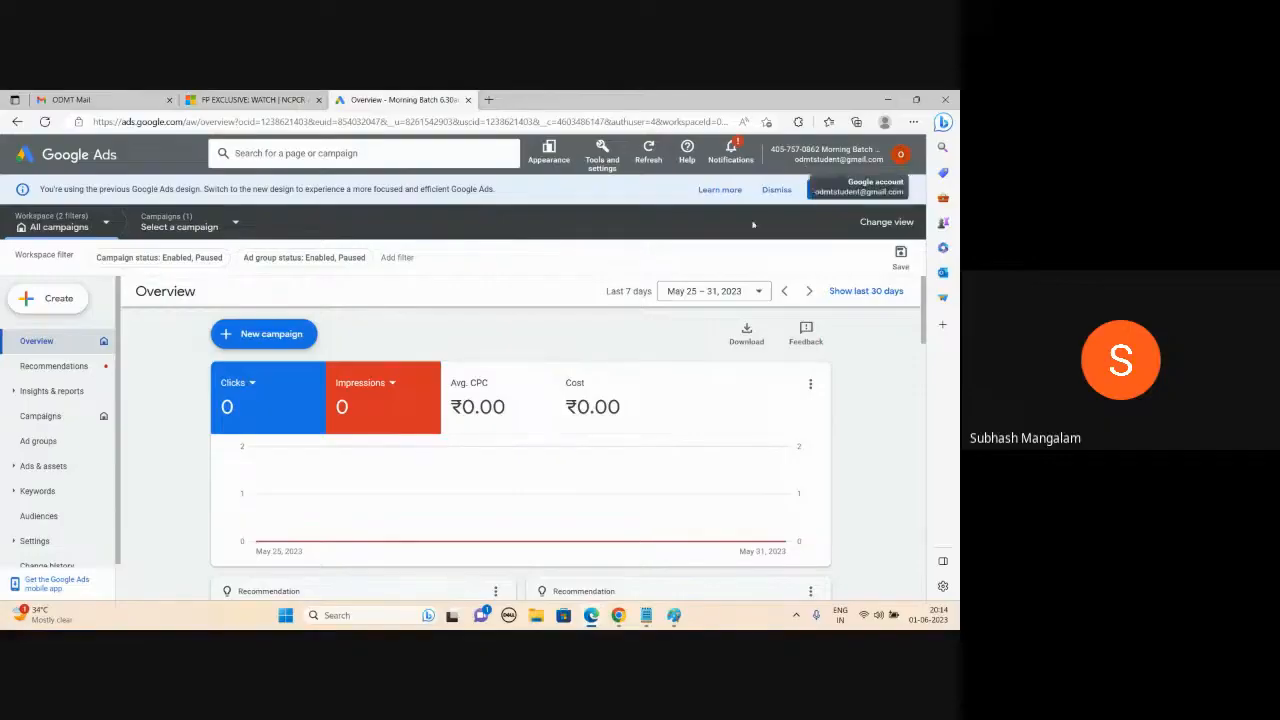
Look over the account's Access and security page and new-user invite, then return to the overview.
click(603, 158)
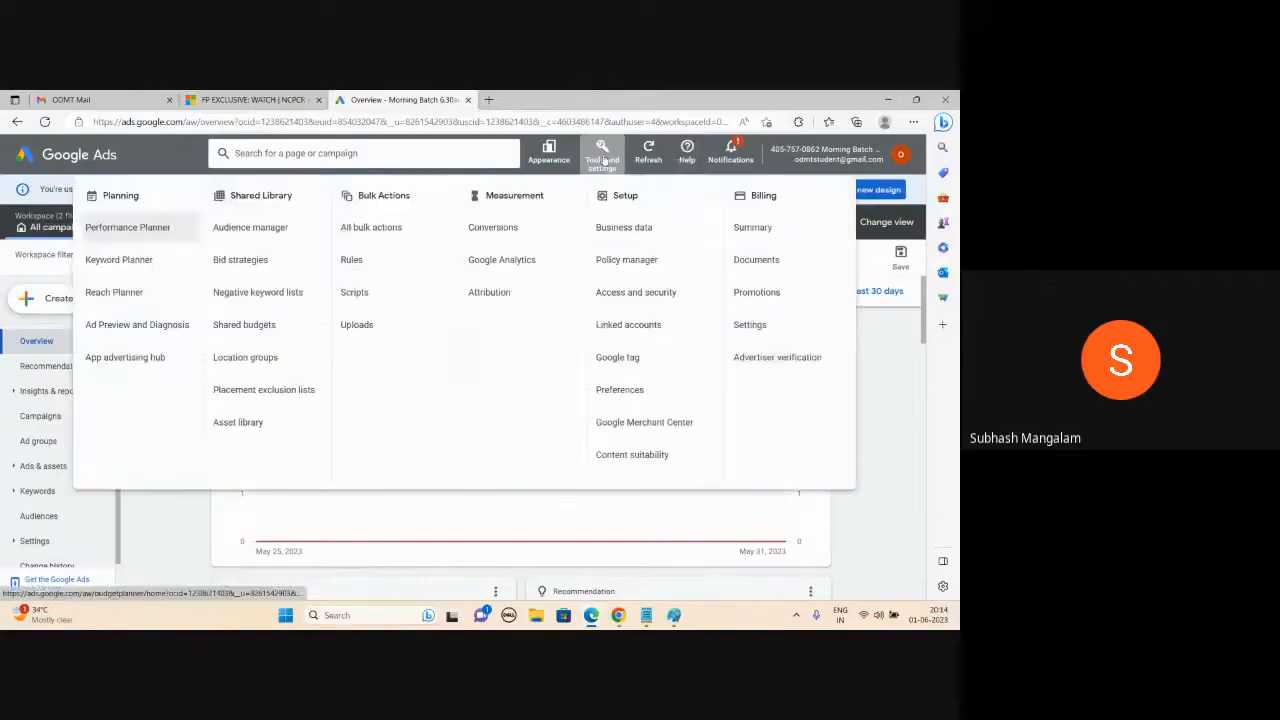
click(636, 293)
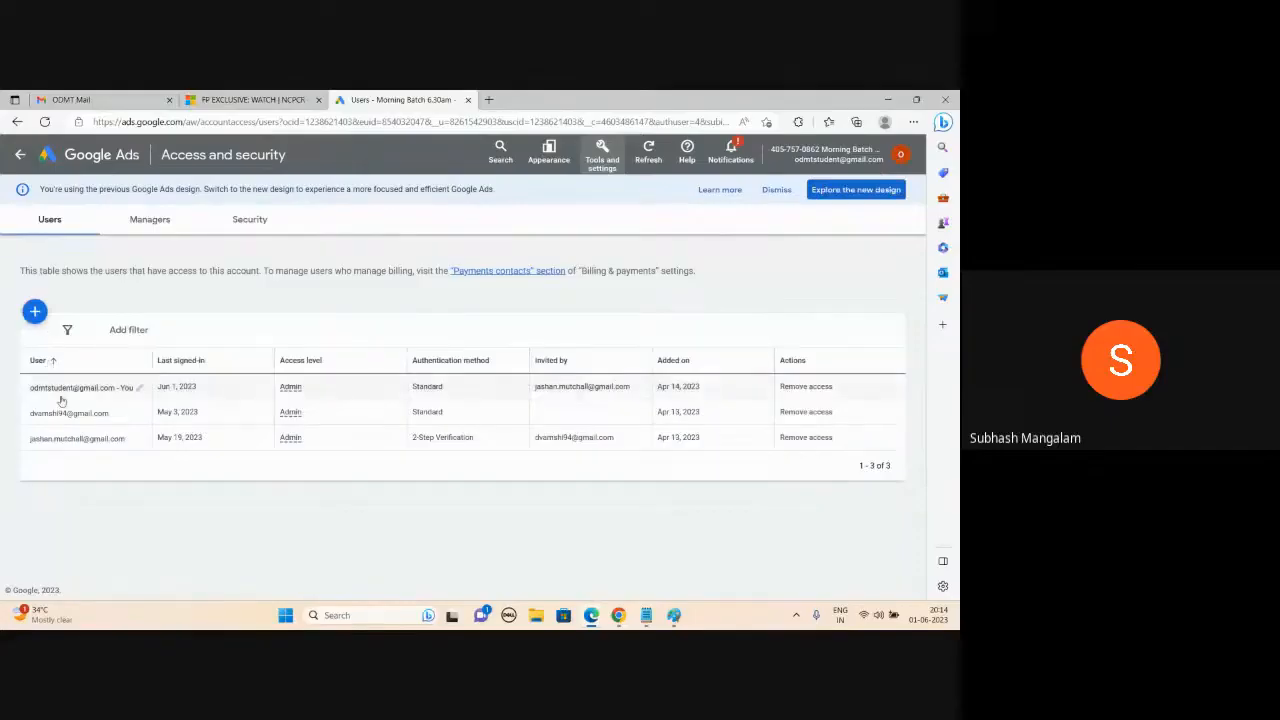
click(38, 313)
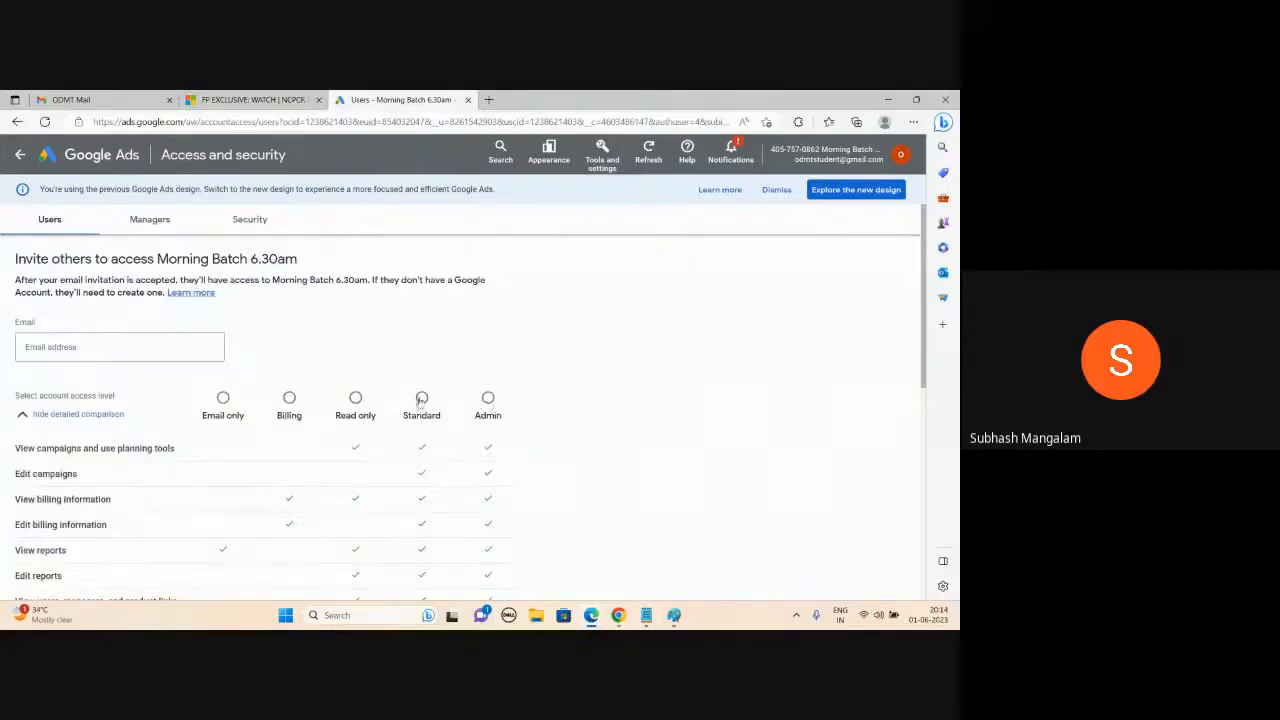
scroll(367, 453, down, 3)
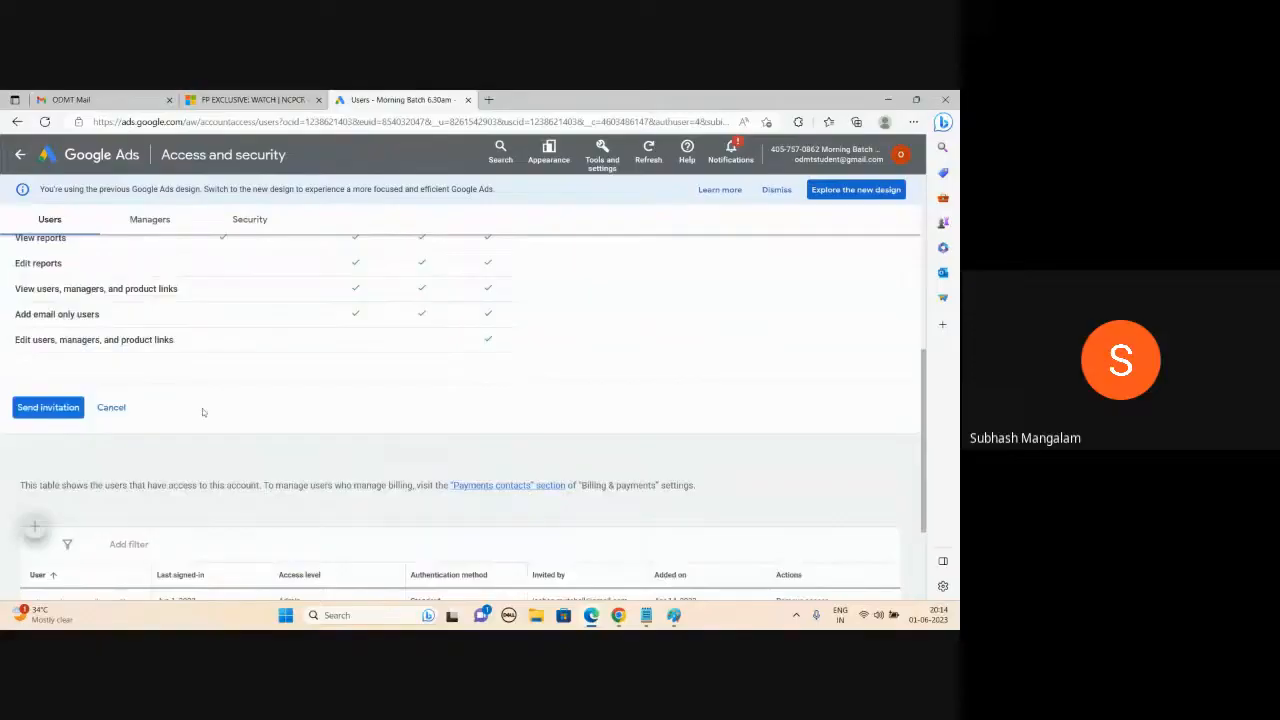
scroll(352, 402, up, 3)
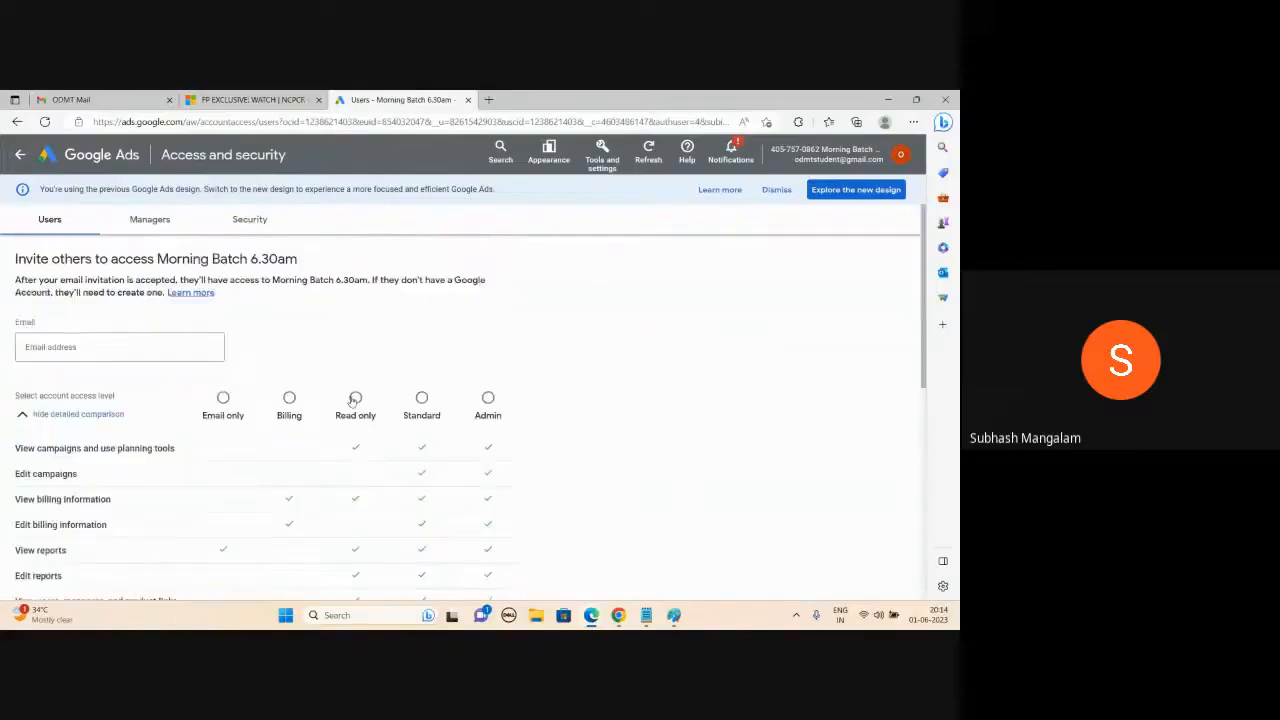
click(20, 154)
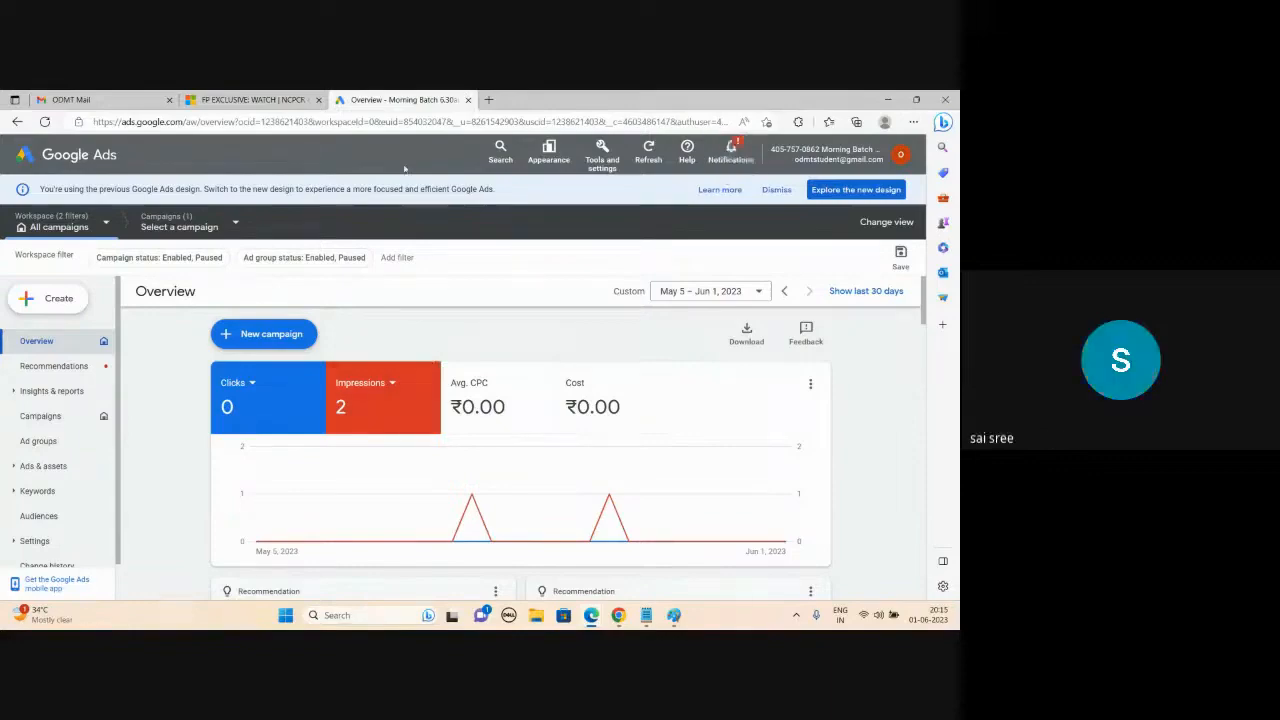
Bring the Google Ads window forward and load odmt.in in a new tab.
mouse_move(591, 615)
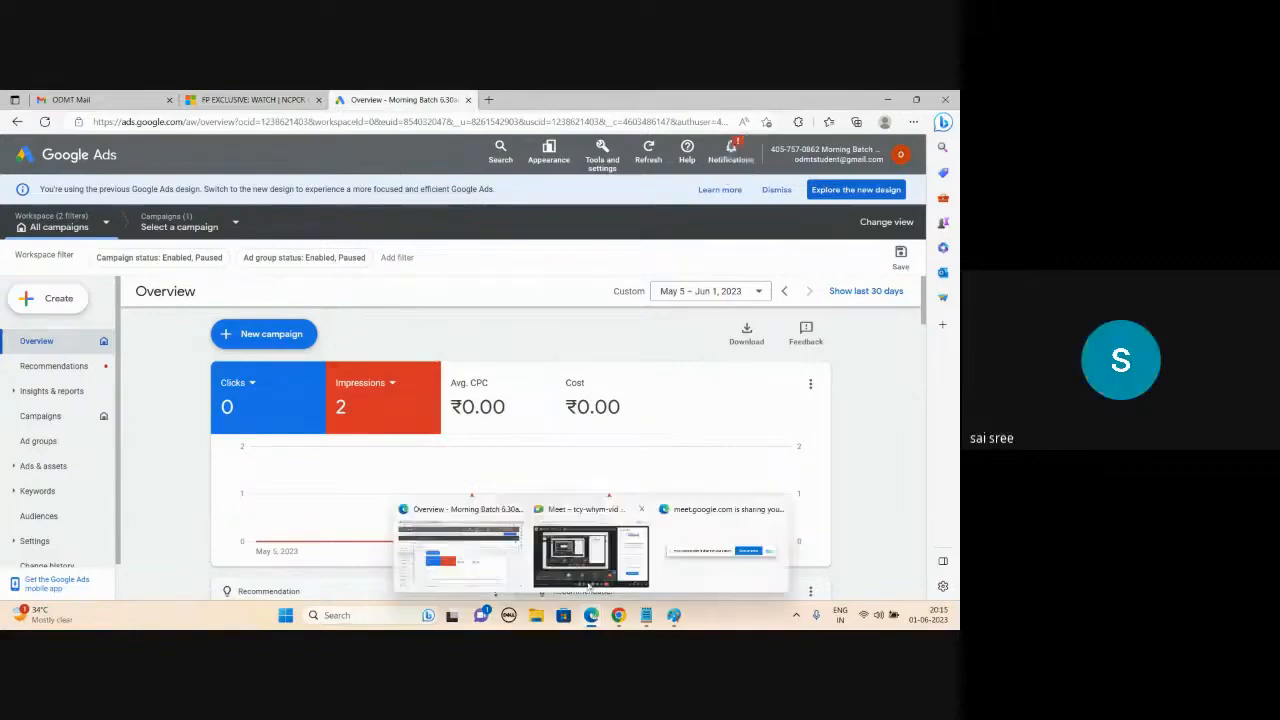
mouse_move(590, 550)
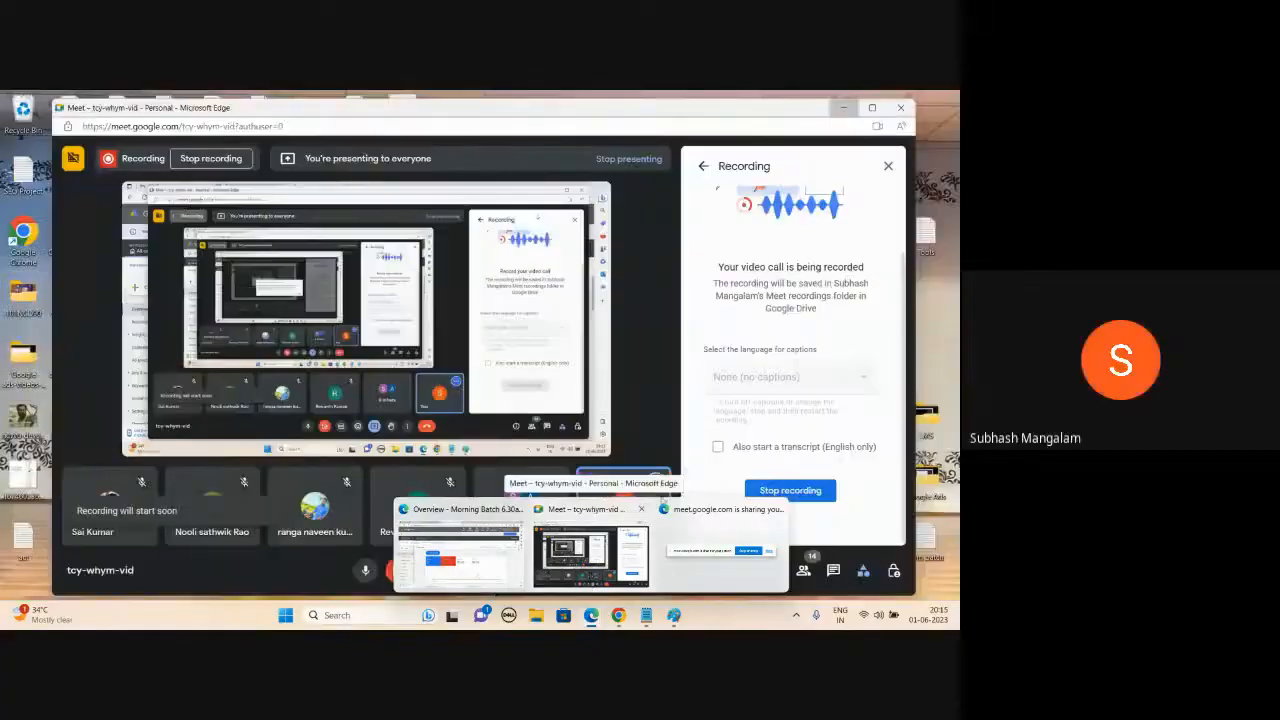
click(460, 550)
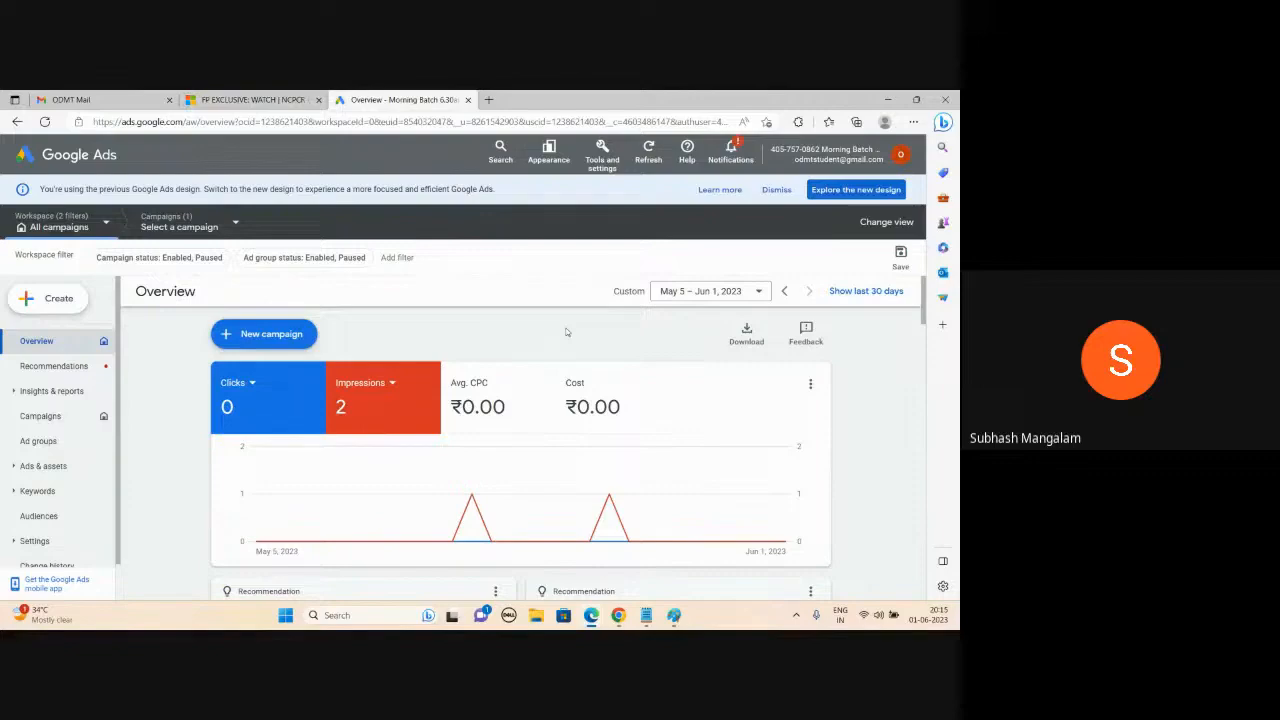
click(489, 99)
text(odmt)
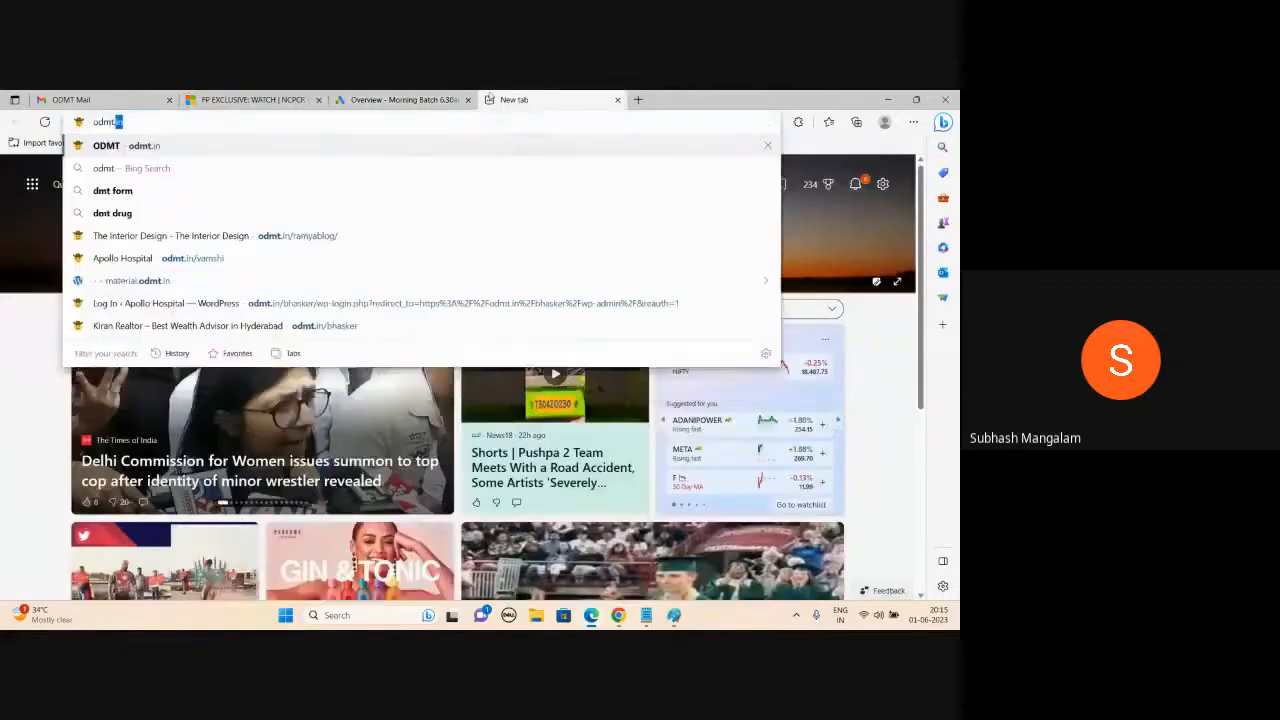
key(Return)
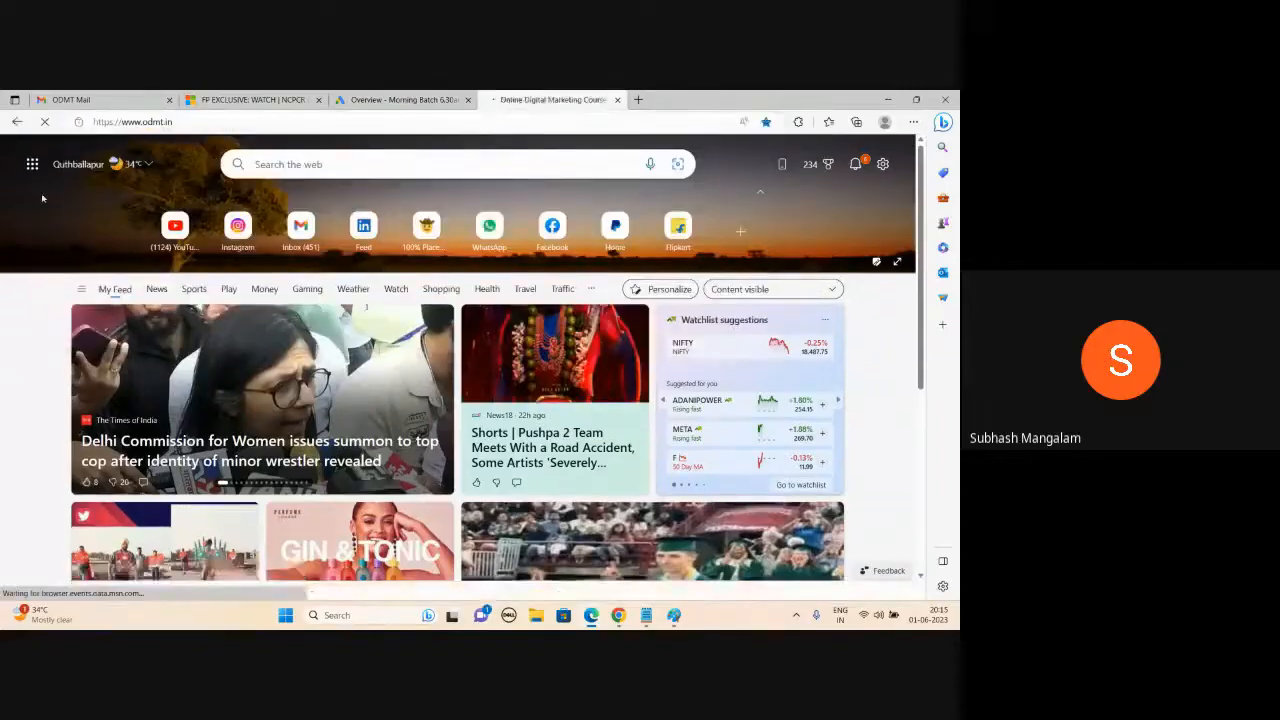
Autofill the advisor form's name, email and phone from saved contact details.
scroll(430, 385, down, 5)
scroll(445, 385, down, 8)
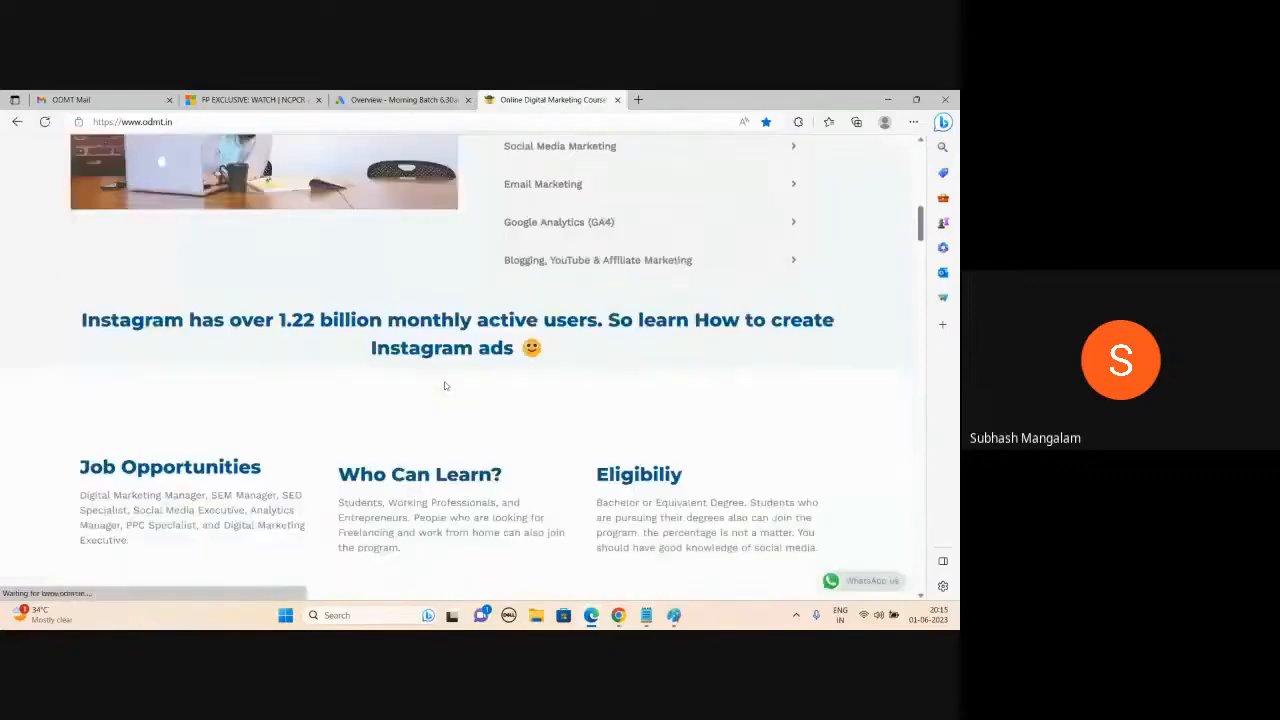
scroll(445, 385, down, 5)
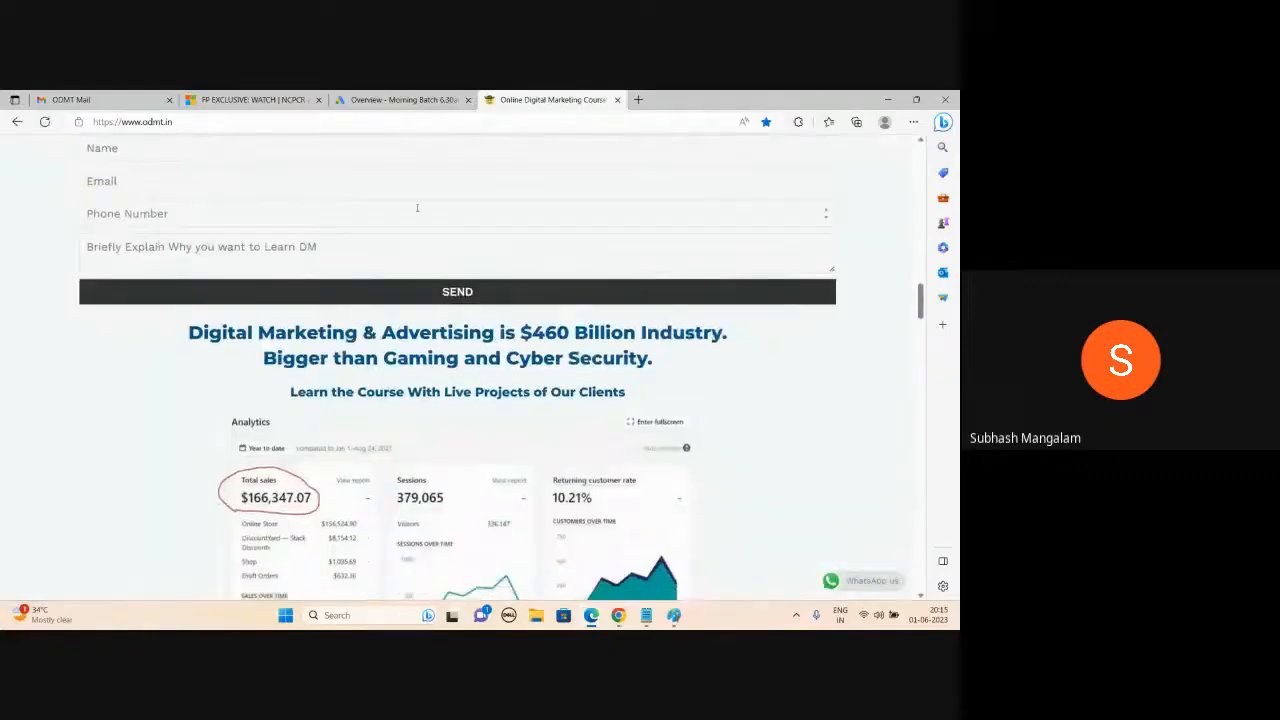
scroll(181, 278, up, 2)
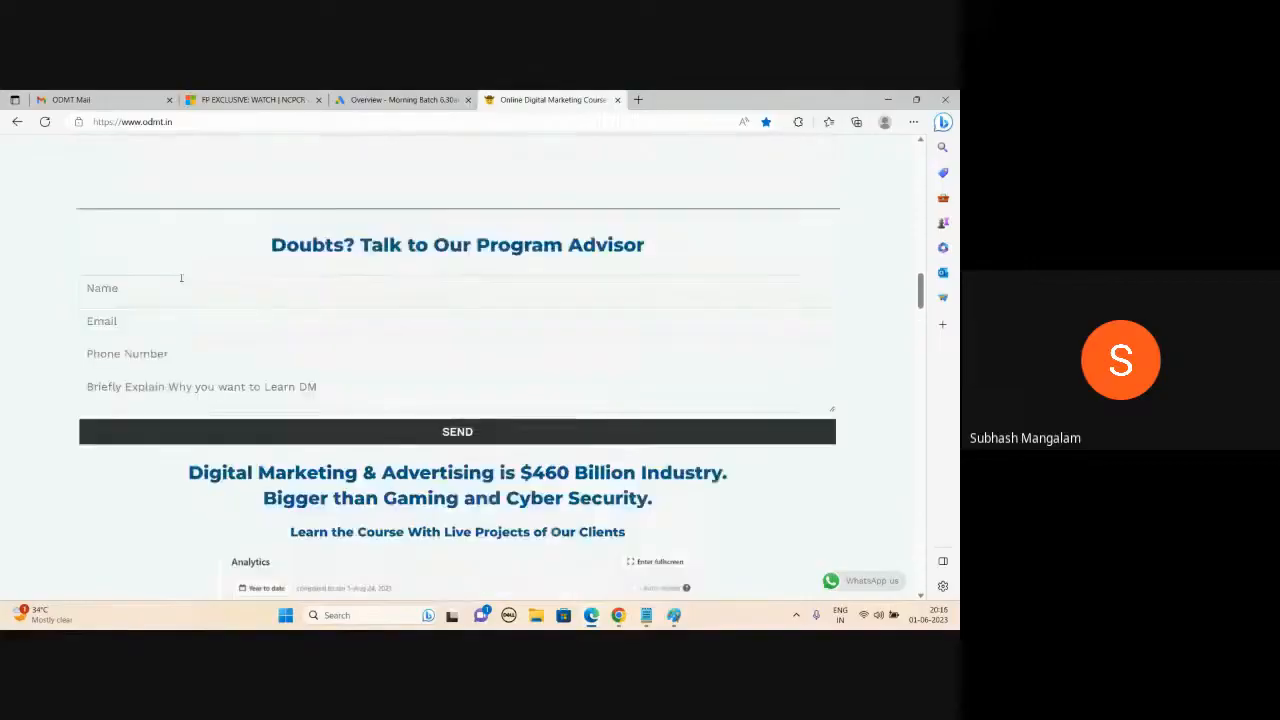
click(181, 278)
click(156, 350)
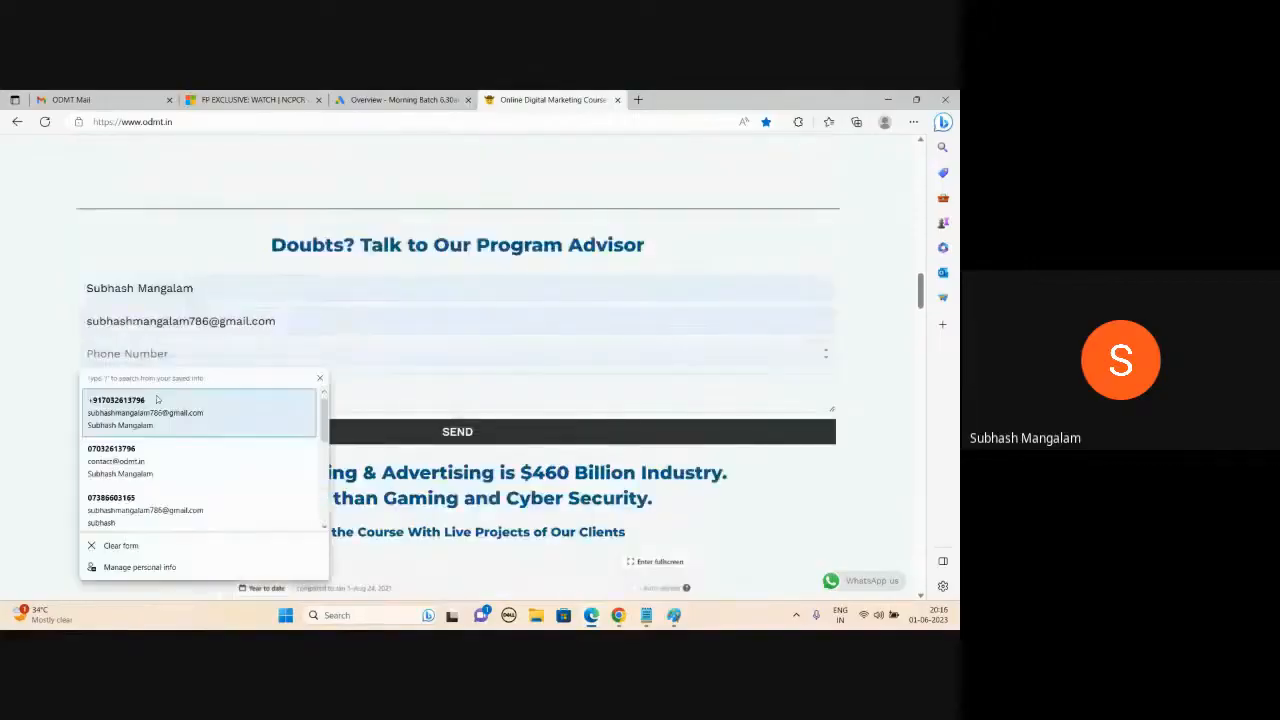
key(Tab)
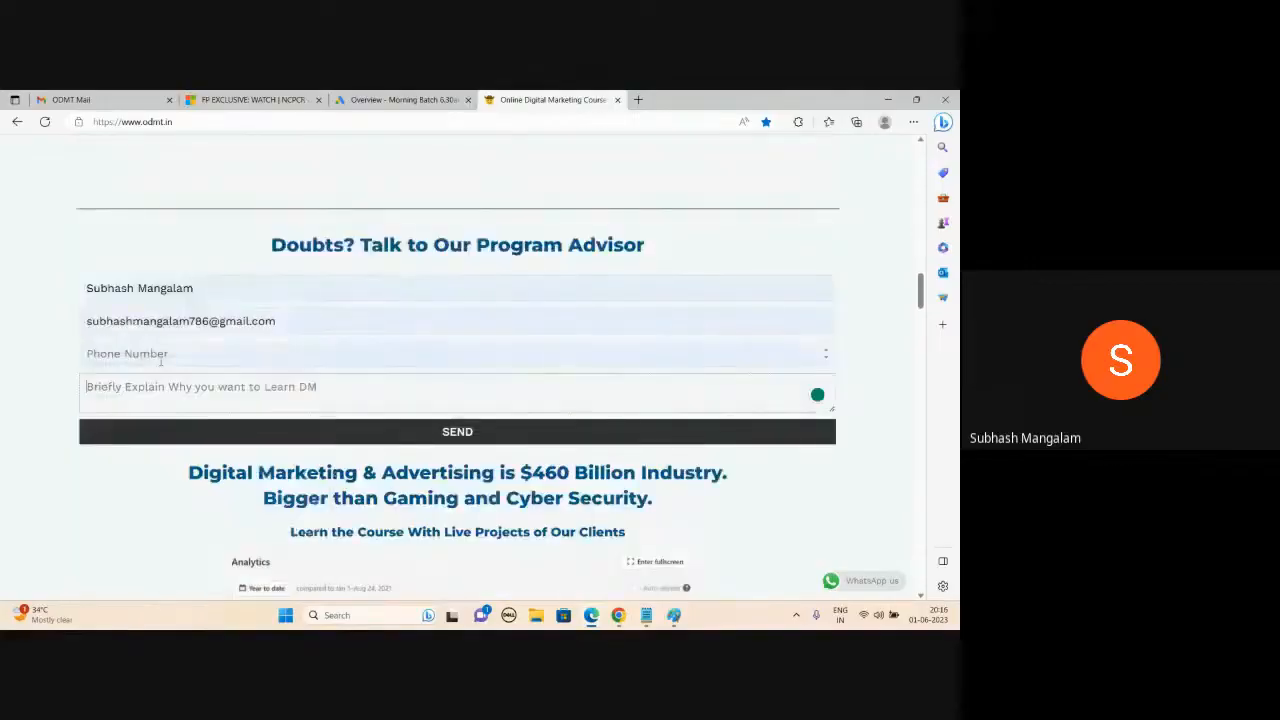
click(160, 360)
click(145, 403)
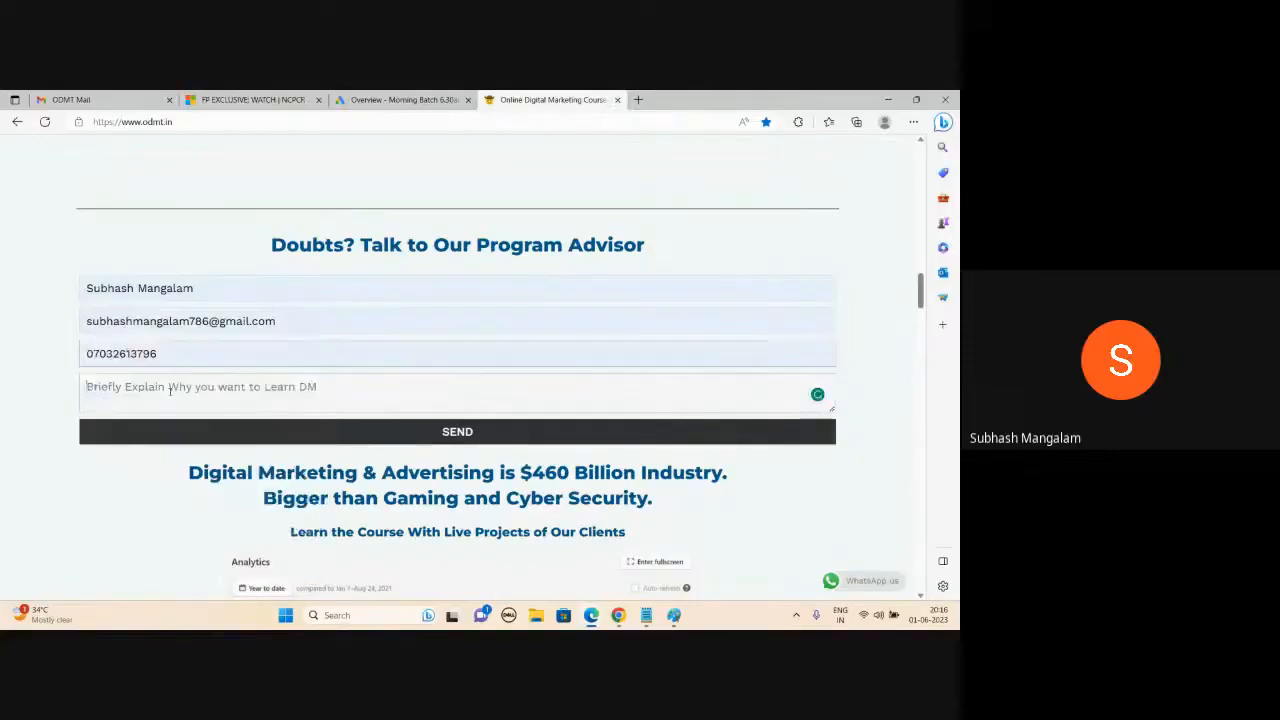
Enter the message 'hi', send the enquiry, and return to the ODMT home page.
click(170, 391)
text(hi)
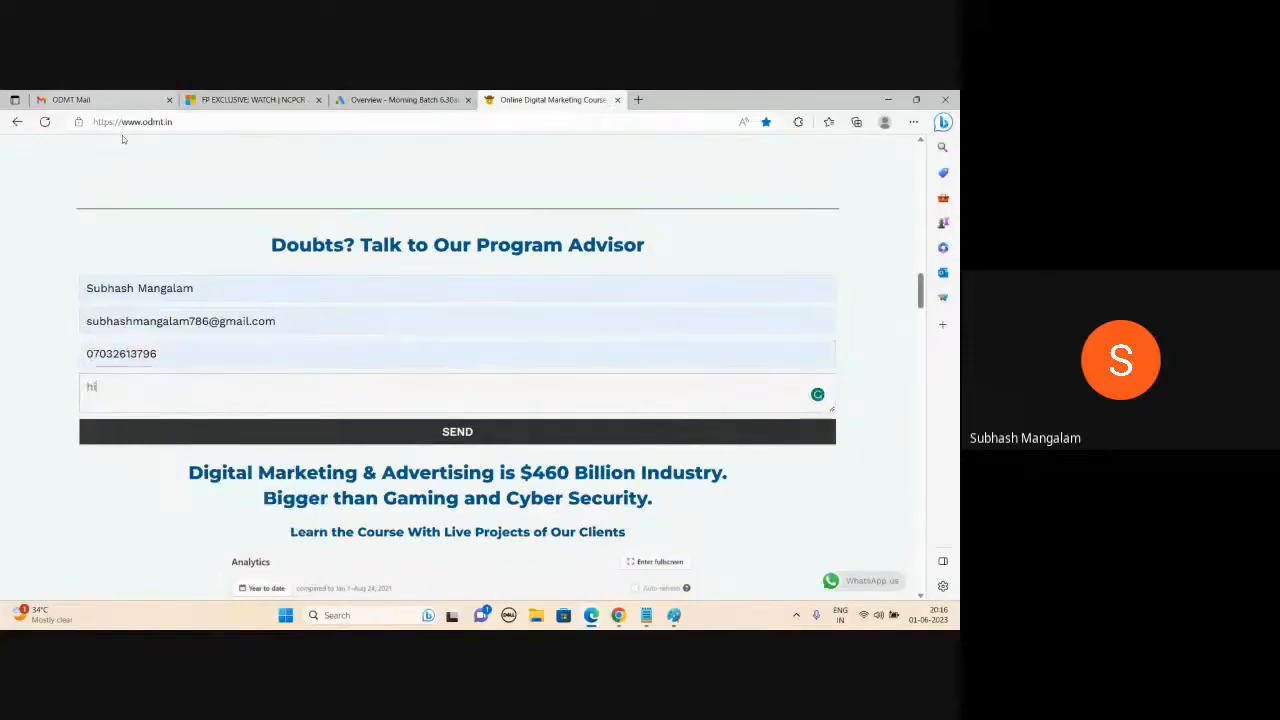
click(452, 437)
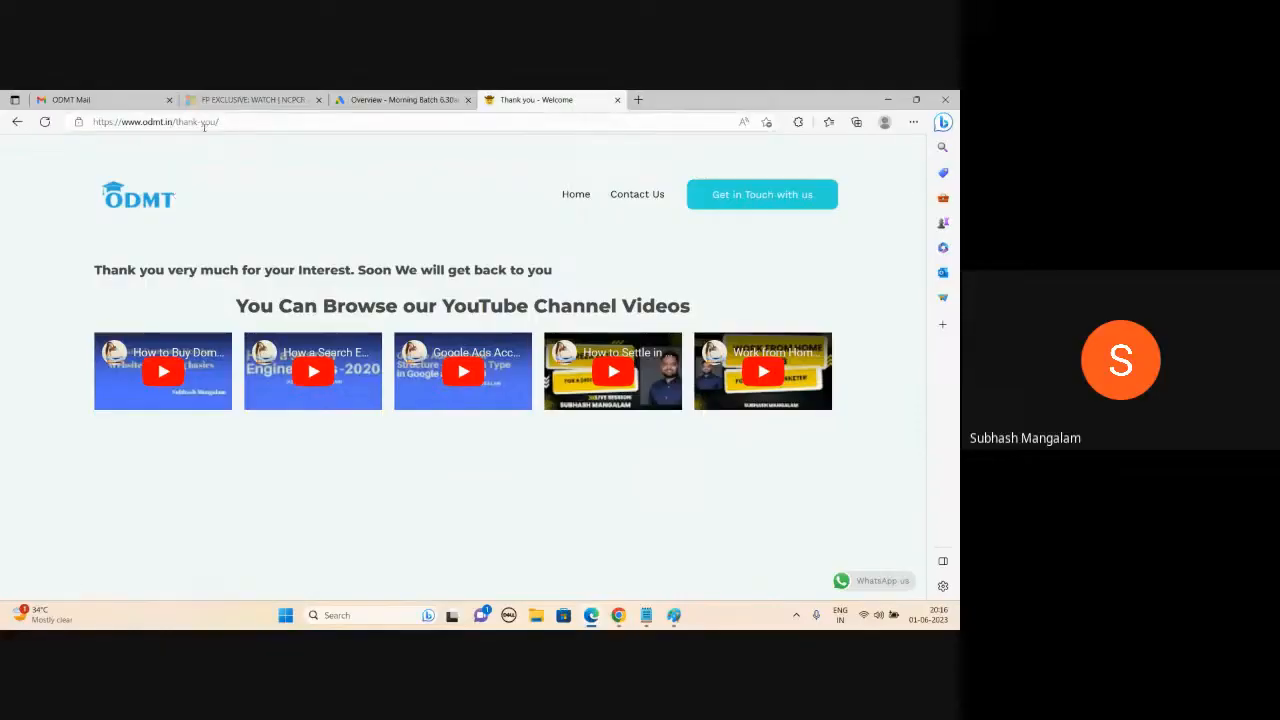
click(140, 206)
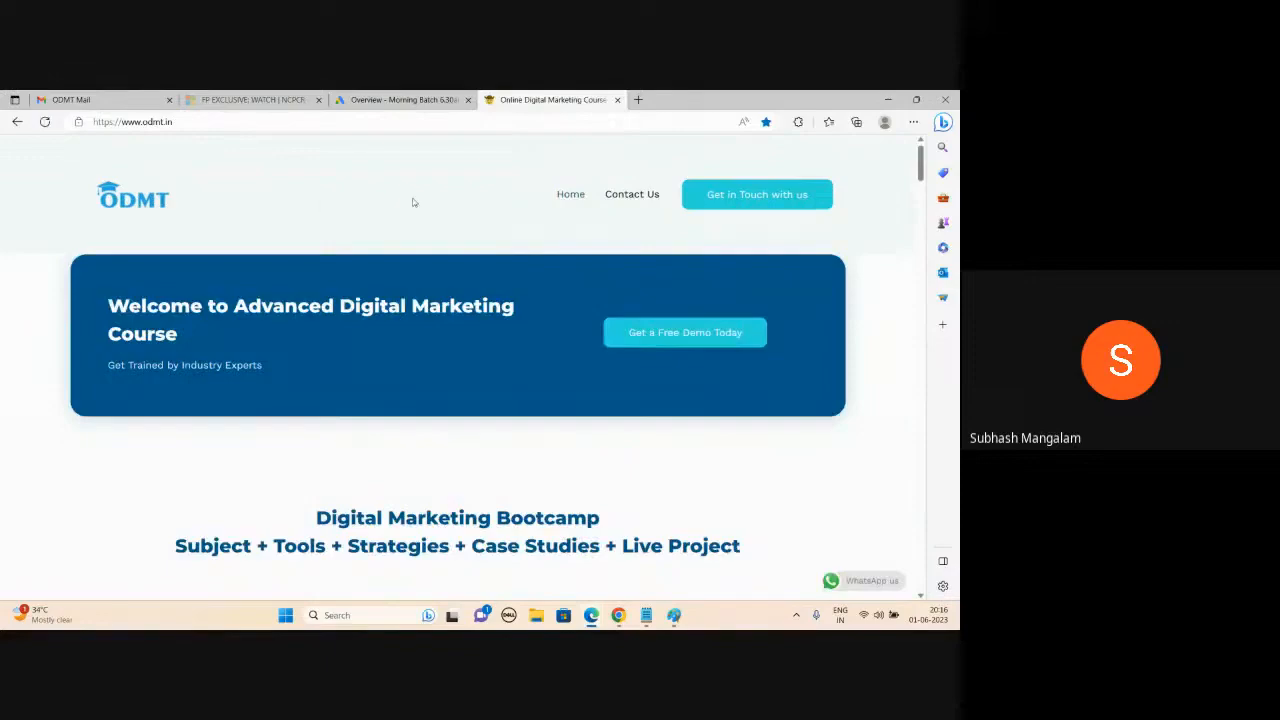
scroll(477, 408, down, 1)
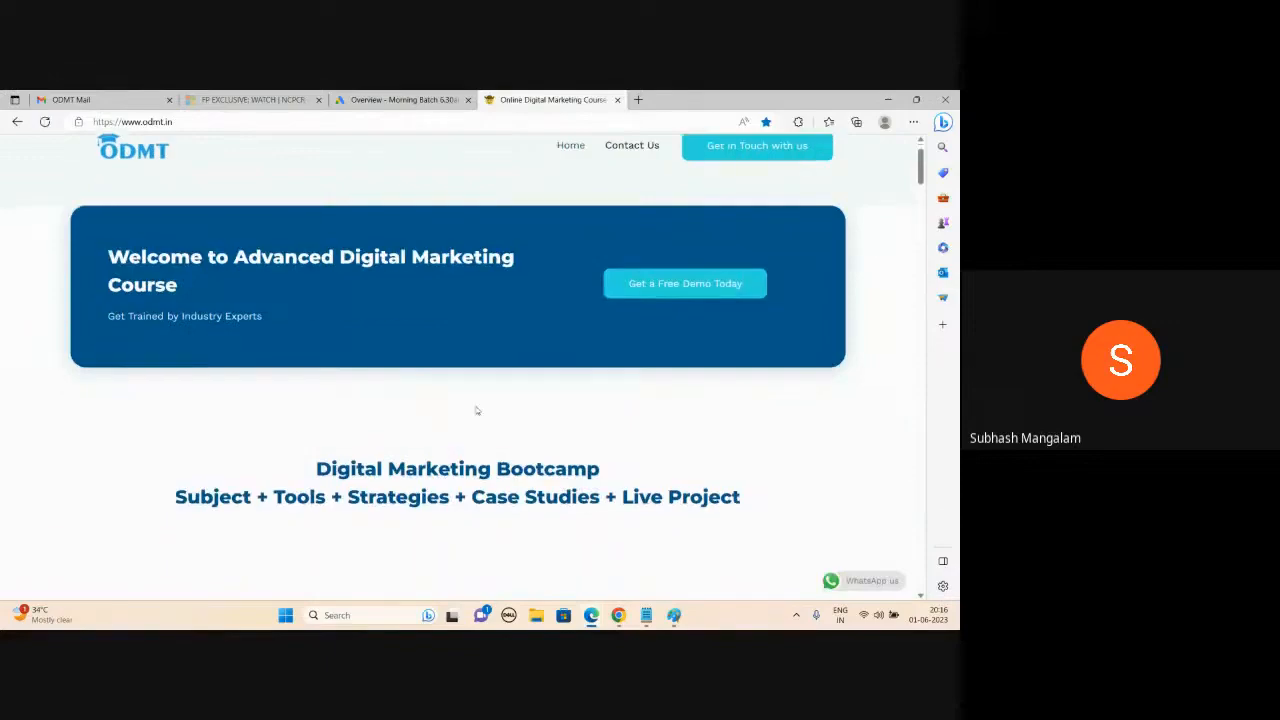
scroll(479, 402, up, 1)
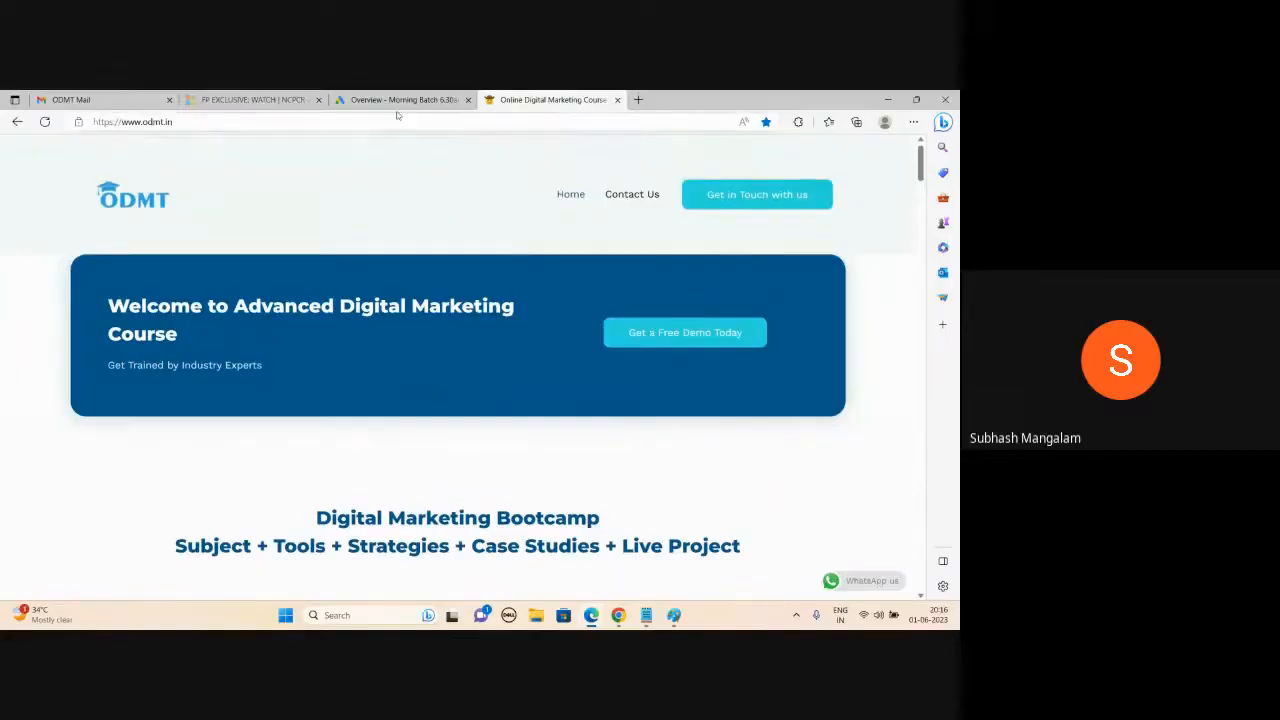
click(638, 99)
Load mybeautyexchange.com, glance back at the ODMT tab, and dismiss the BXBABE signup popup.
text(m)
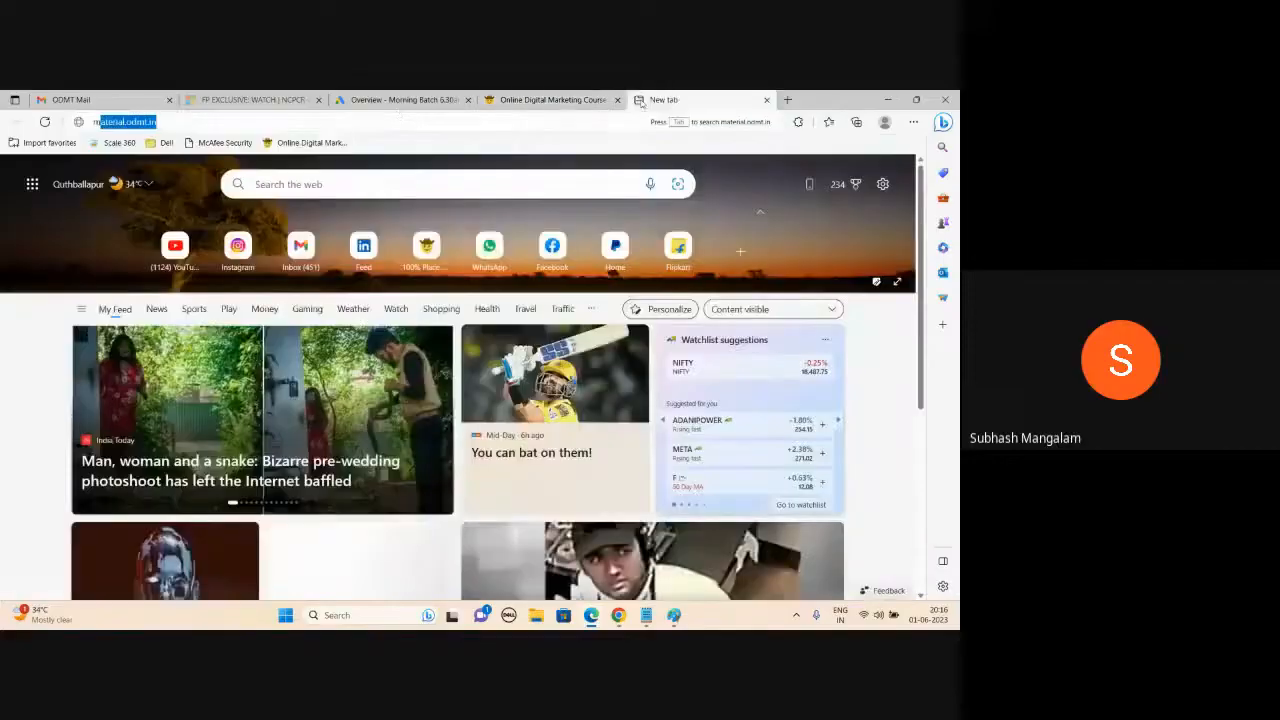
text(ybe)
key(Return)
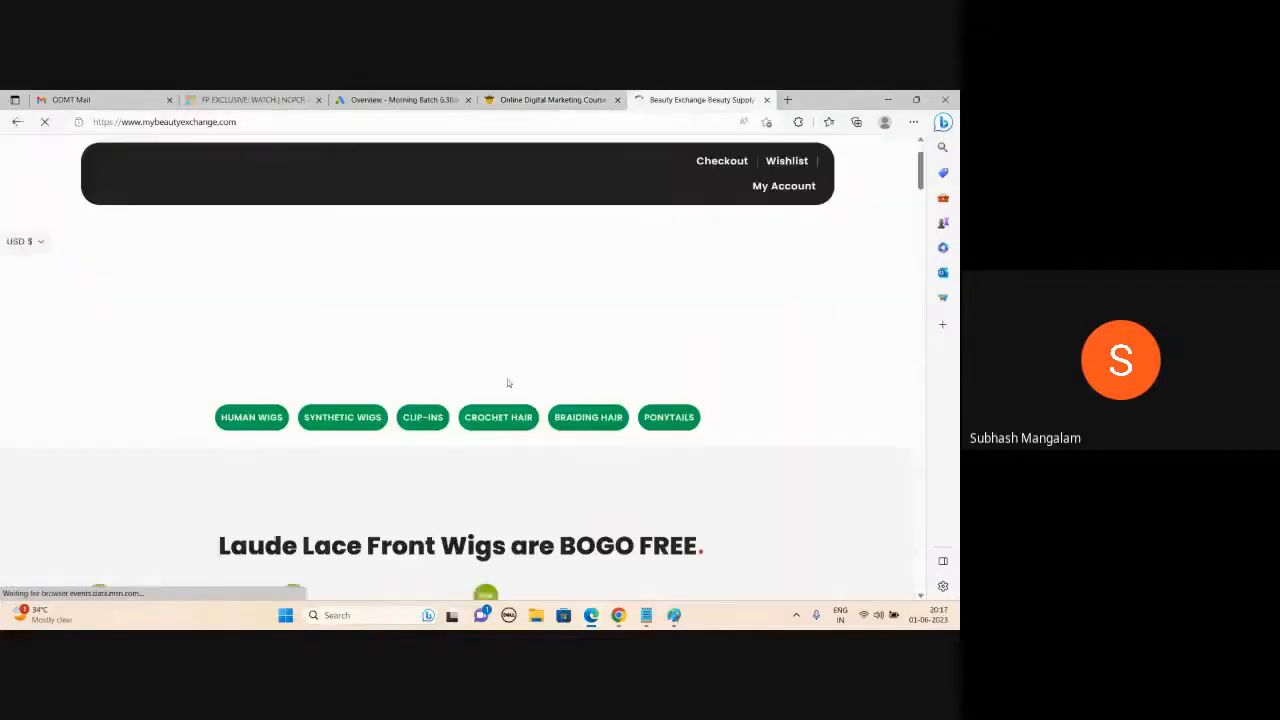
scroll(507, 383, down, 2)
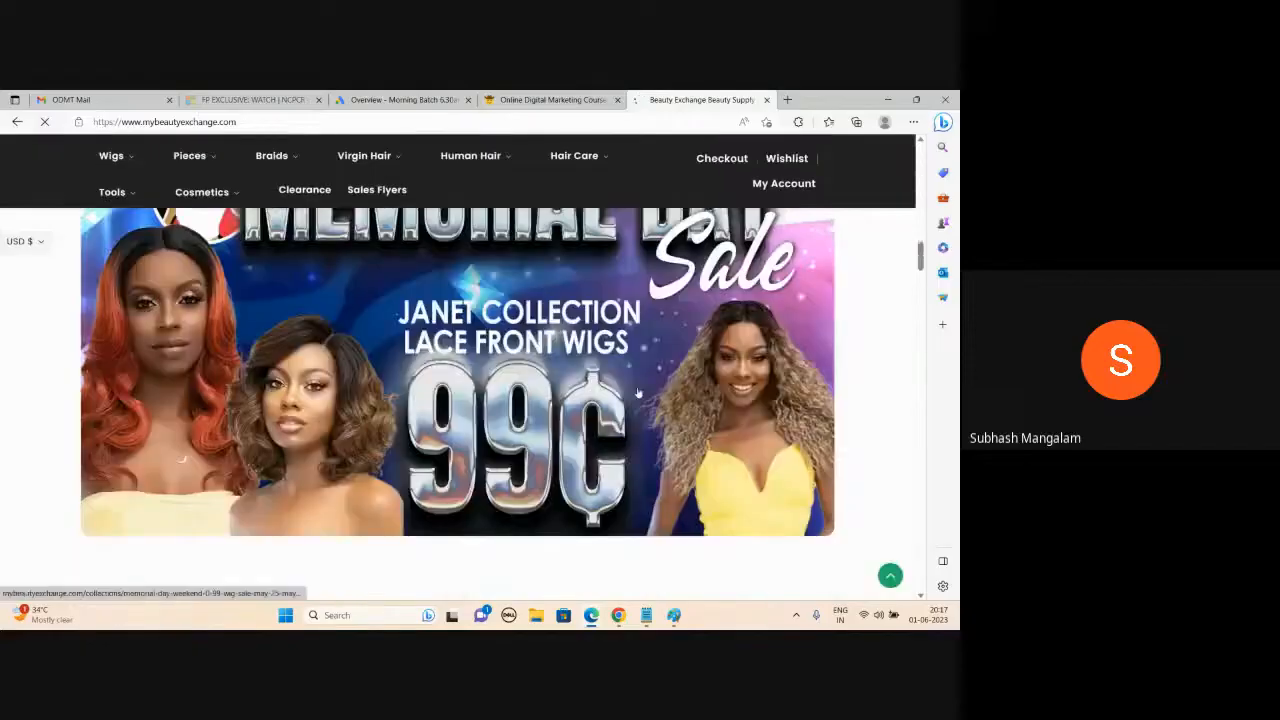
scroll(550, 420, down, 2)
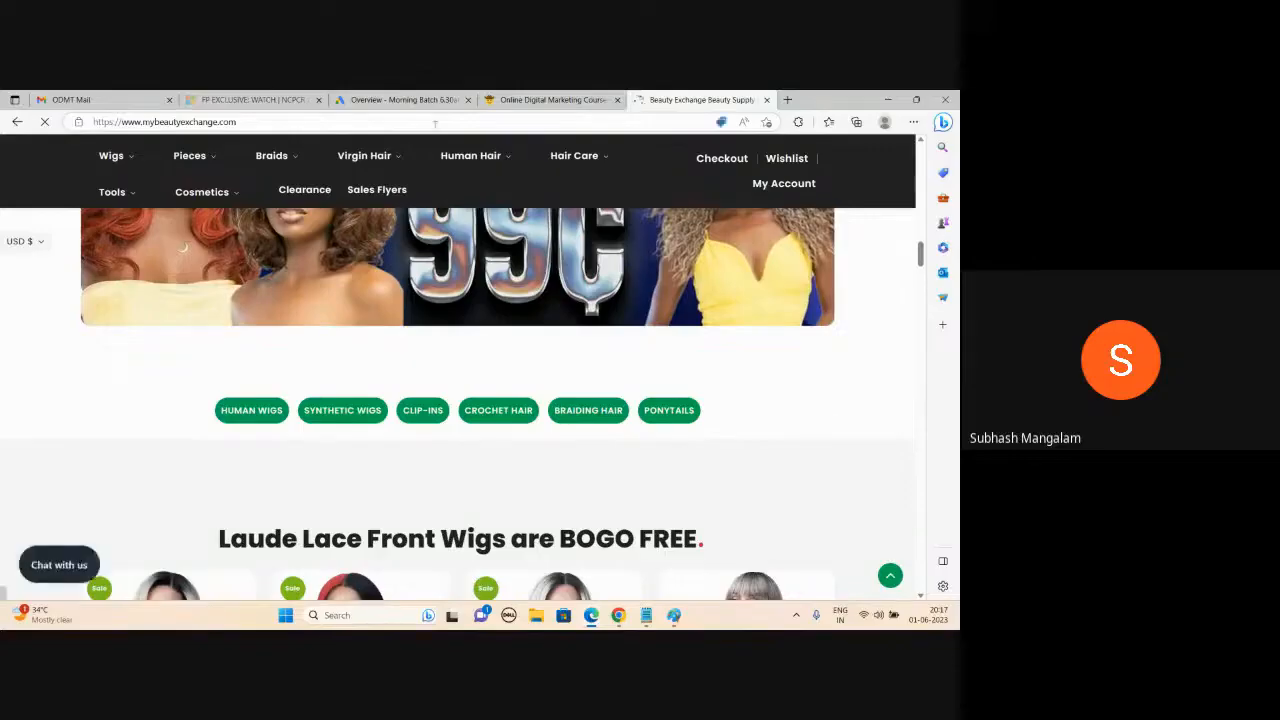
click(512, 100)
scroll(418, 421, down, 3)
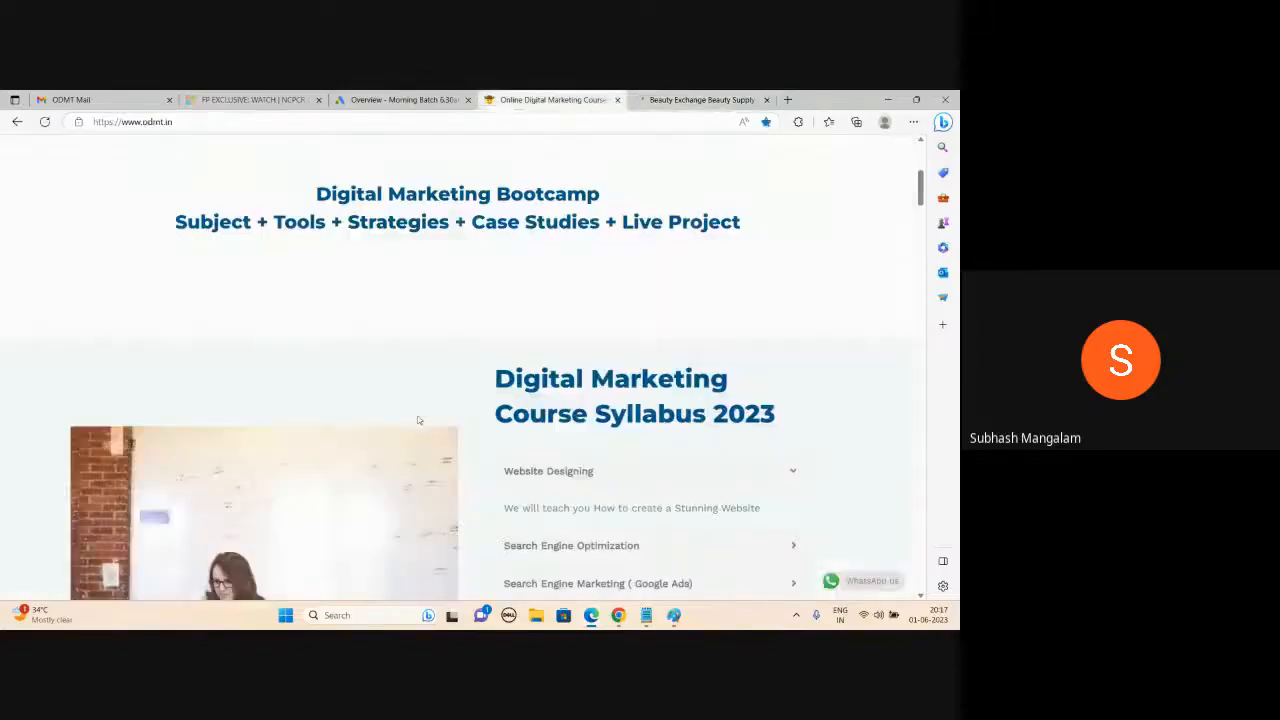
click(668, 100)
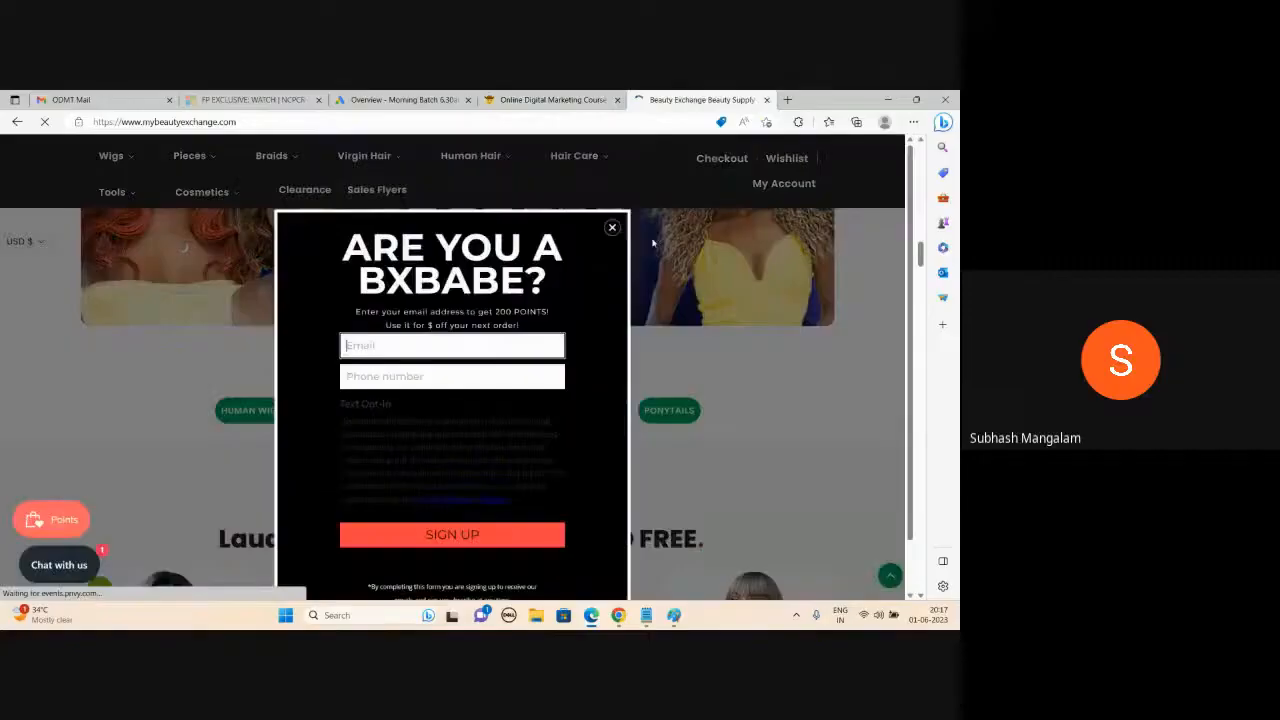
click(804, 136)
click(787, 100)
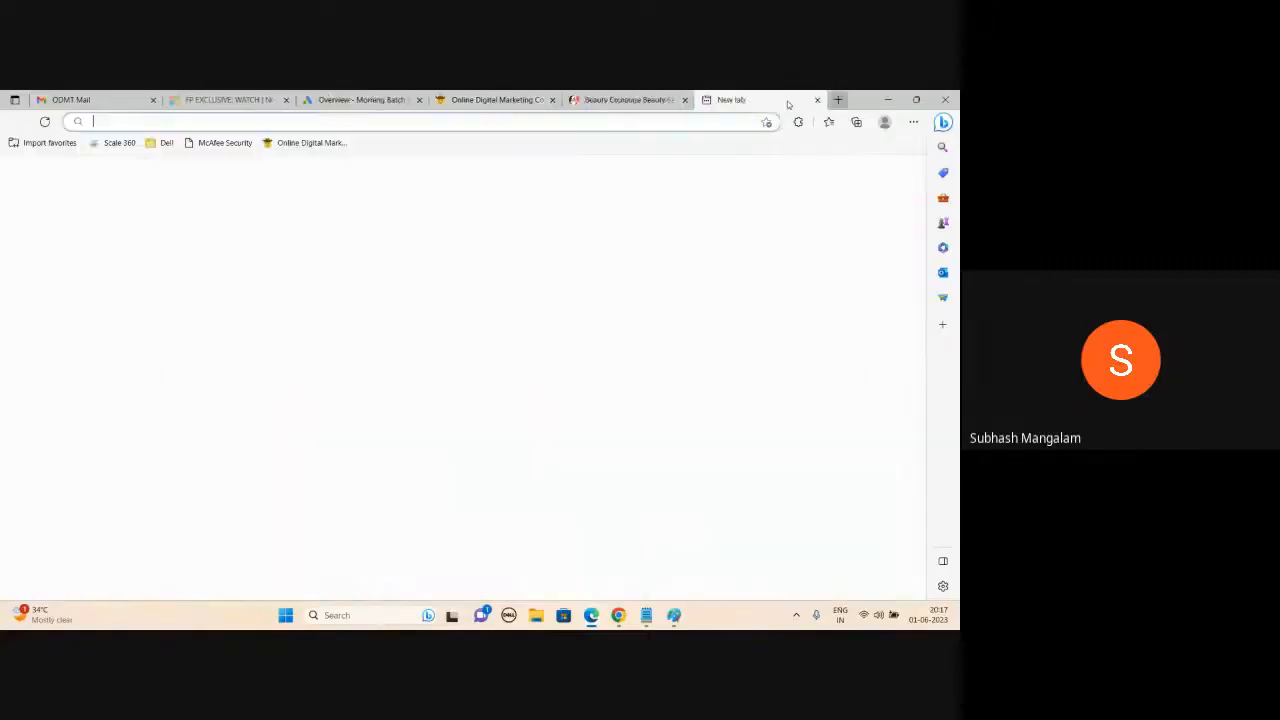
Load material.odmt.in, scroll its blog, then check the ODMT course site.
text(ma)
key(Return)
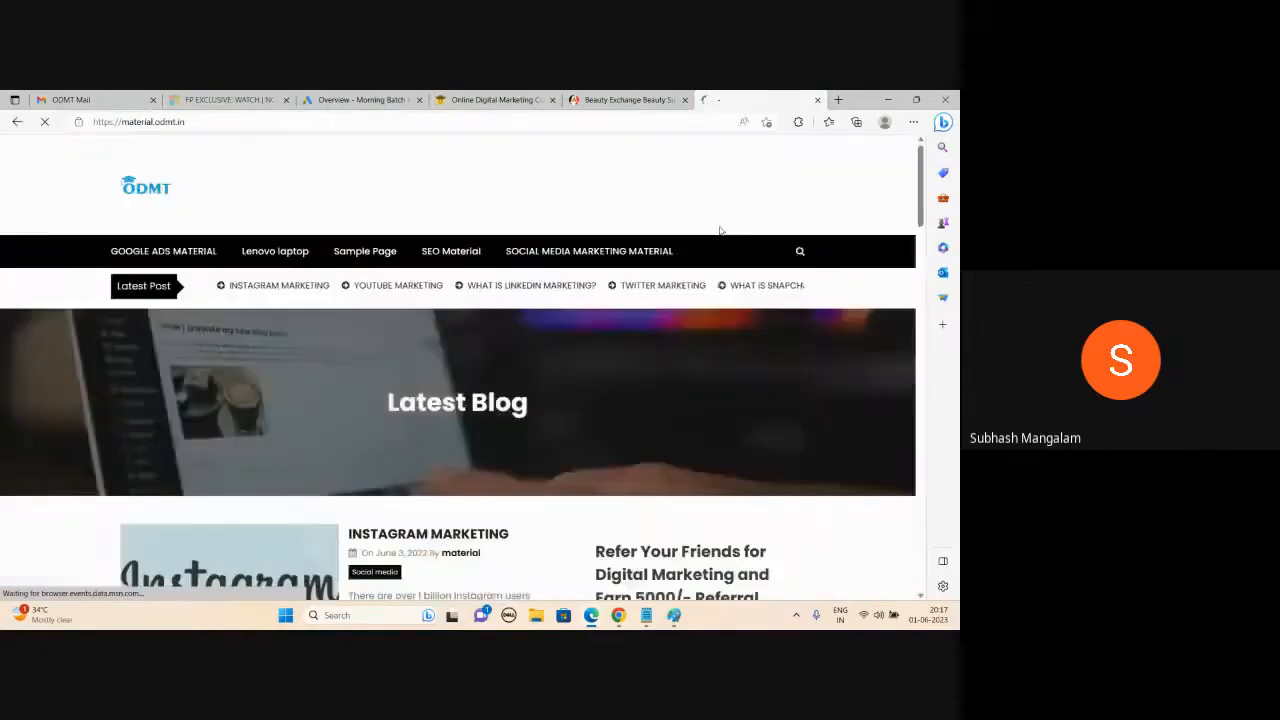
scroll(555, 343, down, 3)
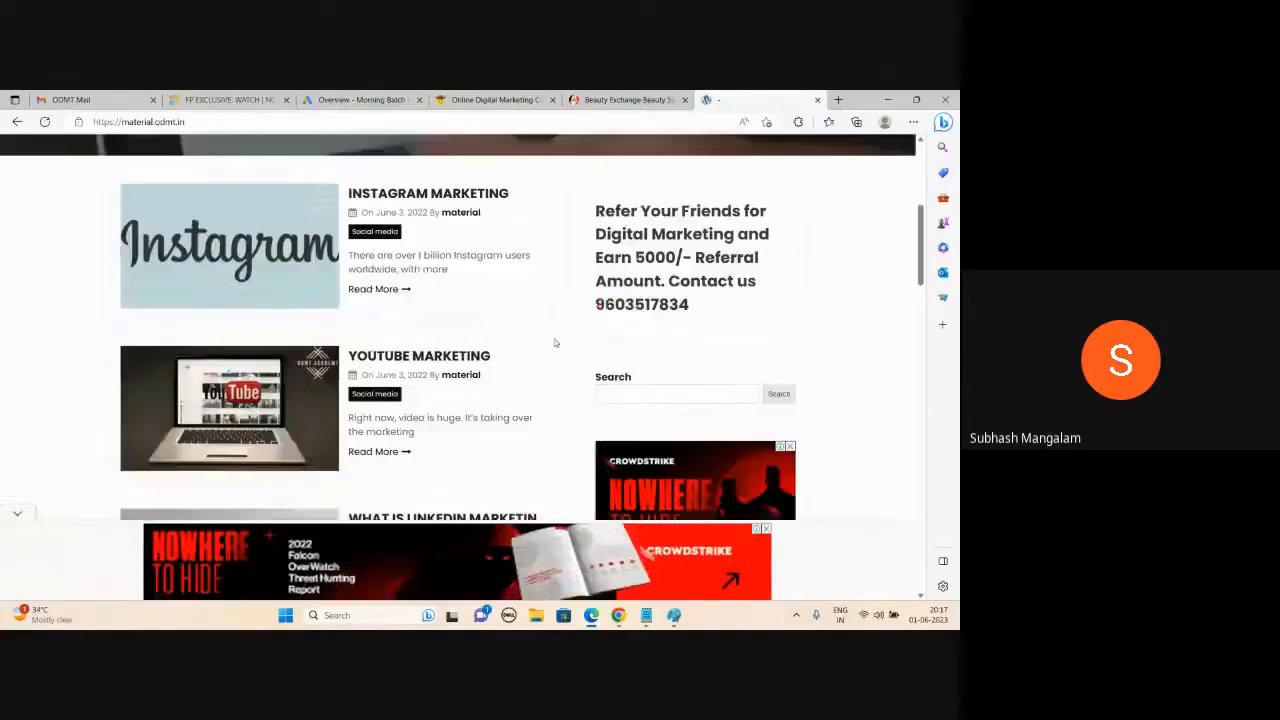
scroll(555, 343, down, 2)
click(490, 99)
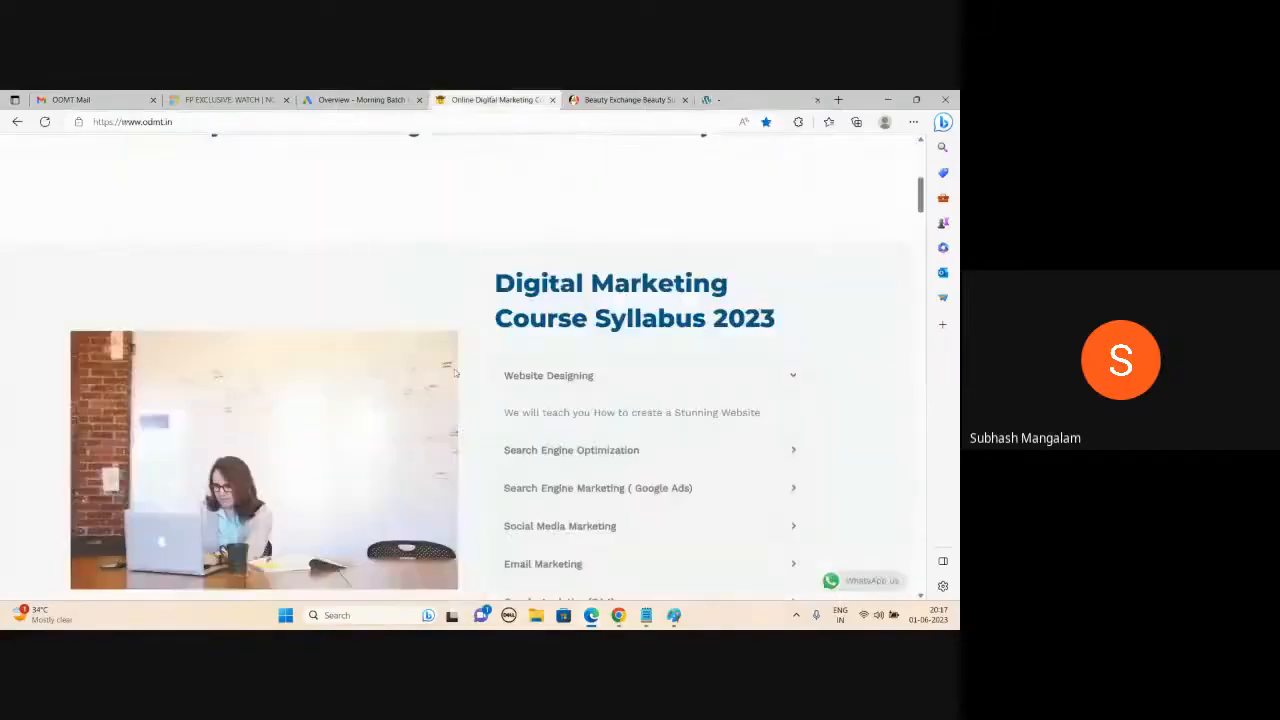
scroll(456, 373, down, 2)
scroll(454, 390, up, 5)
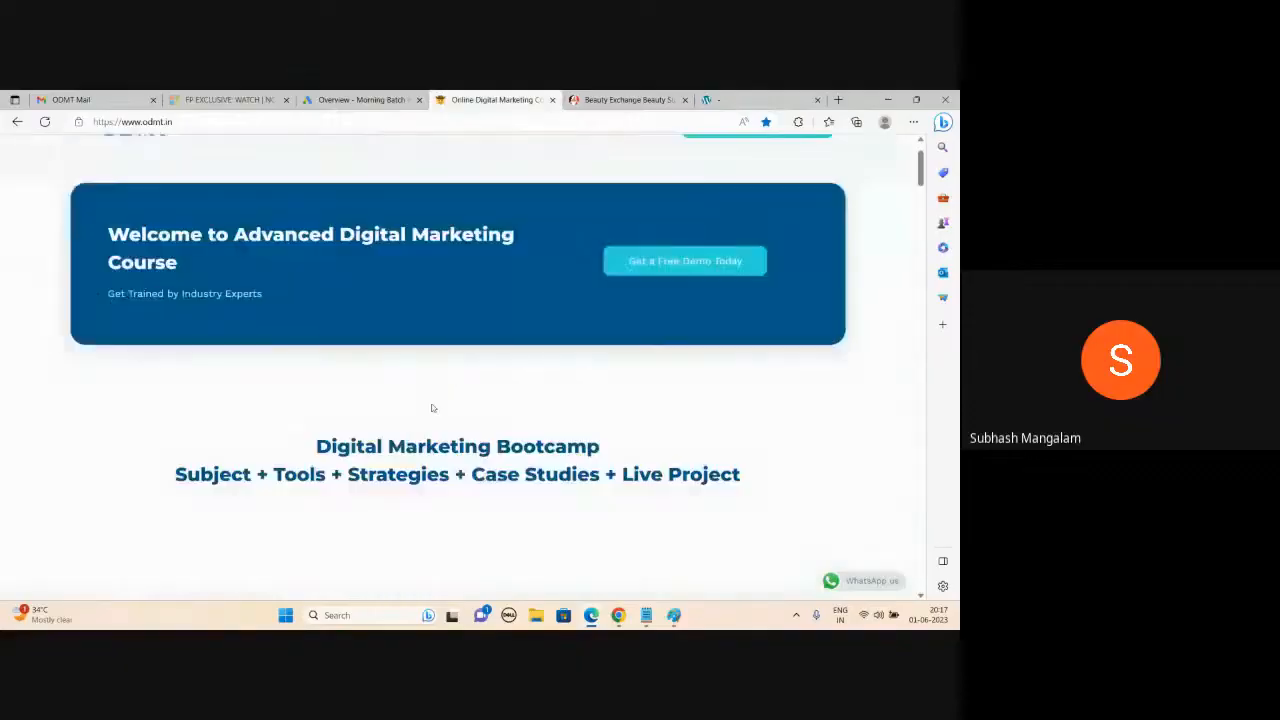
Cycle through the Beauty Exchange and blog tabs, then return to the Morning Batch overview.
key(ctrl+Tab)
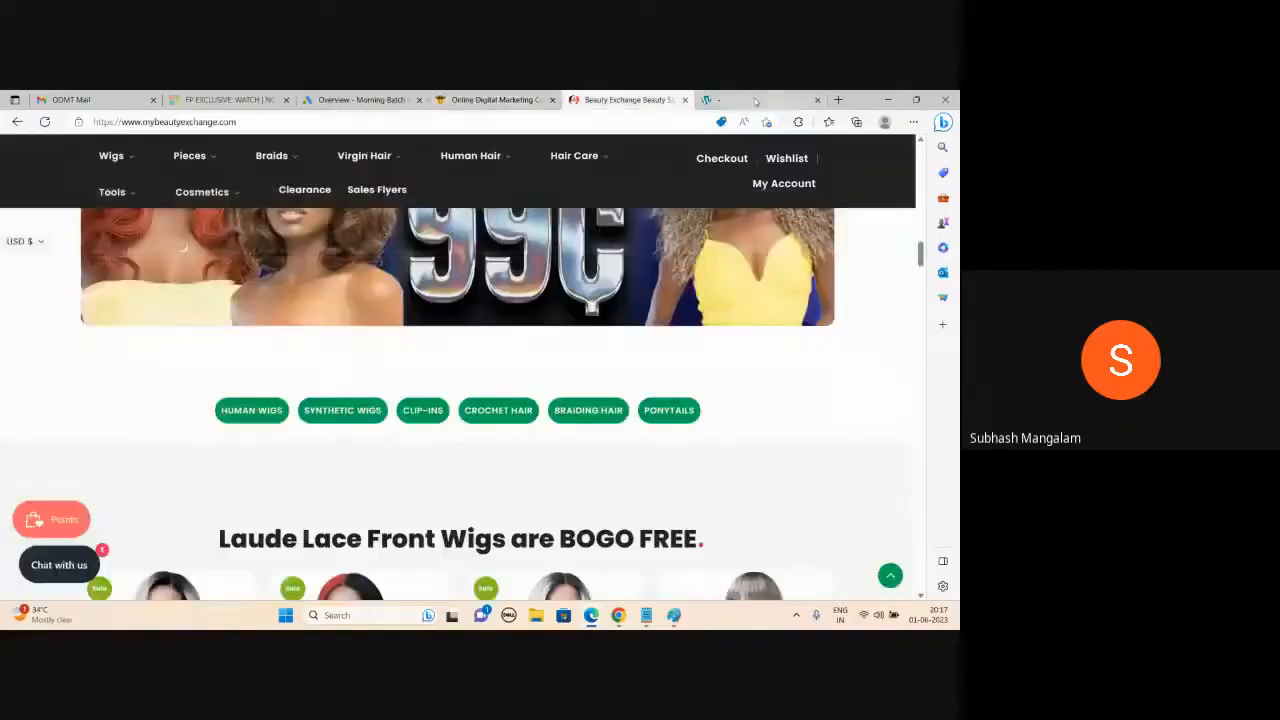
key(ctrl+Tab)
scroll(384, 367, down, 15)
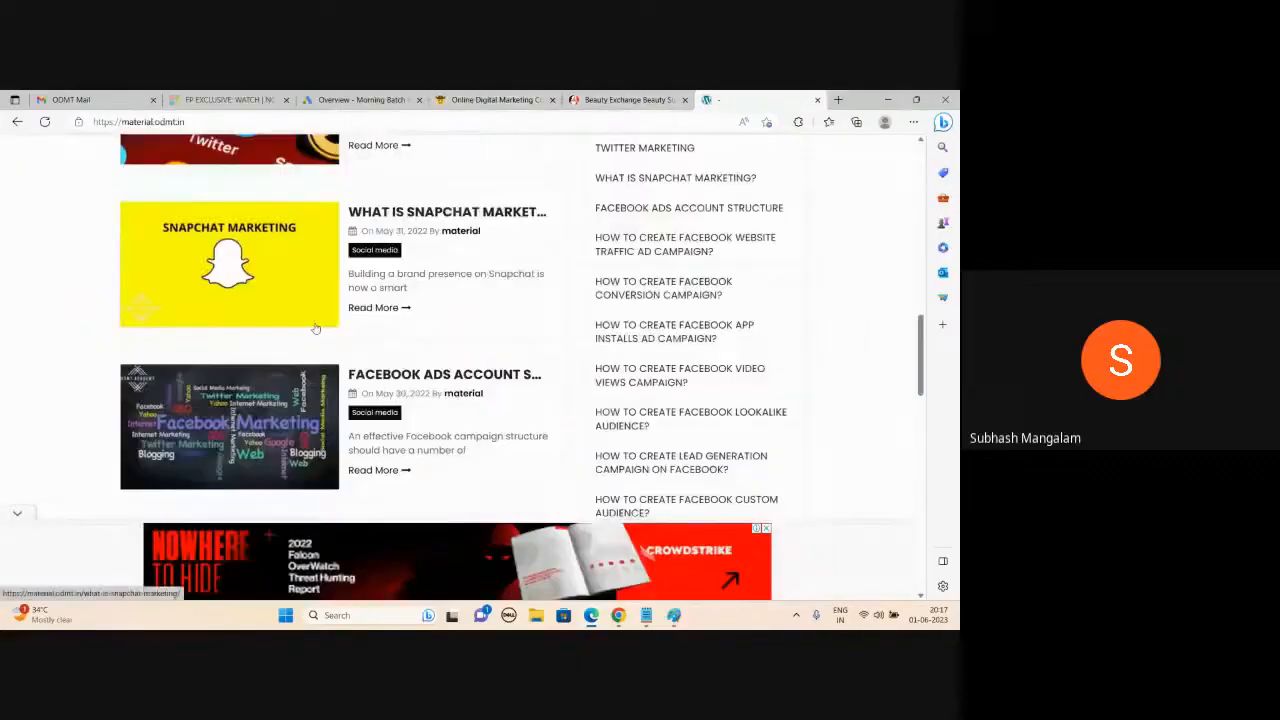
scroll(297, 344, up, 5)
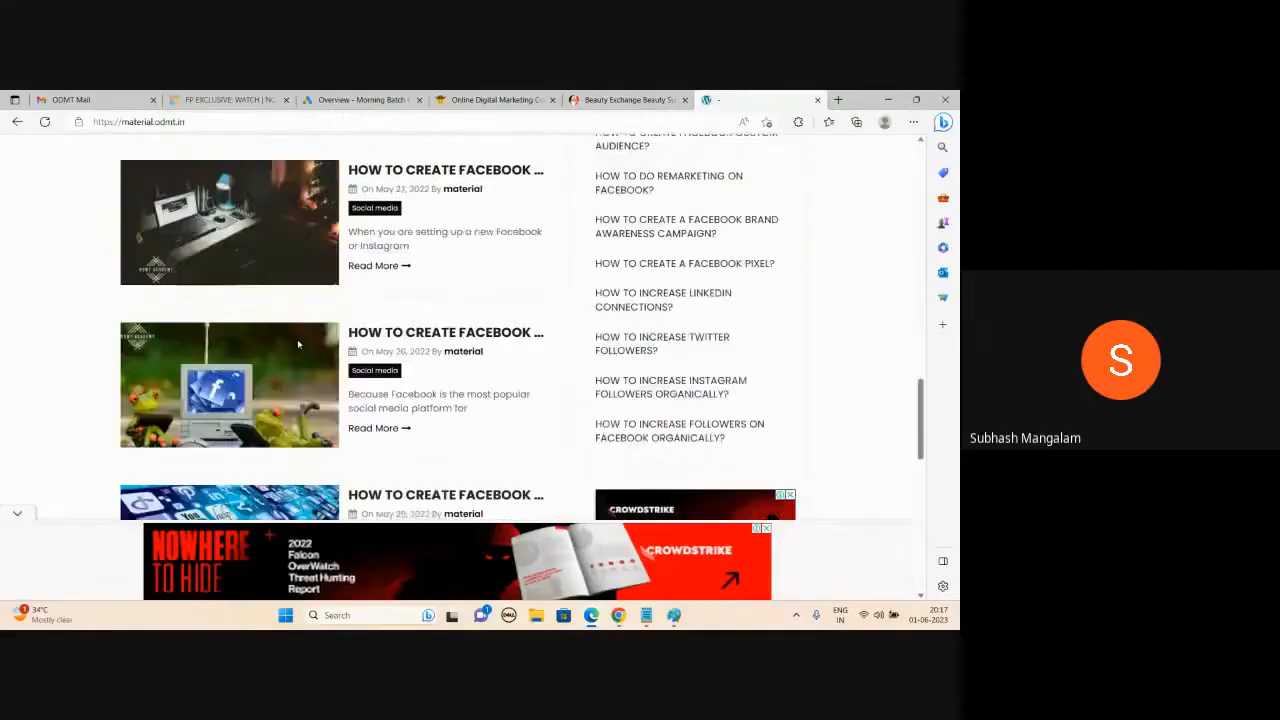
scroll(297, 344, up, 2)
scroll(430, 302, up, 15)
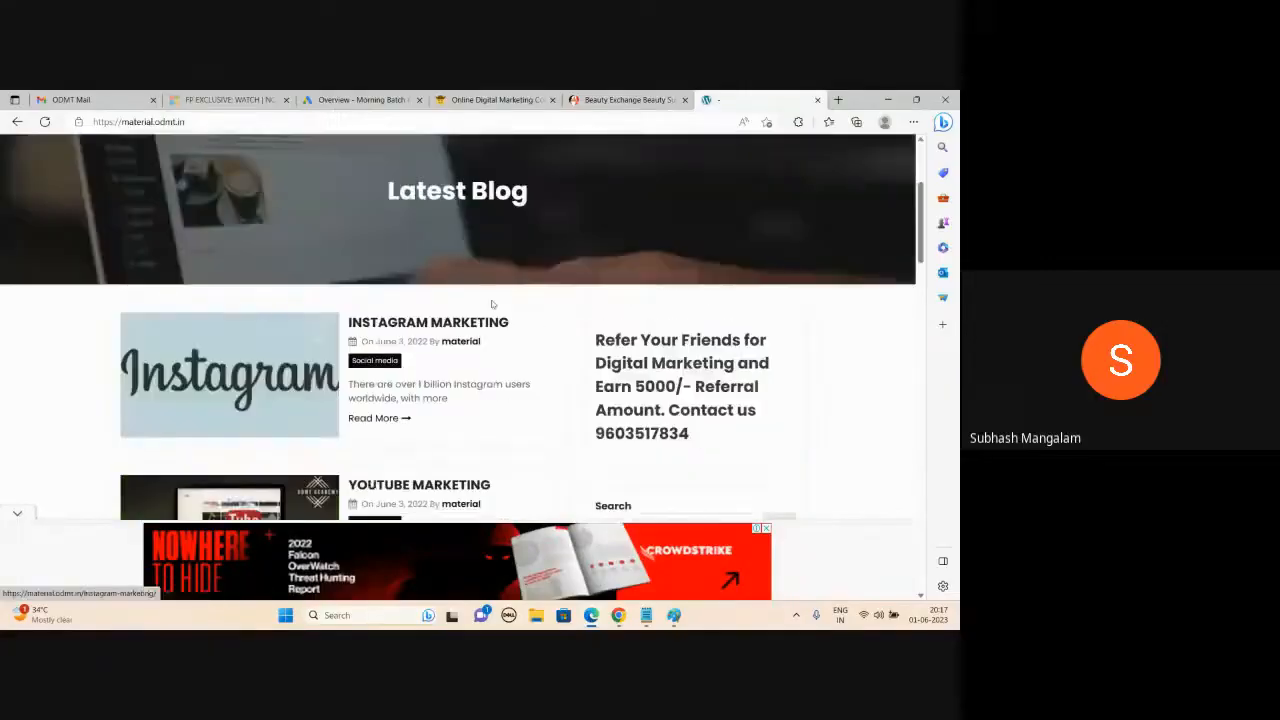
scroll(513, 295, up, 1)
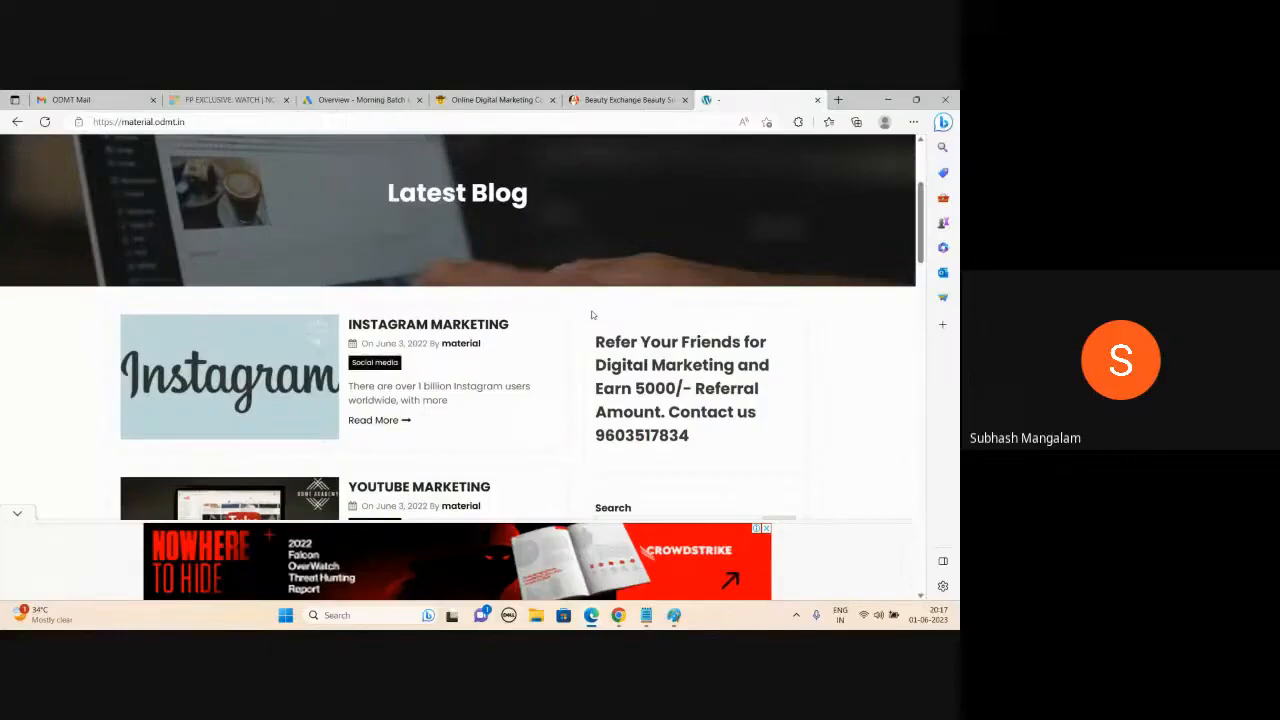
click(323, 98)
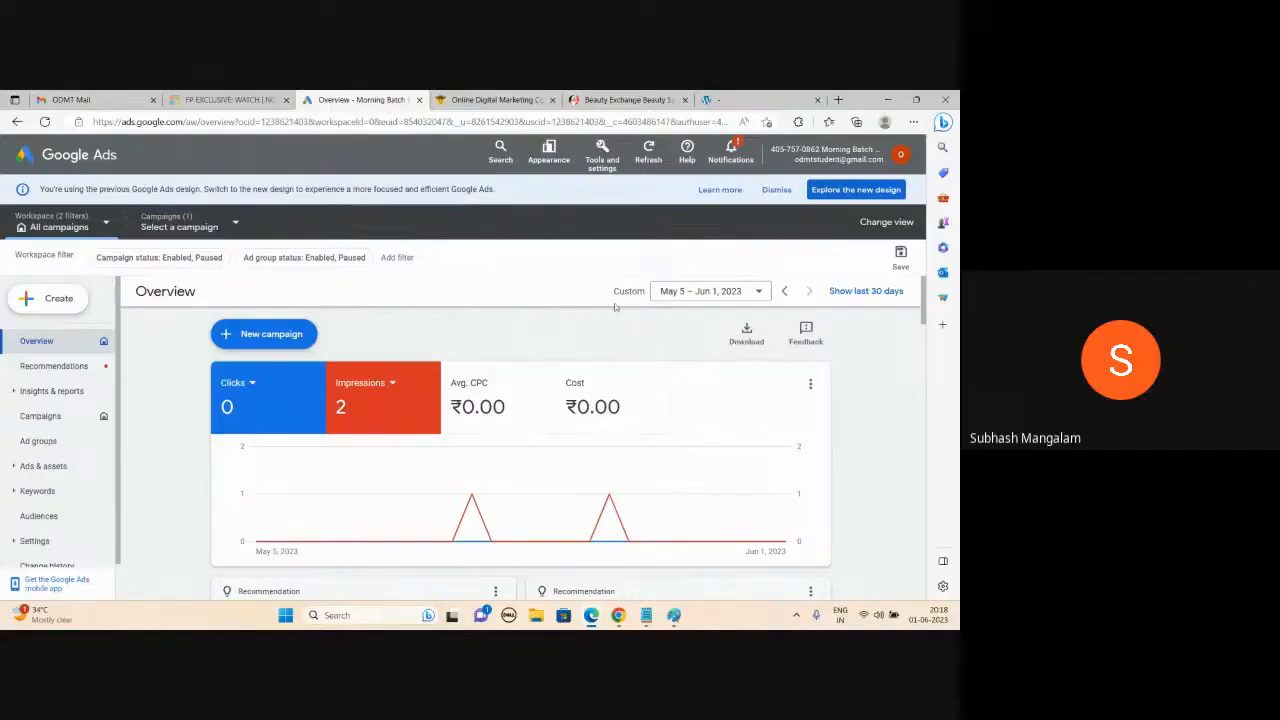
Scroll through the ODMT course site, then return to the Google Ads overview.
key(ctrl+Tab)
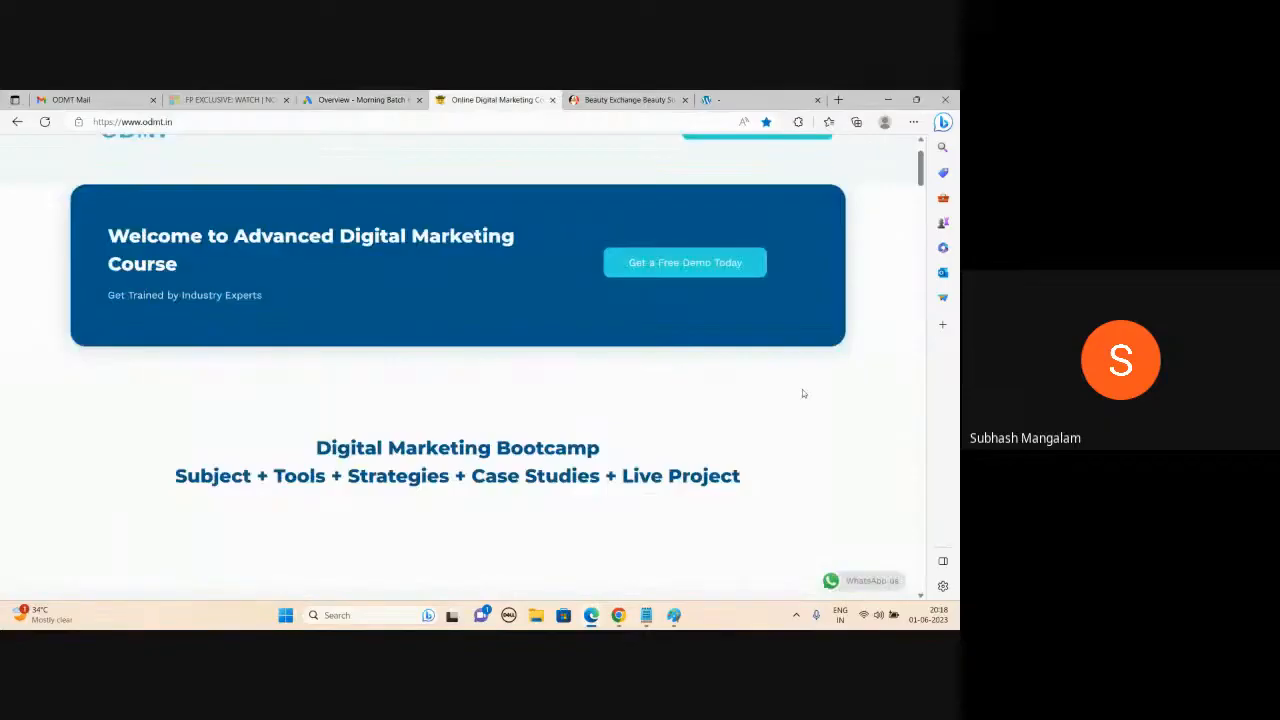
scroll(640, 455, down, 5)
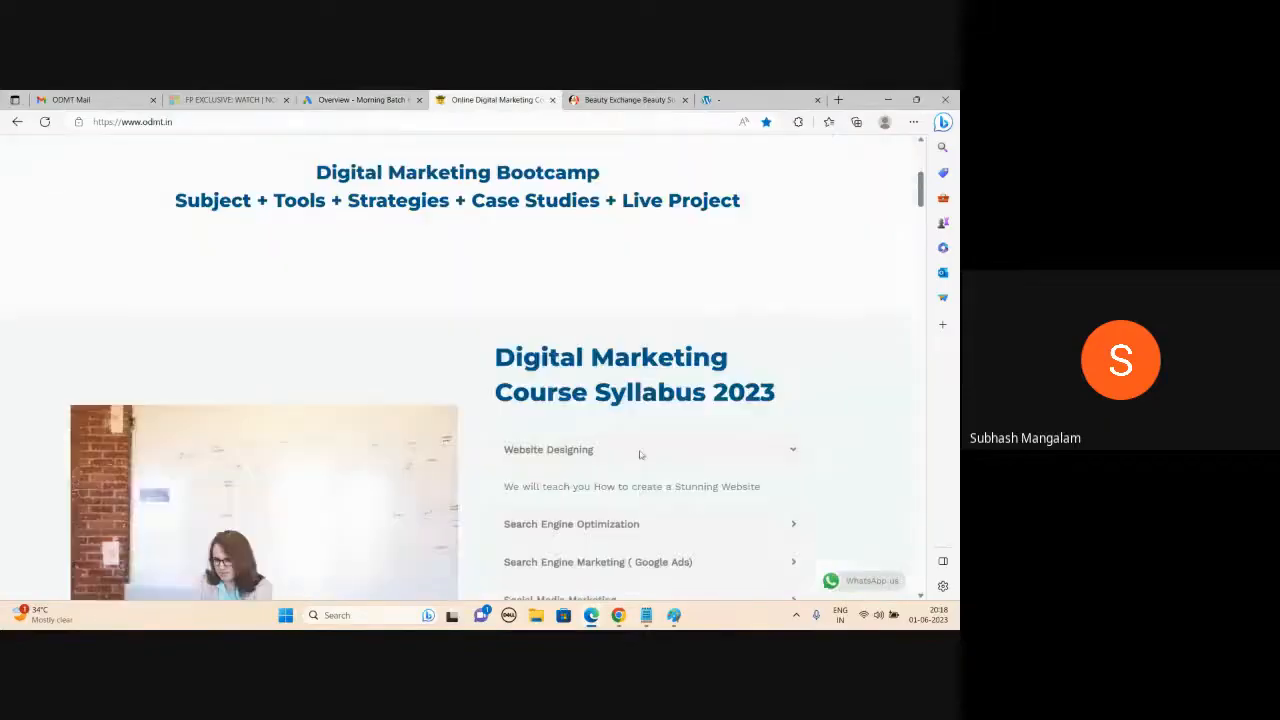
scroll(640, 455, down, 10)
scroll(641, 455, up, 15)
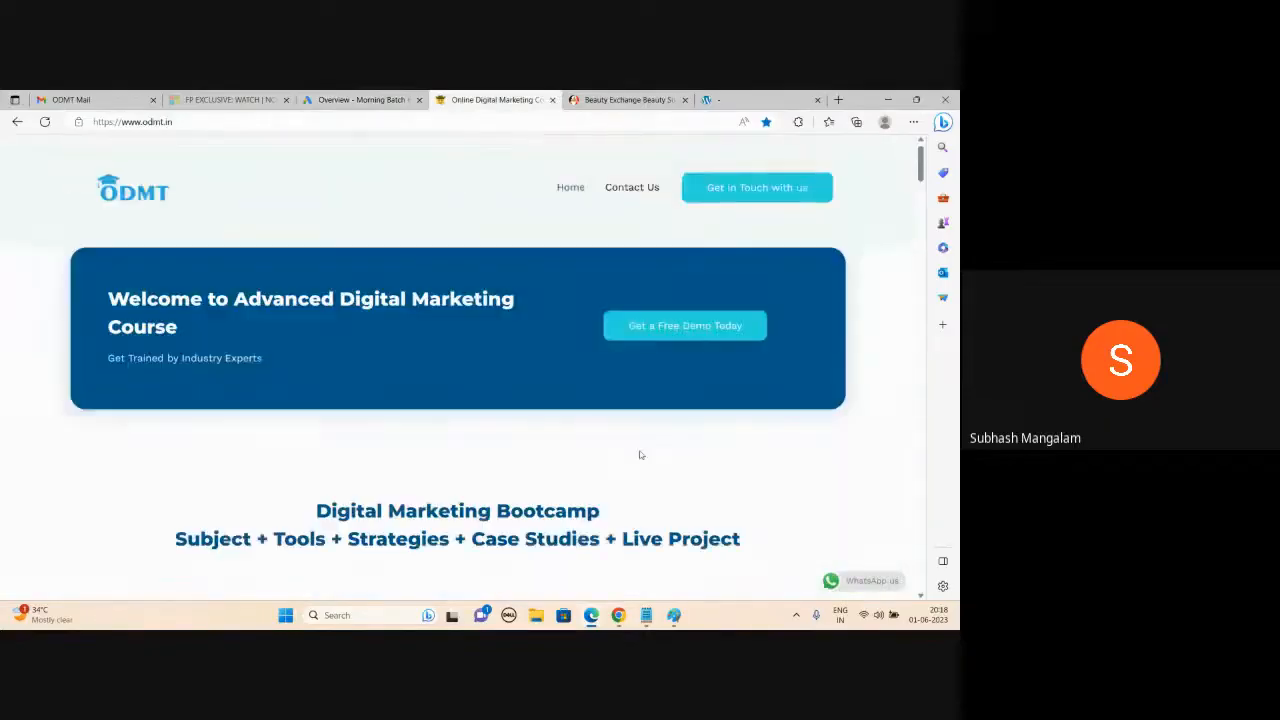
click(330, 96)
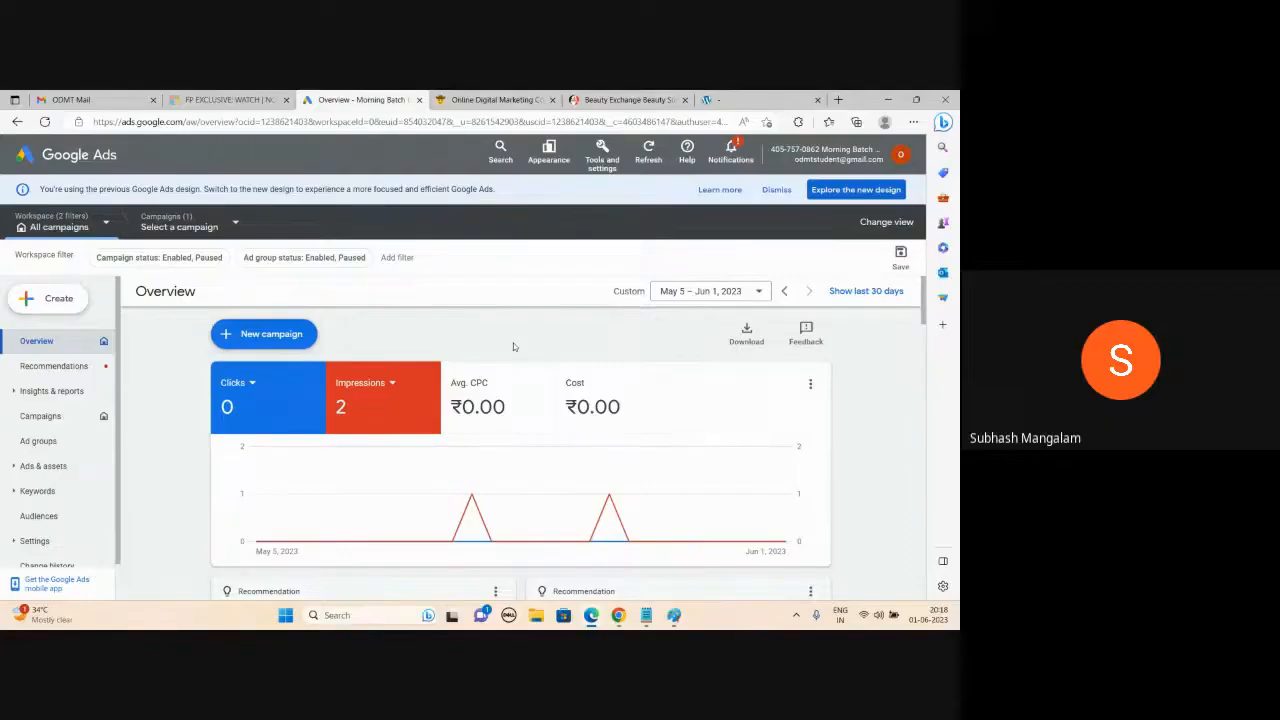
Scroll the Beauty Exchange store page, then bring up WhatsApp Web in Chrome.
click(651, 99)
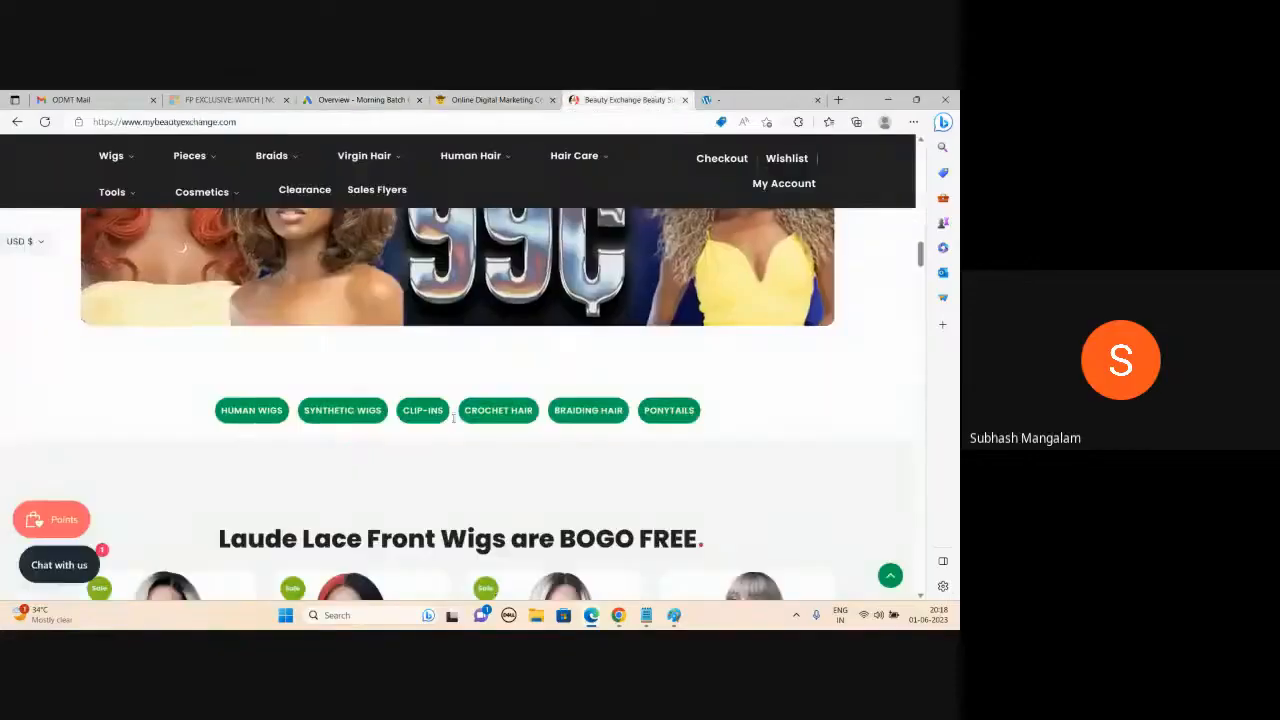
scroll(453, 418, down, 7)
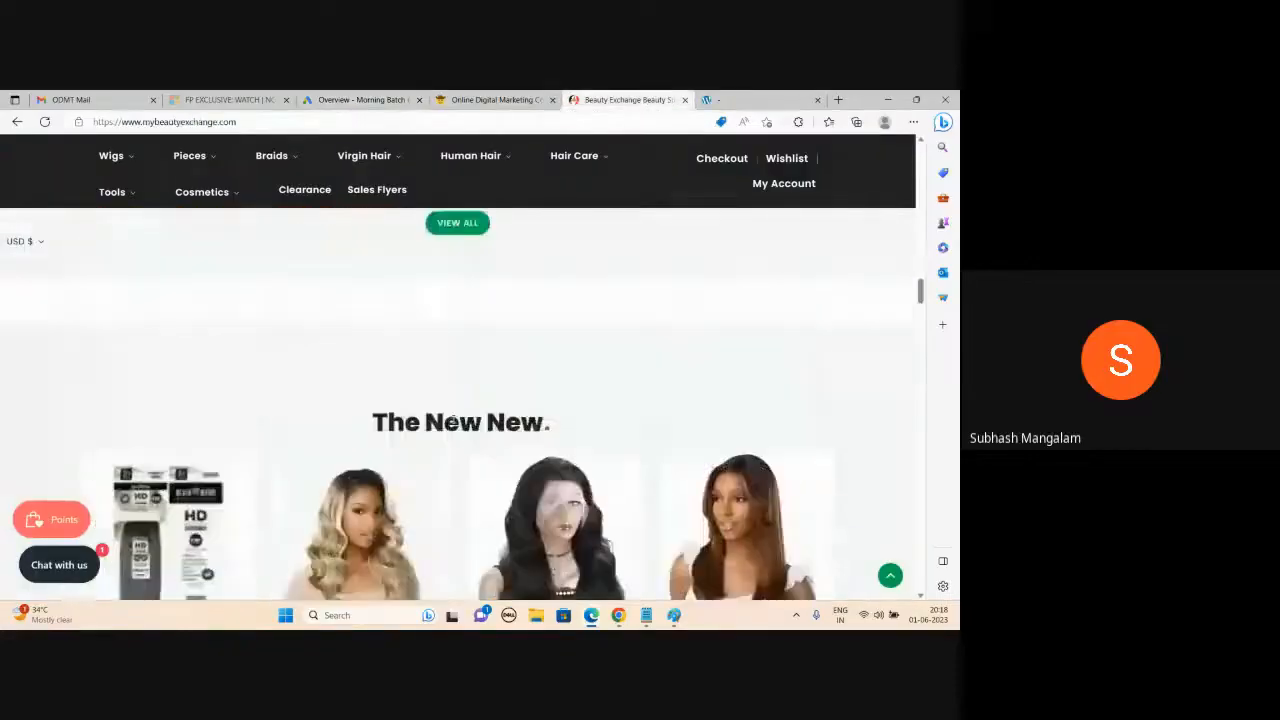
scroll(453, 420, down, 2)
click(618, 615)
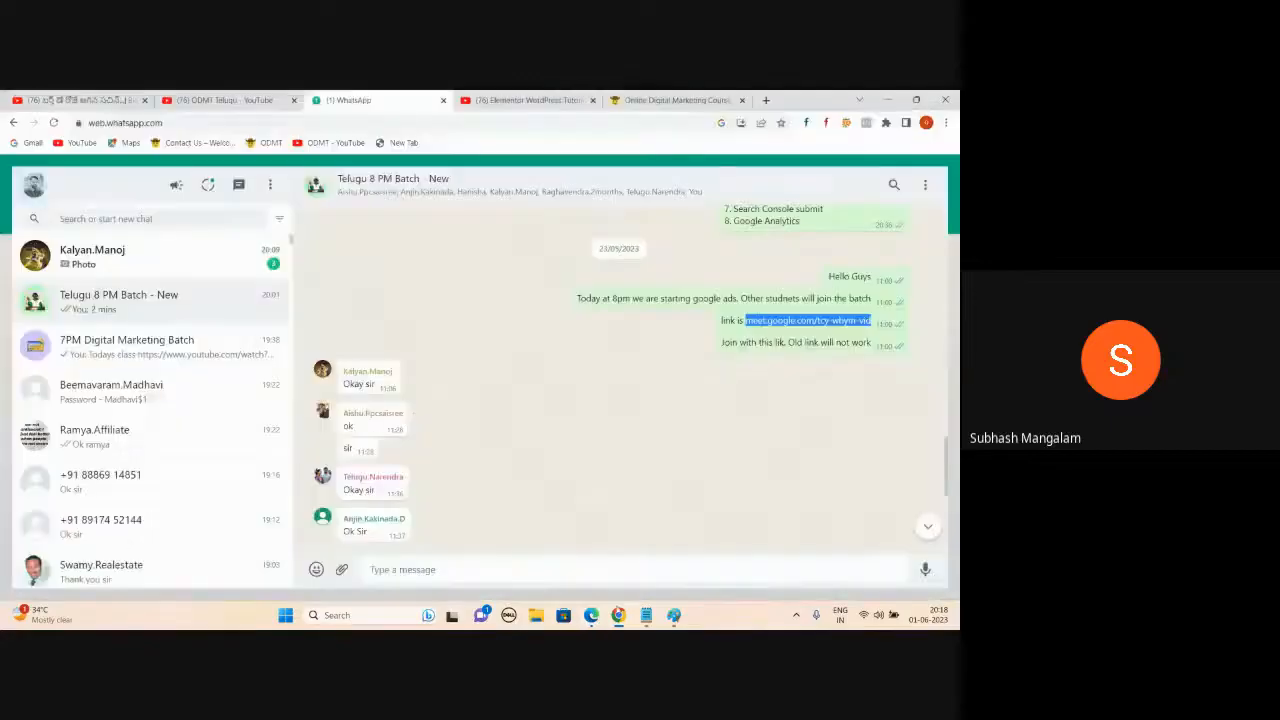
Load google.com/ads in Chrome, sign in, and open the ODMT Agency account.
click(677, 100)
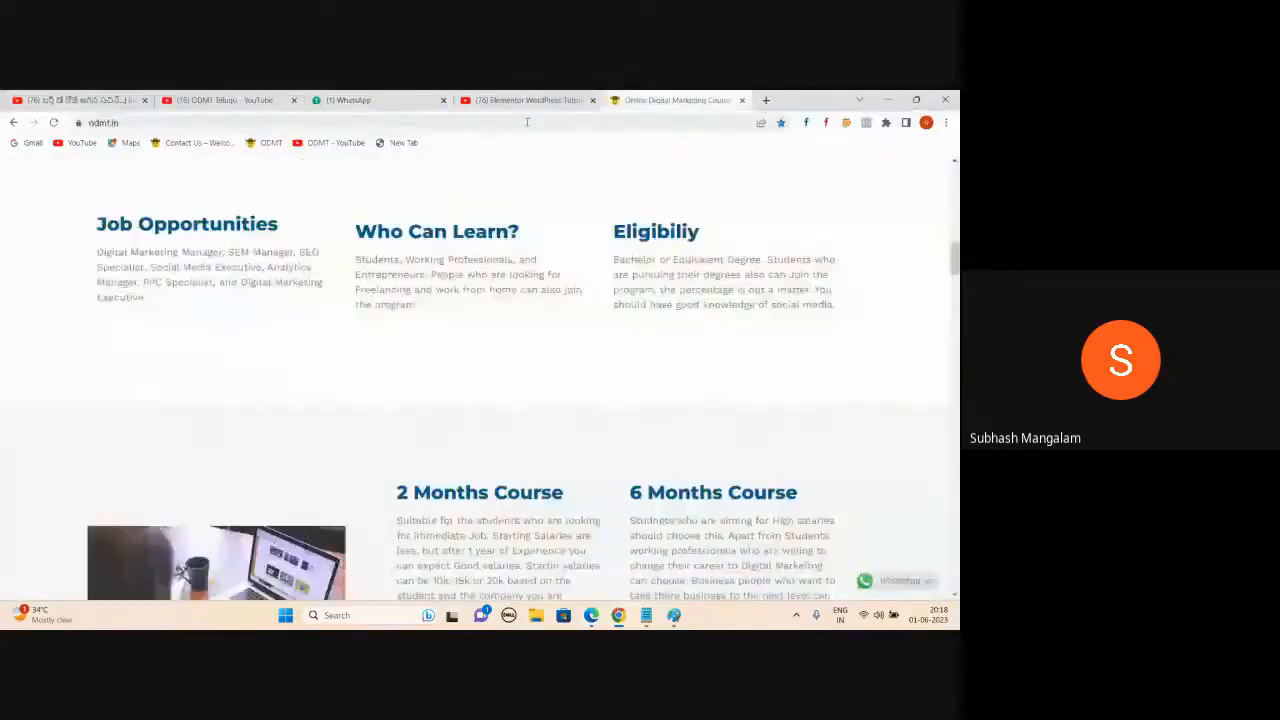
click(527, 122)
text(google.com/ads)
key(Return)
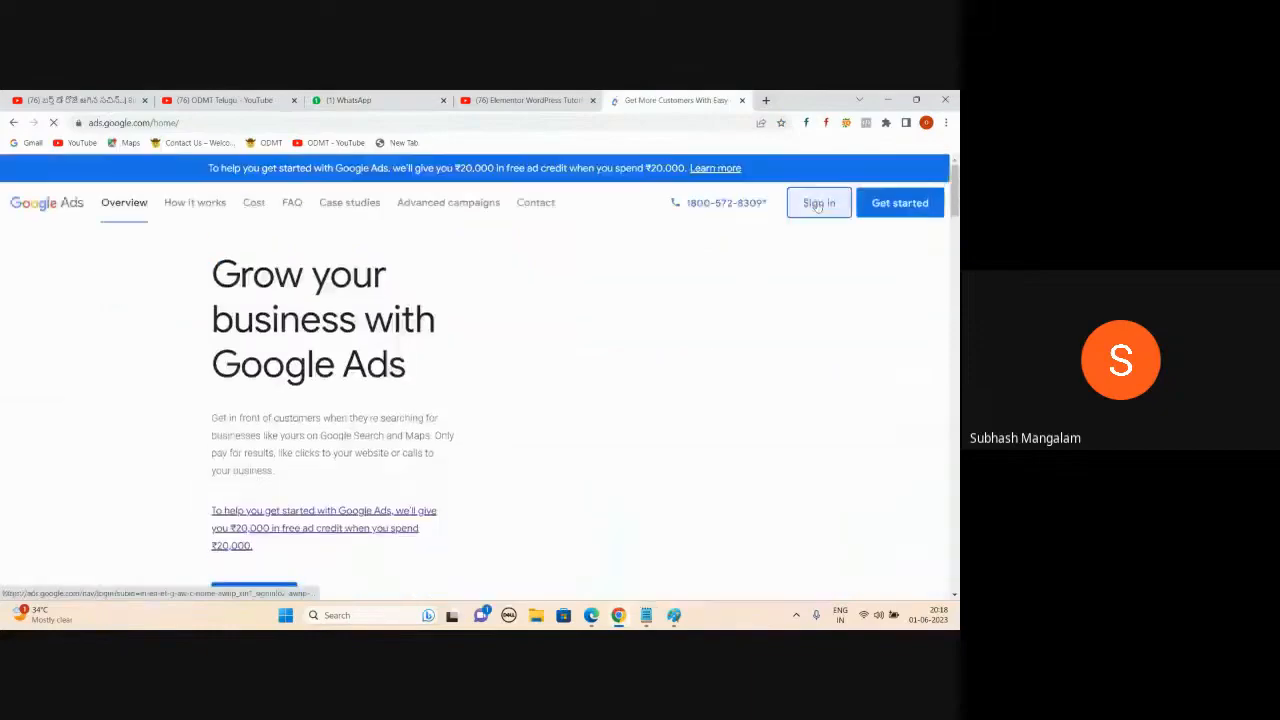
click(816, 204)
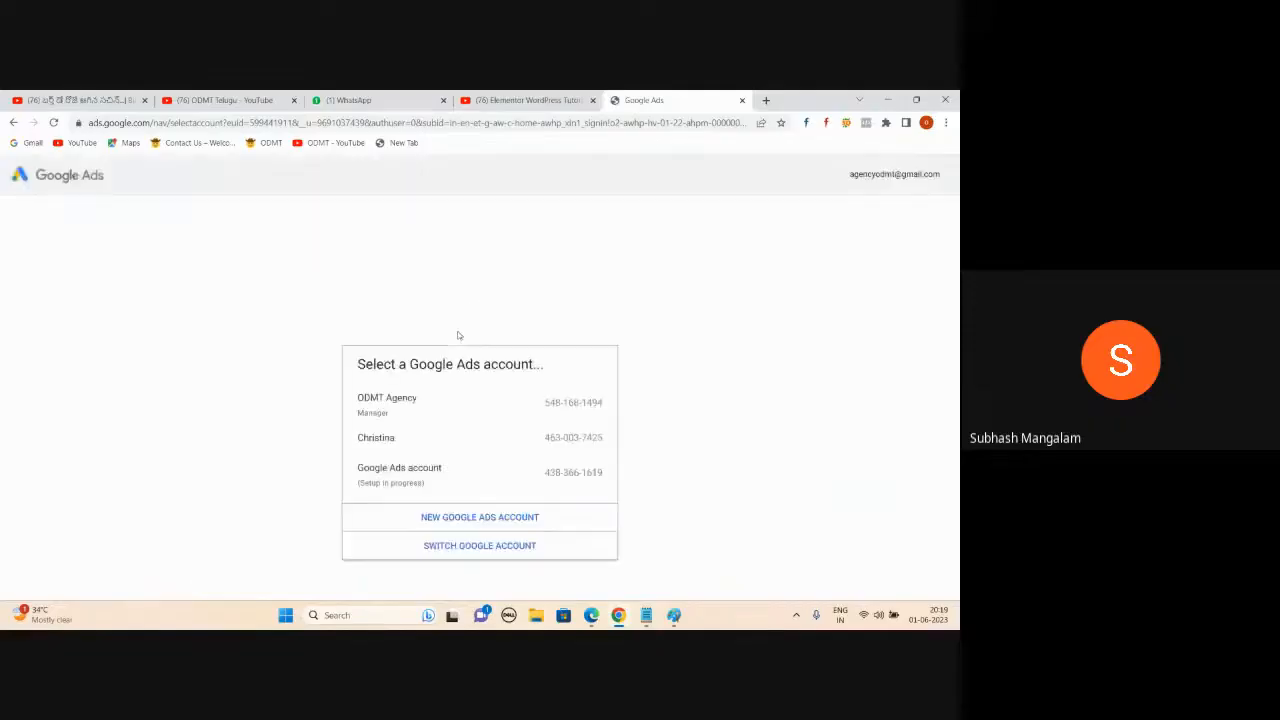
click(404, 401)
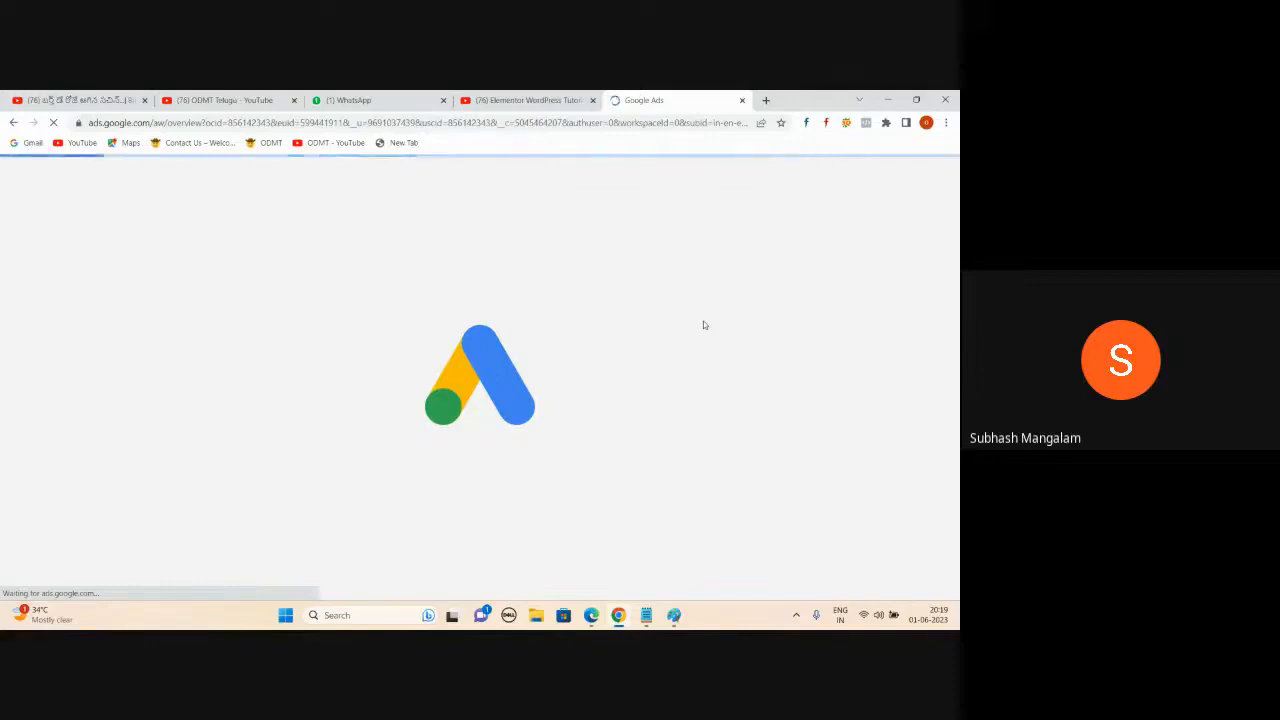
Close the Elementor and two YouTube tabs, then switch back to Edge.
click(593, 100)
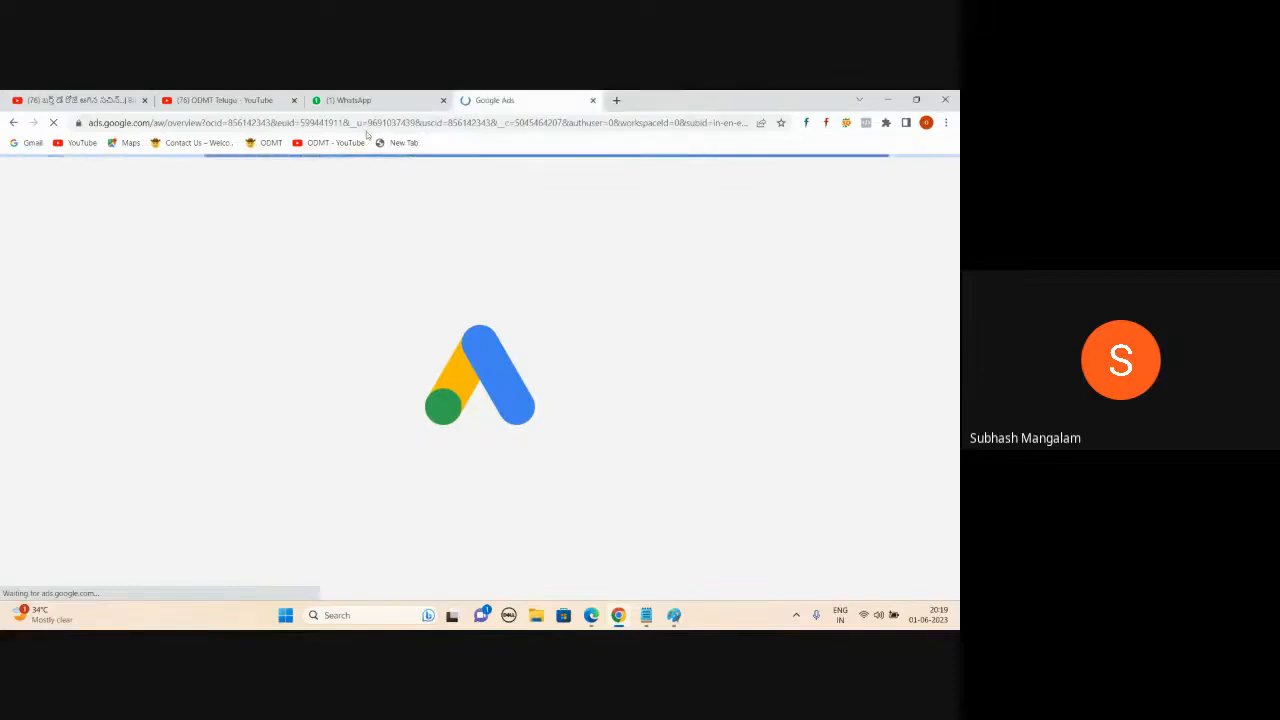
click(294, 100)
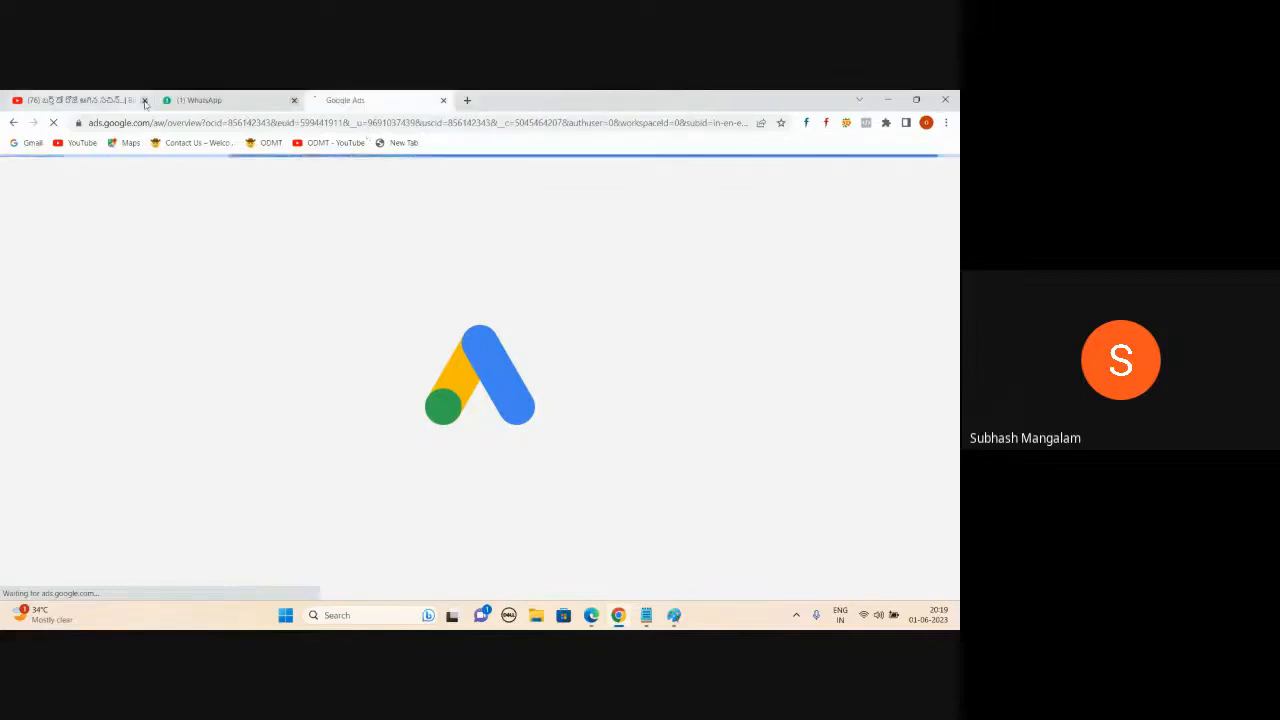
click(144, 100)
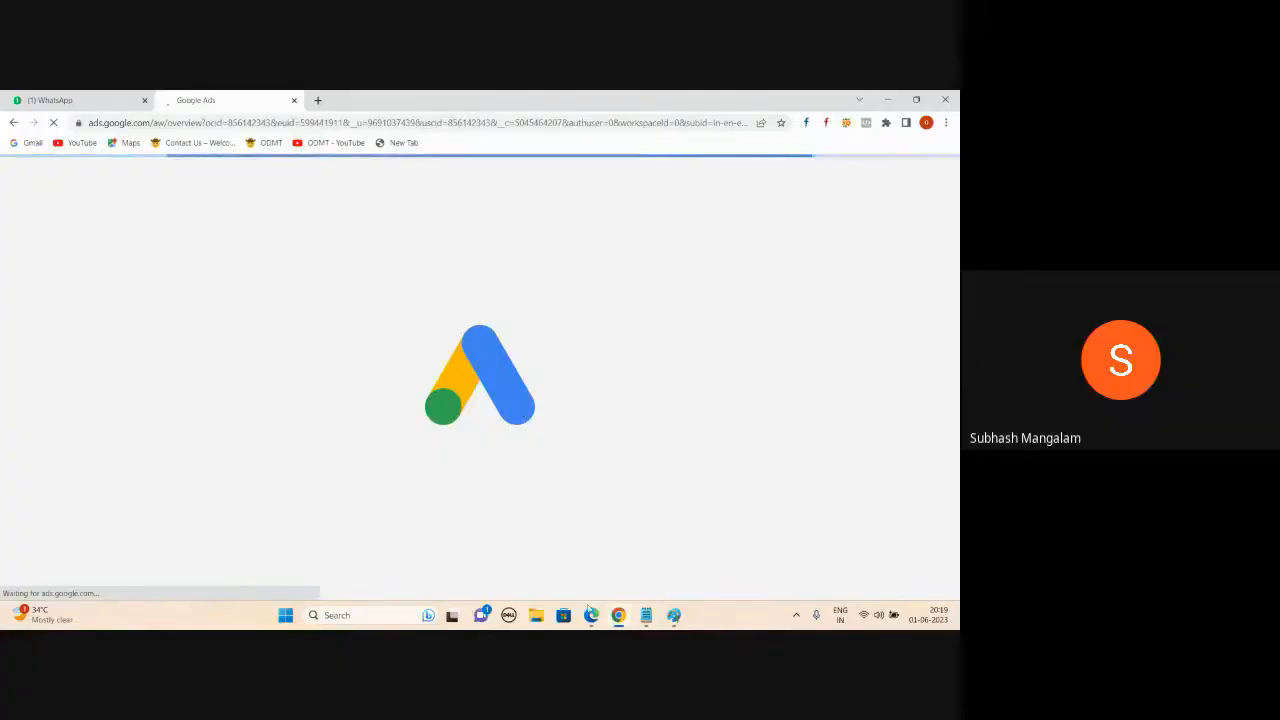
mouse_move(590, 612)
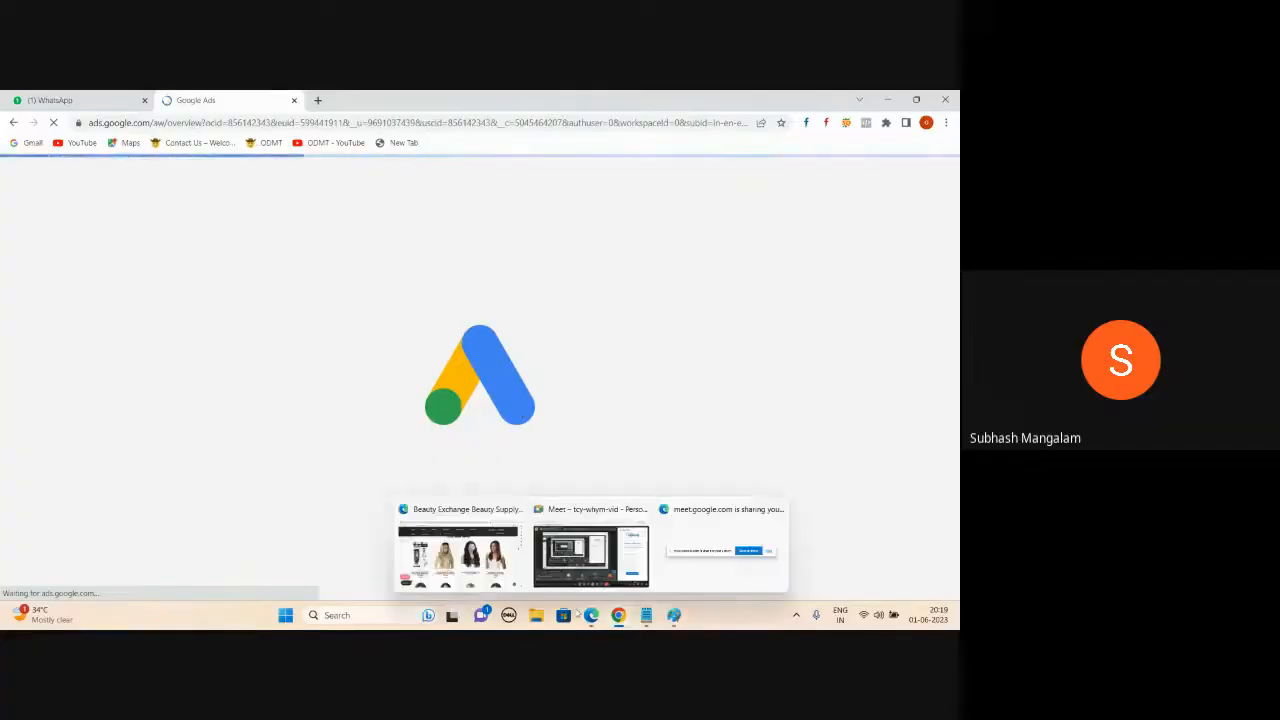
click(458, 550)
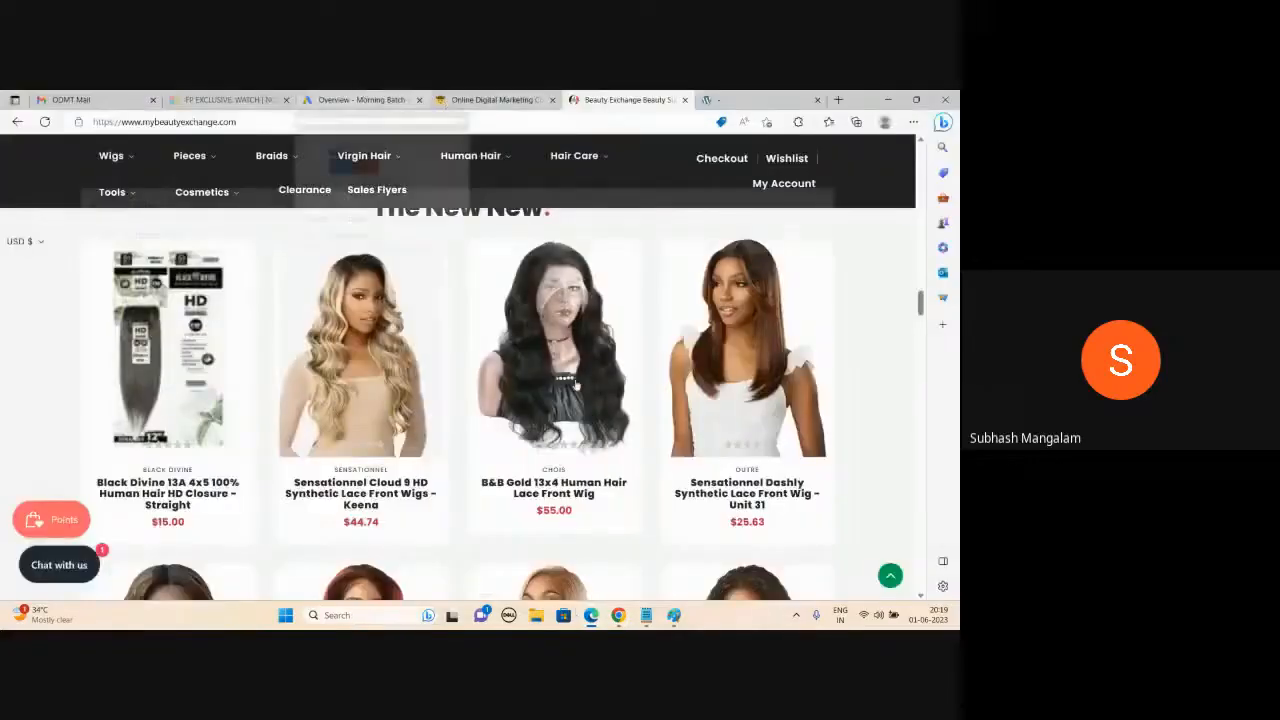
Replace the urgent-works note with 'Cpnversion Tracking:', 'Google analytics' and 'Google ads' lines.
click(646, 614)
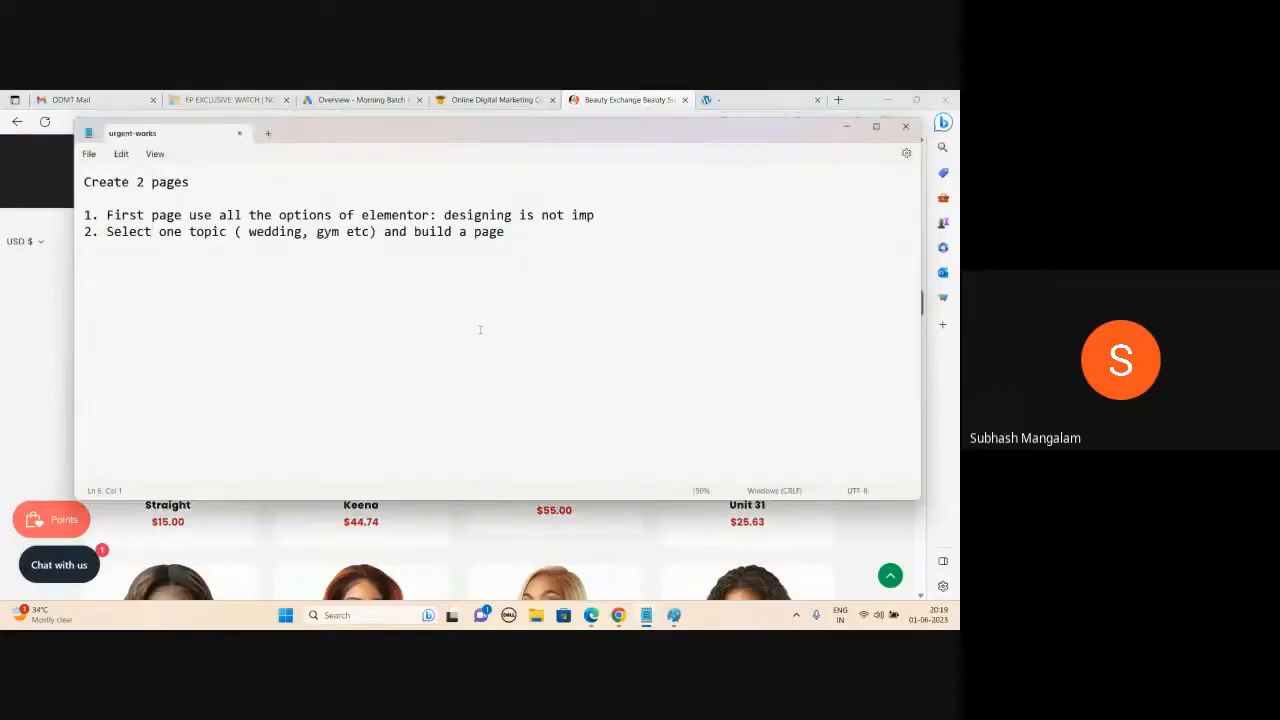
key(ctrl+a)
text(Cp)
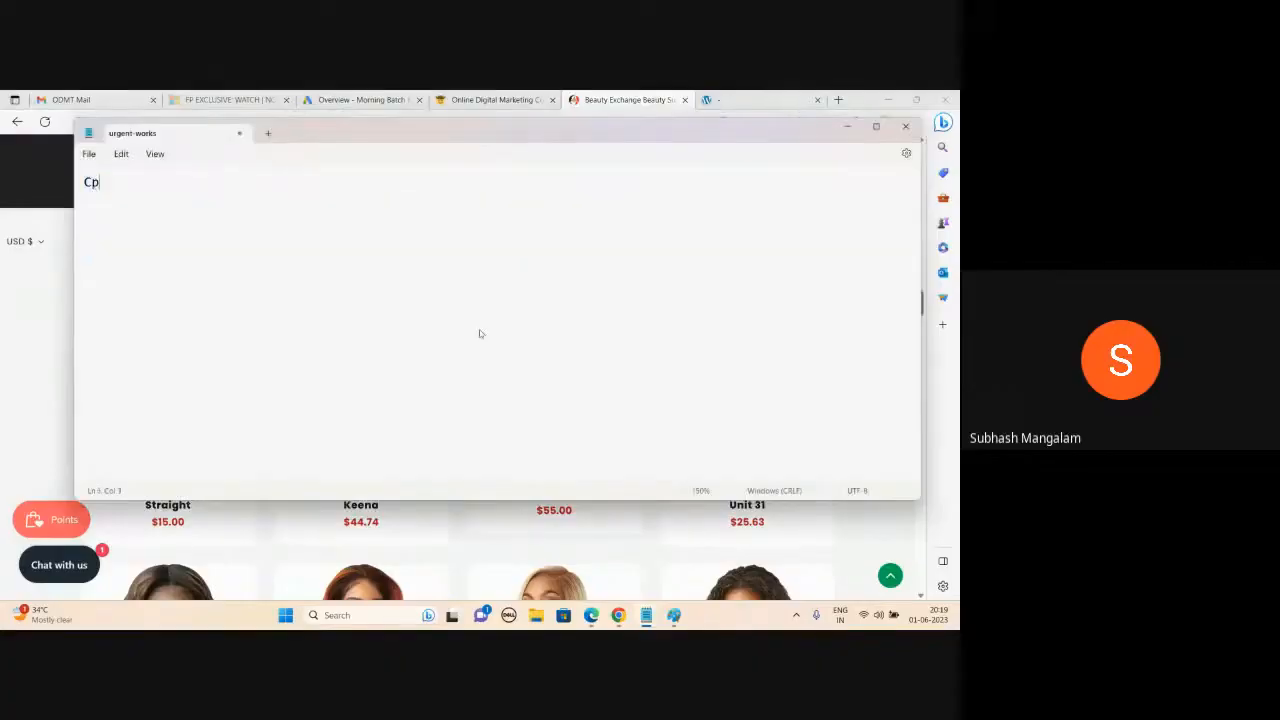
text(nversion Trackin)
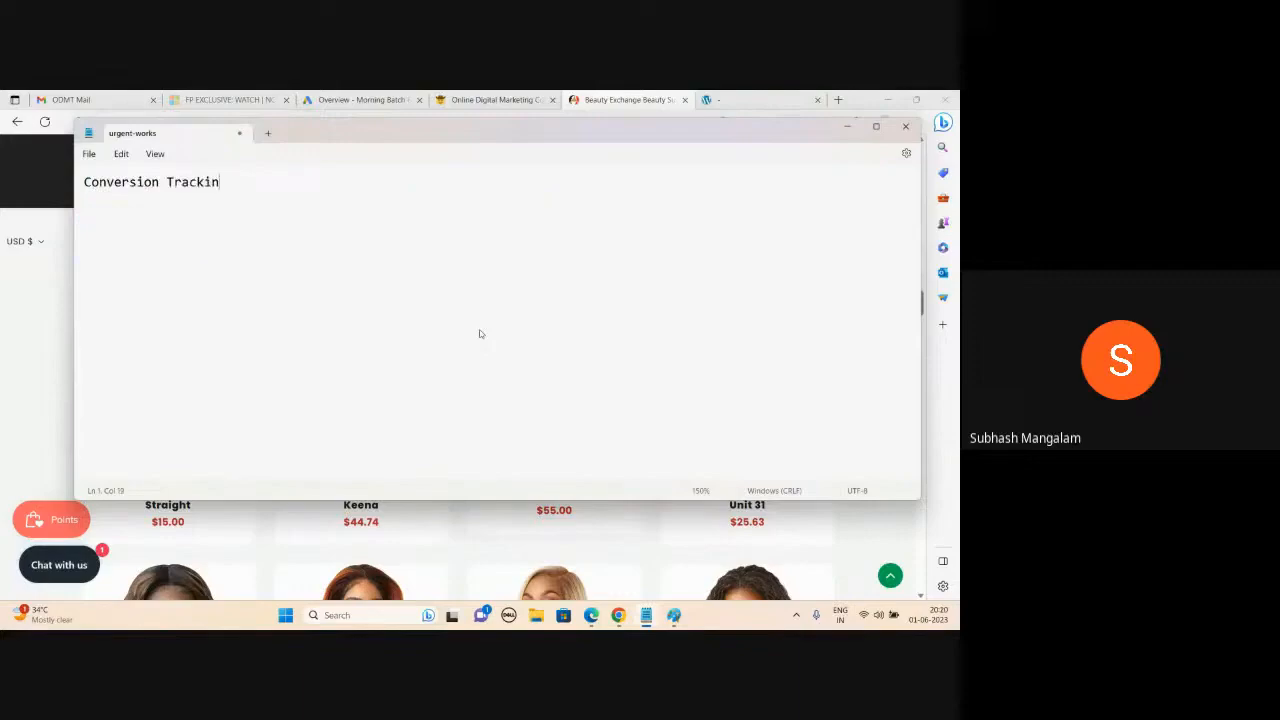
text(g:)
key(Return)
key(Return)
key(Return)
text(Google analytics)
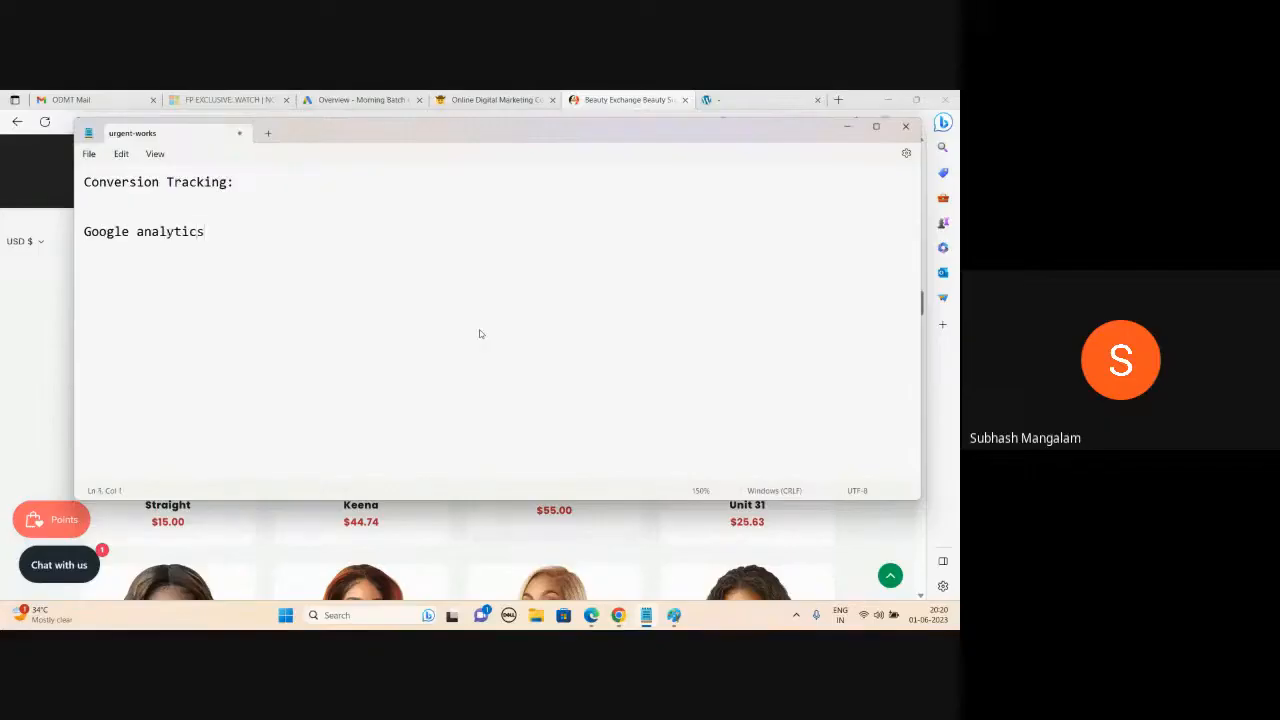
key(Return)
text(Google ads)
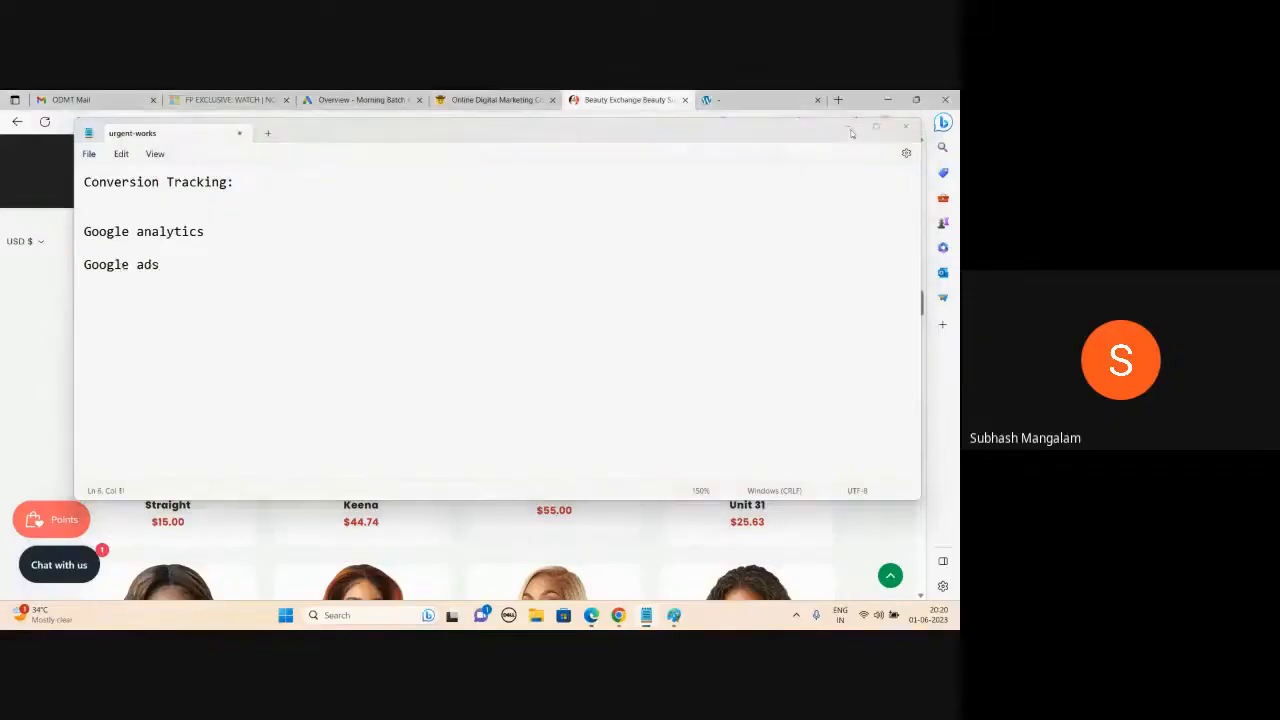
click(646, 615)
From the ODMT Agency overview, switch to the recent client account and open Campaigns.
mouse_move(615, 612)
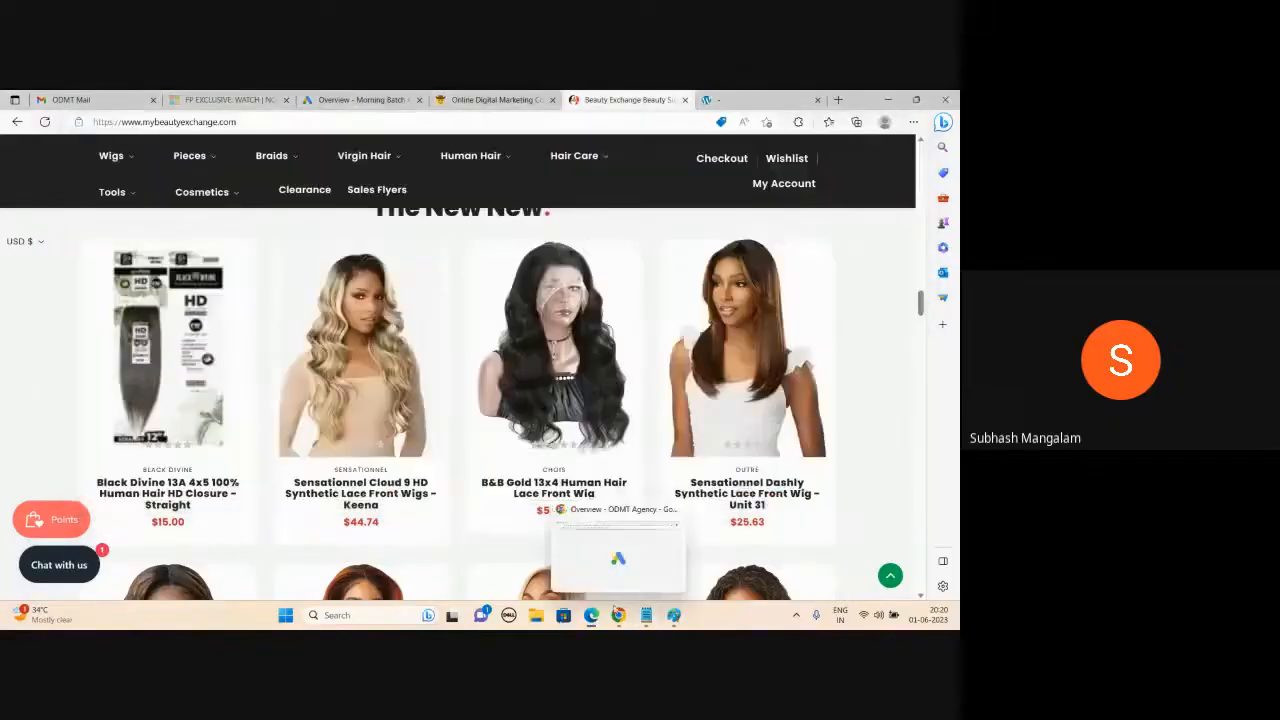
click(637, 544)
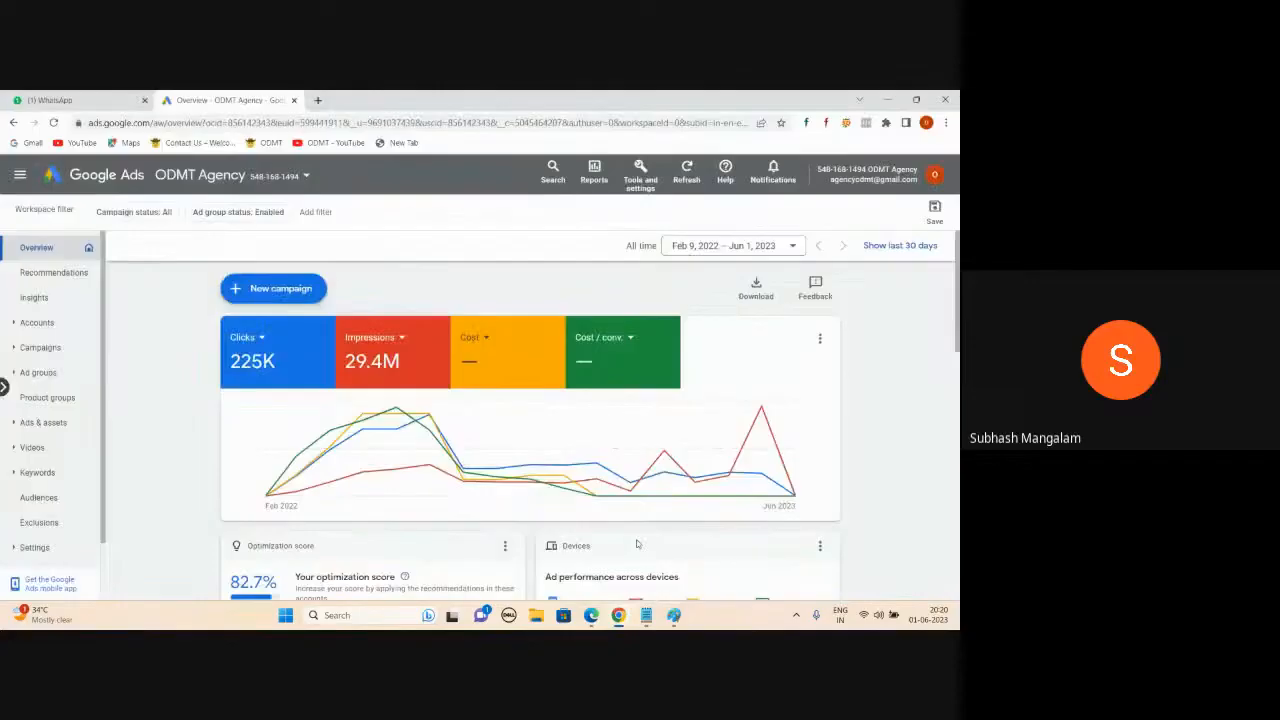
click(308, 178)
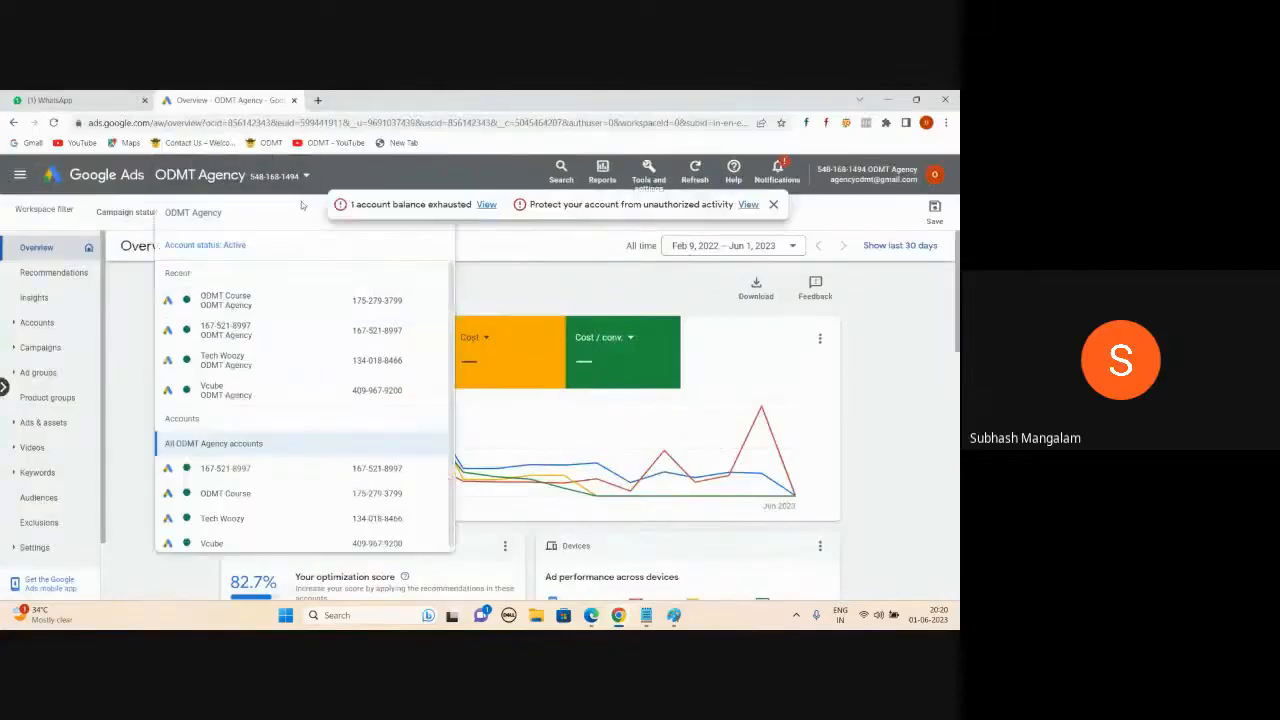
click(225, 330)
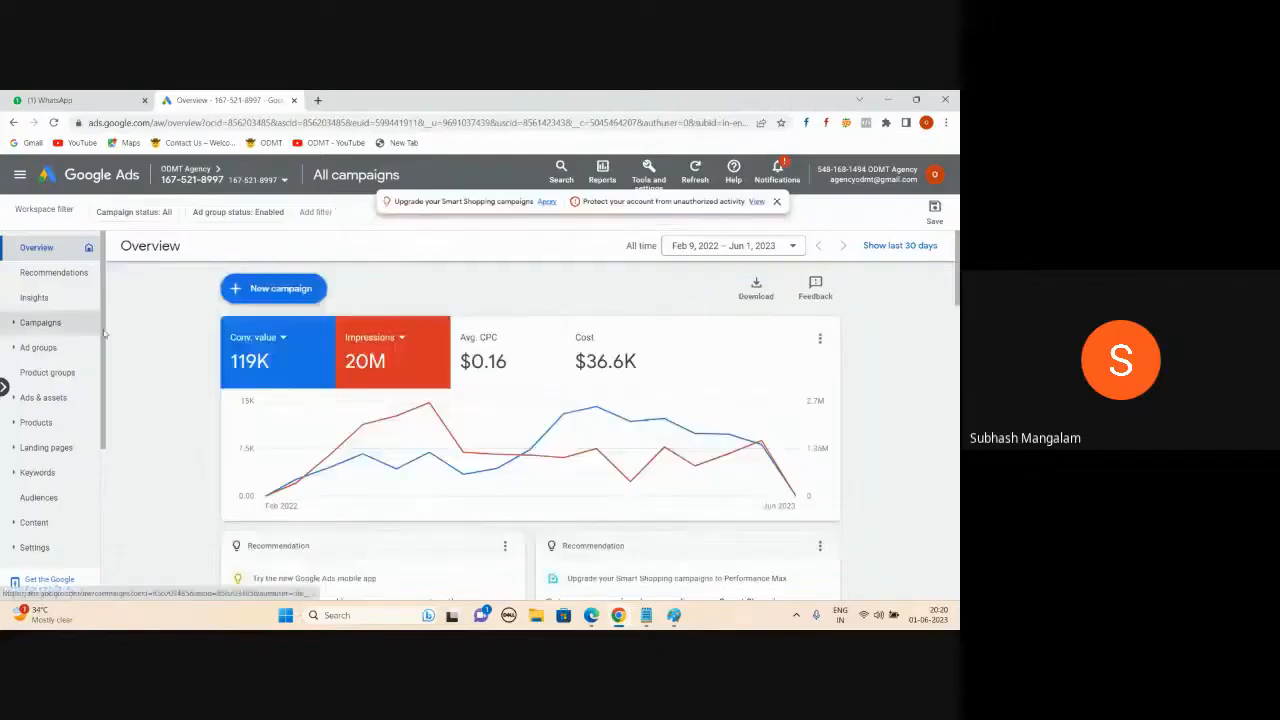
click(45, 323)
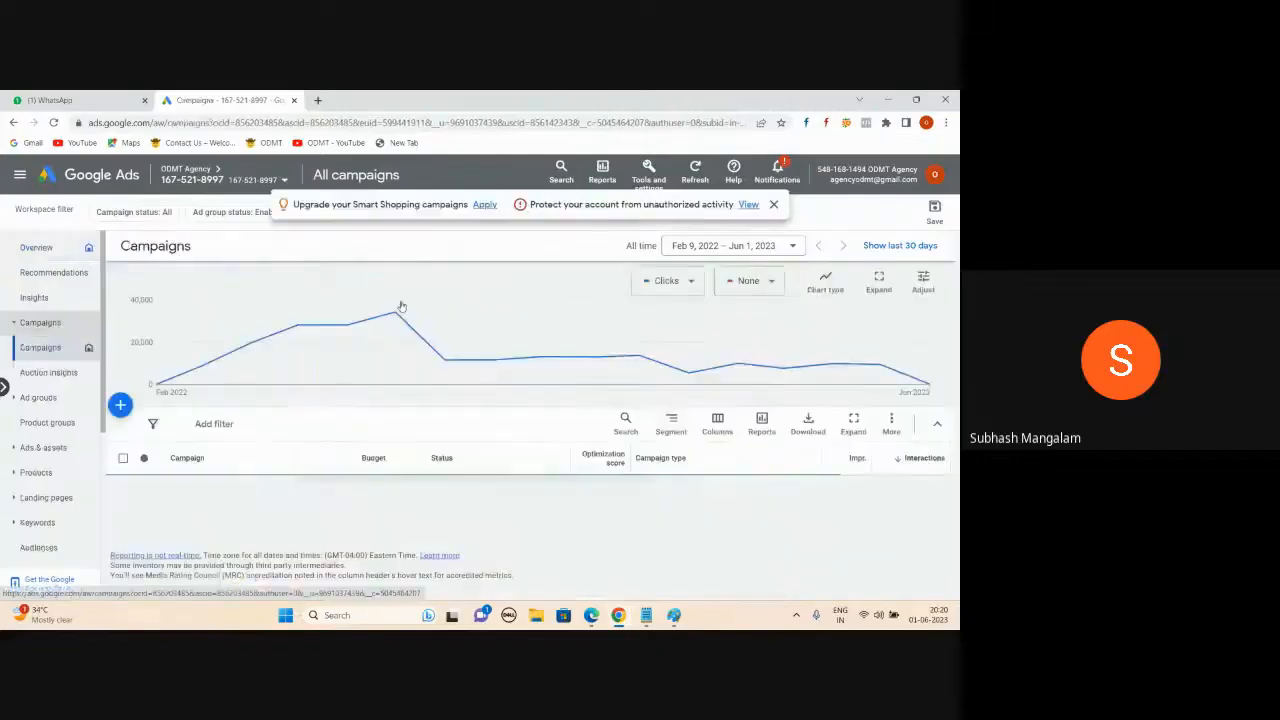
Set the date range to Last 7 days and scroll the table to the Conv. value columns.
click(778, 250)
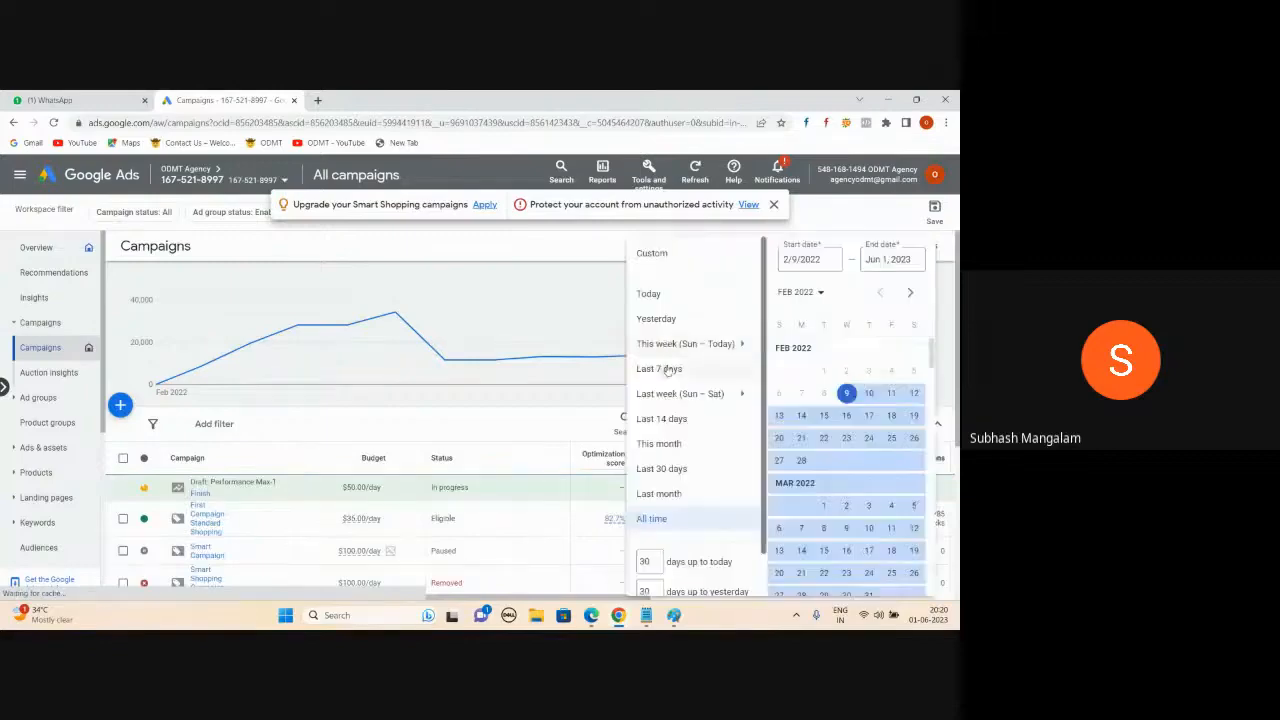
click(668, 370)
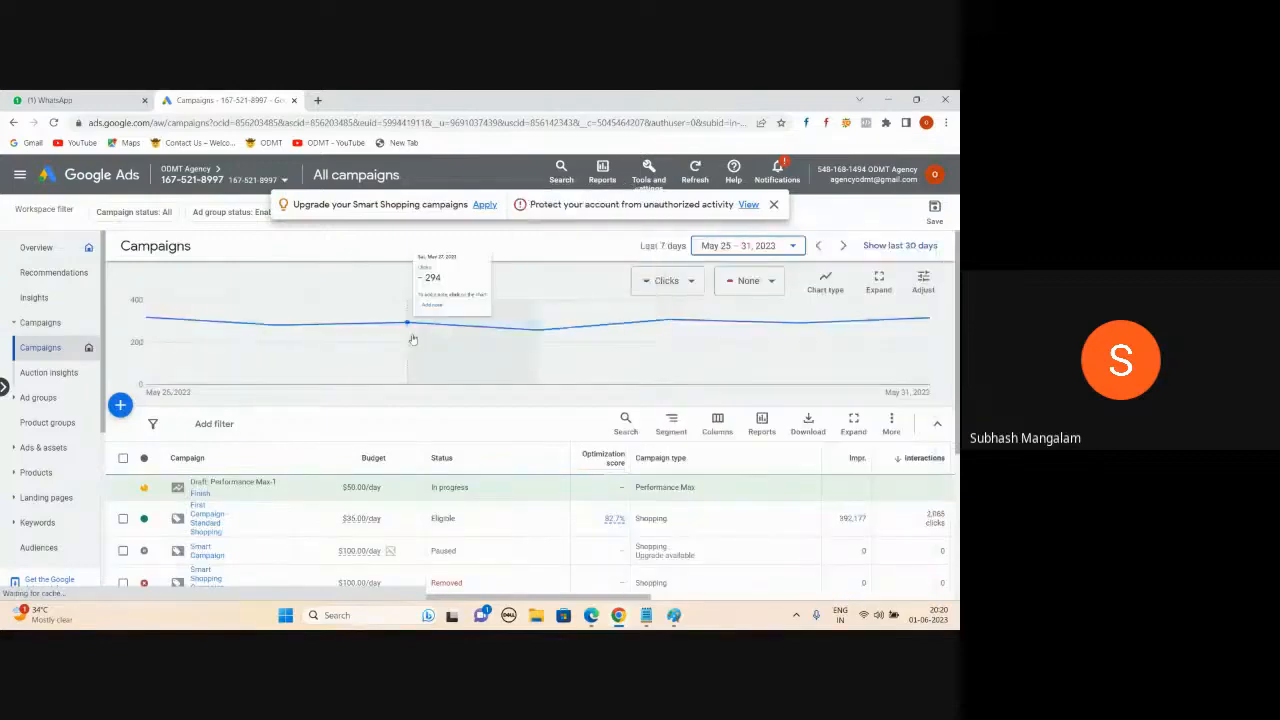
scroll(235, 445, down, 1)
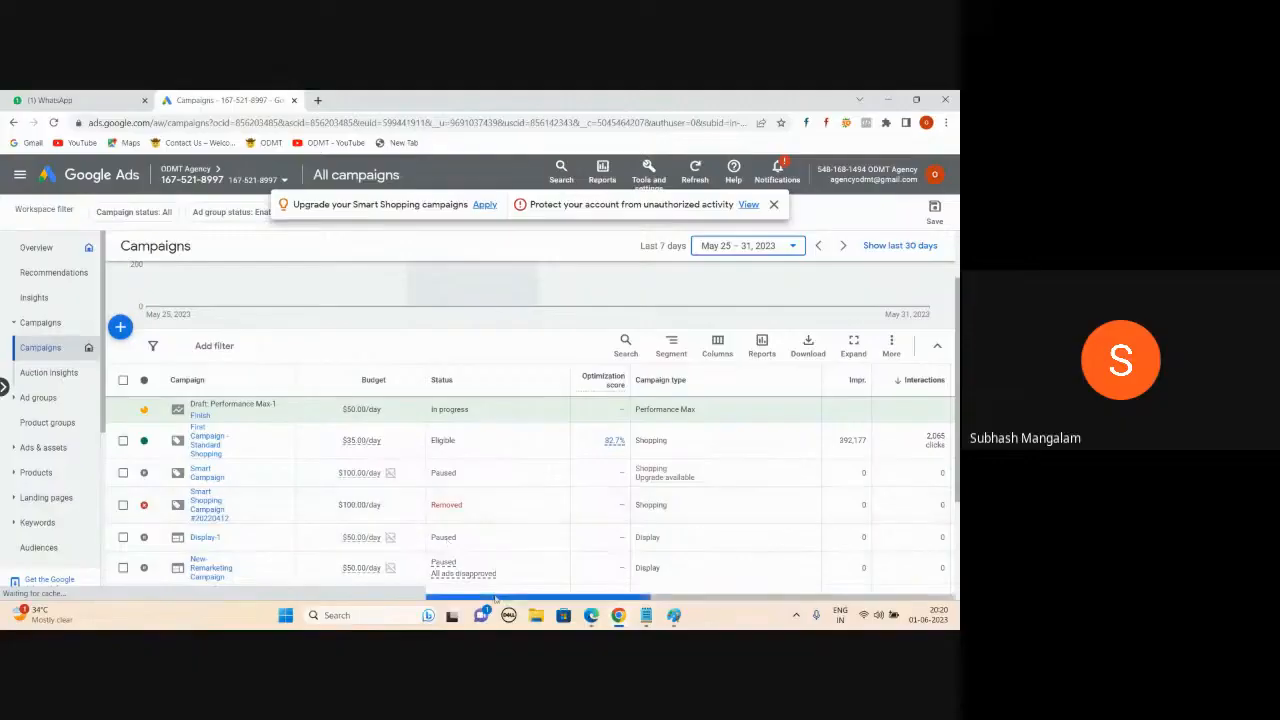
drag(495, 598, 640, 598)
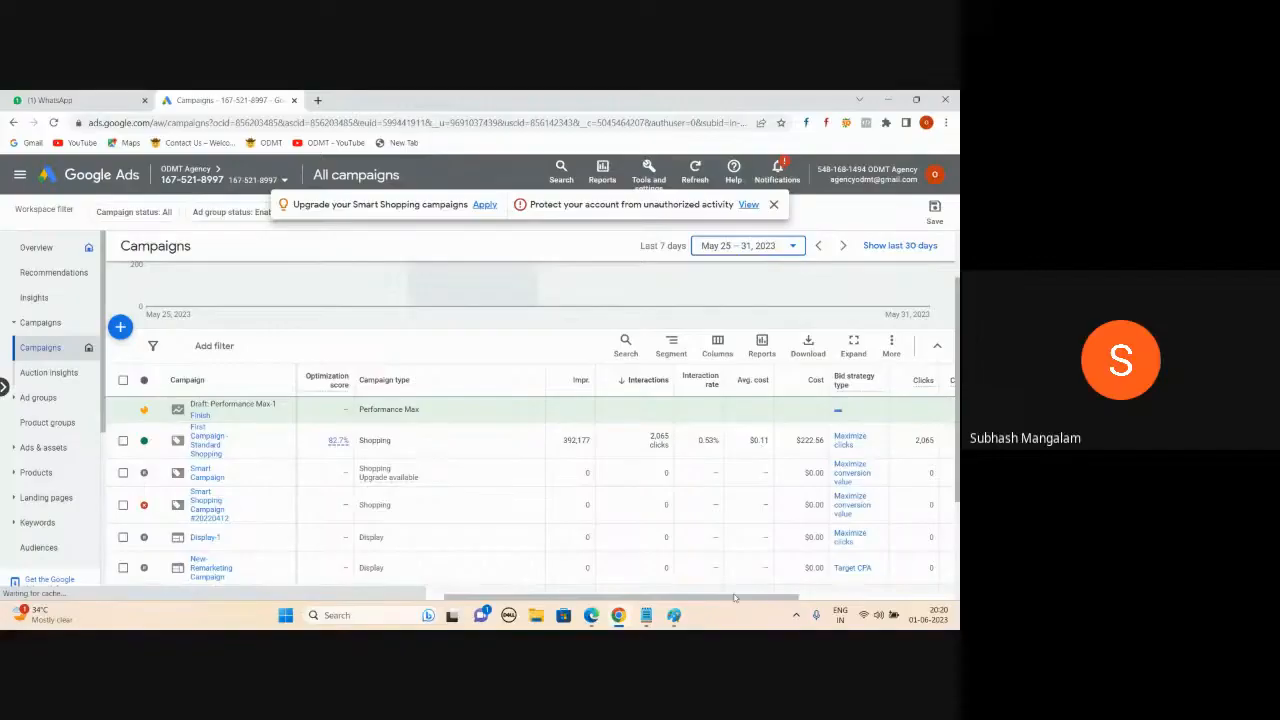
drag(735, 597, 745, 610)
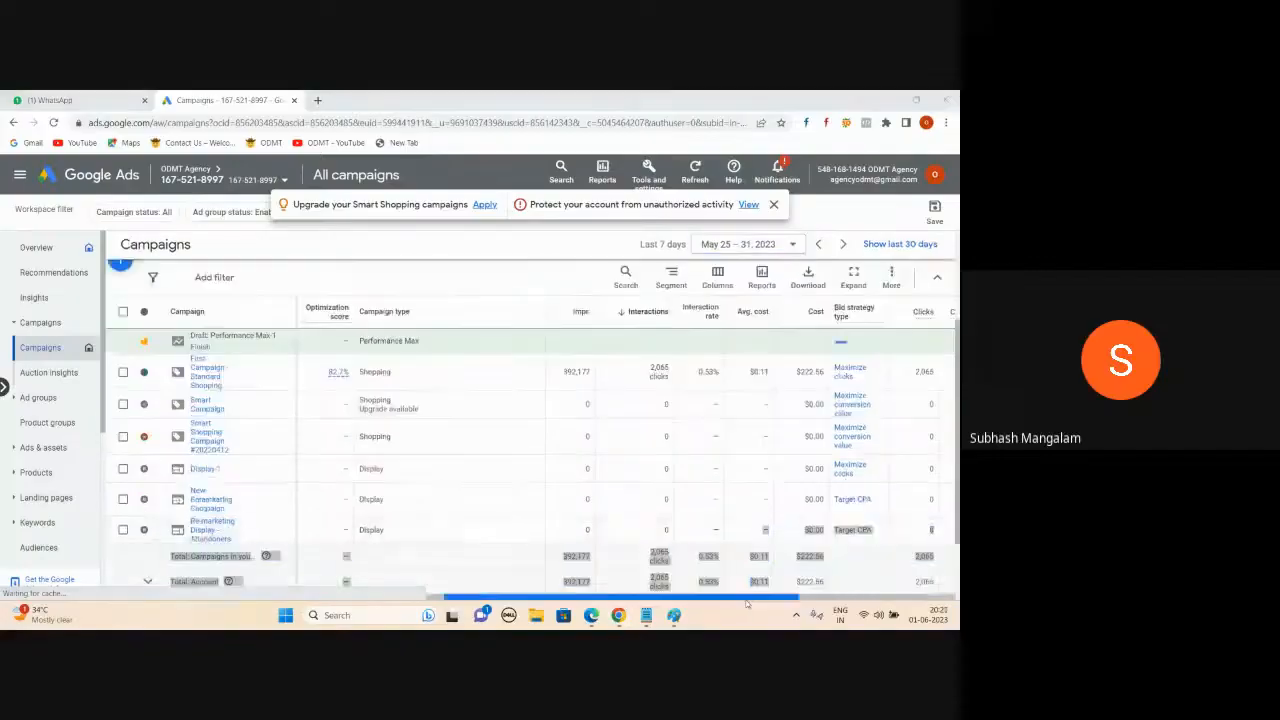
click(507, 262)
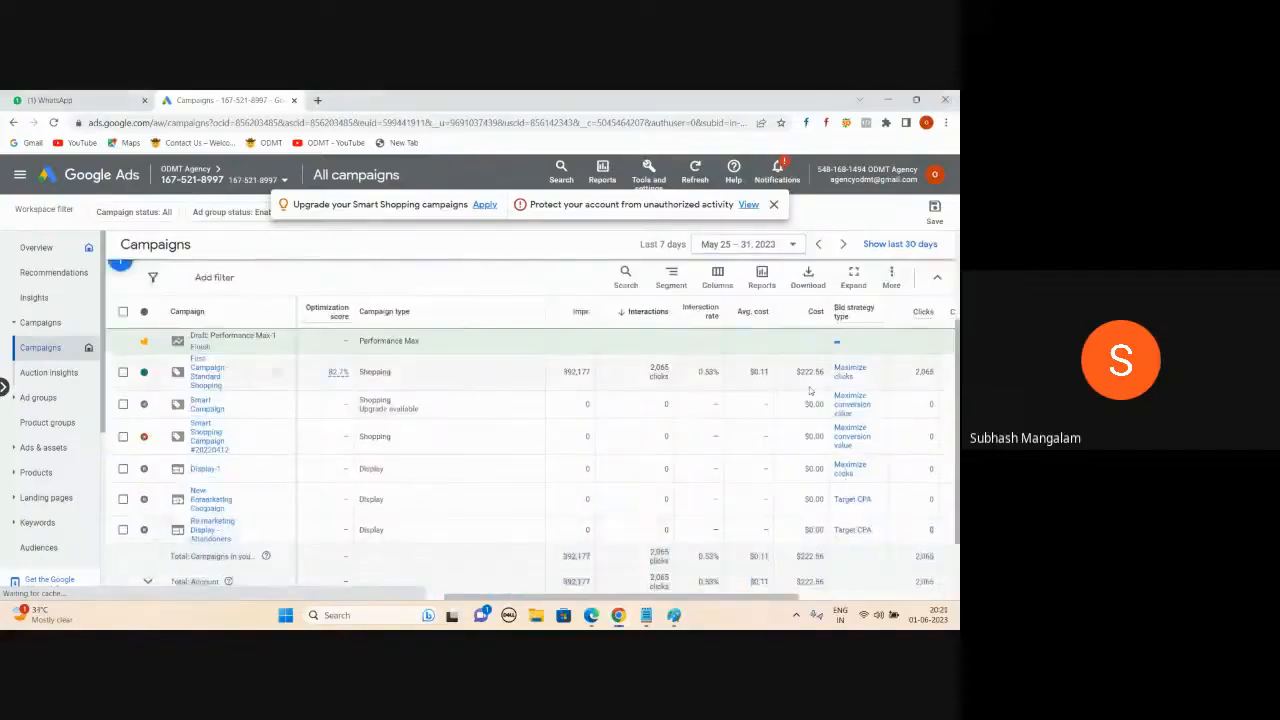
drag(738, 598, 883, 598)
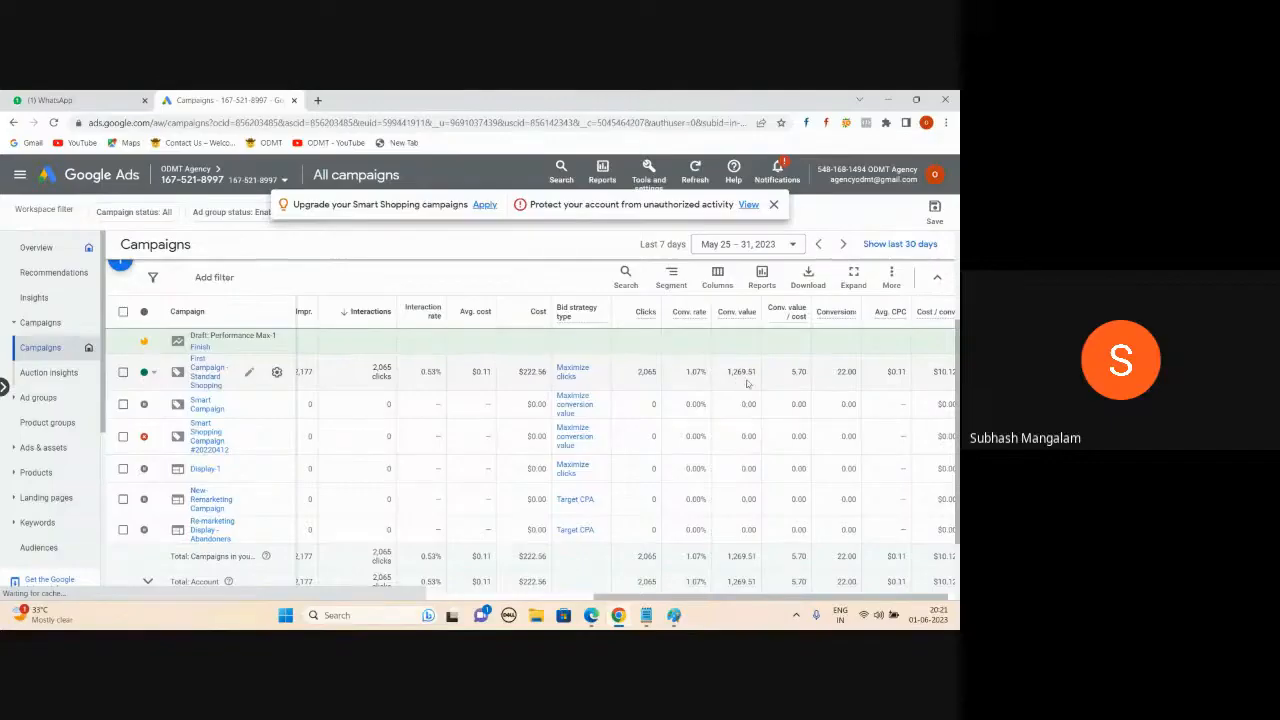
View campaign figures for Yesterday, then for the single custom day May 30.
click(755, 244)
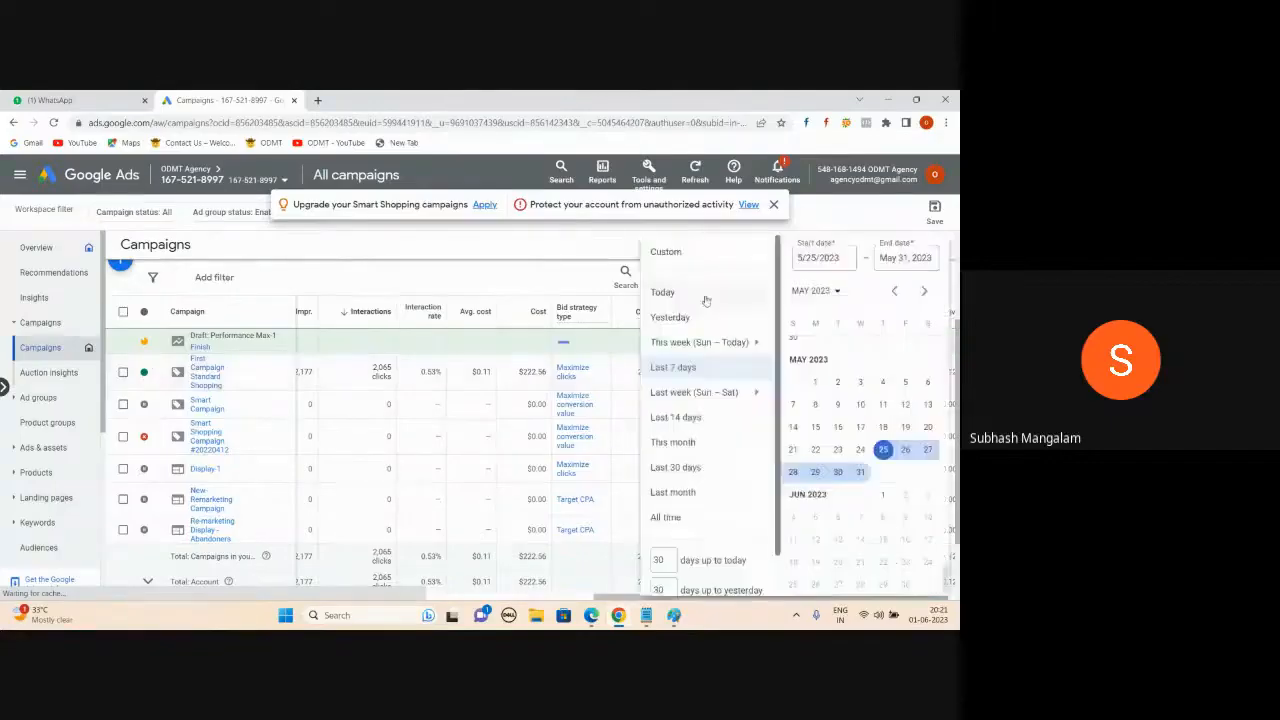
click(689, 304)
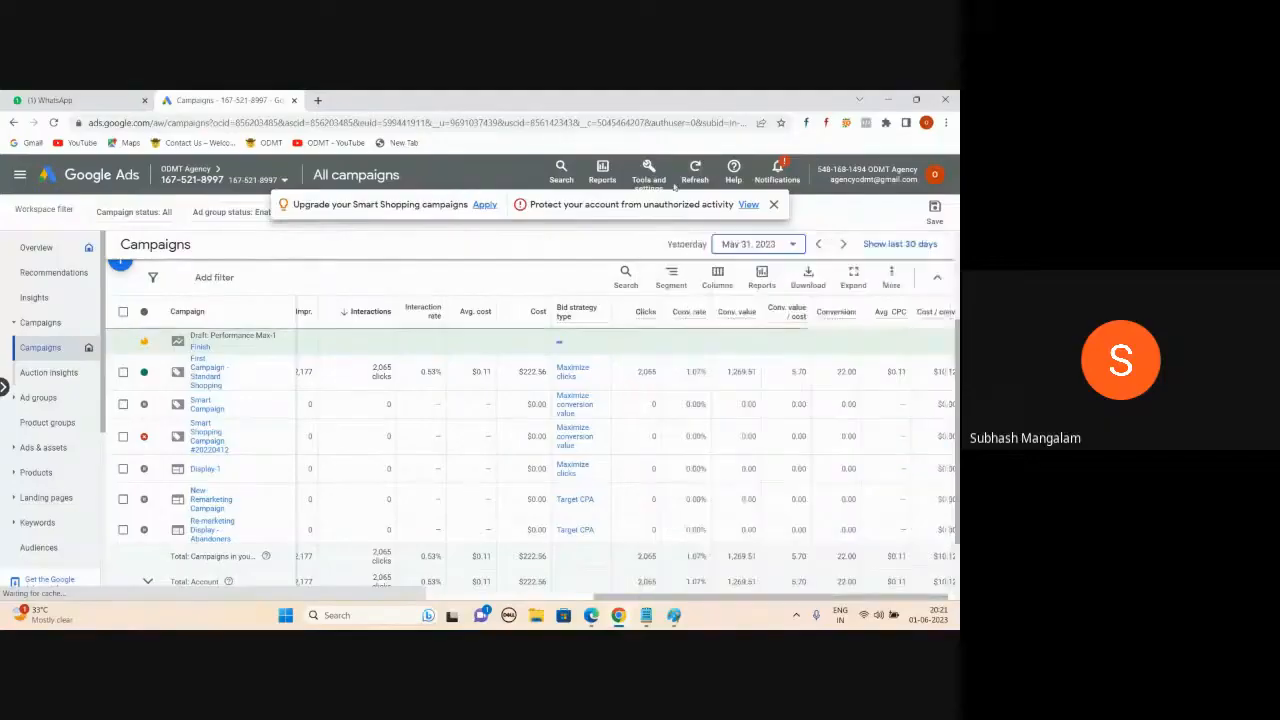
click(680, 167)
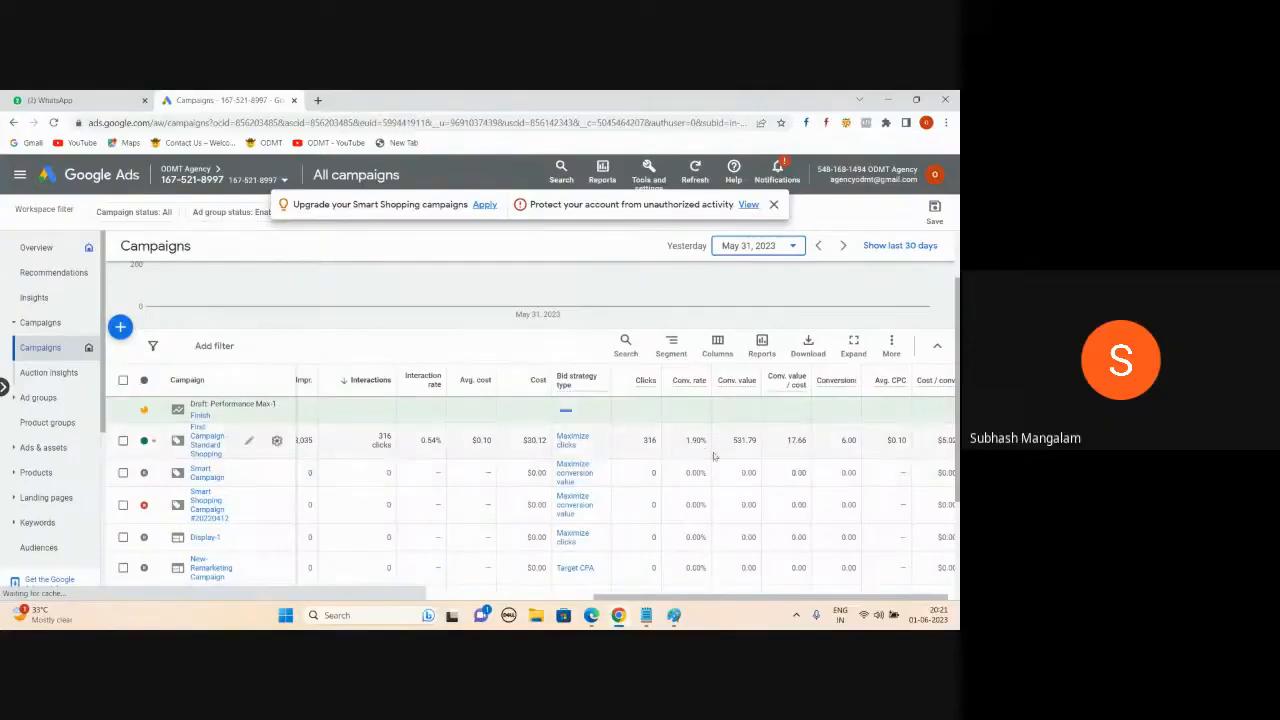
click(757, 245)
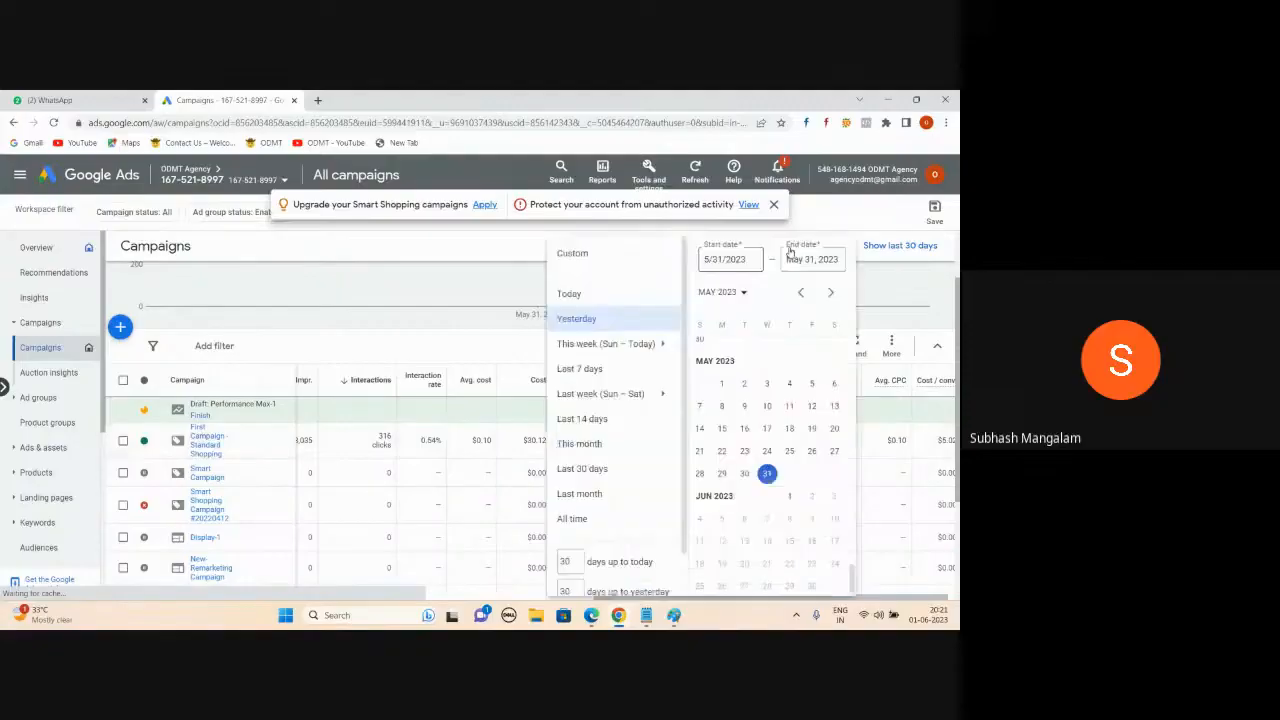
click(744, 473)
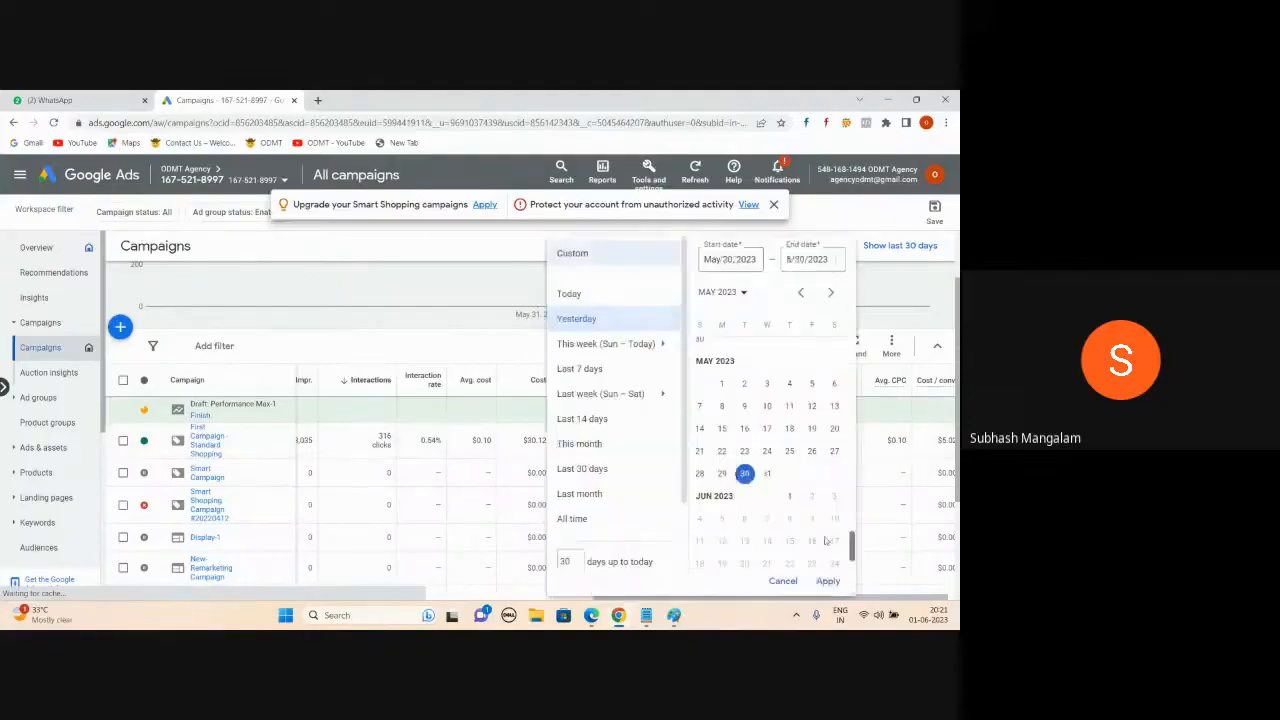
click(828, 581)
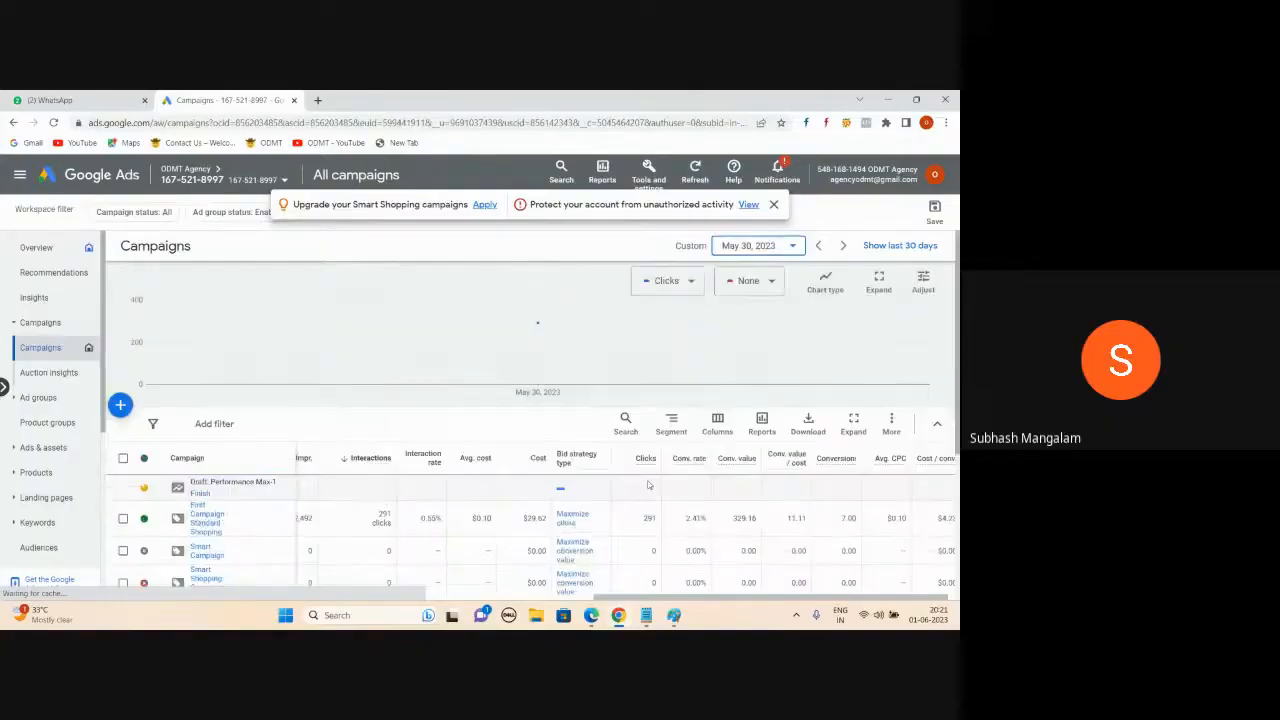
Switch the campaigns report to Last 30 days (May 2–31, 2023).
scroll(648, 485, down, 2)
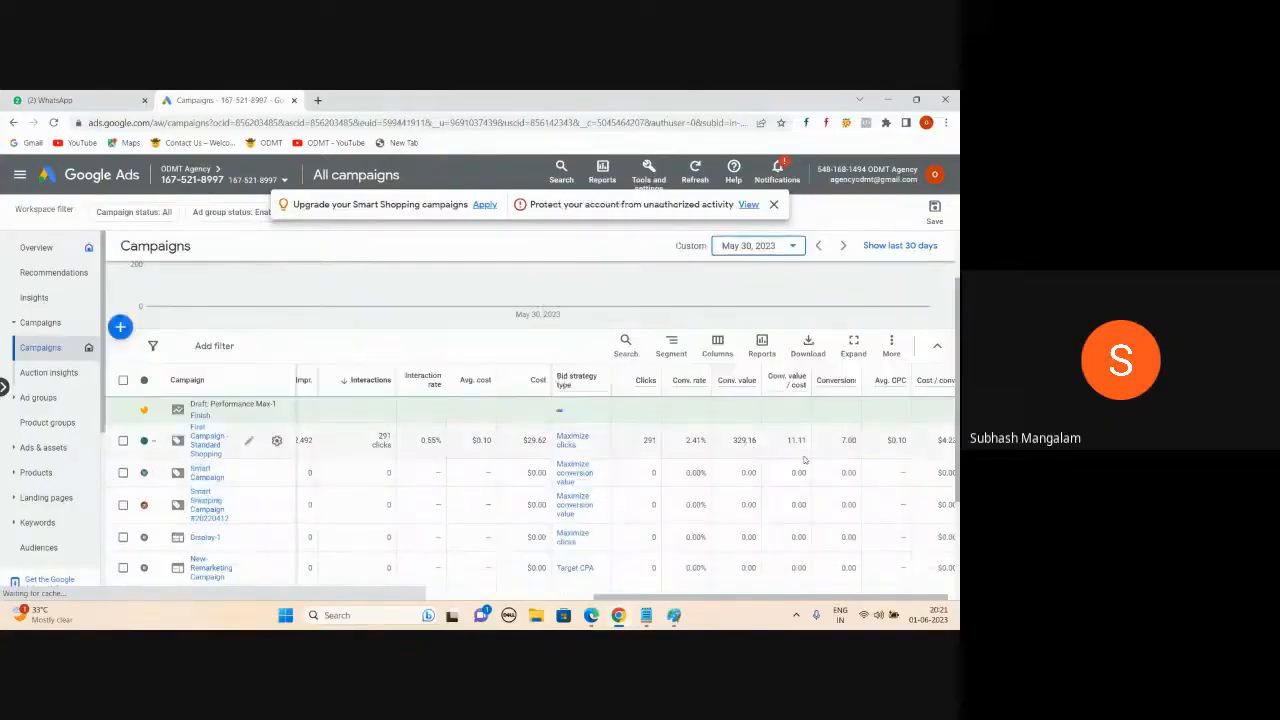
click(758, 245)
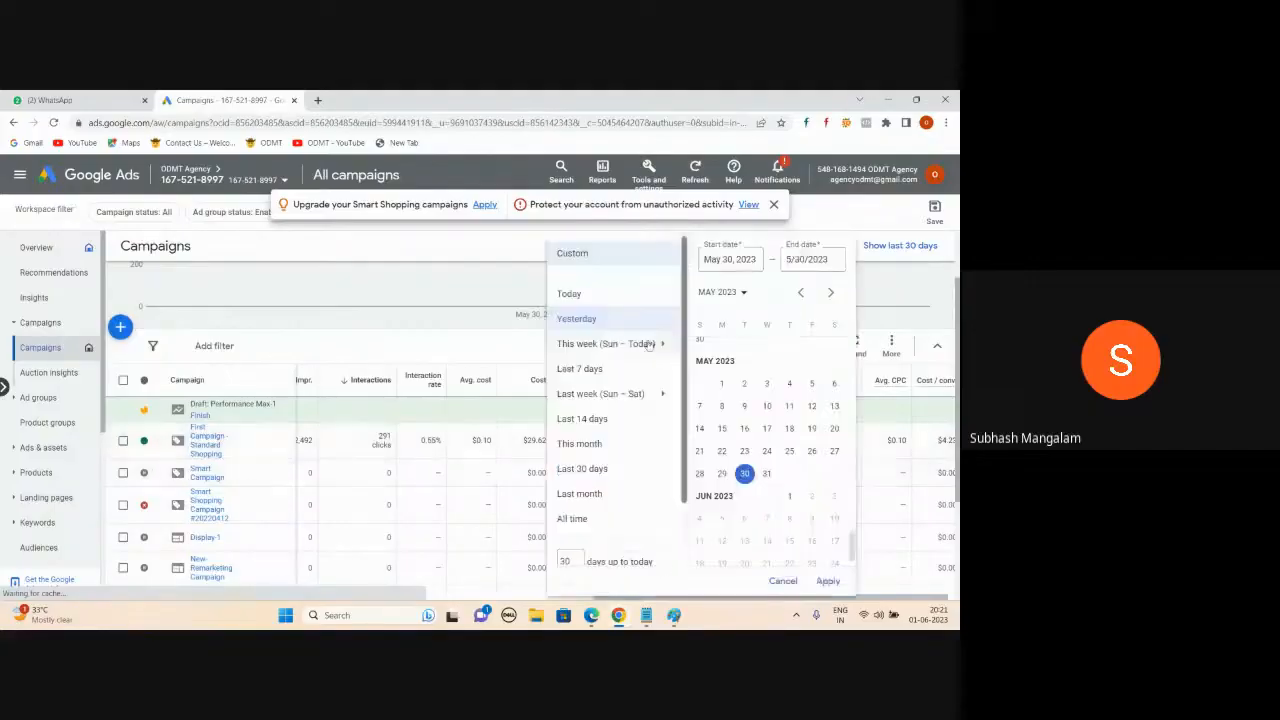
click(605, 468)
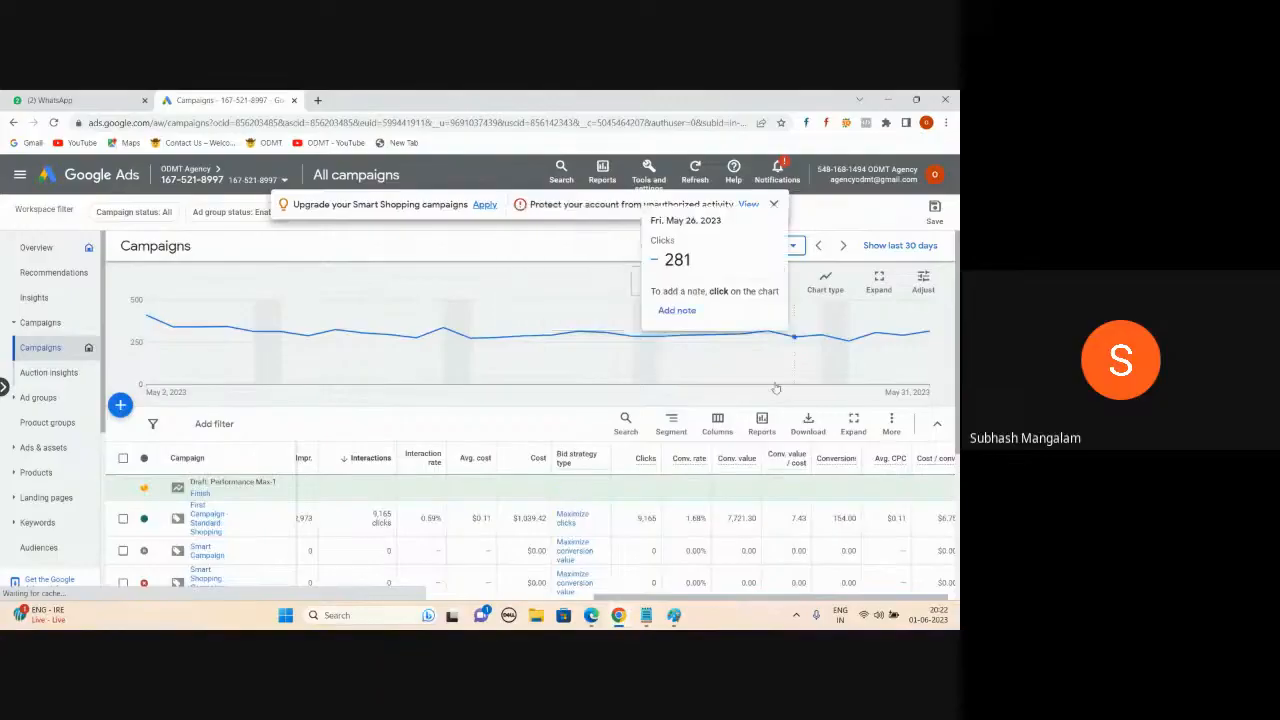
scroll(598, 342, down, 1)
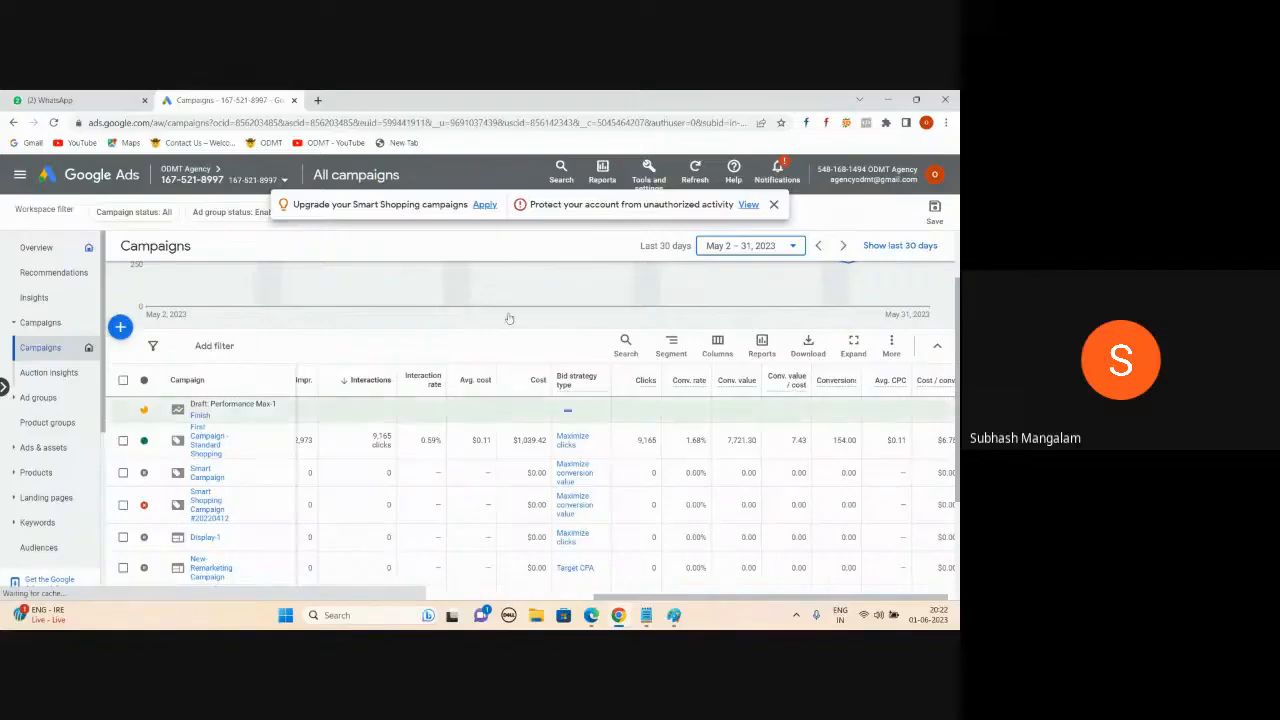
In Edge's Google Ads tab, go to Tools and settings > Conversions, then show the odmt.in tab.
mouse_move(594, 619)
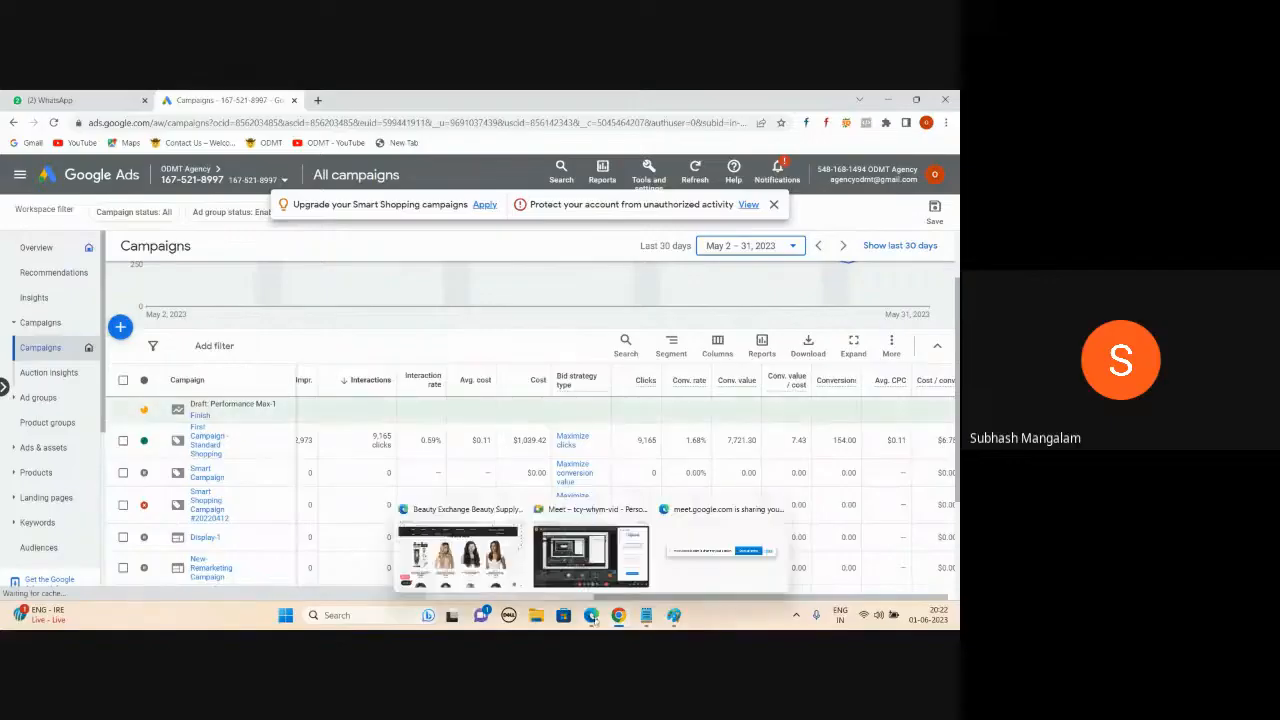
click(458, 550)
click(360, 99)
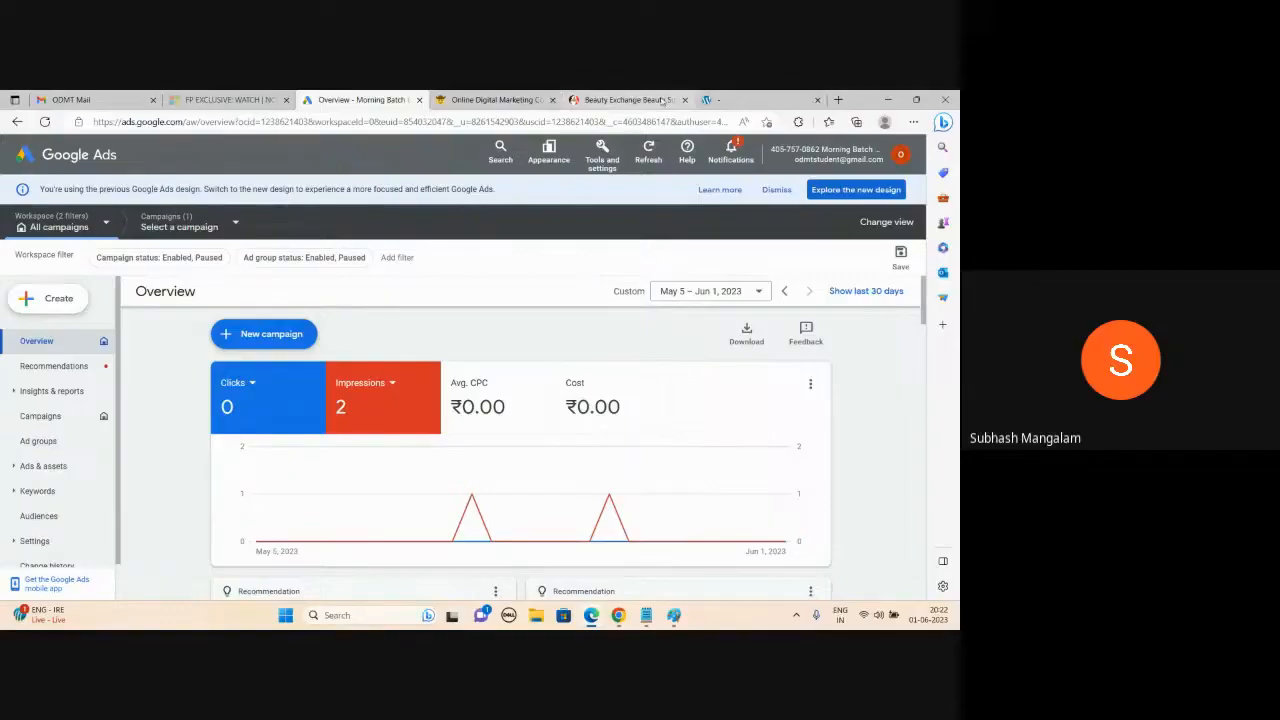
click(614, 147)
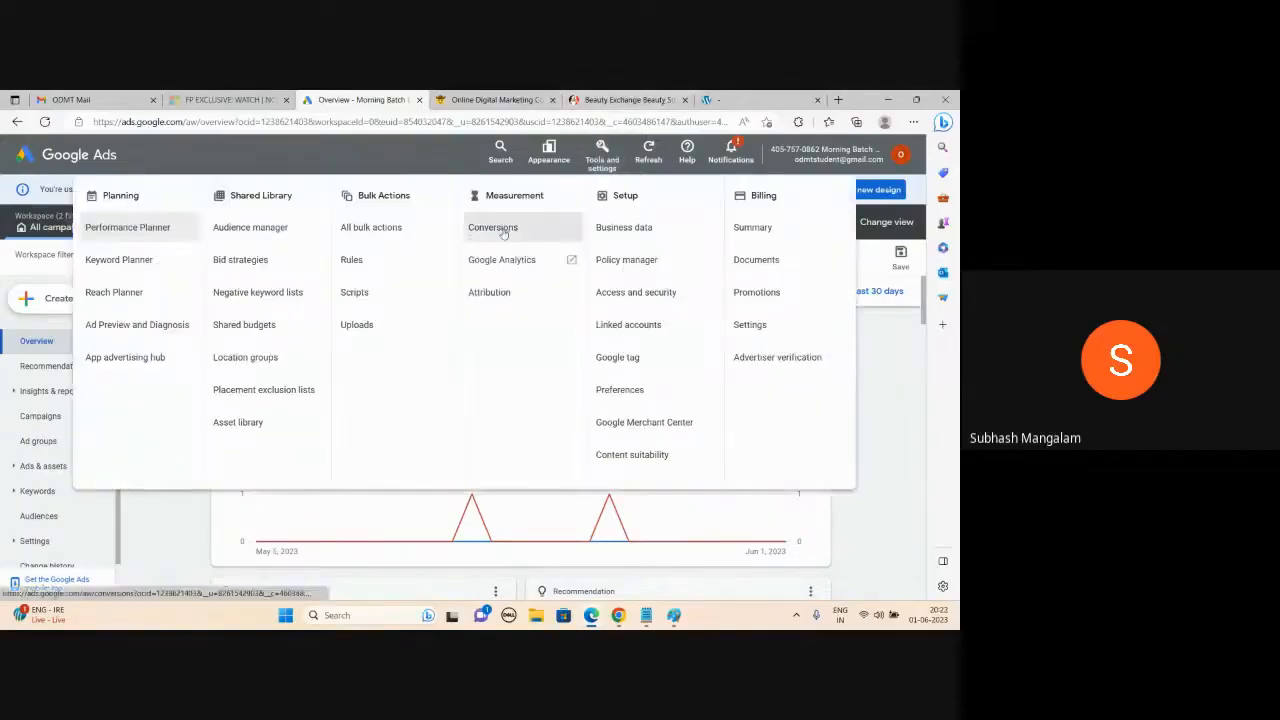
click(504, 232)
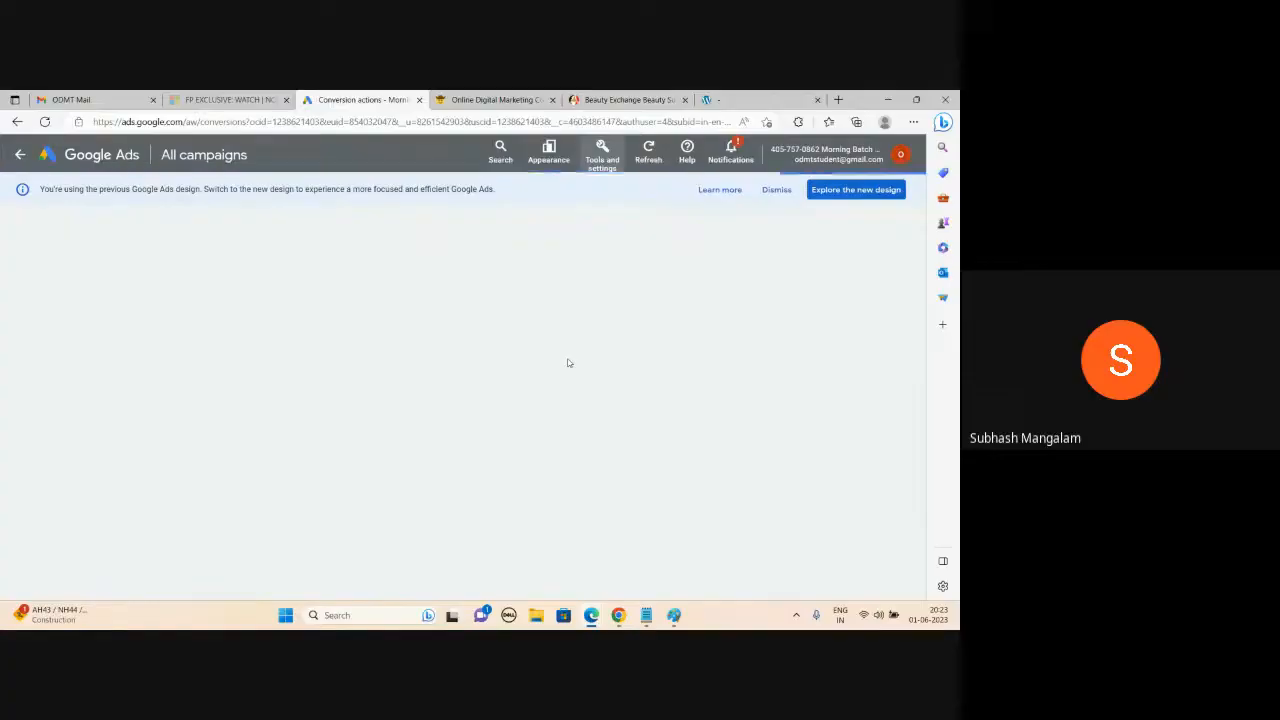
click(492, 100)
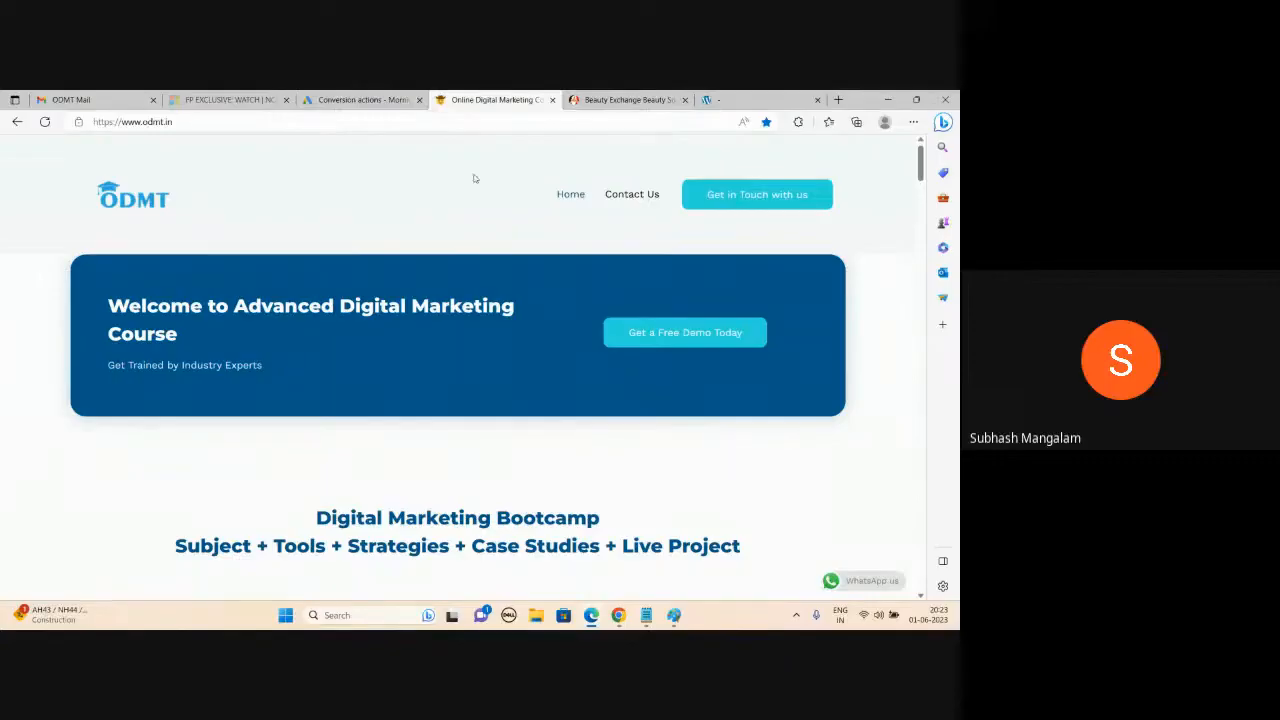
Return to the Conversion actions tab and reload it until the Conversions summary appears.
click(646, 615)
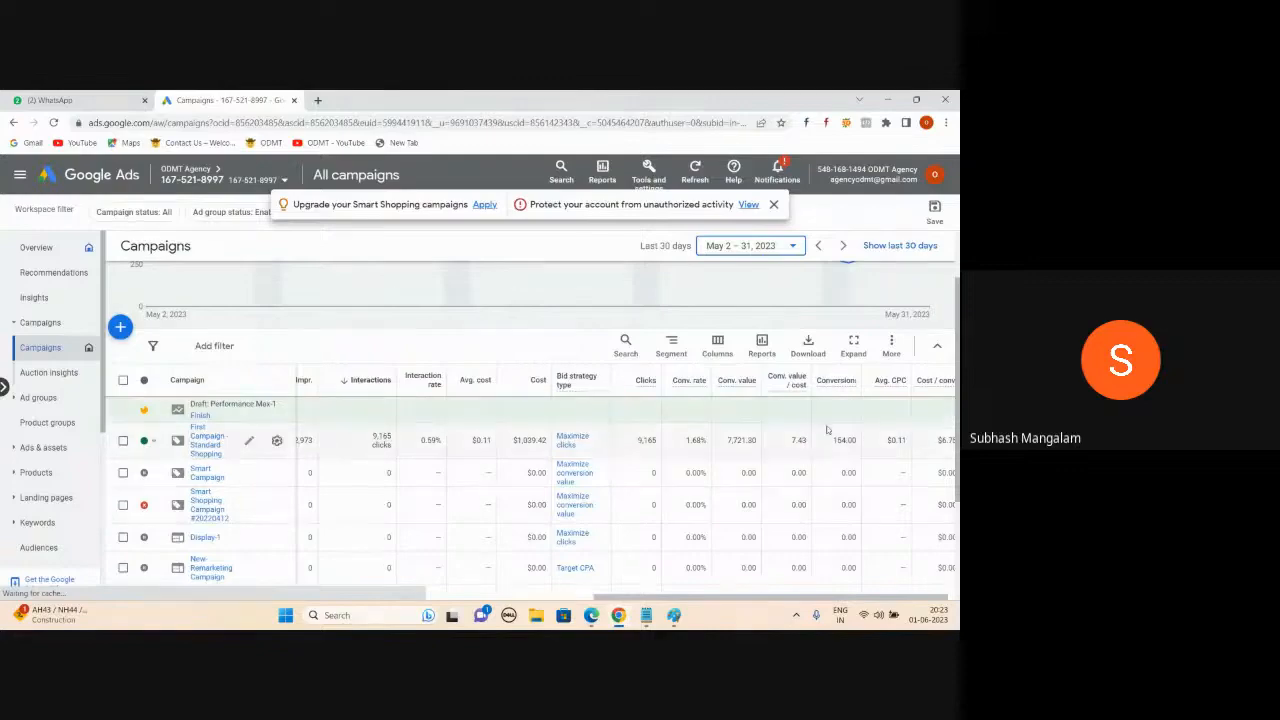
mouse_move(591, 615)
click(470, 556)
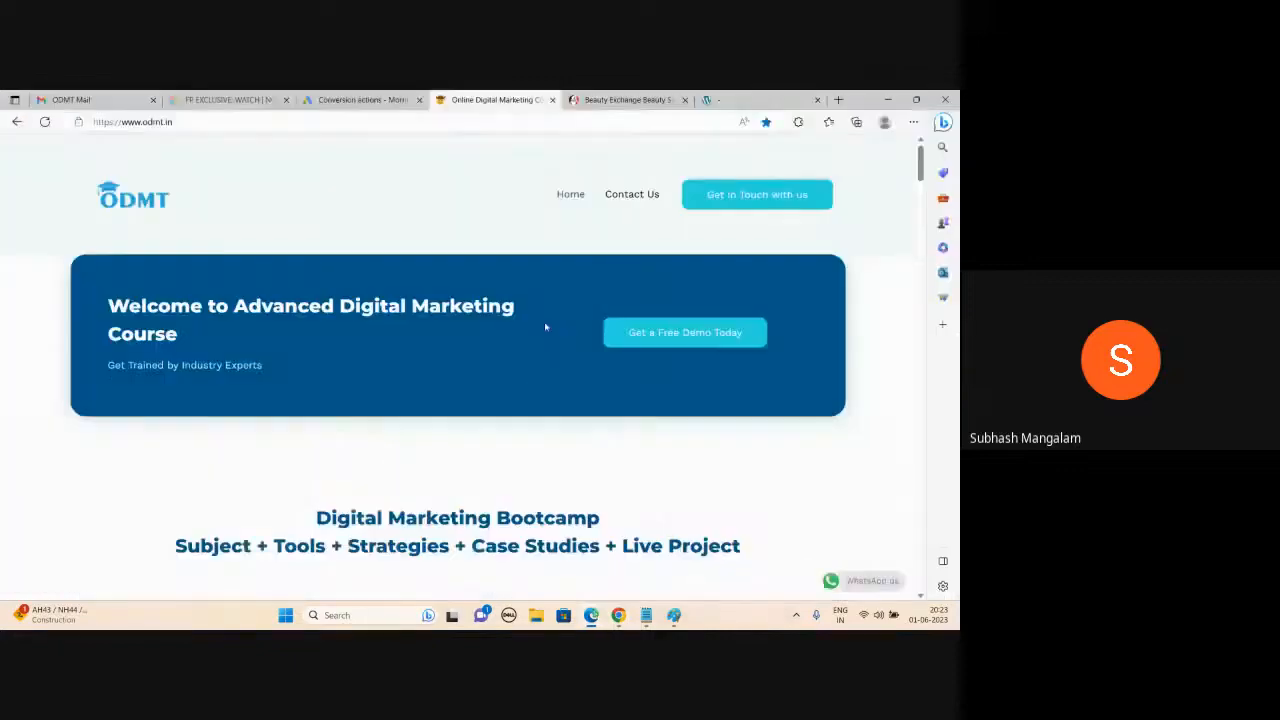
click(363, 100)
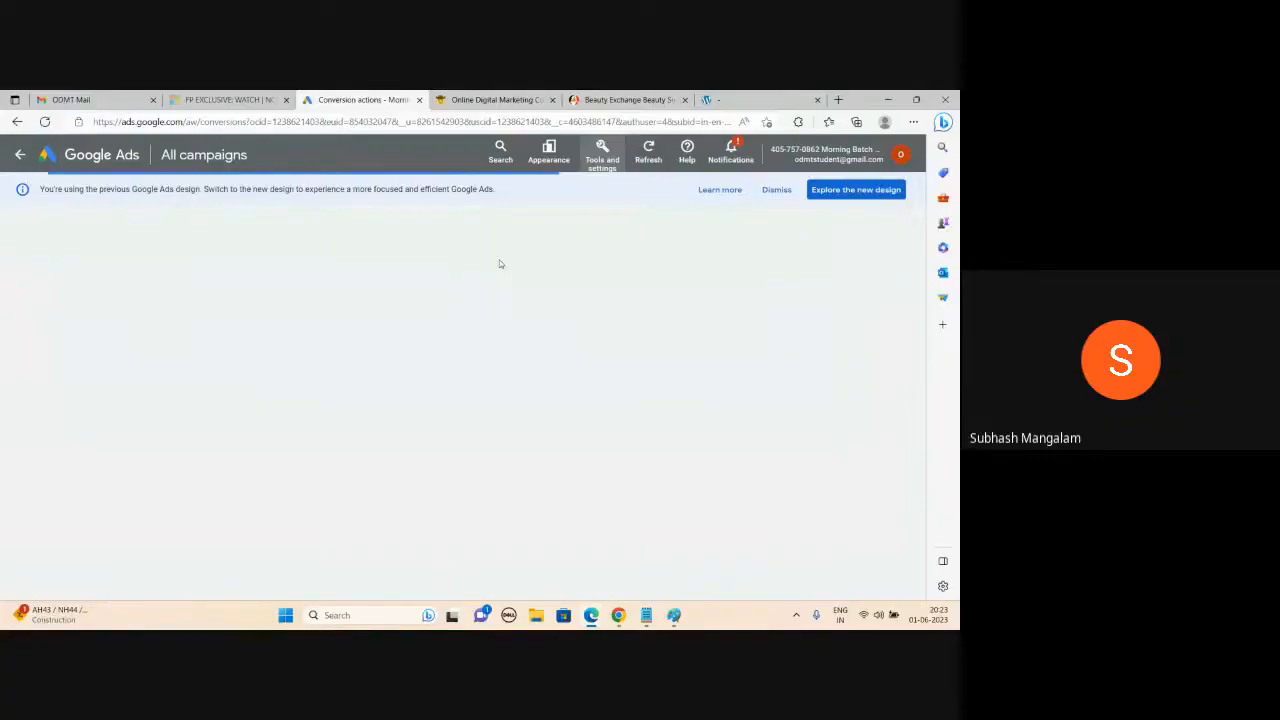
click(44, 121)
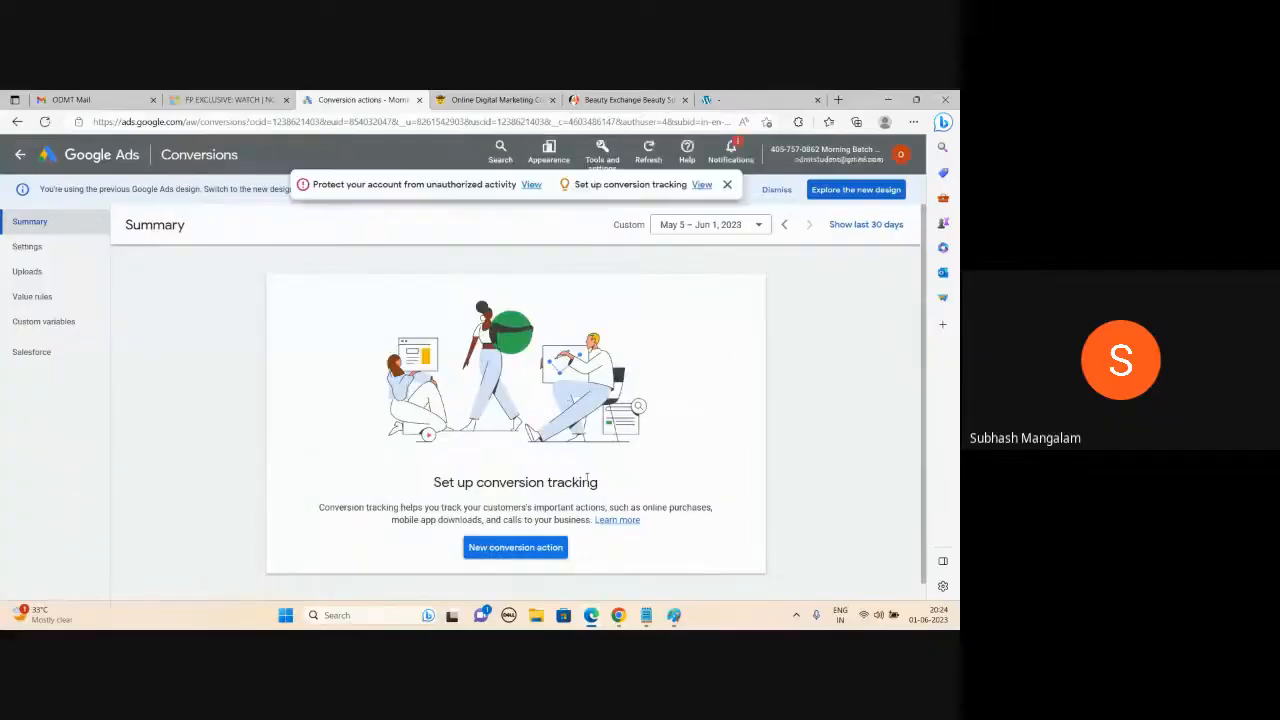
Start a new conversion action and close the account security and tracking notice.
scroll(709, 374, down, 1)
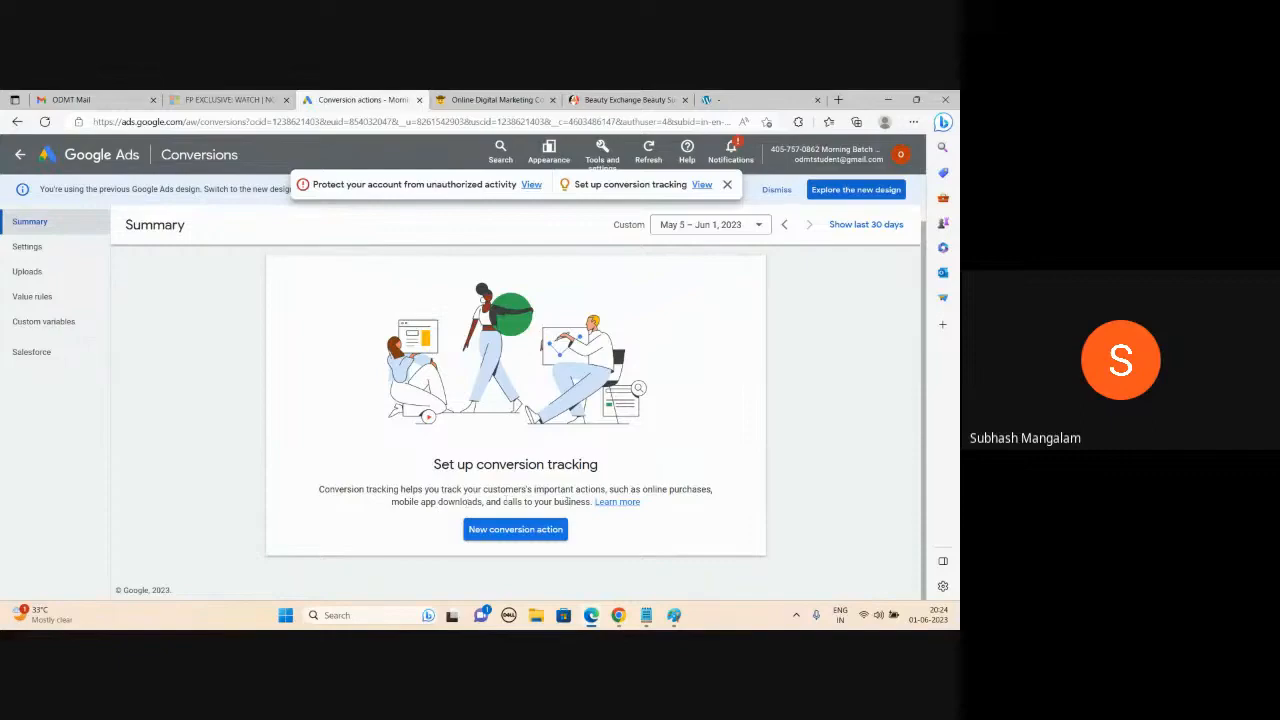
click(541, 538)
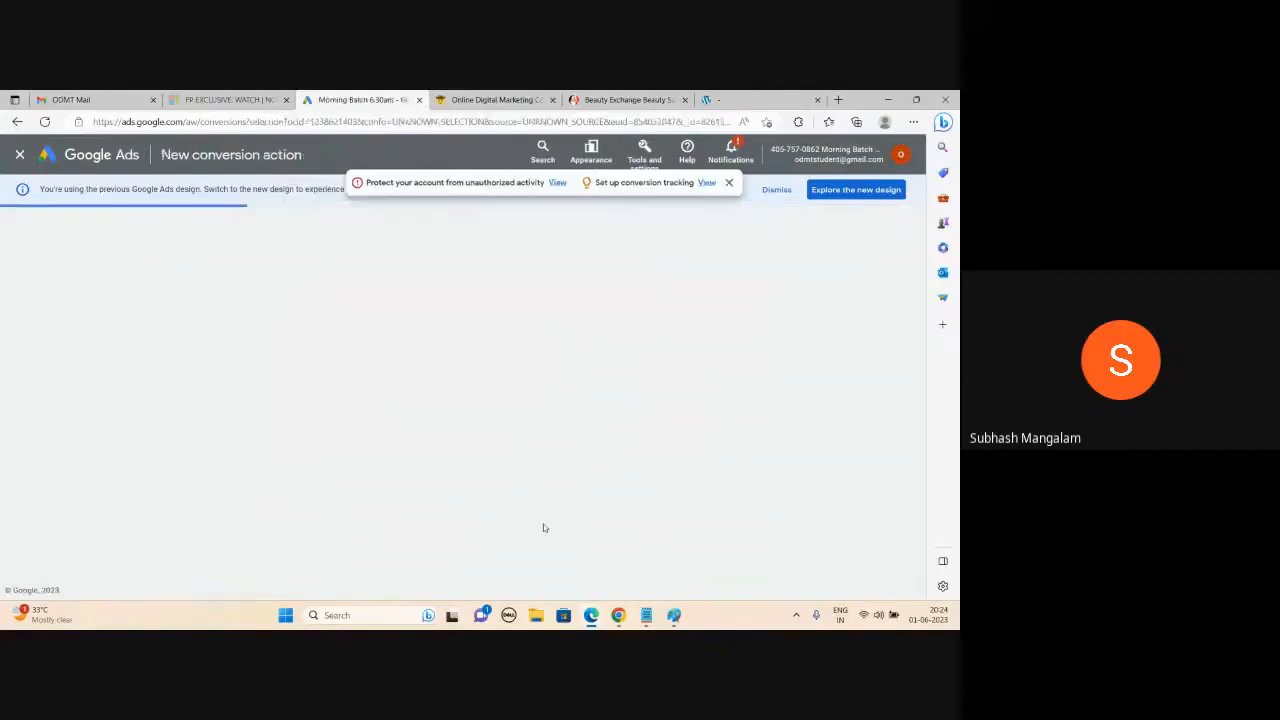
click(729, 184)
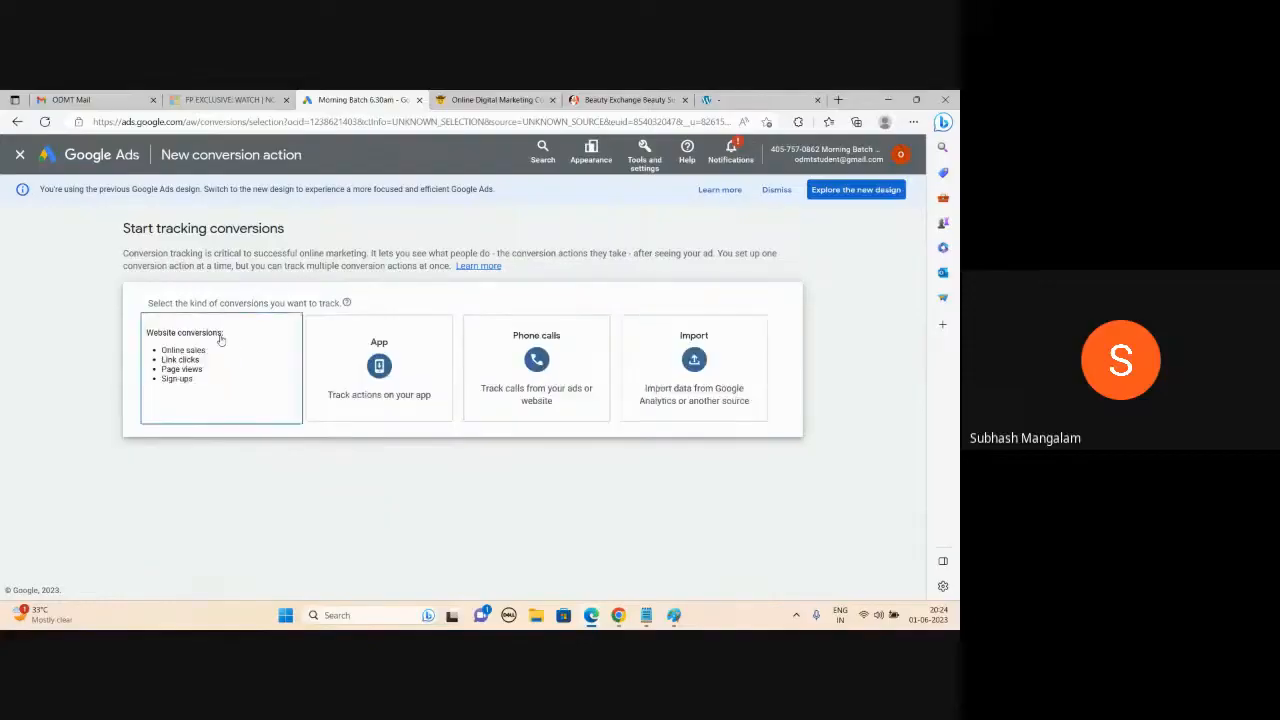
click(216, 336)
click(196, 376)
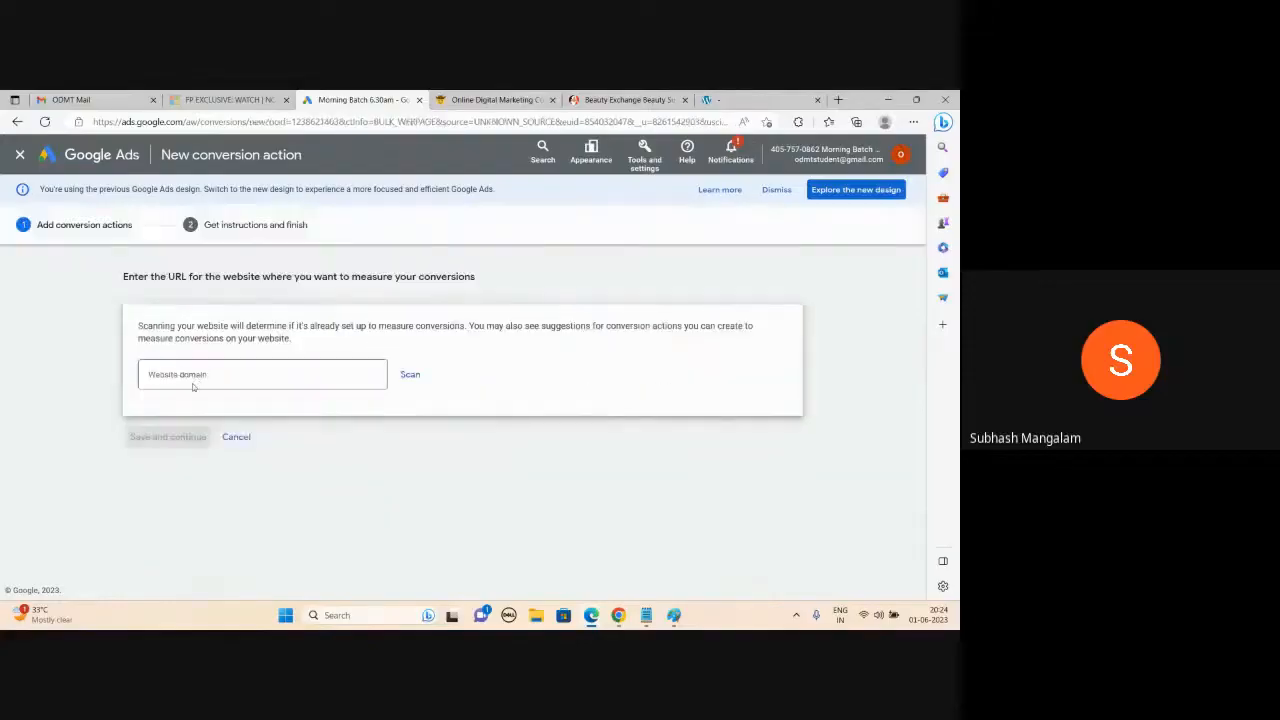
key(ctrl+Tab)
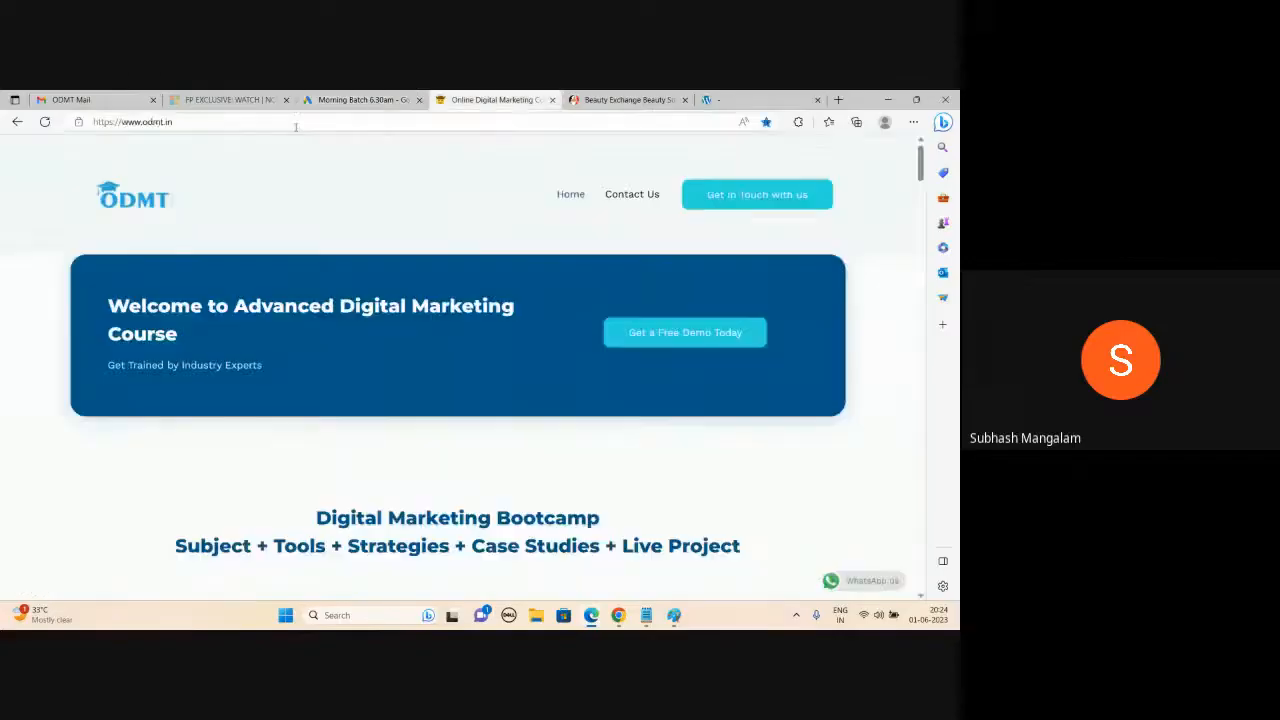
click(214, 124)
key(ctrl+c)
key(ctrl+shift+Tab)
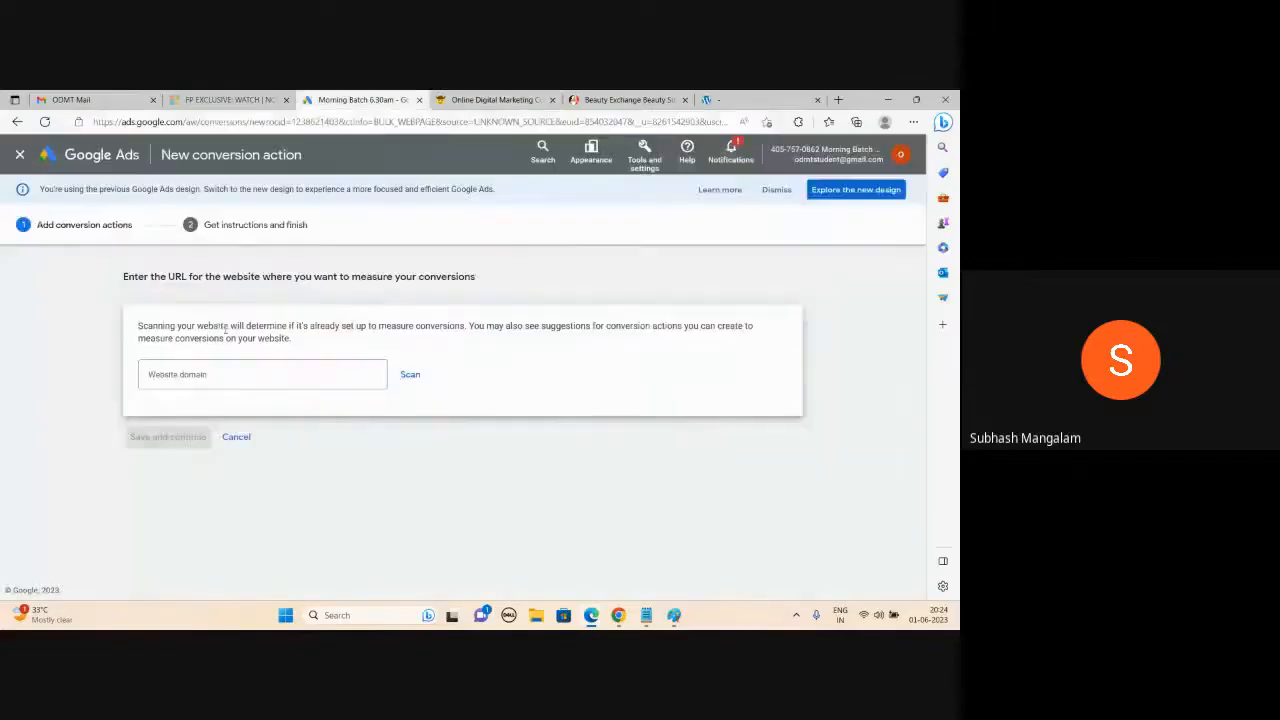
click(166, 378)
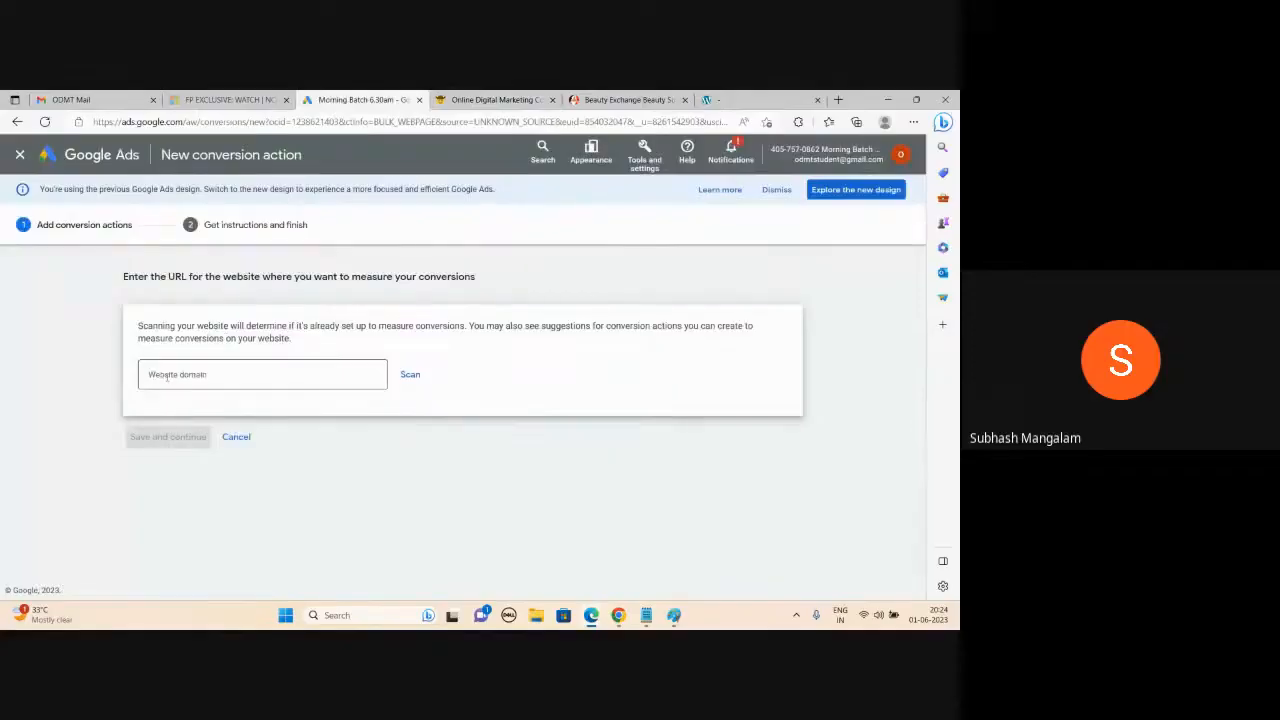
click(166, 376)
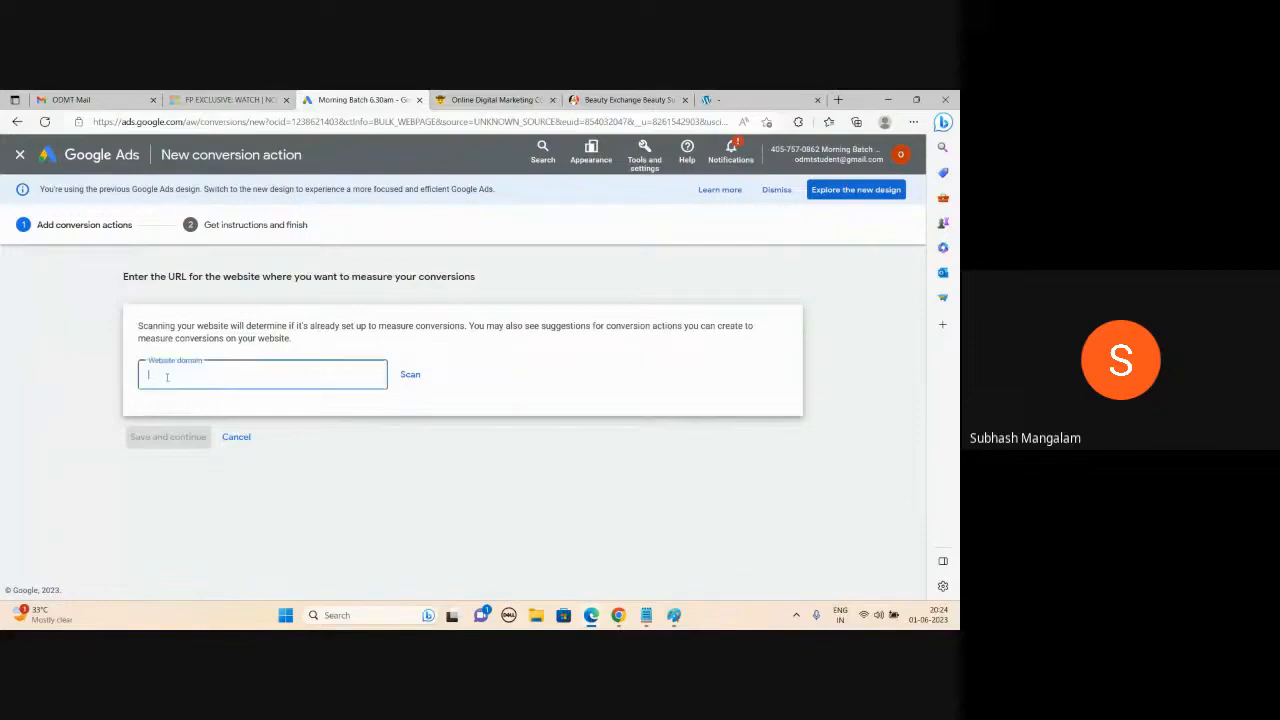
key(ctrl+v)
key(Return)
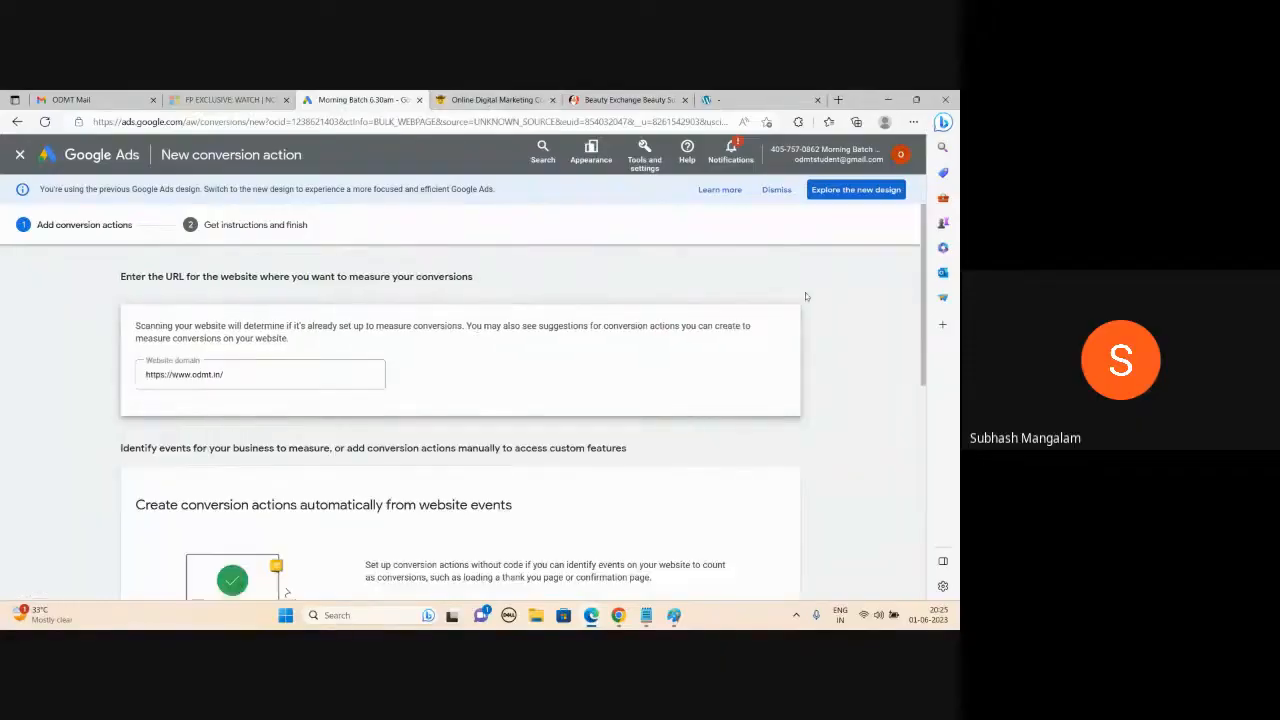
Cancel the Add a page load event form and scroll to the manual-code conversion card.
scroll(310, 402, down, 1)
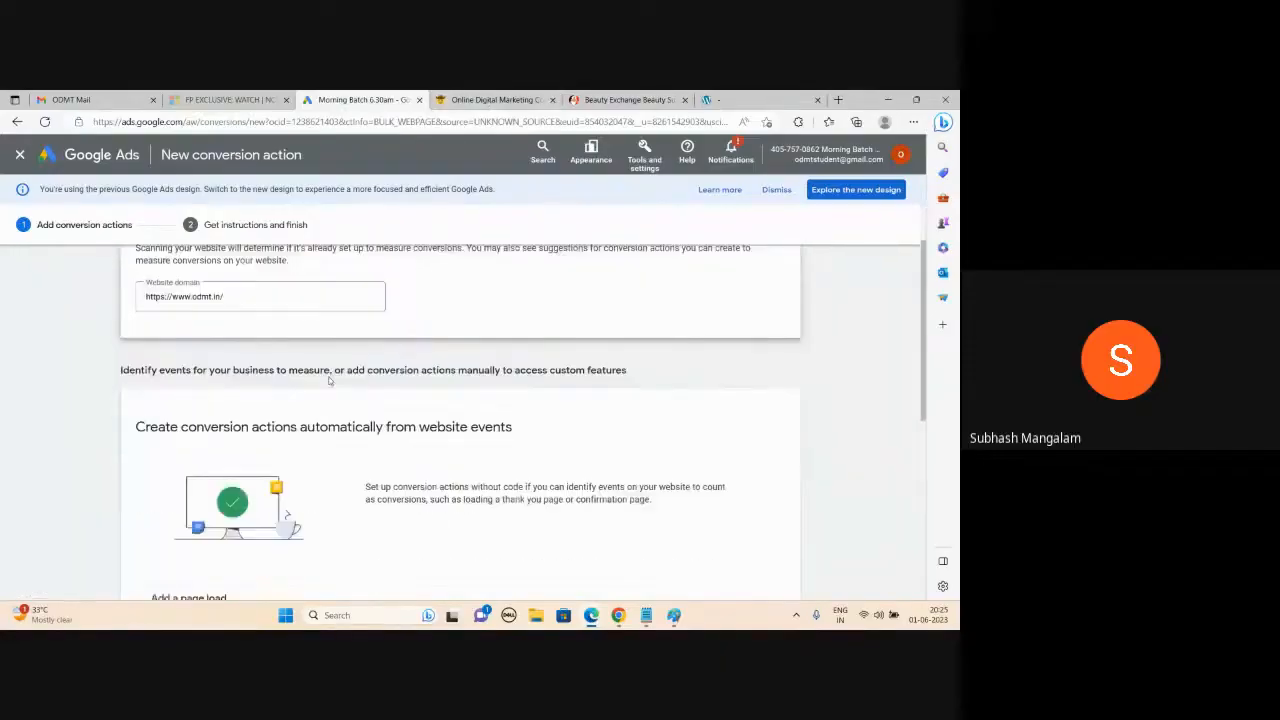
scroll(340, 380, down, 2)
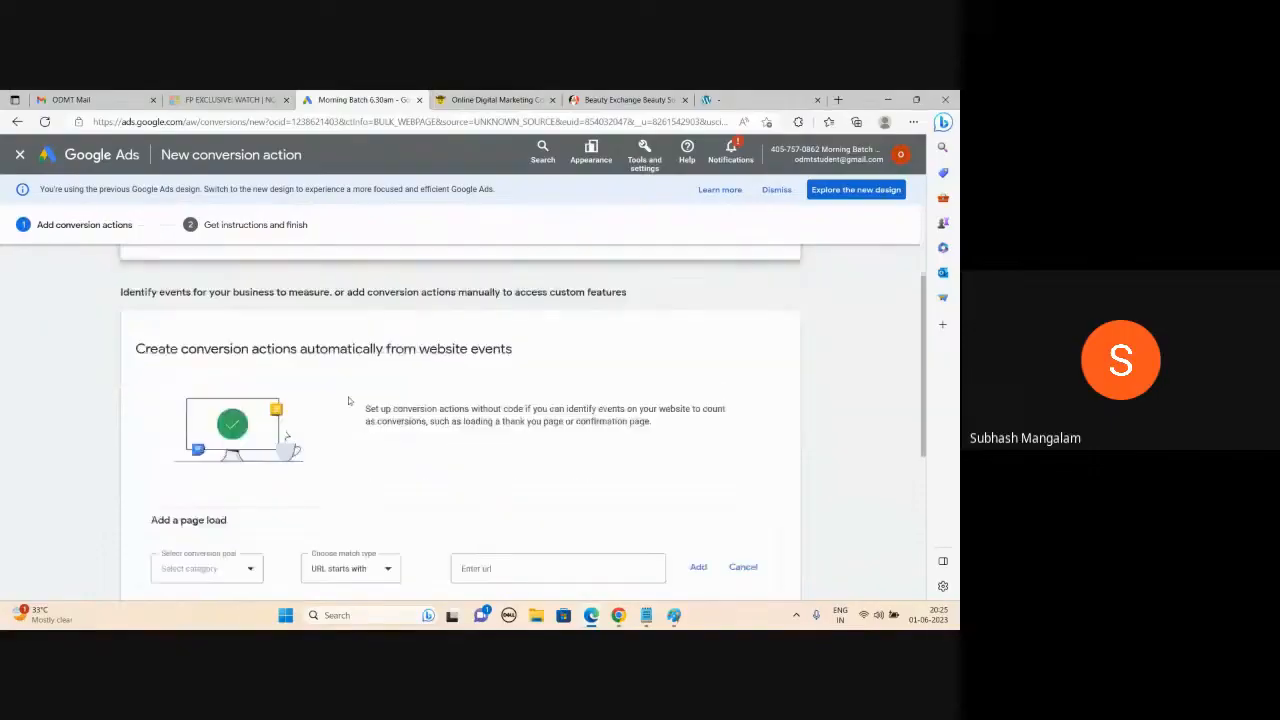
scroll(396, 381, up, 2)
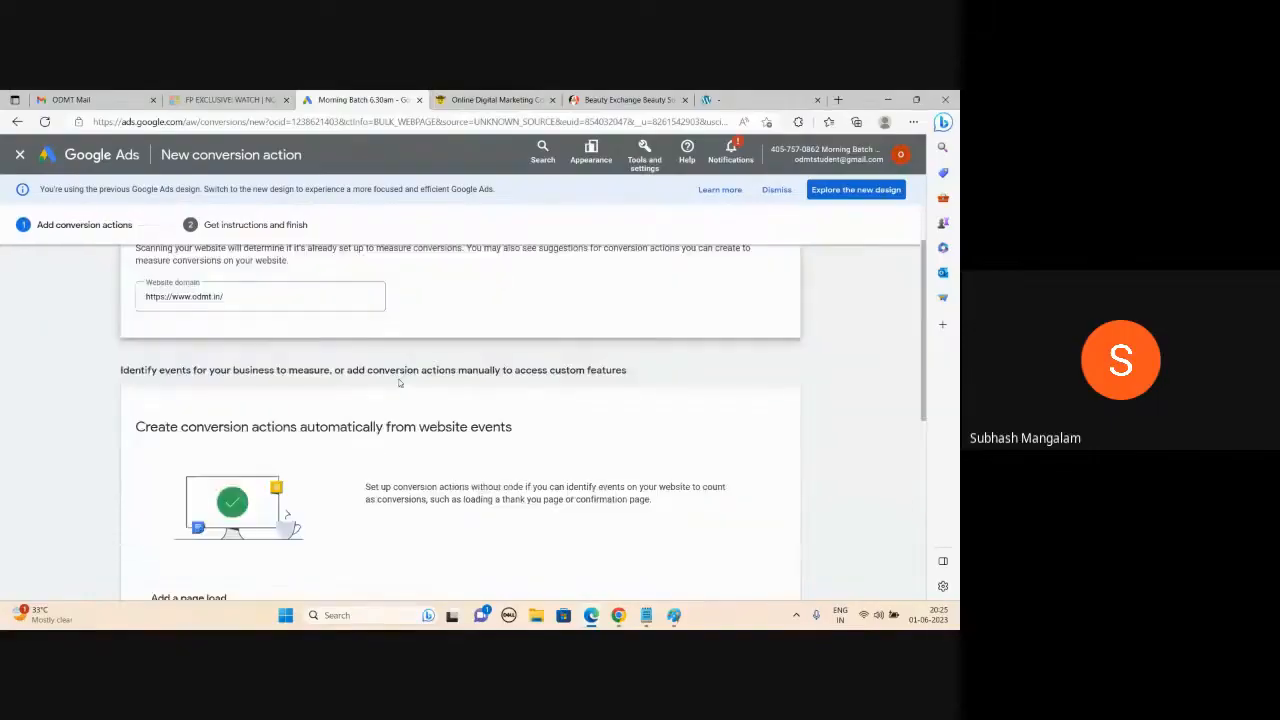
scroll(399, 382, up, 1)
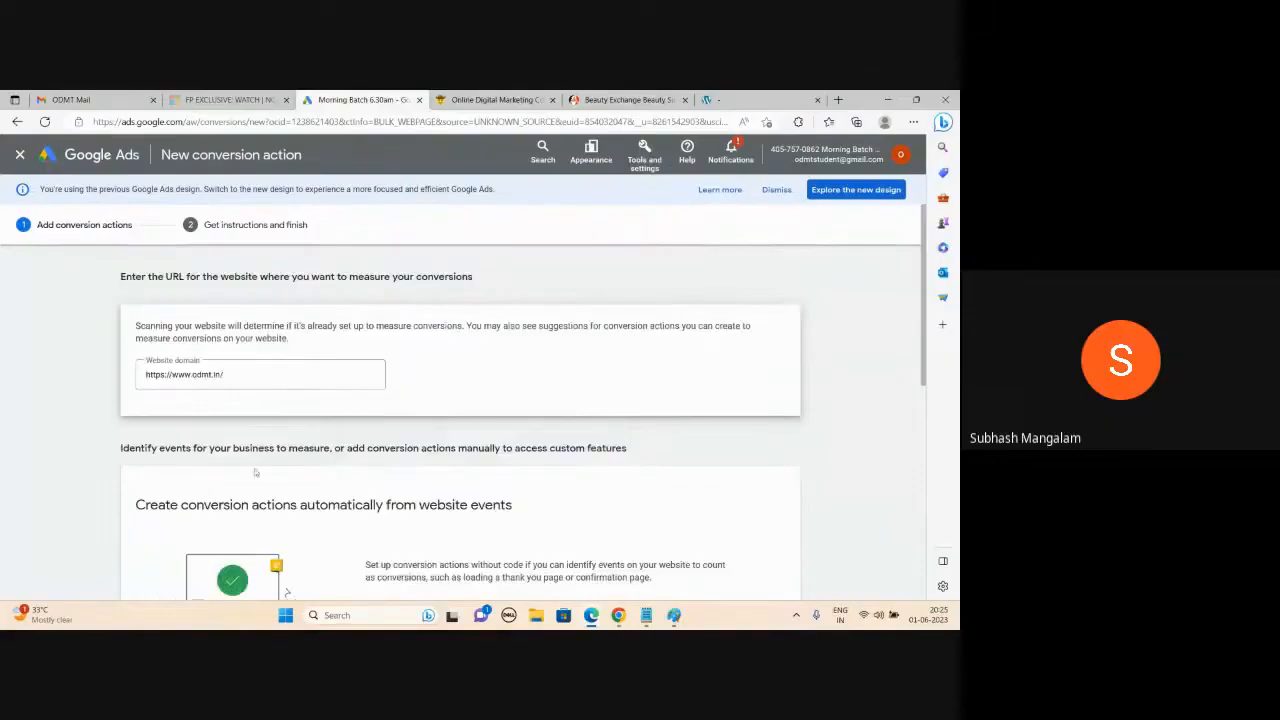
scroll(255, 472, down, 2)
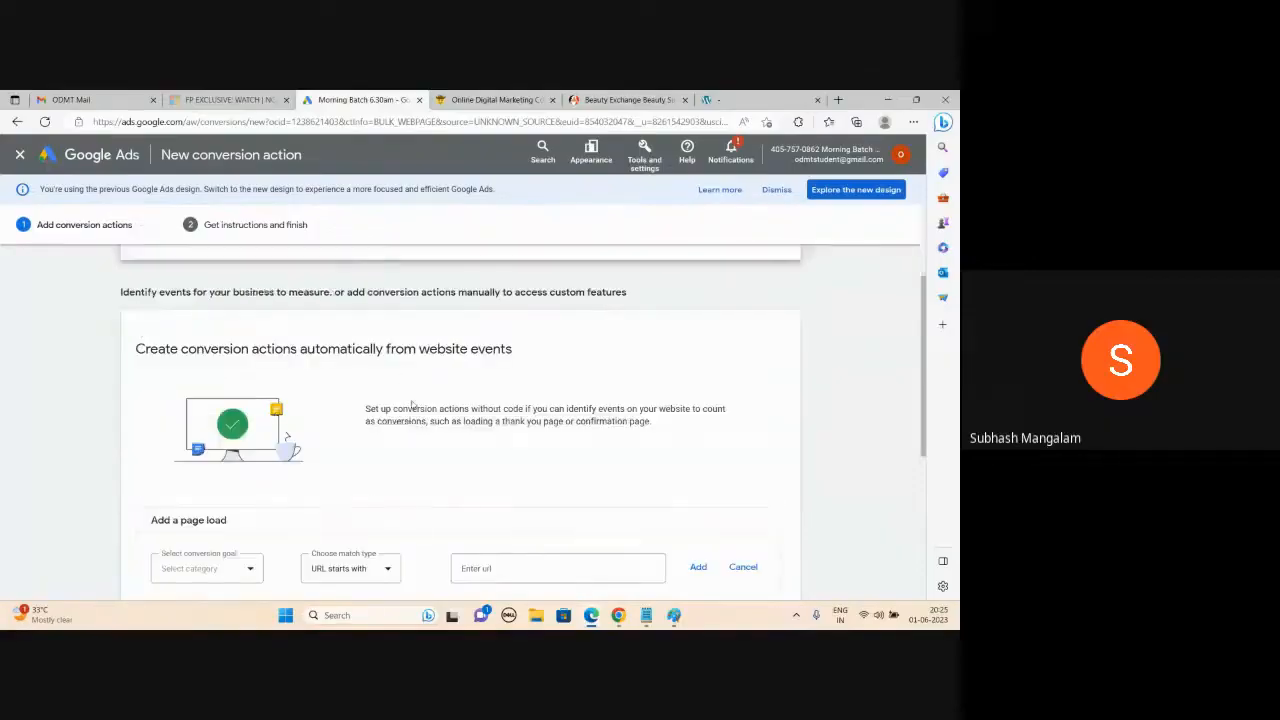
scroll(420, 397, down, 3)
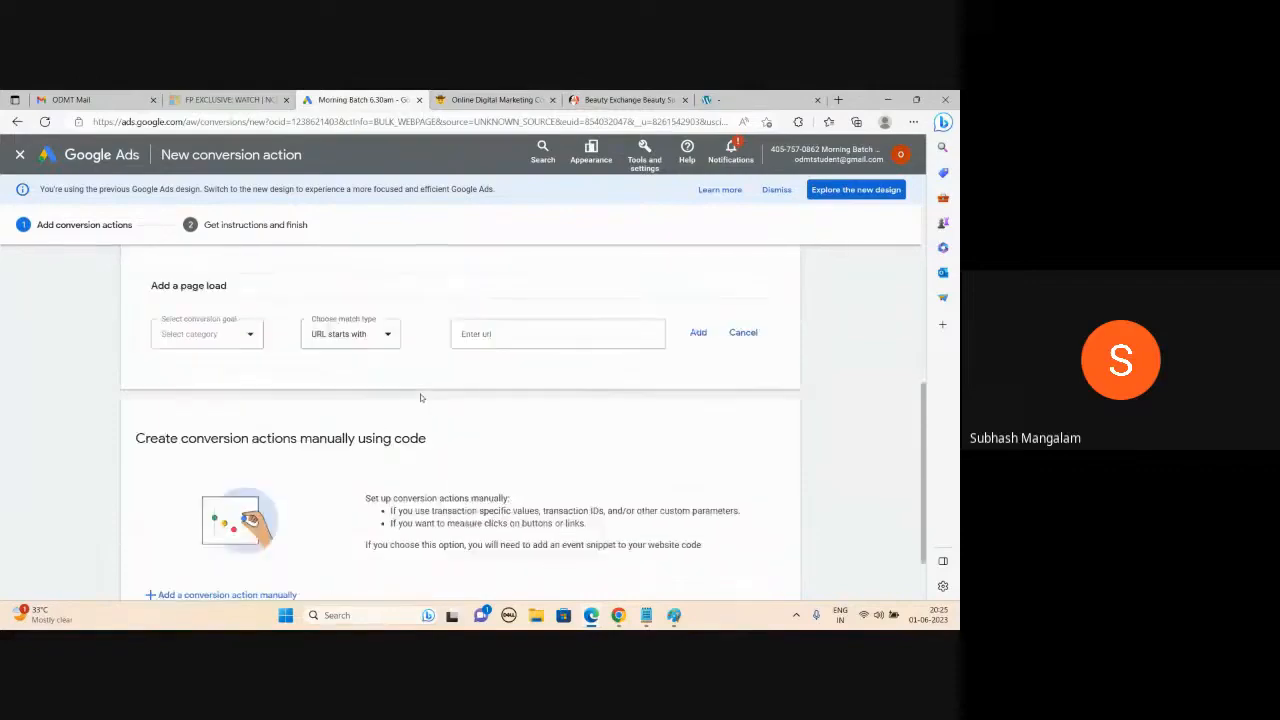
scroll(420, 397, up, 2)
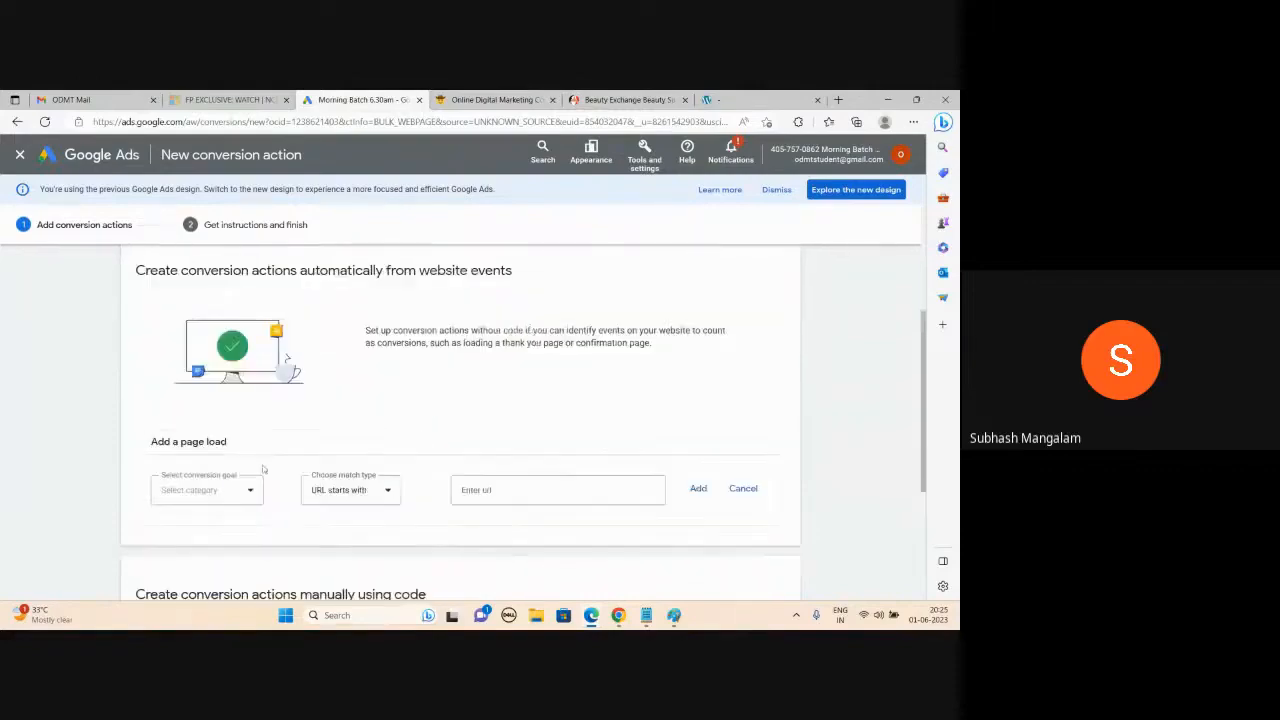
scroll(354, 401, up, 2)
scroll(354, 401, down, 1)
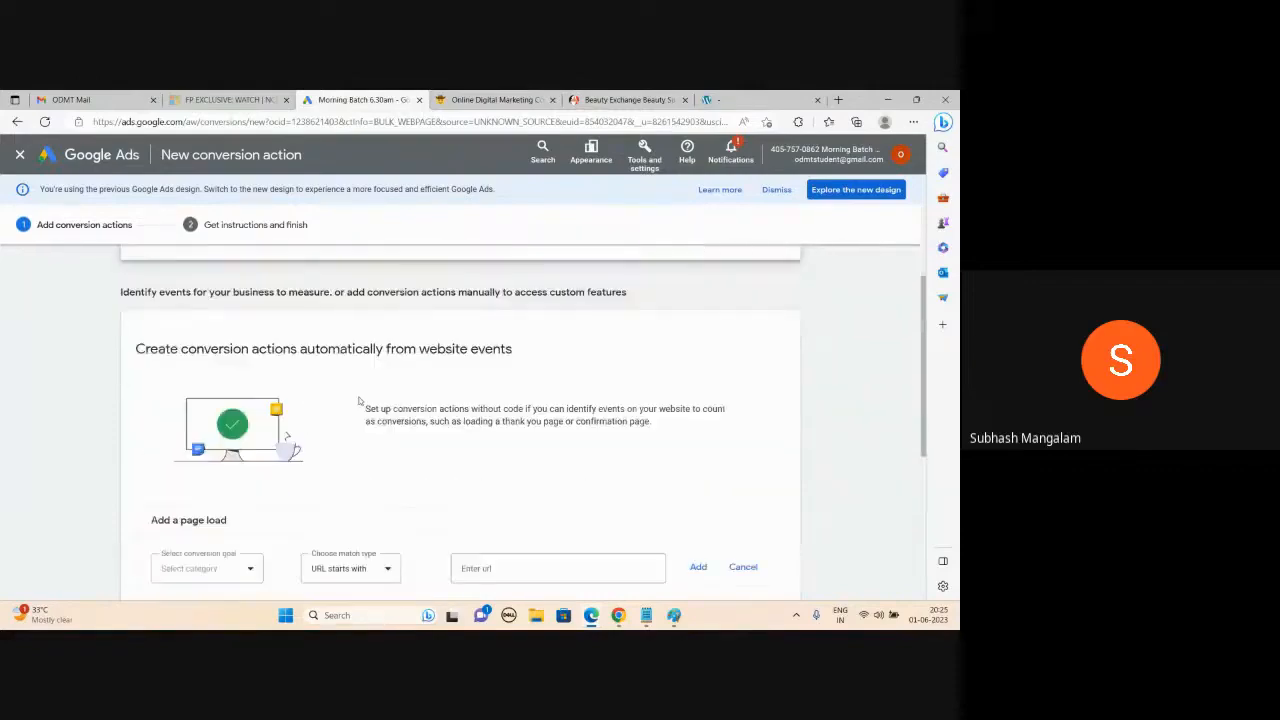
scroll(494, 416, down, 2)
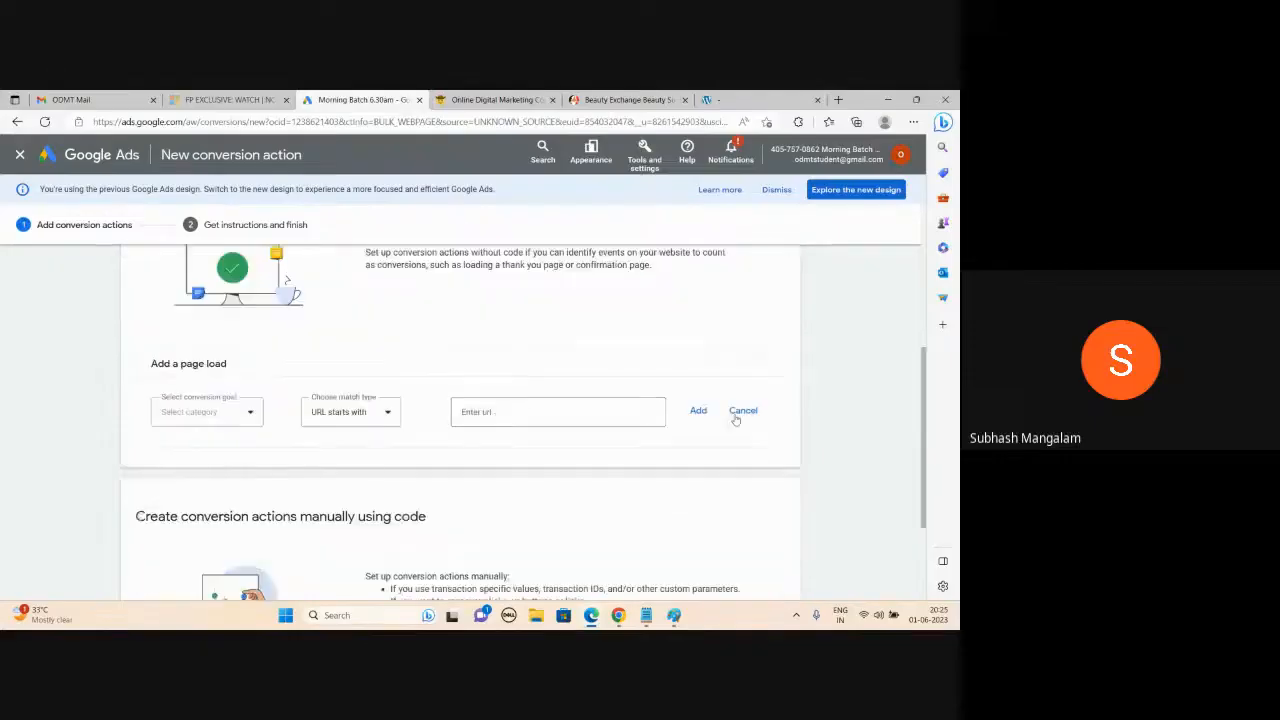
click(742, 411)
scroll(152, 376, down, 1)
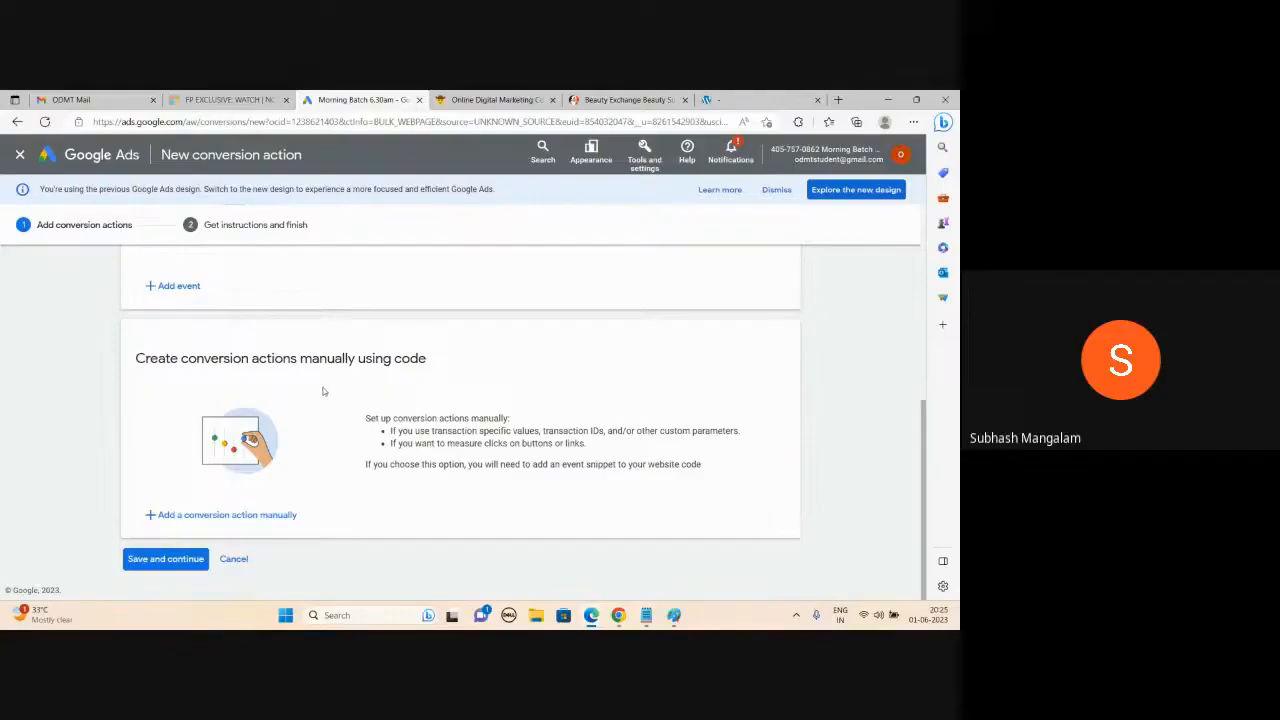
scroll(232, 424, up, 3)
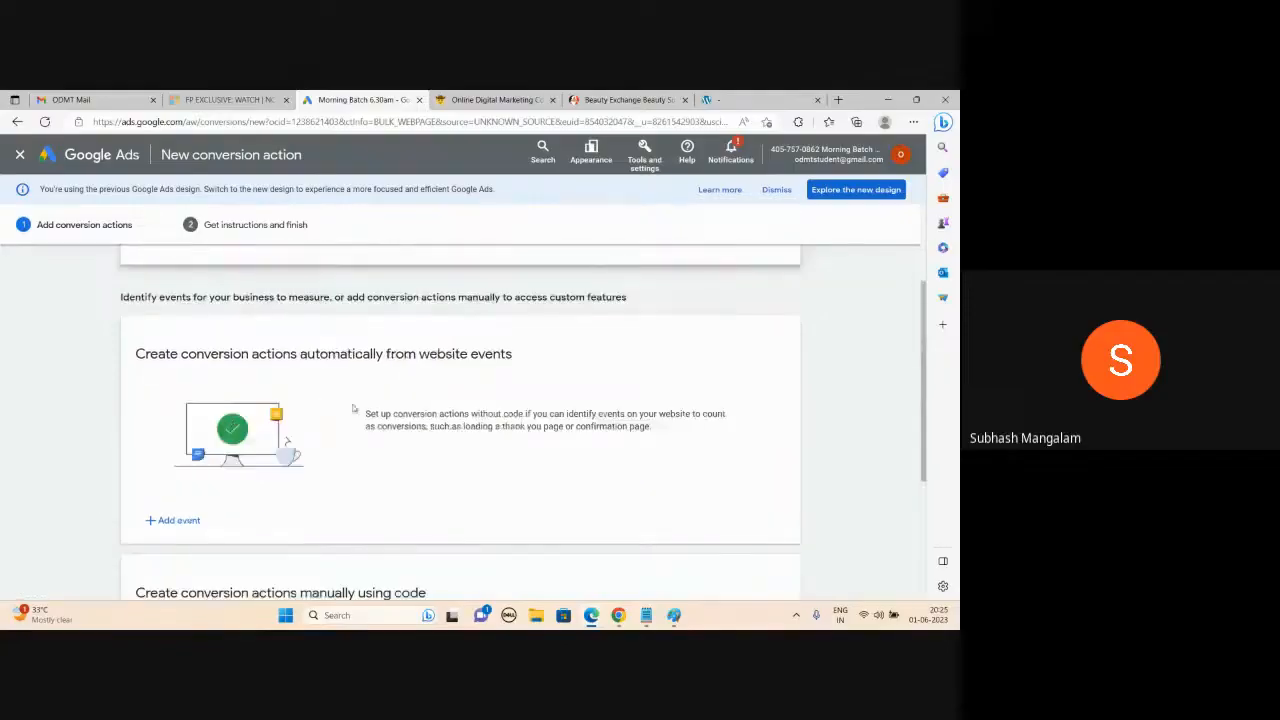
scroll(352, 408, down, 3)
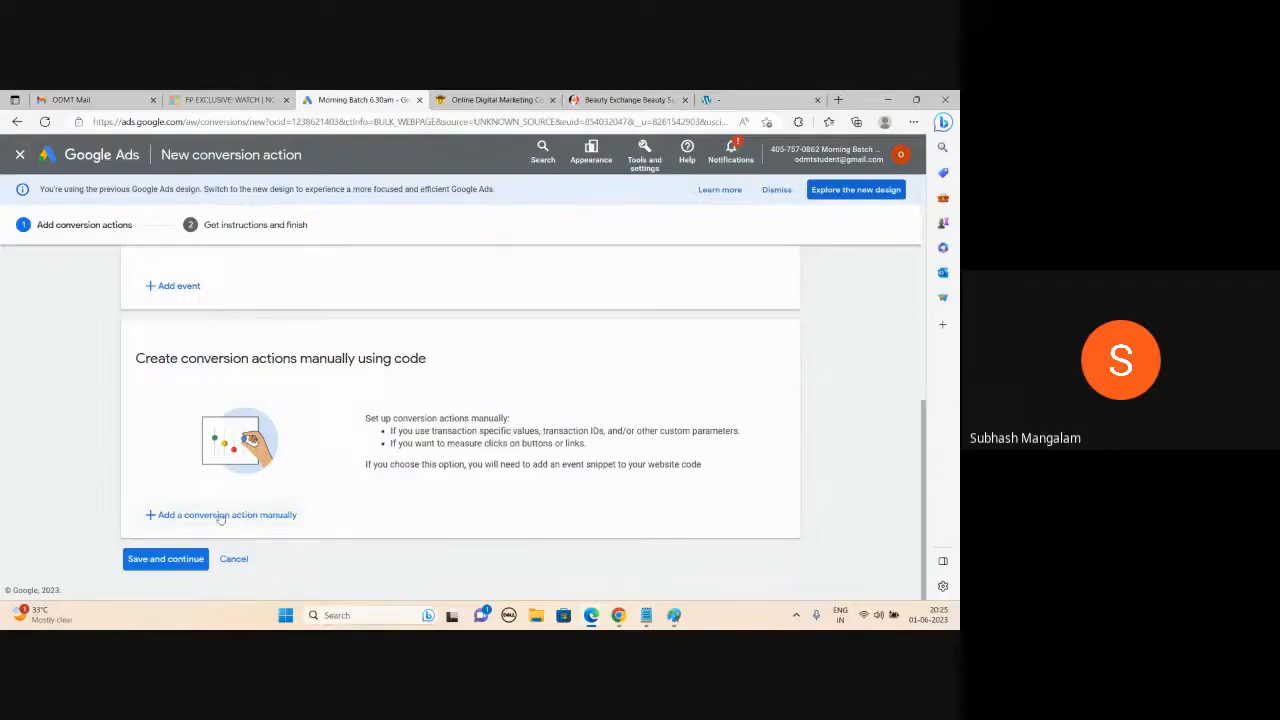
Add a conversion action manually with its goal category set to Submit lead form.
click(221, 516)
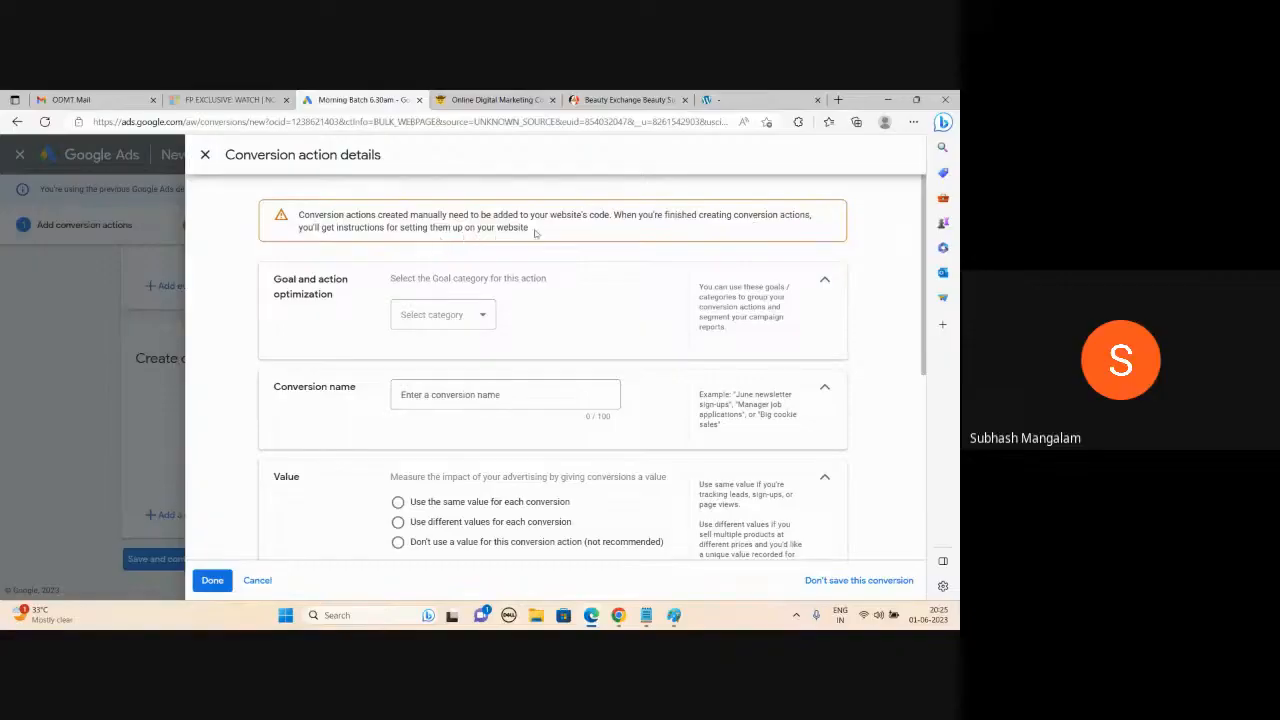
click(477, 318)
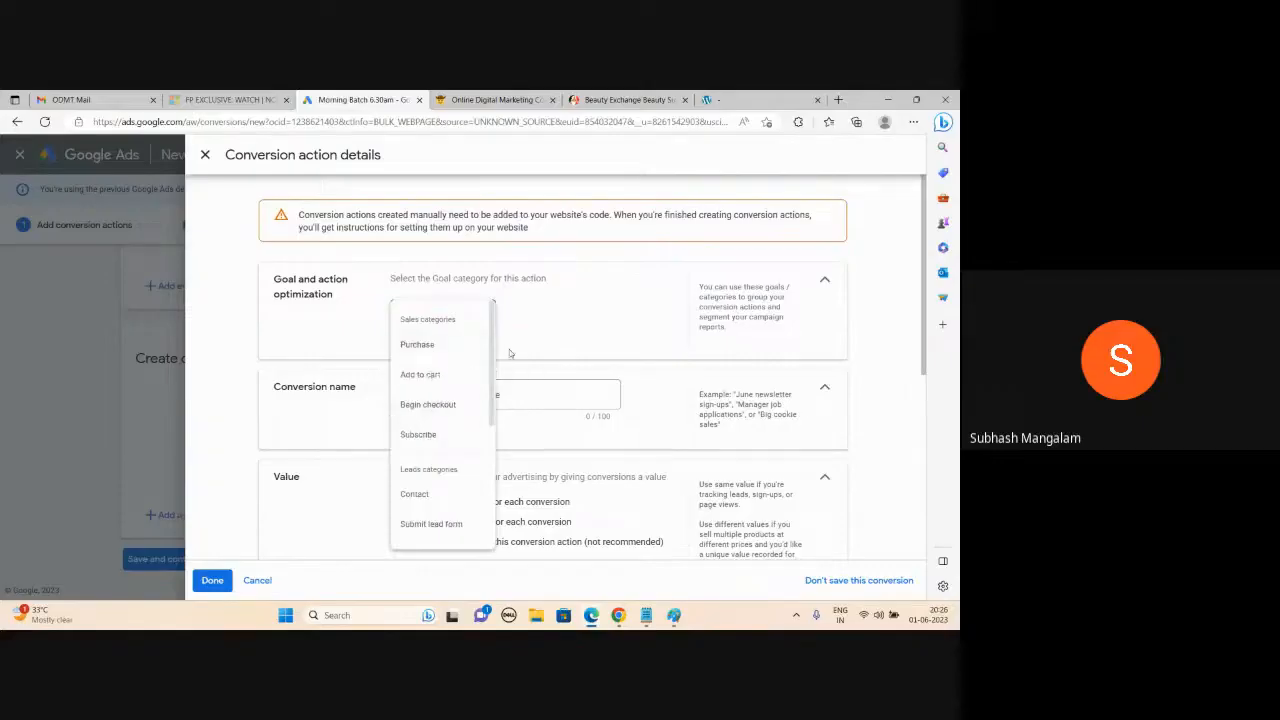
scroll(492, 410, down, 3)
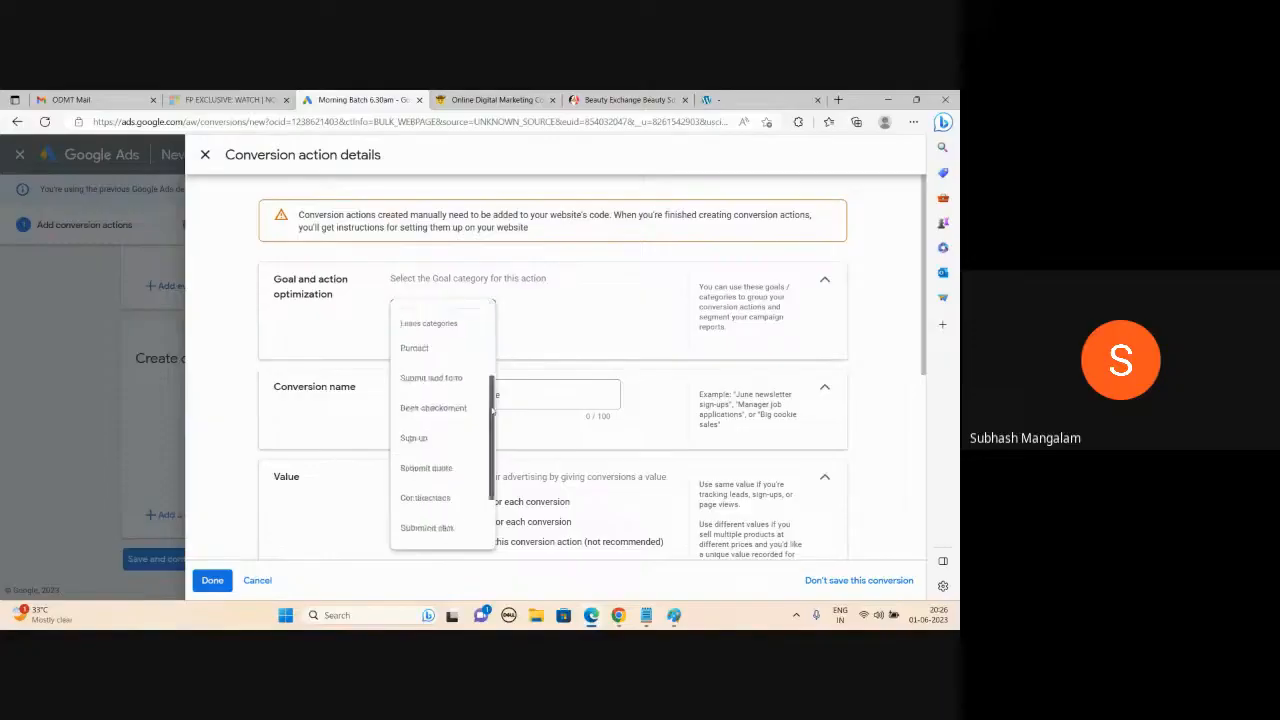
scroll(432, 368, down, 1)
scroll(438, 390, down, 2)
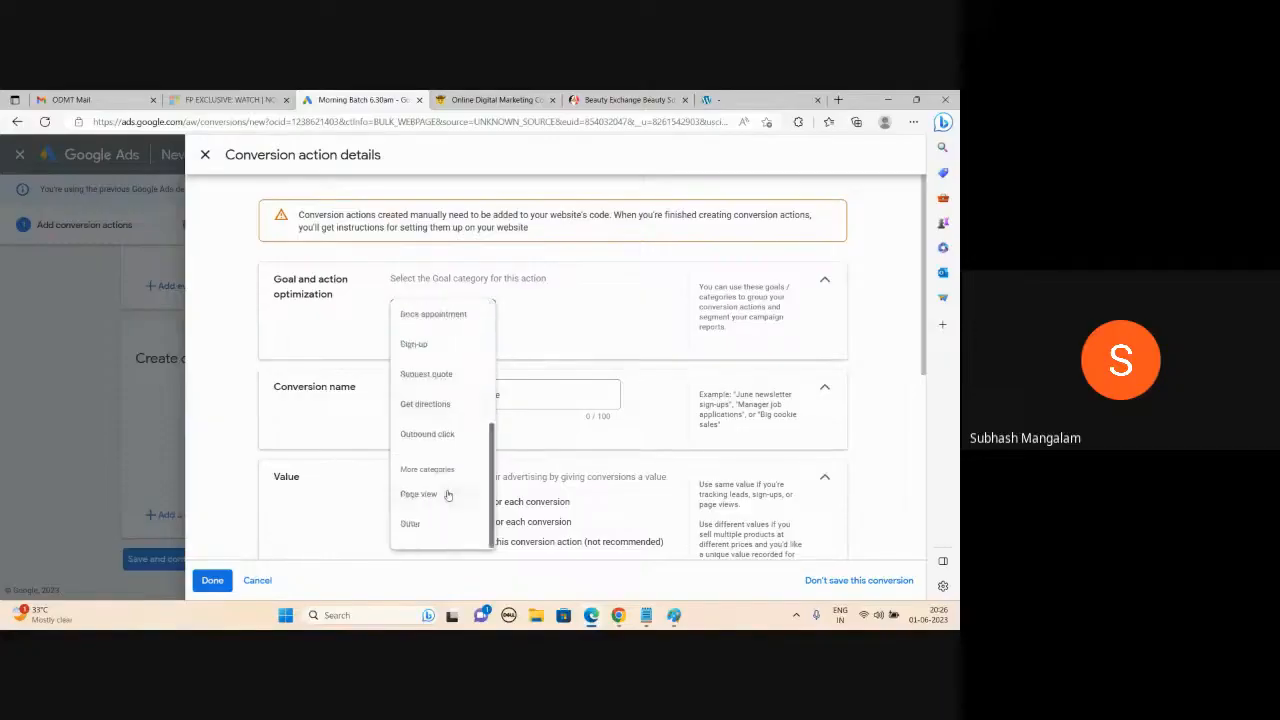
drag(492, 484, 494, 410)
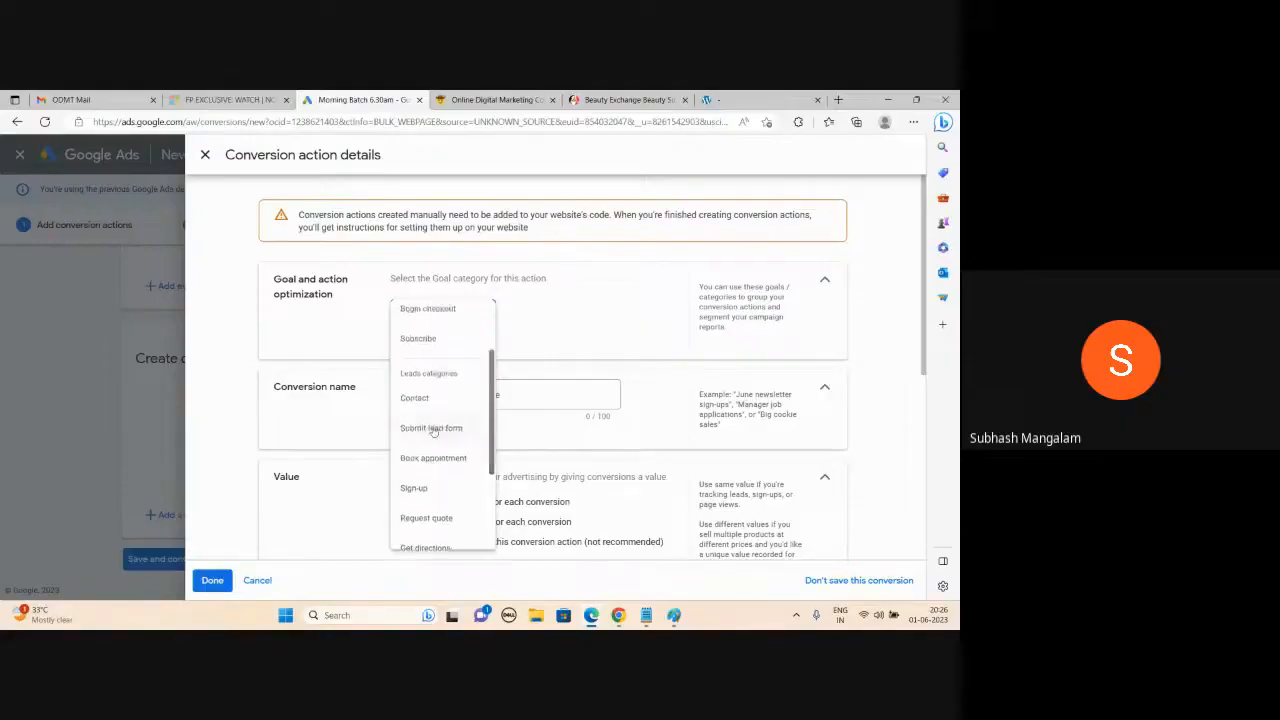
click(431, 428)
click(488, 319)
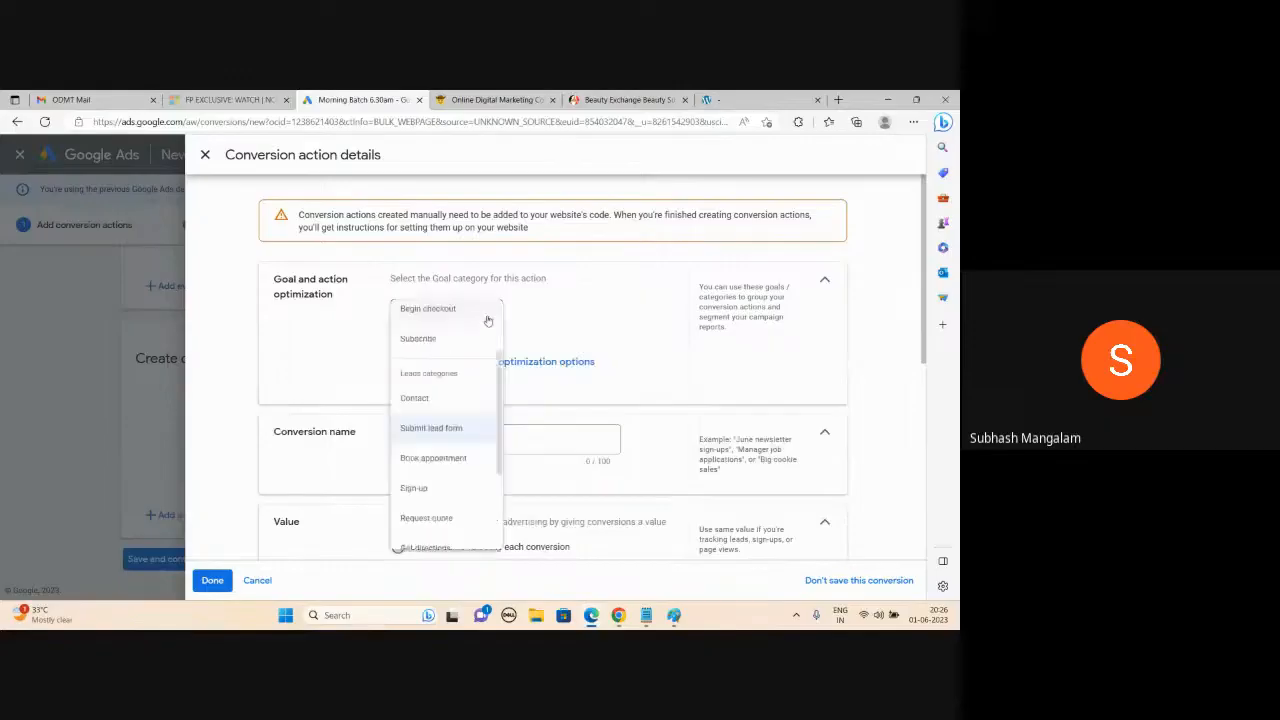
click(572, 326)
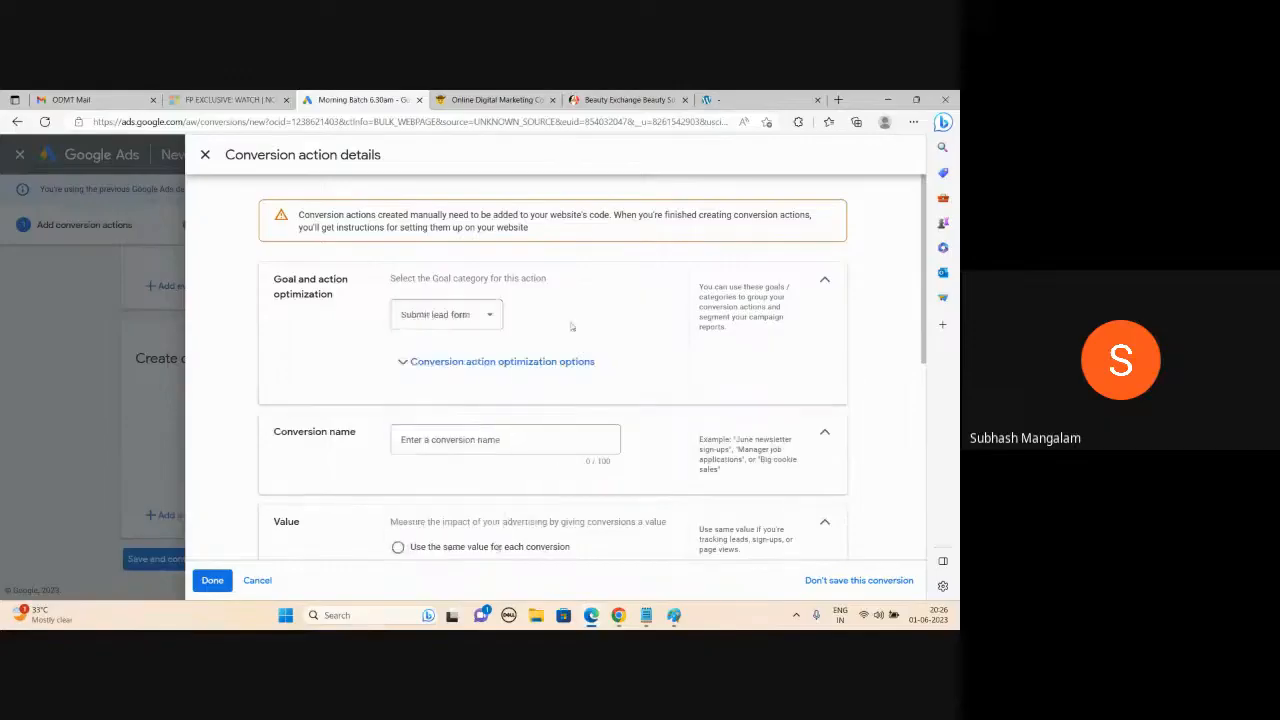
scroll(519, 324, down, 1)
Name the conversion action 'ODMT Website Conversions'.
click(415, 381)
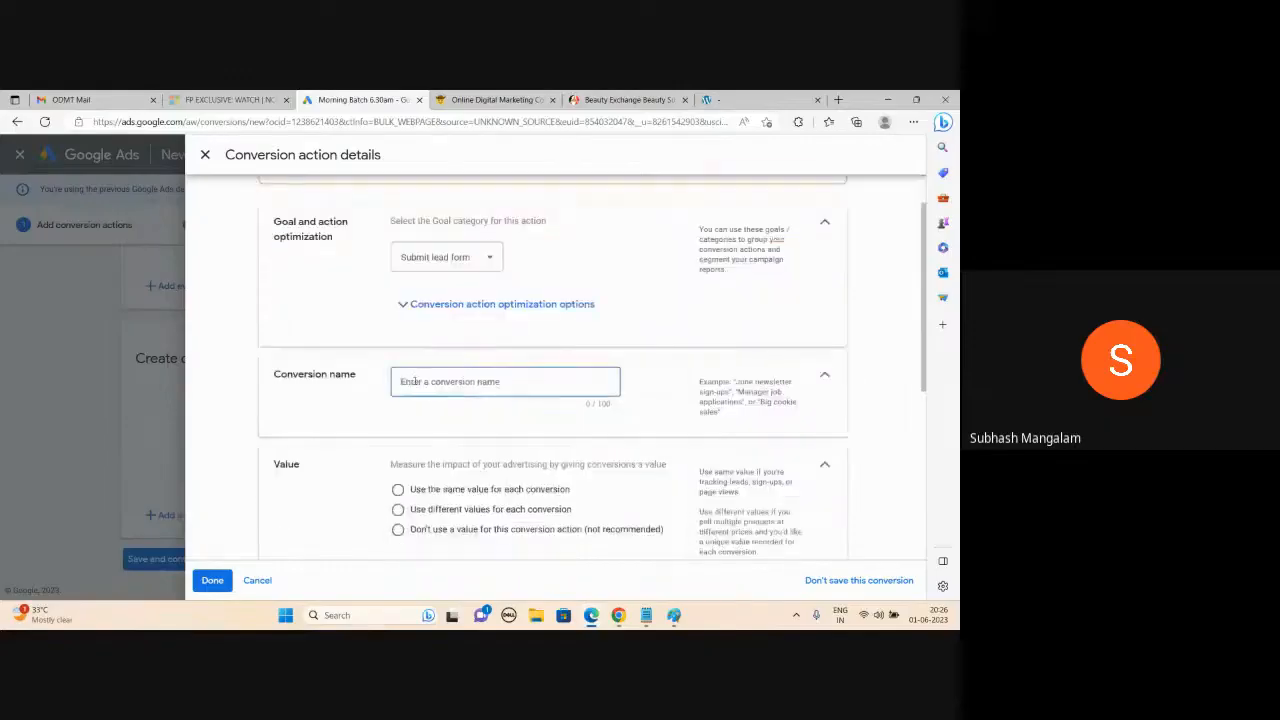
text(conver)
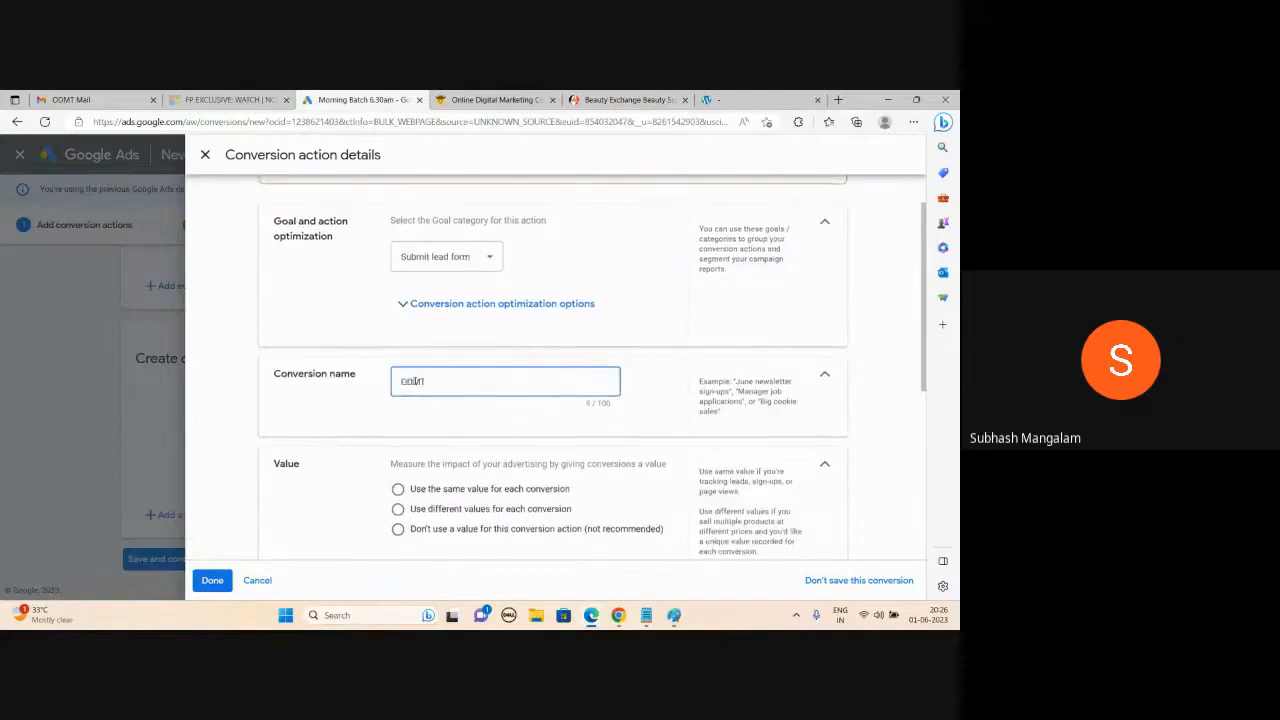
text( Website Conversions)
scroll(405, 370, down, 1)
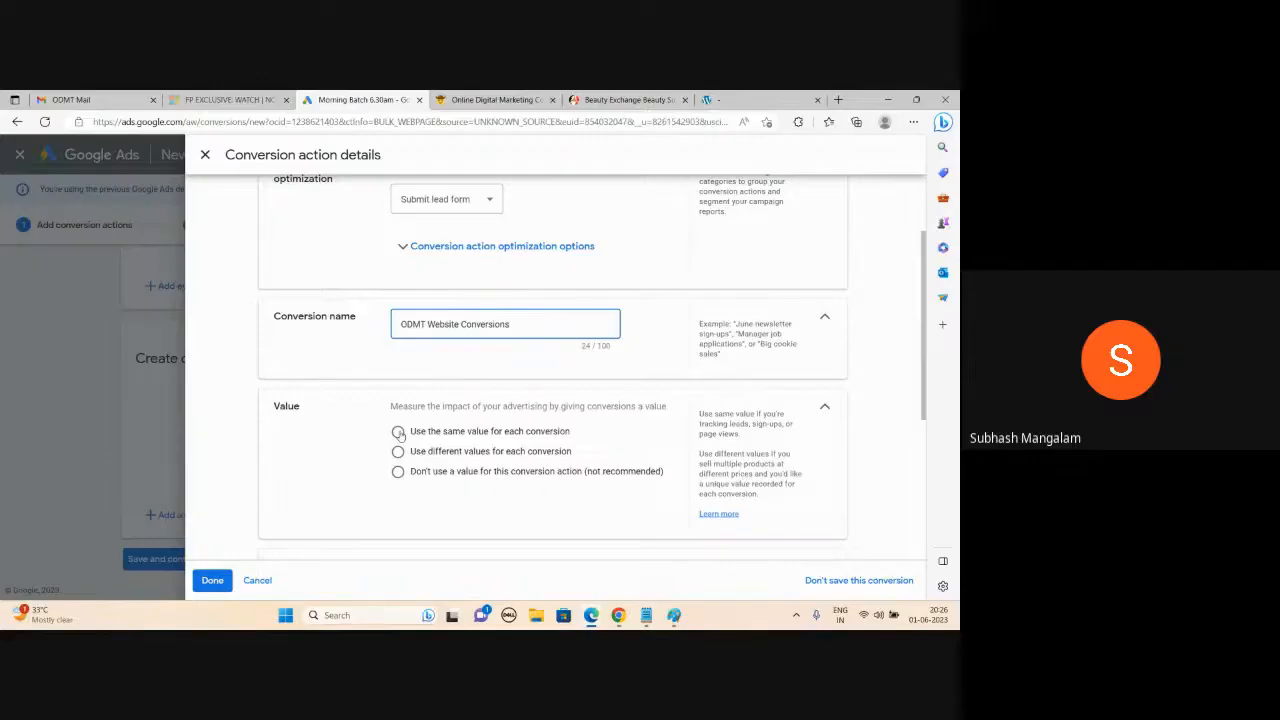
Try the value options and settle on 'Don't use a value' for the conversion.
click(399, 432)
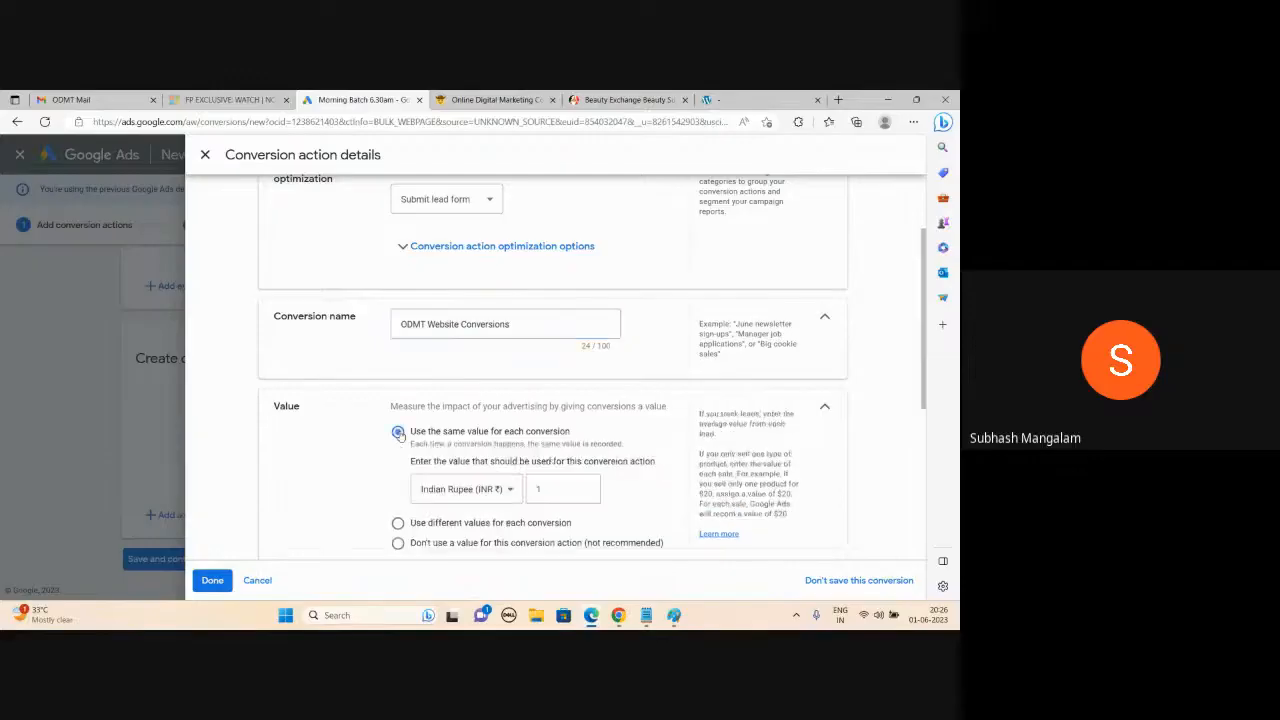
click(540, 490)
scroll(612, 350, down, 1)
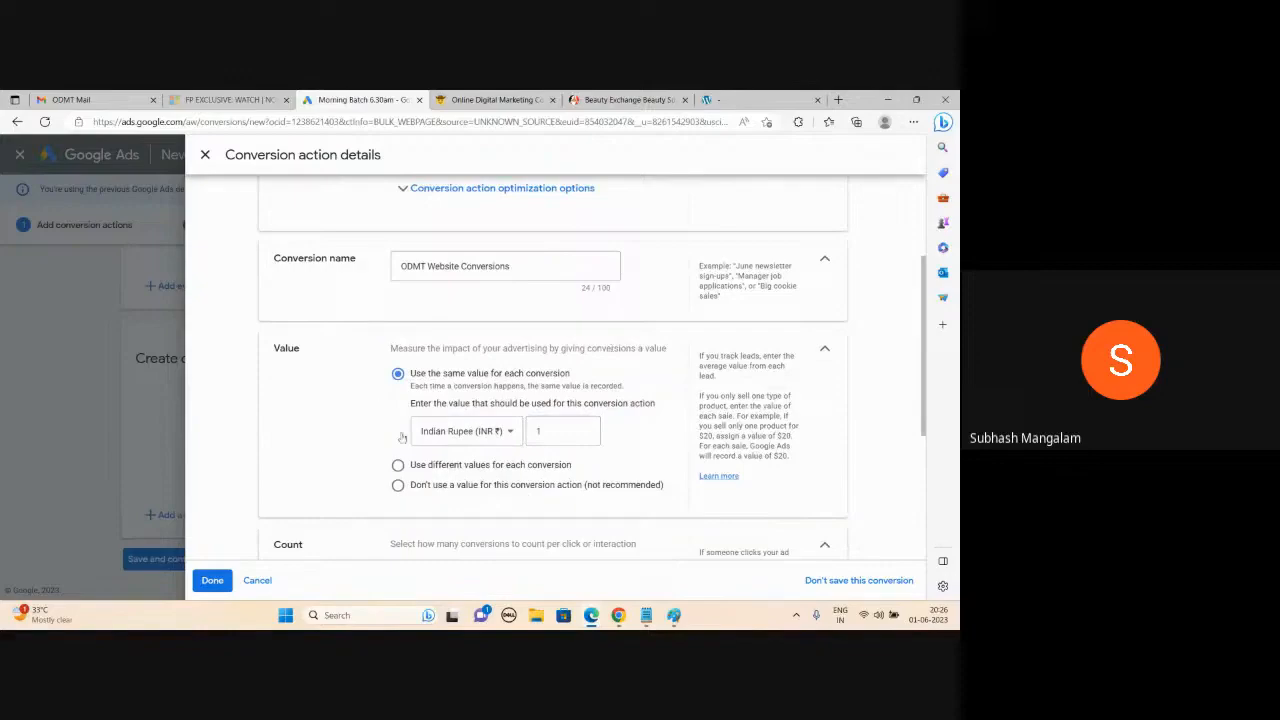
click(398, 465)
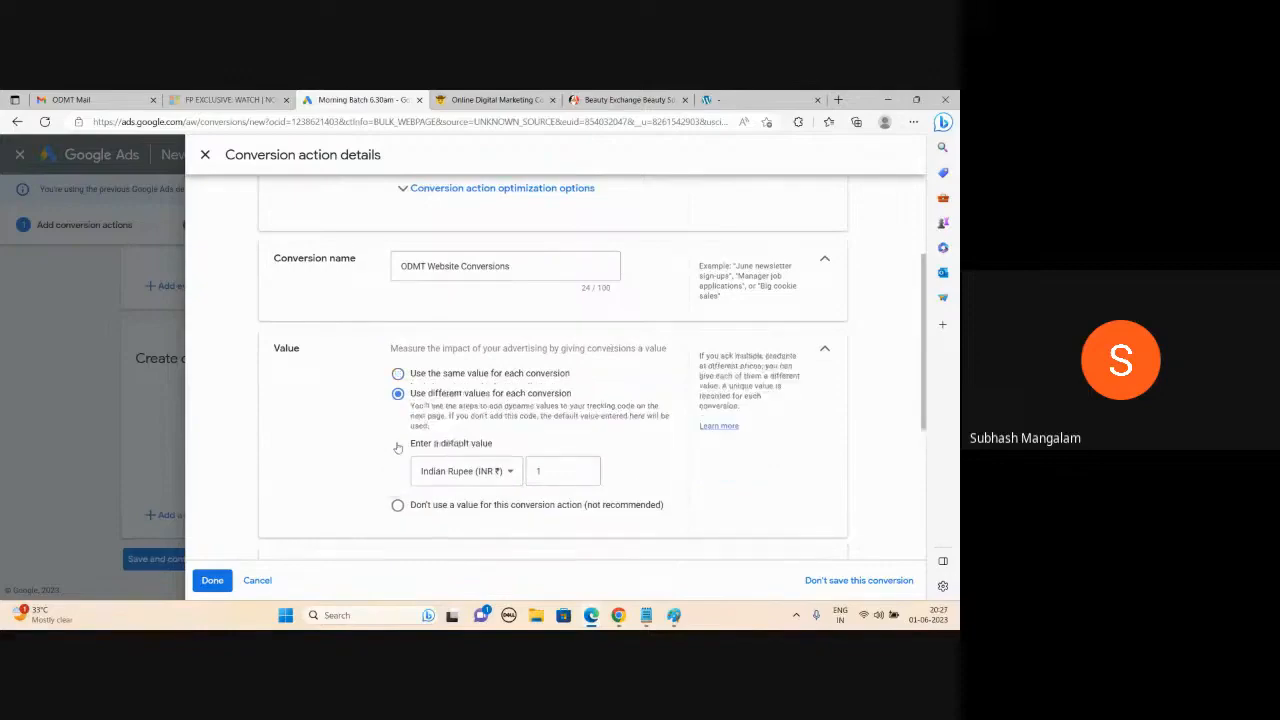
click(397, 506)
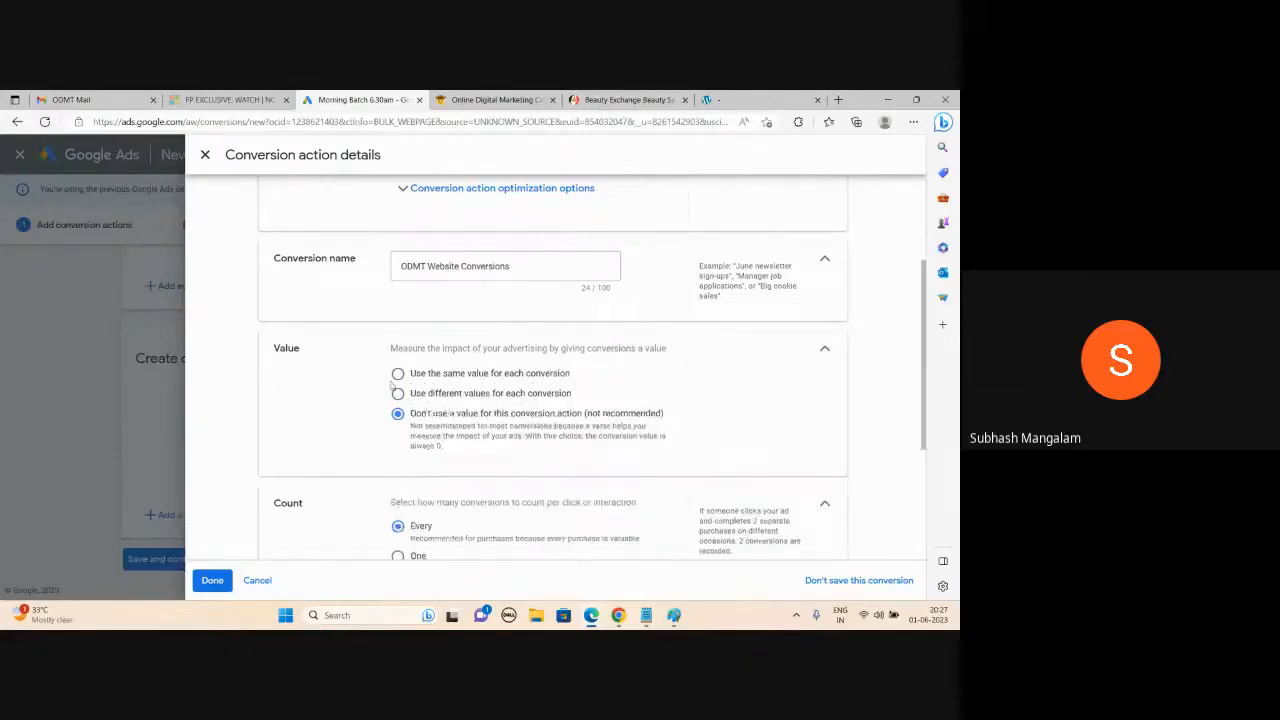
Switch to the odmt.in tab and scroll down to the courses section.
click(495, 99)
scroll(474, 329, down, 2)
scroll(474, 328, down, 5)
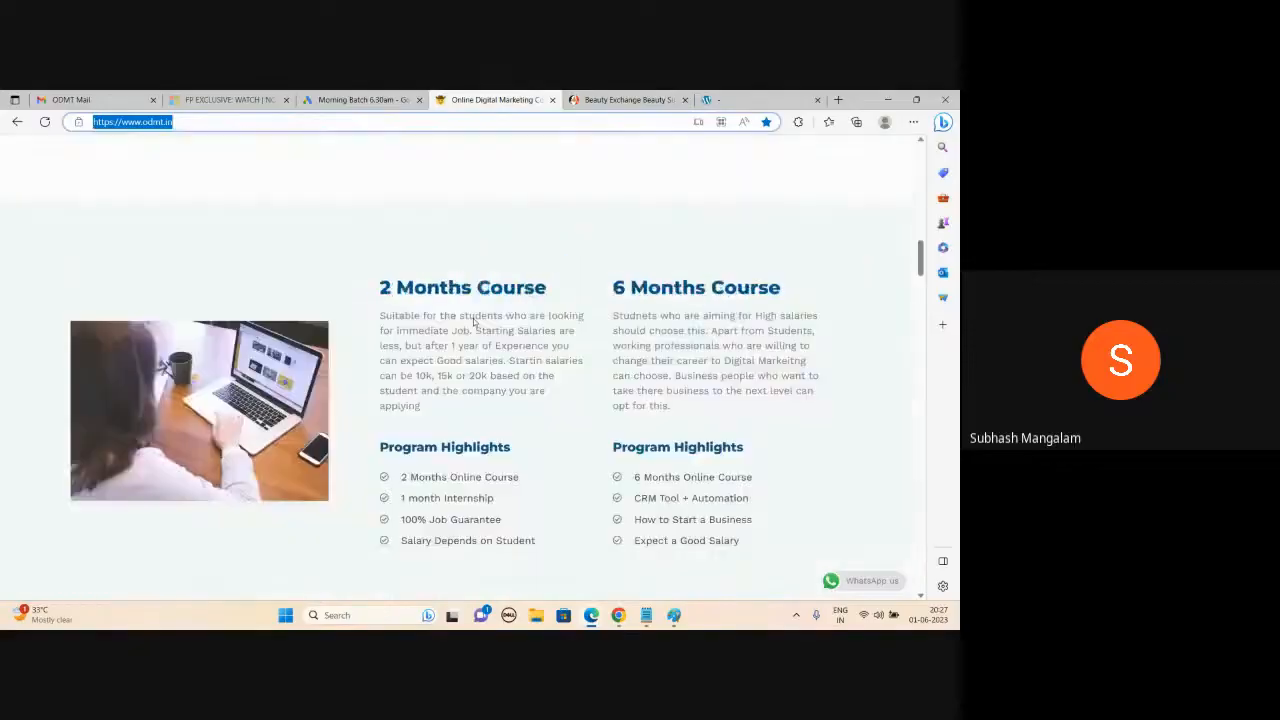
Scroll to the ODMT advisor form, glance at Beauty Exchange, then return to Google Ads.
scroll(474, 320, down, 5)
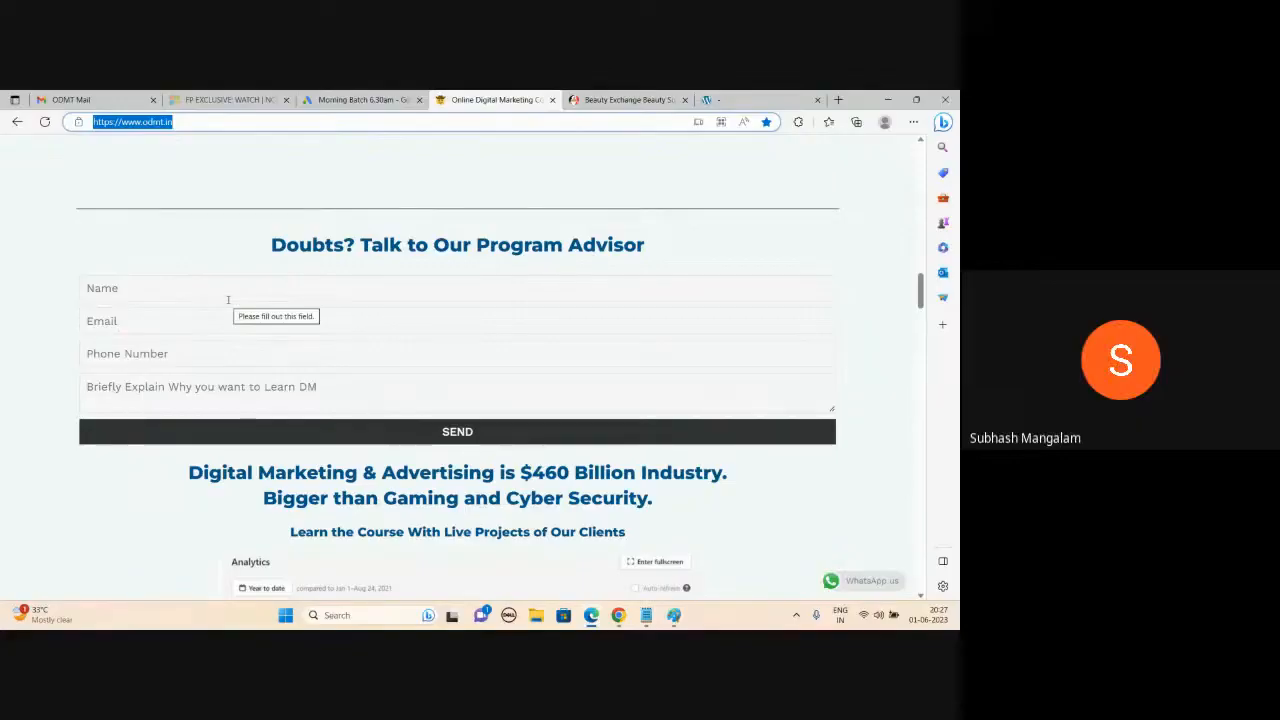
key(ctrl+Tab)
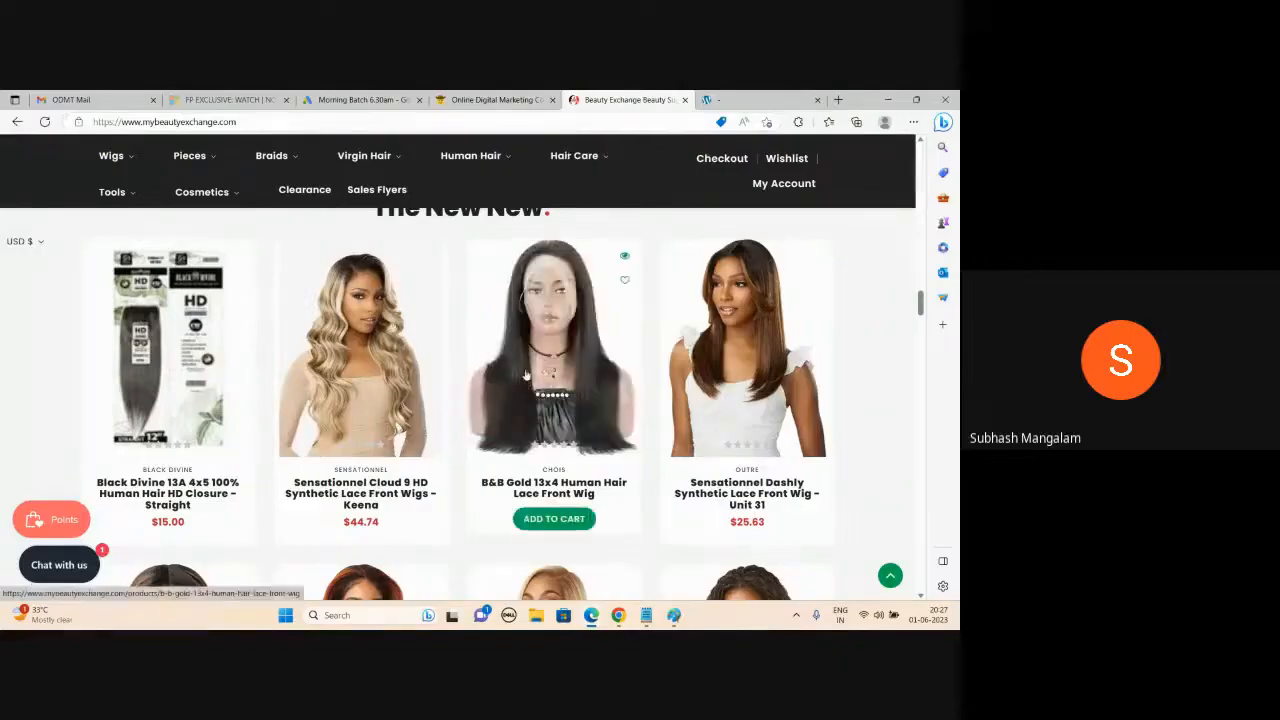
click(355, 99)
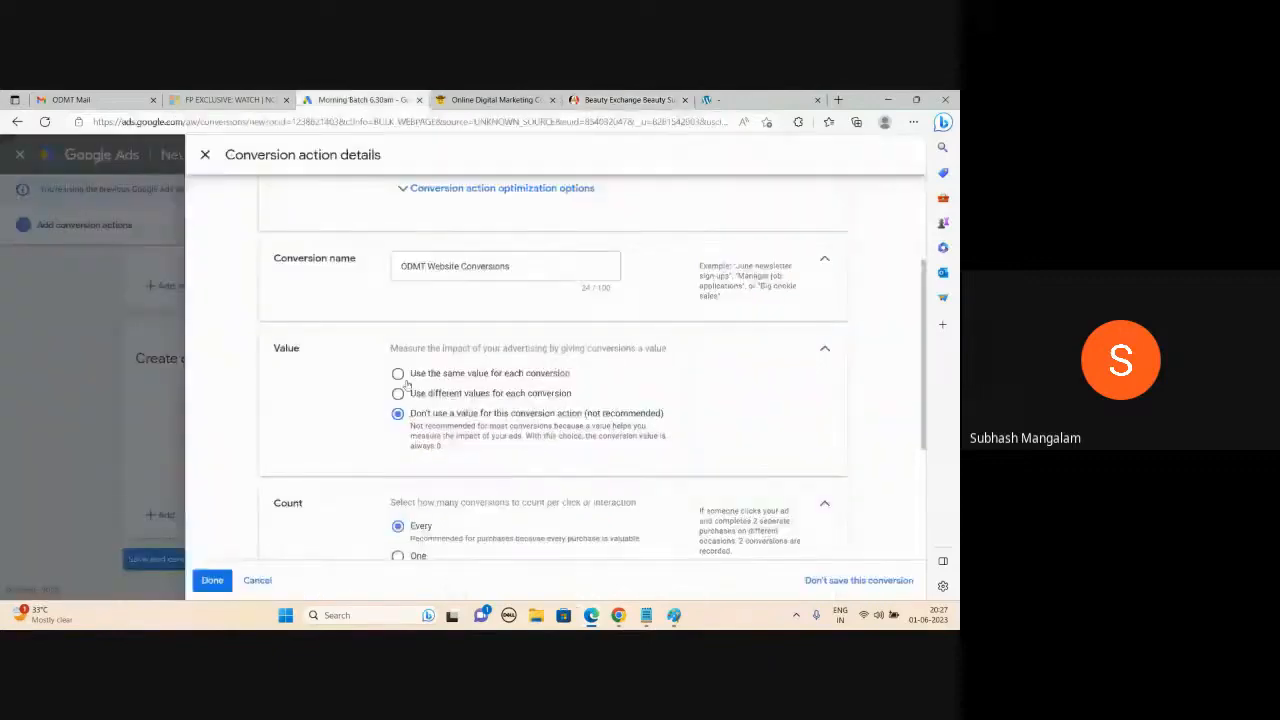
Reconfirm 'Don't use a value' for the conversion and bring the urgent-works Notepad note forward.
click(495, 99)
click(355, 99)
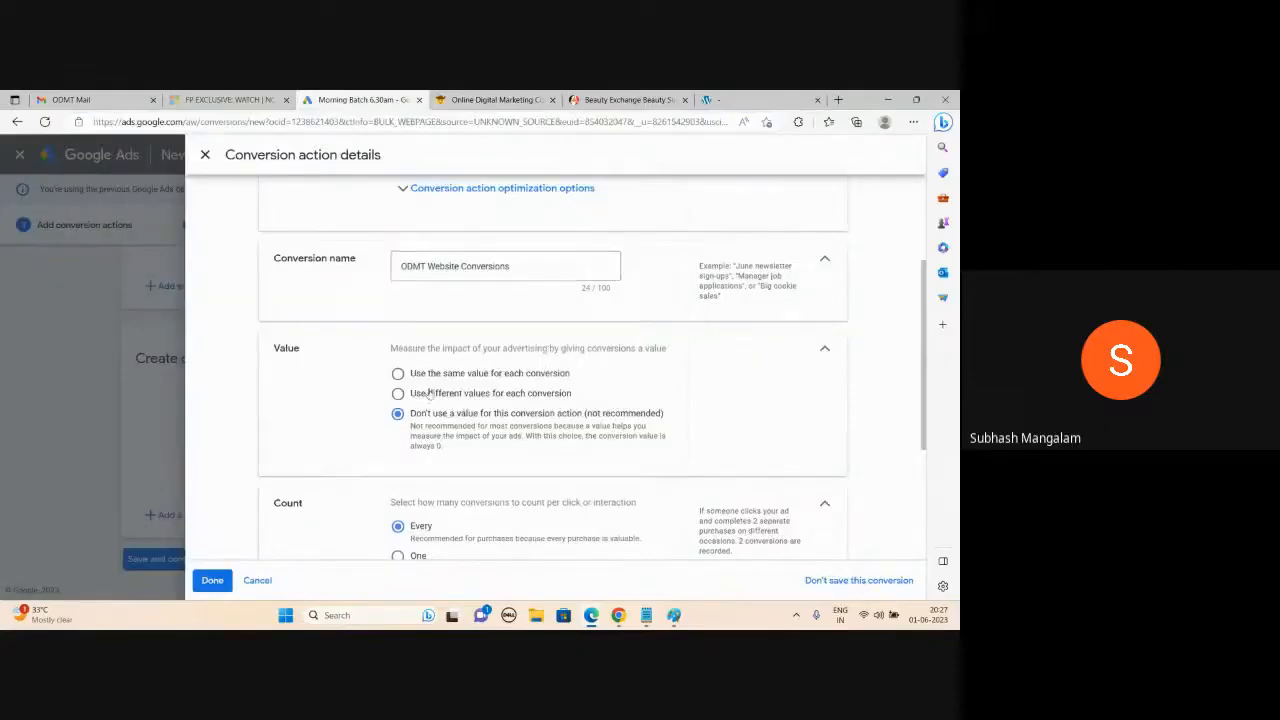
click(397, 374)
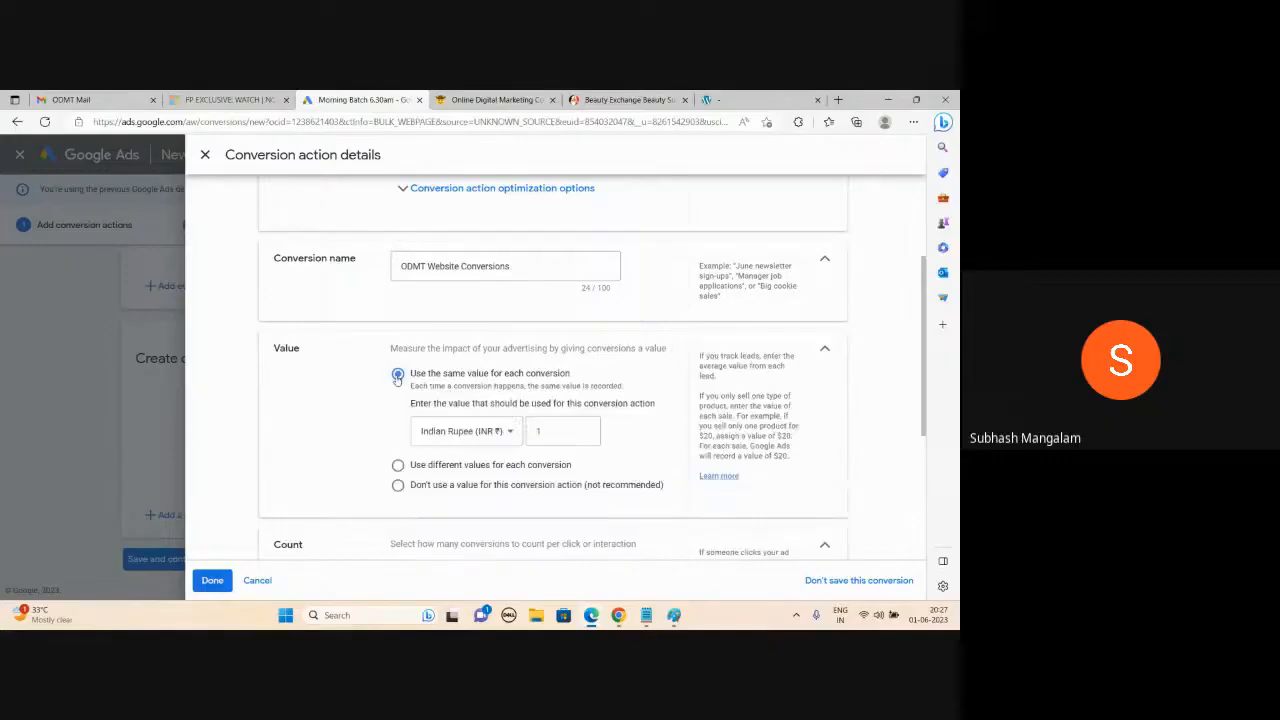
click(401, 488)
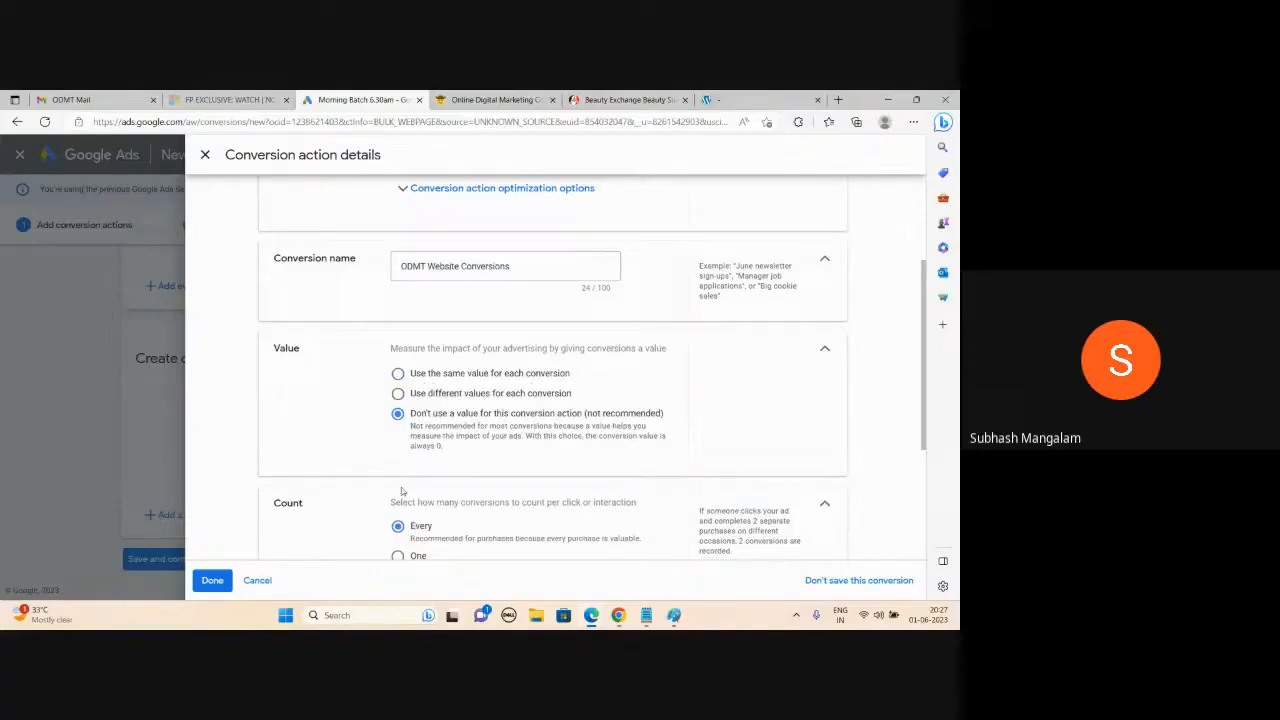
click(646, 615)
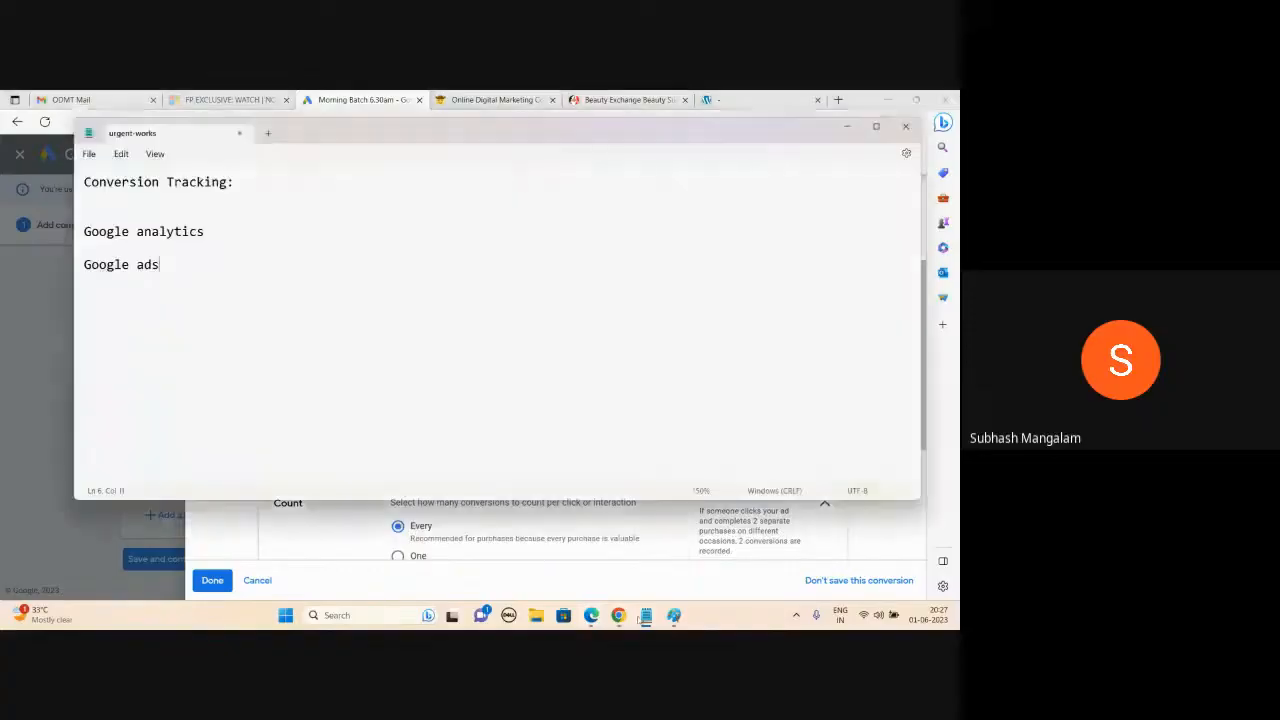
Add a row of five 1s under 'Google ads' and type 25,000.
key(Return)
key(Return)
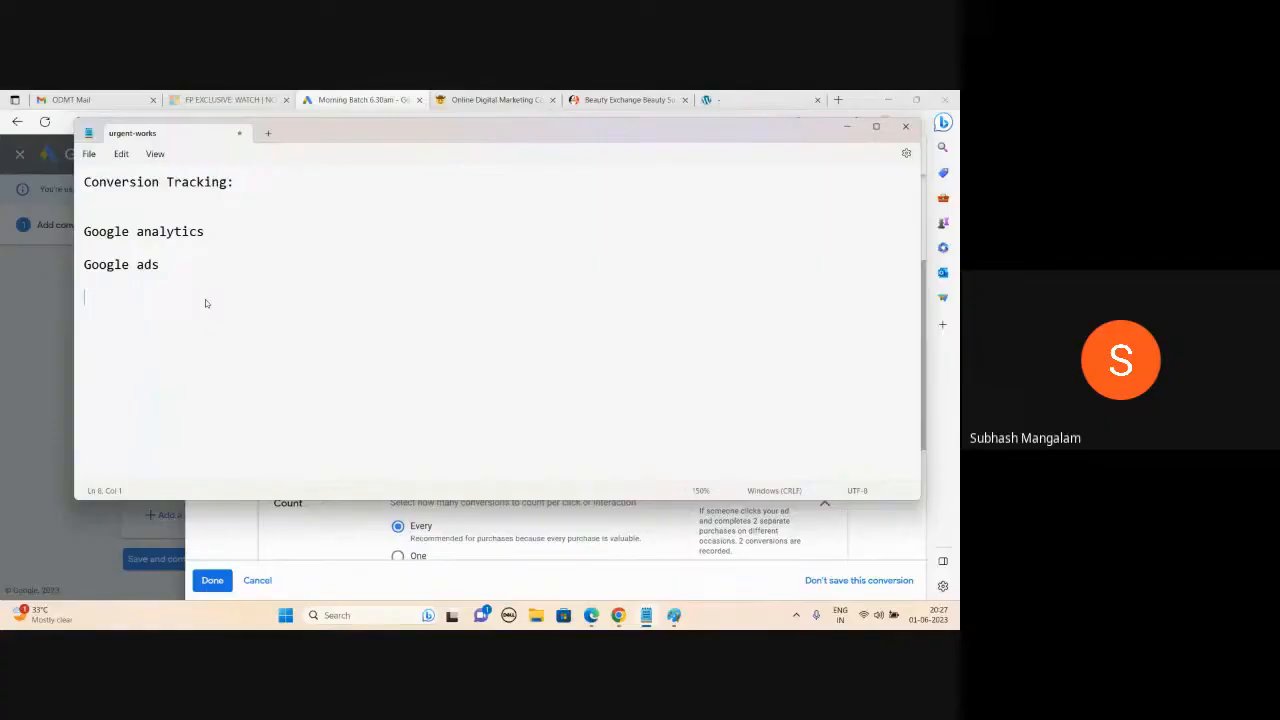
text(1   1    1   1   1)
click(175, 297)
click(203, 297)
text(25,000)
Move 25,000 onto its own line beneath the 1s and tidy the row spacing.
click(250, 301)
key(Return)
key(BackSpace)
click(193, 297)
double_click(88, 299)
click(91, 313)
double_click(88, 298)
click(120, 297)
double_click(117, 297)
click(89, 314)
click(92, 298)
drag(91, 298, 257, 297)
Replace 25,000 with a row of five 5k values and a 25k total line.
click(87, 324)
click(195, 314)
click(90, 297)
double_click(87, 297)
click(118, 297)
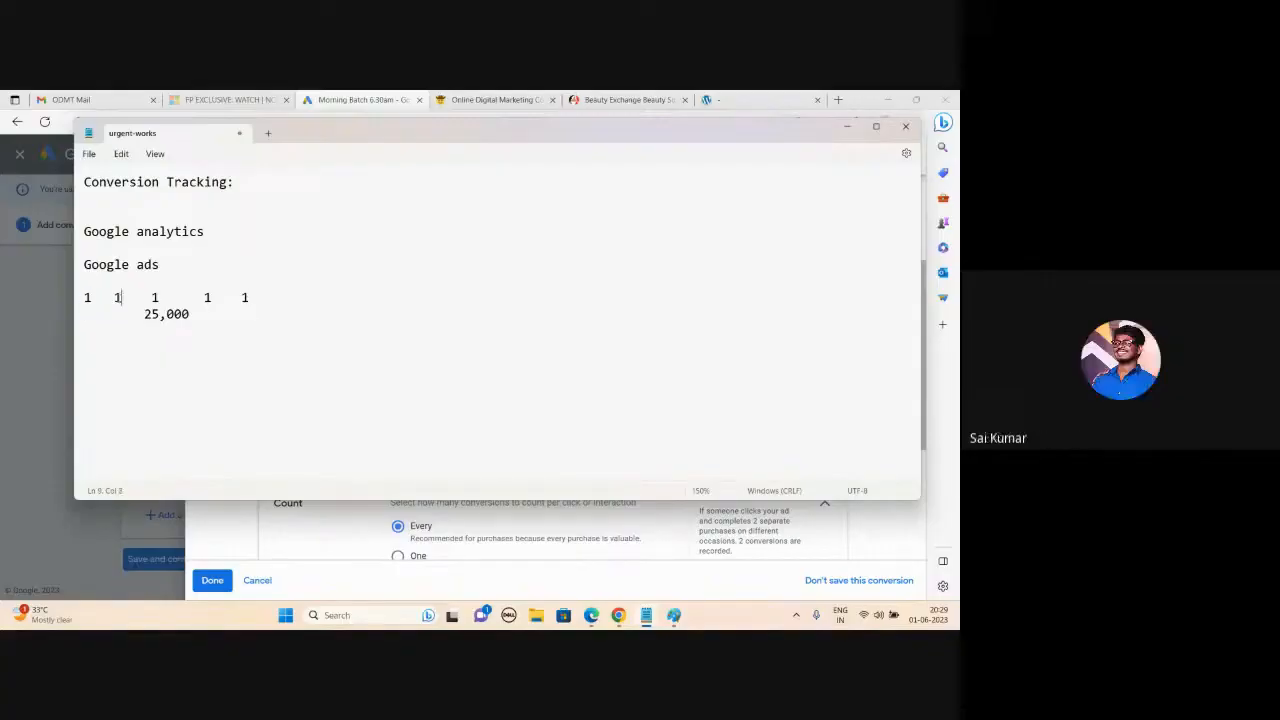
double_click(117, 297)
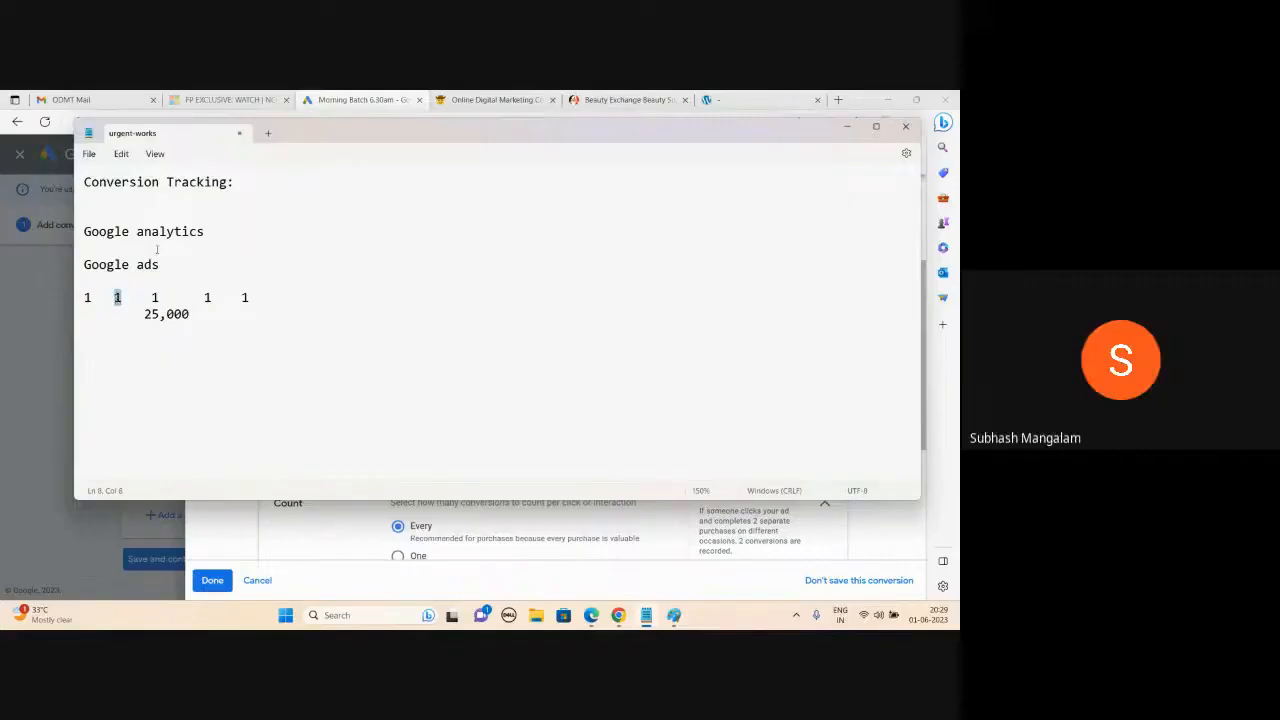
click(190, 314)
key(BackSpace)
key(BackSpace)
key(BackSpace)
key(BackSpace)
key(BackSpace)
key(BackSpace)
drag(190, 323, 78, 318)
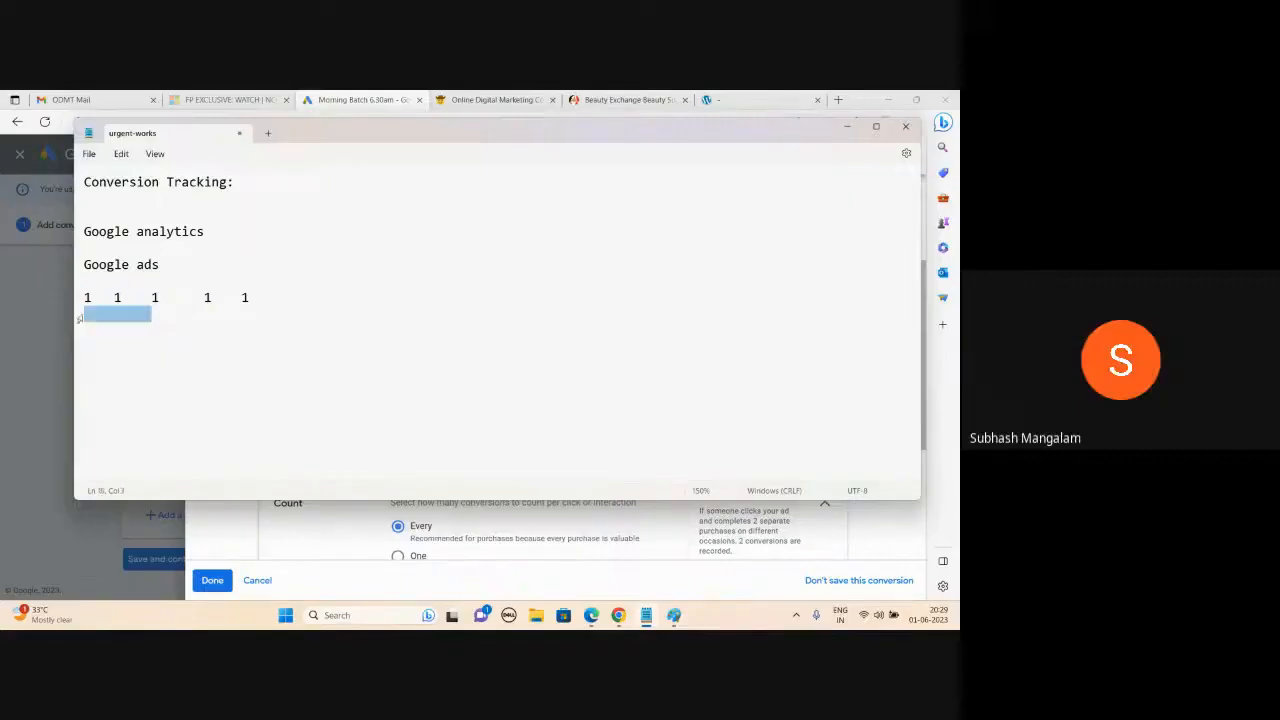
key(BackSpace)
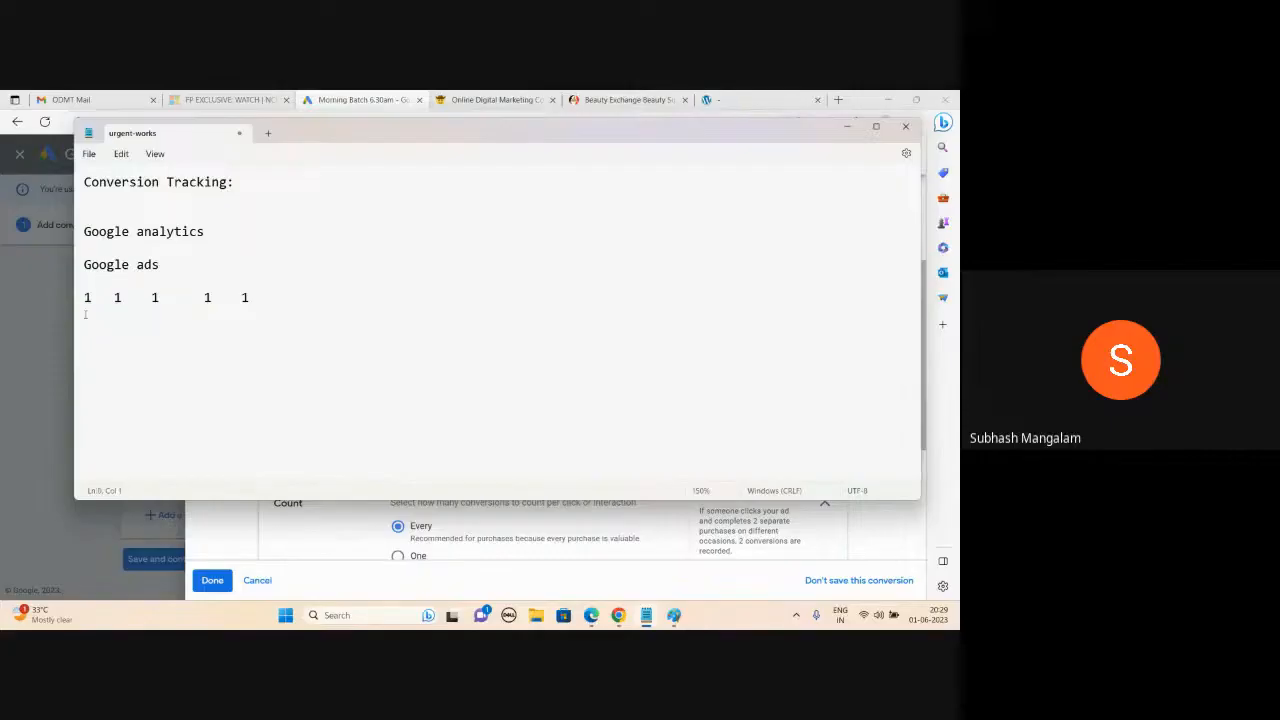
text(5k  5k   5k    5k   5k)
key(Return)
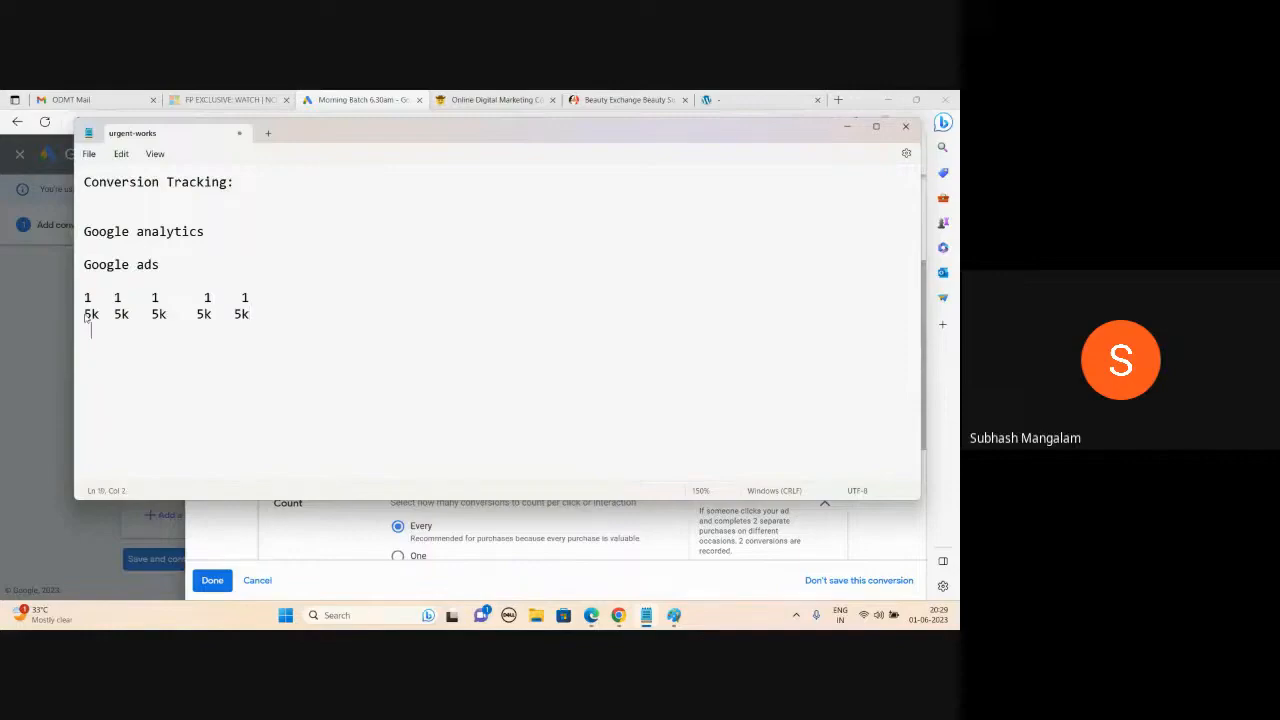
text(25k)
Add a line reading 50,000, 500clicks, 50forms, 250000 below the total.
key(Return)
key(Return)
key(Return)
text(50,000     500)
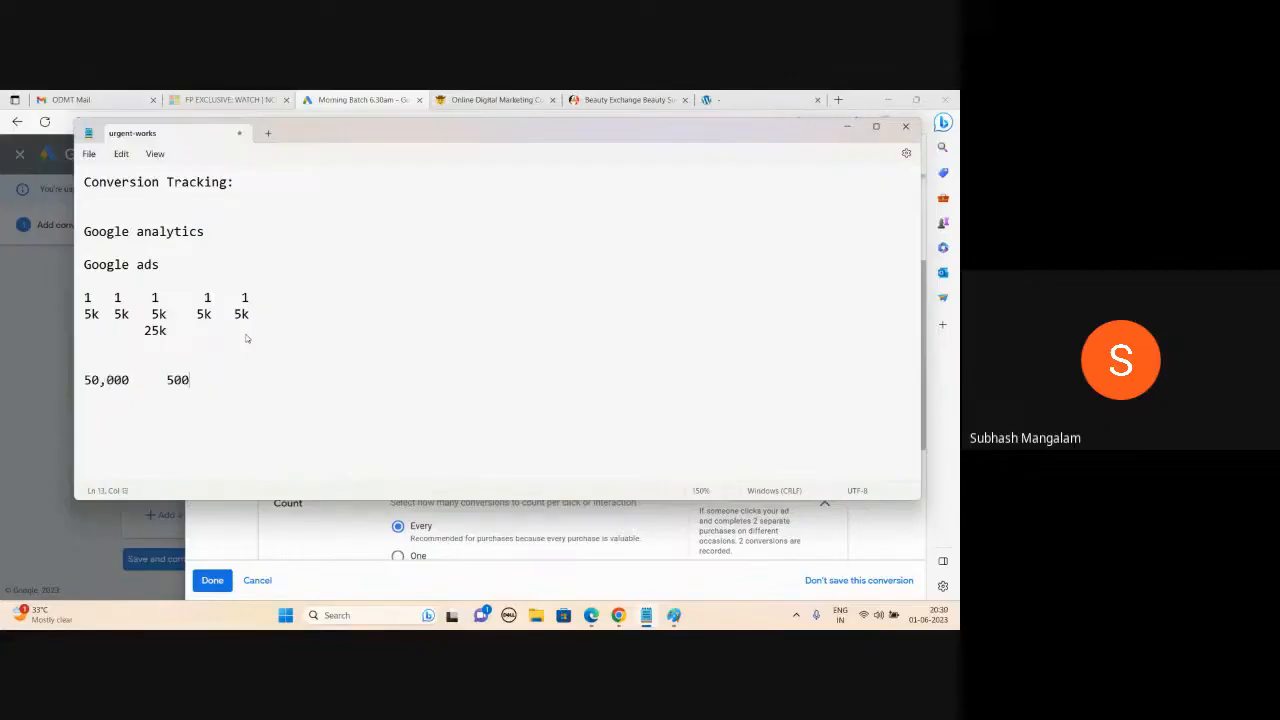
text(clicks       50forms    10conversion)
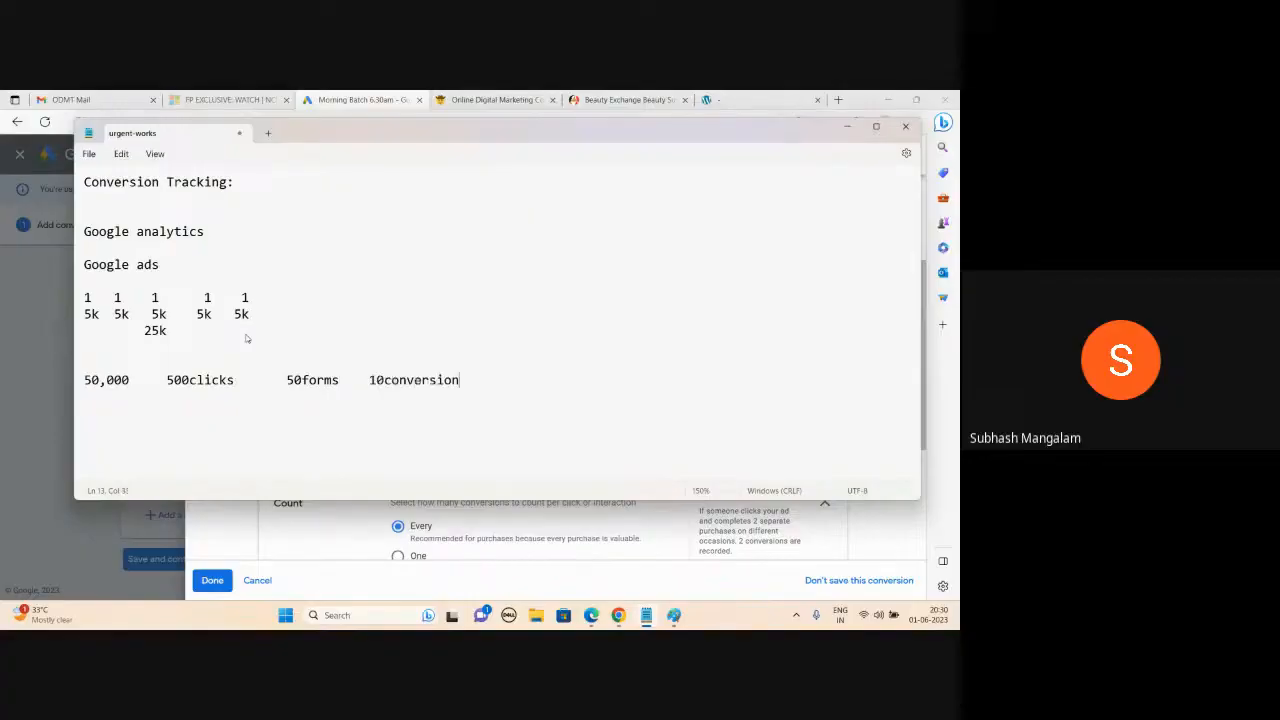
key(BackSpace)
key(BackSpace)
key(BackSpace)
key(BackSpace)
key(BackSpace)
key(BackSpace)
key(BackSpace)
key(BackSpace)
key(BackSpace)
key(BackSpace)
key(BackSpace)
key(BackSpace)
key(BackSpace)
key(BackSpace)
key(BackSpace)
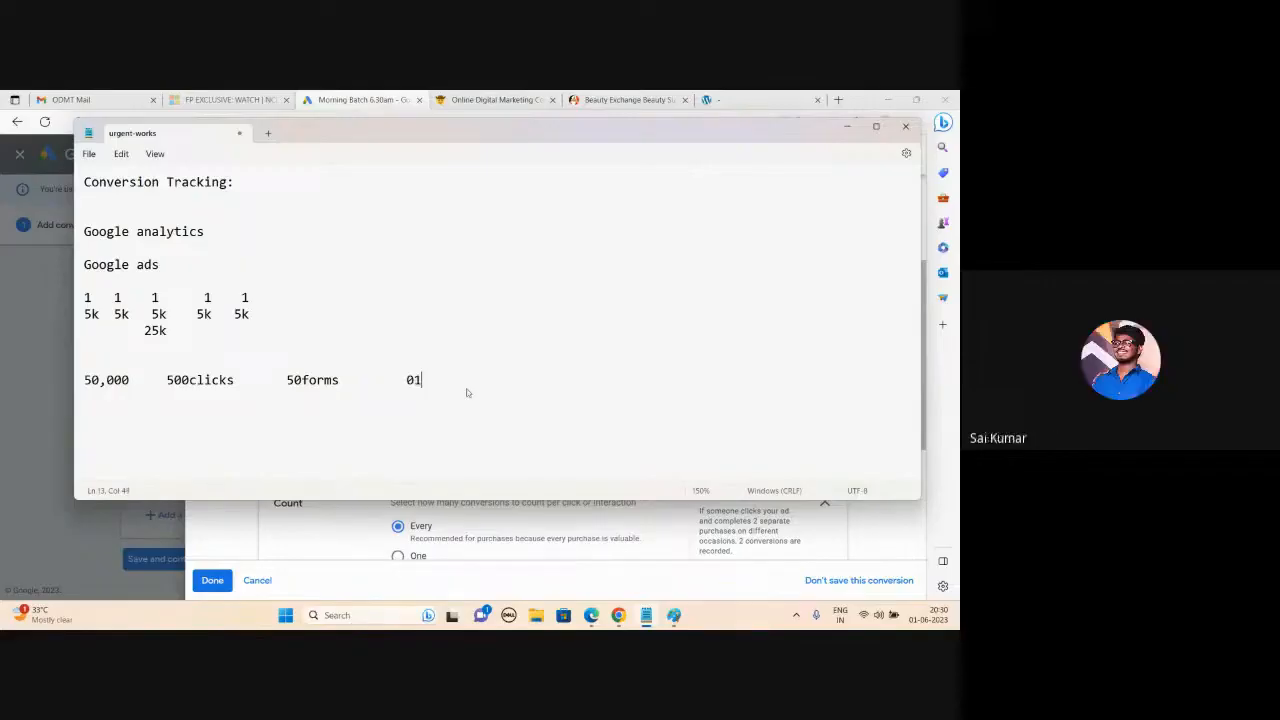
text(5)
key(BackSpace)
key(BackSpace)
key(BackSpace)
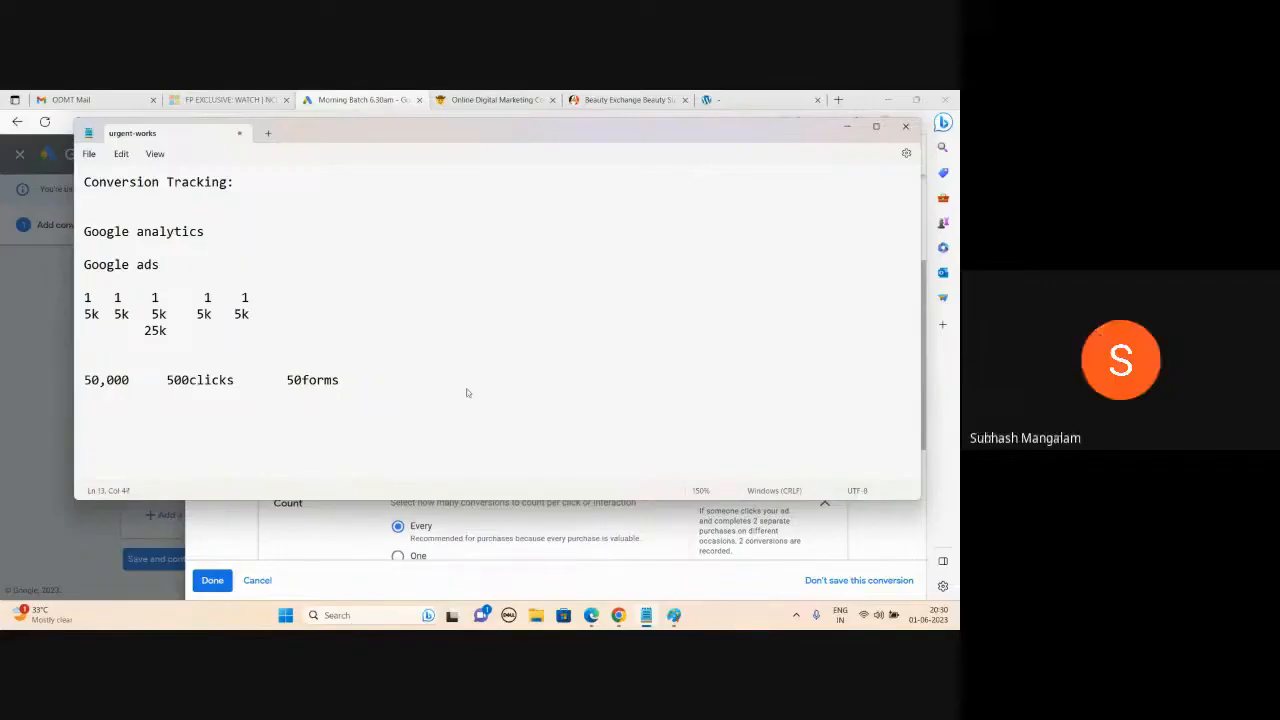
text(250000)
key(ctrl+Left)
key(ctrl+shift+Right)
click(131, 380)
drag(131, 380, 75, 377)
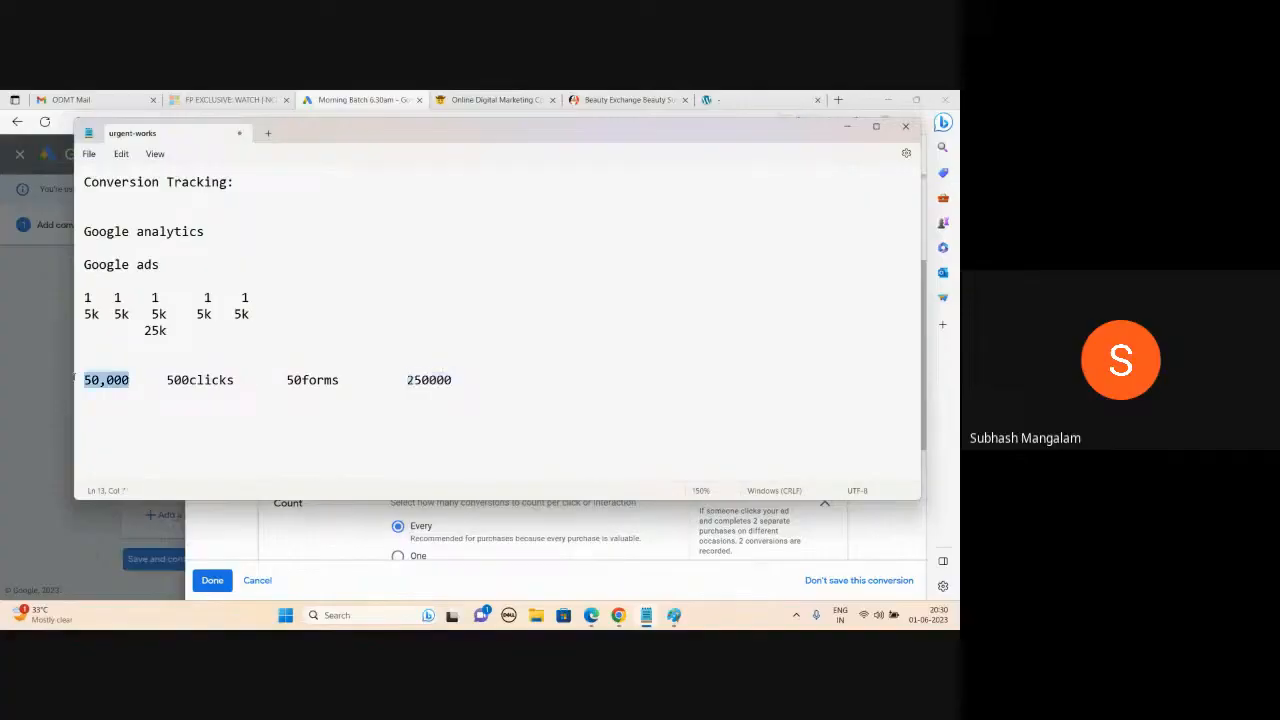
drag(407, 380, 459, 380)
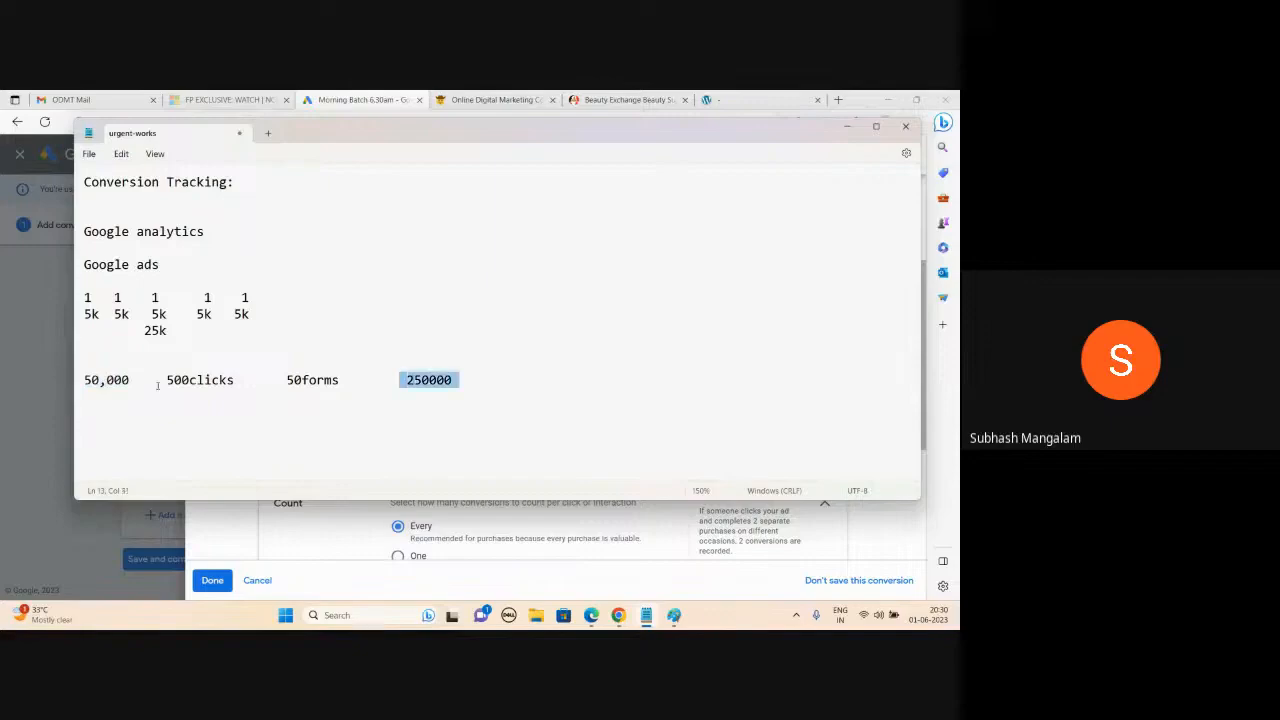
click(157, 385)
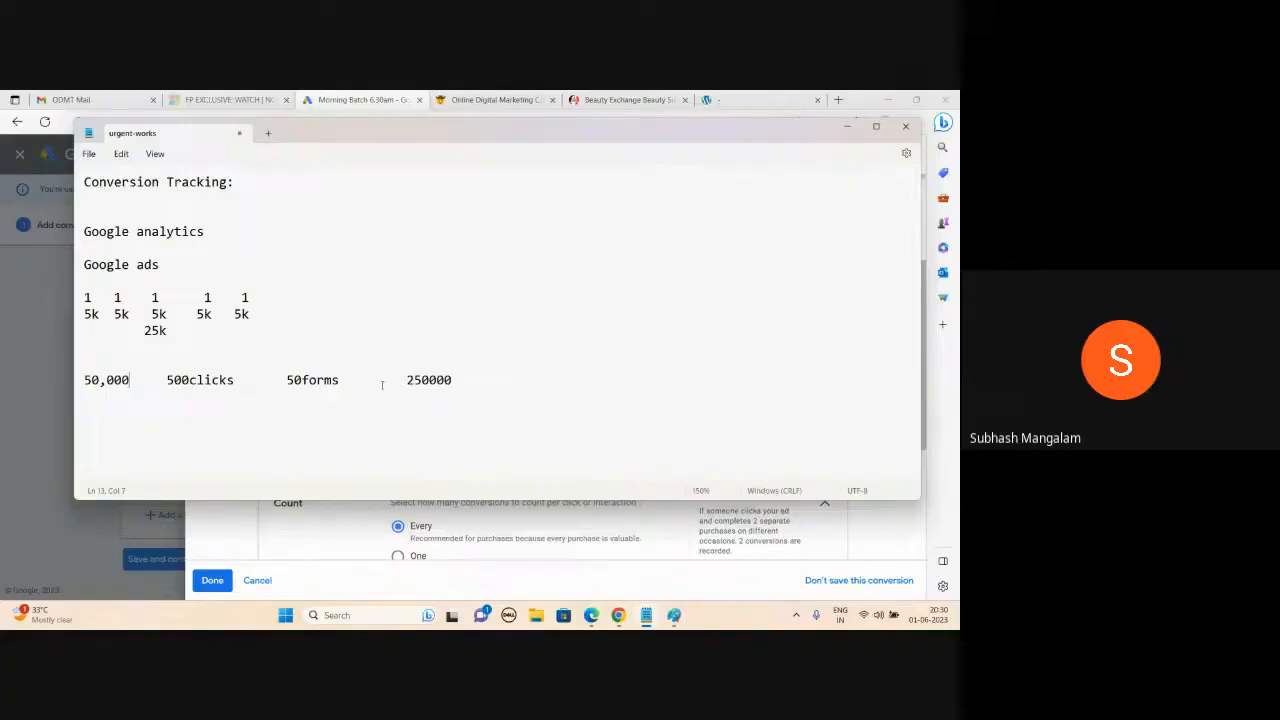
Insert '(50 conversion)' after 50forms and minimise Notepad.
click(393, 381)
click(341, 381)
text((50 conver )
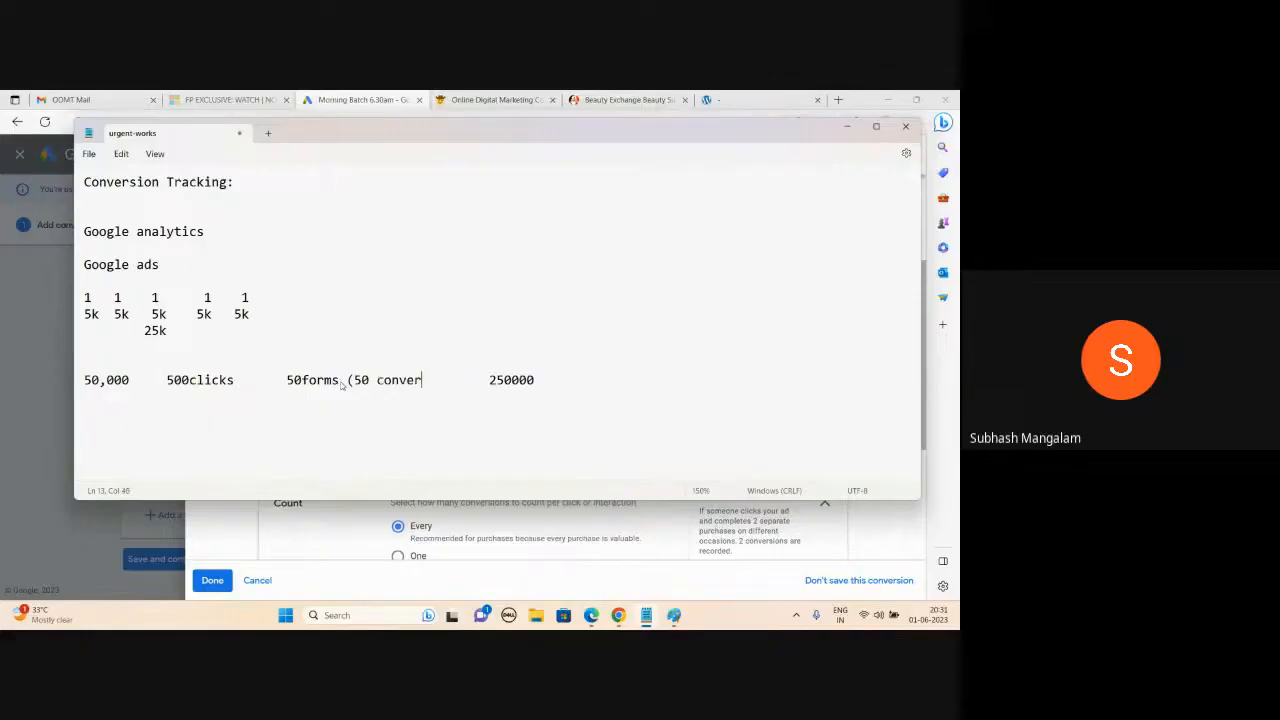
text(sion))
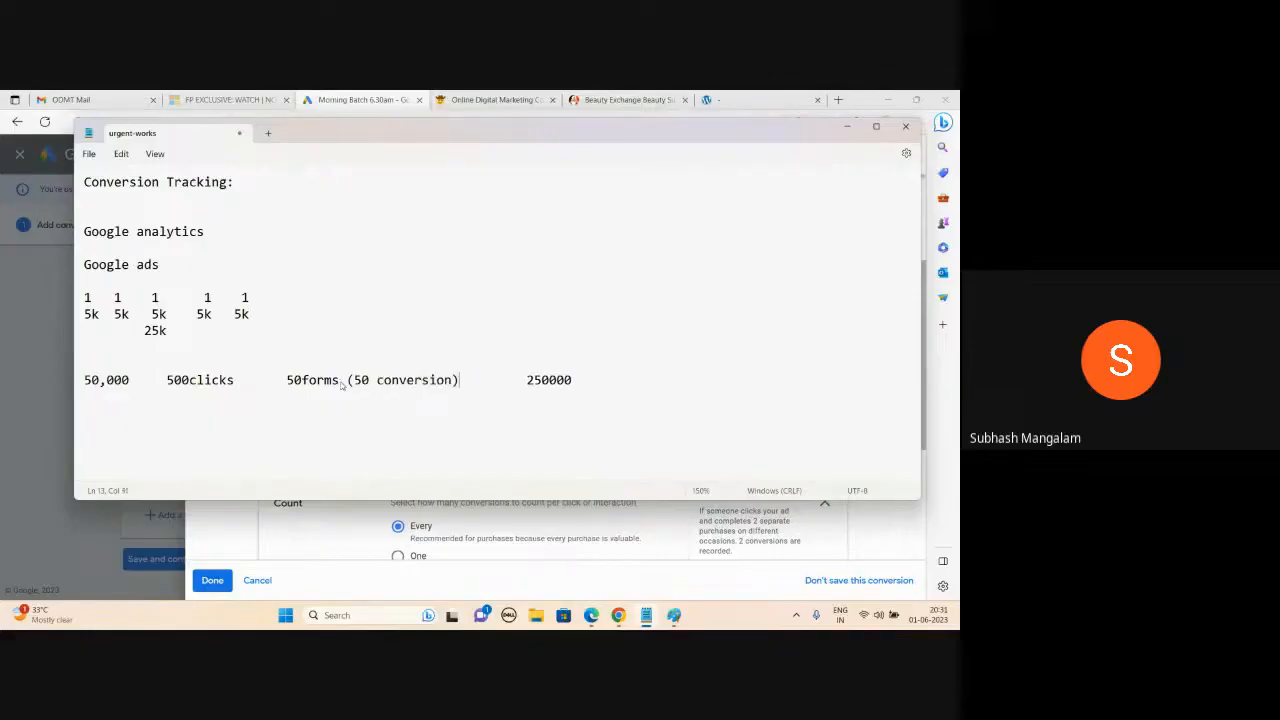
click(345, 107)
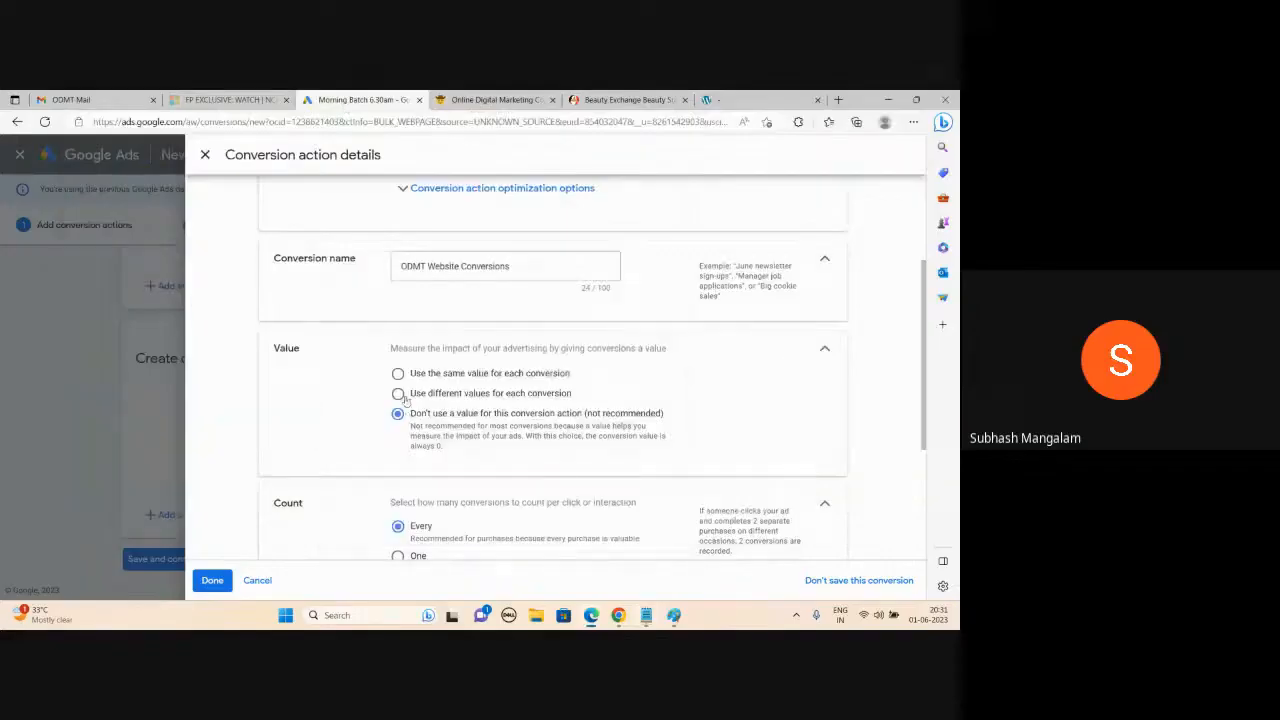
Use the same value for each conversion, replacing the default 1 with 5000.
click(397, 373)
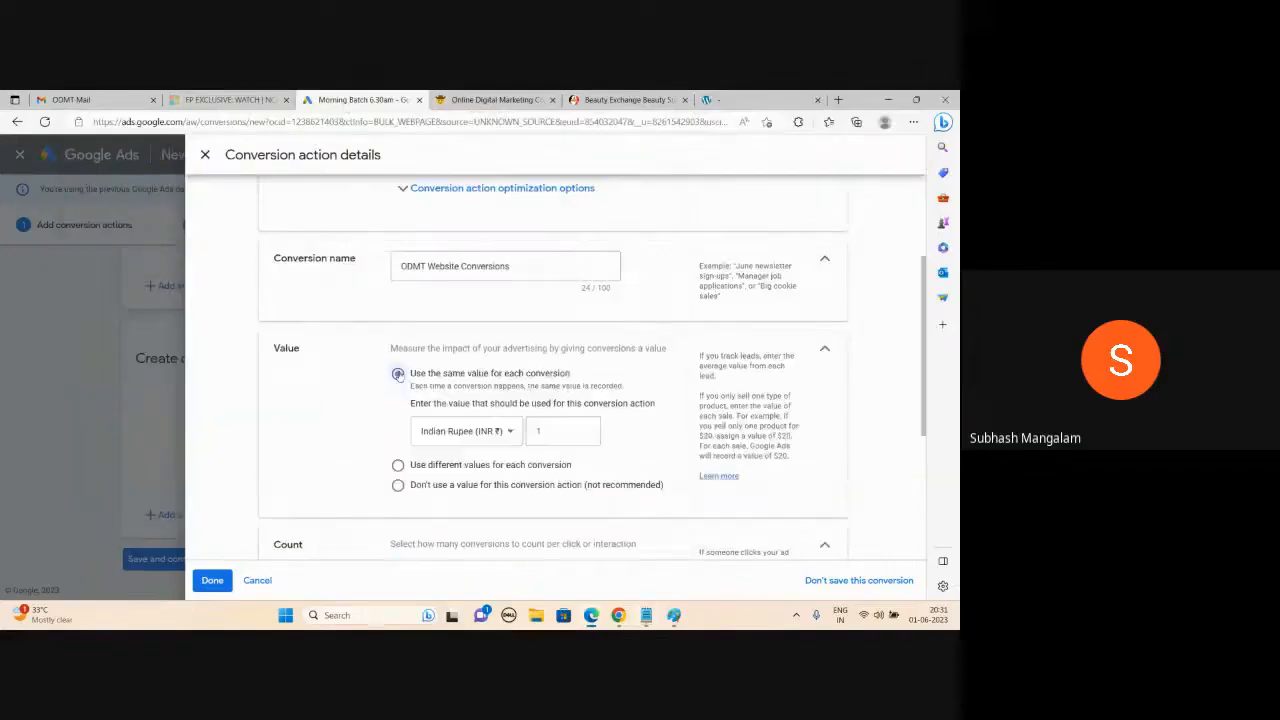
click(566, 432)
key(BackSpace)
text(5000)
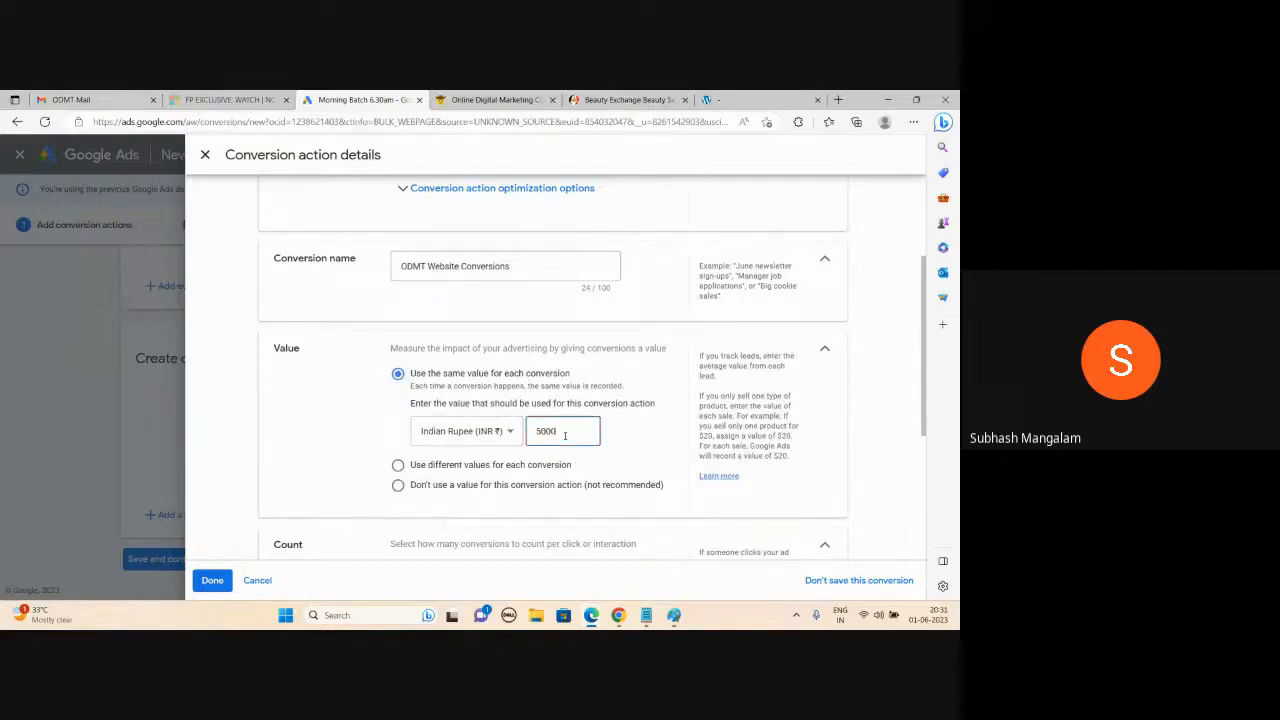
click(857, 268)
Scroll down to the Count setting, then switch to the odmt.in tab.
scroll(605, 340, down, 2)
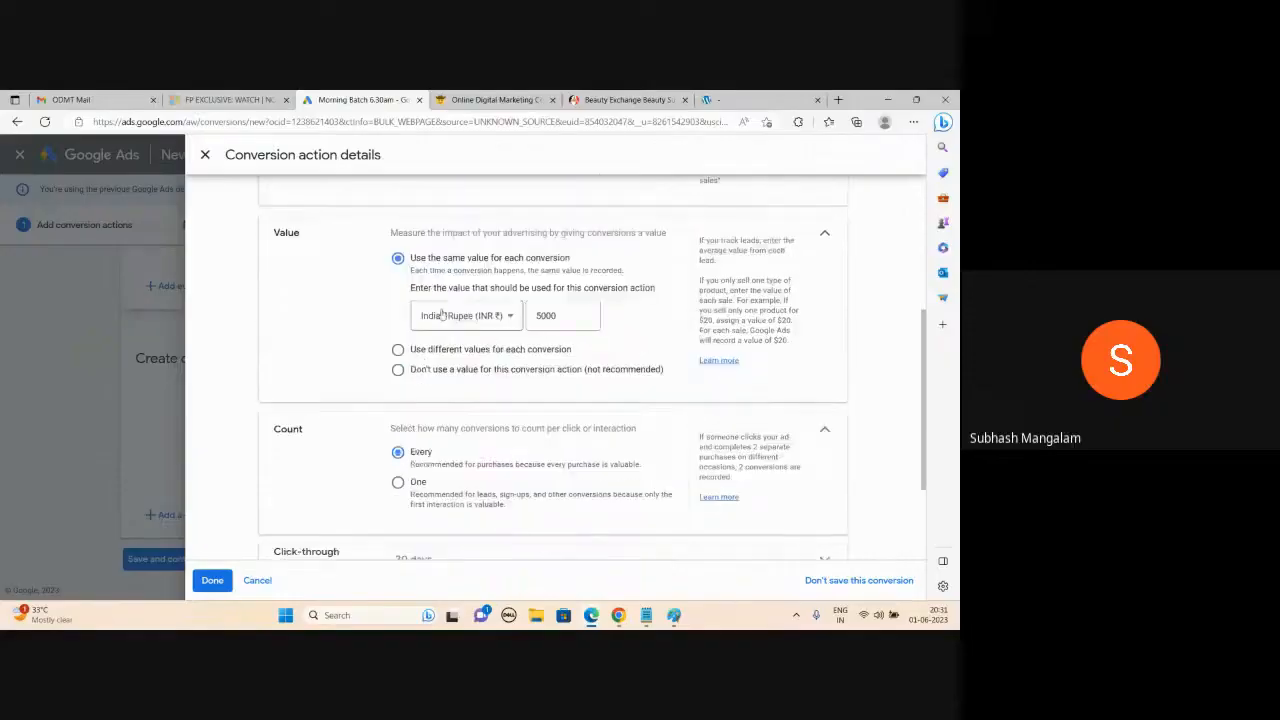
scroll(443, 314, down, 1)
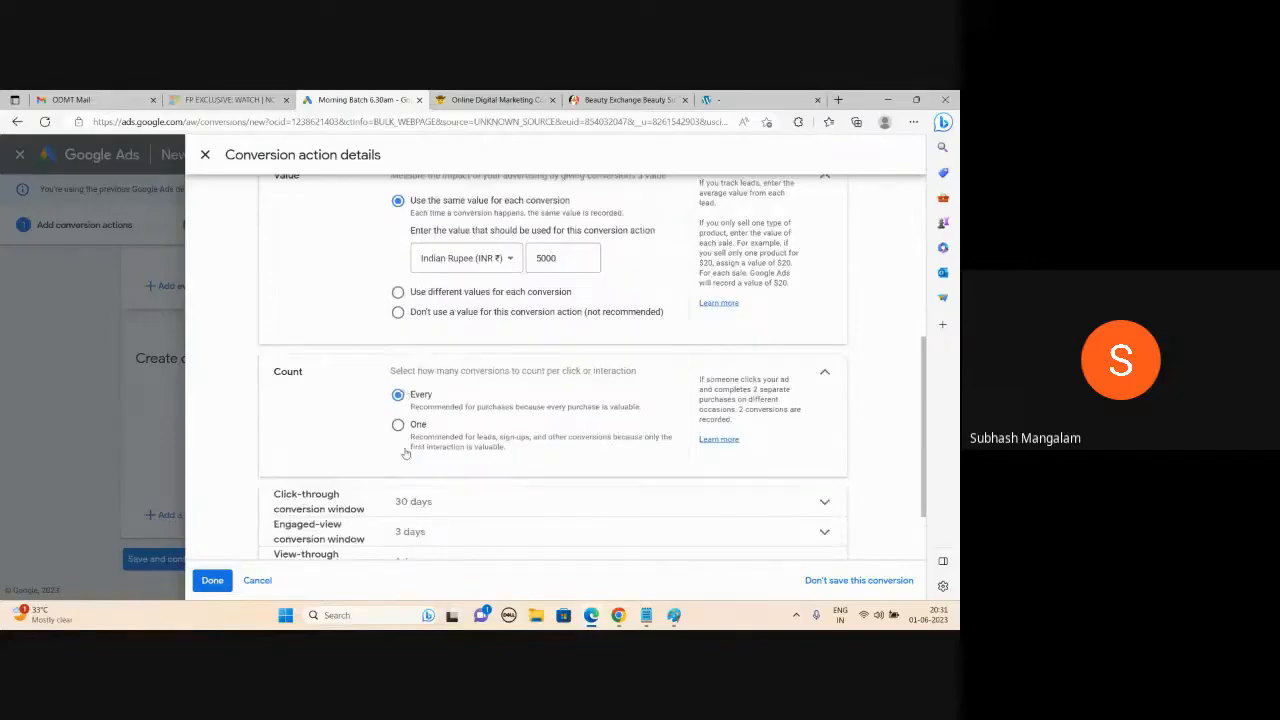
key(ctrl+Tab)
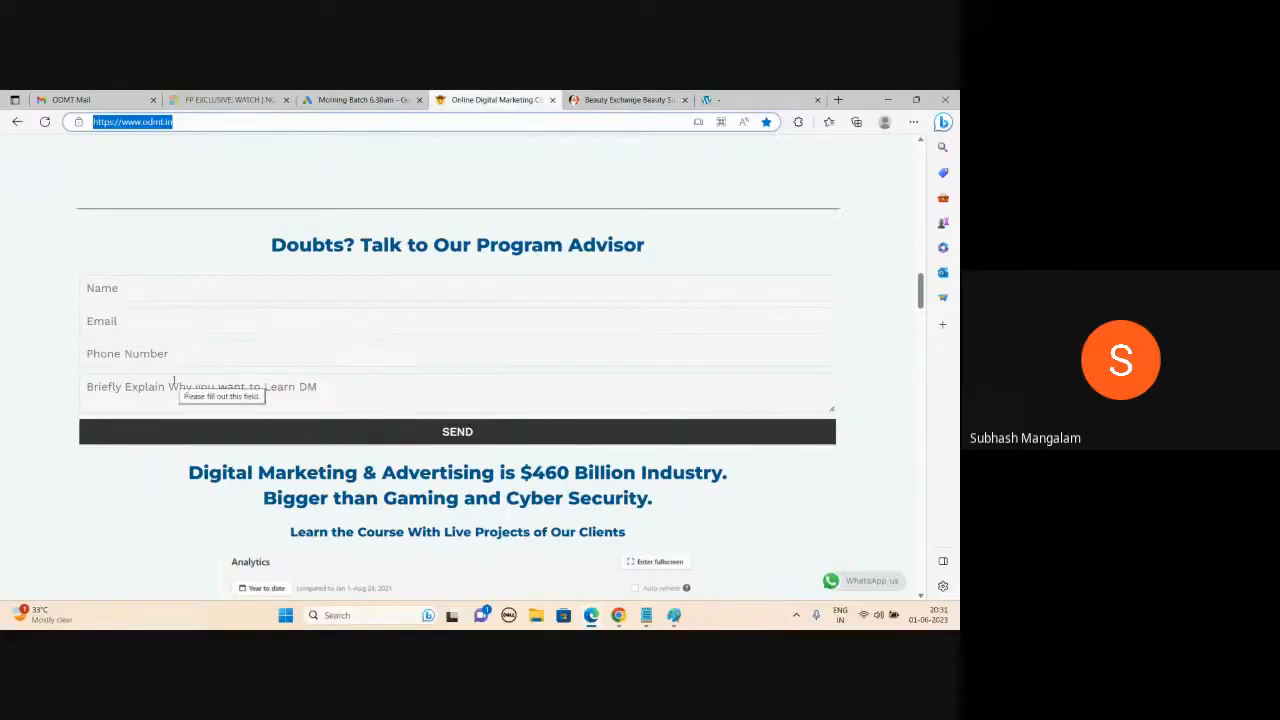
Back in Google Ads, set Count to 'One', then browse the Beauty Exchange store site.
click(337, 97)
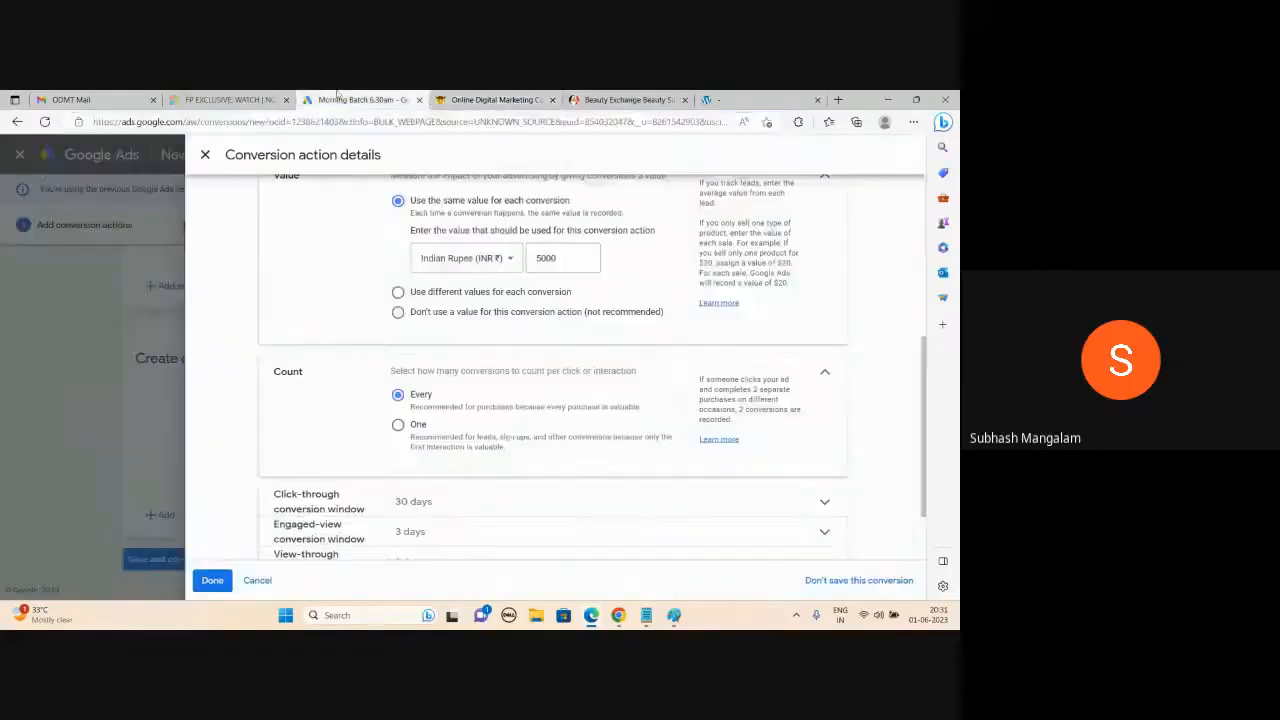
click(399, 425)
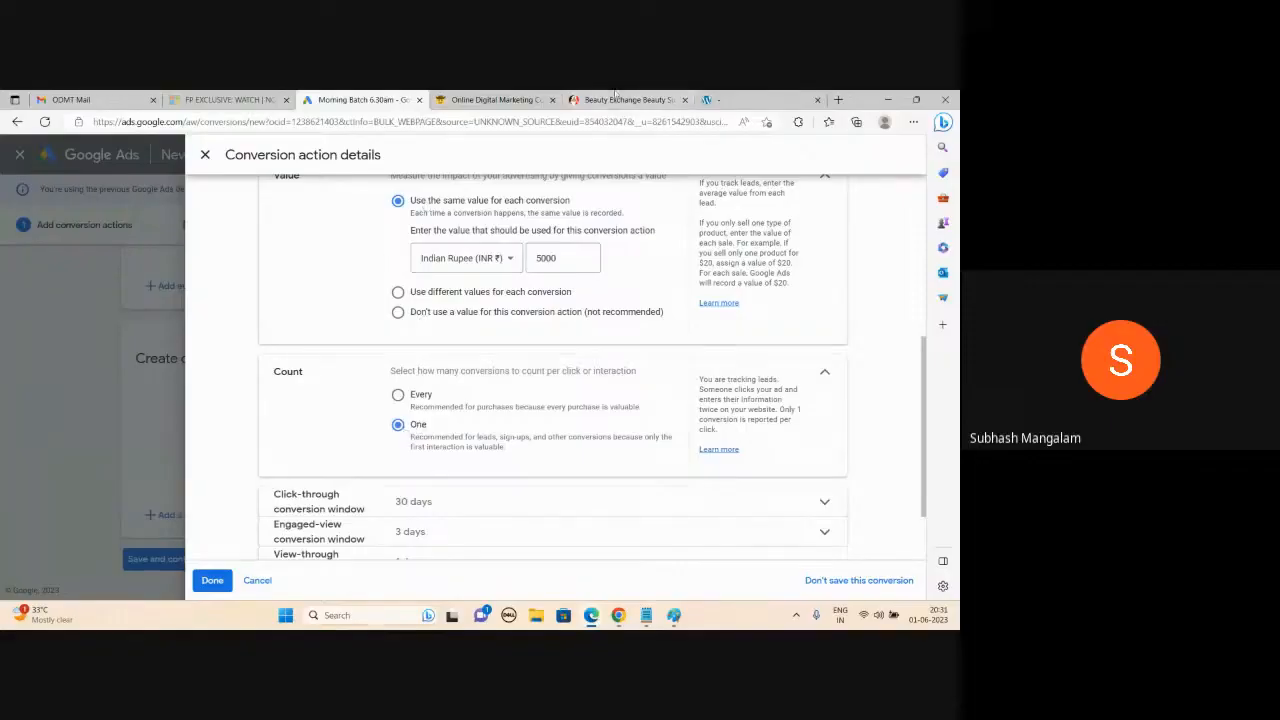
click(617, 99)
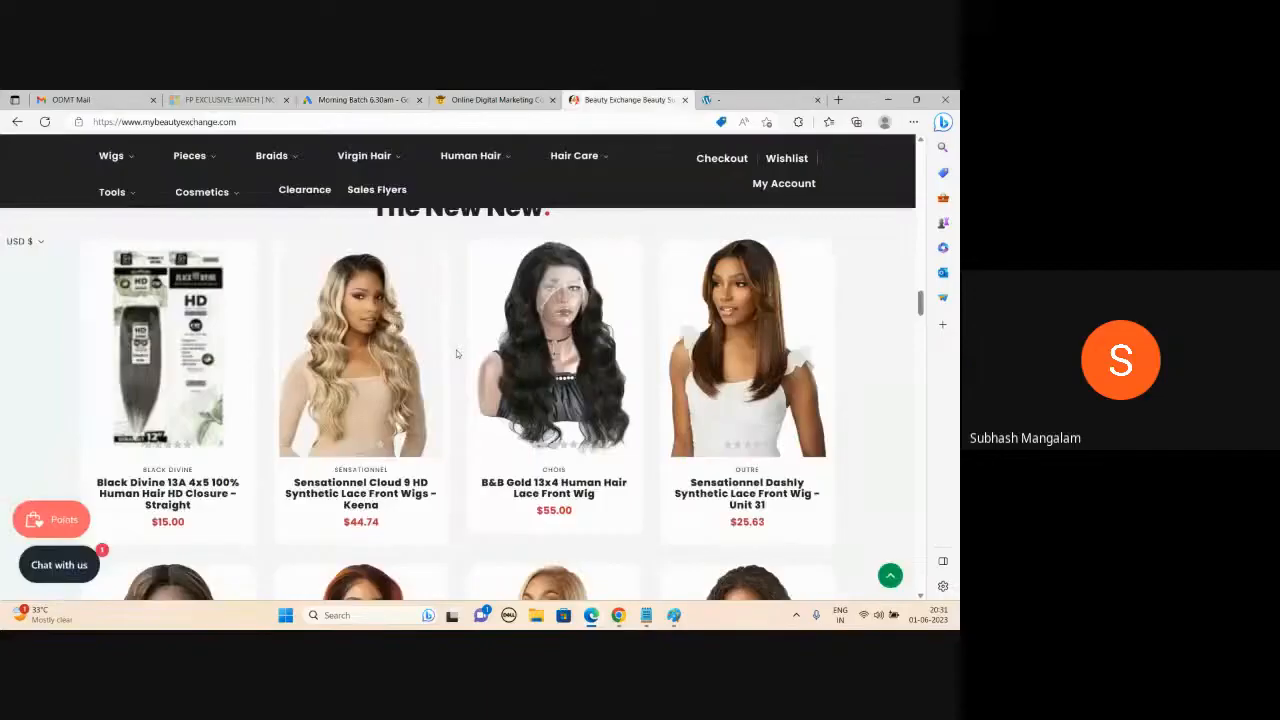
scroll(456, 353, down, 2)
scroll(456, 353, down, 1)
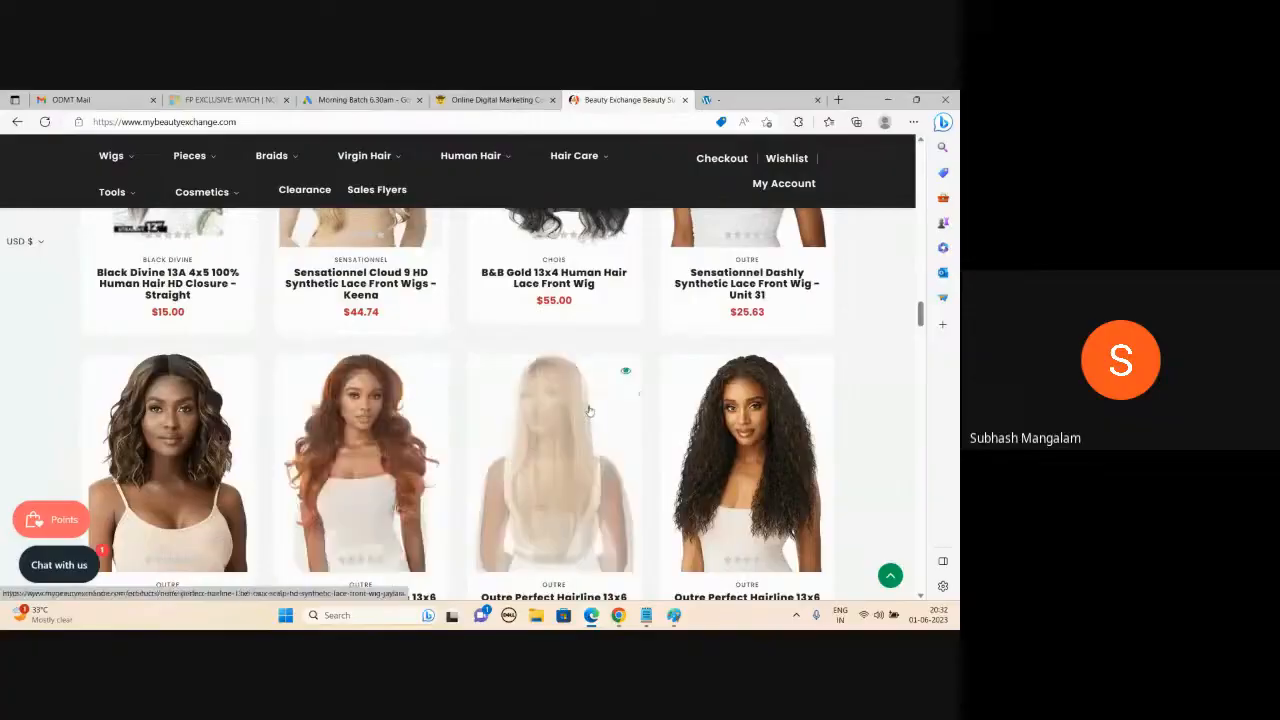
Return to the conversion details, try Count 'Every', then settle back on 'One'.
click(360, 99)
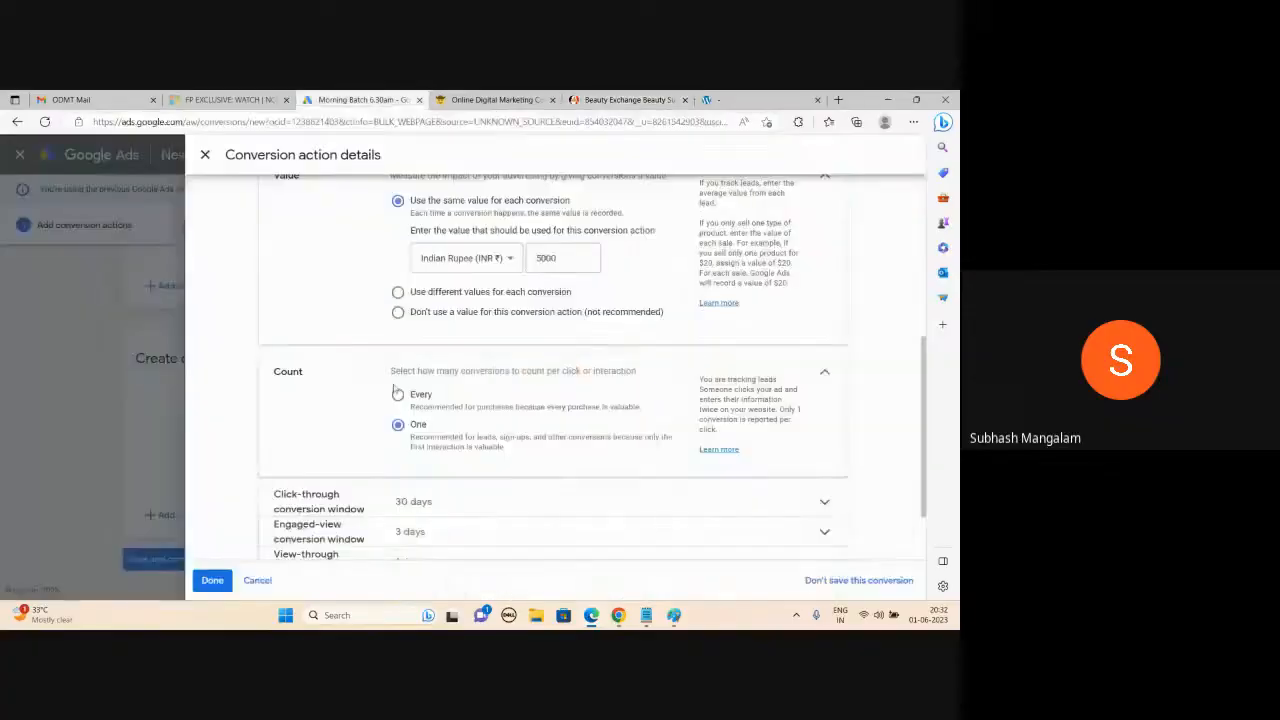
click(397, 393)
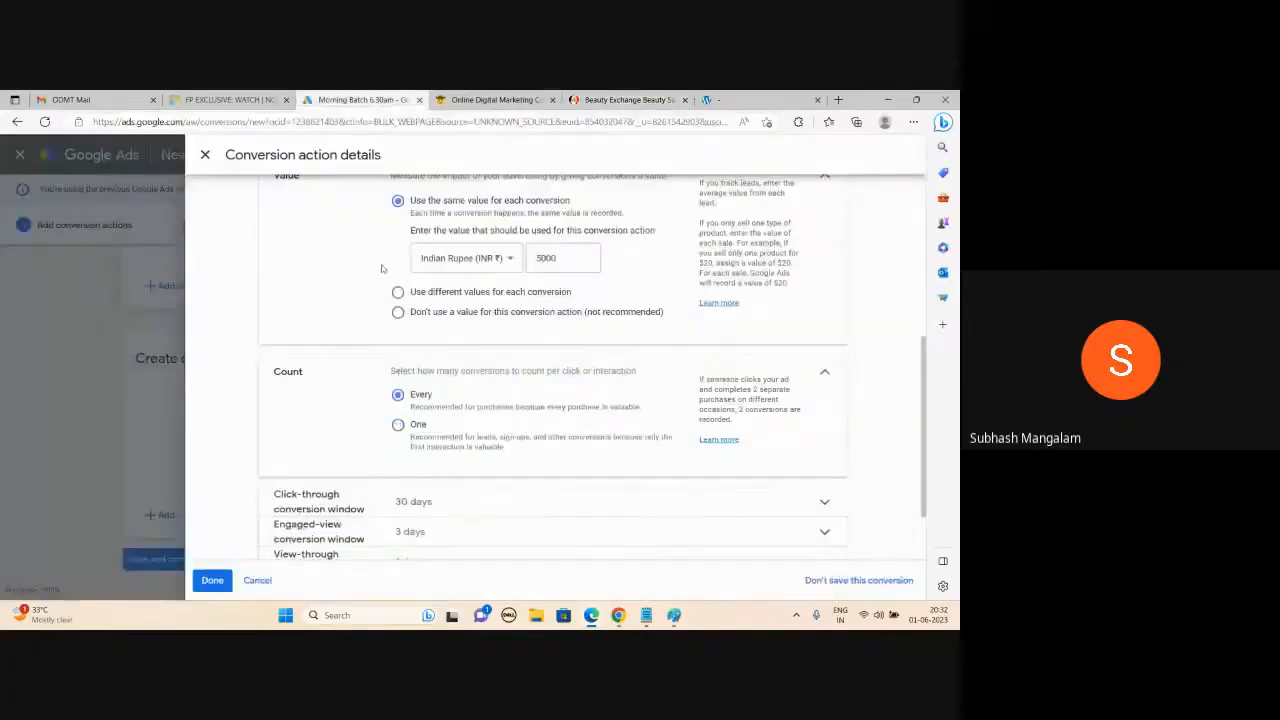
click(397, 424)
scroll(697, 357, up, 4)
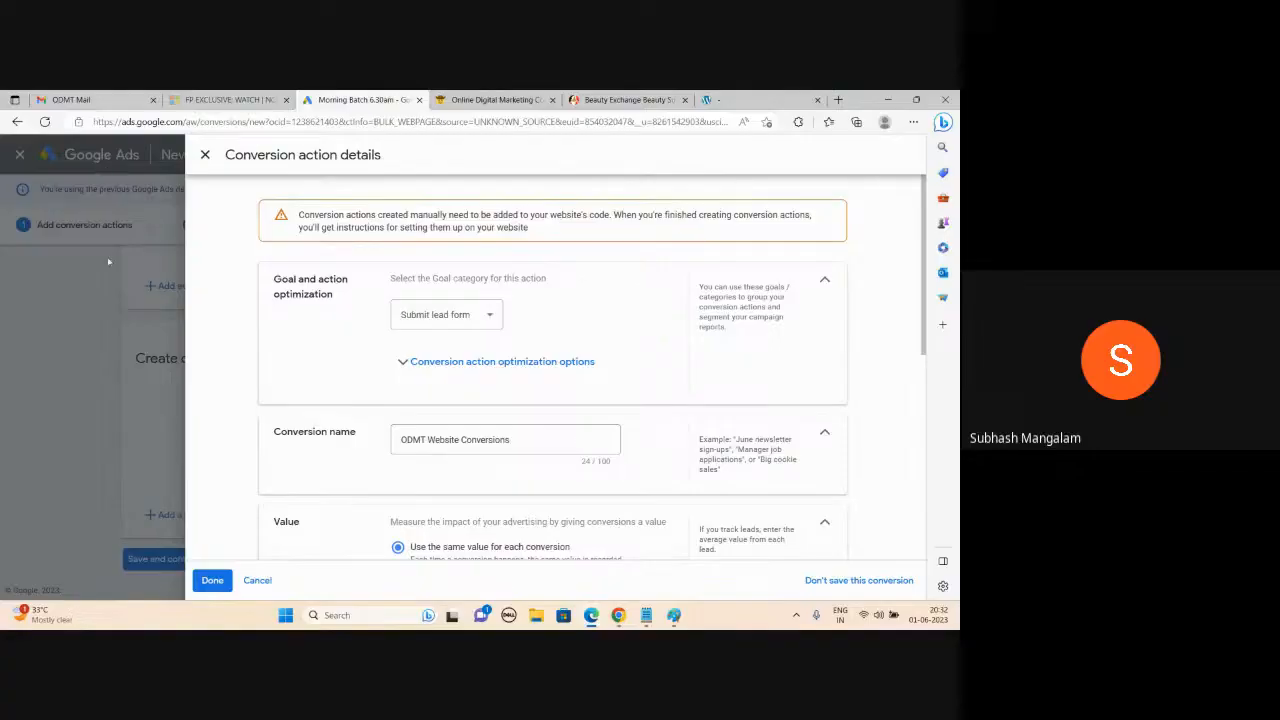
Keep the goal category as 'Submit lead form', review the remaining settings, and click Done.
click(491, 320)
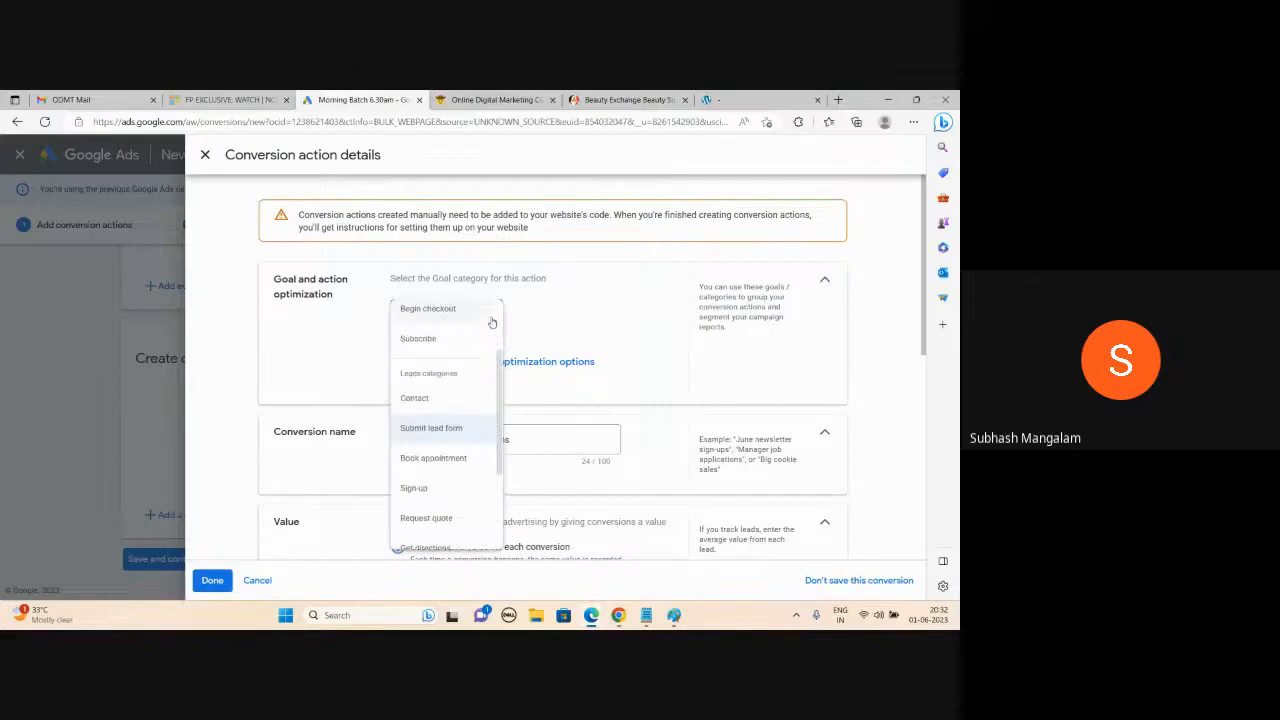
click(271, 351)
scroll(635, 283, down, 1)
scroll(635, 283, down, 1)
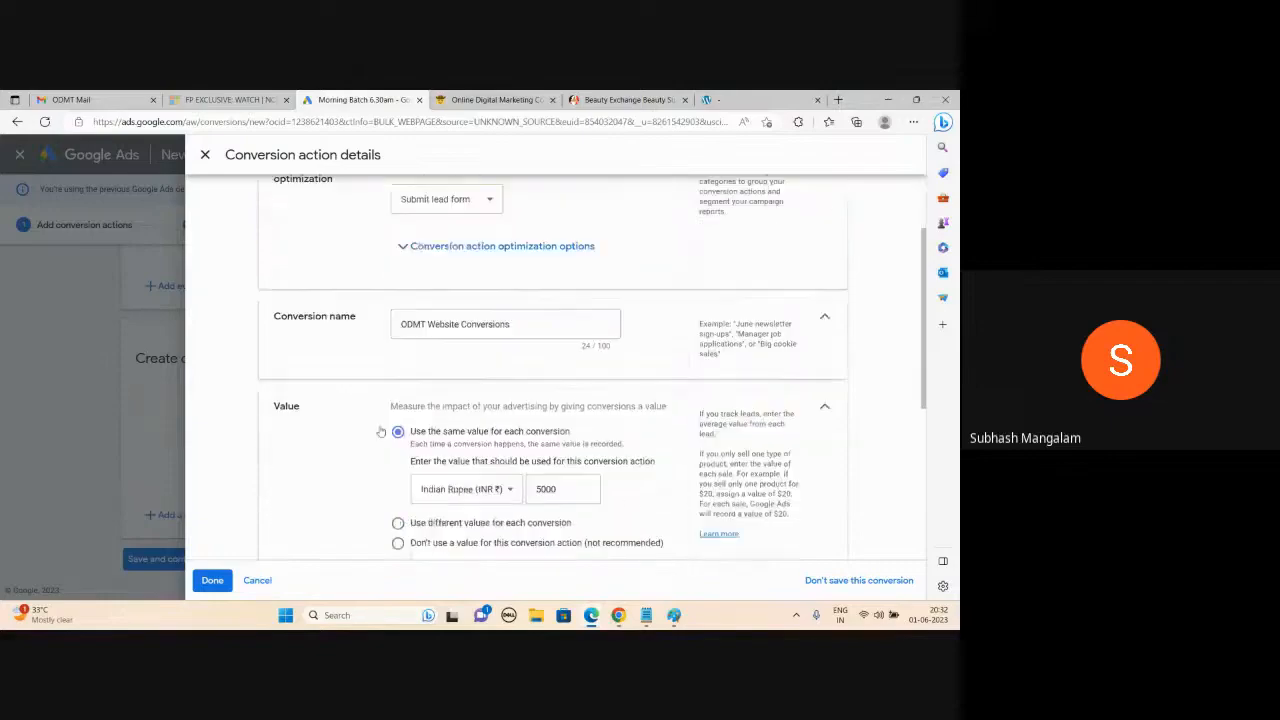
scroll(449, 447, down, 5)
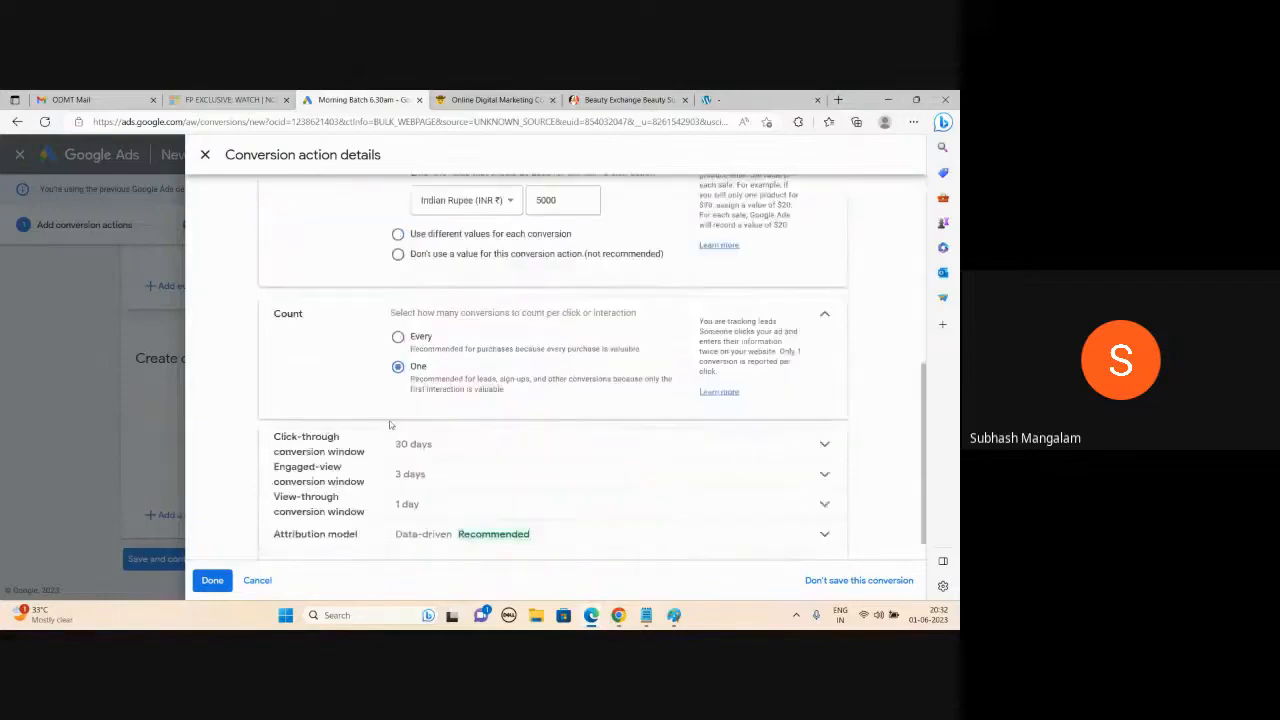
scroll(440, 410, down, 1)
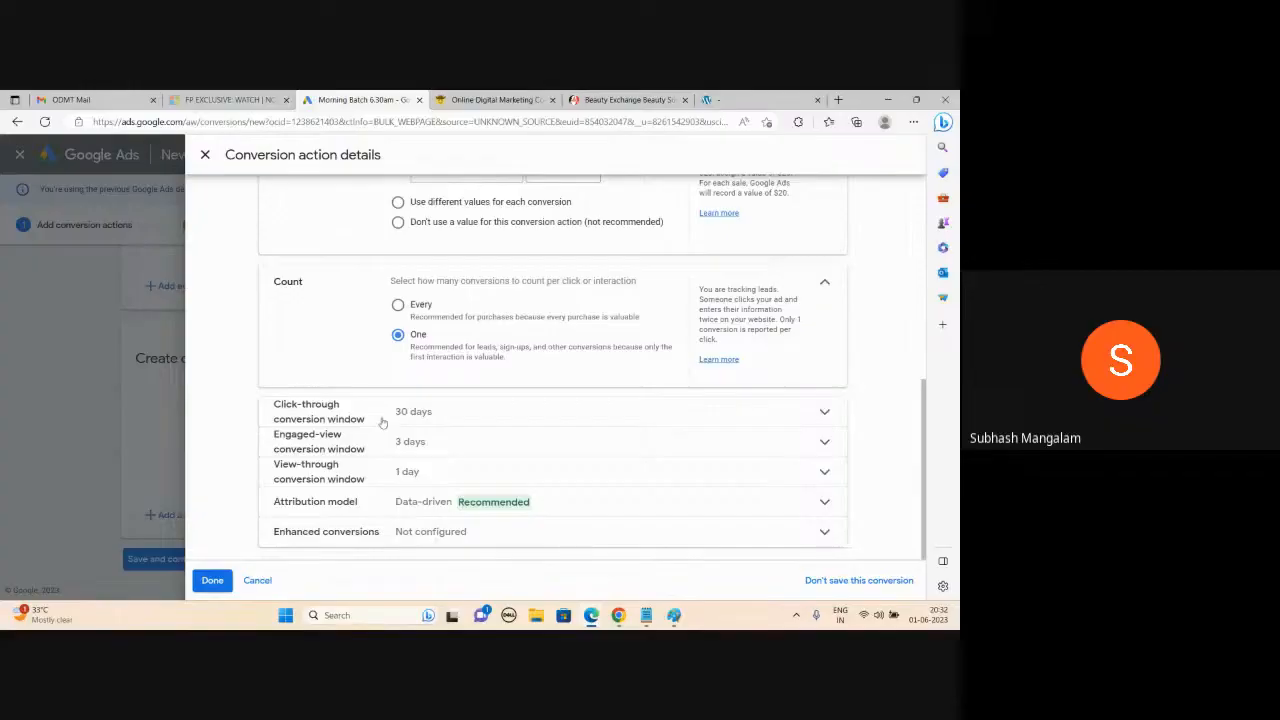
scroll(448, 403, up, 10)
scroll(448, 403, down, 10)
click(215, 580)
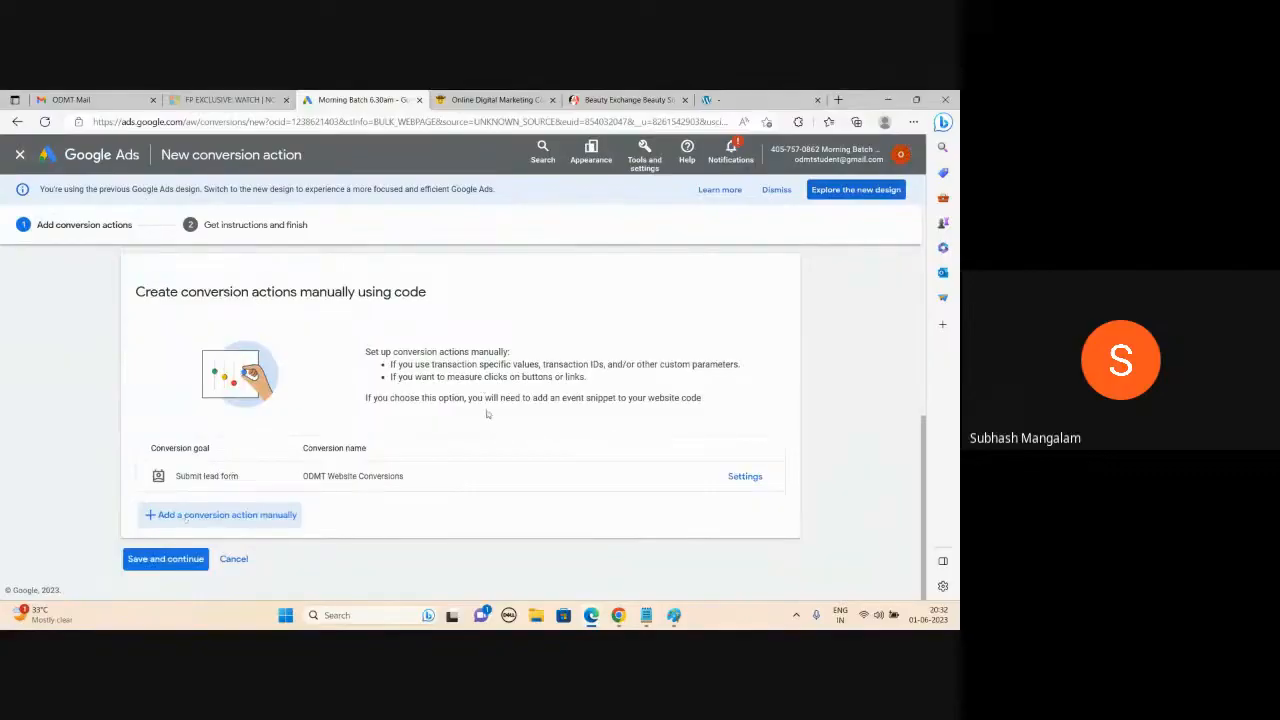
Recheck the ODMT Website Conversions settings, then 'Save and continue' to the tag instructions.
click(744, 477)
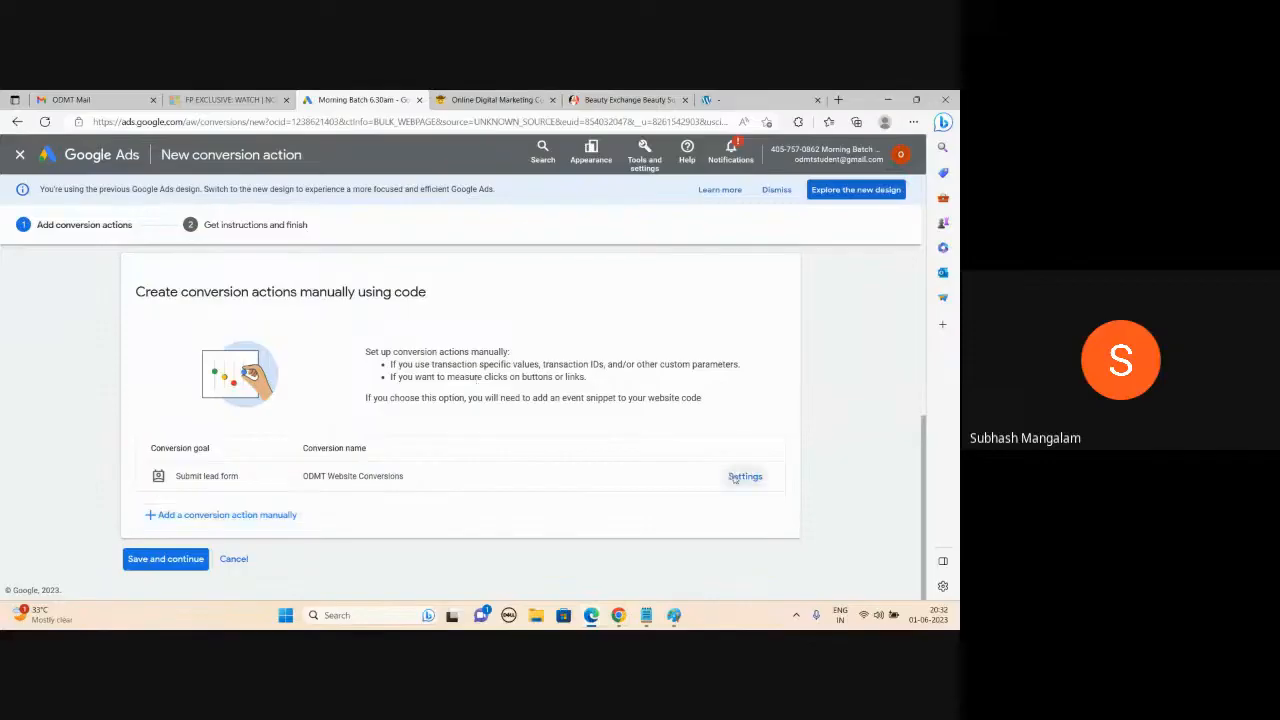
click(207, 157)
click(165, 560)
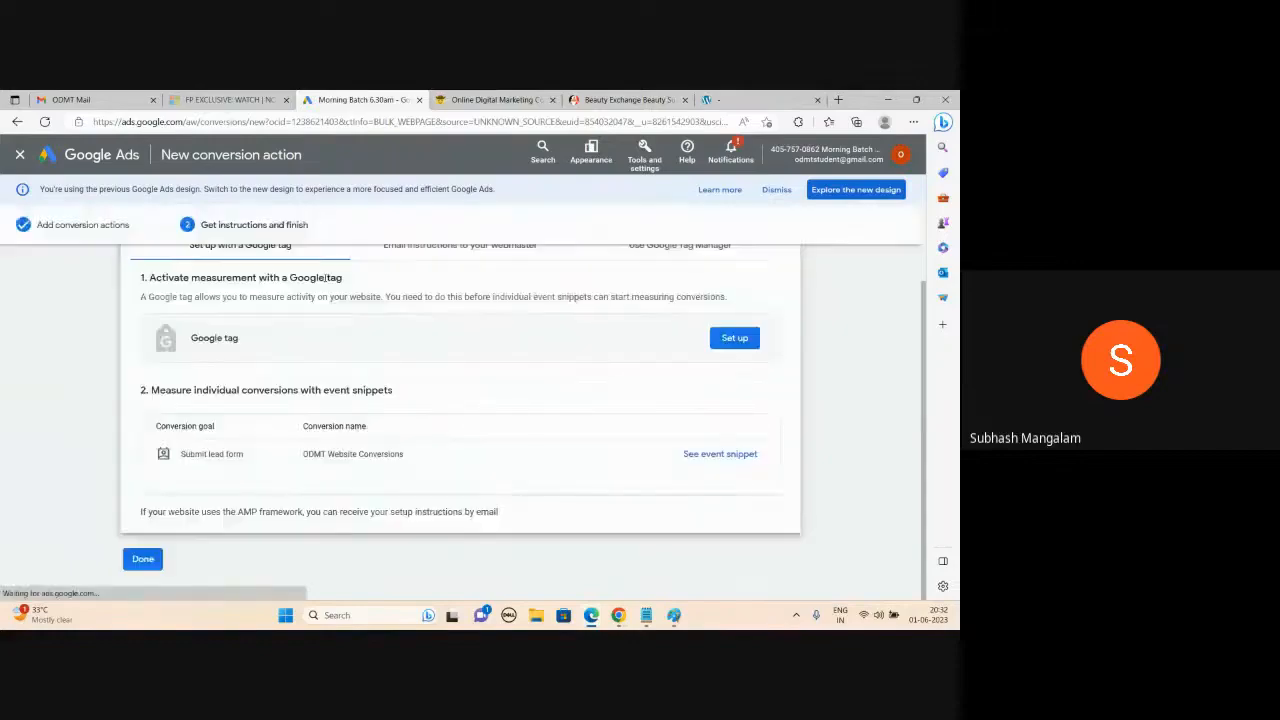
scroll(332, 422, down, 1)
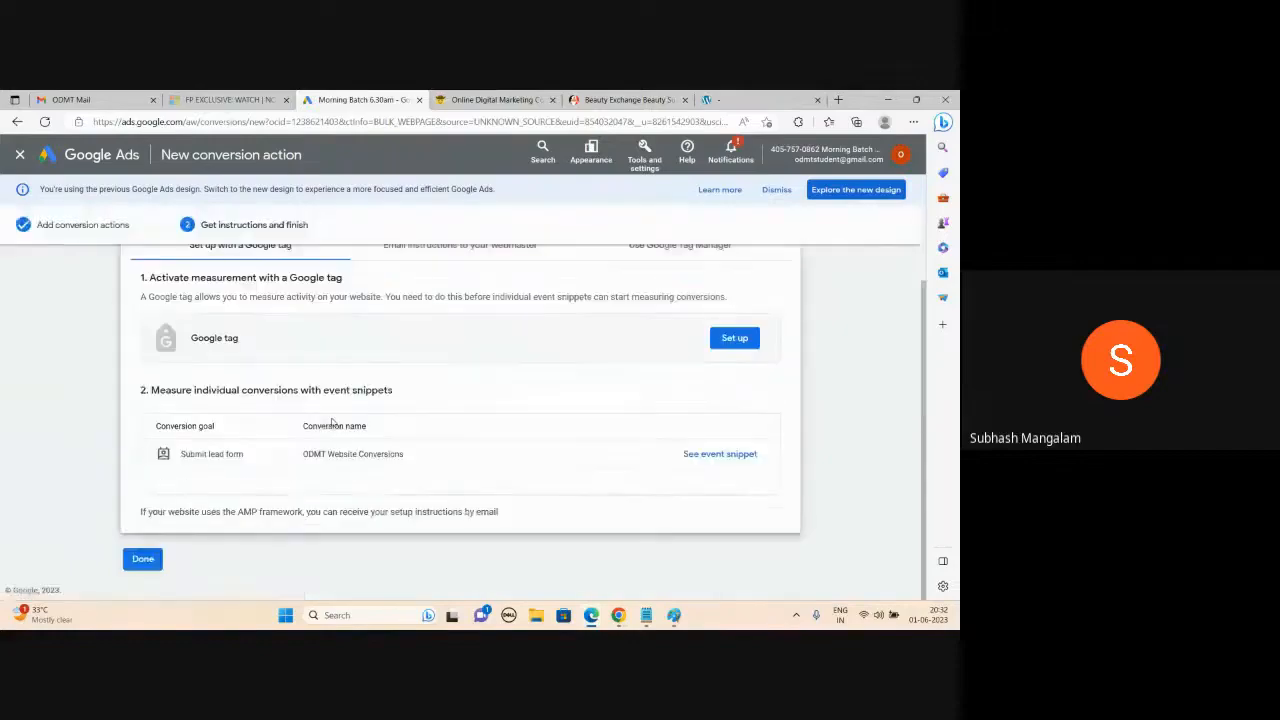
scroll(352, 453, up, 1)
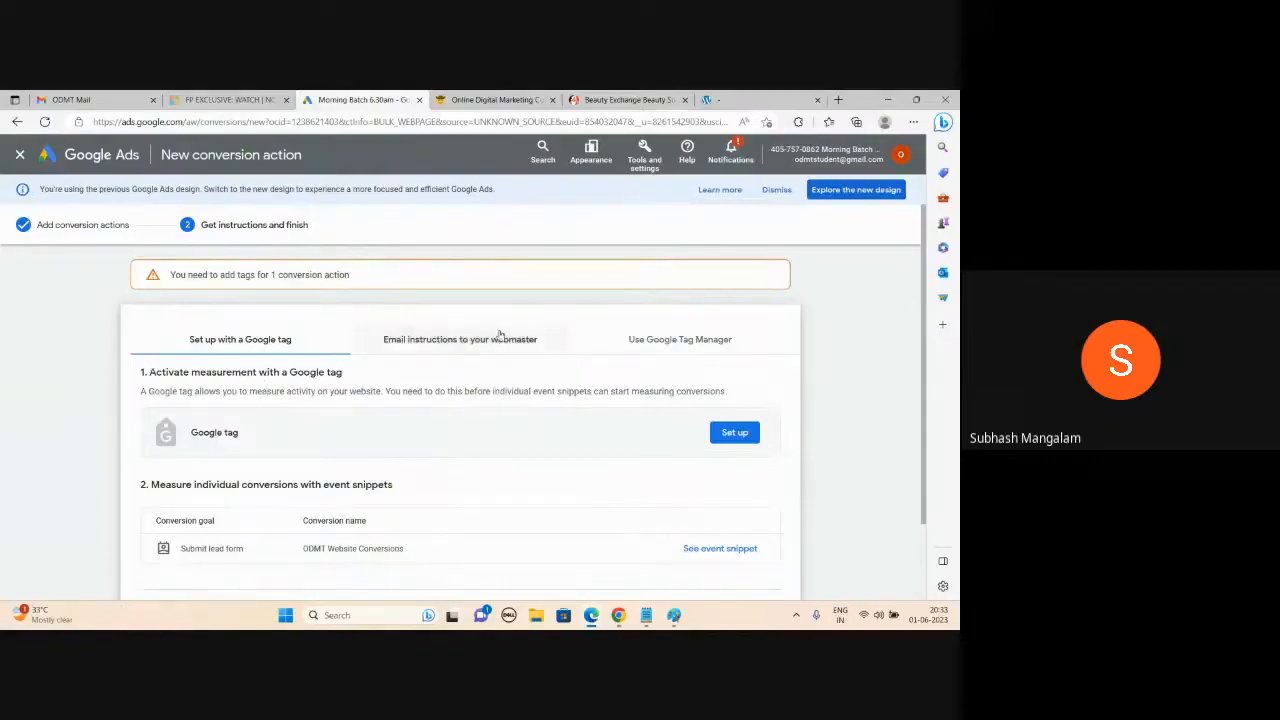
Compare the webmaster-email and Google Tag Manager options, then return to 'Set up with a Google tag'.
click(447, 341)
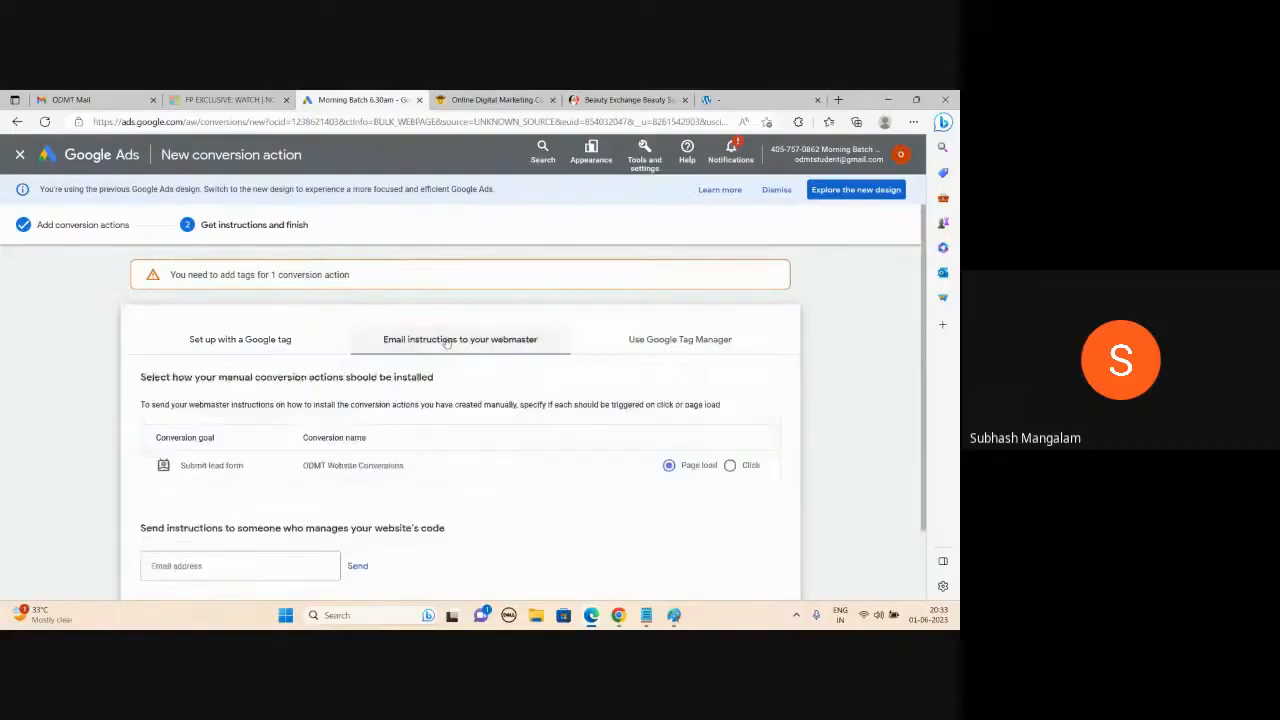
click(670, 343)
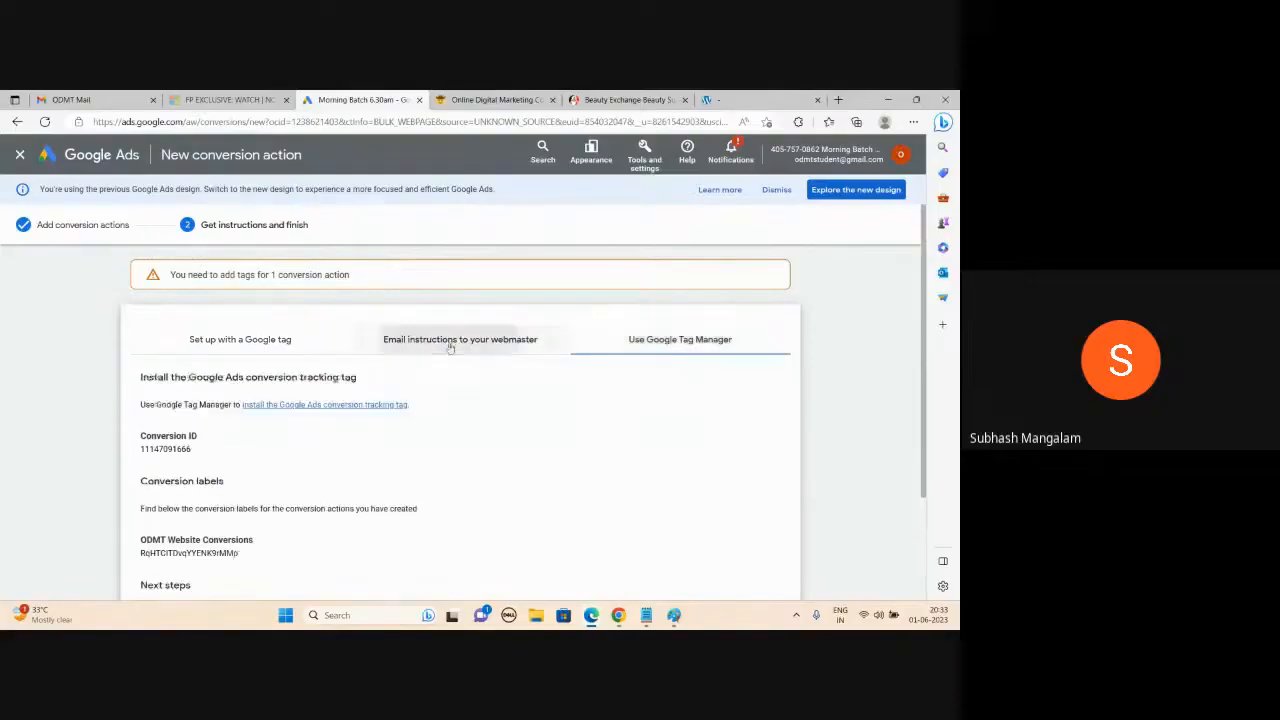
click(238, 342)
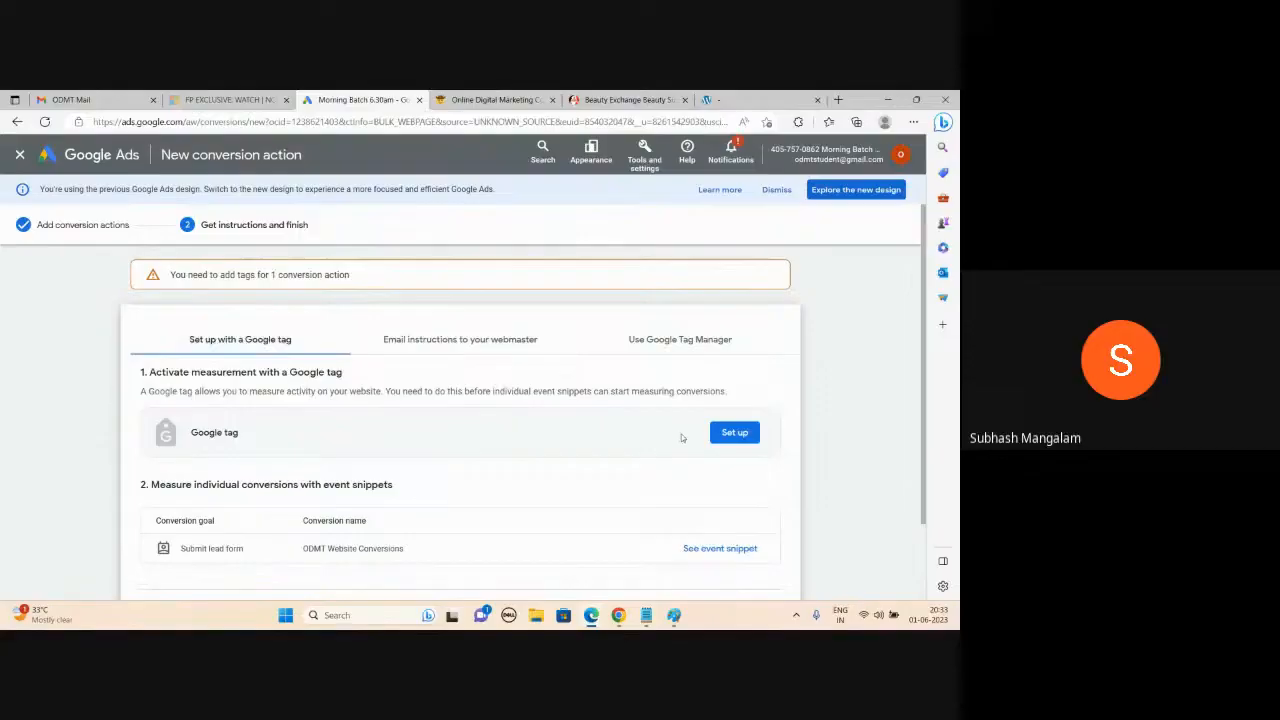
scroll(682, 437, down, 1)
Copy the manual-install Google tag code and switch to the ODMT website tab.
click(736, 365)
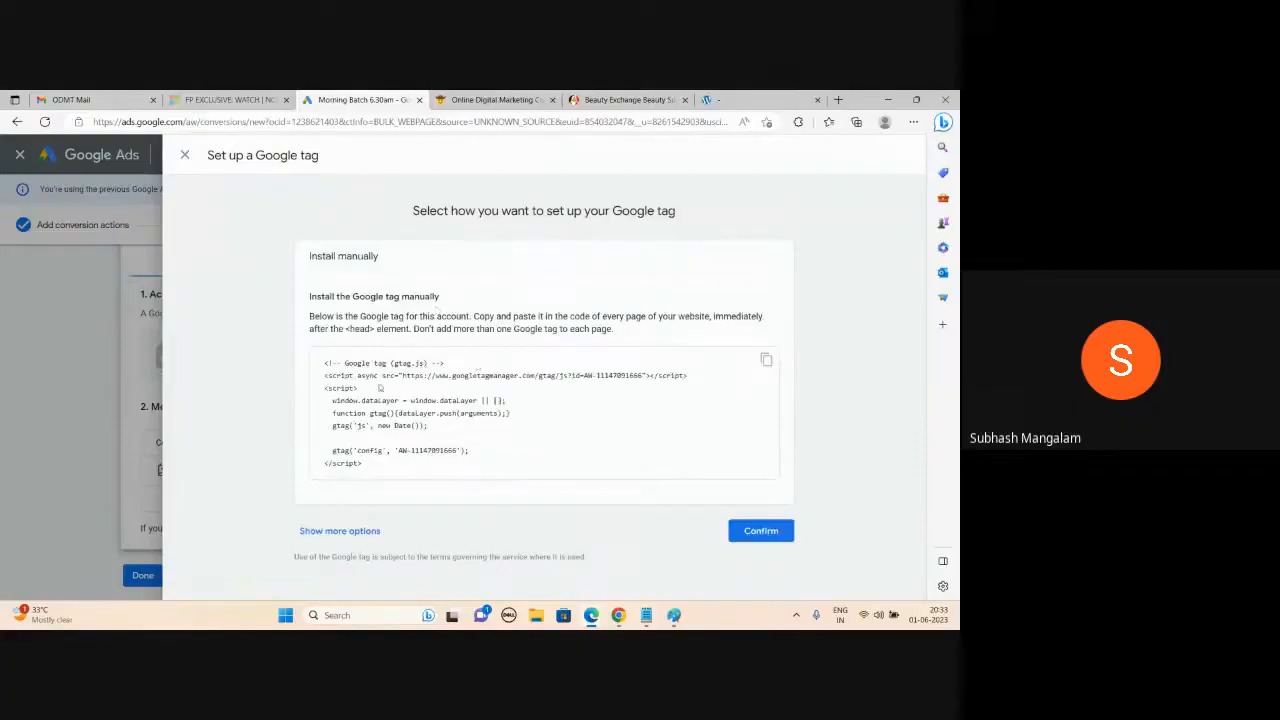
click(765, 361)
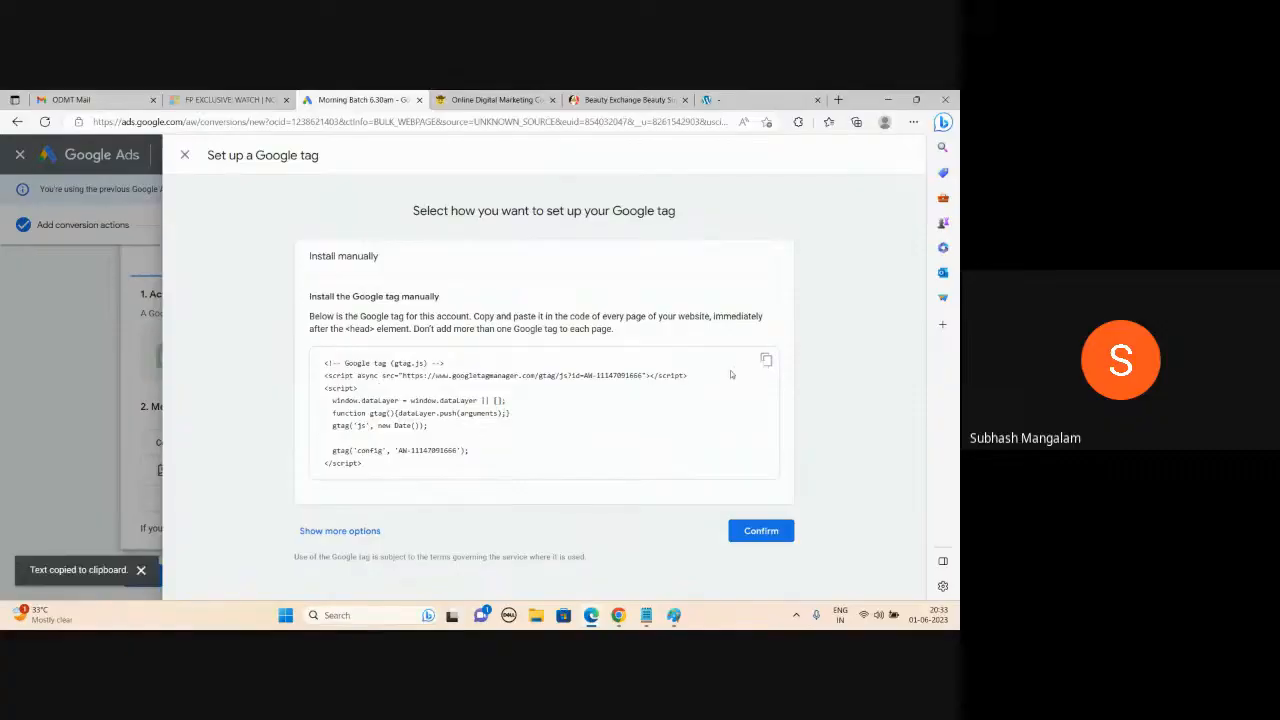
mouse_move(591, 617)
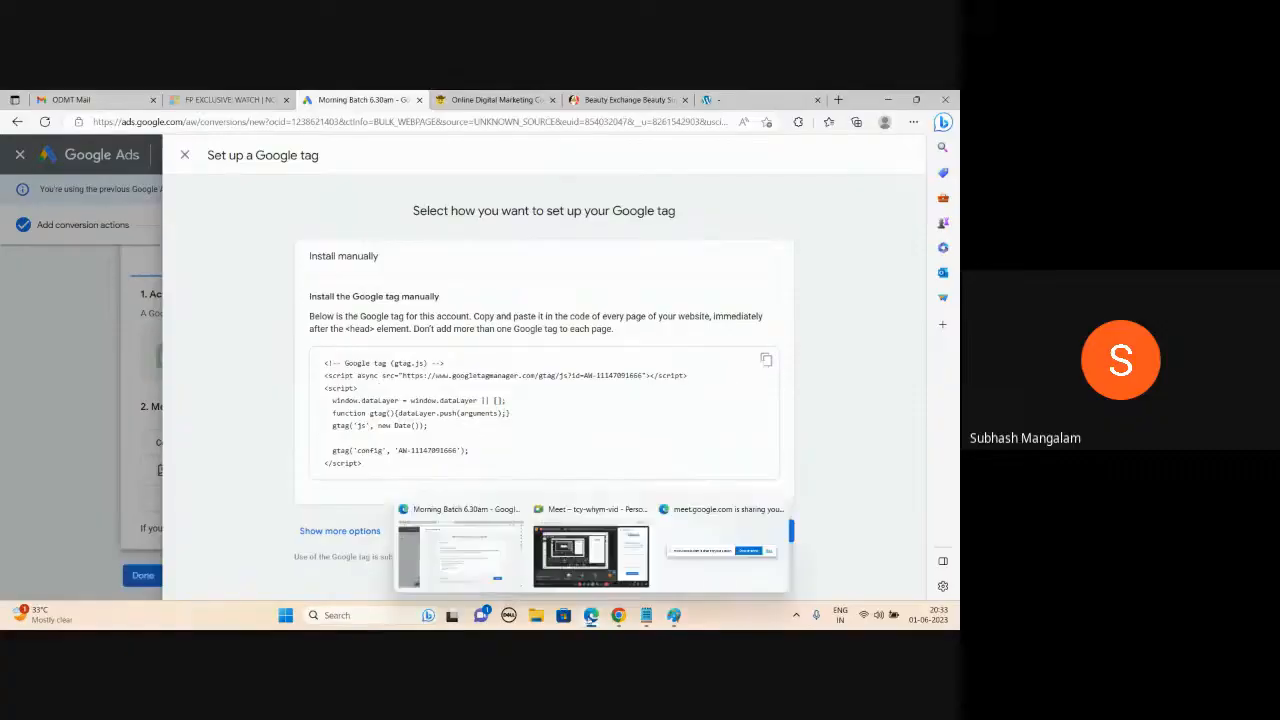
click(495, 99)
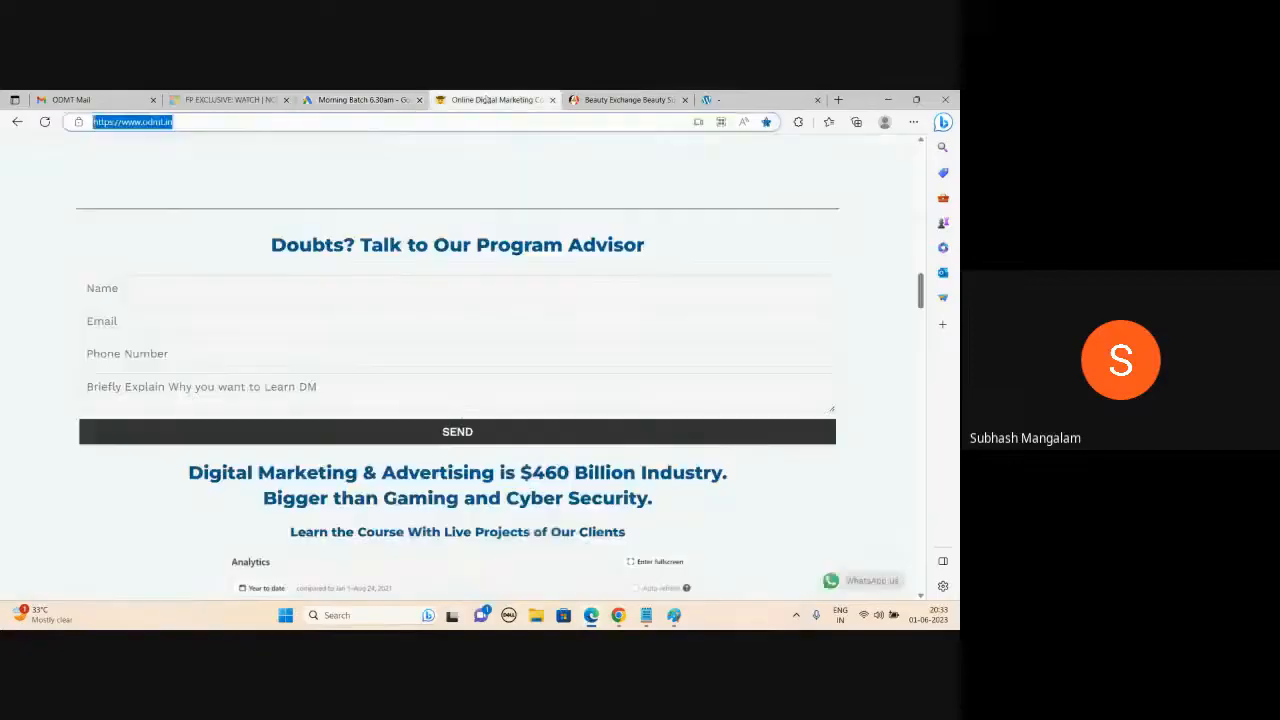
Open the dastagiri.candidclicks.co site from the address bar.
click(740, 99)
click(237, 121)
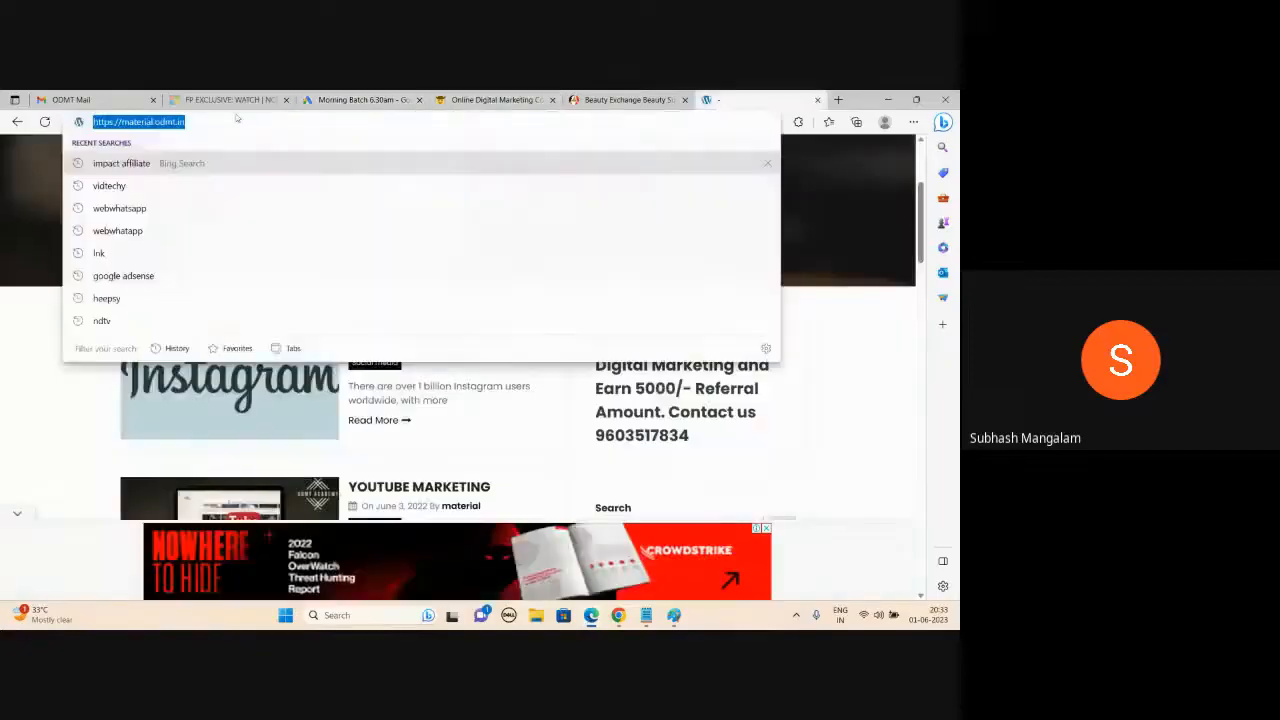
text(odmt)
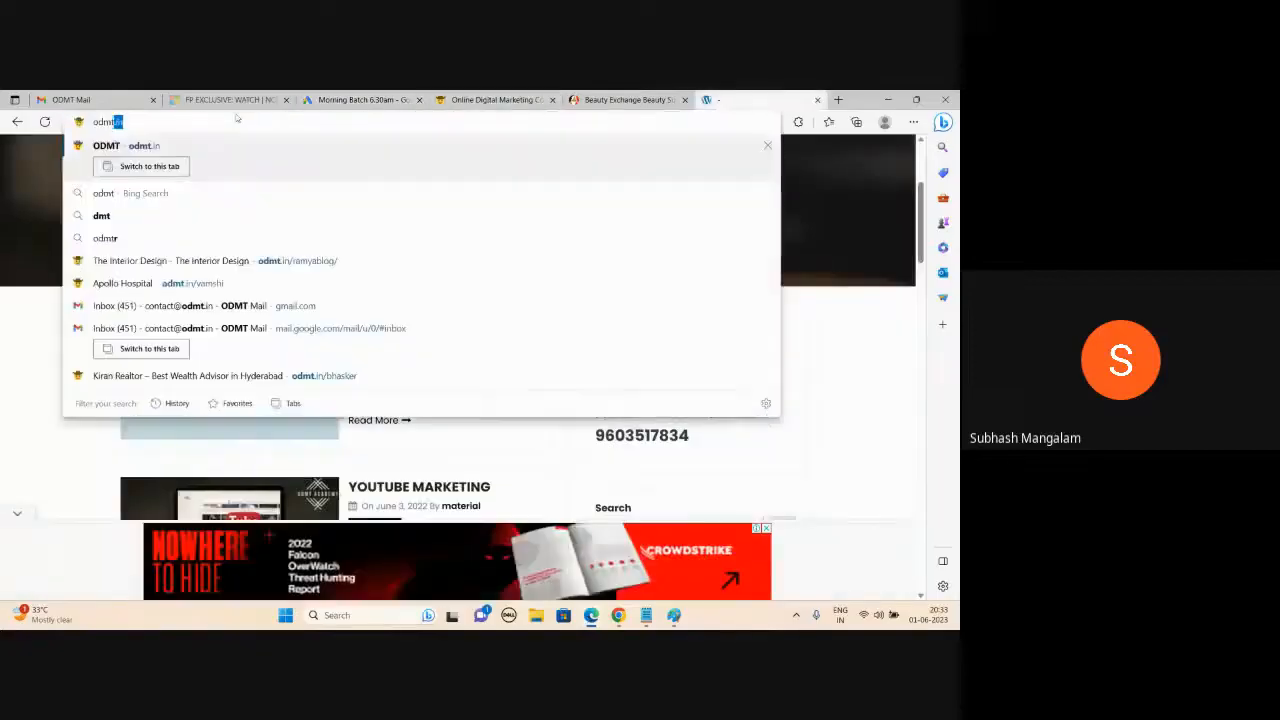
key(BackSpace)
key(BackSpace)
key(BackSpace)
key(BackSpace)
key(BackSpace)
text(das)
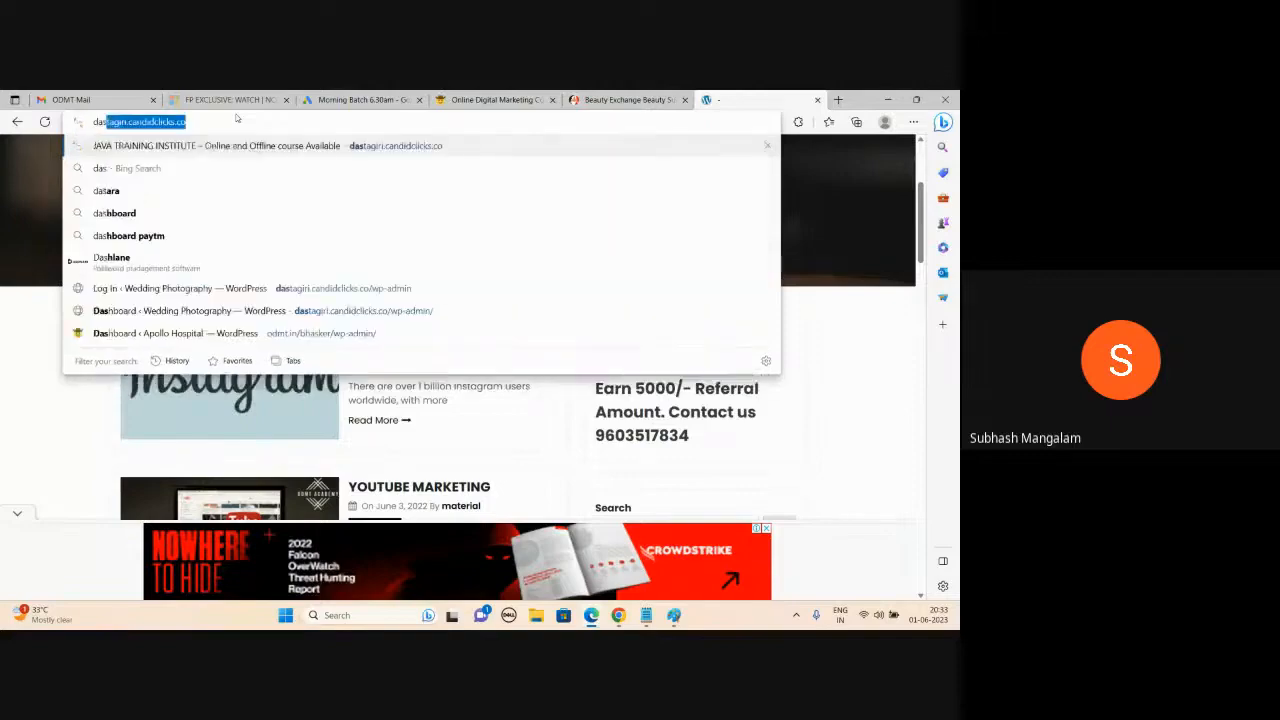
key(Return)
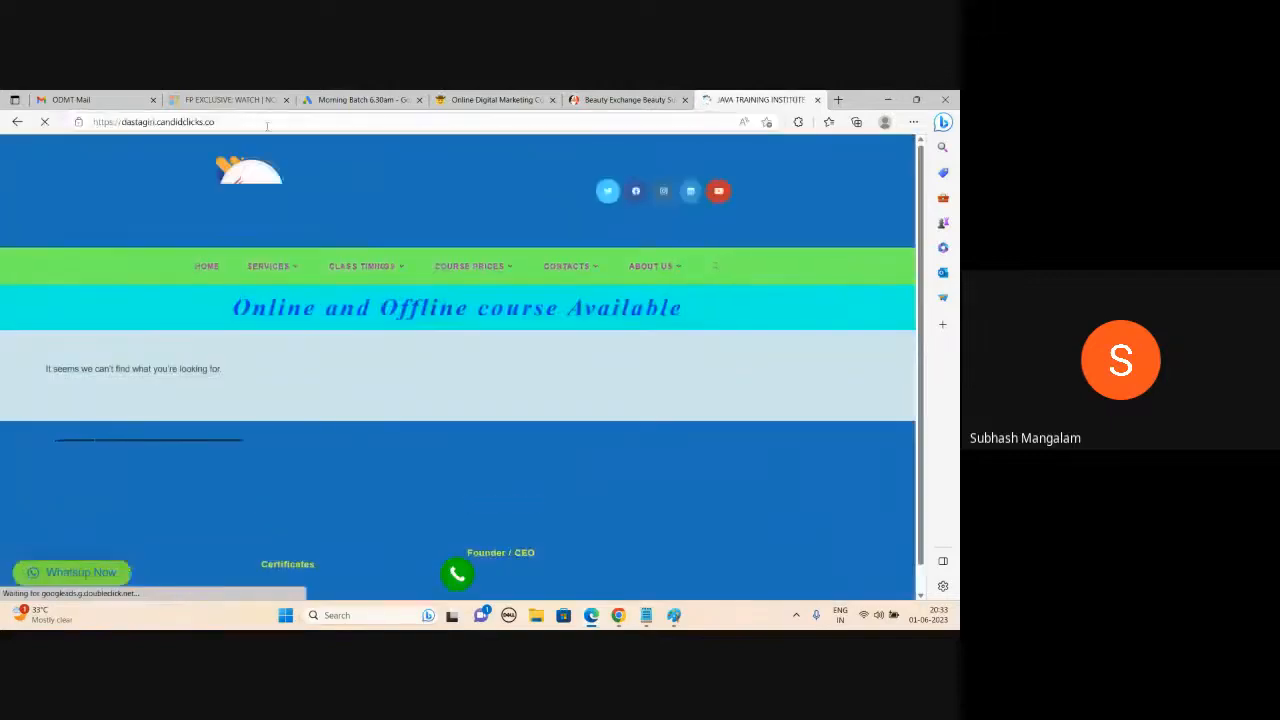
Append wp-admin to the site address to load the WordPress login page.
click(267, 125)
click(268, 124)
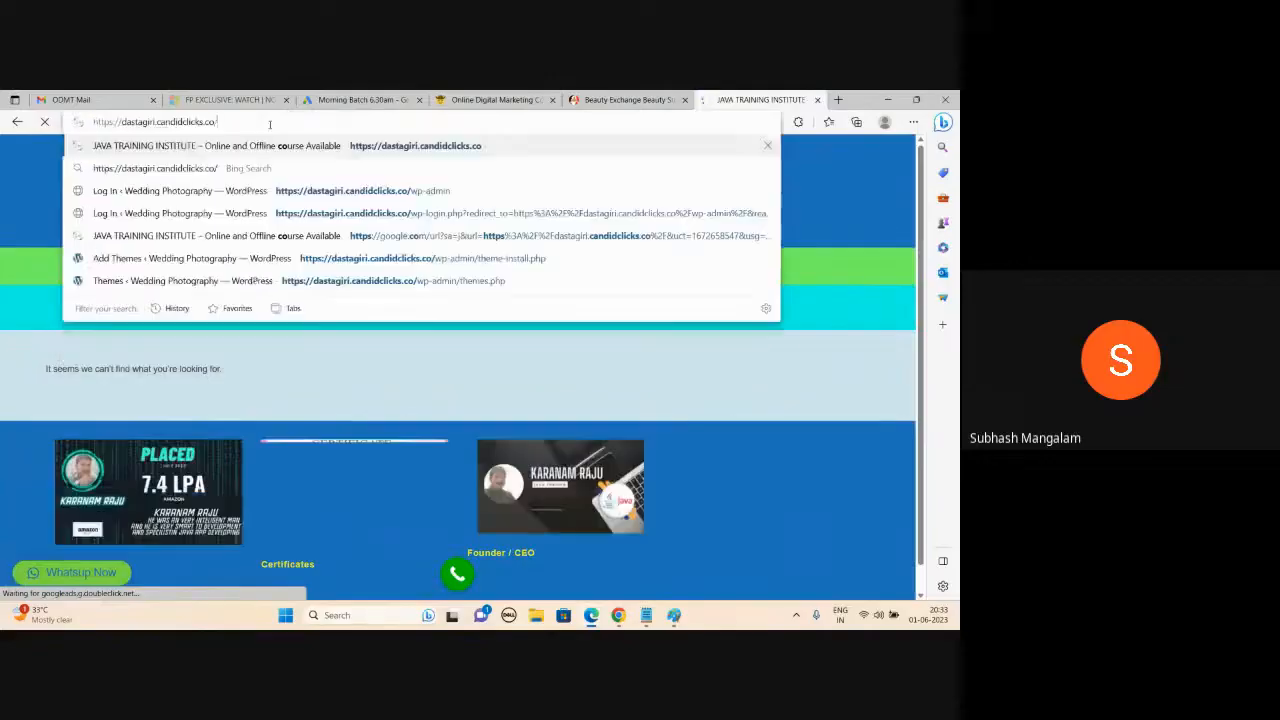
text(wp-admin)
key(Return)
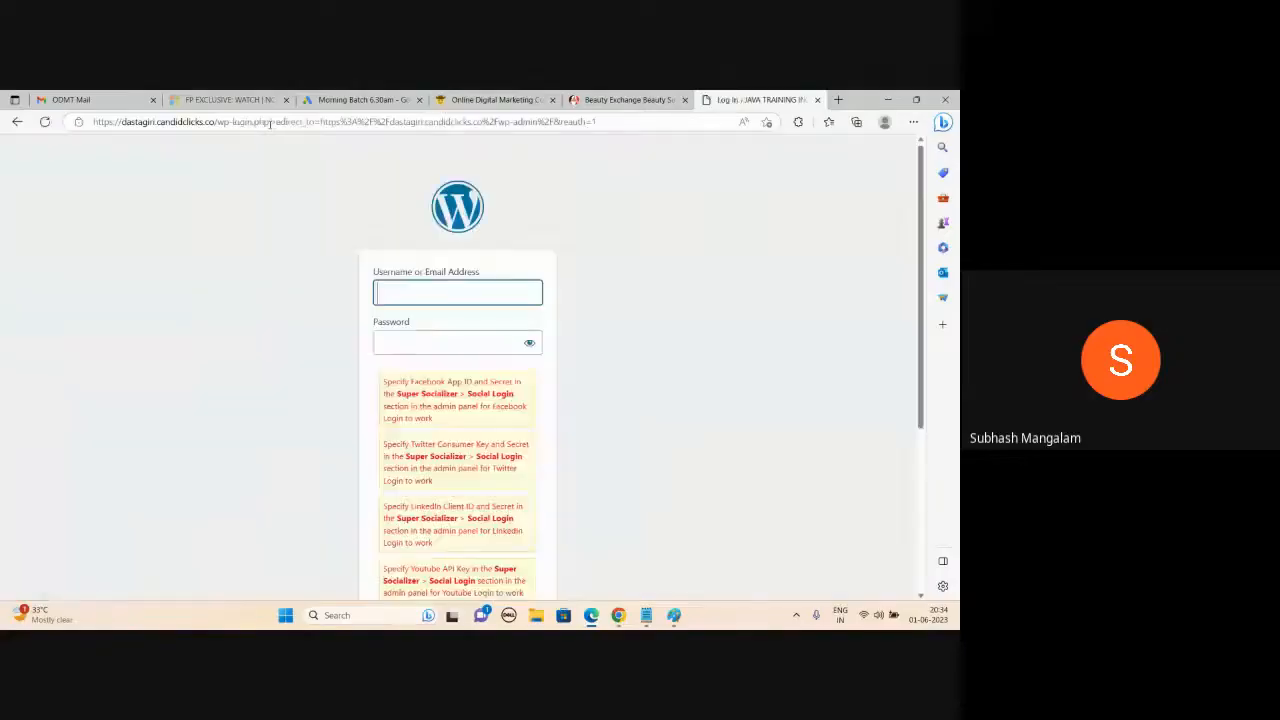
click(269, 123)
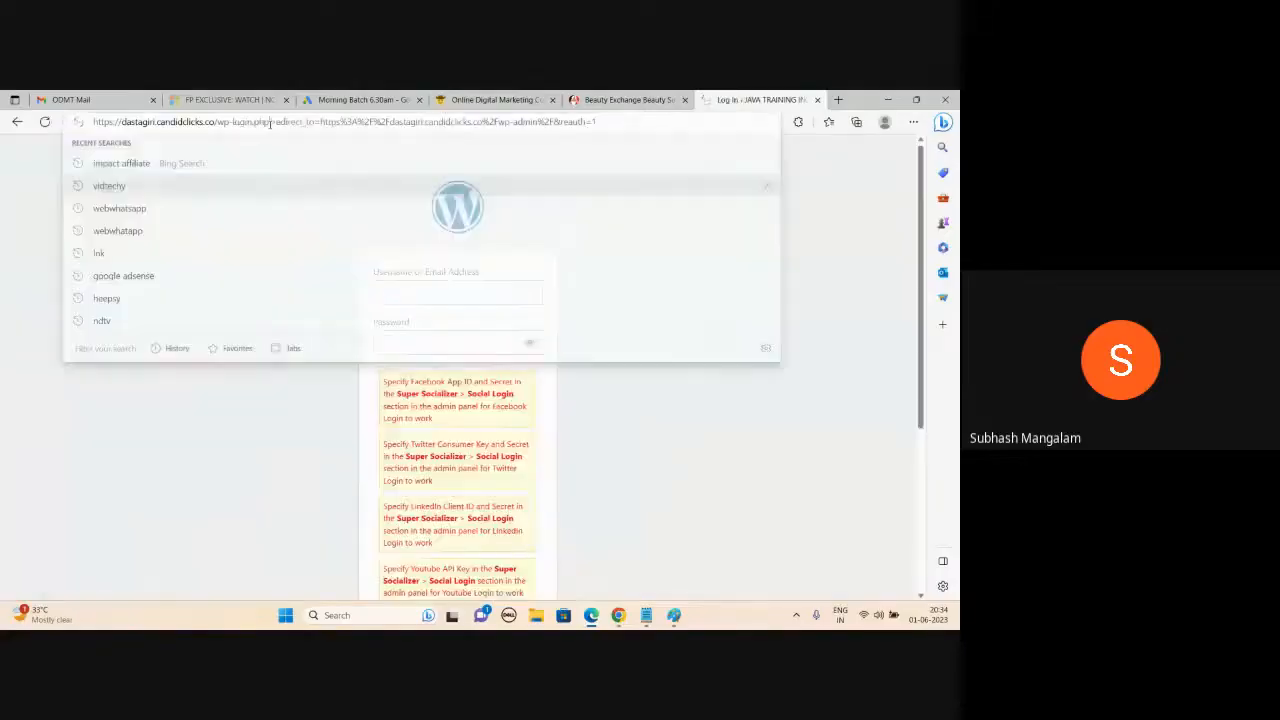
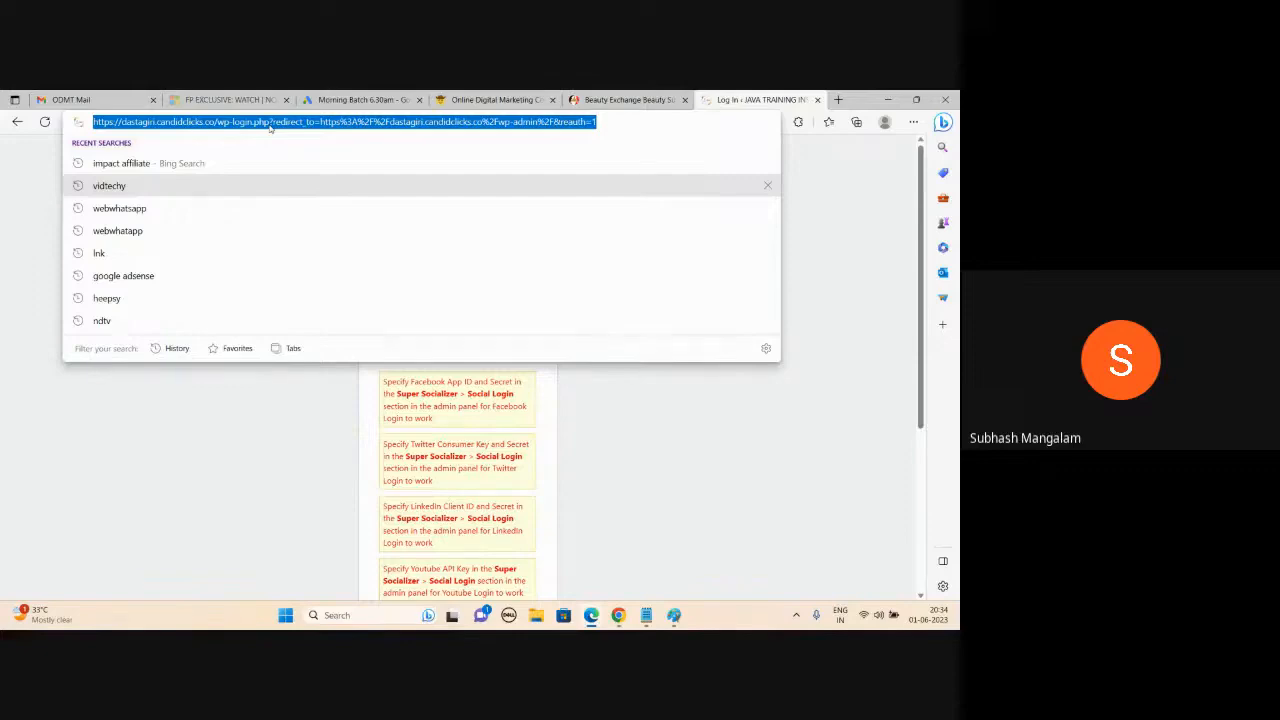
Try loading the odmt.in/bhasker site address.
text(lat)
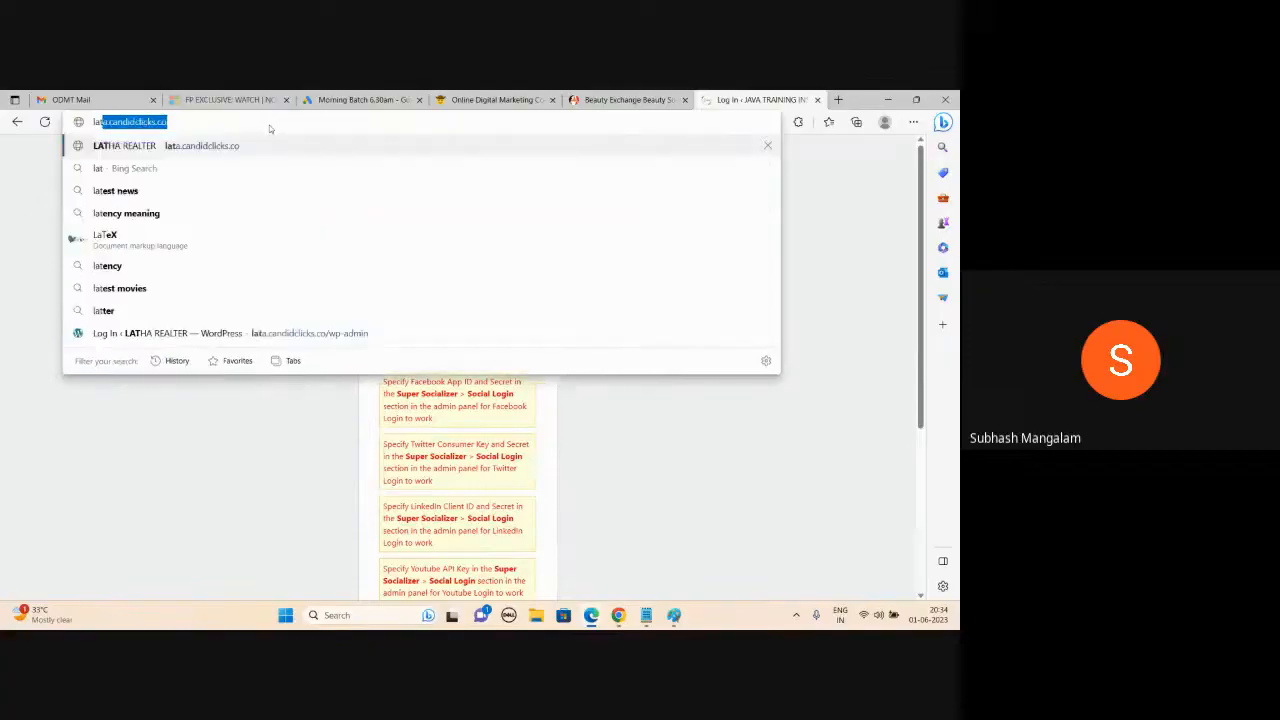
key(BackSpace)
key(BackSpace)
key(BackSpace)
key(BackSpace)
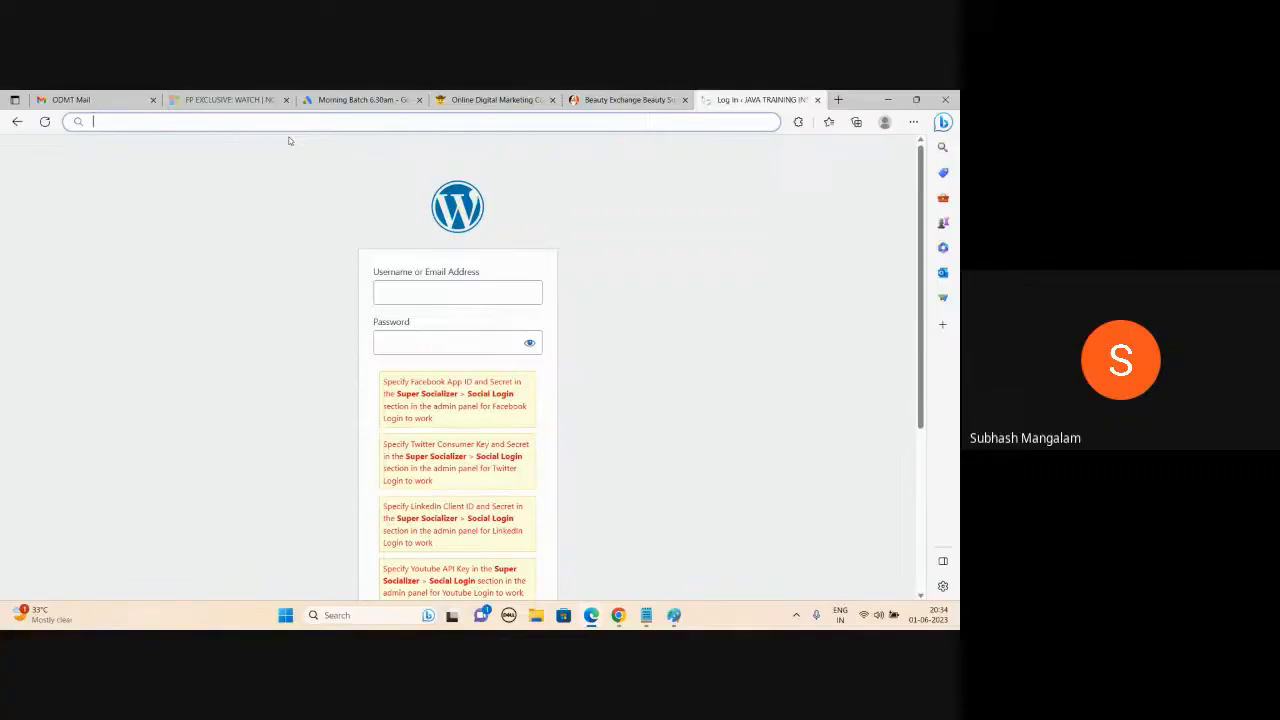
text(odmt.in/)
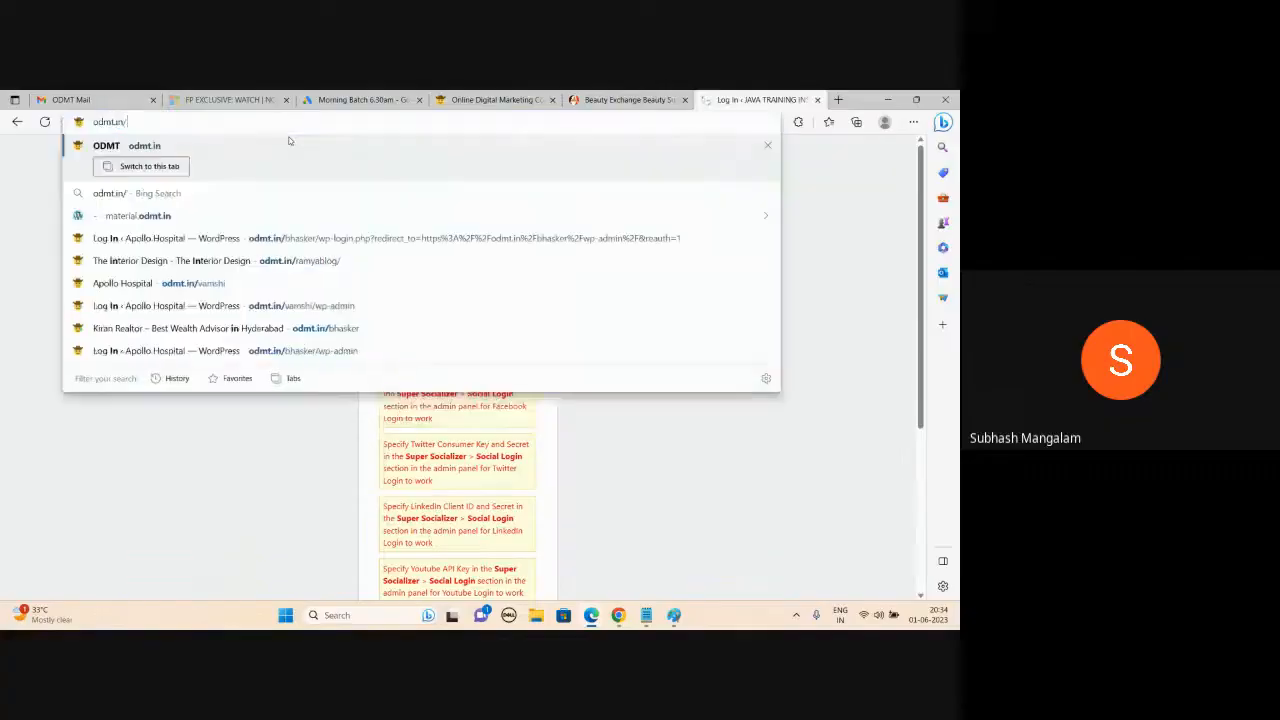
text(bhas)
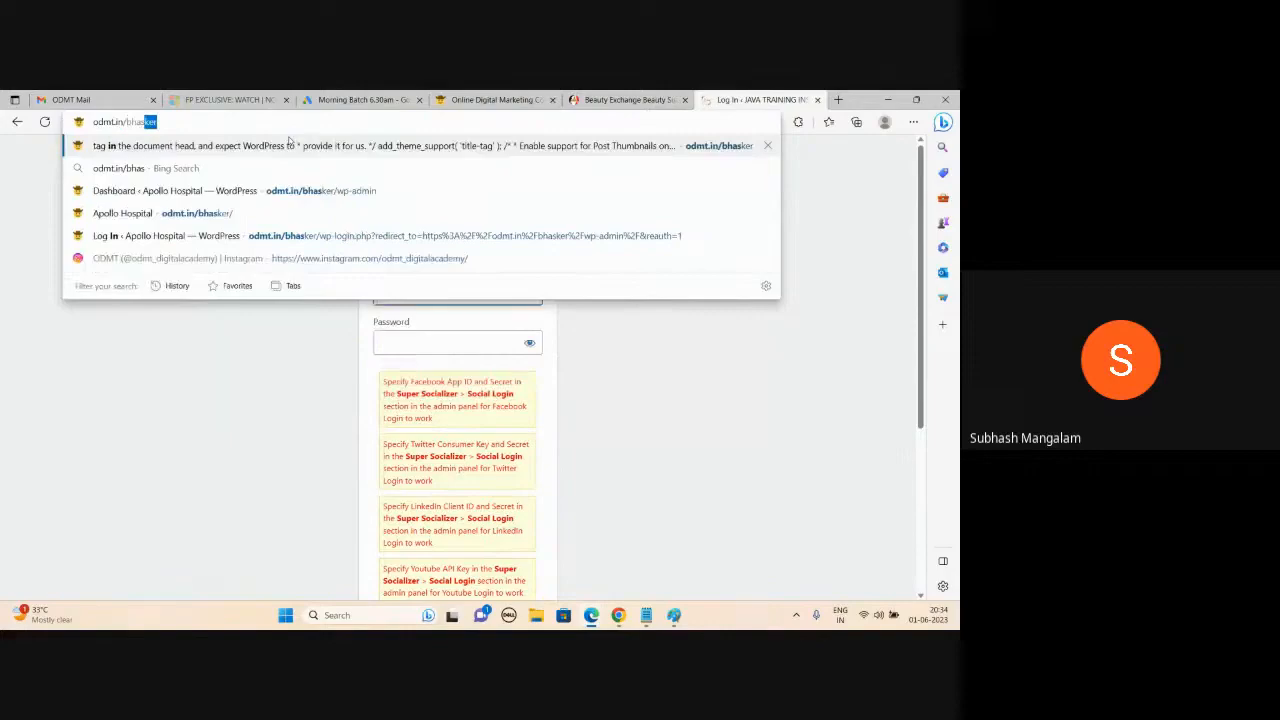
key(Return)
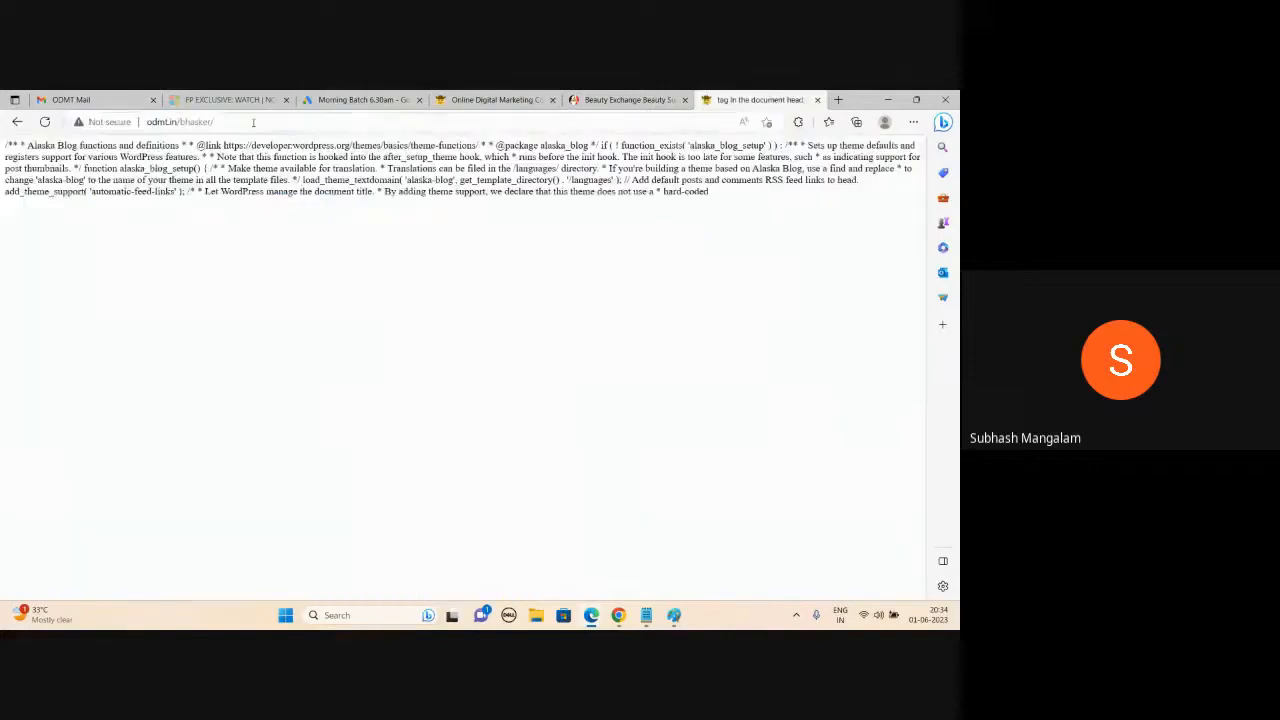
Replace the address with 'bluehost' and go to the Bluehost website suggestion.
click(253, 122)
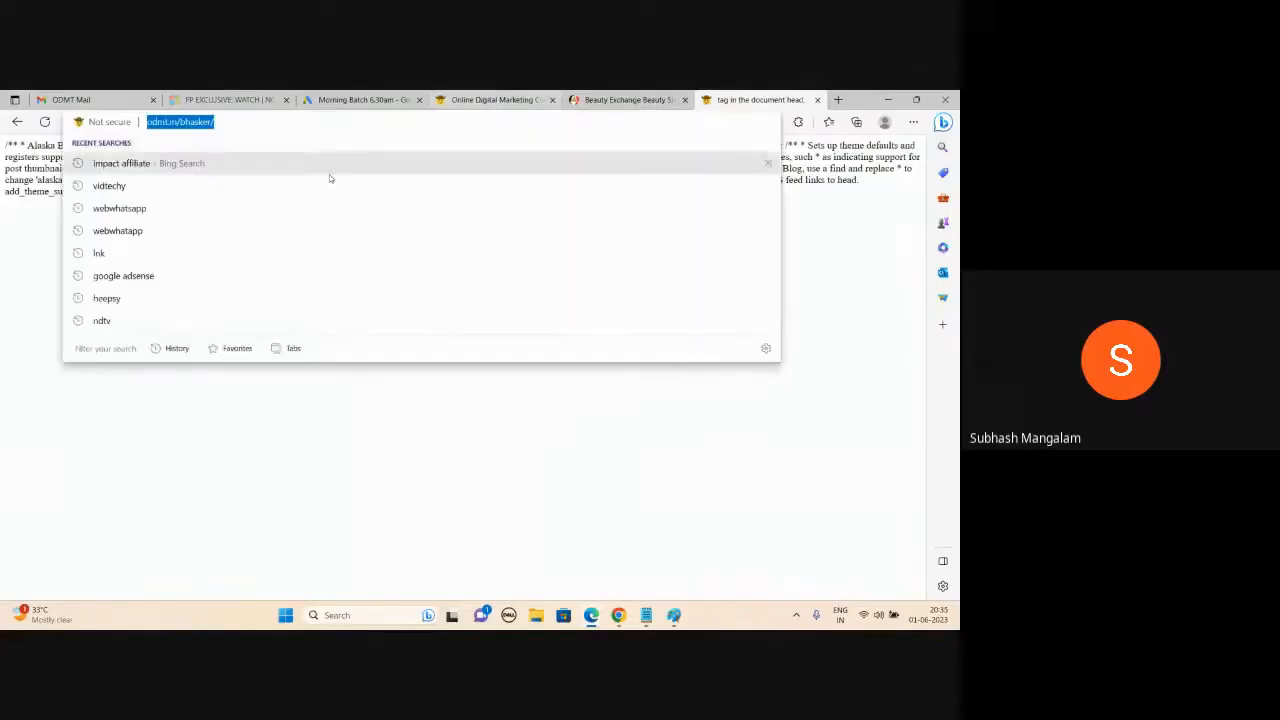
key(Escape)
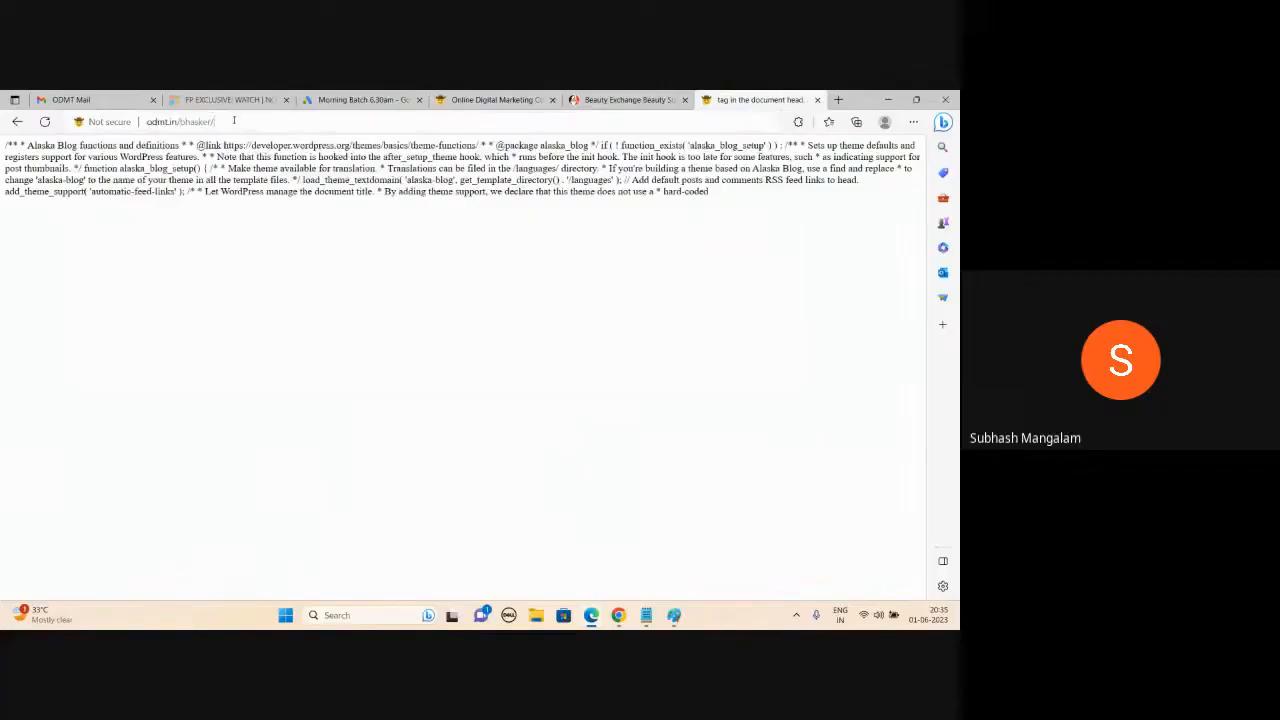
click(234, 120)
text(bluehost)
click(500, 335)
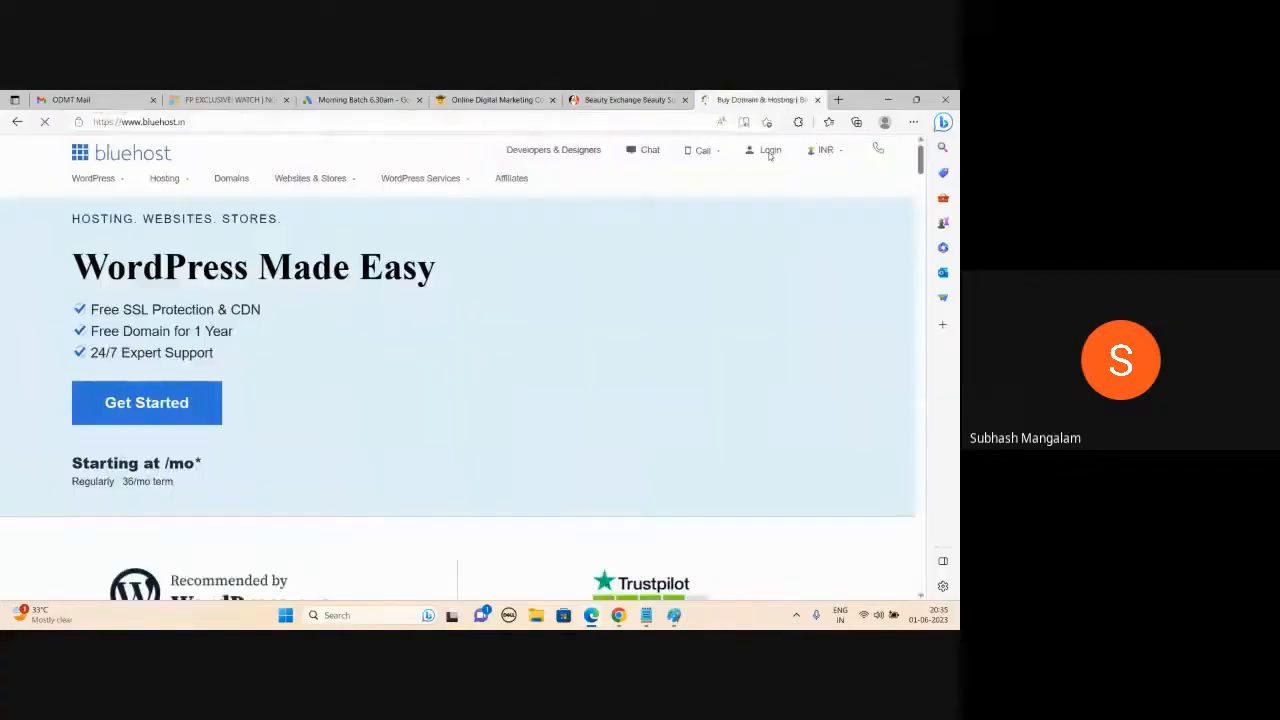
Close the Bluehost page and check the participants list in the Google Meet call.
click(819, 100)
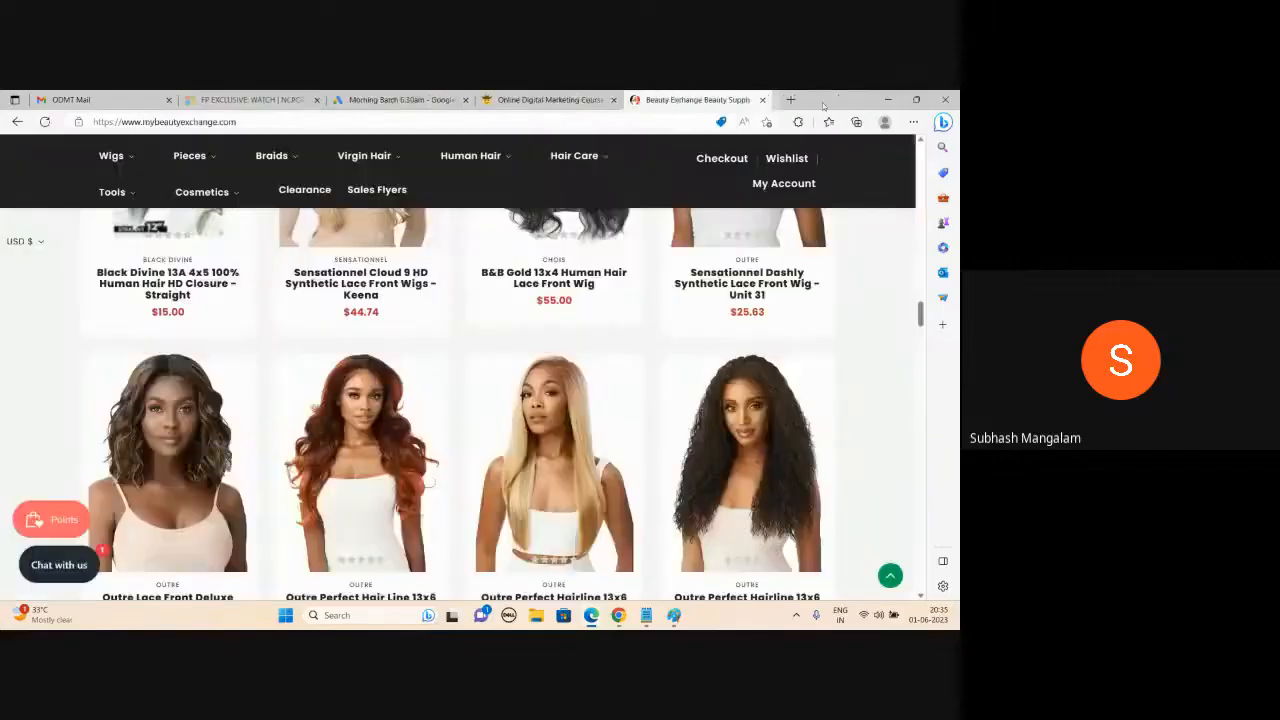
mouse_move(591, 615)
click(607, 579)
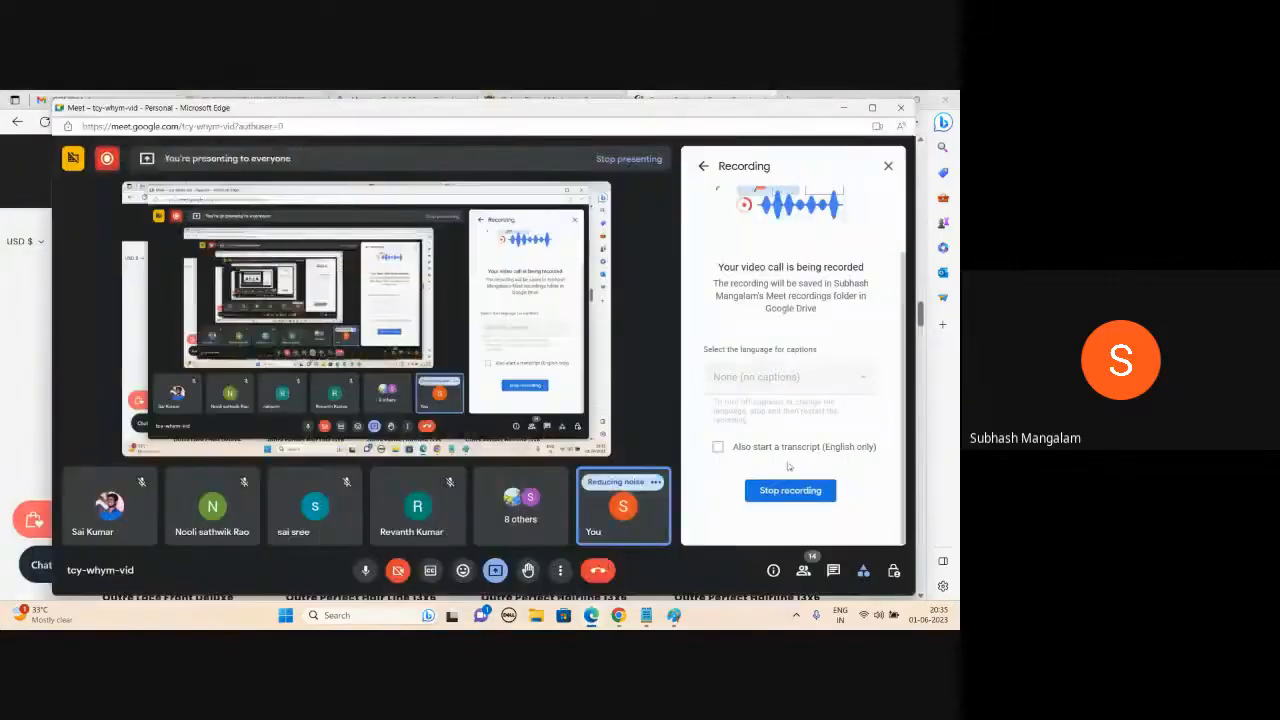
click(803, 570)
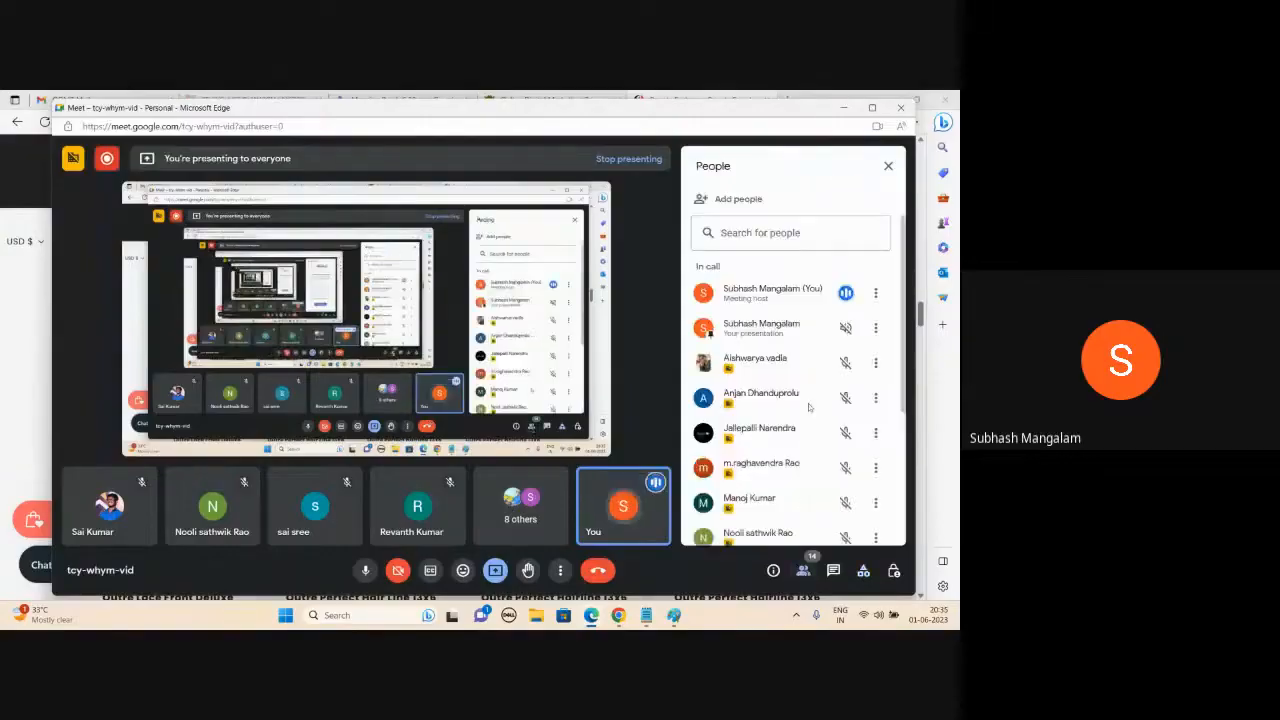
click(842, 110)
After another look at the Meet call, load the balaram.candidclicks.co site.
click(262, 122)
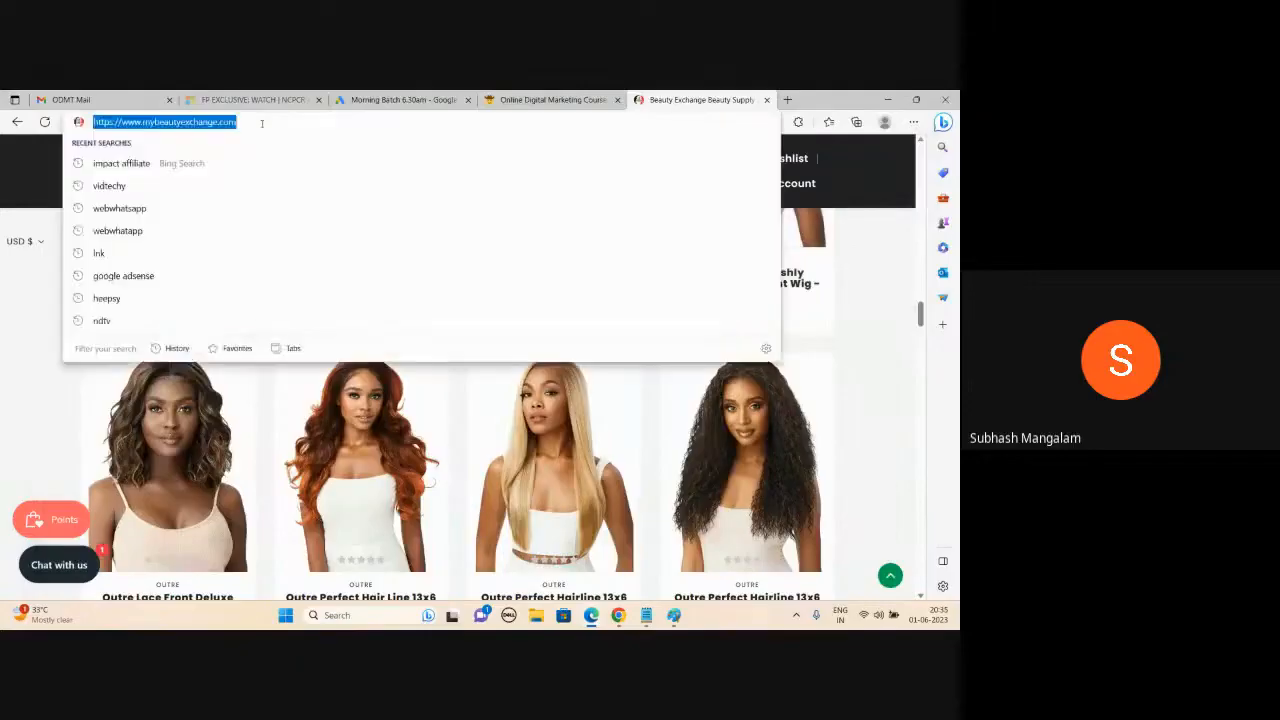
mouse_move(591, 616)
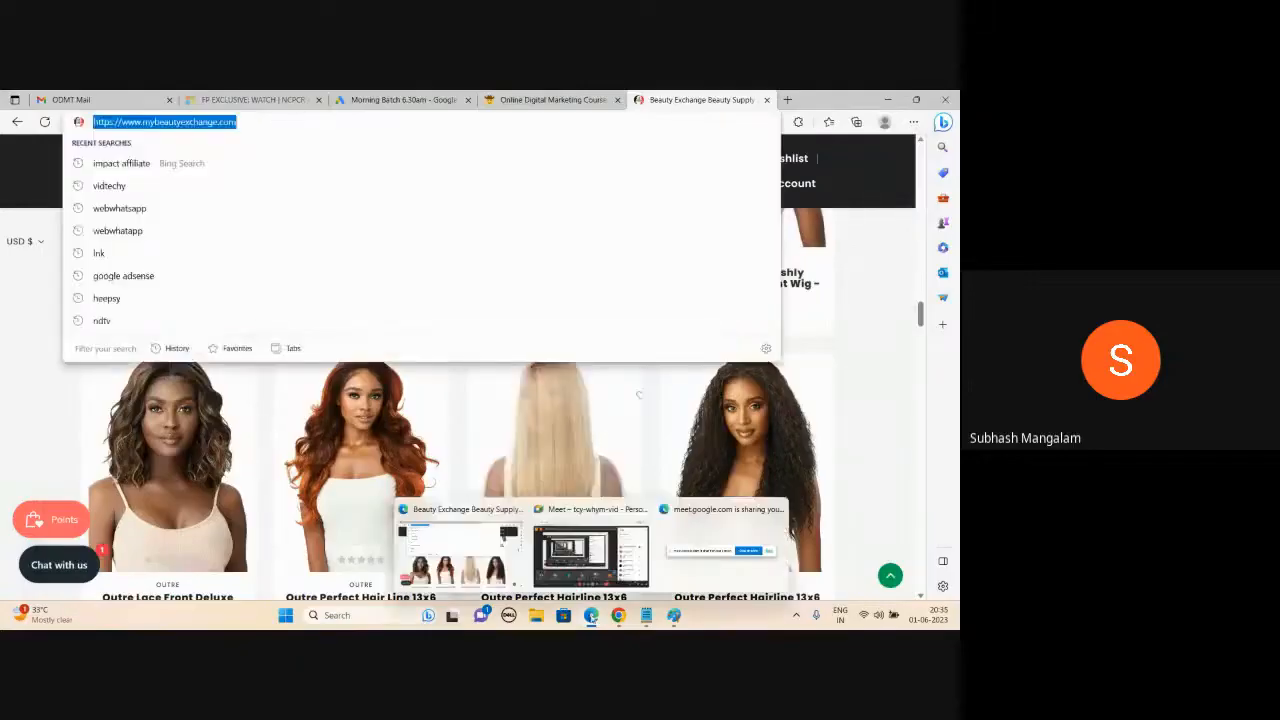
click(591, 560)
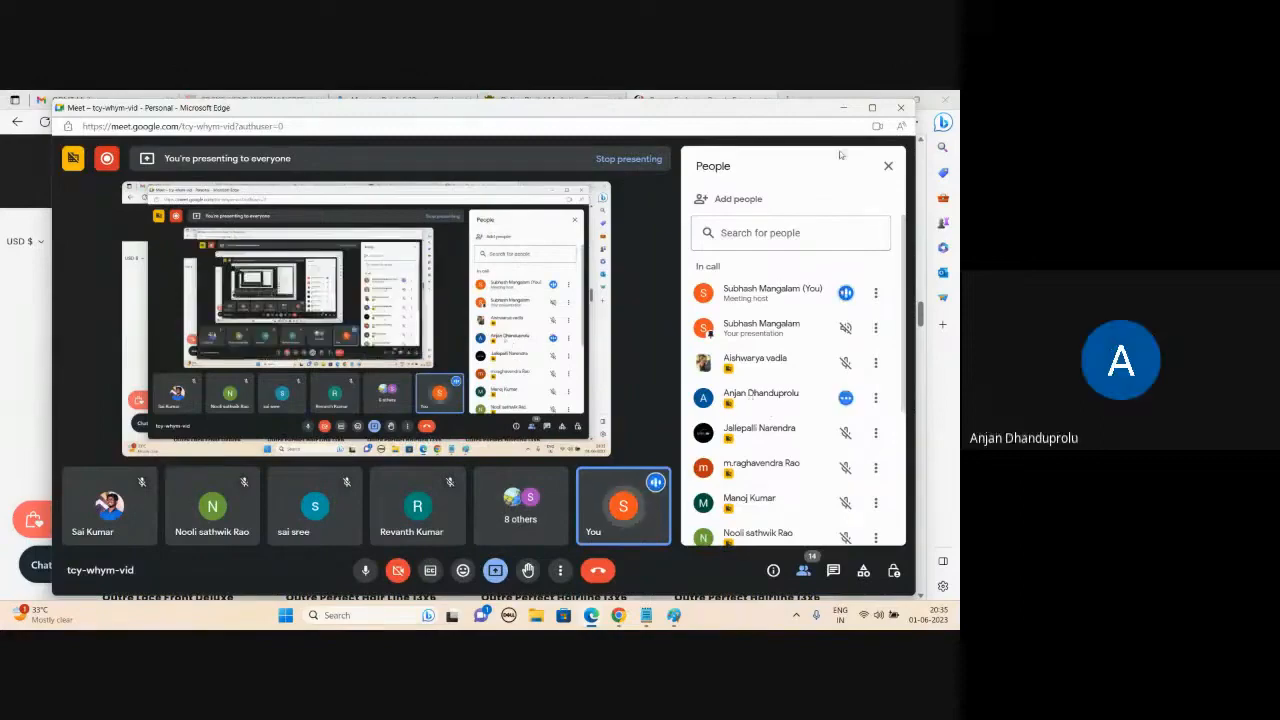
click(843, 107)
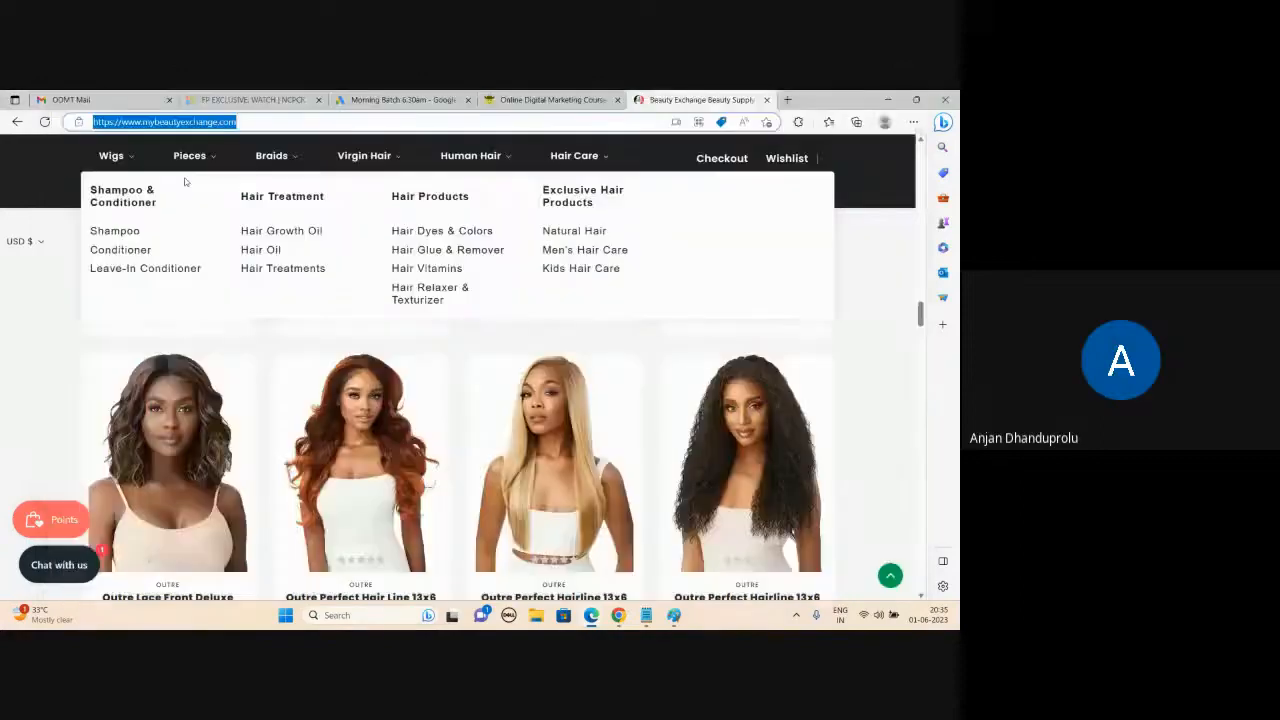
text(bala)
key(Return)
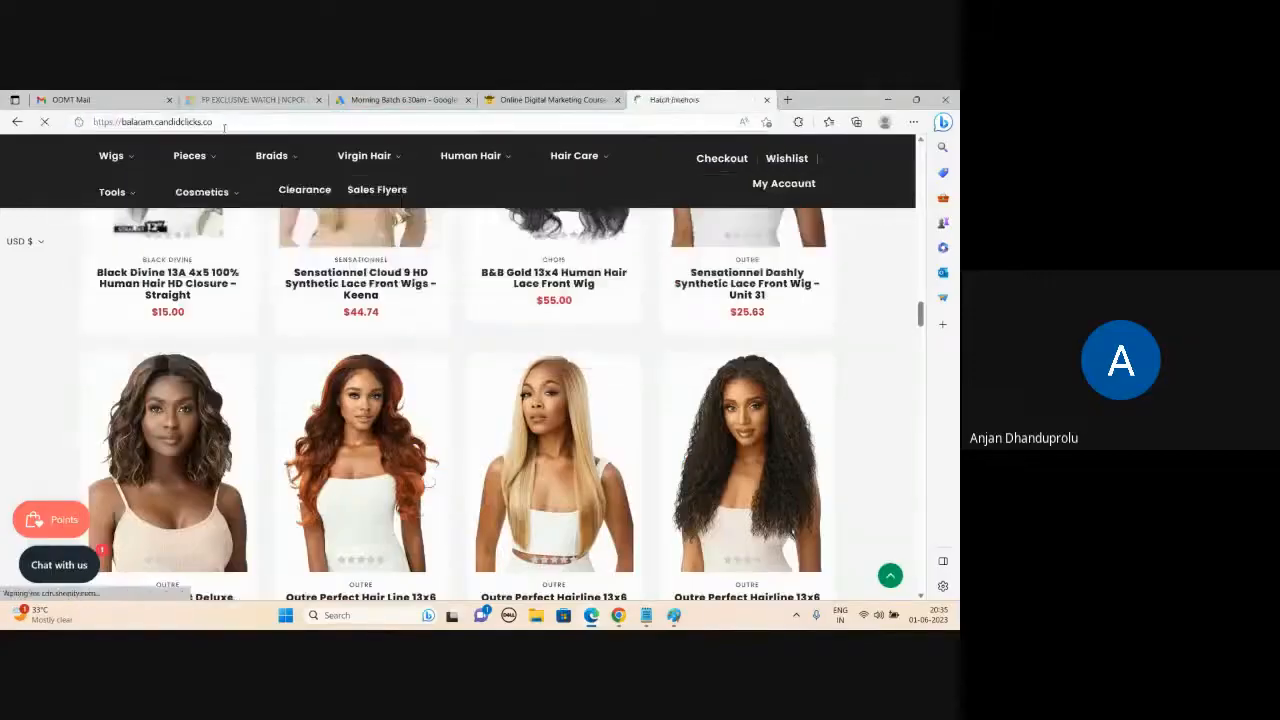
Append /wp-admin to the site address to load its WordPress login page.
click(249, 125)
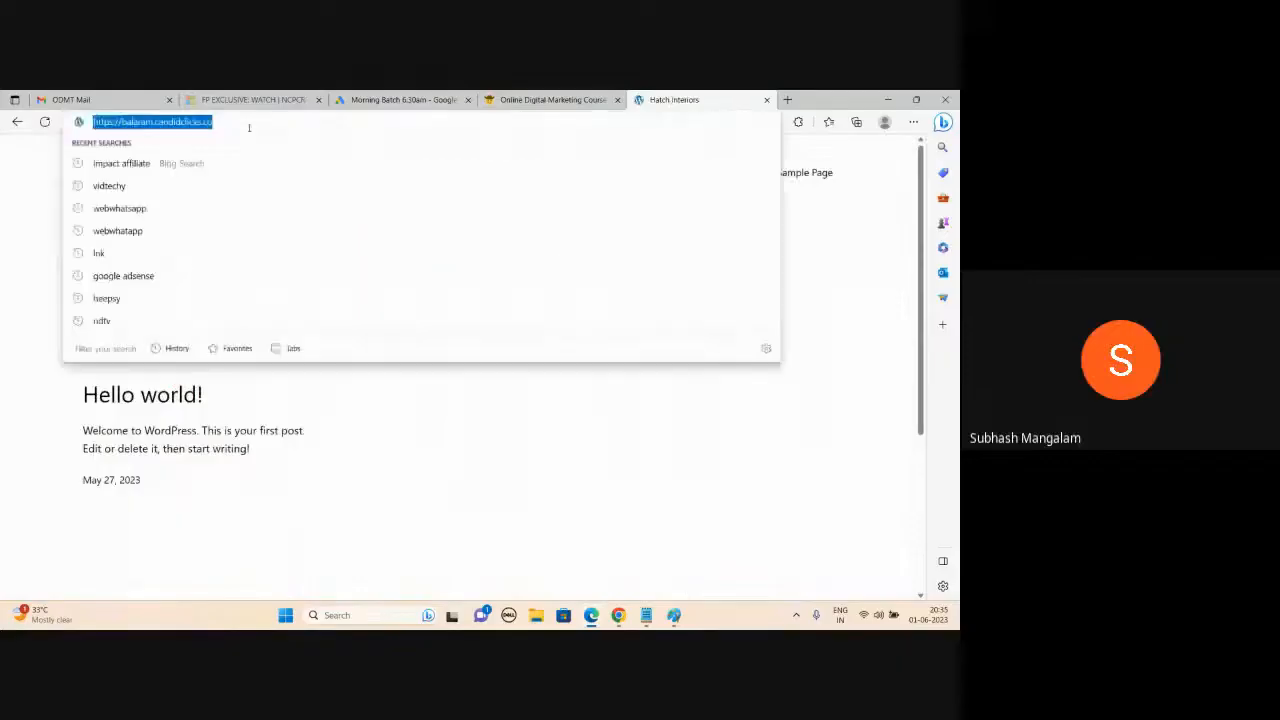
click(249, 125)
text(/wp)
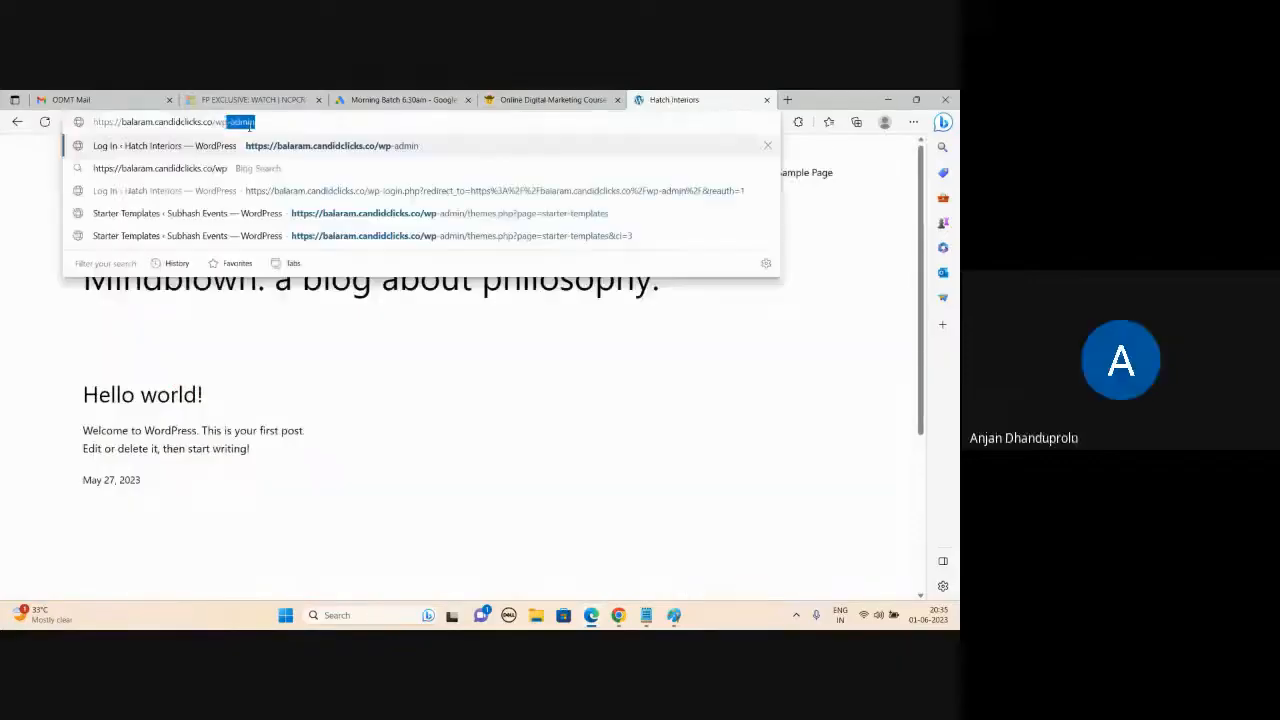
key(Return)
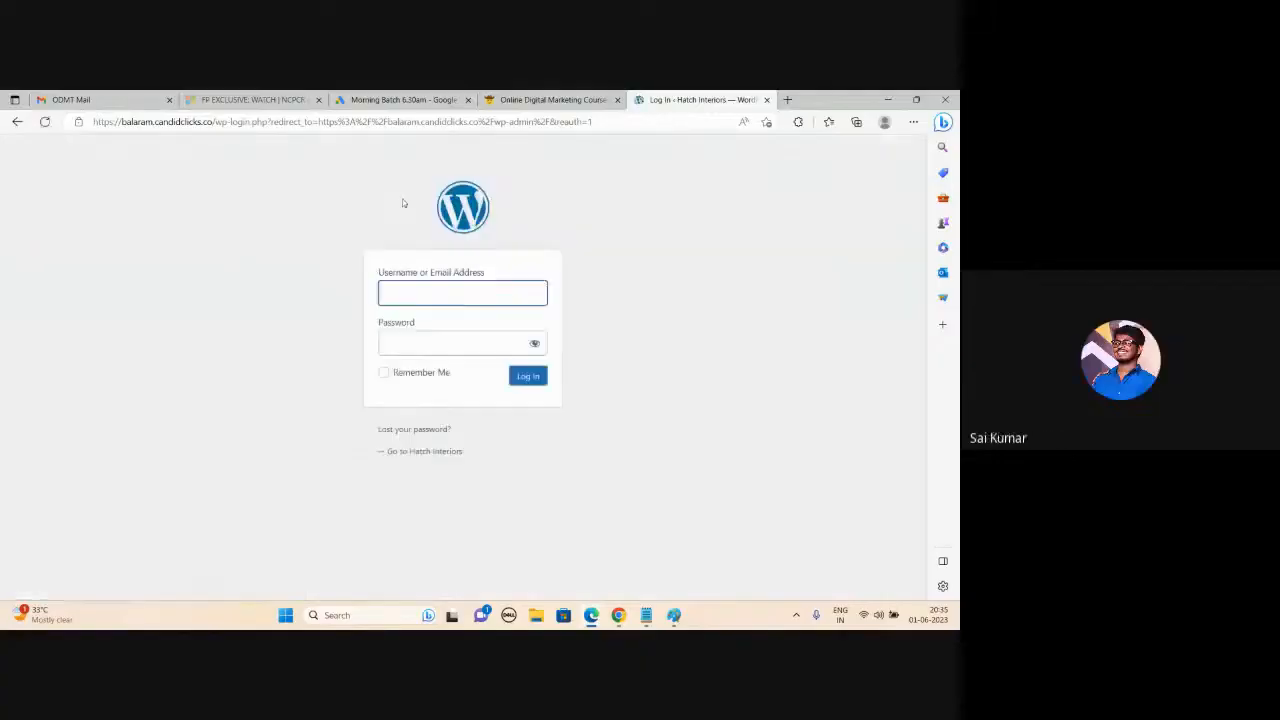
Submit the account password, which is rejected, then switch to WhatsApp Web.
text(•••••••)
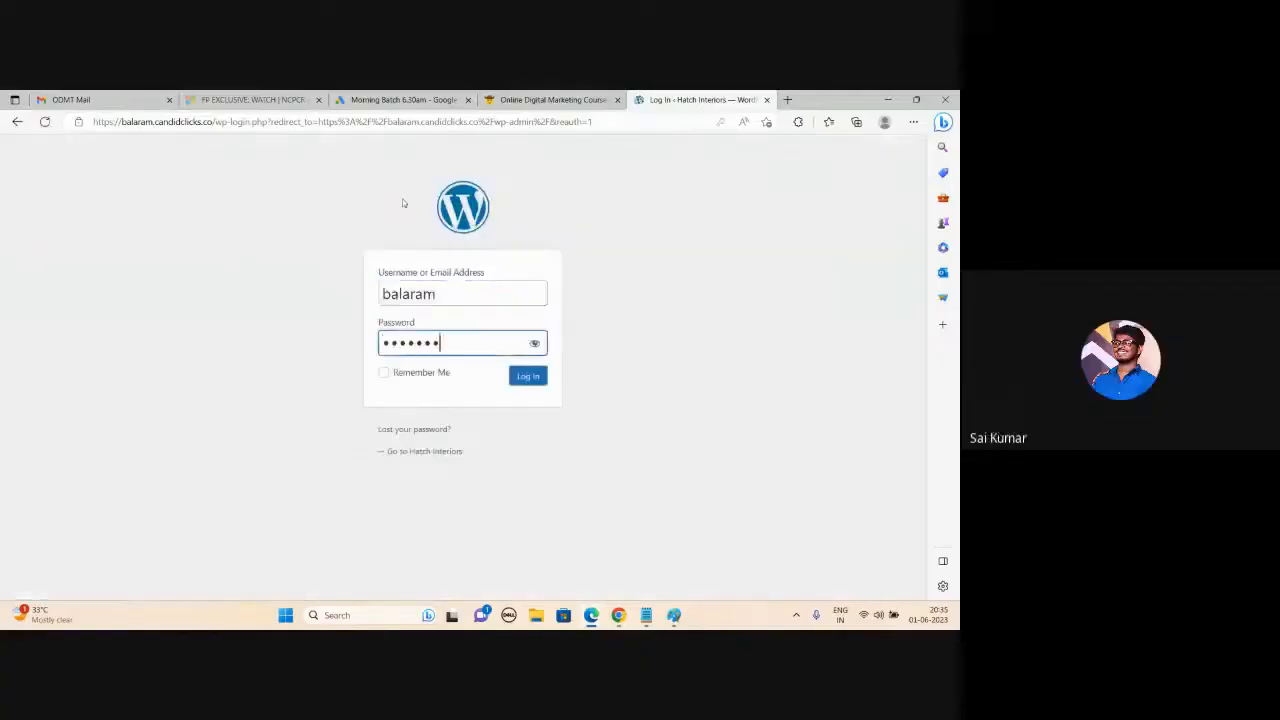
key(Return)
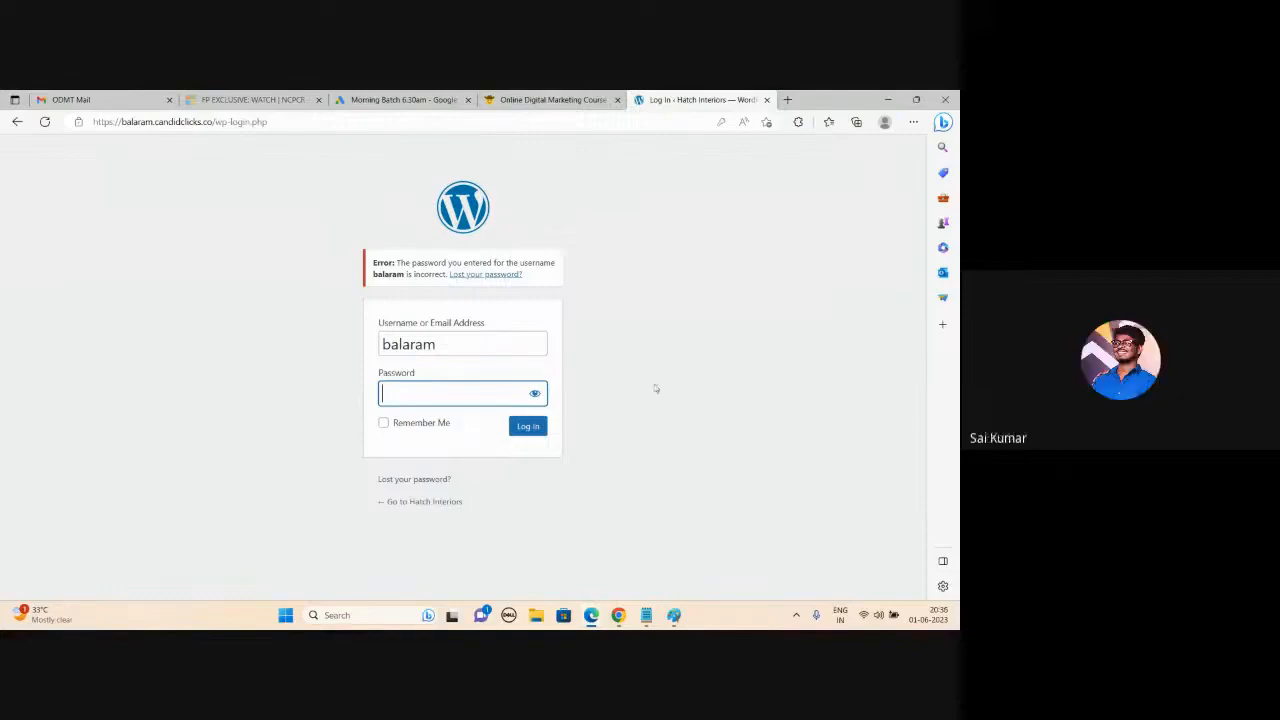
key(alt+Tab)
click(75, 99)
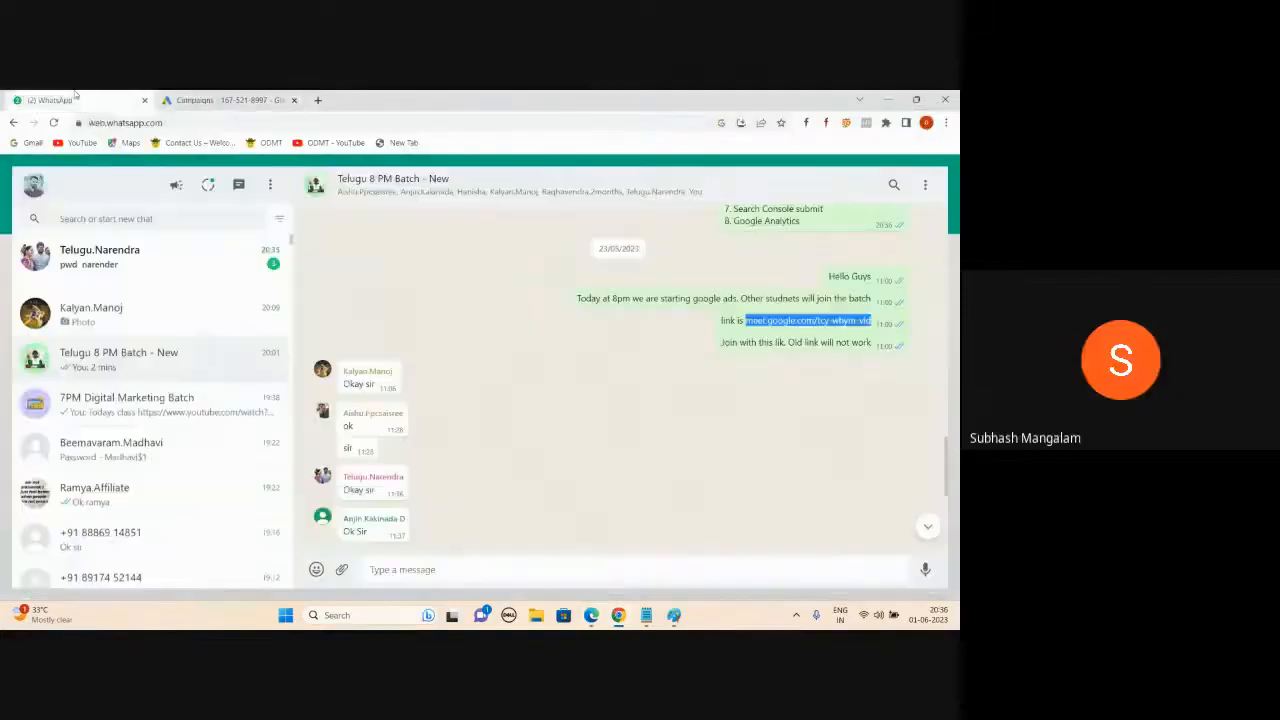
Open the contact's chat and try the forwarded telugu.monkeyzone.in link, which won't load.
click(75, 262)
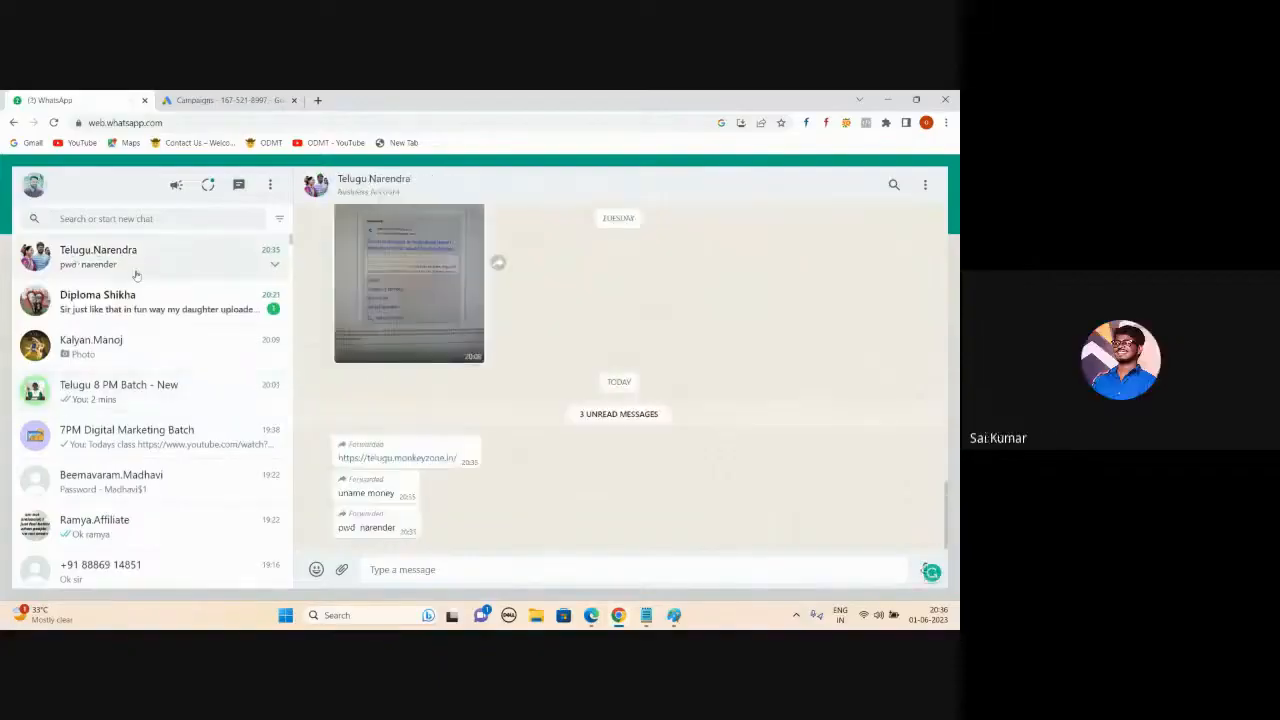
click(405, 458)
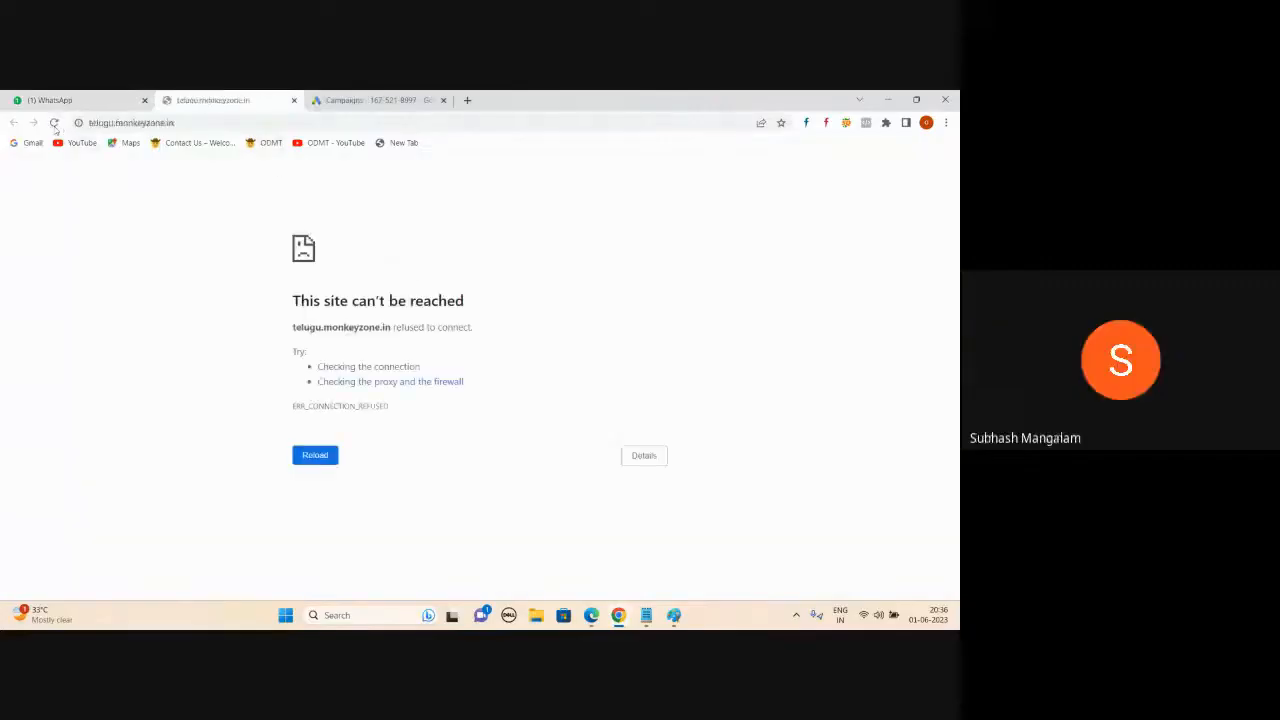
click(54, 123)
click(45, 99)
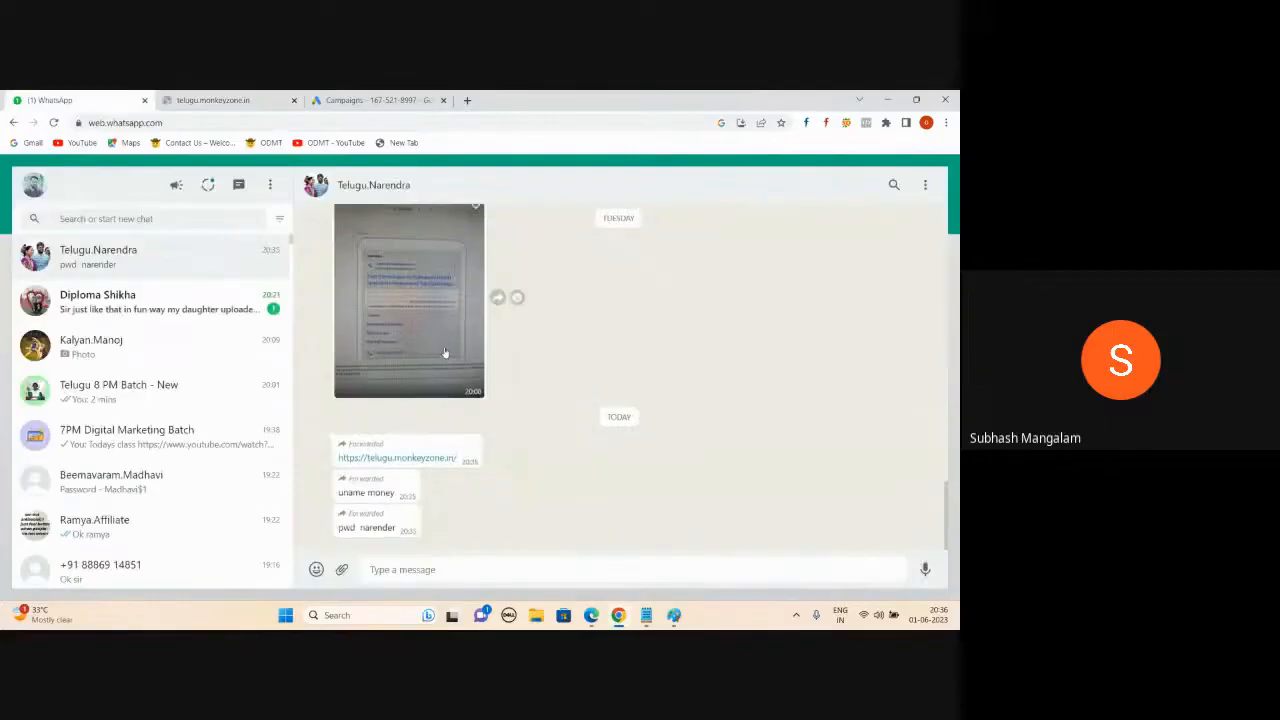
Read the Meet in-call messages, then return to the WordPress login page.
click(591, 613)
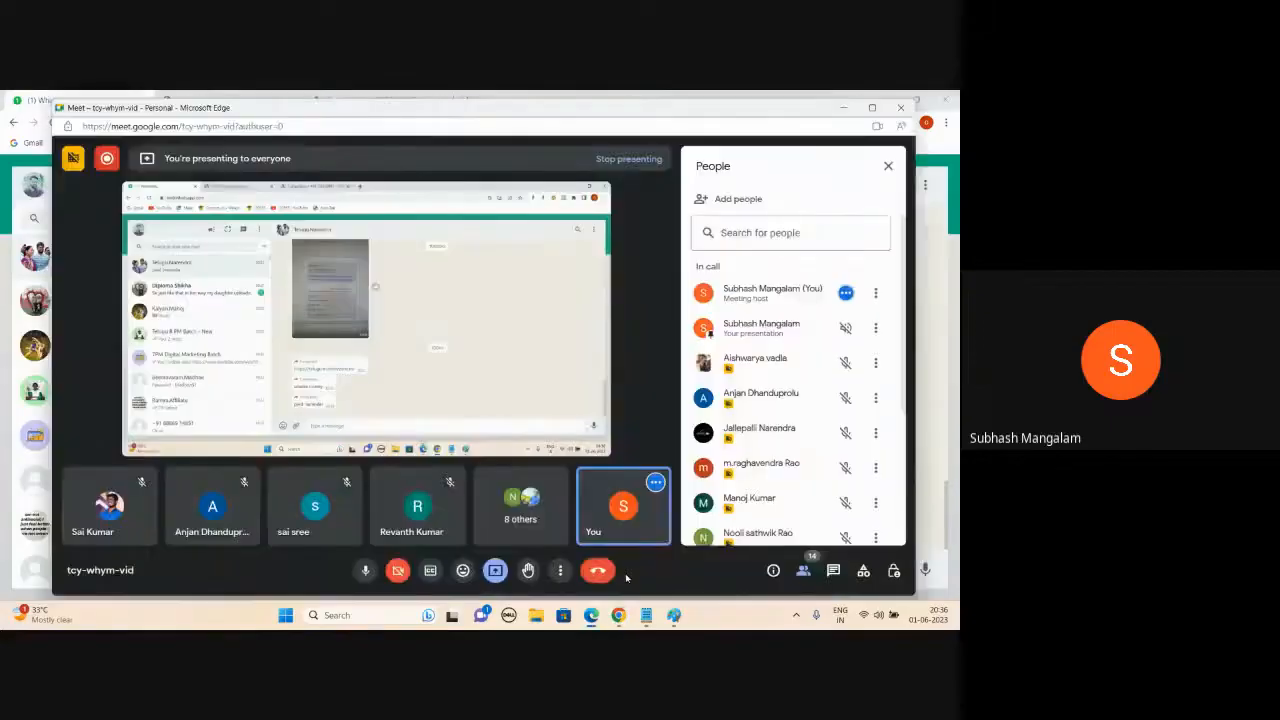
click(832, 576)
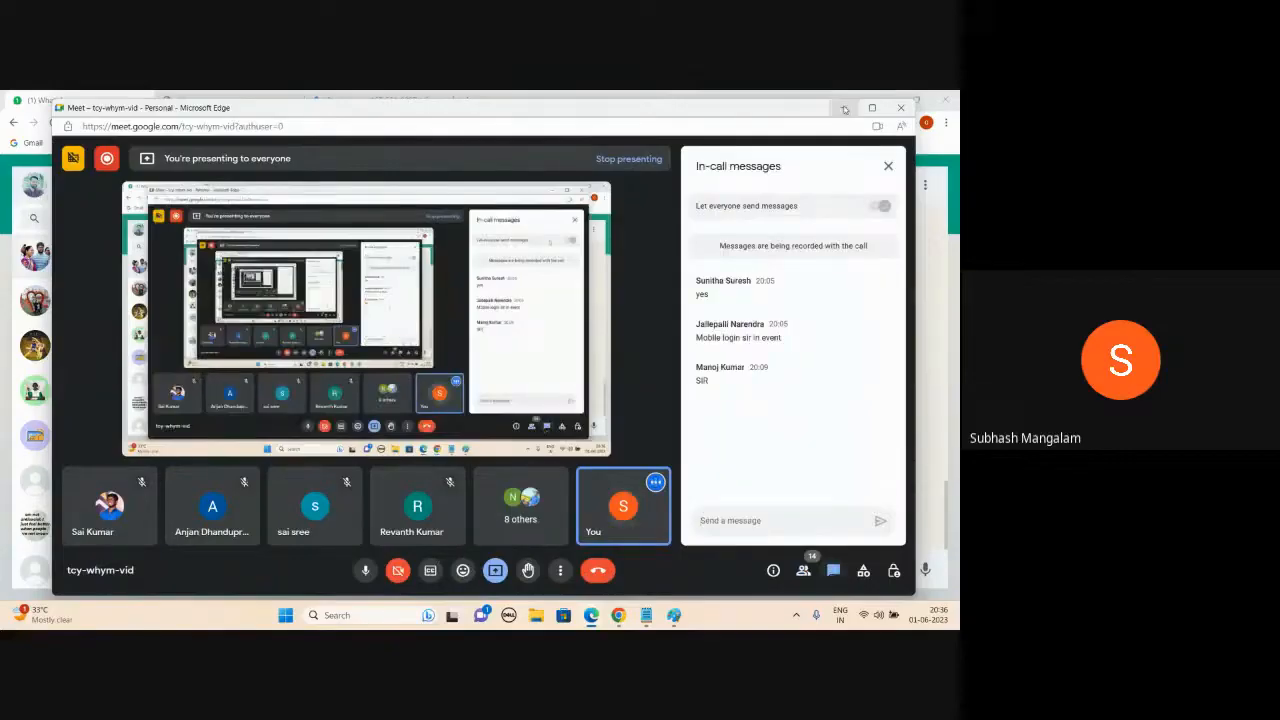
click(845, 109)
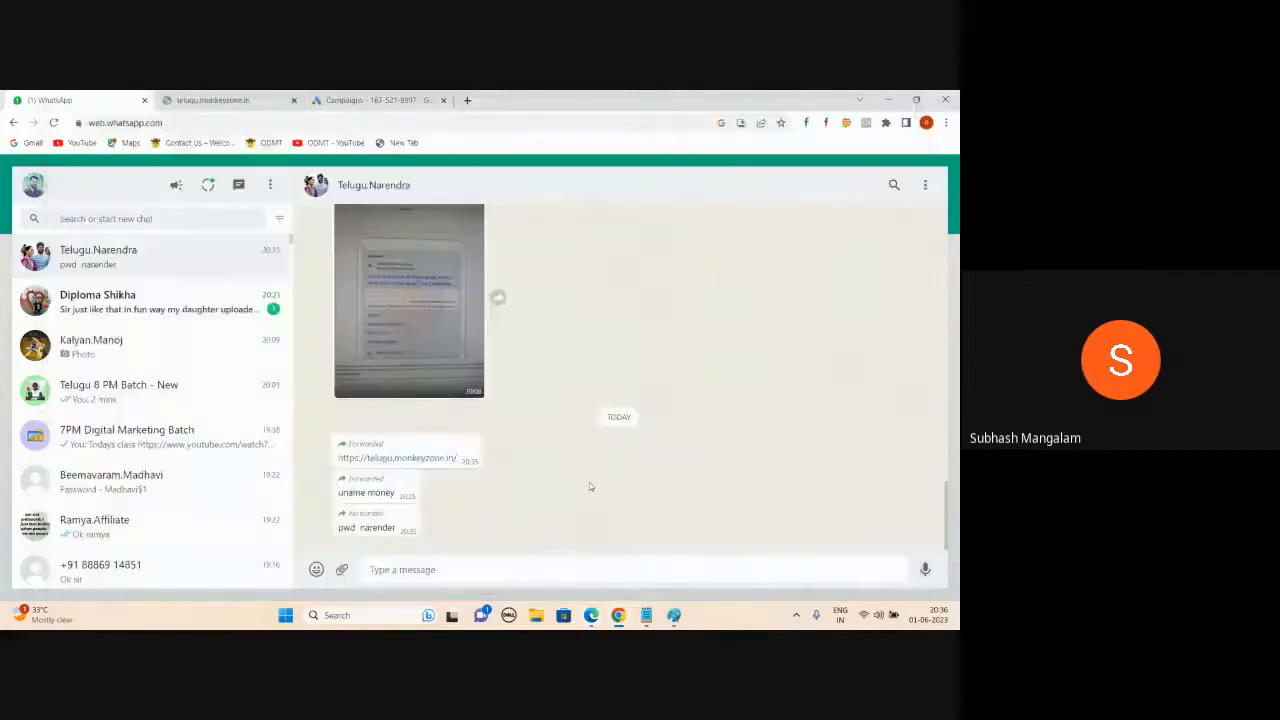
click(467, 561)
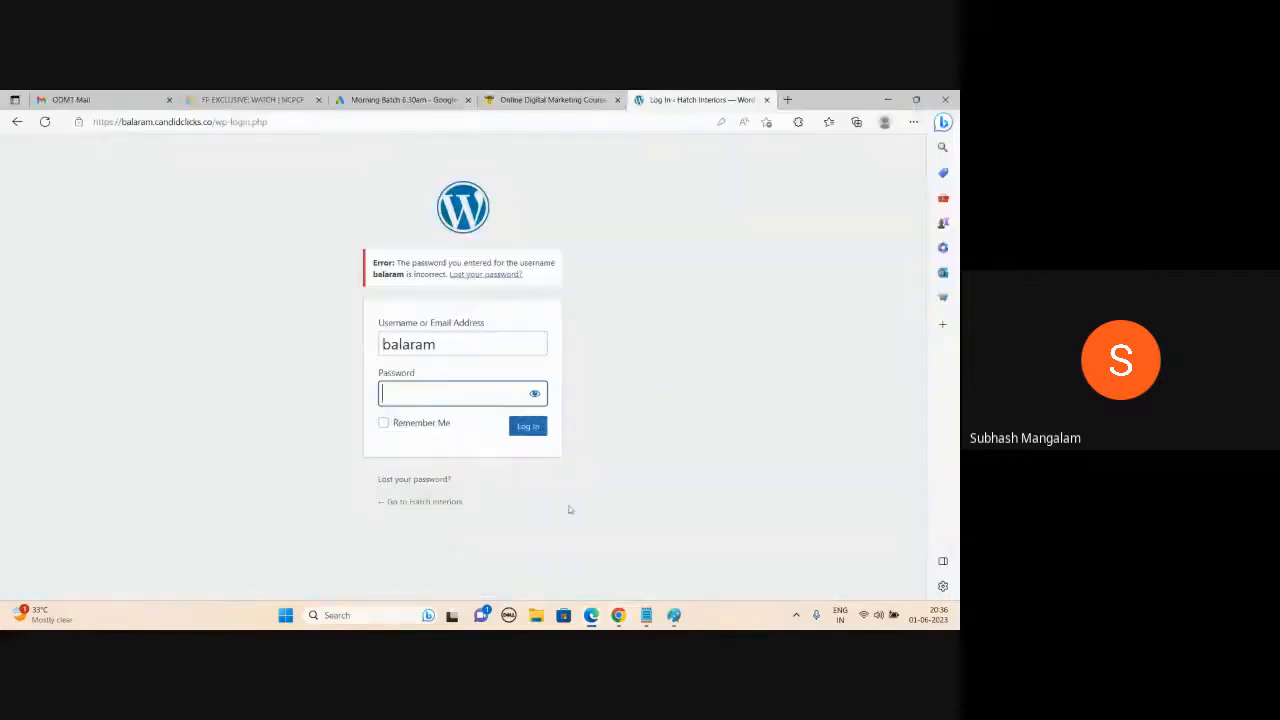
Check the shared password in the Meet call and submit it on the WordPress login.
mouse_move(591, 615)
click(583, 560)
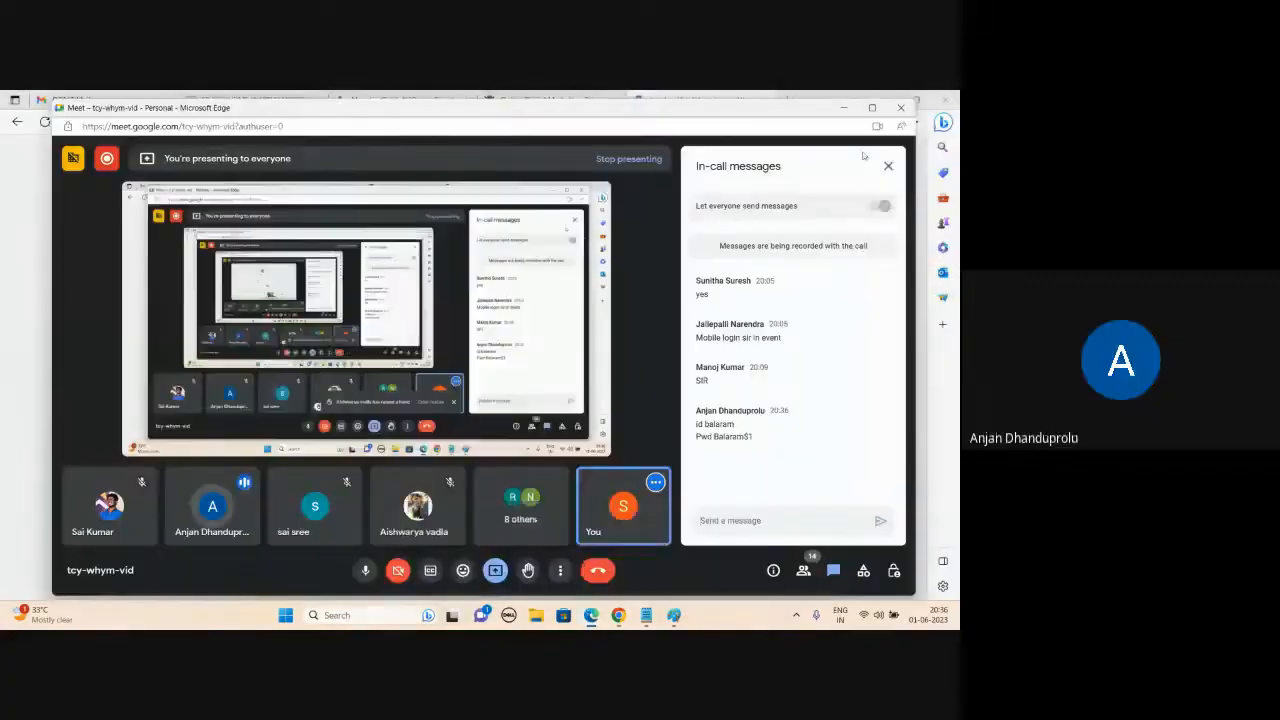
key(alt+Tab)
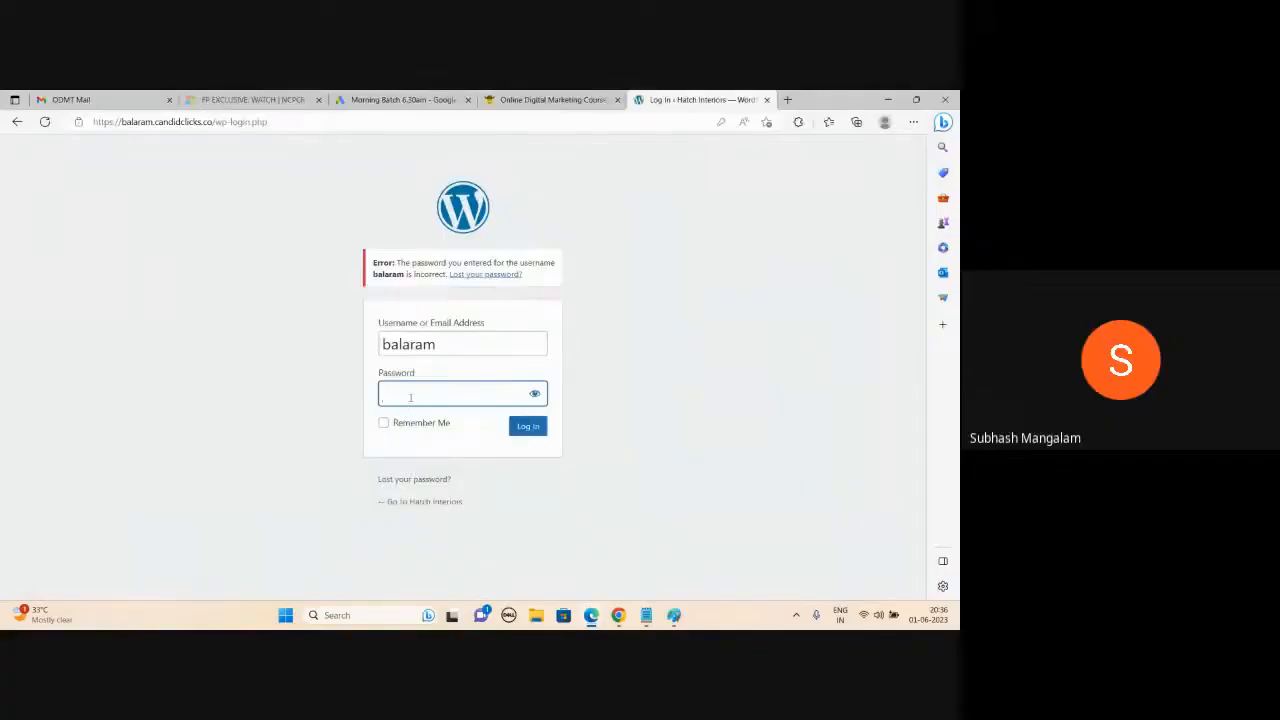
mouse_move(600, 604)
click(590, 552)
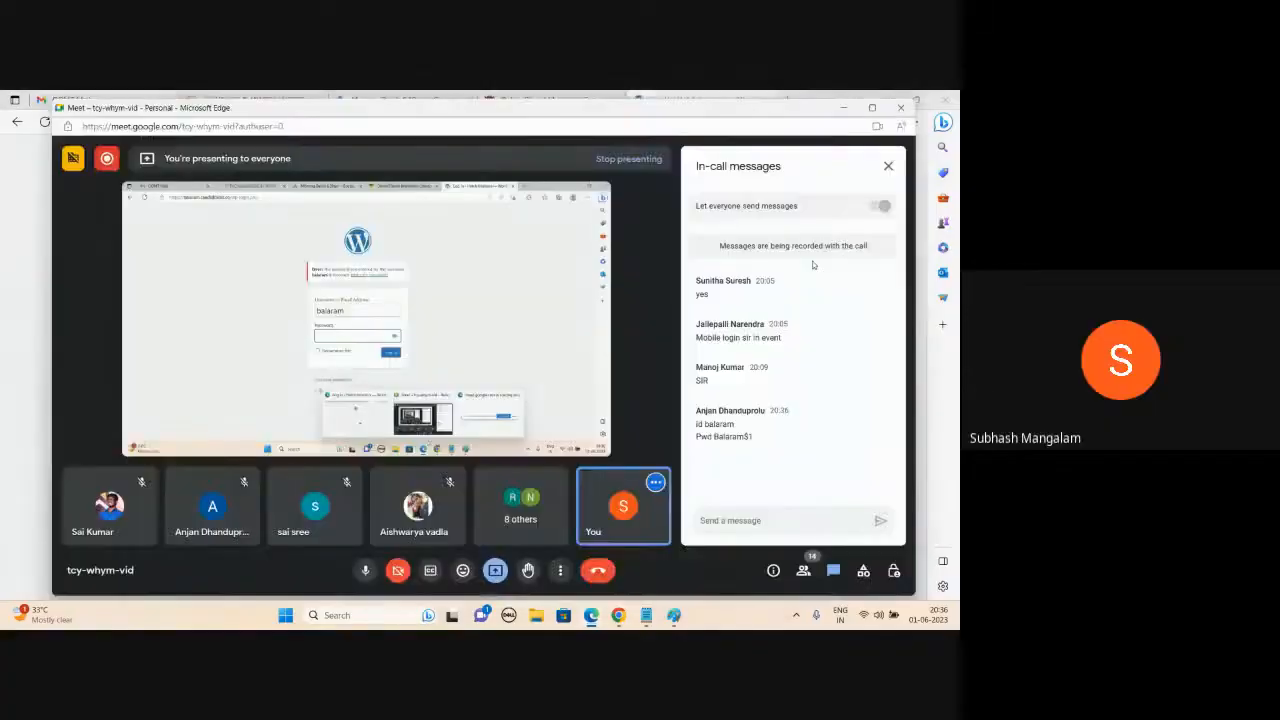
key(alt+Tab)
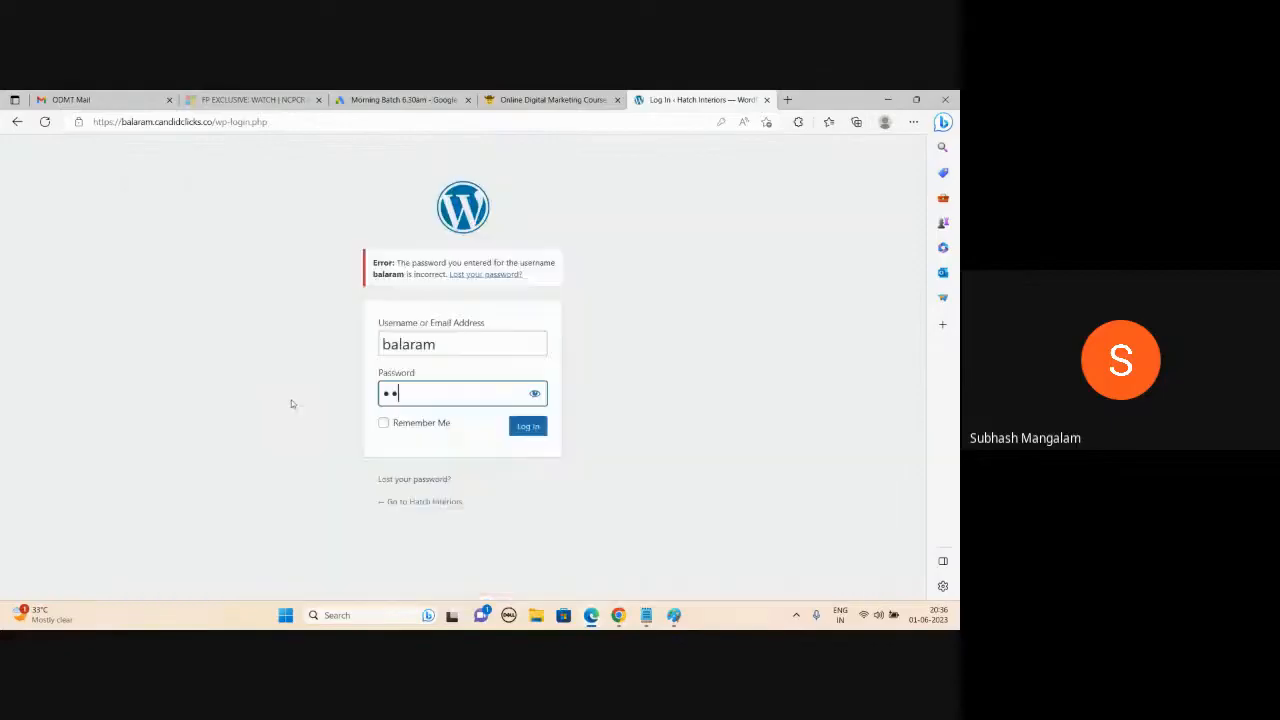
key(Return)
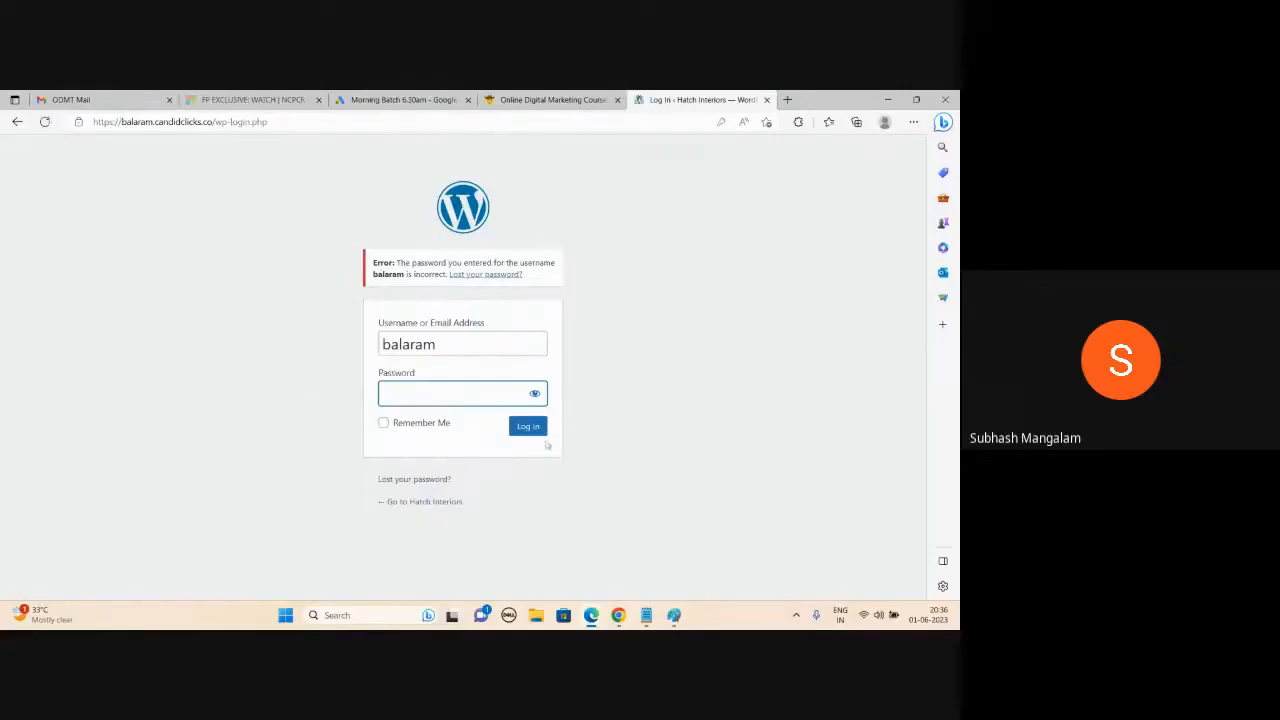
Recheck the password in the call and resubmit the login, which is still rejected.
key(alt+Tab)
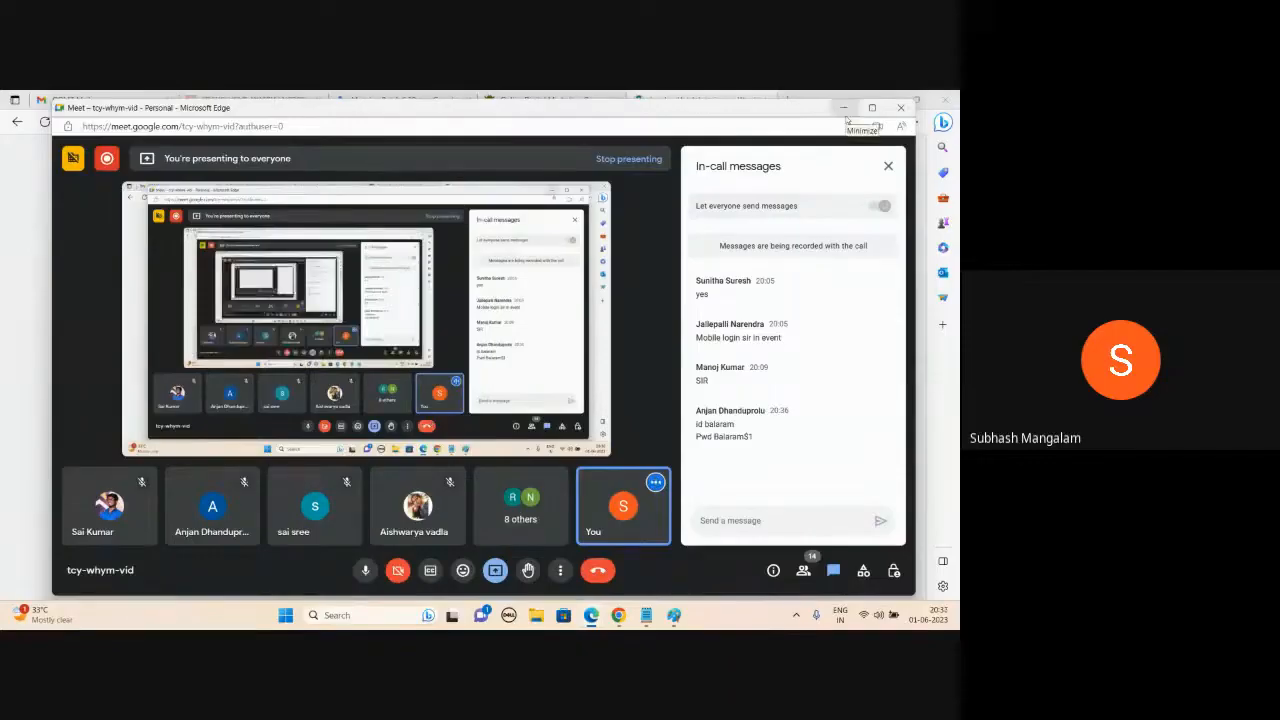
click(845, 112)
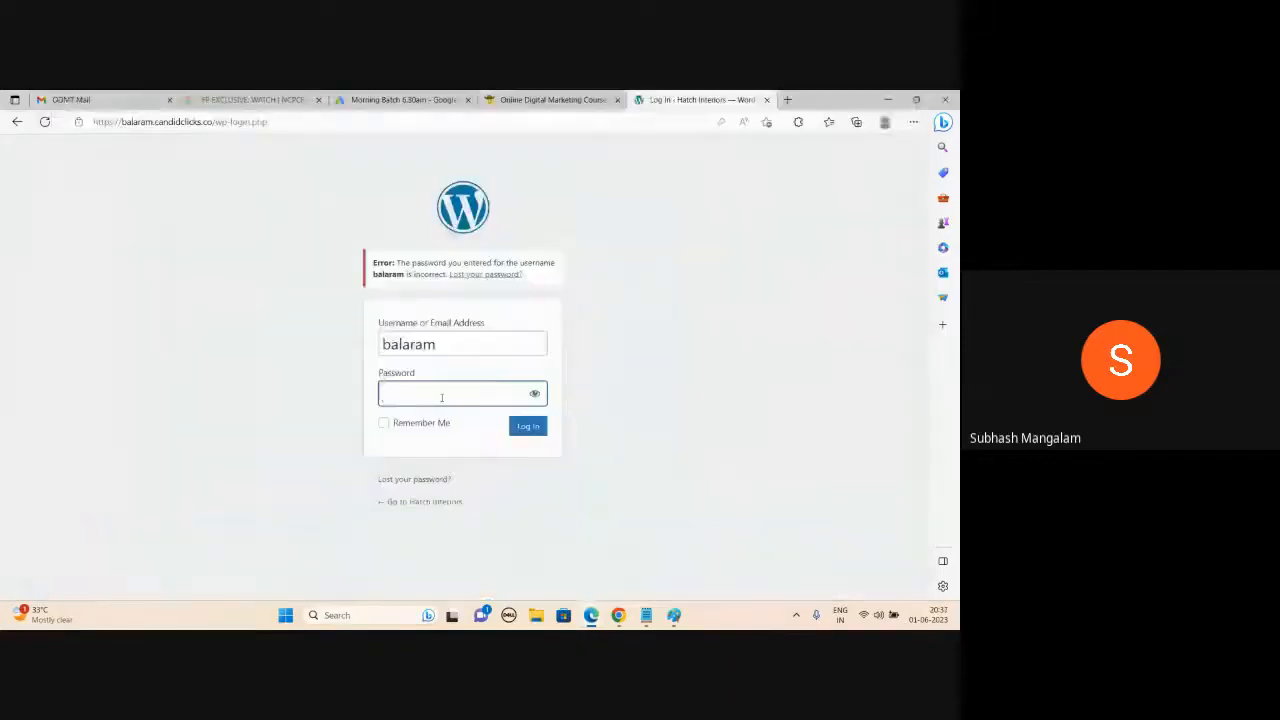
text(**********)
key(Return)
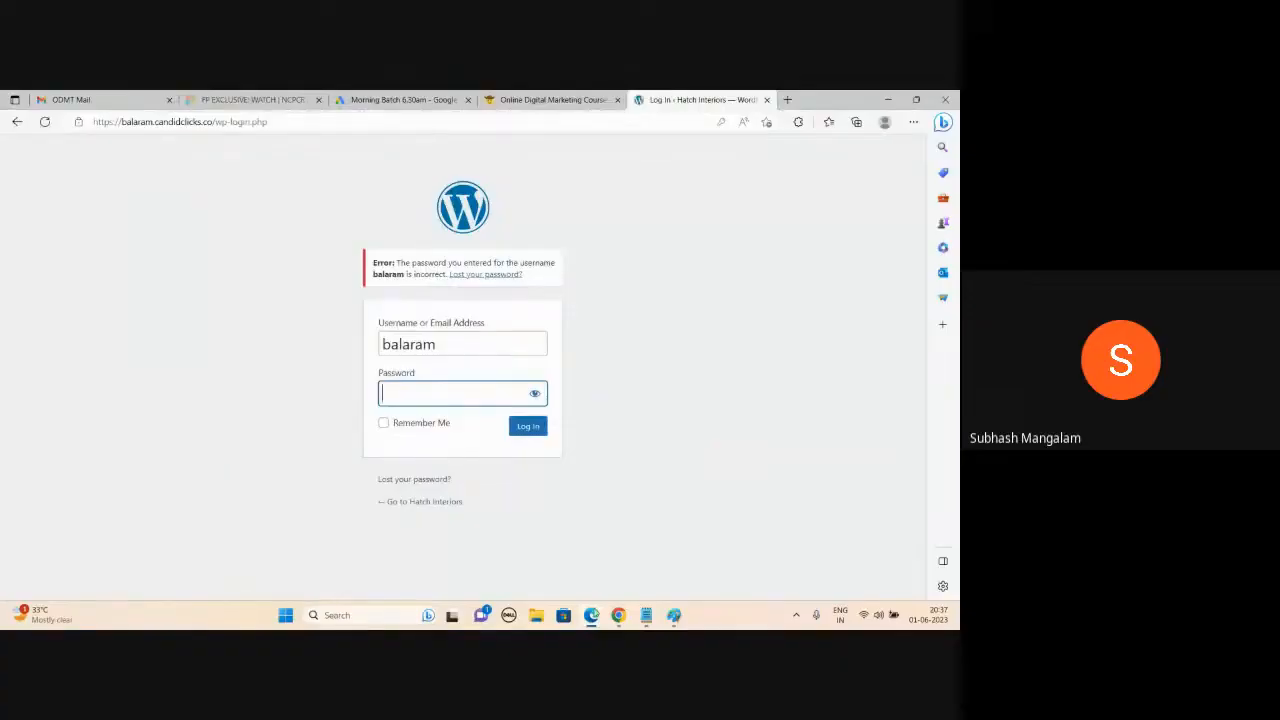
Revisit the shared telugu.monkeyzone.in link in WhatsApp Web, then return to the WordPress login.
click(602, 570)
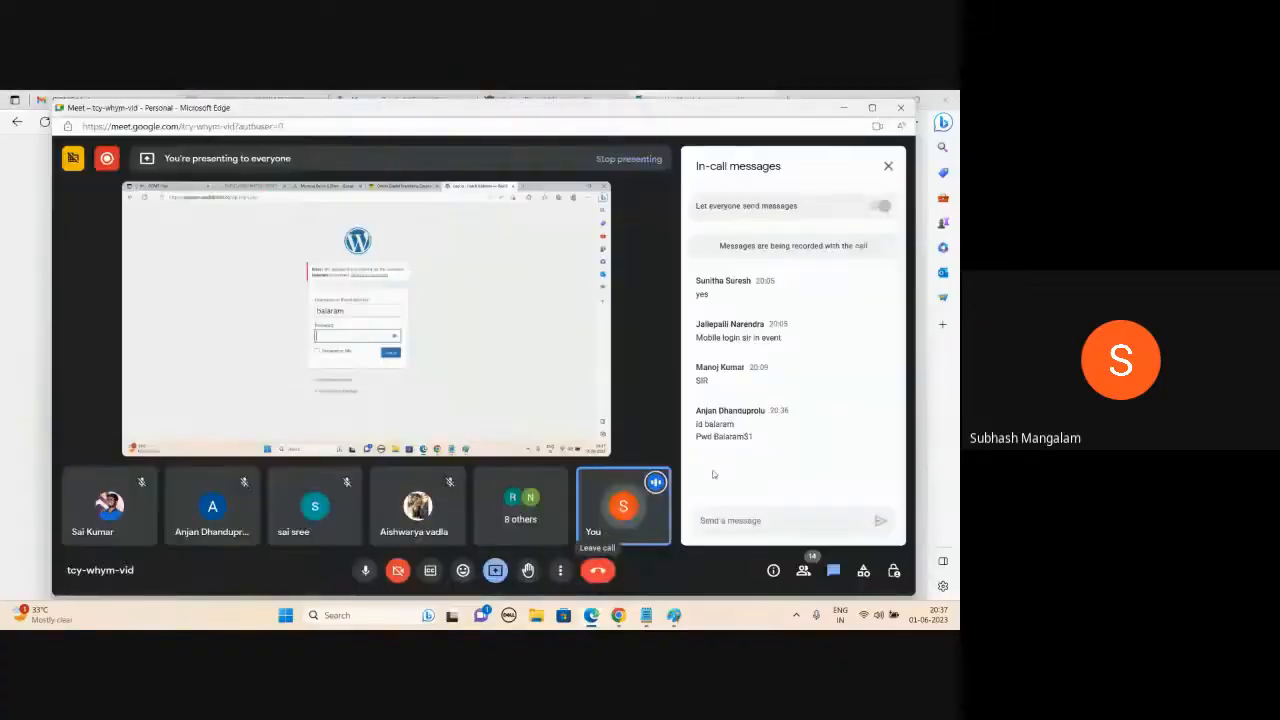
click(844, 108)
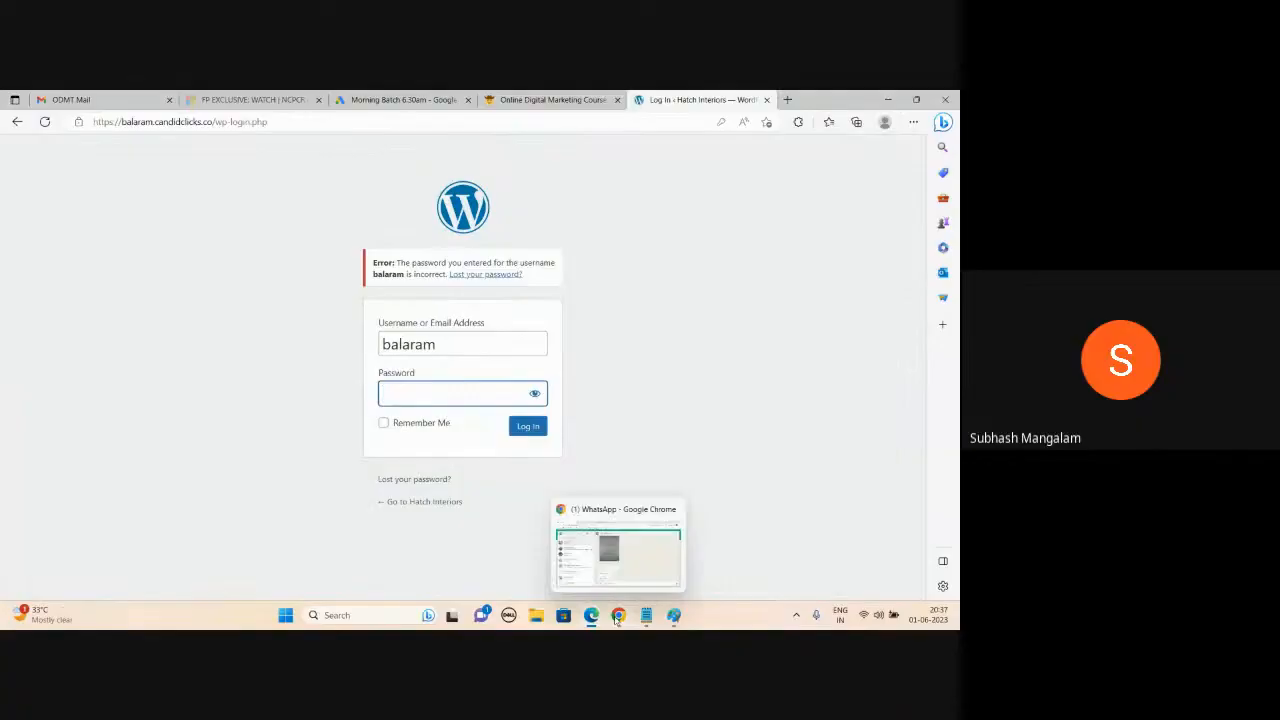
click(617, 620)
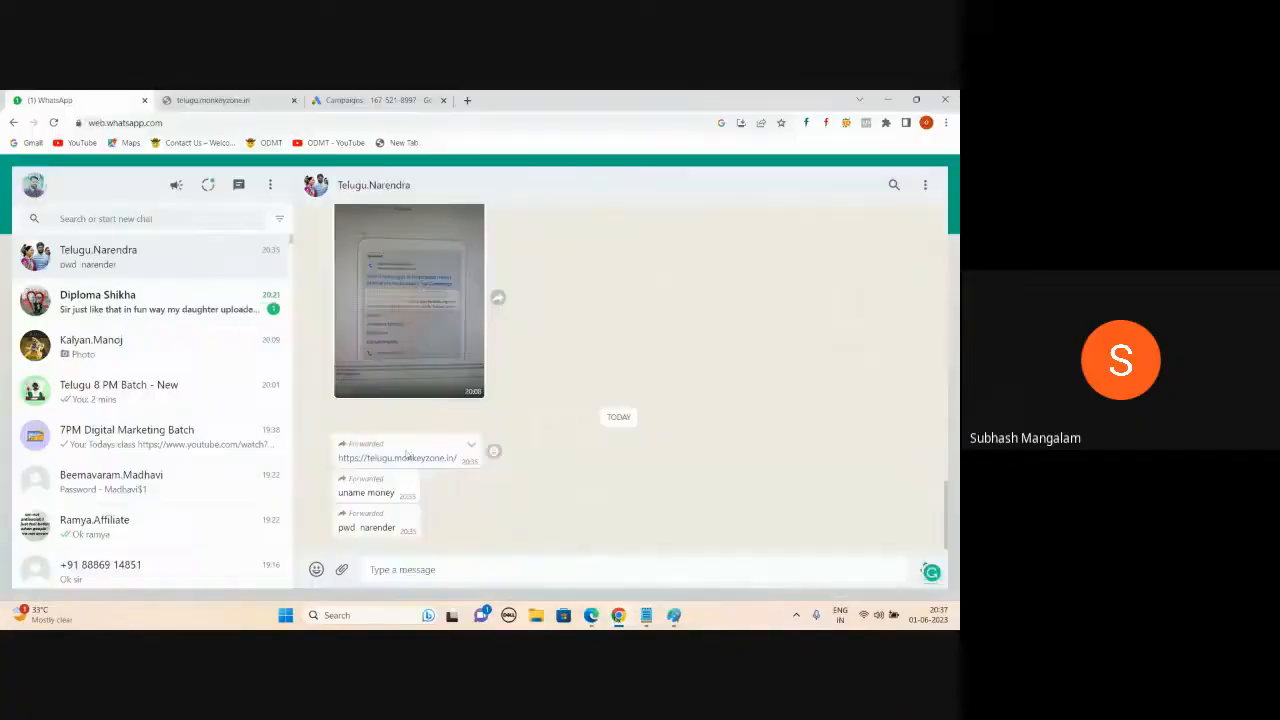
click(407, 457)
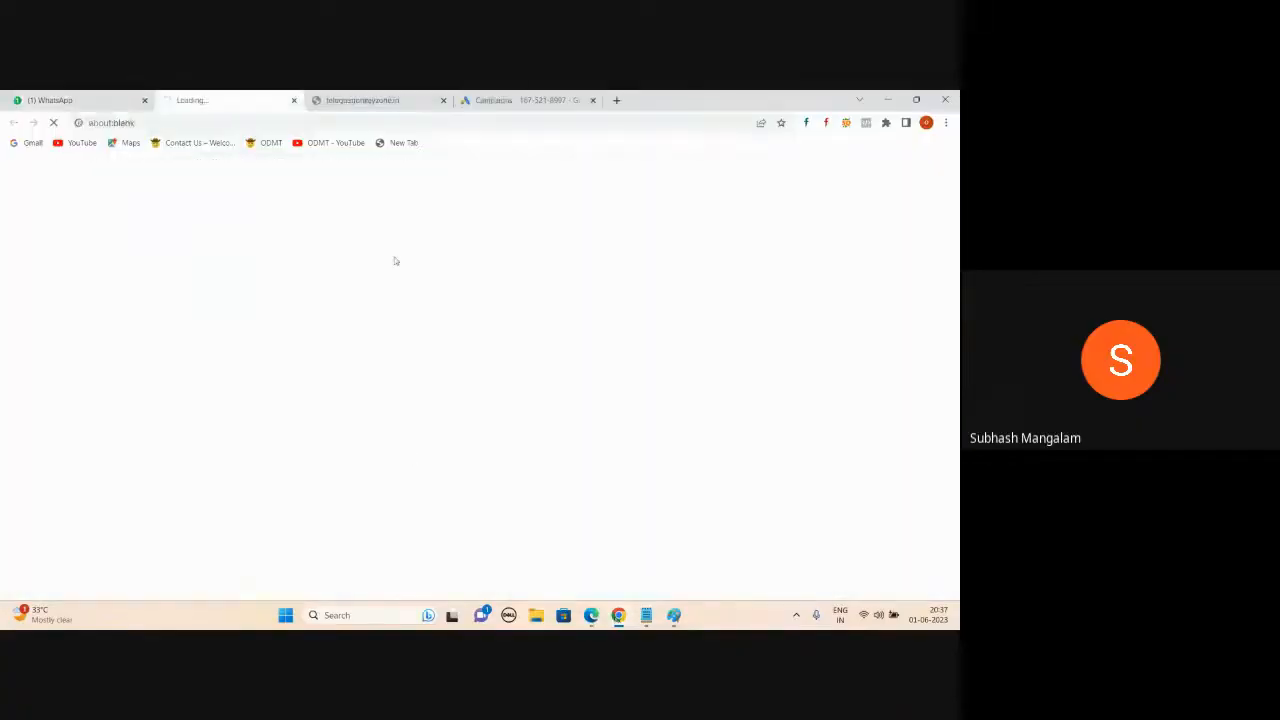
mouse_move(591, 615)
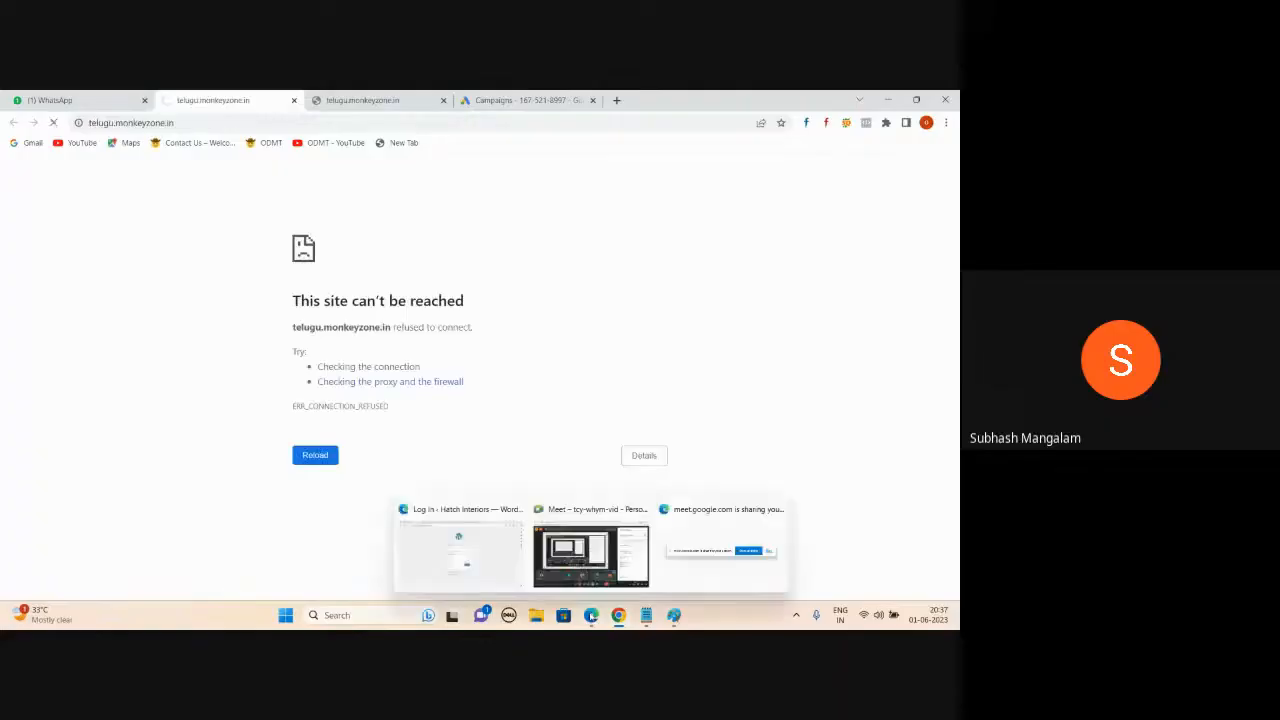
click(459, 550)
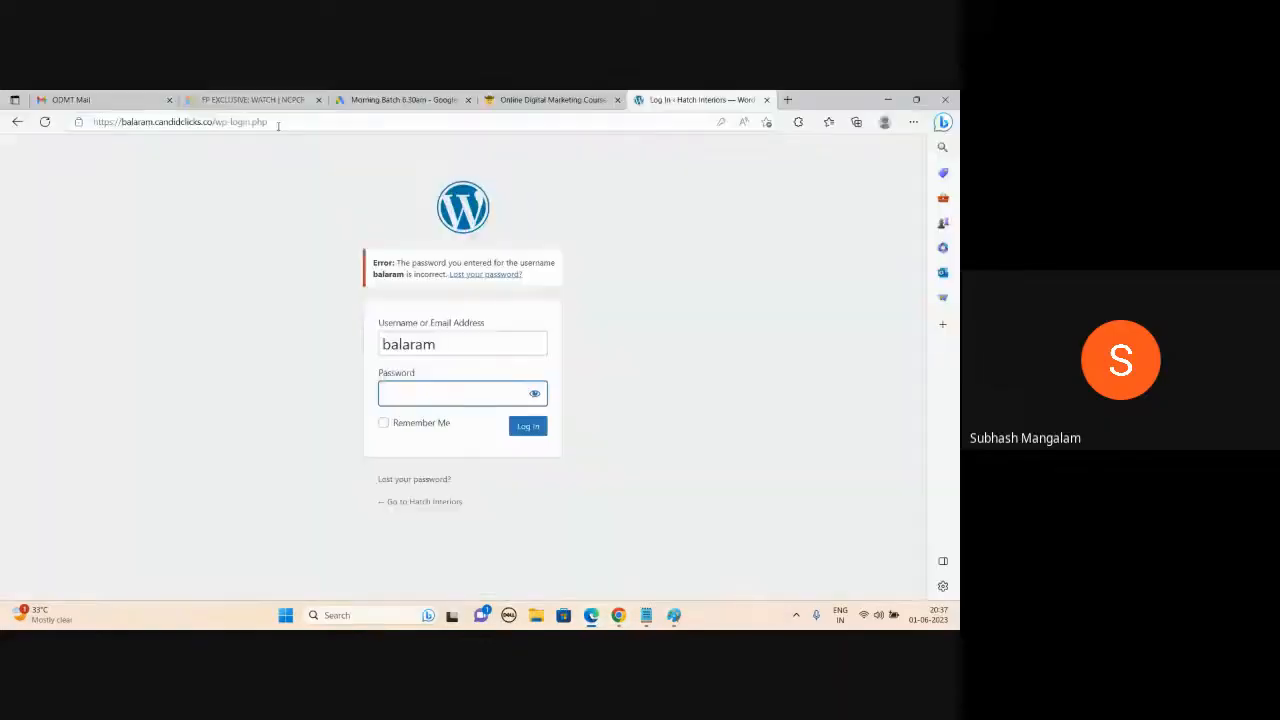
Go to bluehost.in and open the hosting account login page.
click(278, 122)
text(bl)
key(Return)
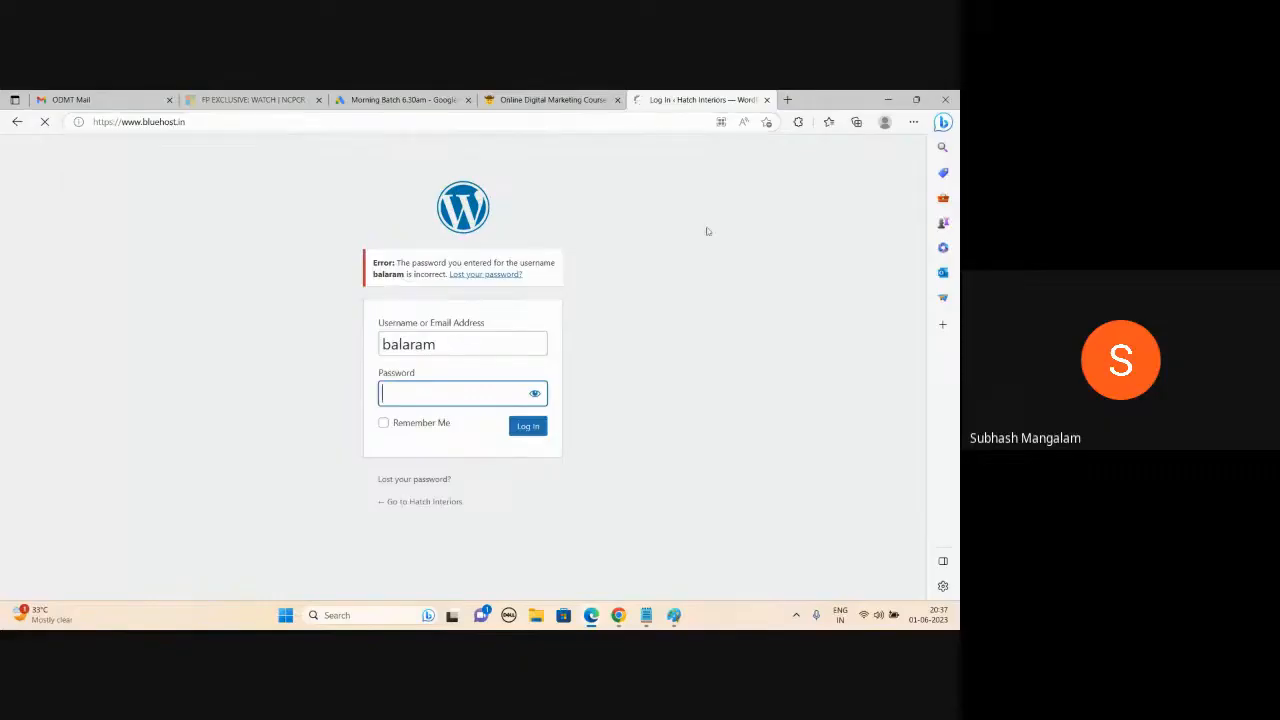
click(759, 179)
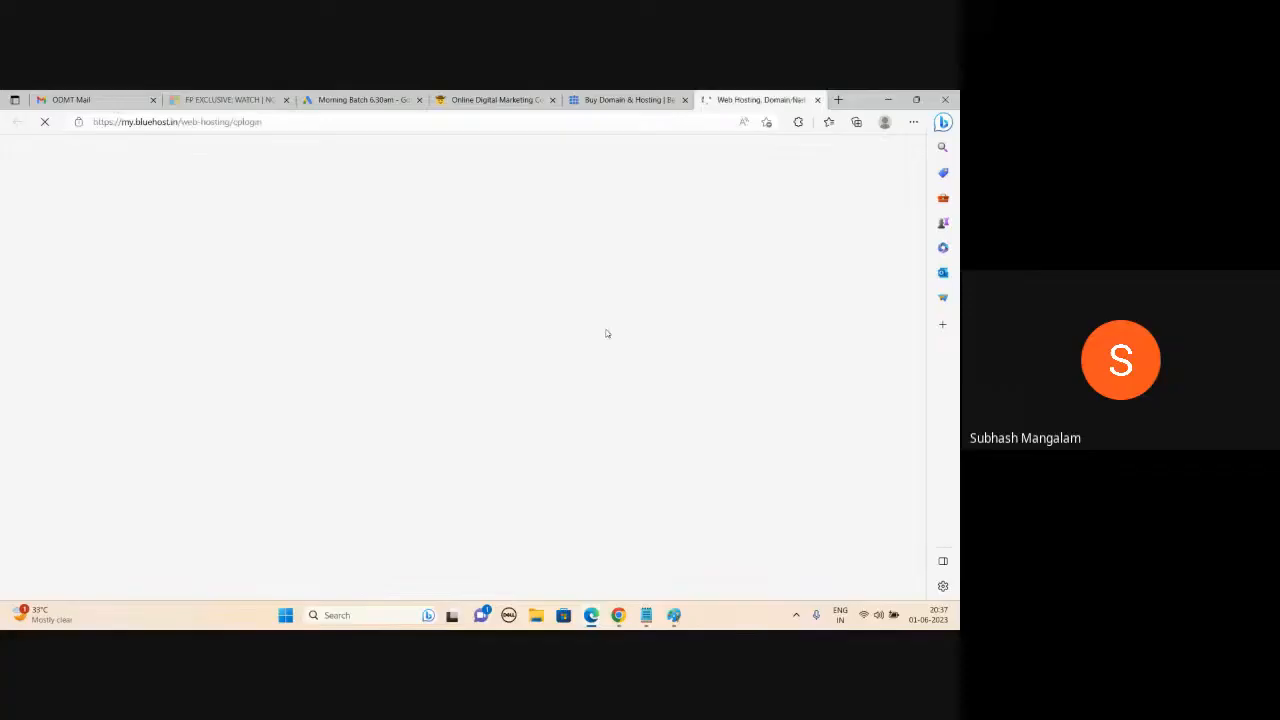
scroll(555, 383, down, 3)
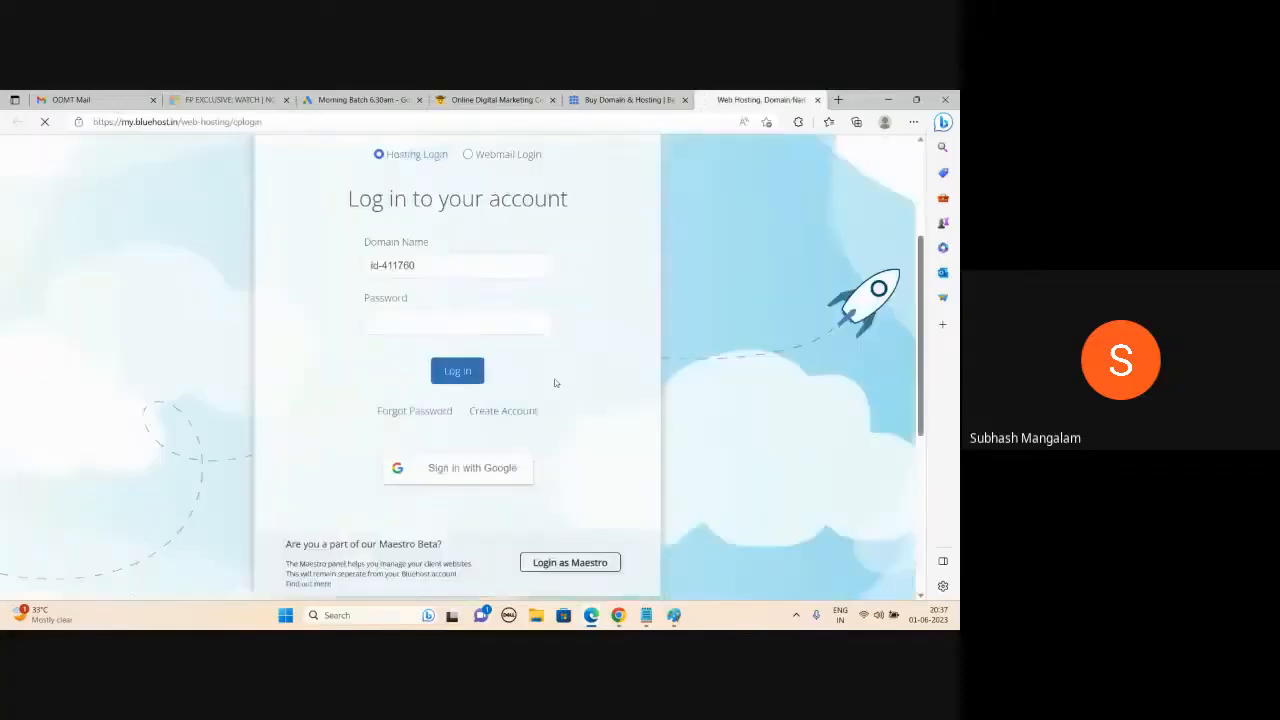
Sign in with the Google account and open the odmt.in hosting account.
click(470, 468)
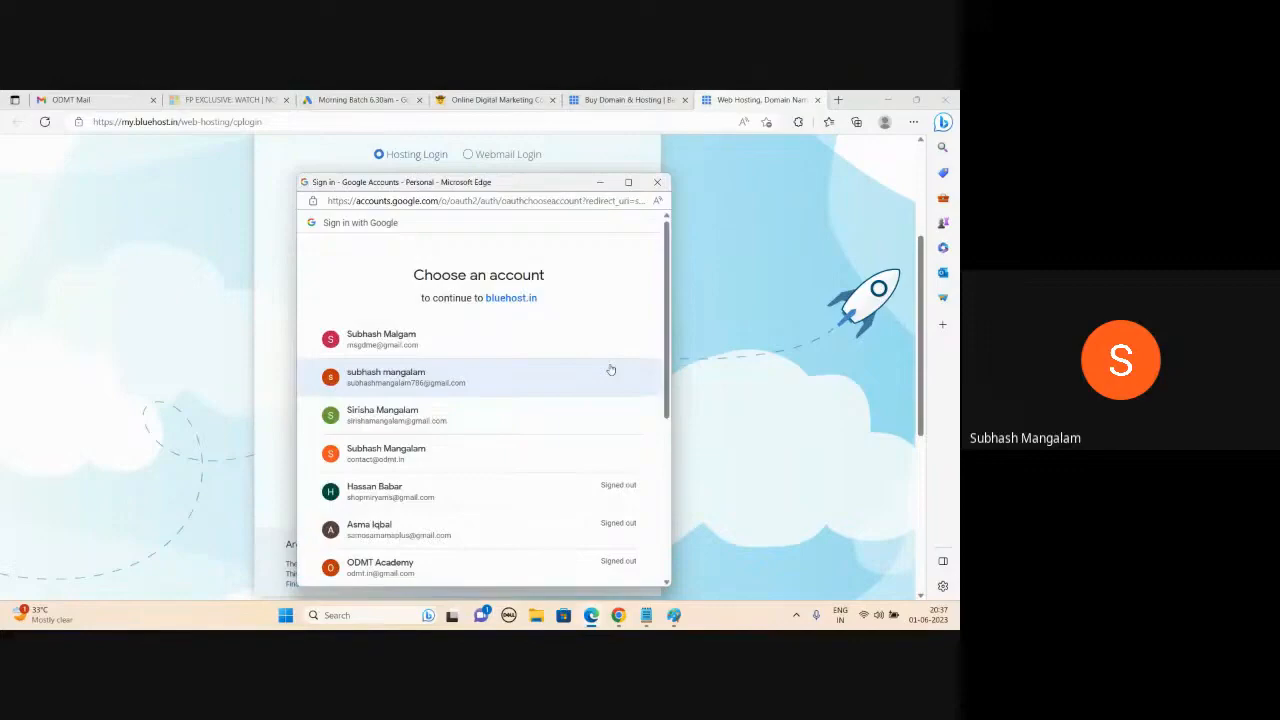
click(611, 370)
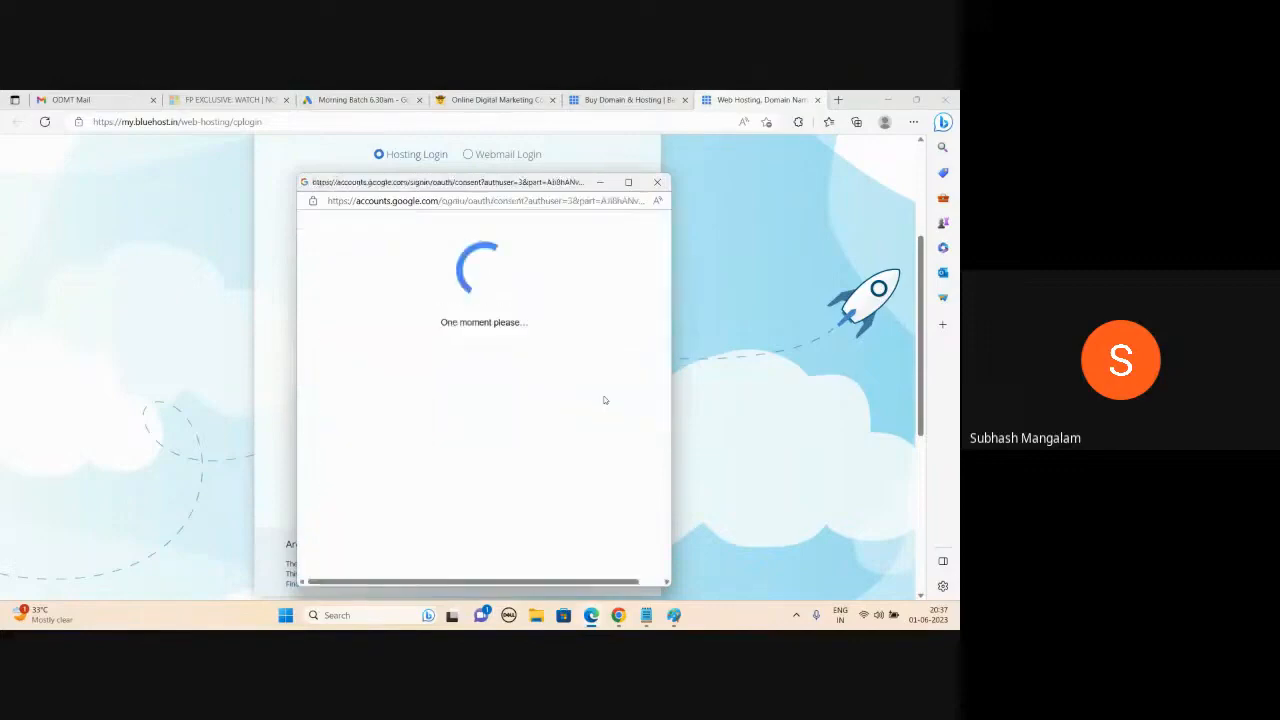
scroll(604, 400, down, 4)
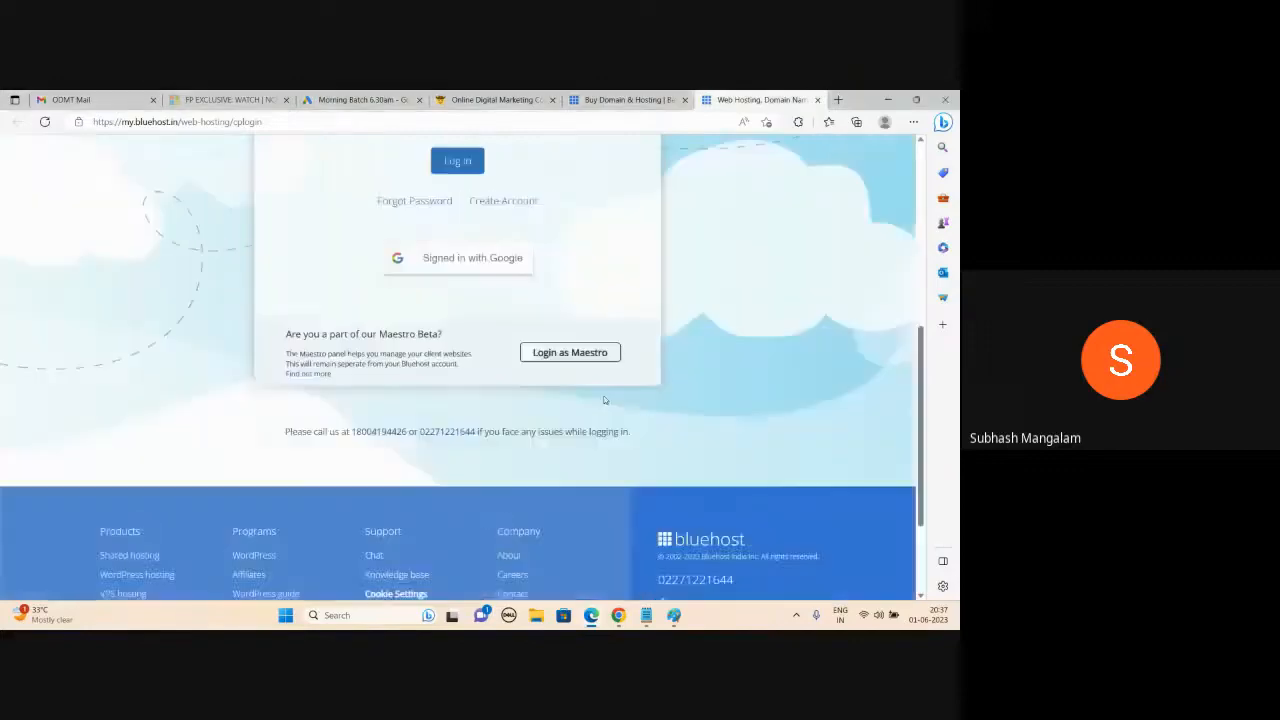
scroll(604, 400, up, 4)
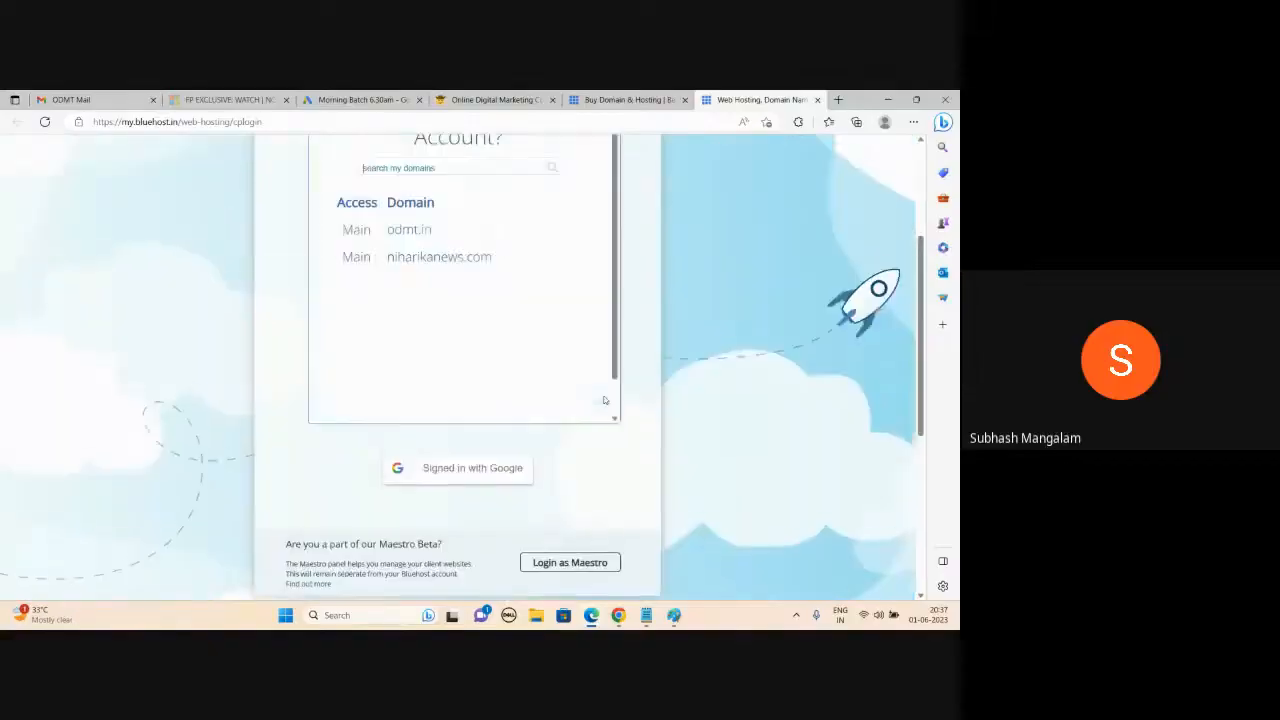
click(423, 232)
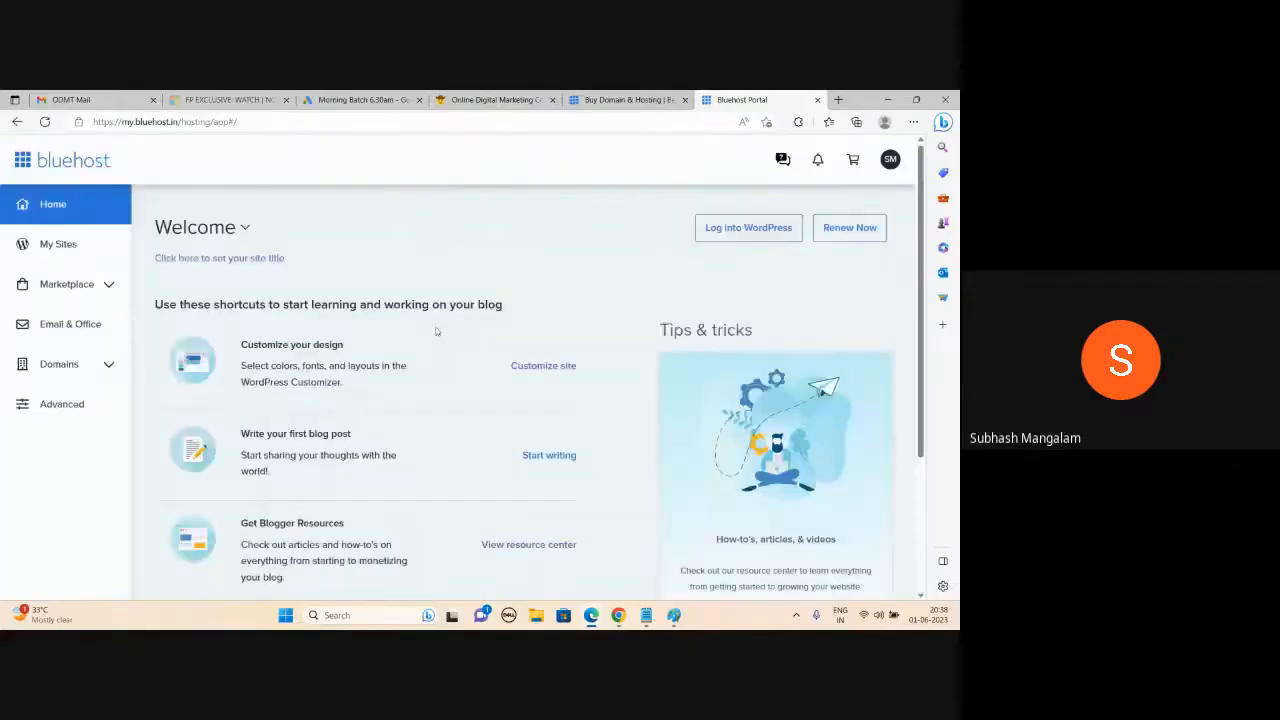
Find Apollo Hospital (course.odmt.in) under My Sites, manage it, and log into WordPress.
click(46, 247)
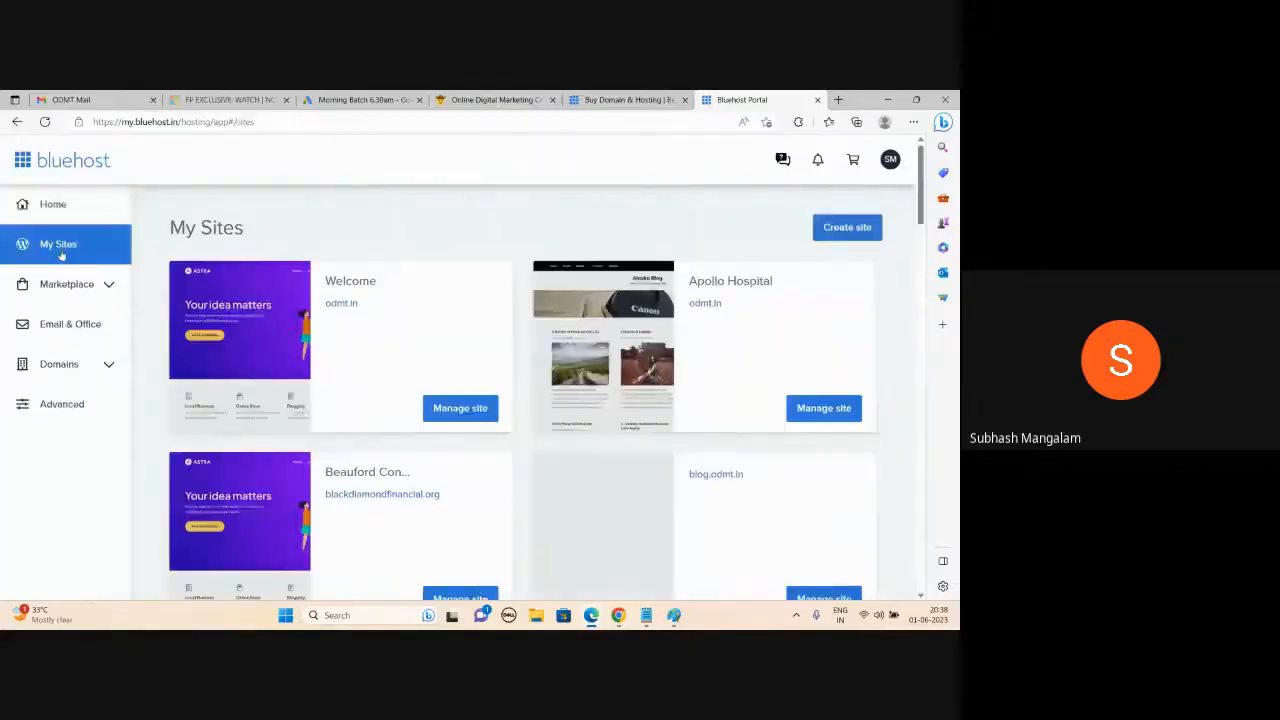
click(461, 409)
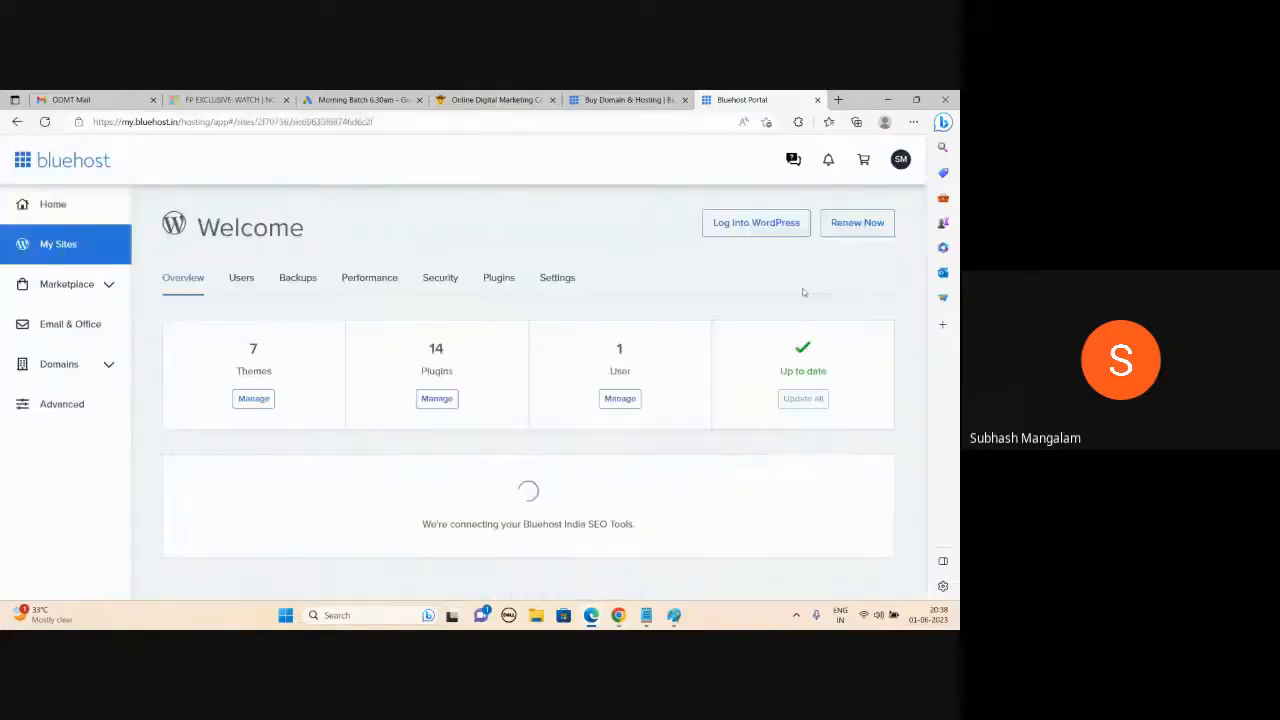
click(91, 259)
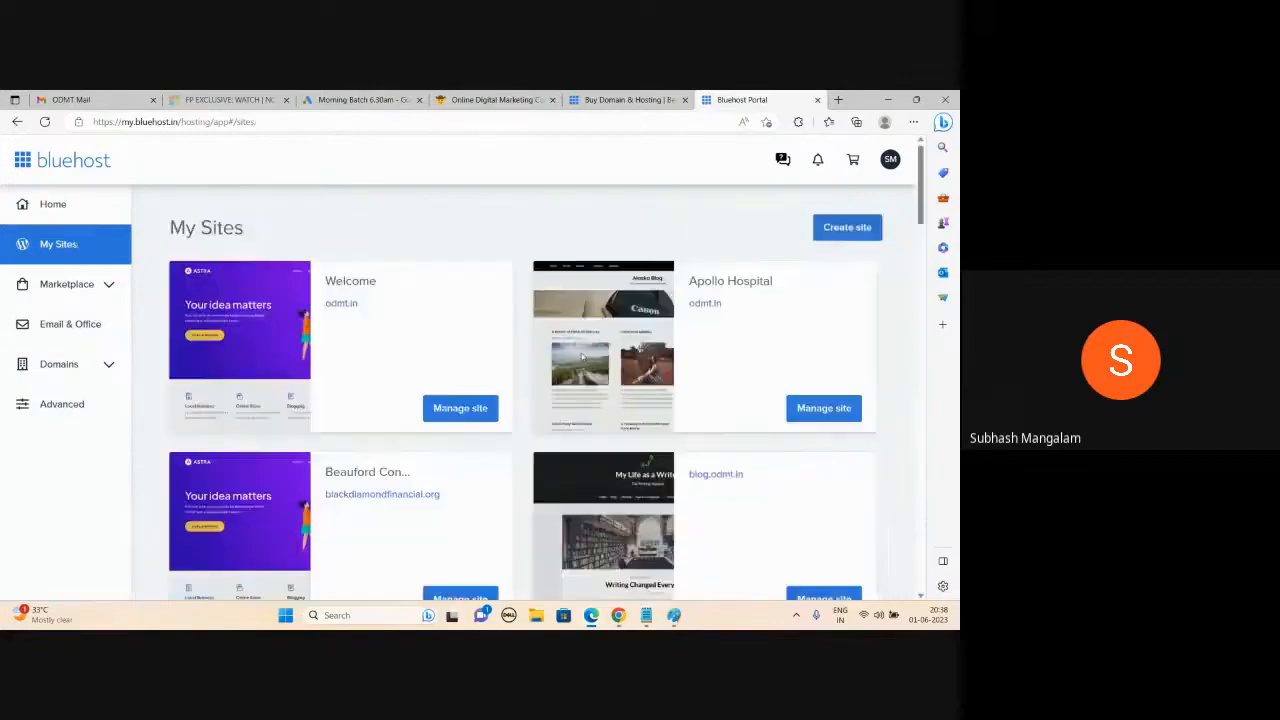
scroll(700, 383, down, 2)
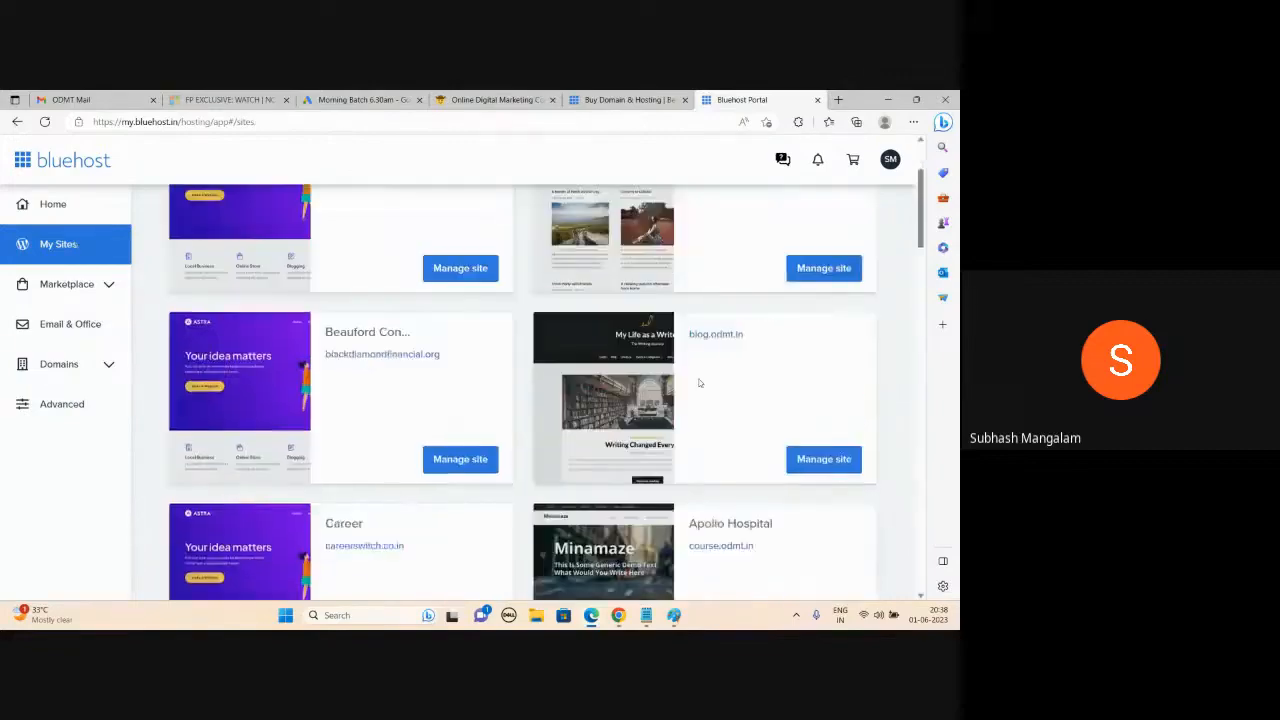
scroll(592, 378, down, 1)
scroll(700, 390, down, 1)
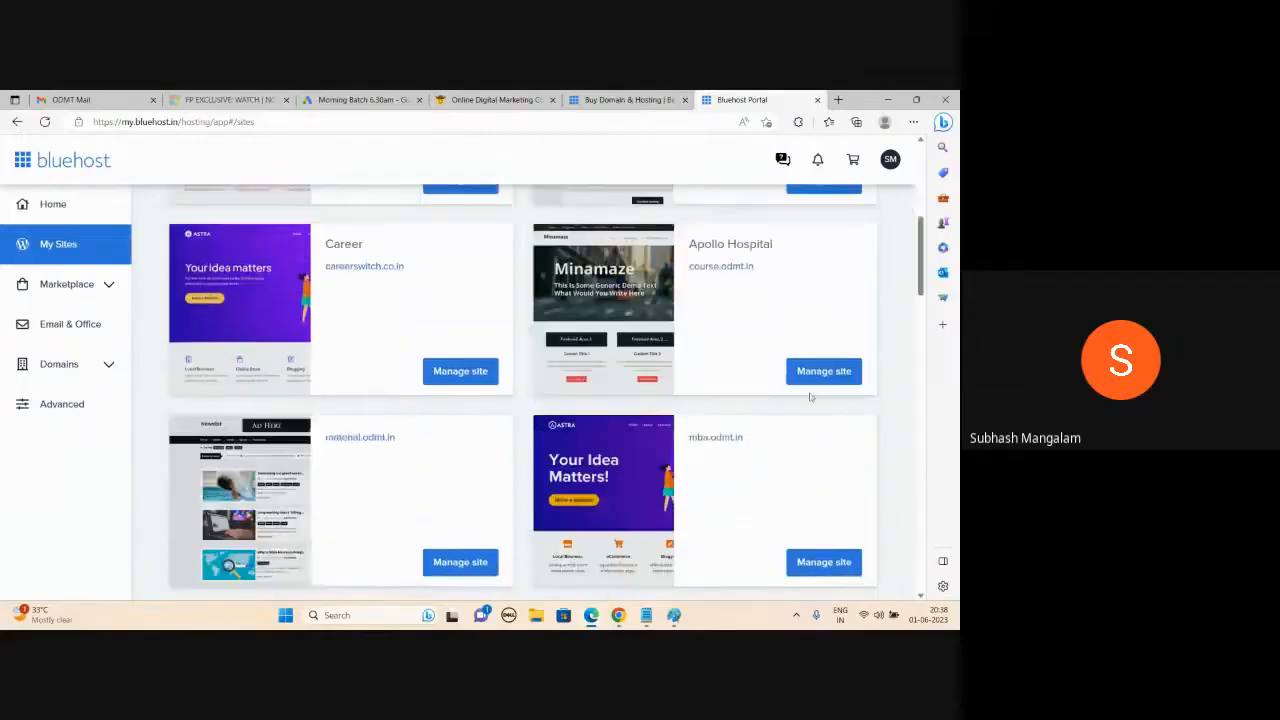
click(815, 372)
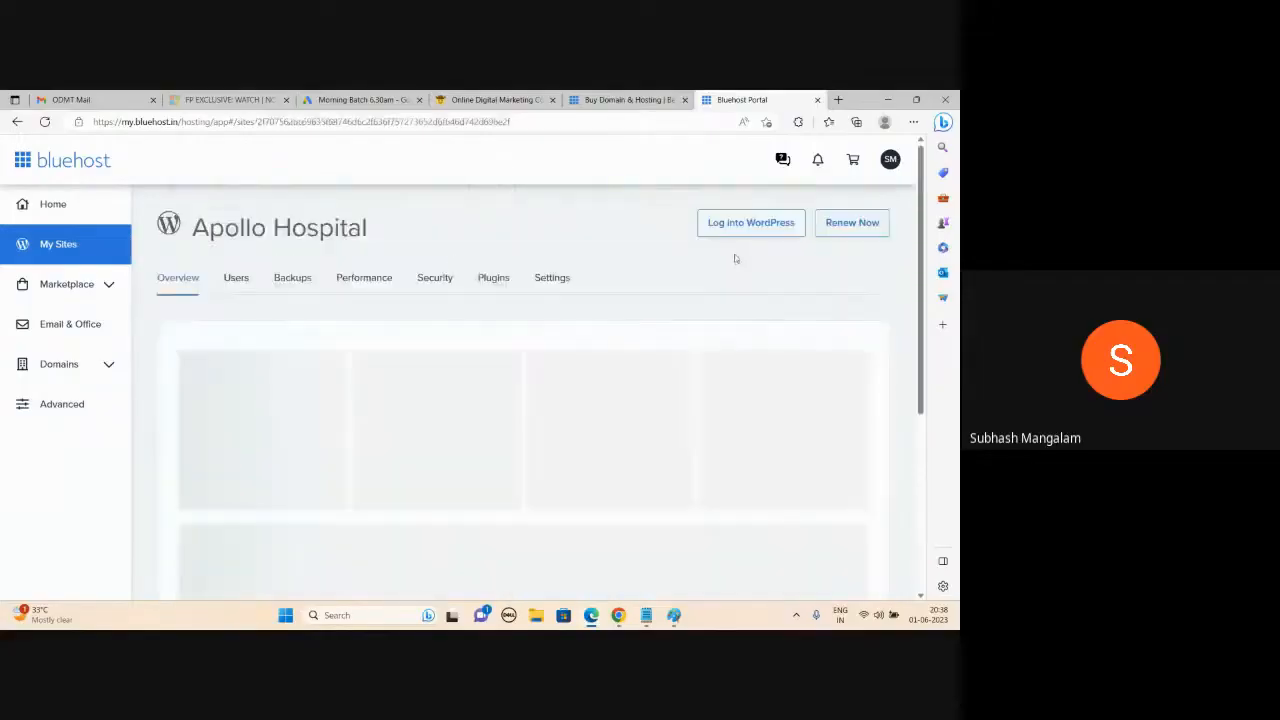
click(740, 226)
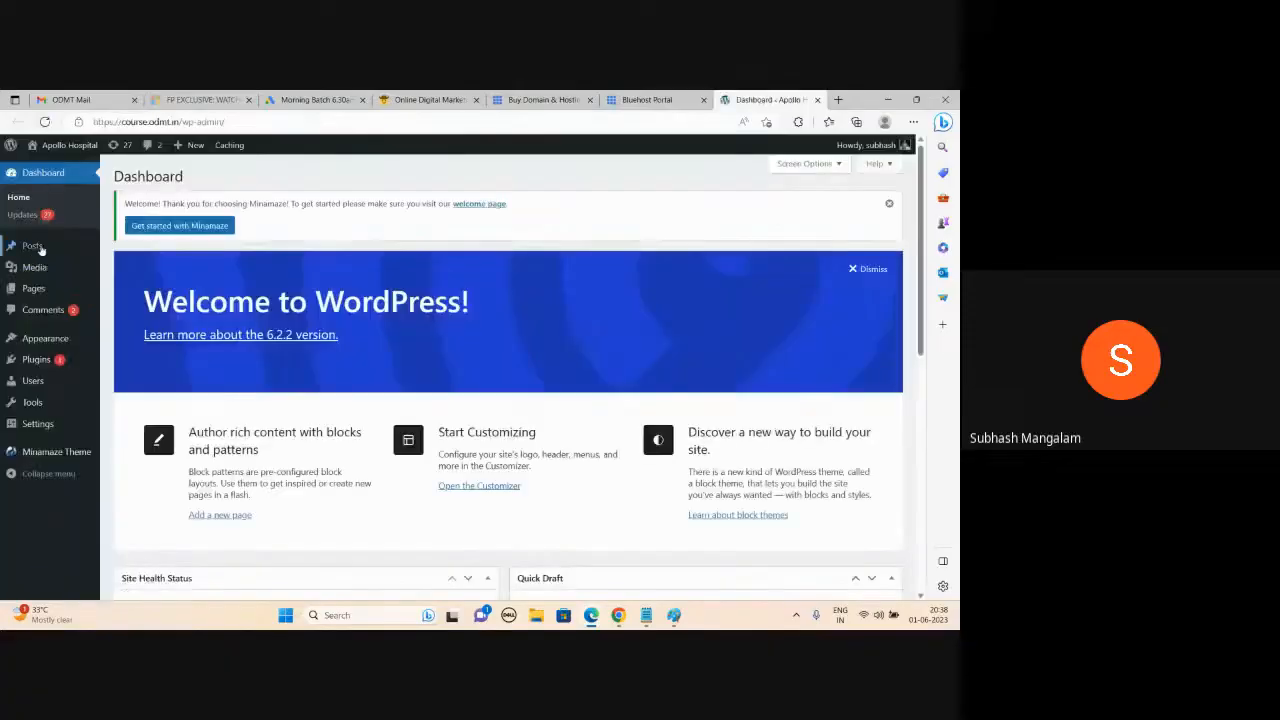
After reviewing the Google tag code, open the Minamaze Theme File Editor and accept its warning.
click(312, 99)
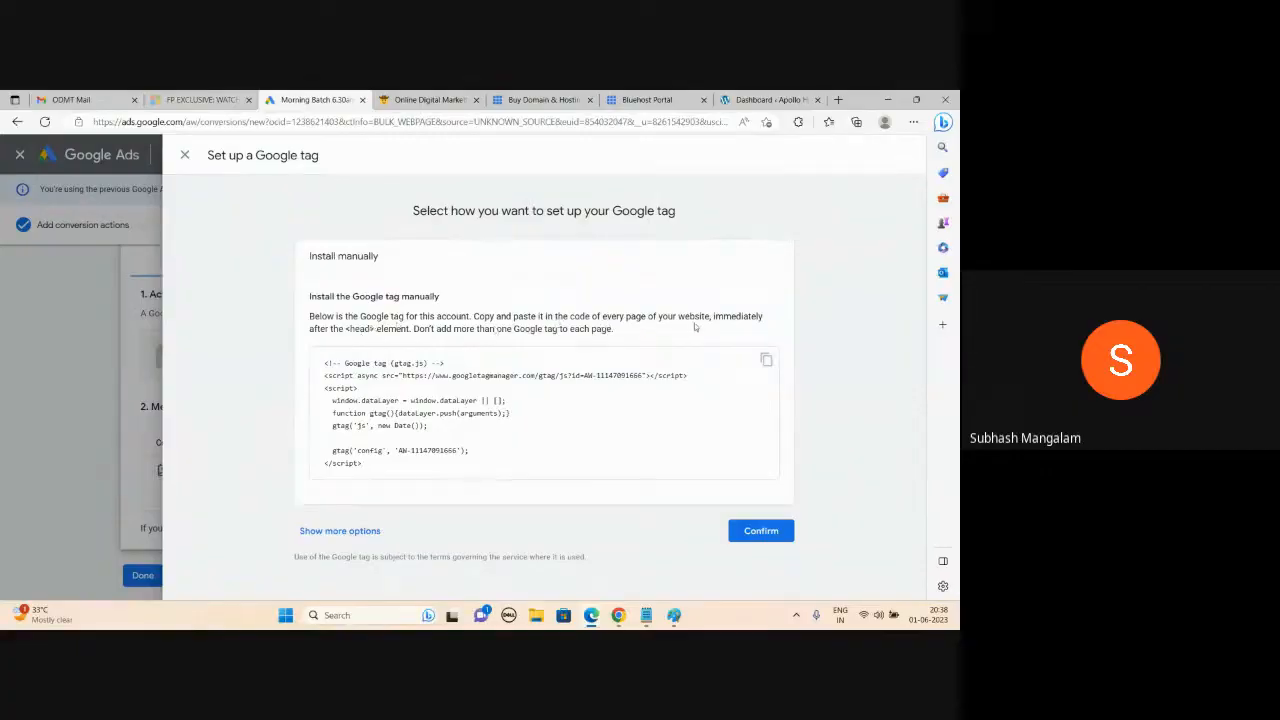
click(760, 98)
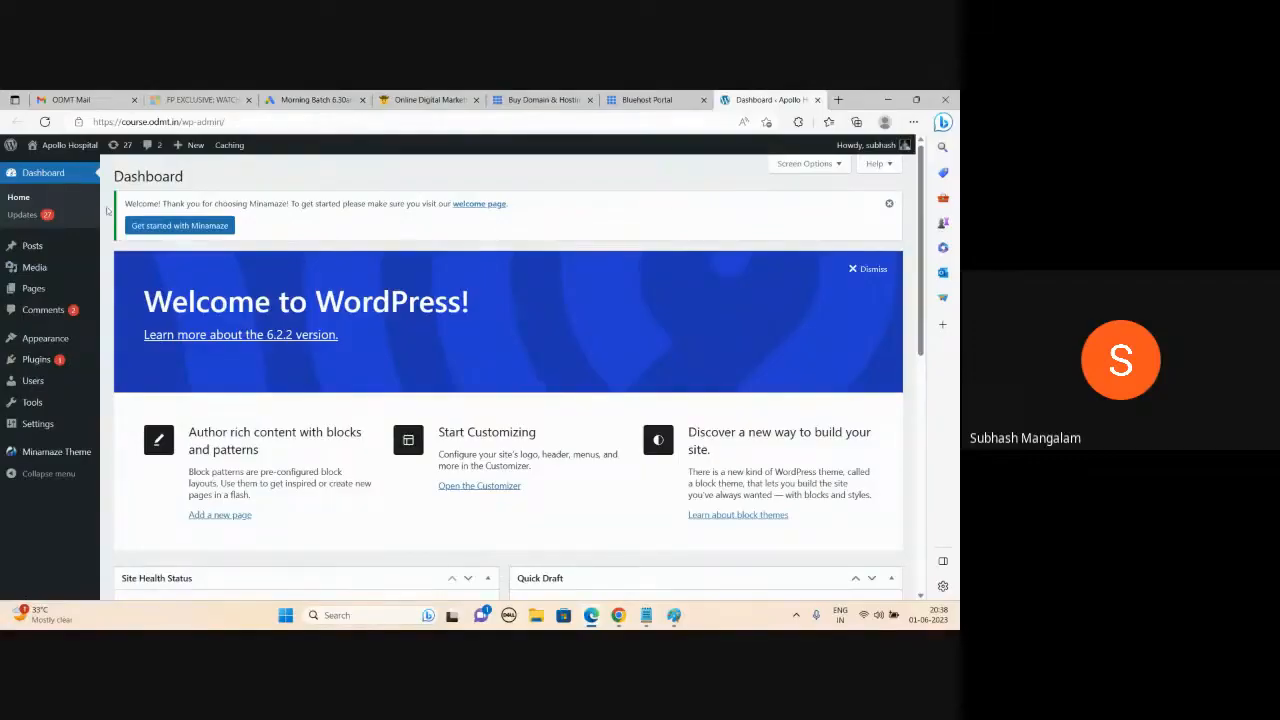
mouse_move(58, 346)
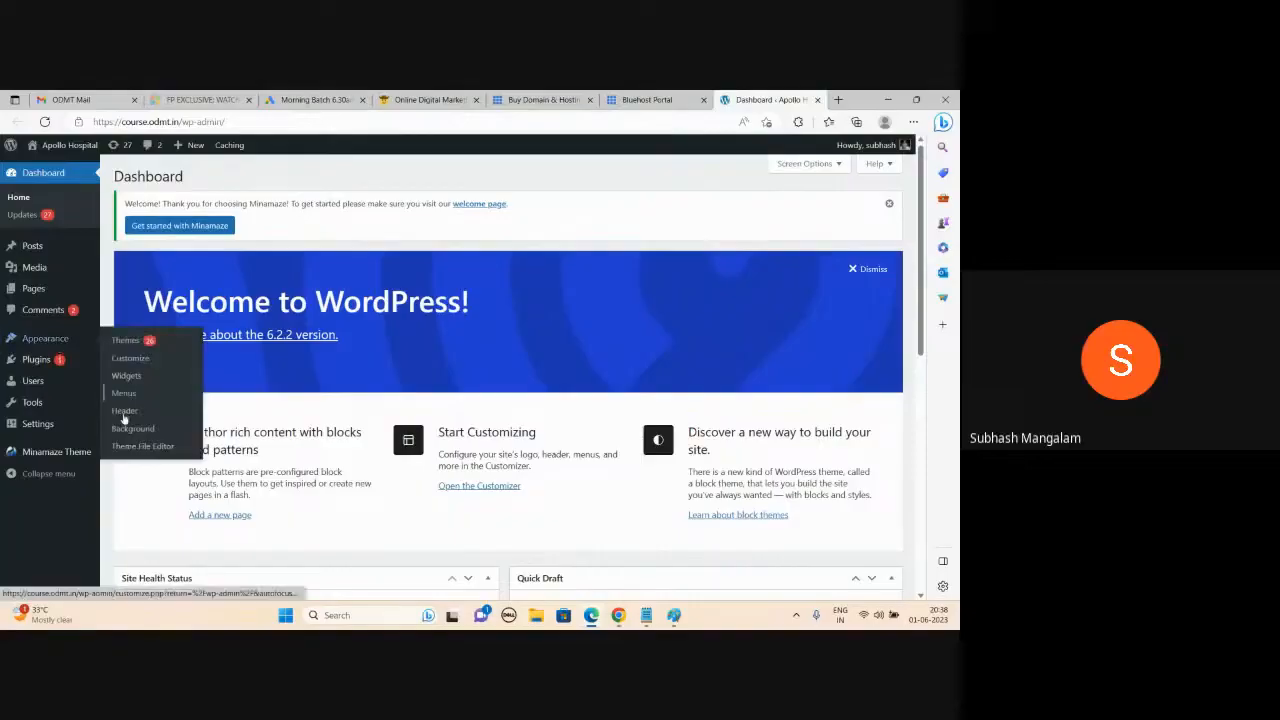
click(132, 447)
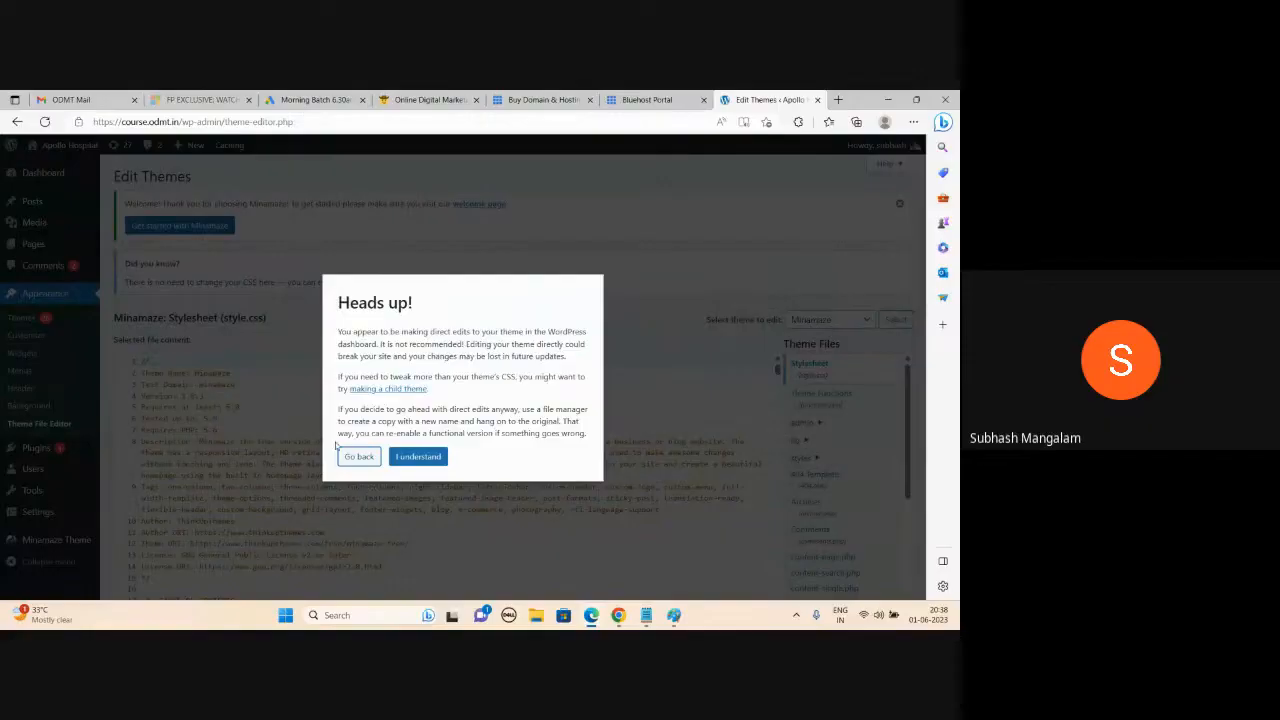
click(418, 456)
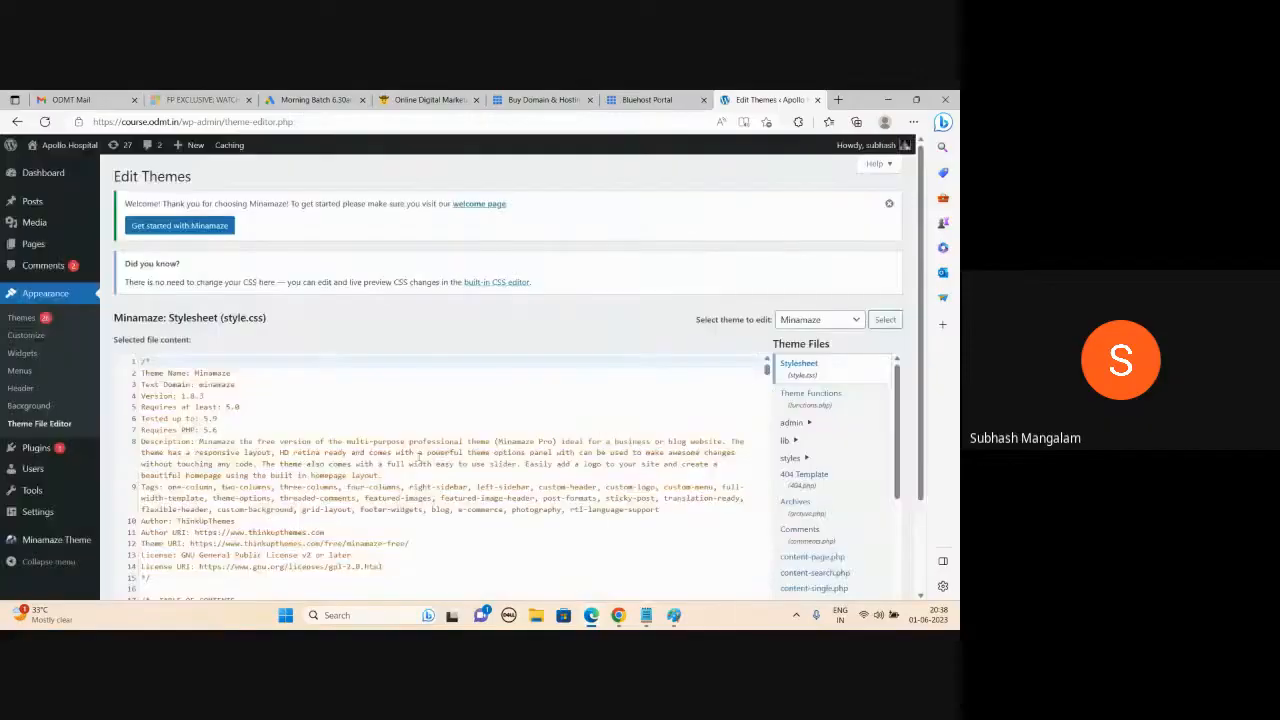
Open Theme Header (header.php) from the Minamaze theme's file list.
scroll(432, 426, down, 3)
scroll(432, 426, down, 18)
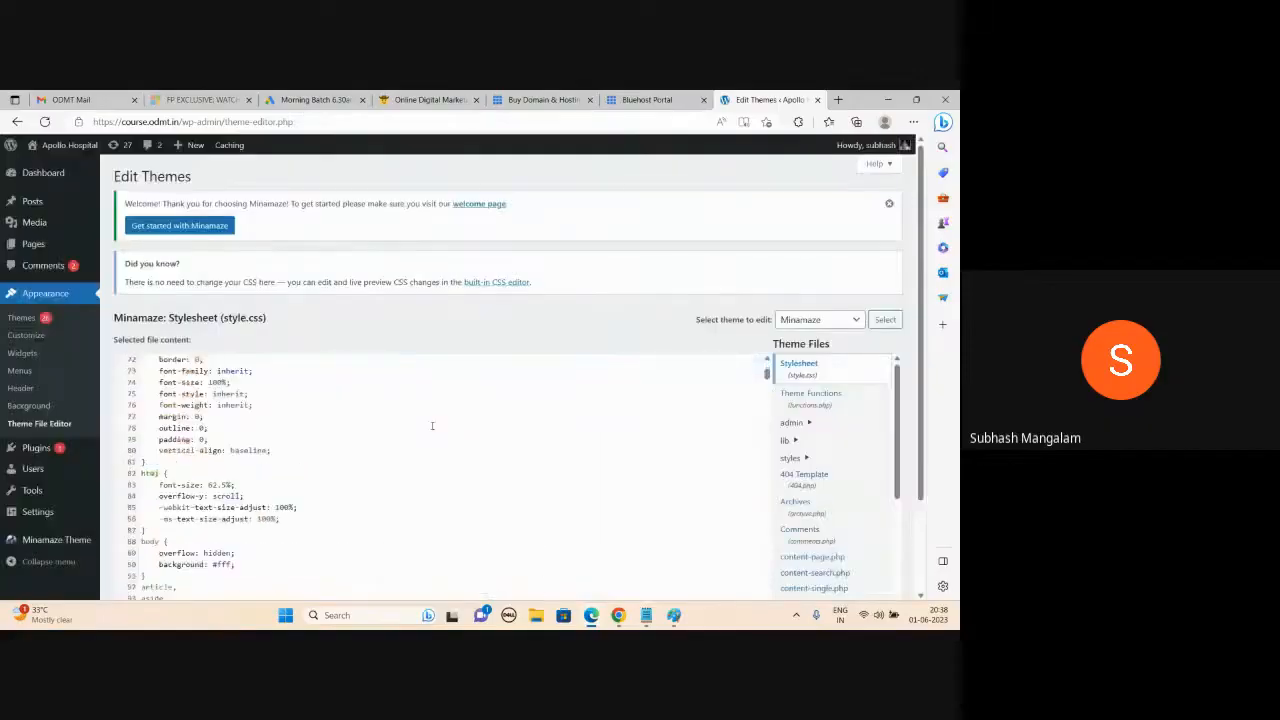
scroll(432, 426, down, 15)
scroll(432, 426, down, 20)
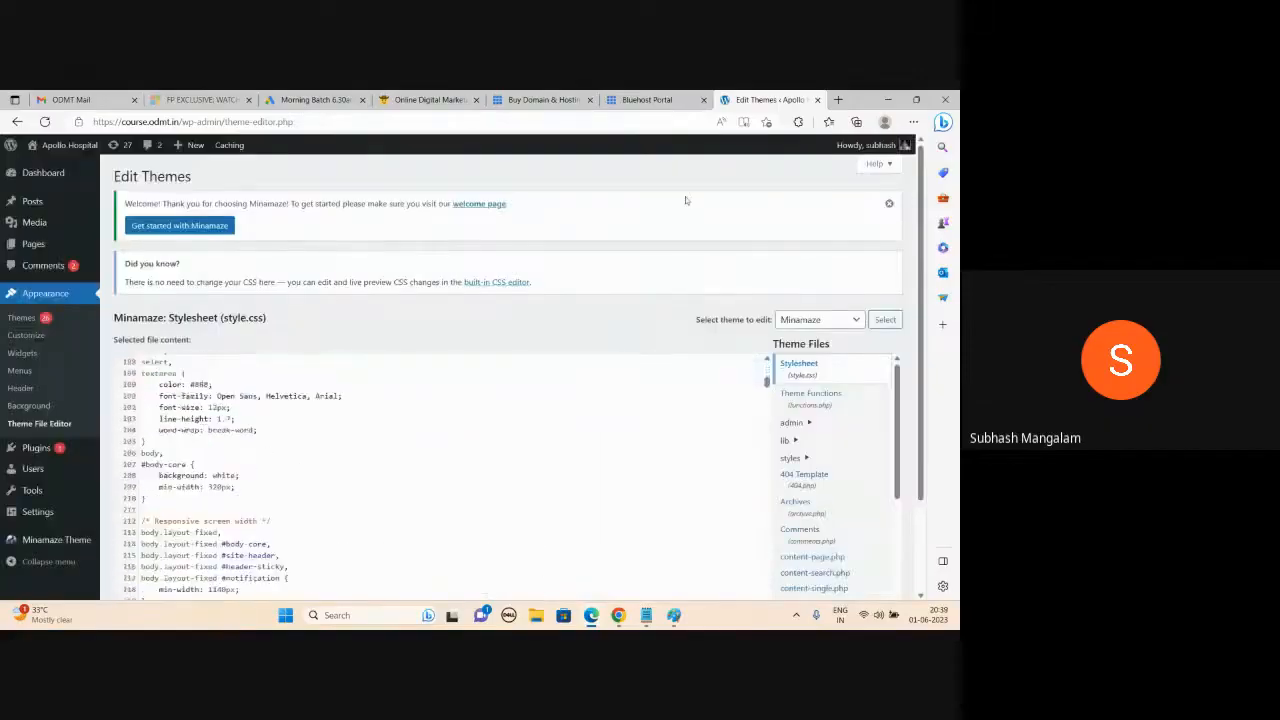
scroll(685, 196, down, 2)
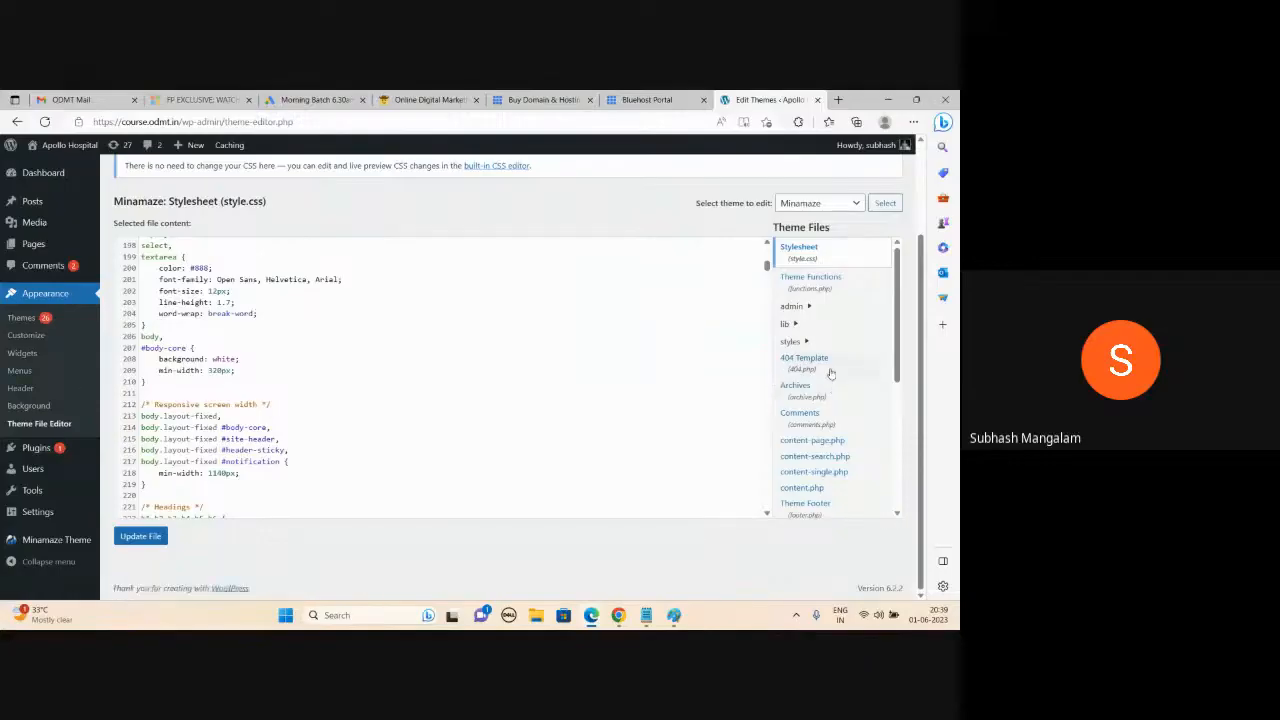
scroll(830, 373, down, 2)
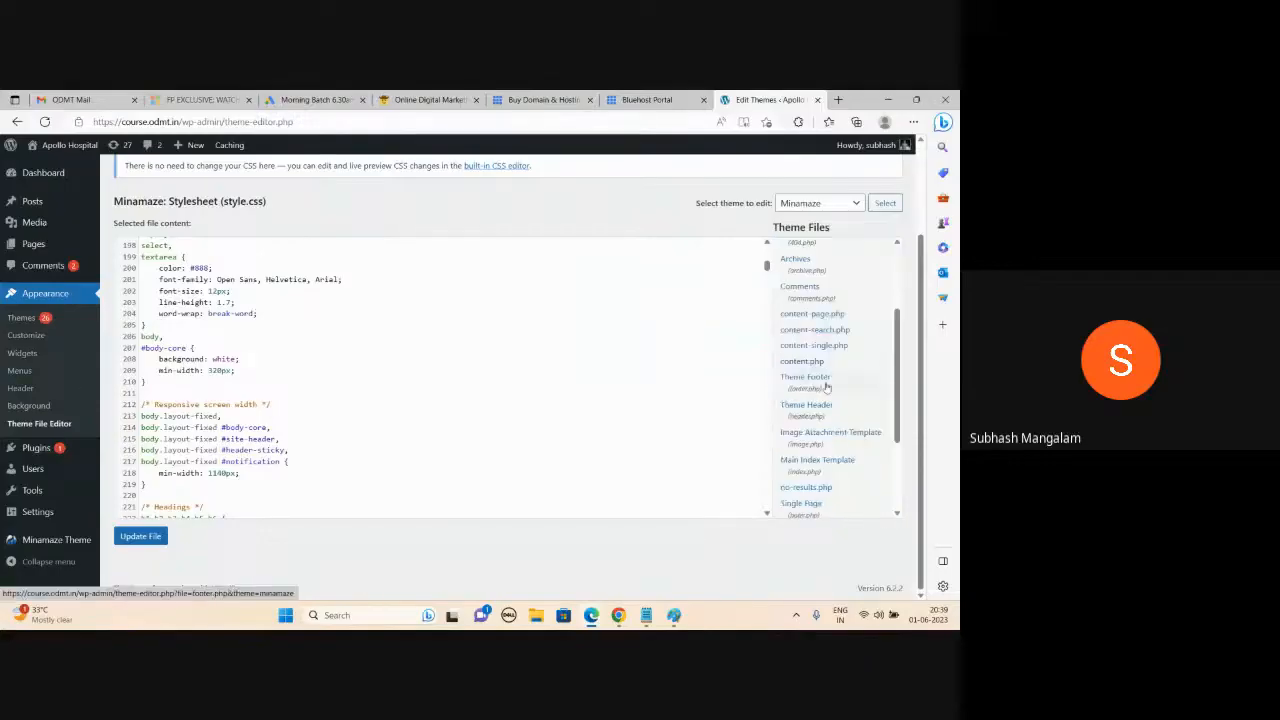
click(813, 407)
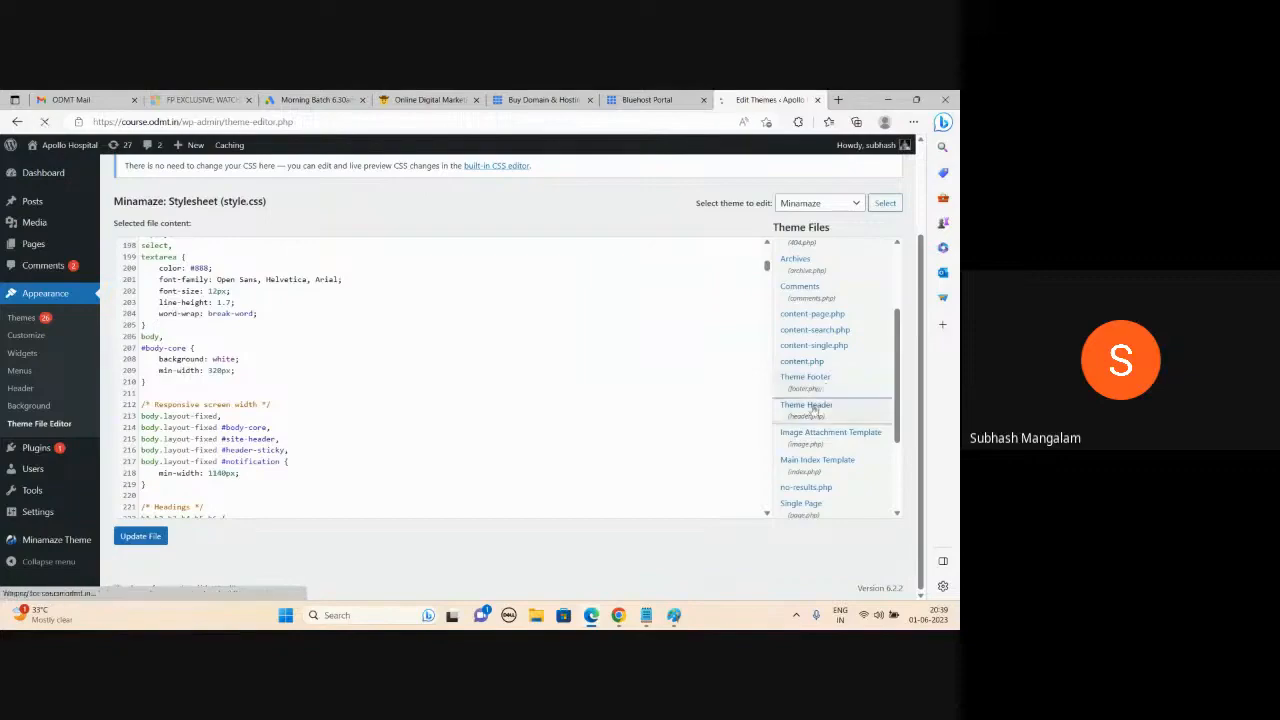
click(430, 100)
scroll(588, 355, up, 20)
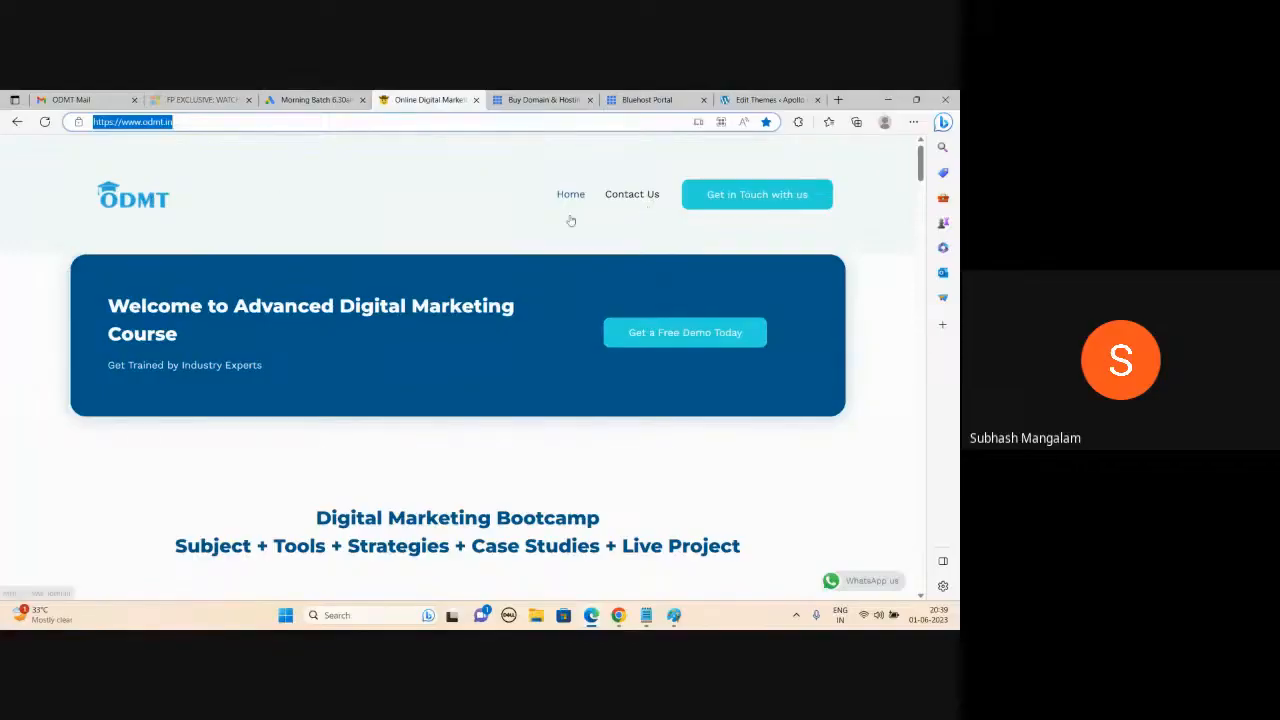
click(768, 99)
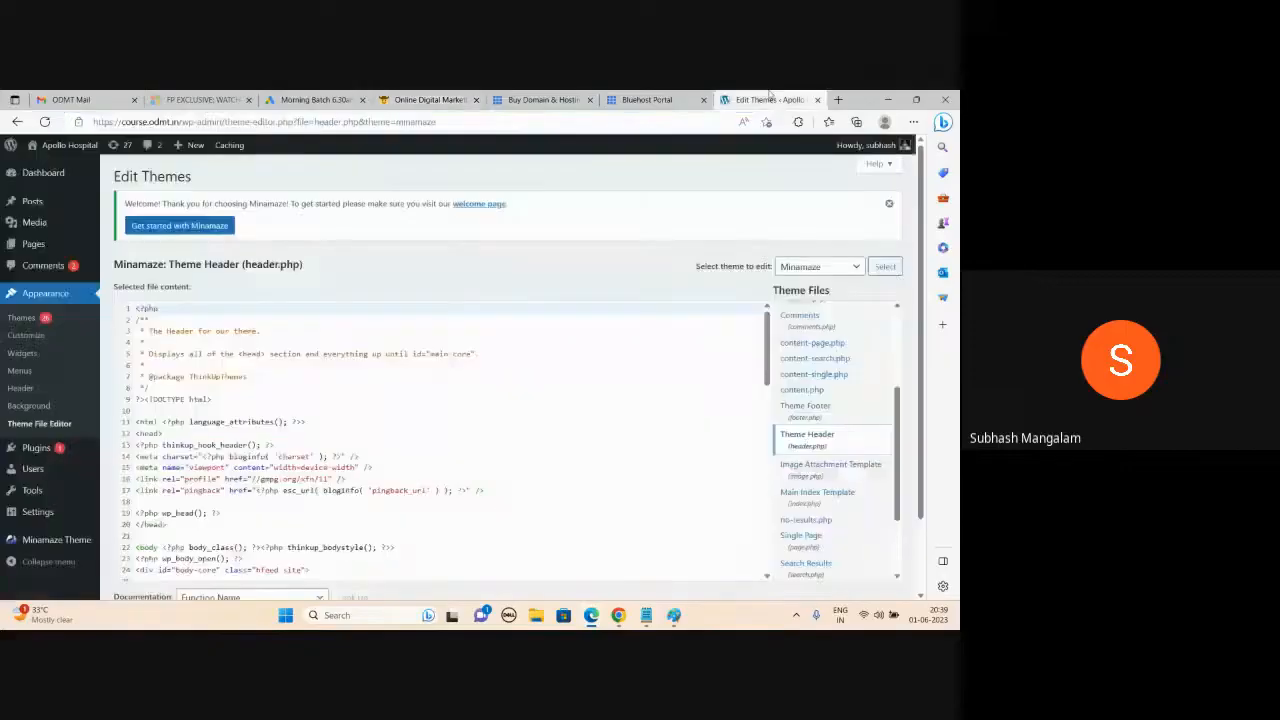
Insert a blank line after the wp_head() call in header.php.
click(315, 99)
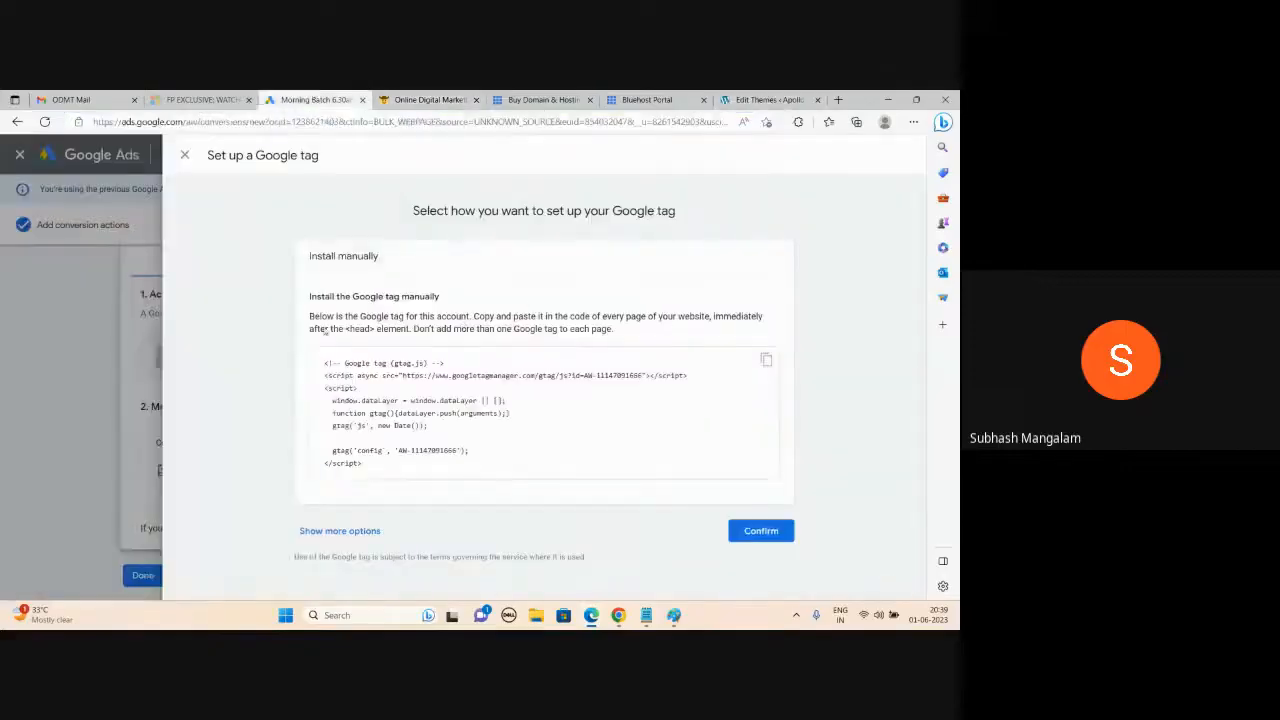
click(743, 97)
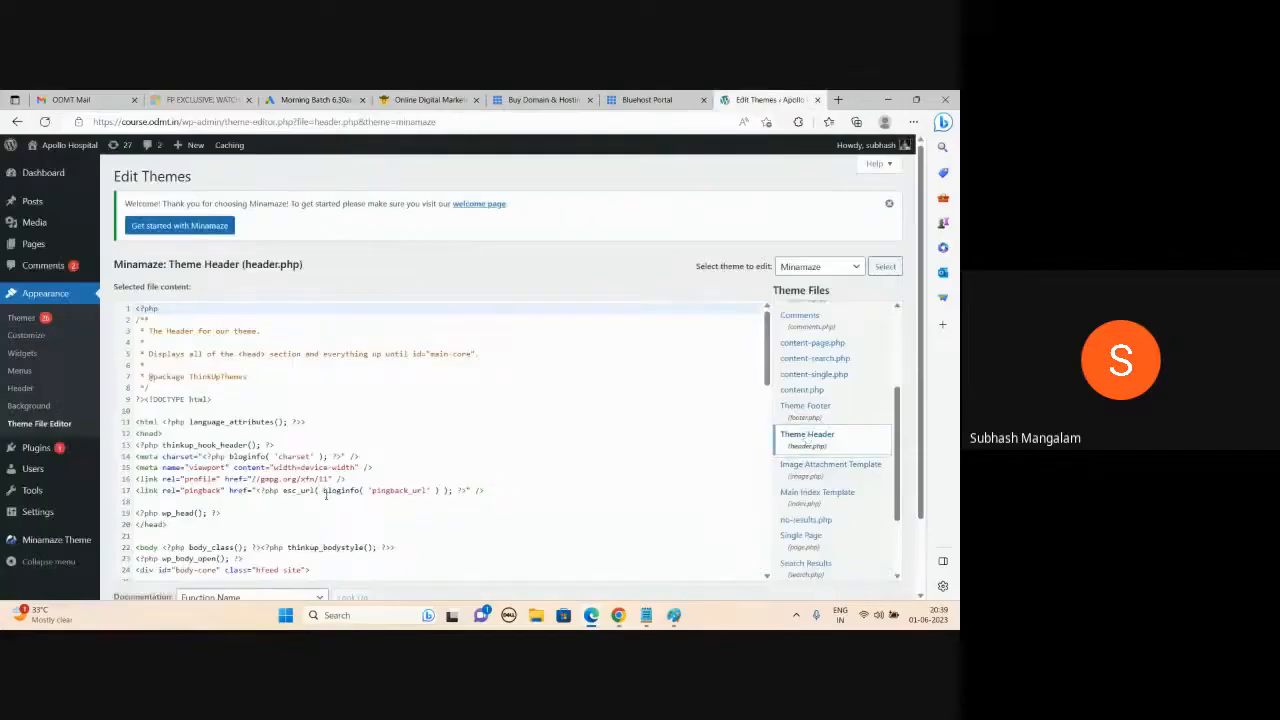
scroll(340, 430, down, 1)
scroll(360, 359, down, 1)
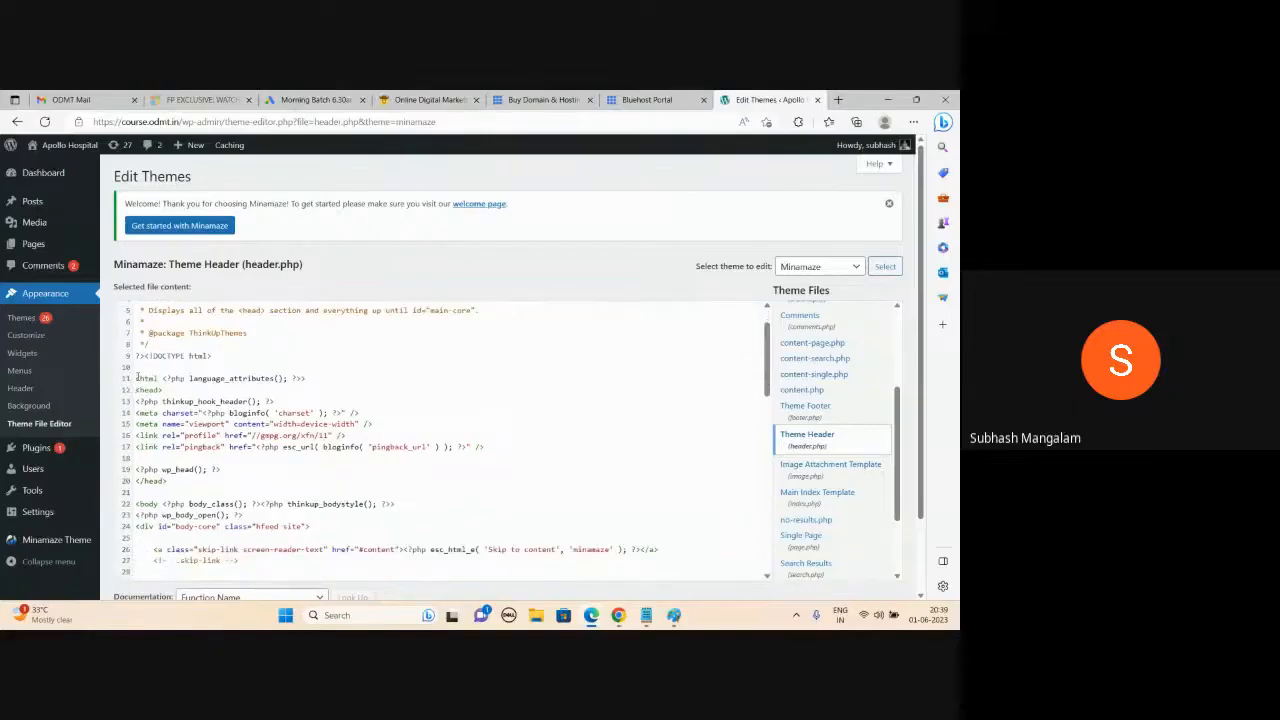
mouse_move(137, 373)
mouse_down()
mouse_move(157, 378)
mouse_move(136, 391)
mouse_up()
drag(168, 470, 132, 482)
click(163, 481)
click(224, 469)
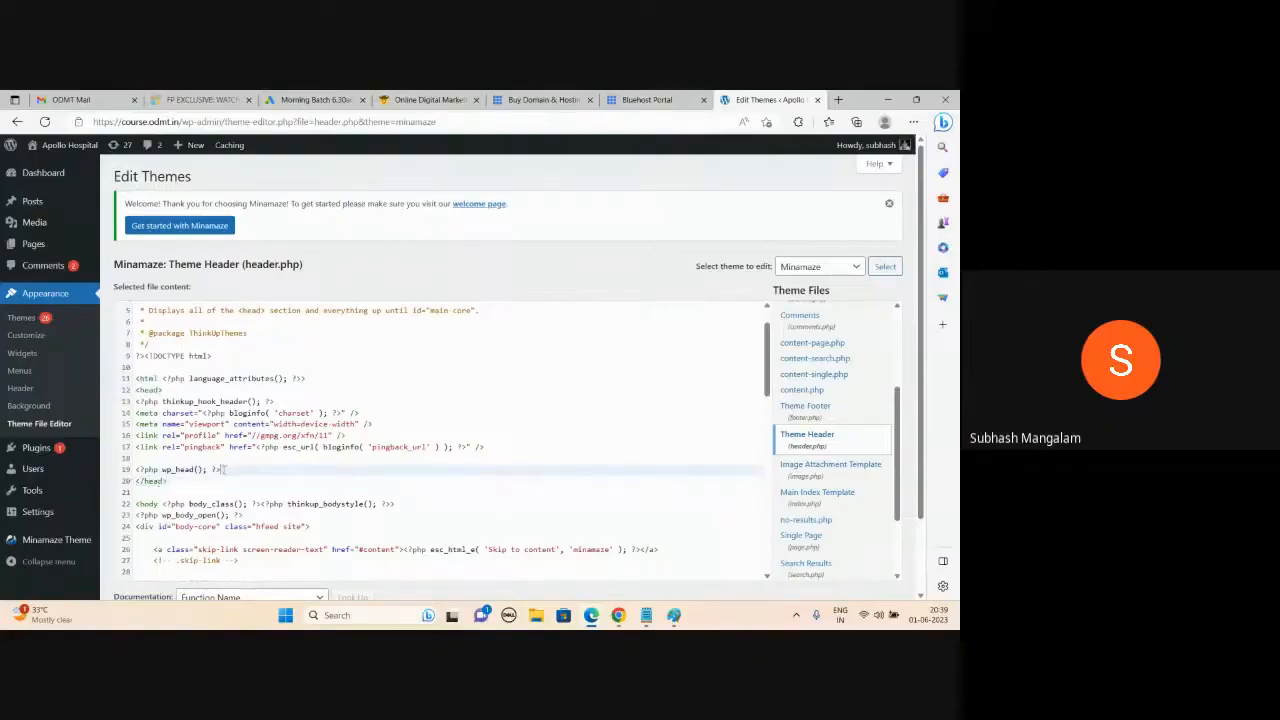
key(Return)
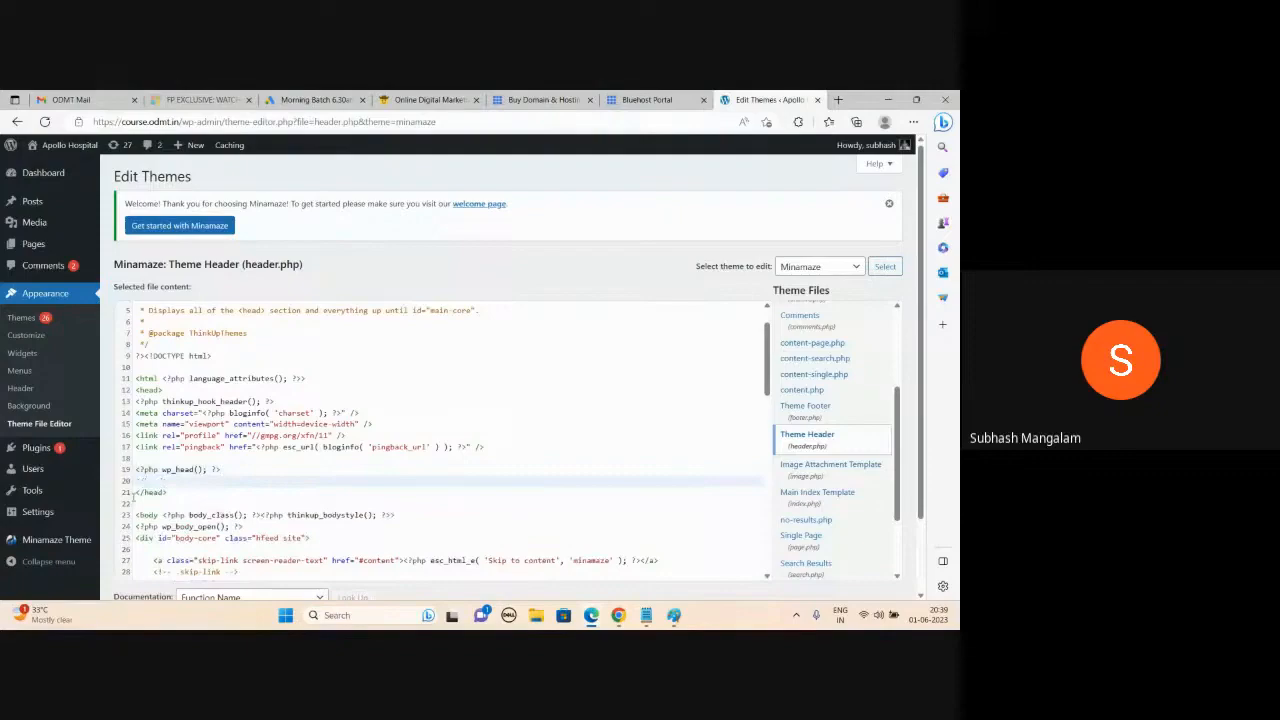
Insert a blank line after <head>, then copy the Google tag code from Google Ads.
click(313, 99)
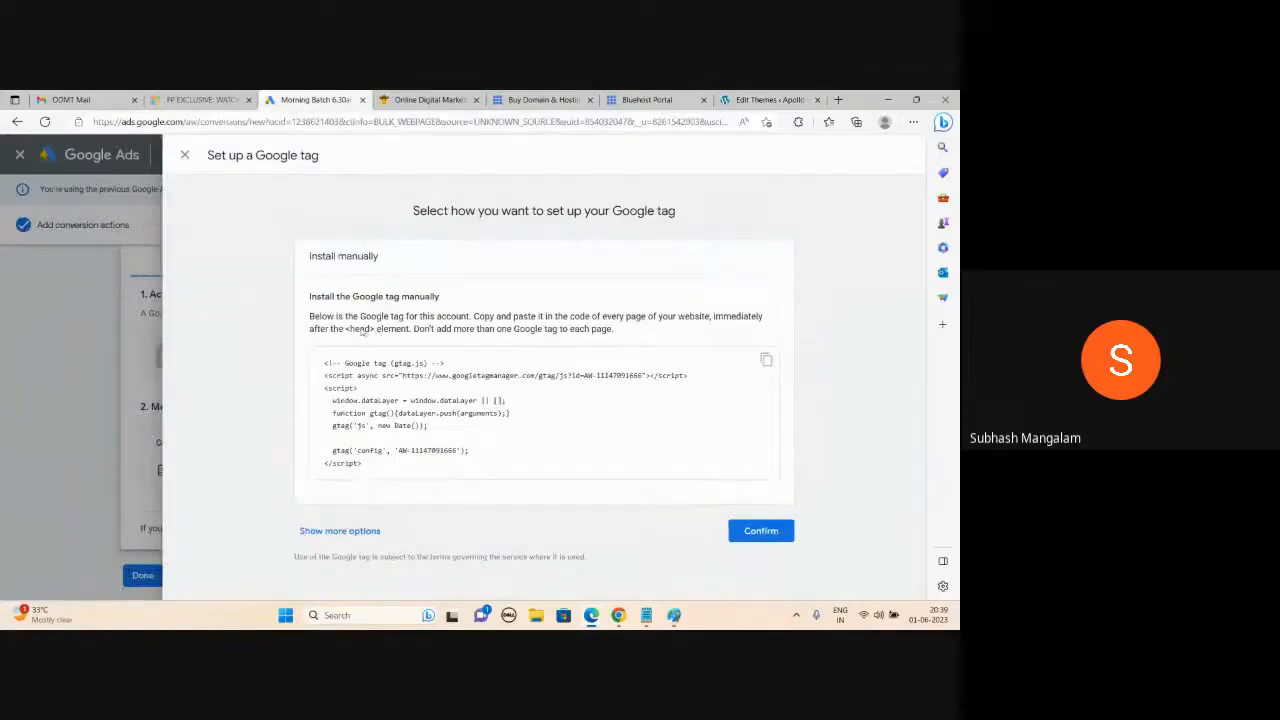
click(740, 99)
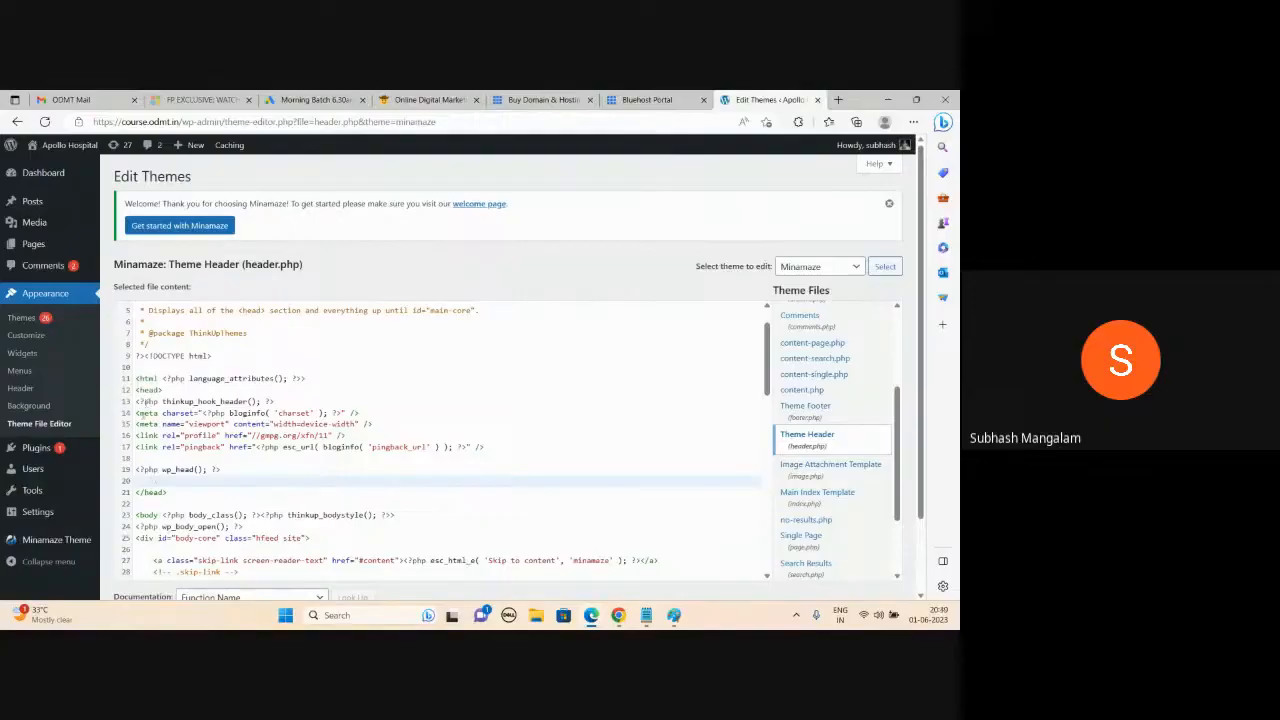
click(165, 390)
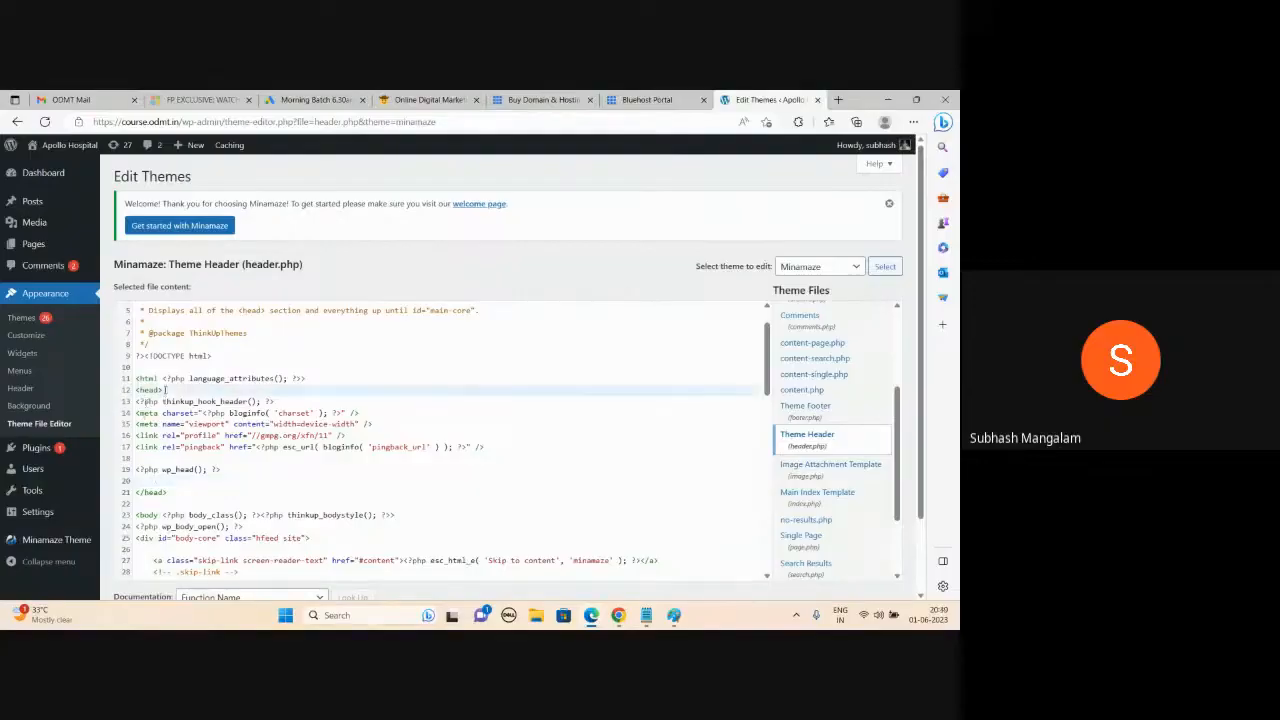
key(Return)
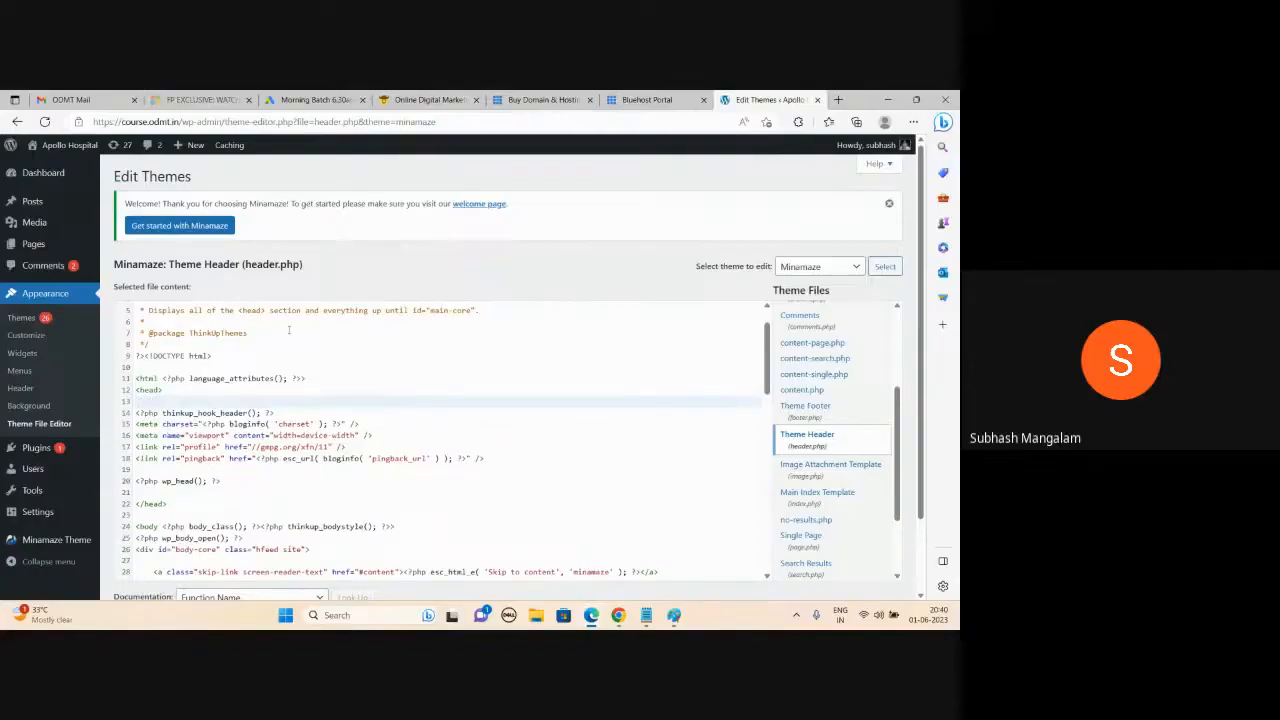
key(ctrl+3)
click(765, 361)
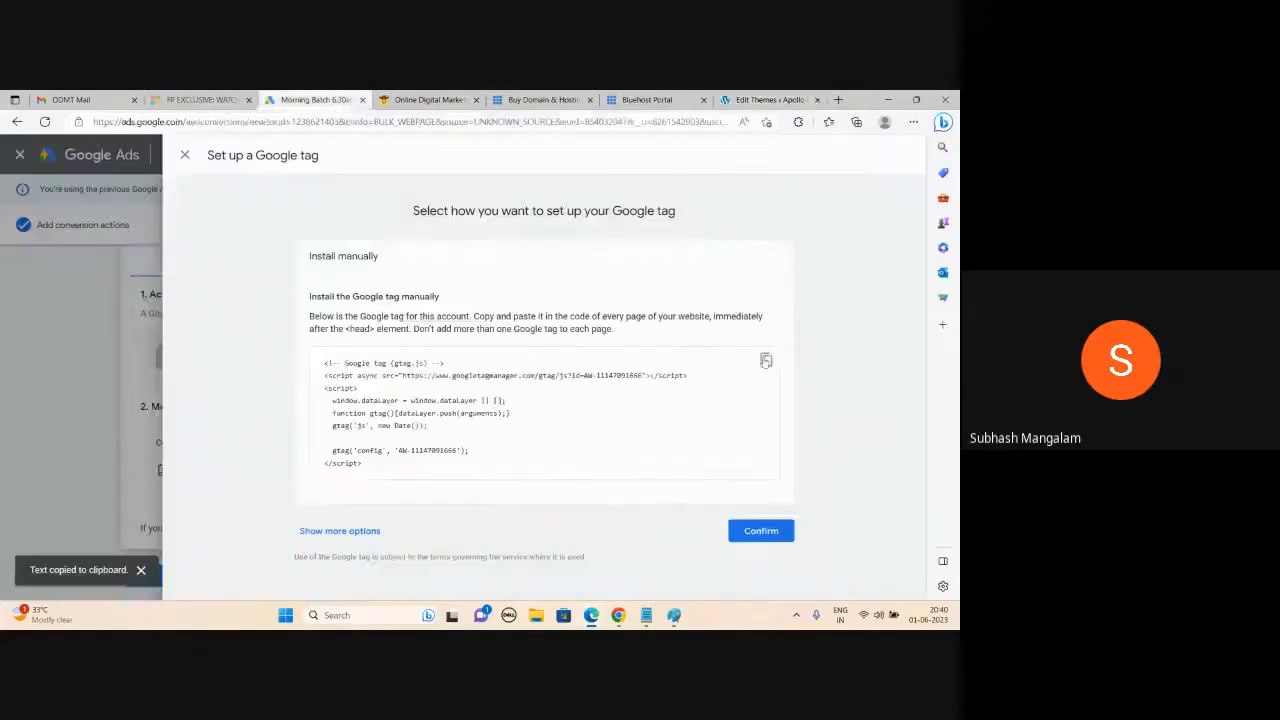
Paste the gtag.js snippet on the empty line after <head> in header.php and update the file.
key(ctrl+7)
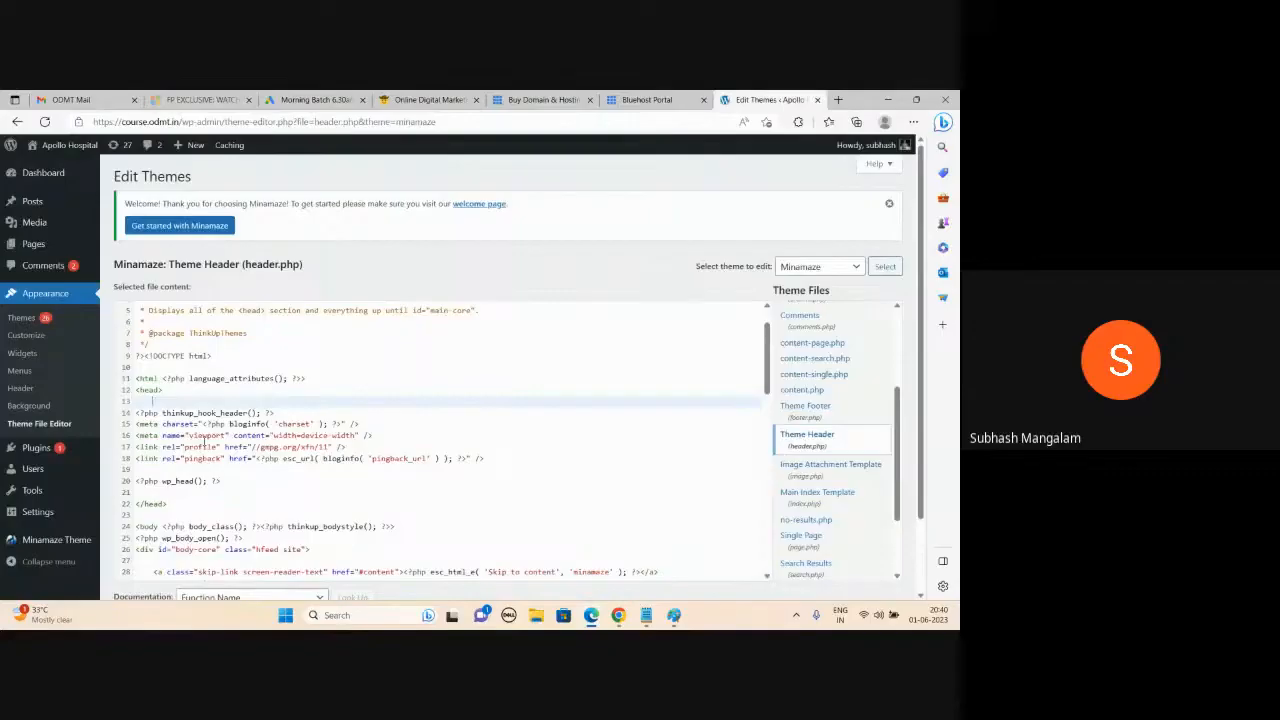
key(ctrl+v)
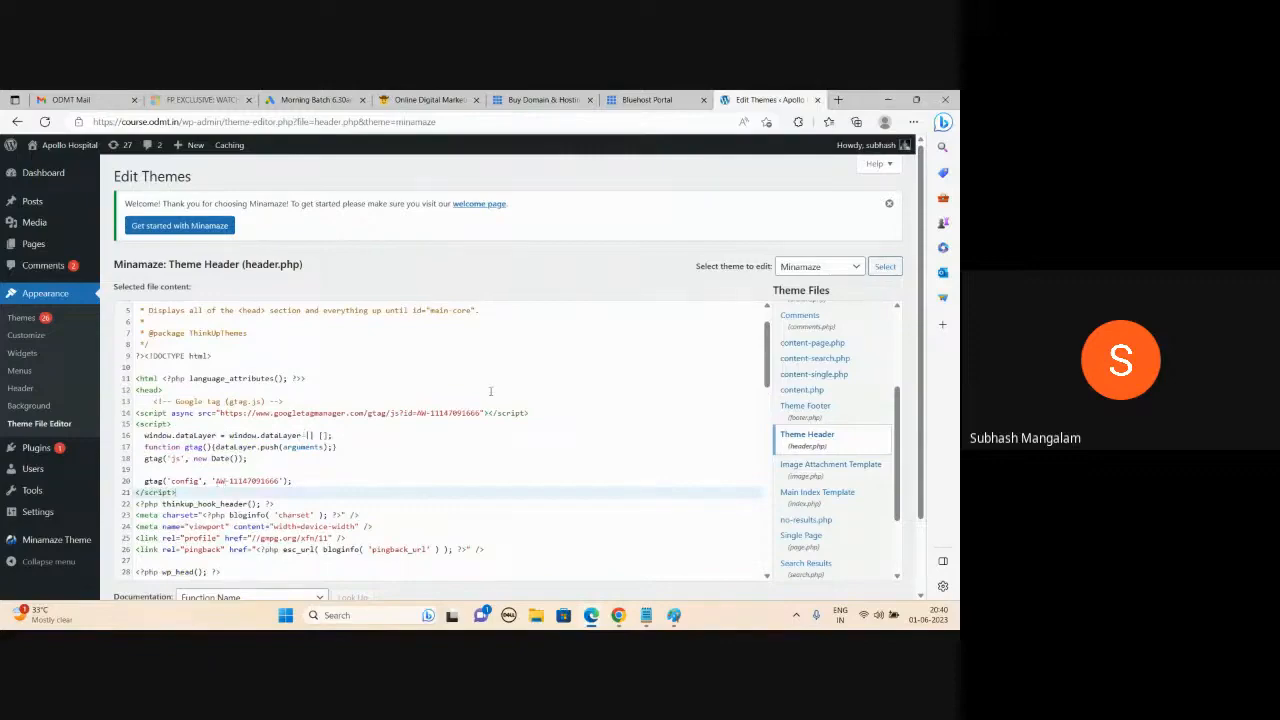
scroll(490, 391, down, 4)
scroll(858, 357, down, 1)
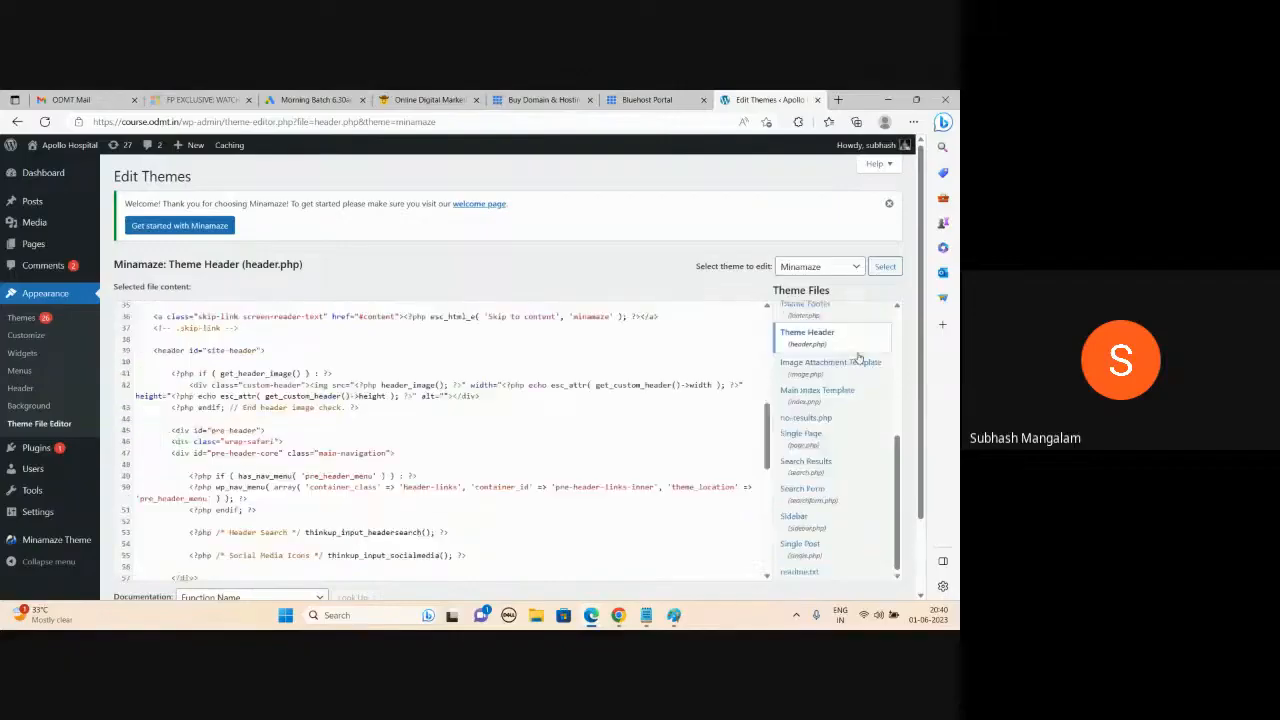
scroll(858, 357, down, 1)
click(124, 539)
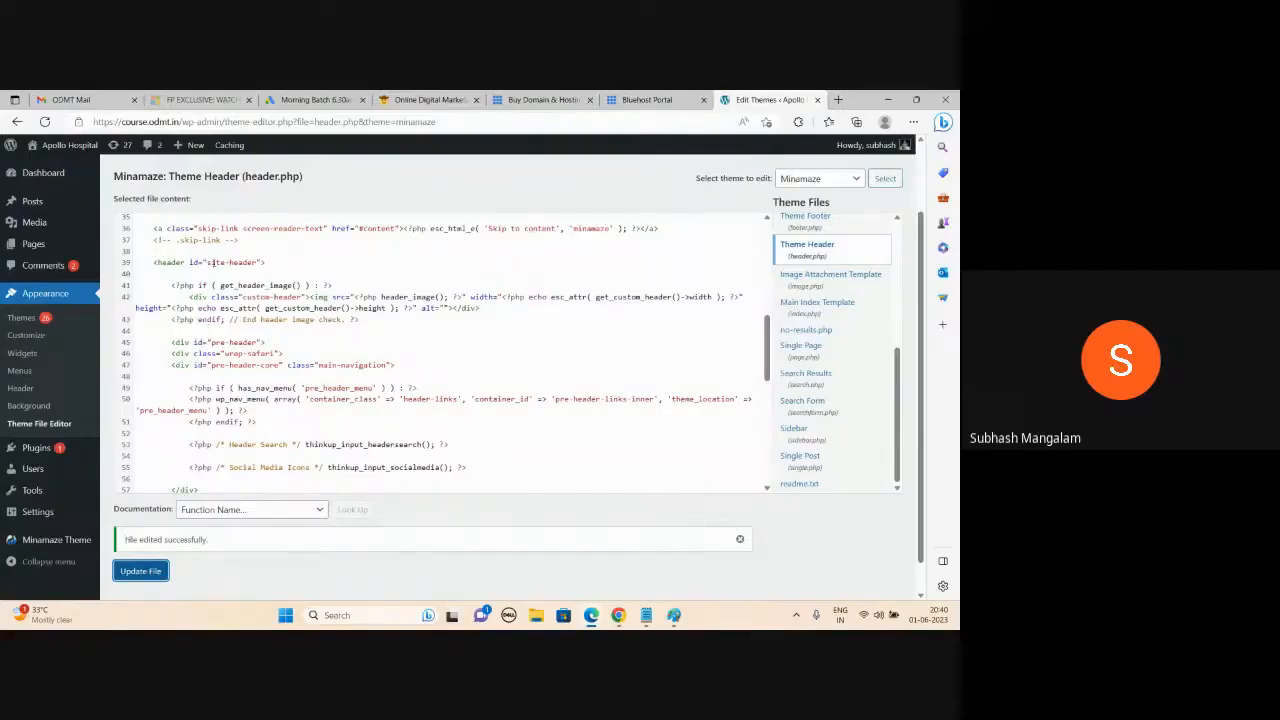
click(336, 95)
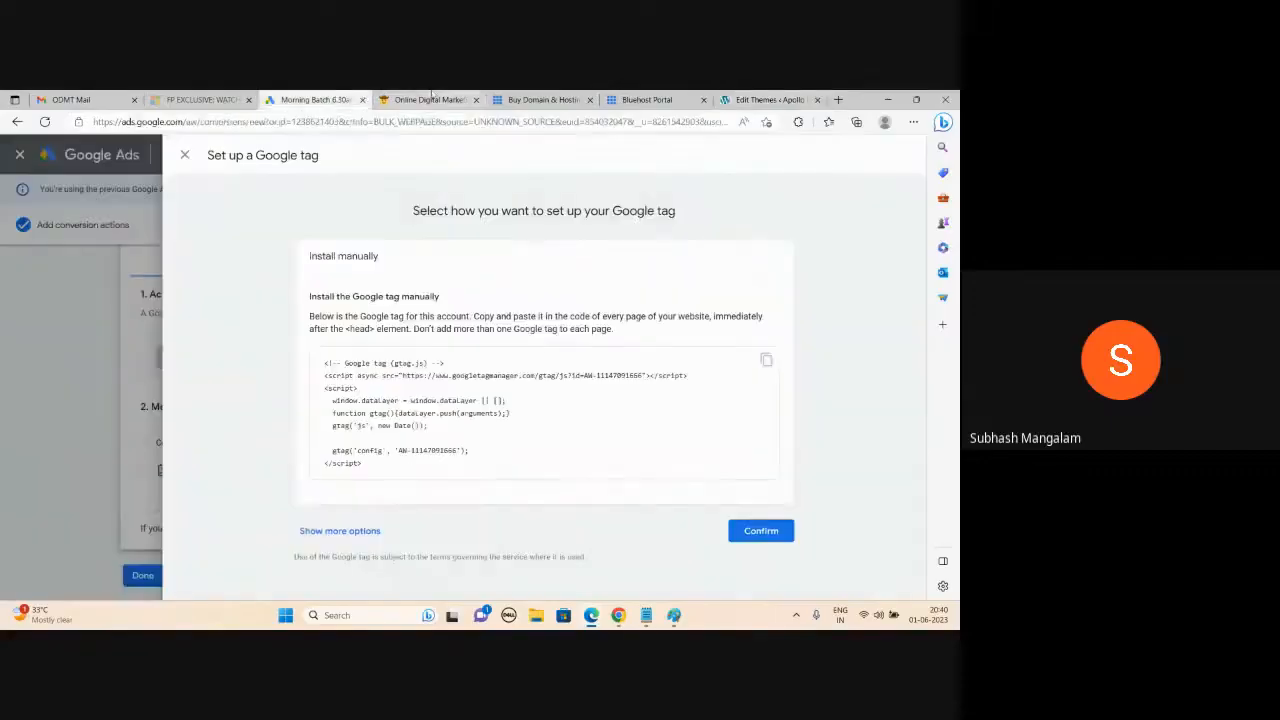
Check the ODMT site, then confirm the manually installed Google tag in Google Ads.
click(464, 99)
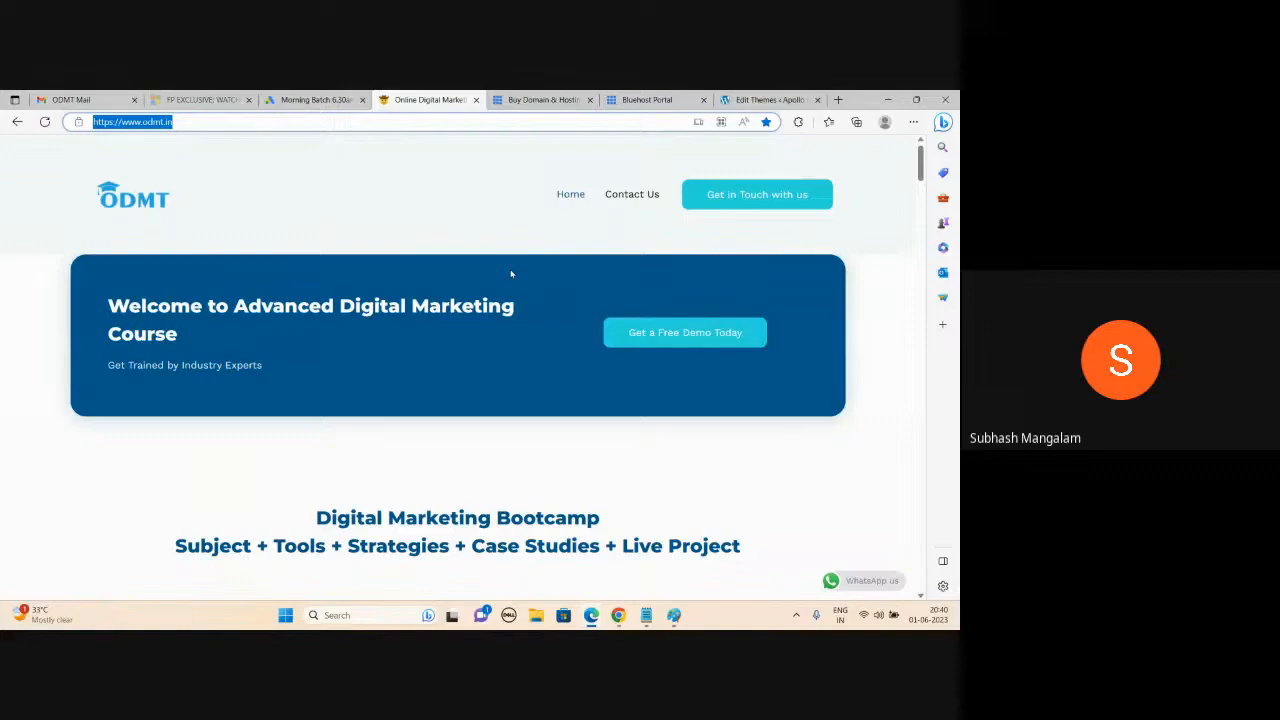
click(315, 99)
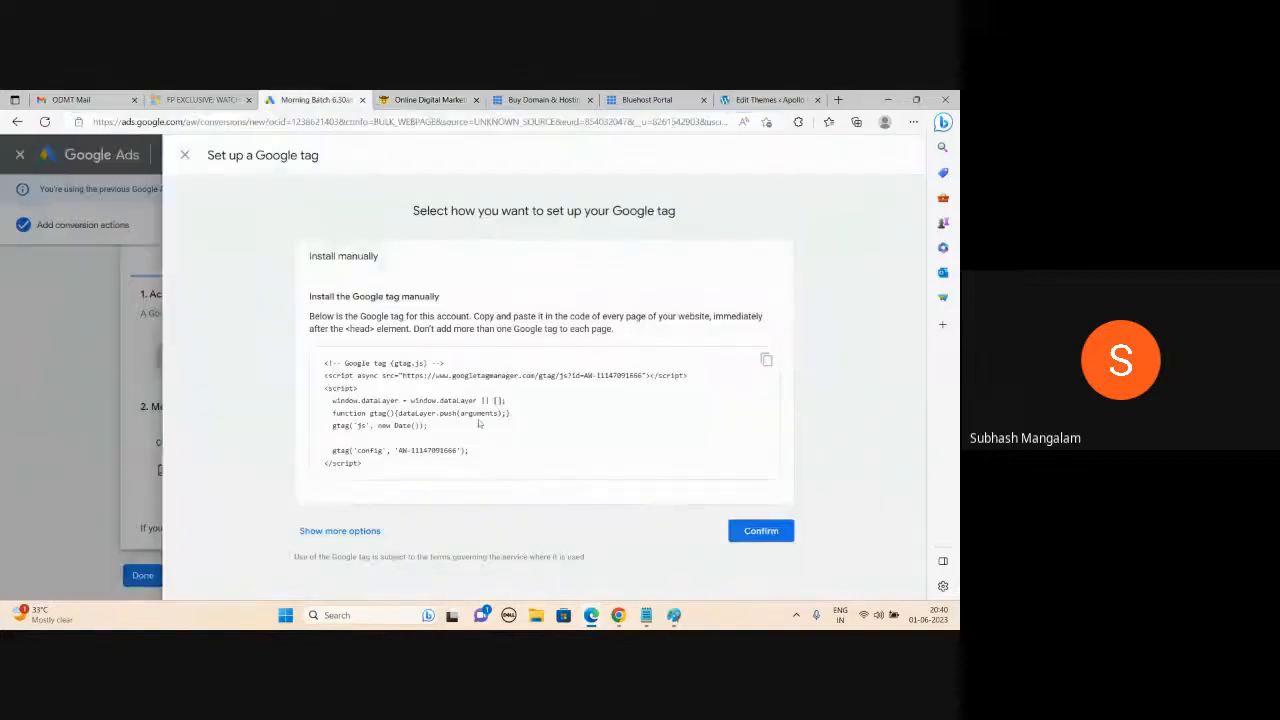
click(758, 532)
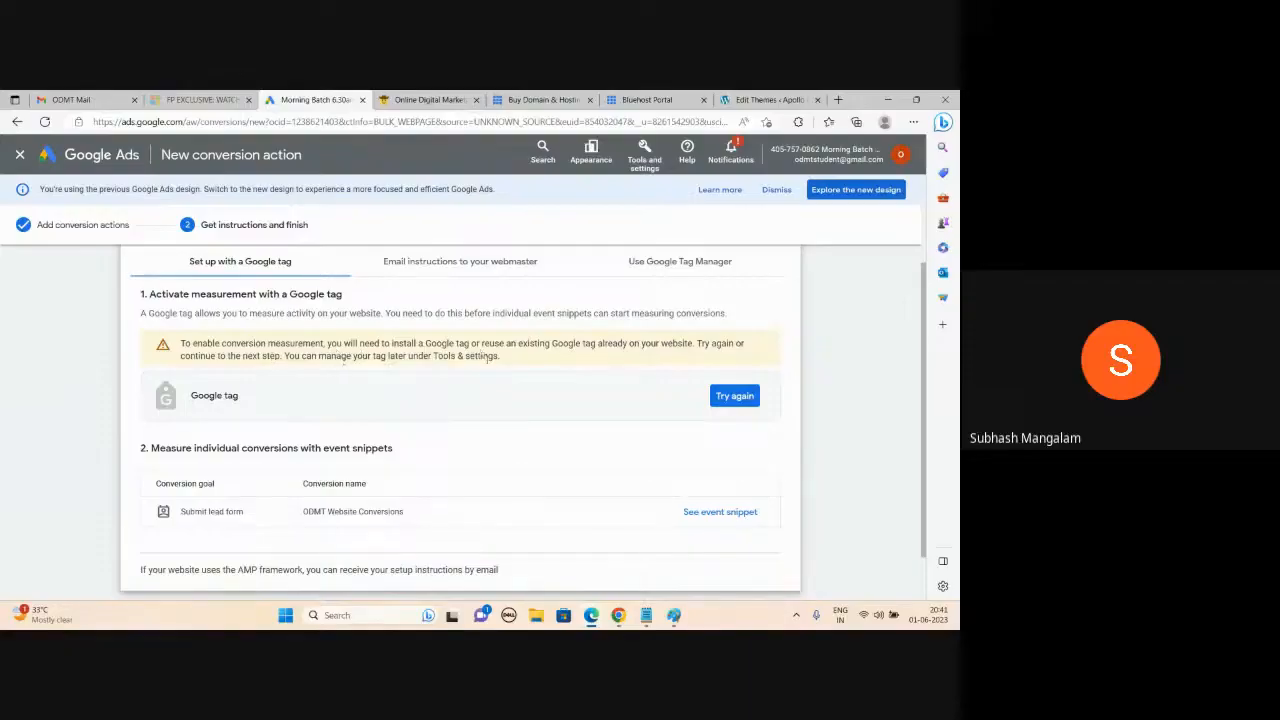
View and close the ODMT Website Conversions event snippet, then bring up the ODMT website.
scroll(520, 390, down, 1)
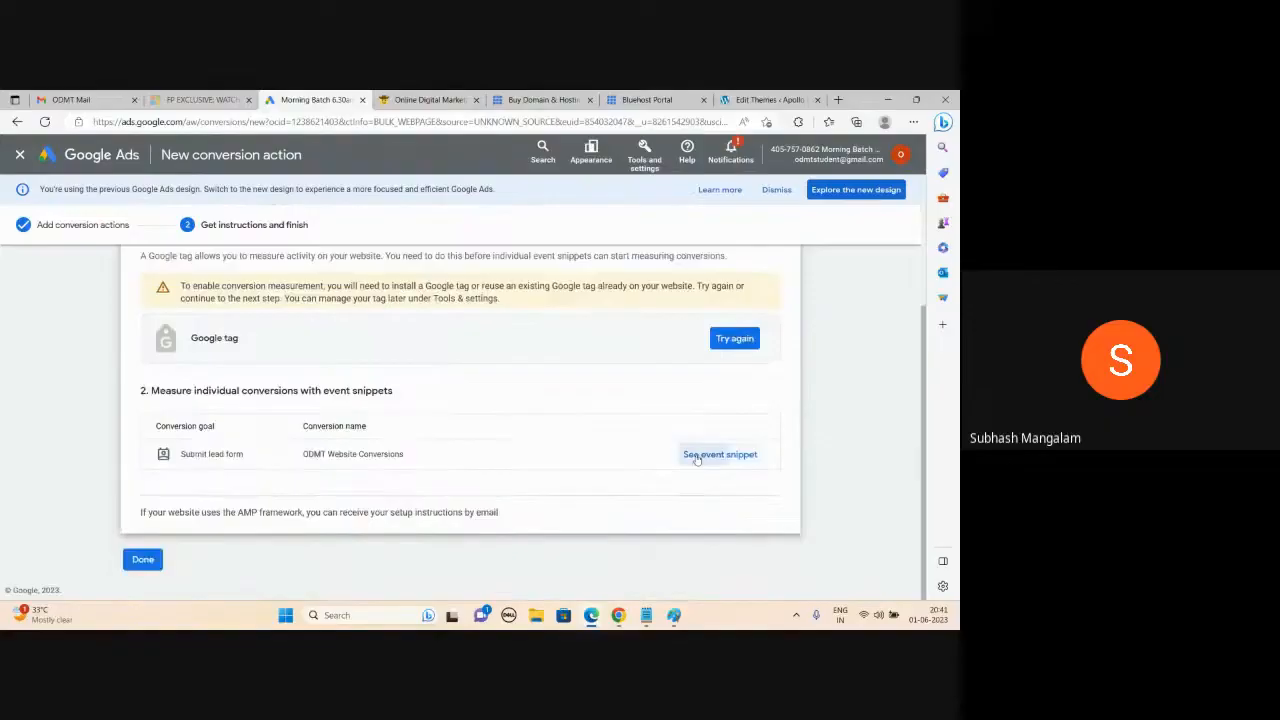
click(697, 456)
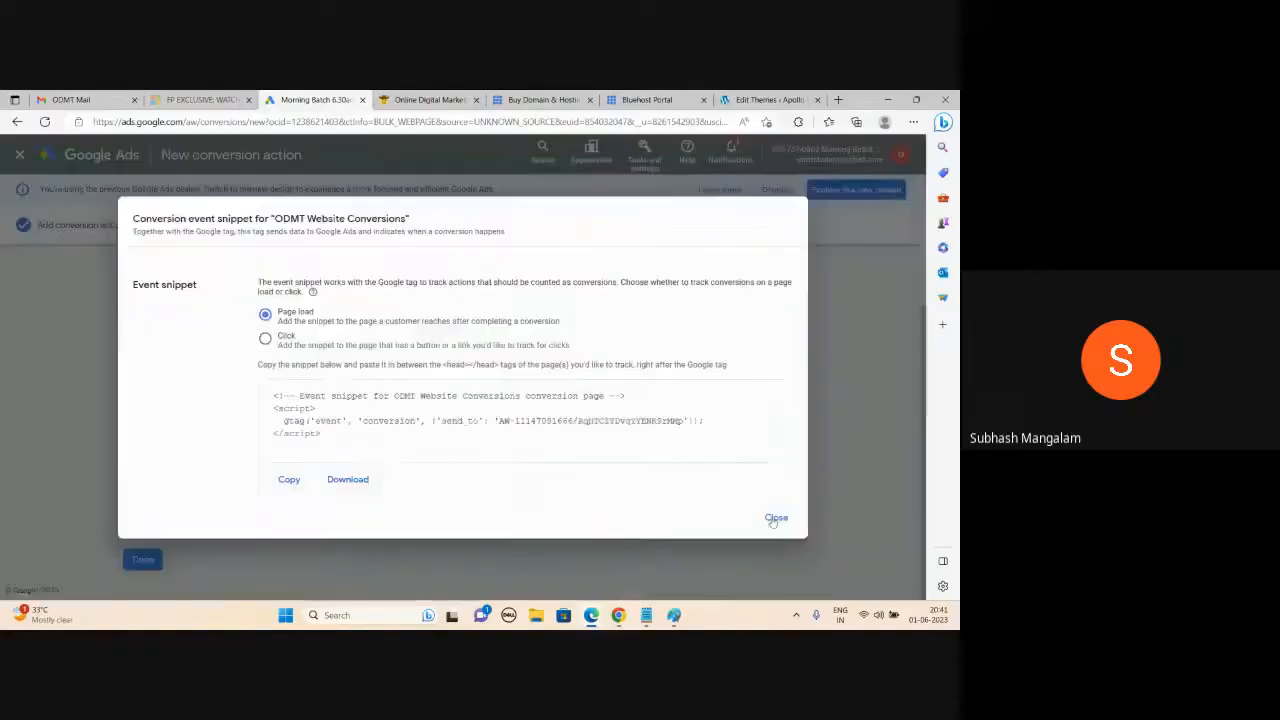
click(776, 518)
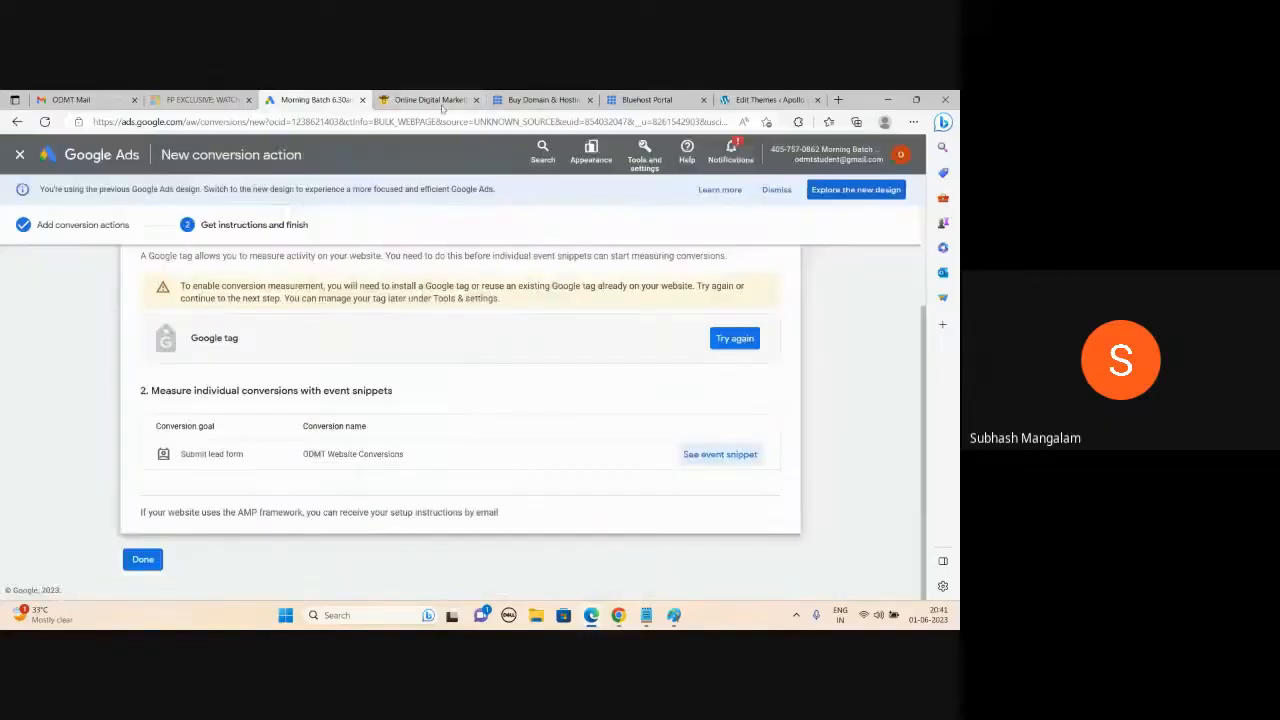
click(430, 100)
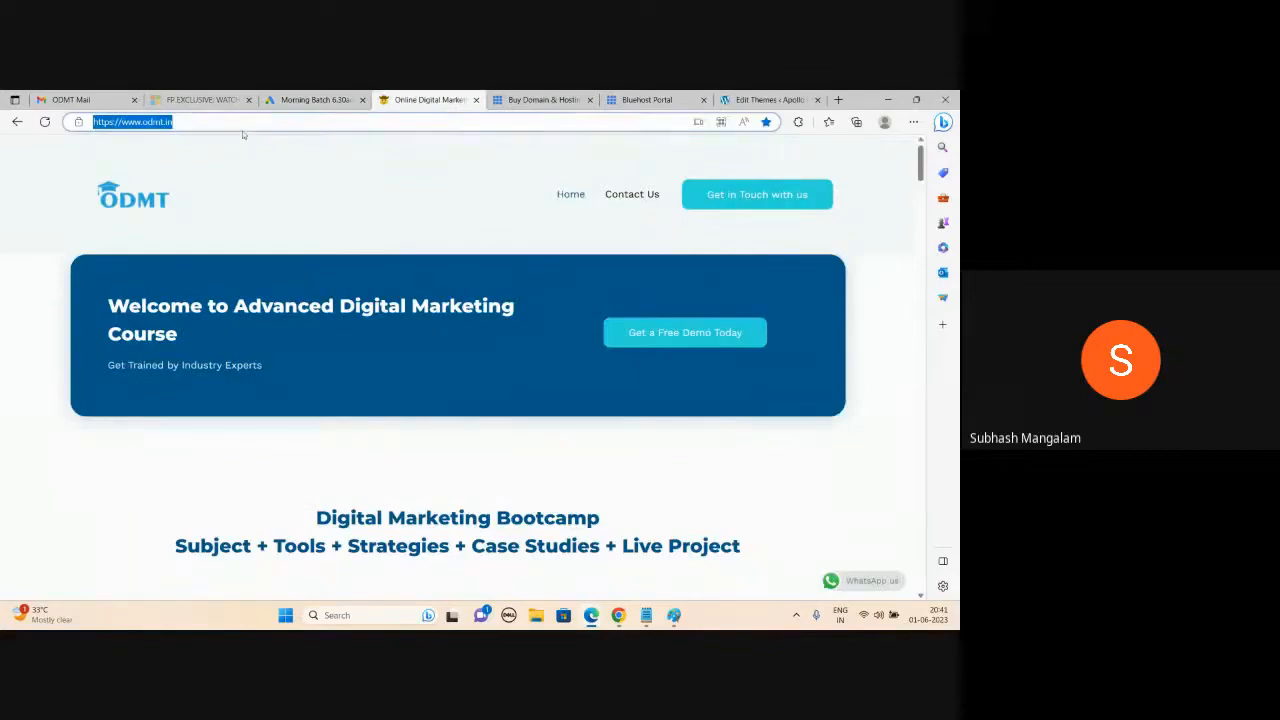
Scroll odmt.in to the 'Doubts? Talk to Our Program Advisor' form, then return to Google Ads.
click(313, 99)
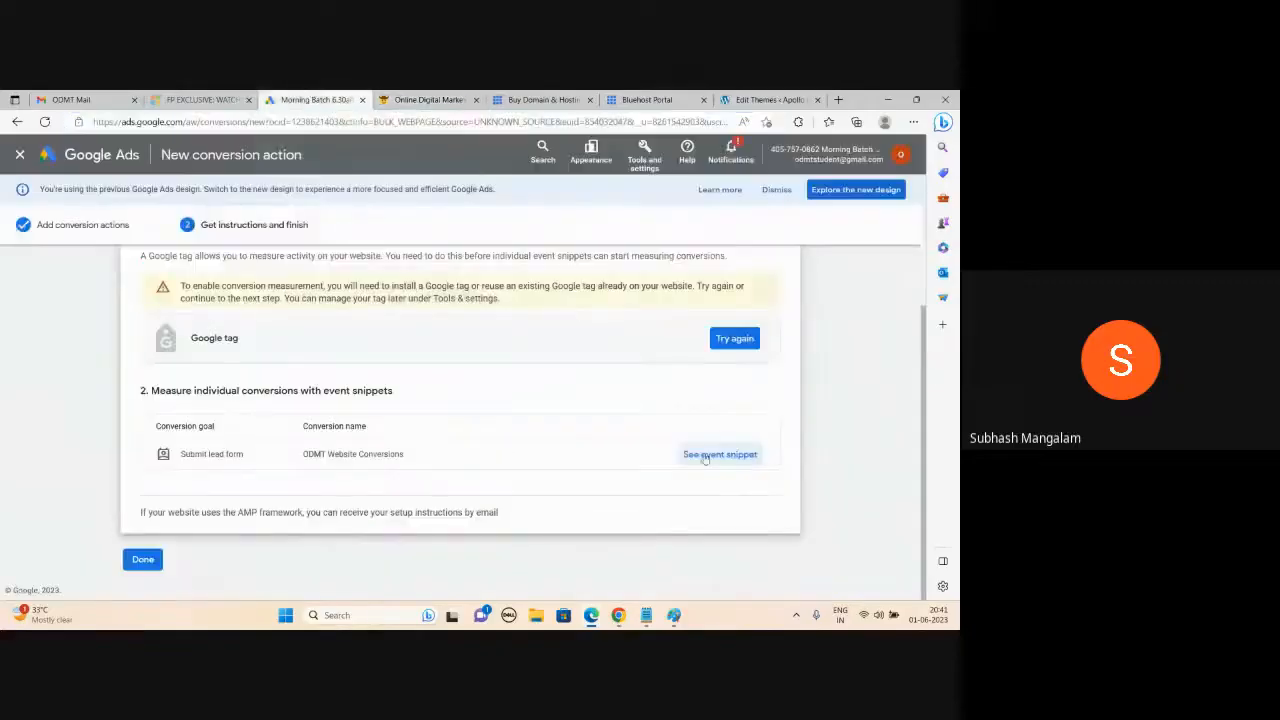
click(436, 100)
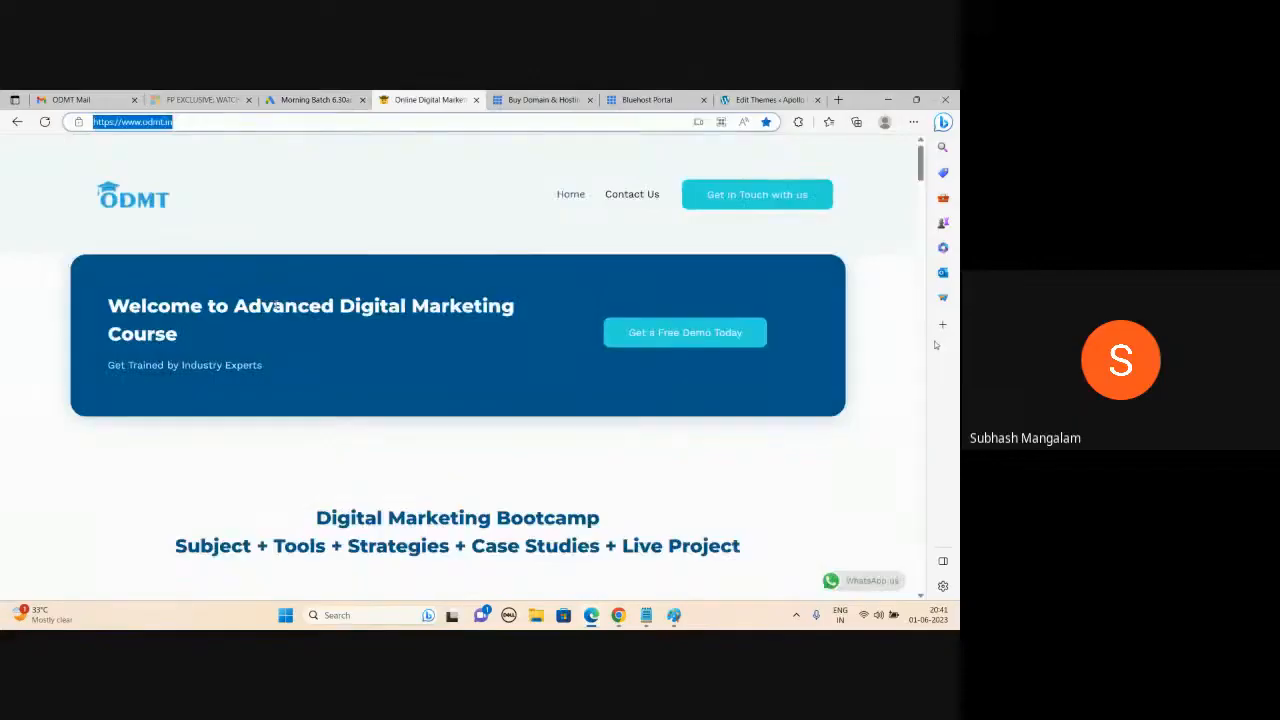
scroll(434, 376, down, 5)
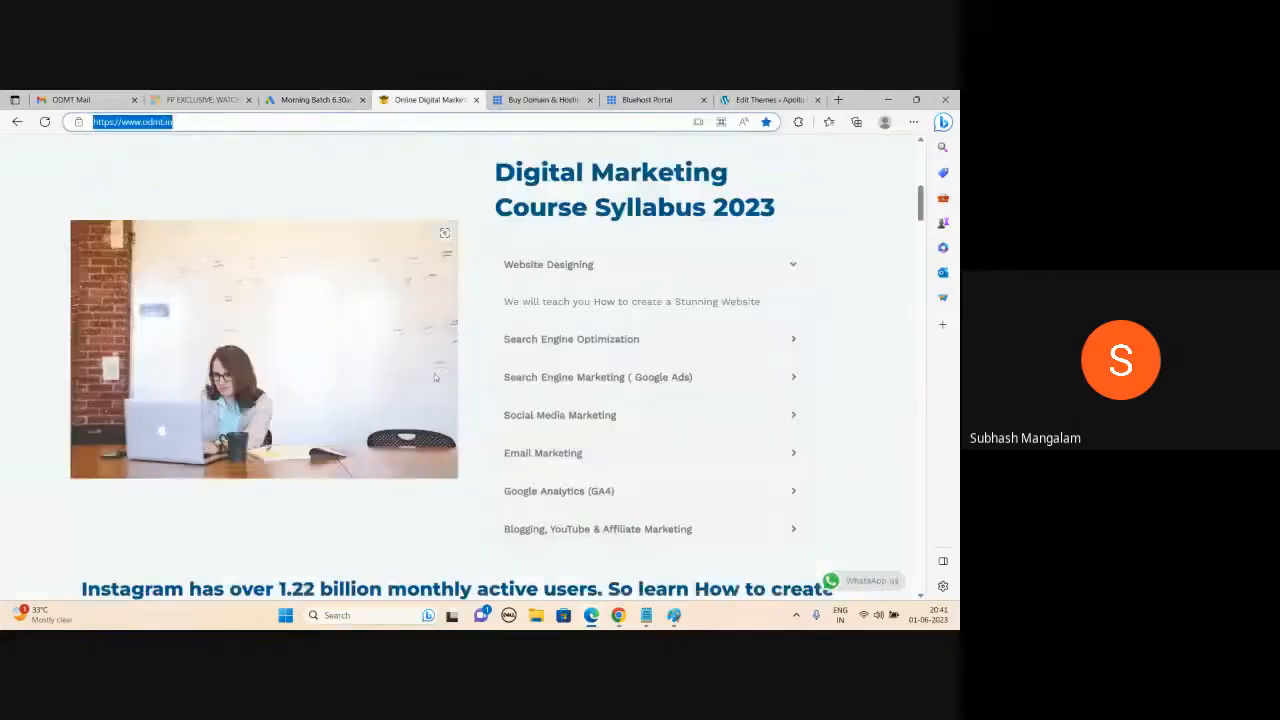
scroll(435, 377, down, 5)
scroll(437, 375, down, 5)
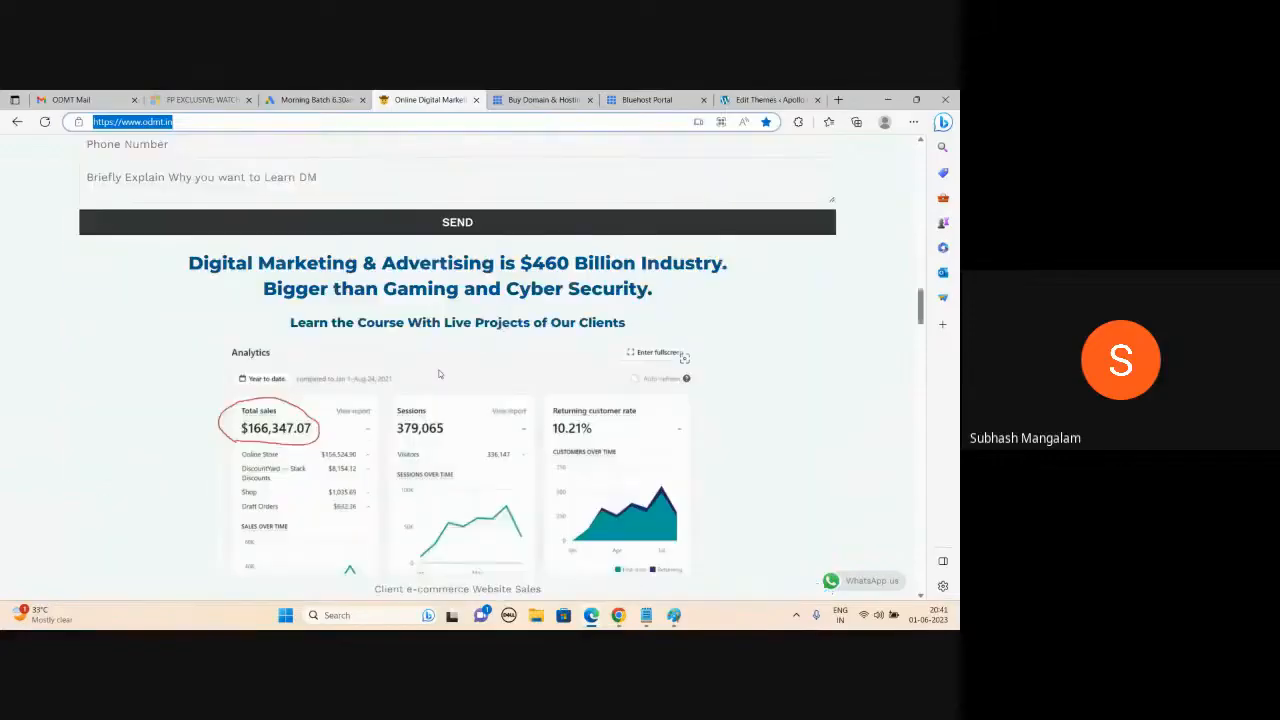
scroll(438, 374, up, 2)
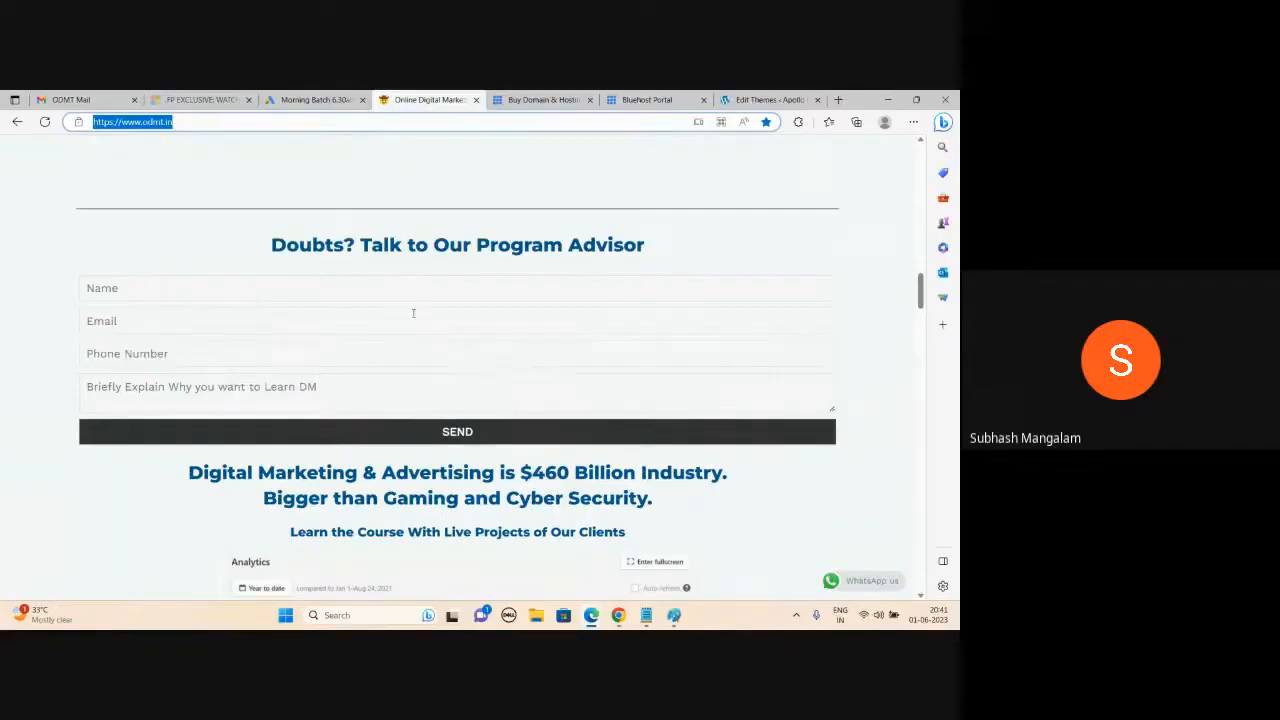
click(309, 98)
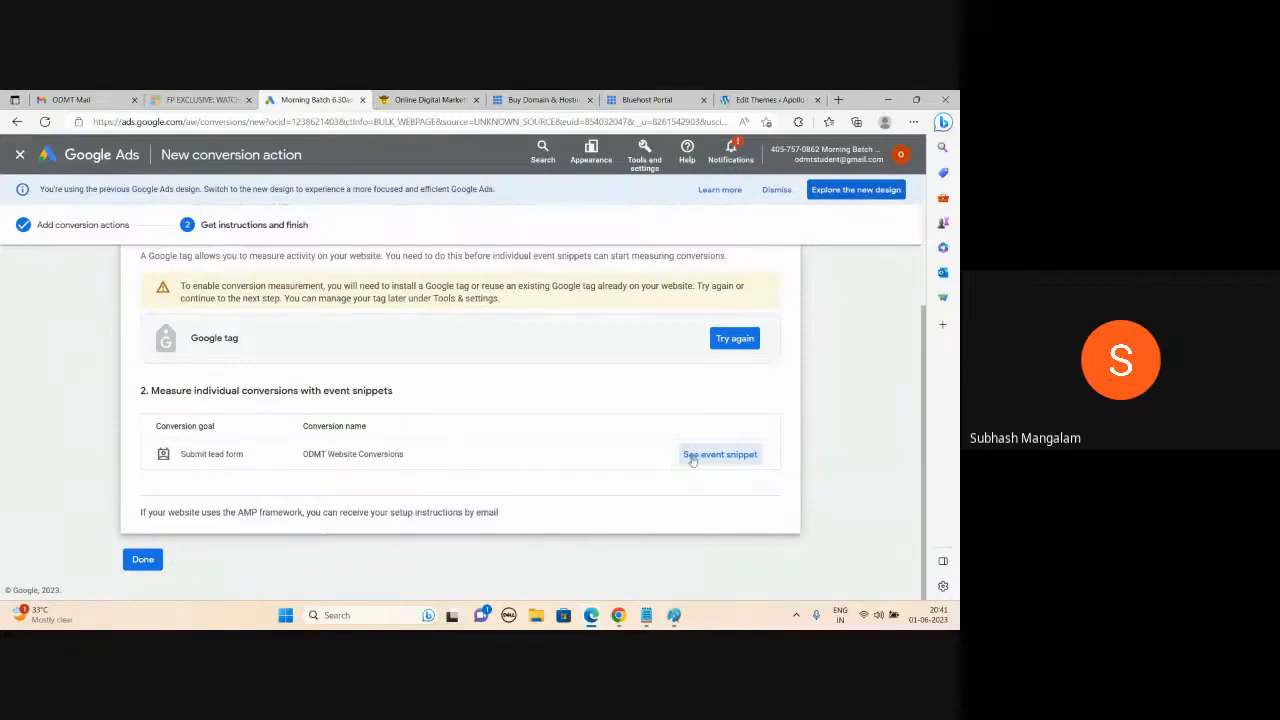
Copy the ODMT Website Conversions event snippet and return to the header.php theme editor.
click(692, 458)
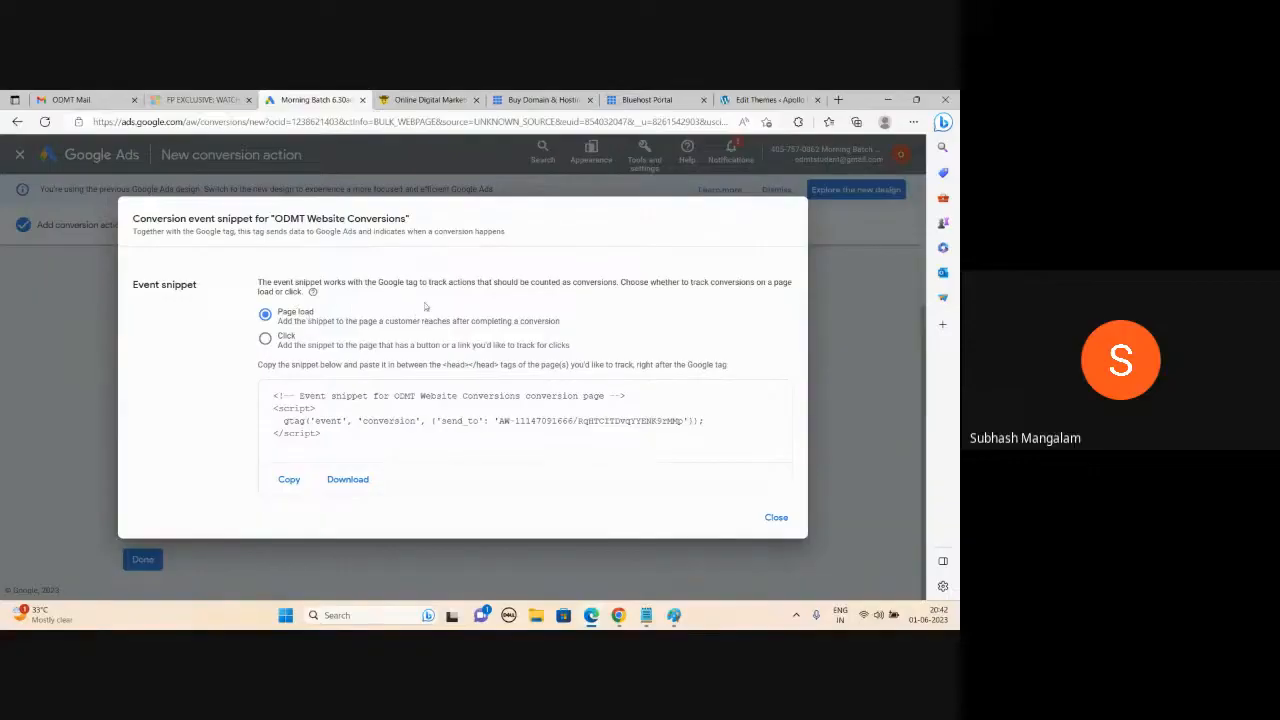
click(289, 480)
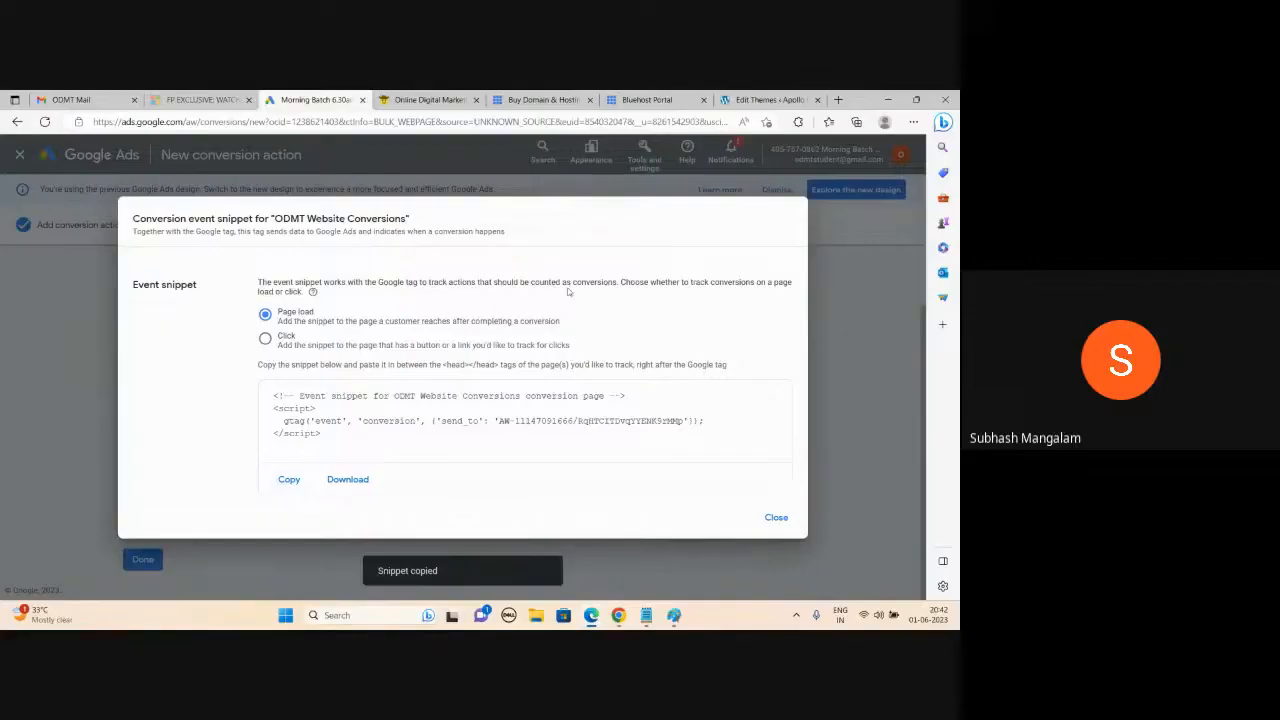
click(739, 97)
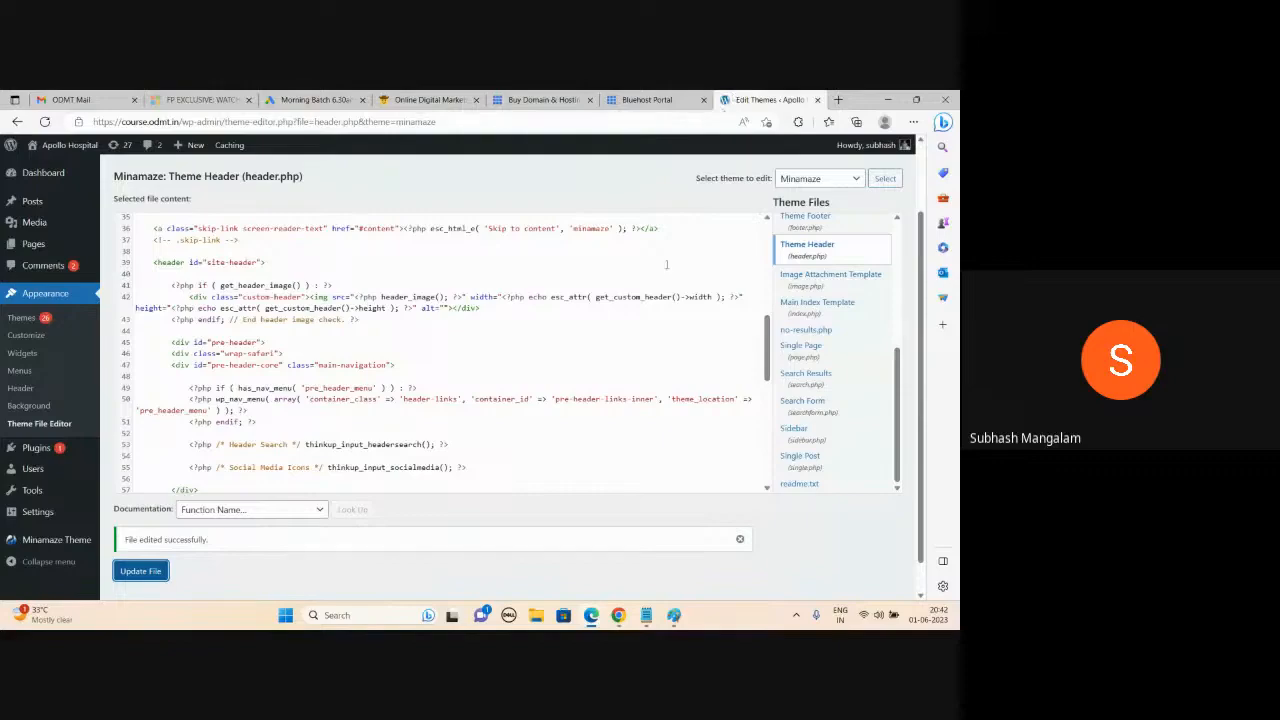
From Bluehost My Sites, manage the 'Welcome' site and log into its WordPress dashboard.
click(540, 100)
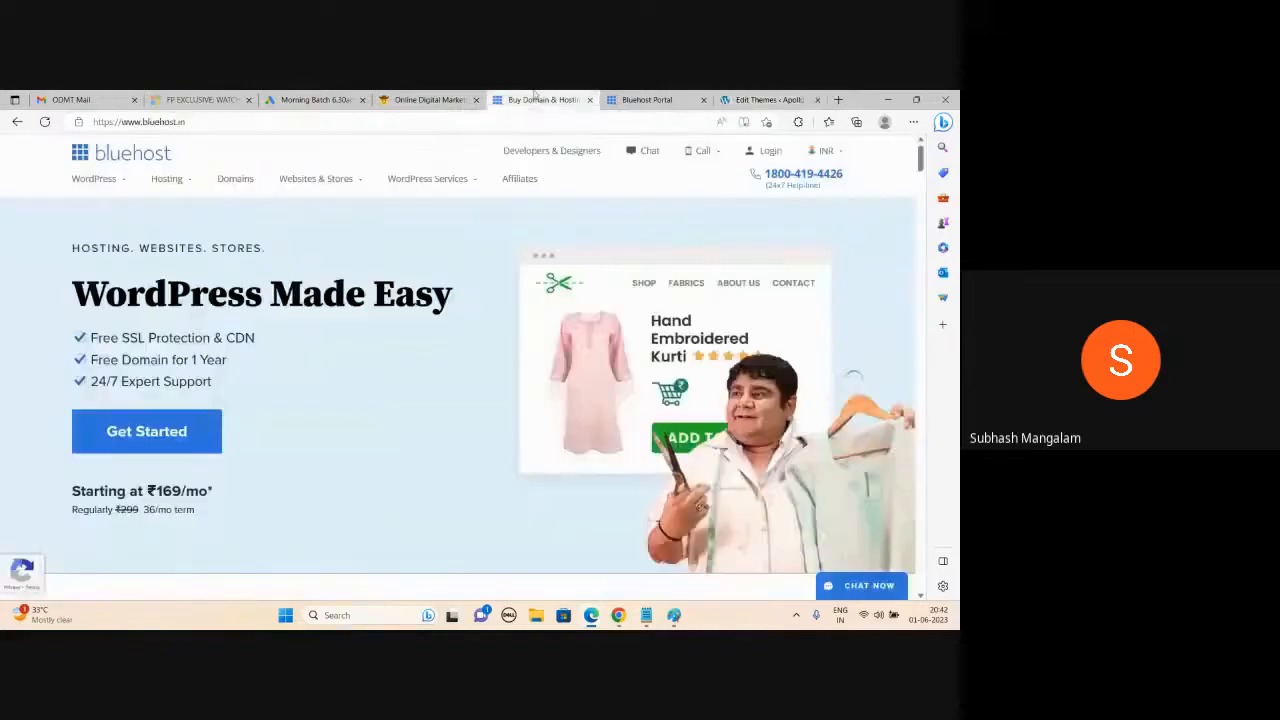
click(647, 100)
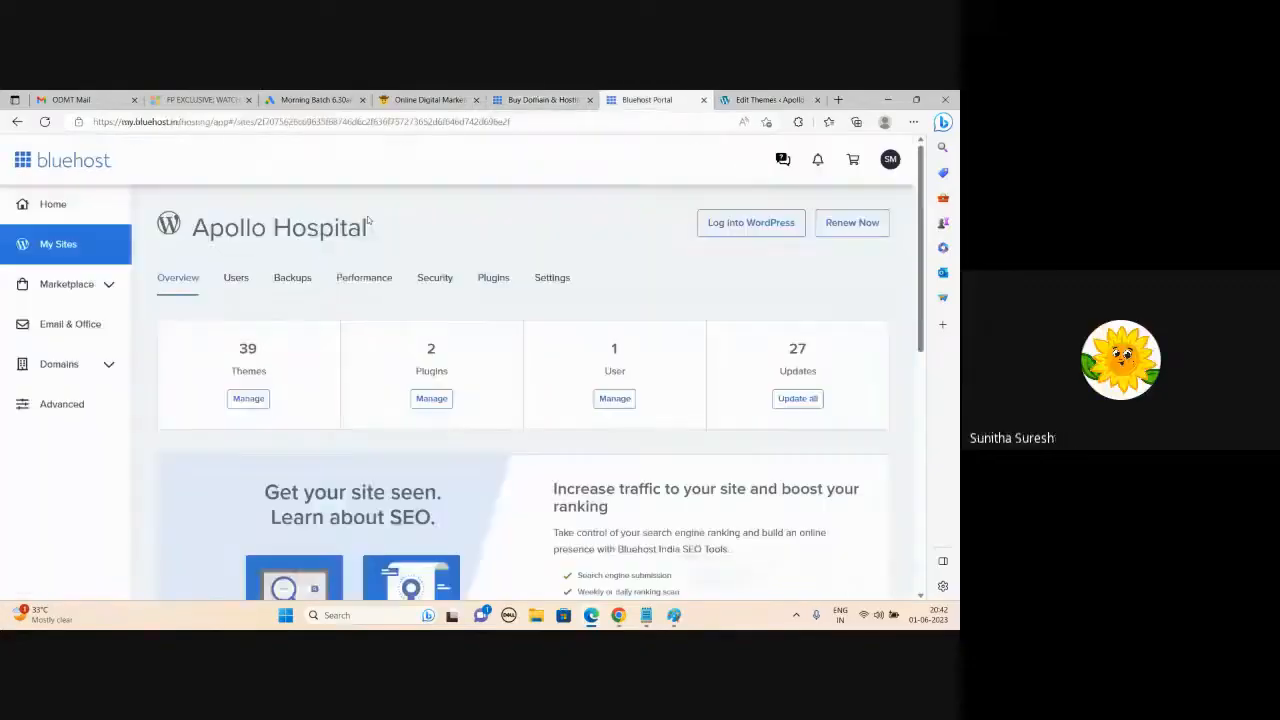
click(80, 250)
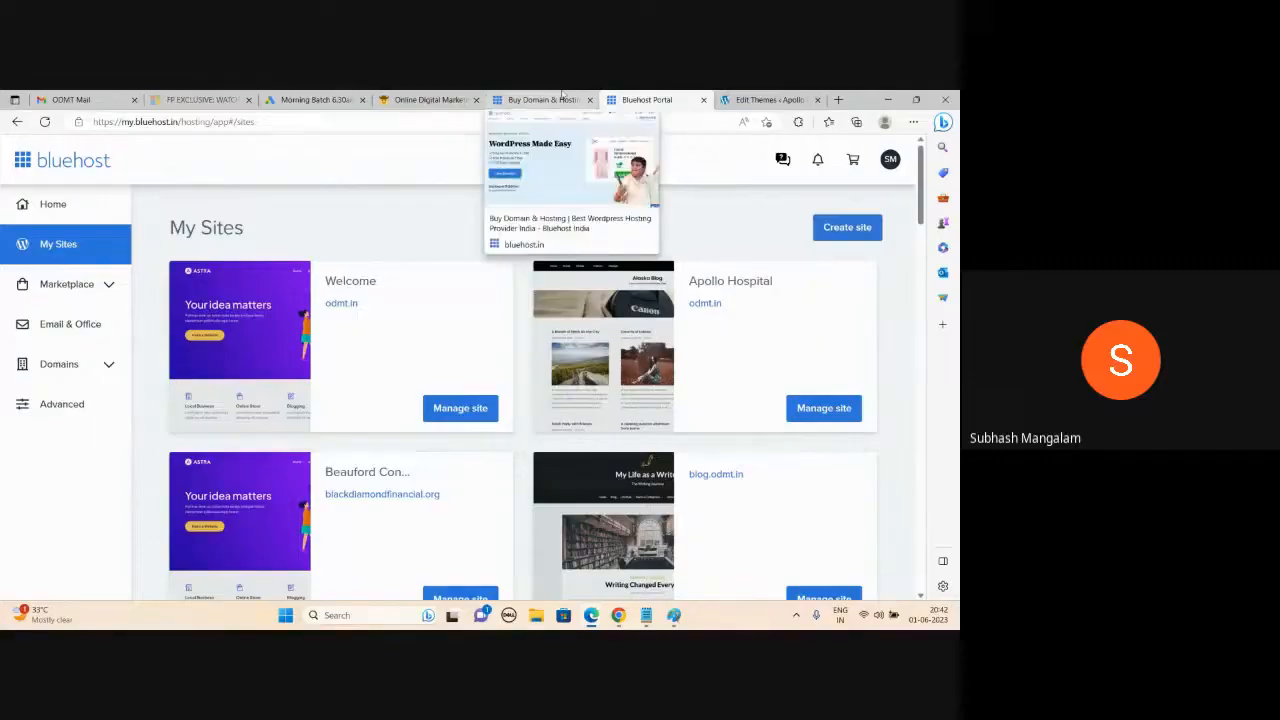
click(455, 410)
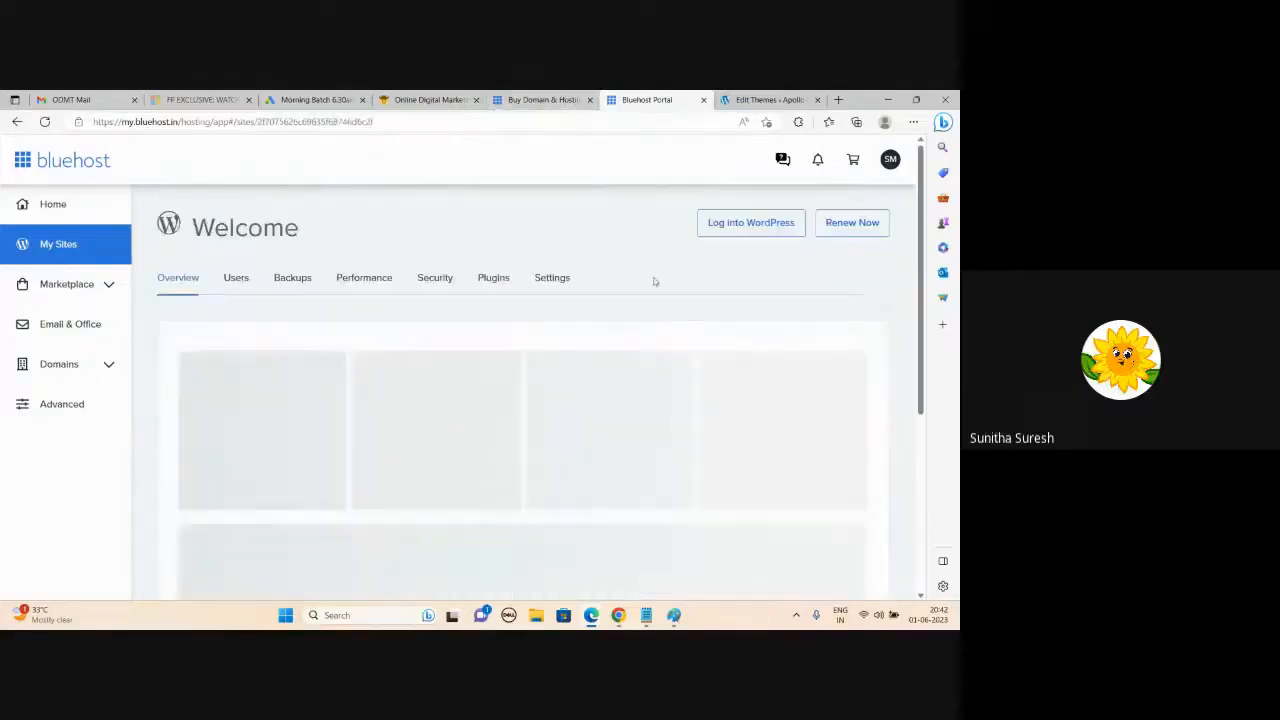
click(714, 230)
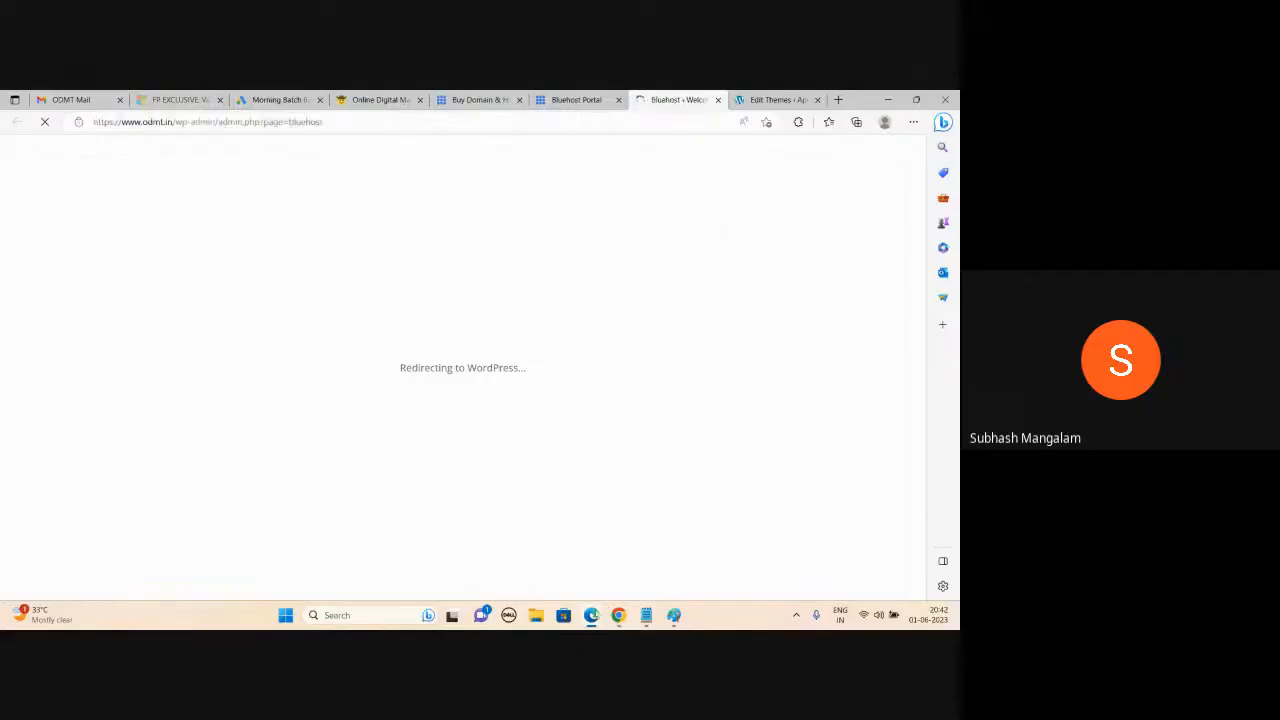
mouse_move(593, 615)
click(589, 553)
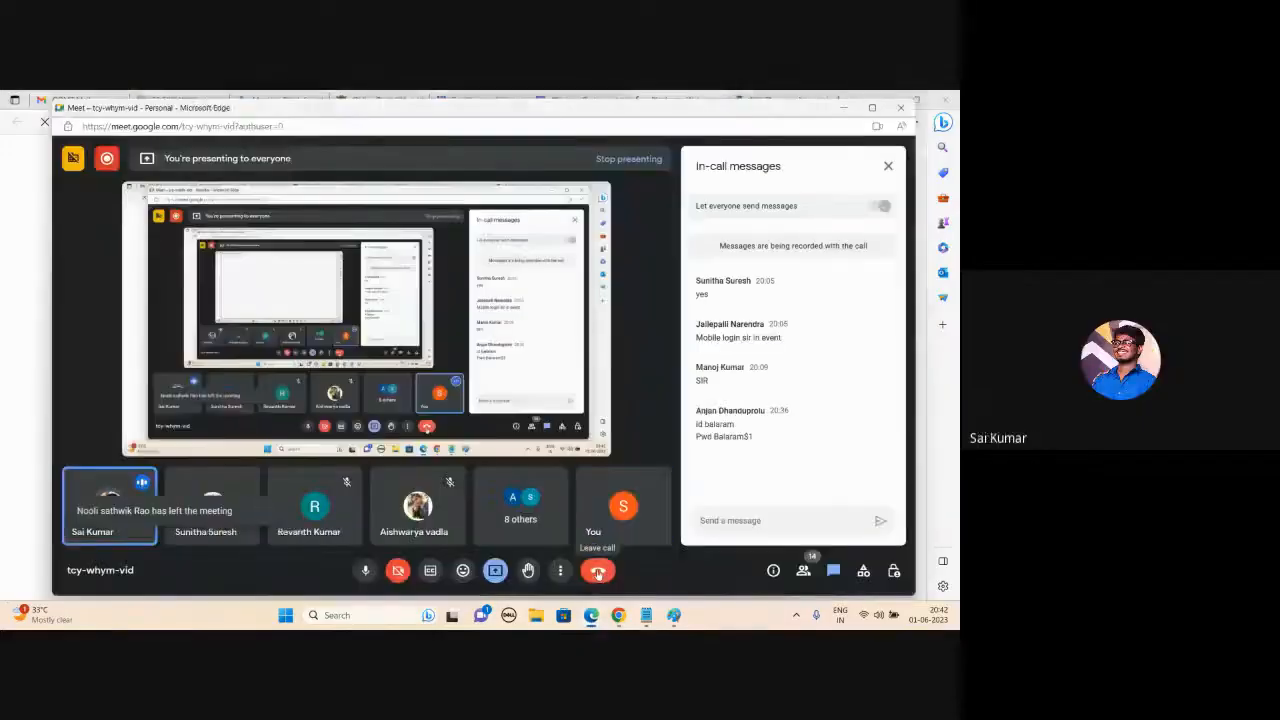
Close Meet's in-call messages, put away the Paint and Meet windows, and return to the ODMT site.
click(888, 166)
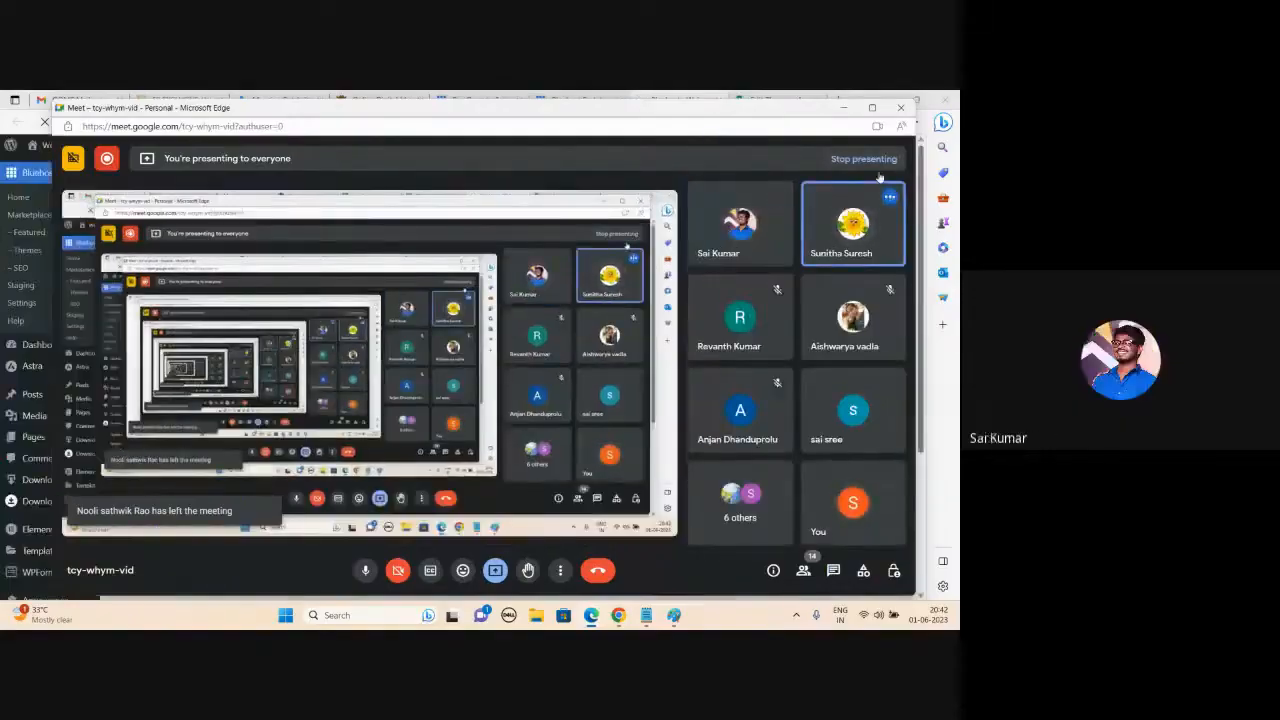
click(674, 615)
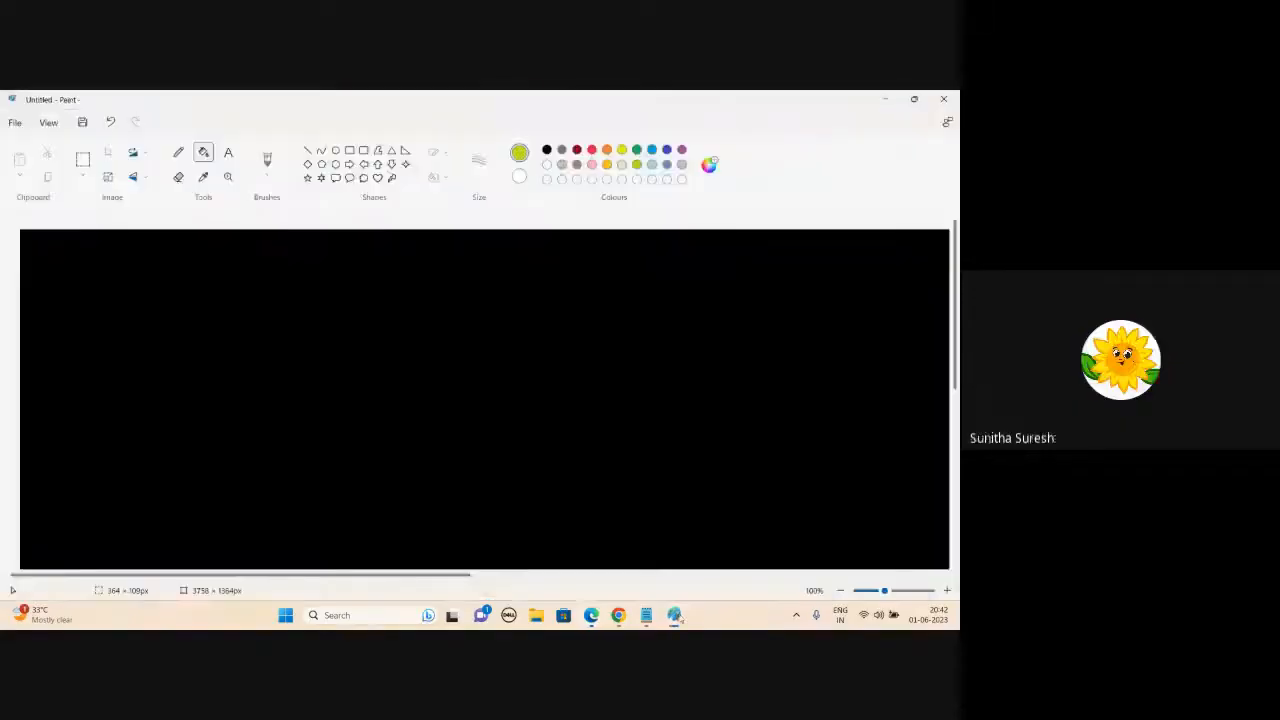
click(884, 99)
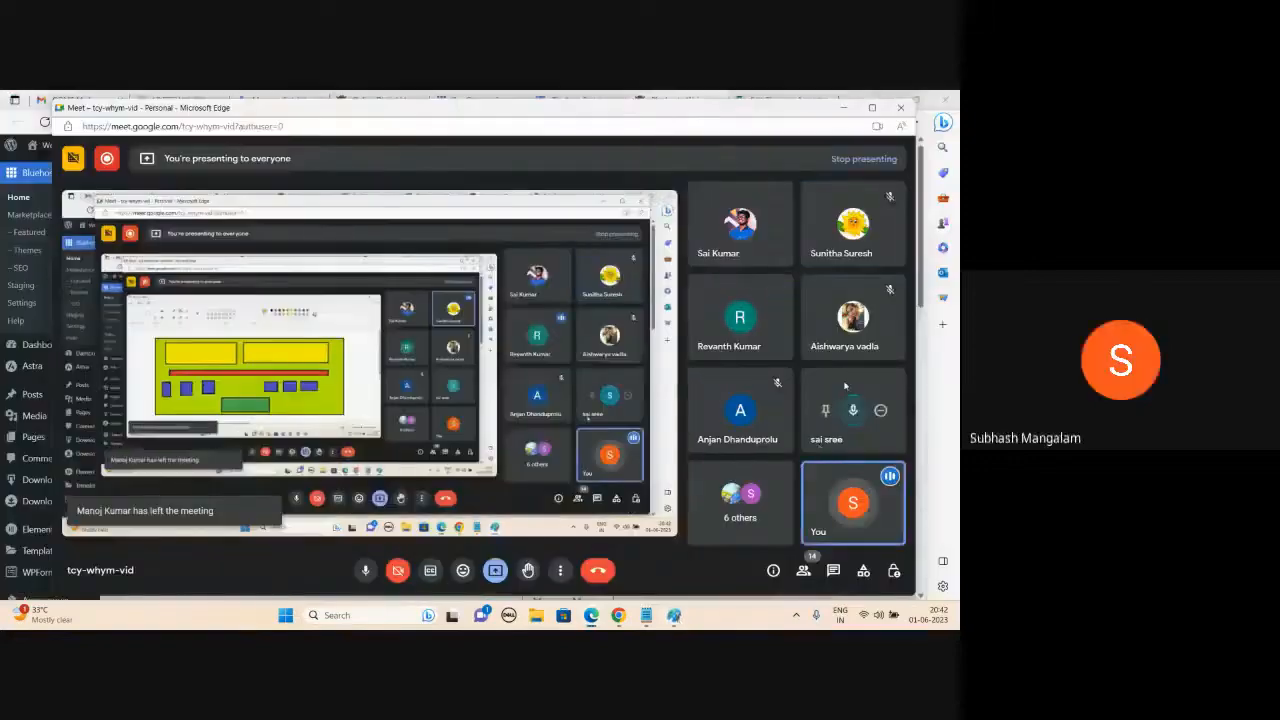
click(843, 107)
click(345, 99)
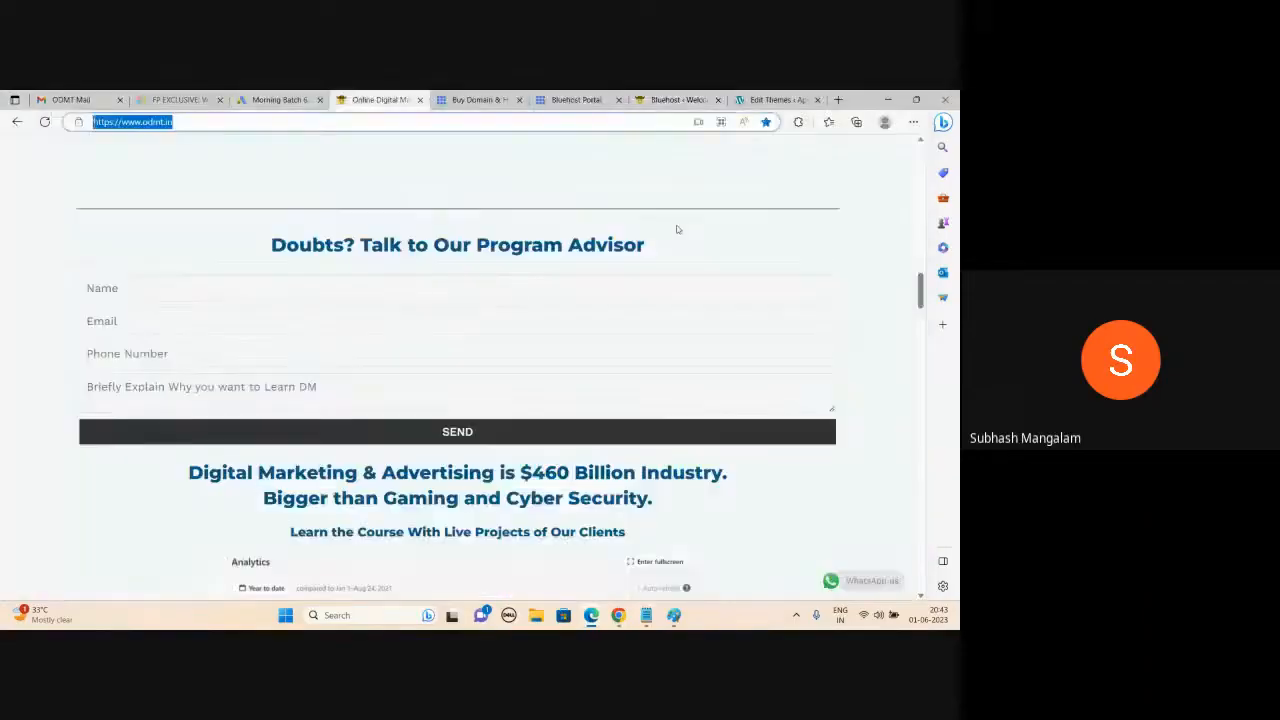
Open the ODMT Contact Us page from the site navigation, revisiting Home in between.
scroll(700, 300, up, 10)
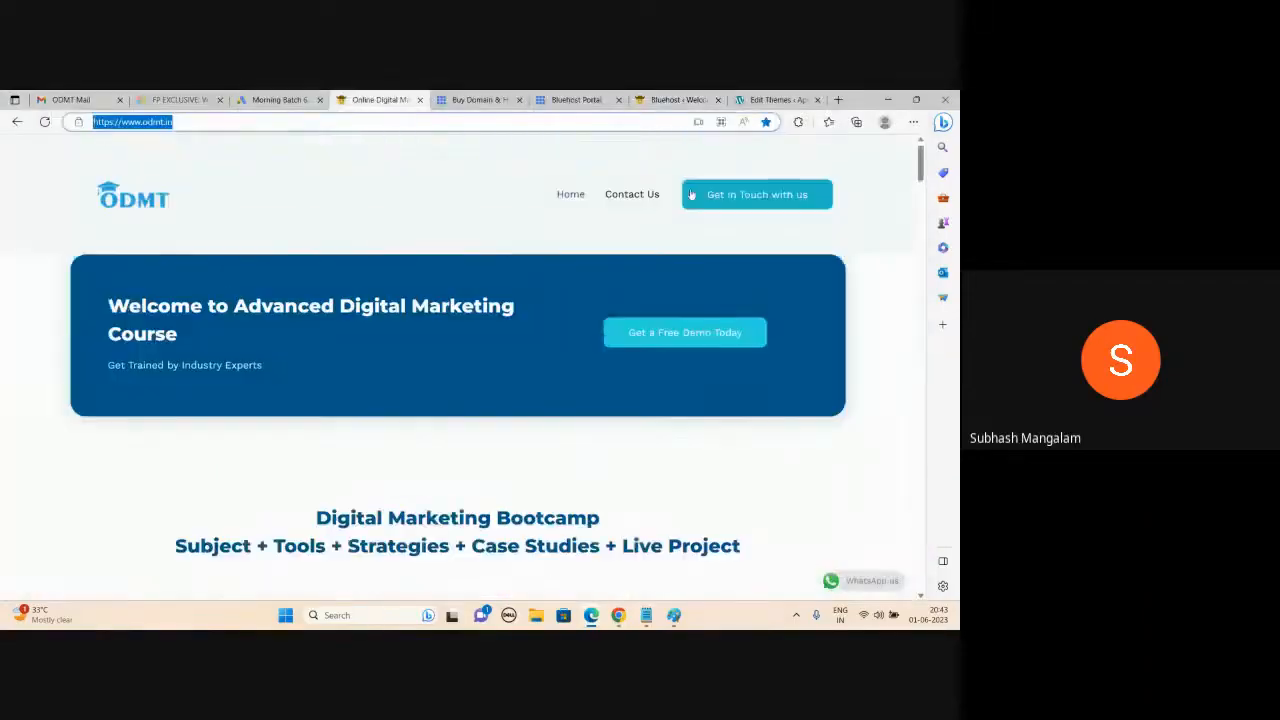
click(641, 193)
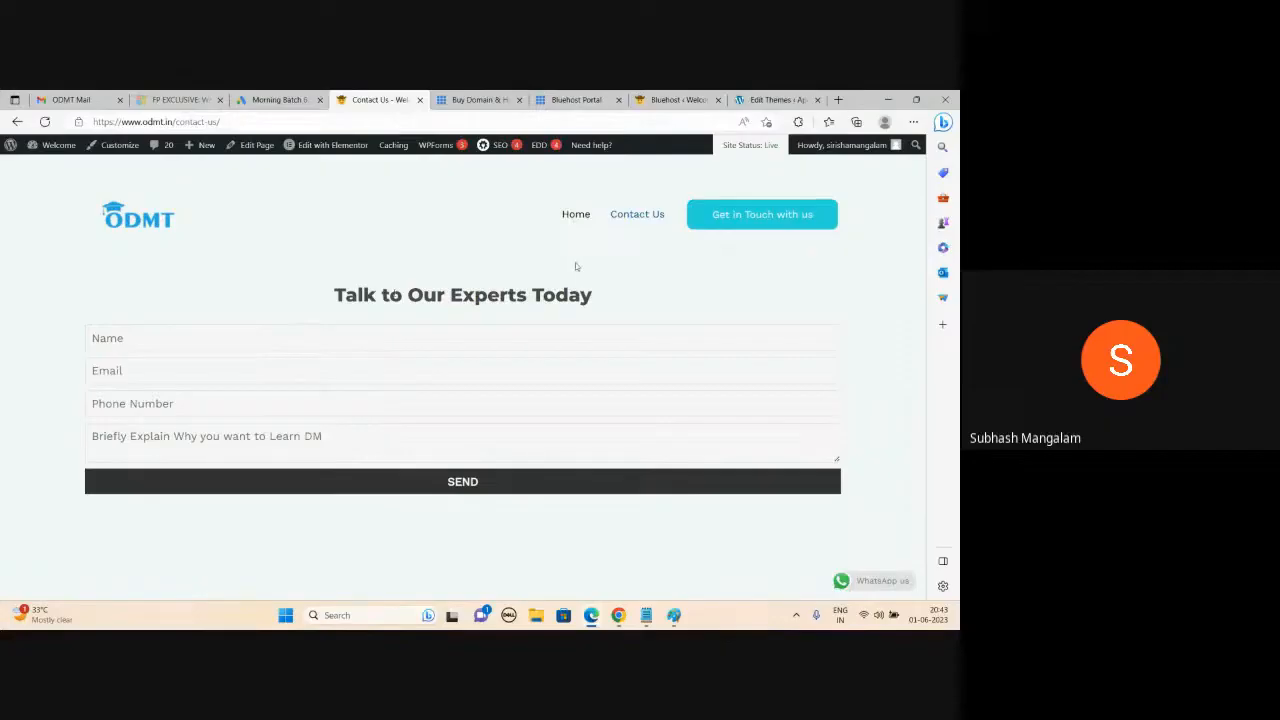
click(572, 217)
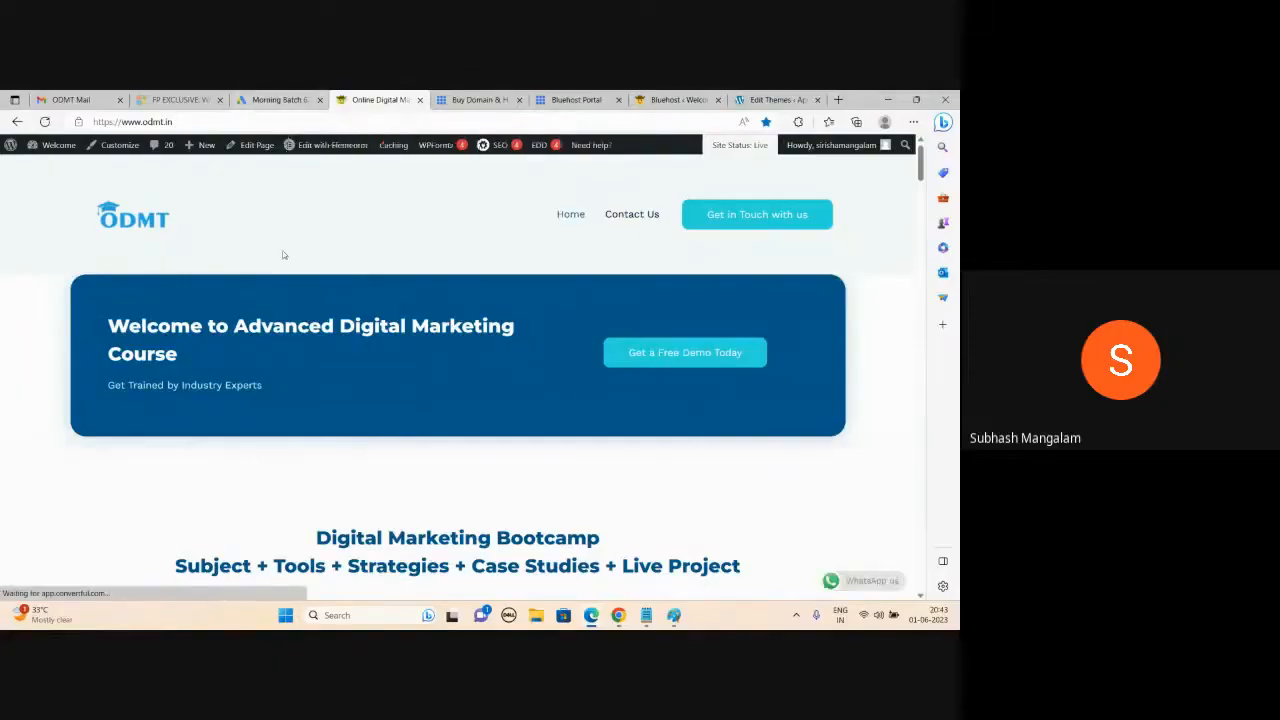
scroll(488, 360, down, 4)
scroll(488, 360, up, 4)
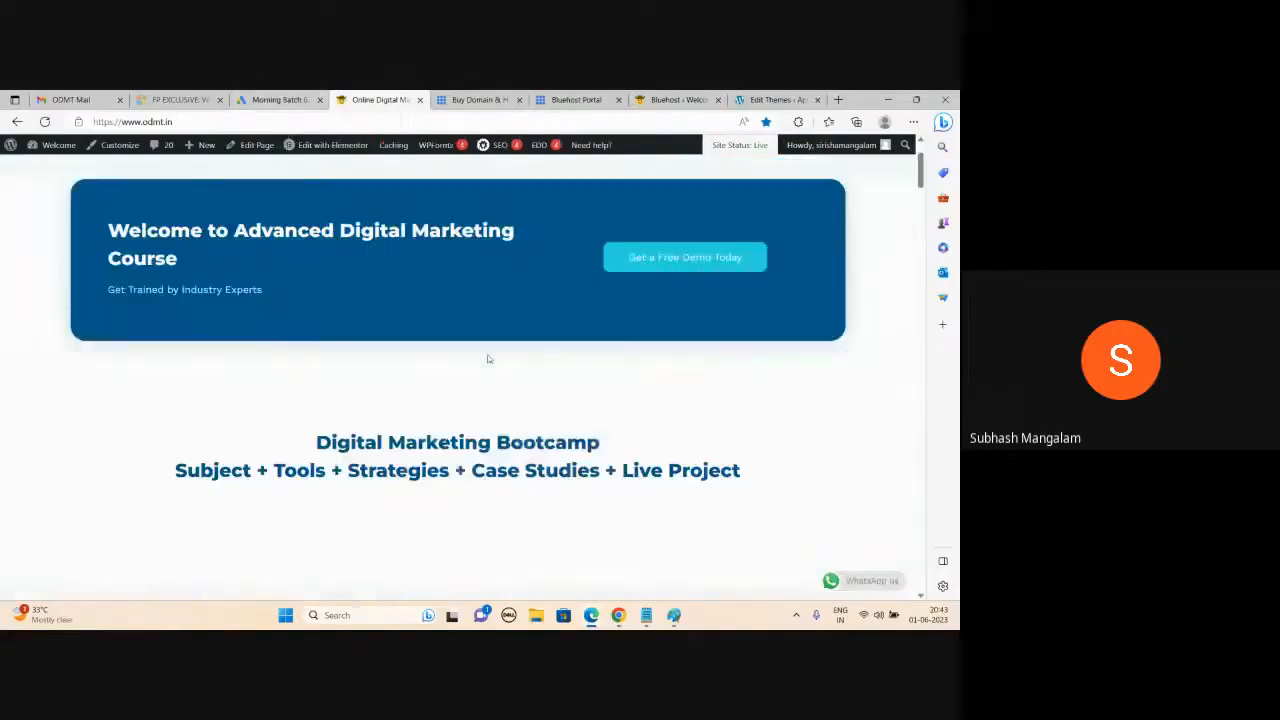
click(633, 216)
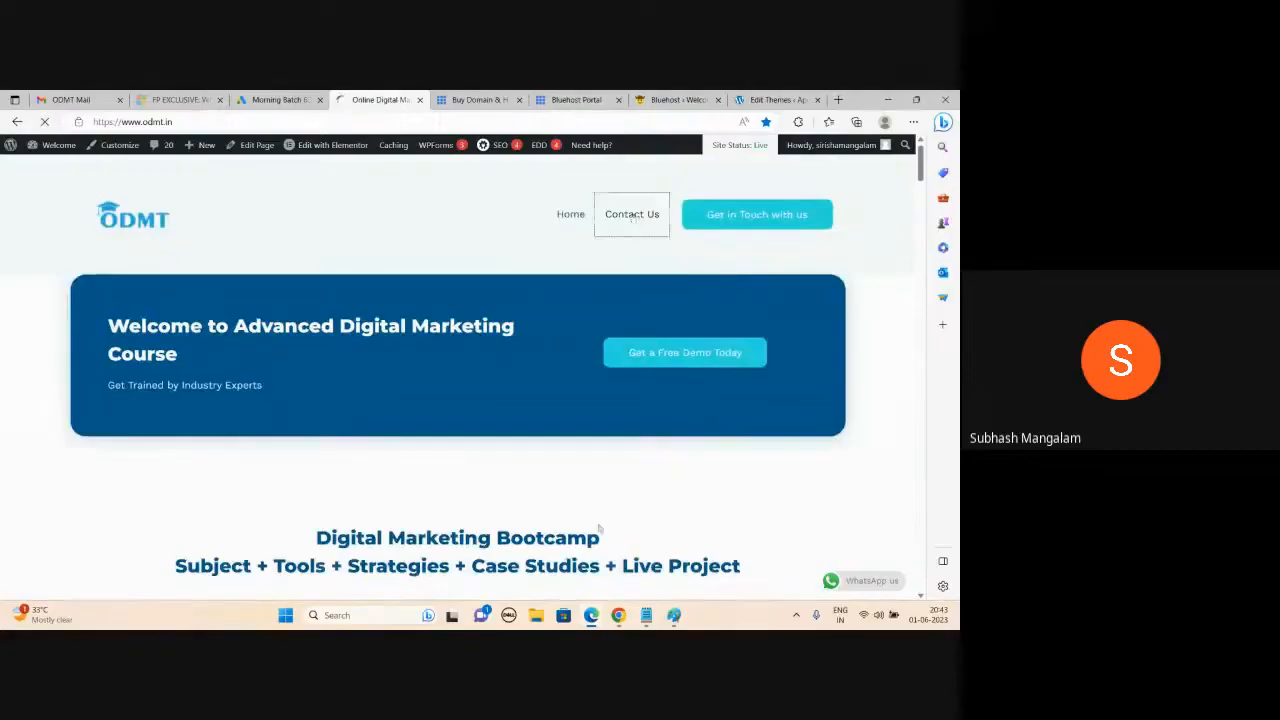
mouse_move(591, 615)
click(597, 556)
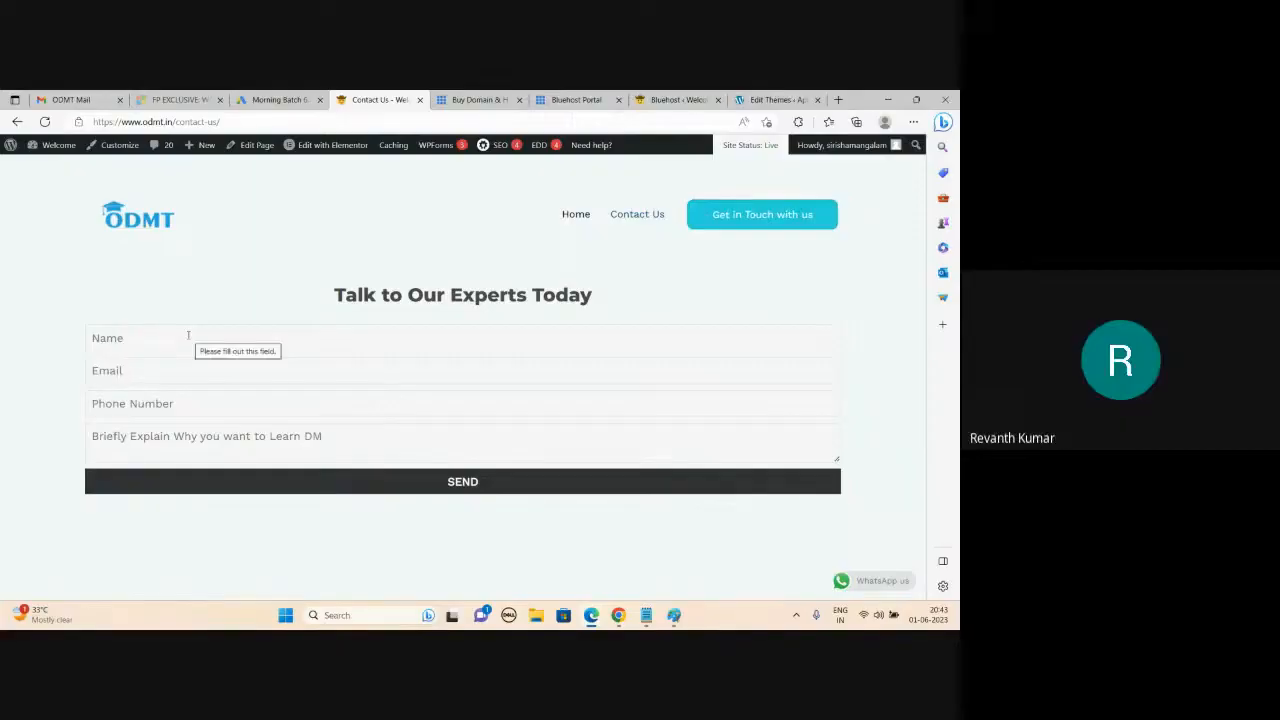
Fill the enquiry form with autofilled name and e-mail, a phone number and message 'hi', and send it.
click(188, 338)
click(175, 393)
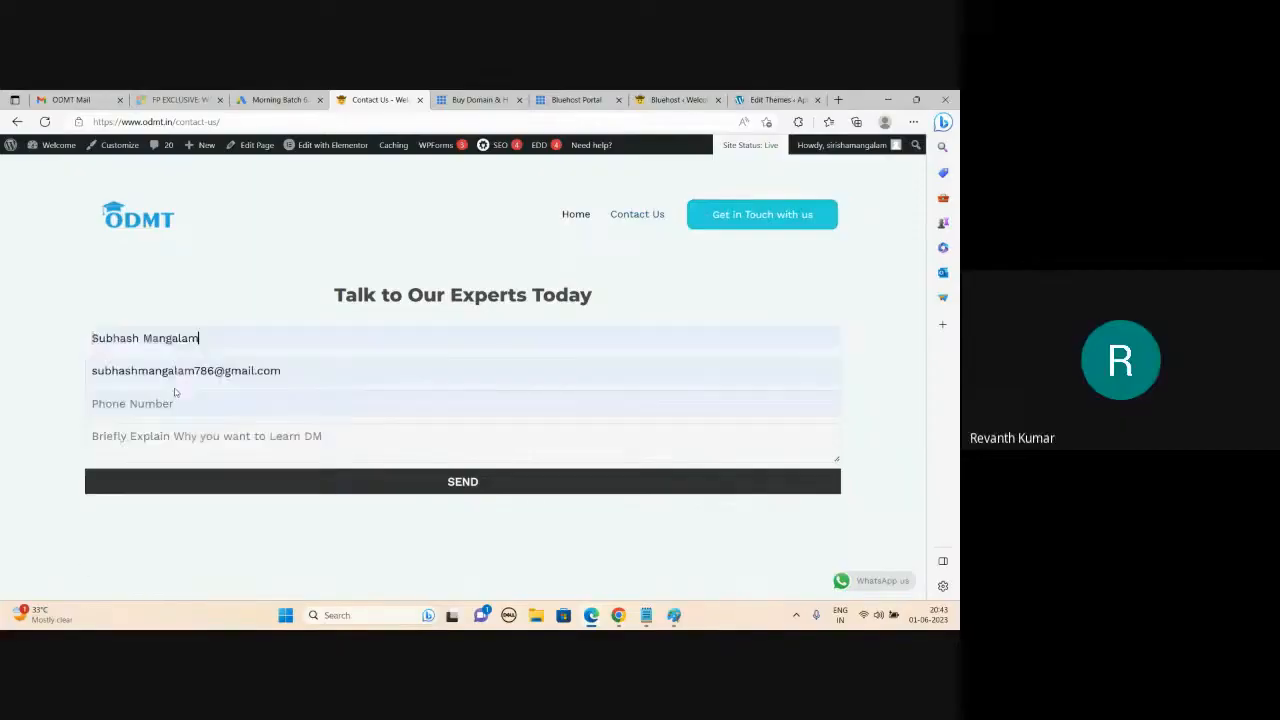
click(173, 402)
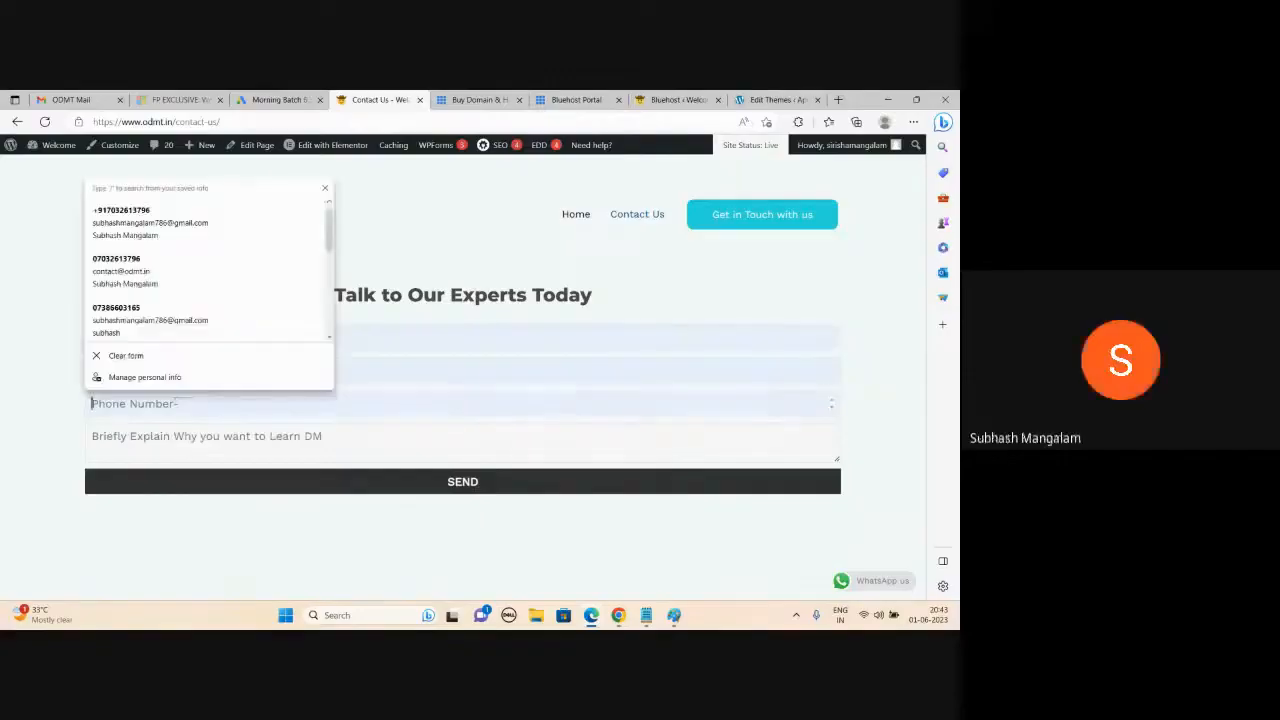
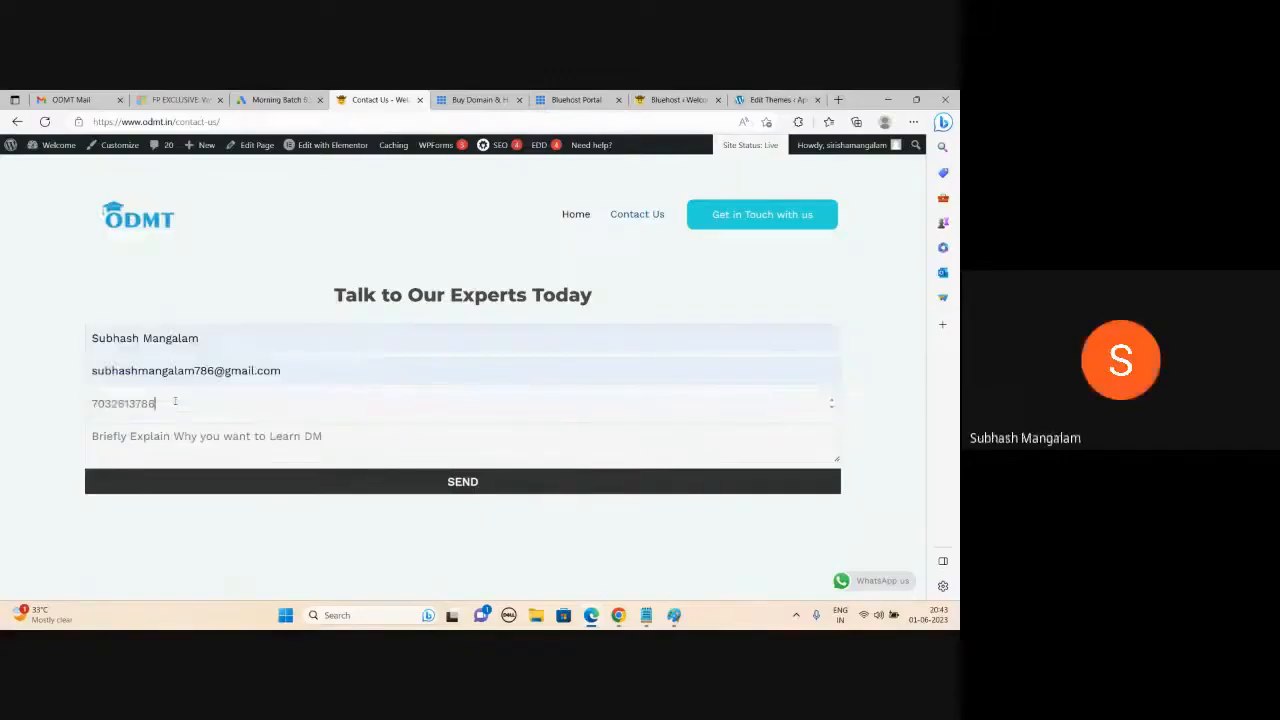
key(Tab)
text(hi)
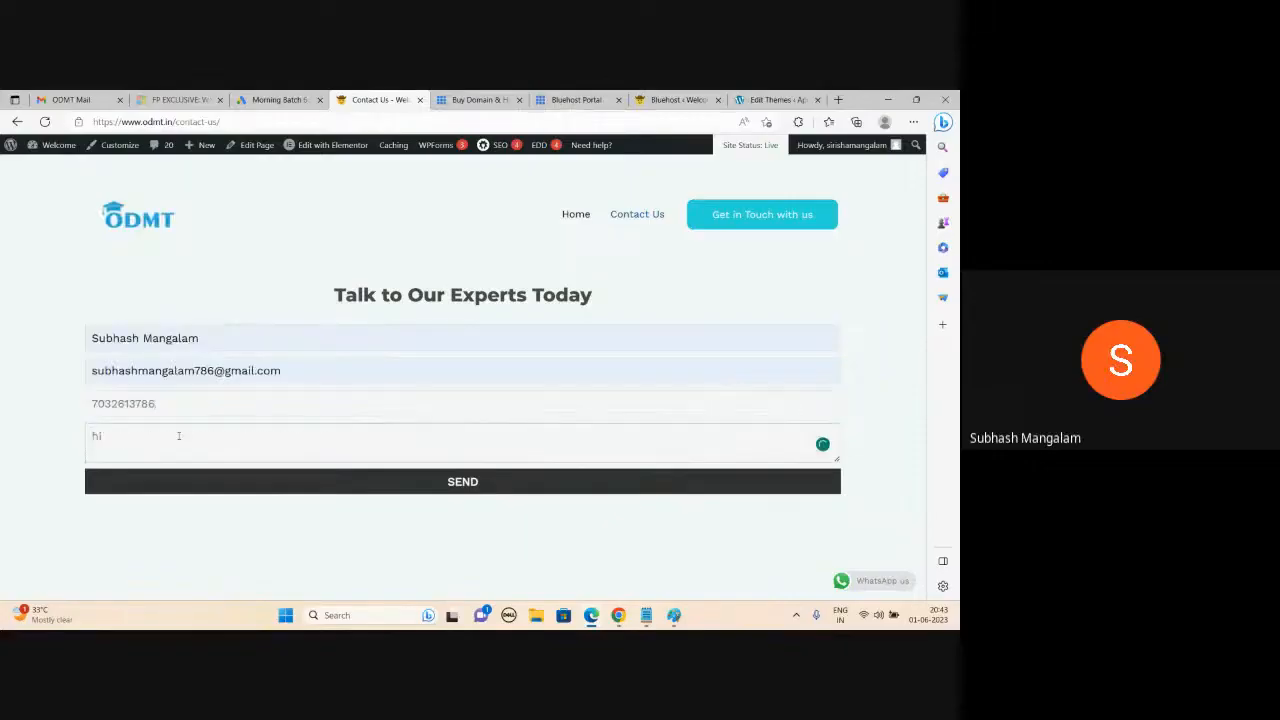
click(475, 483)
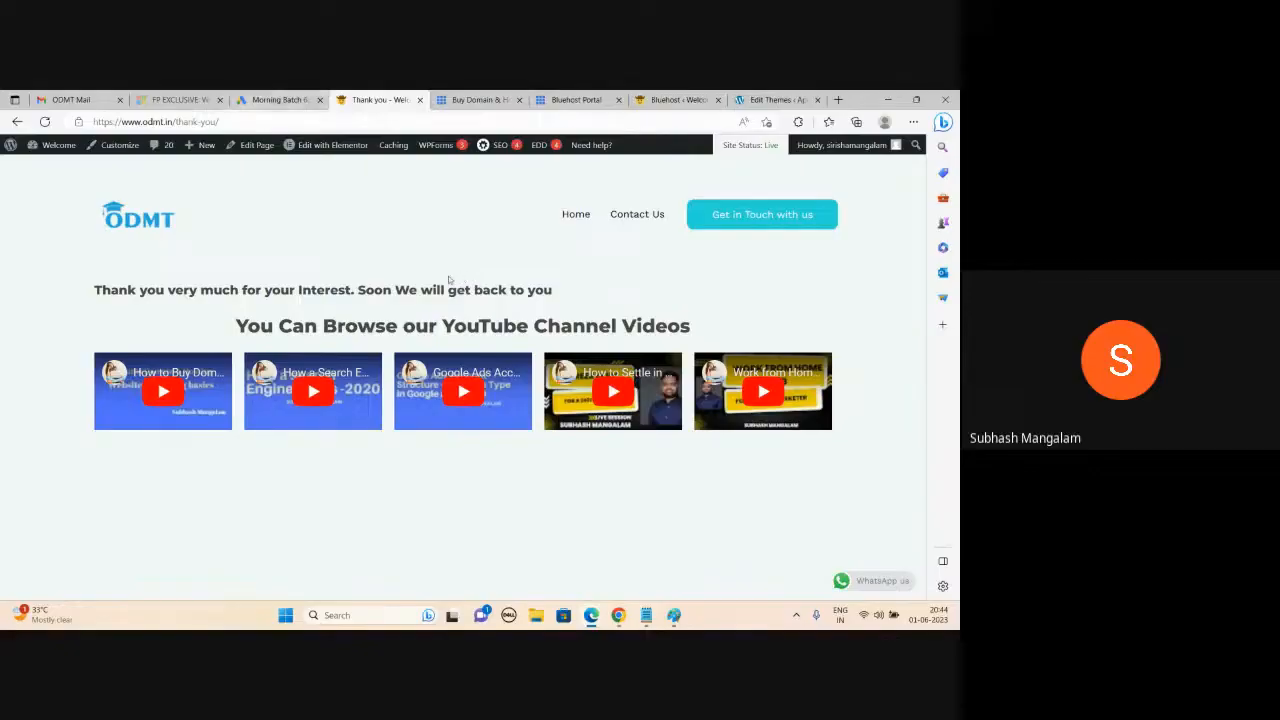
Open the 'Thank you' page via Edit Page, copy the ODMT Website Conversions snippet, and return to its editor.
click(254, 146)
click(291, 99)
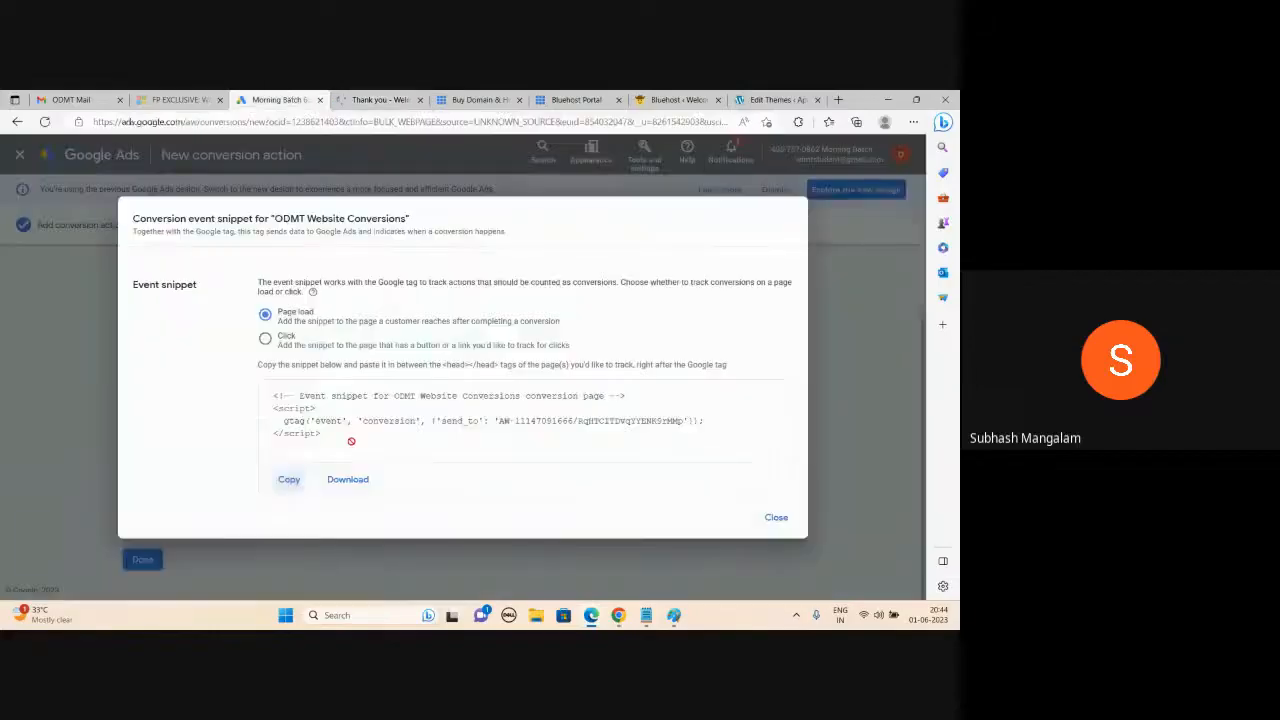
click(289, 479)
click(395, 100)
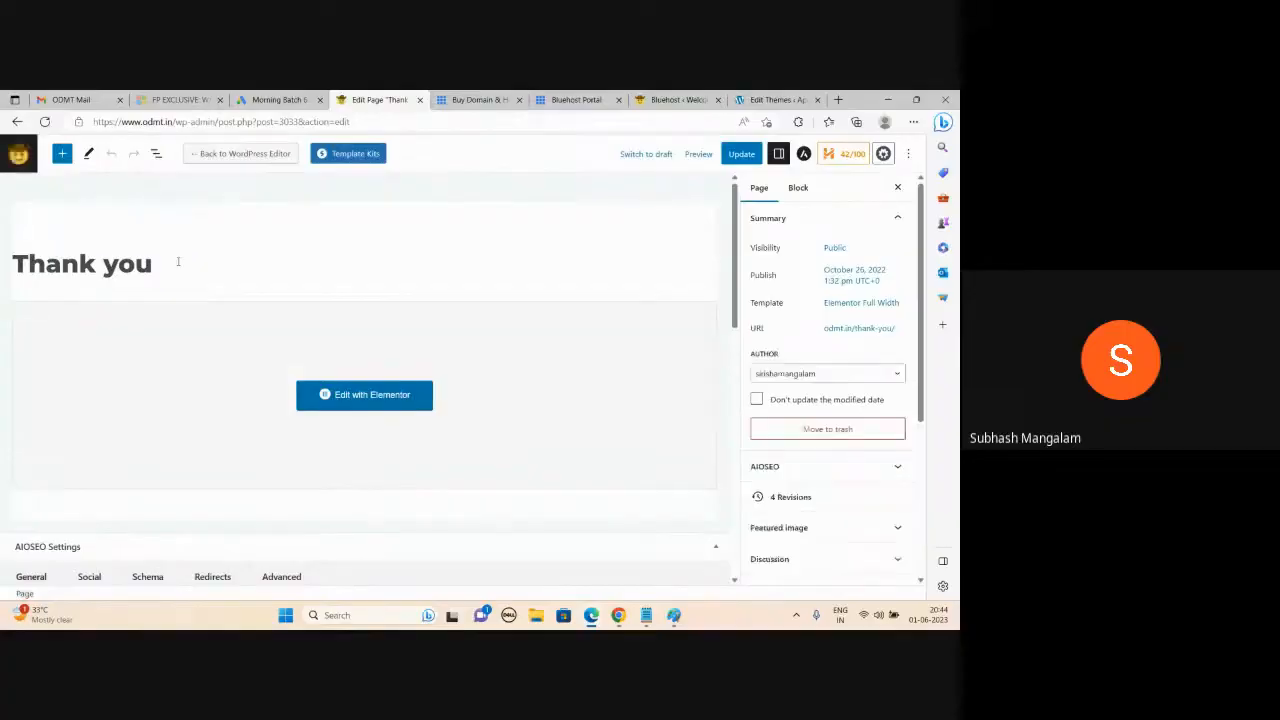
Cancel switching the Thank you page to the default editor, keeping it built with Elementor.
scroll(160, 264, down, 1)
scroll(148, 266, up, 1)
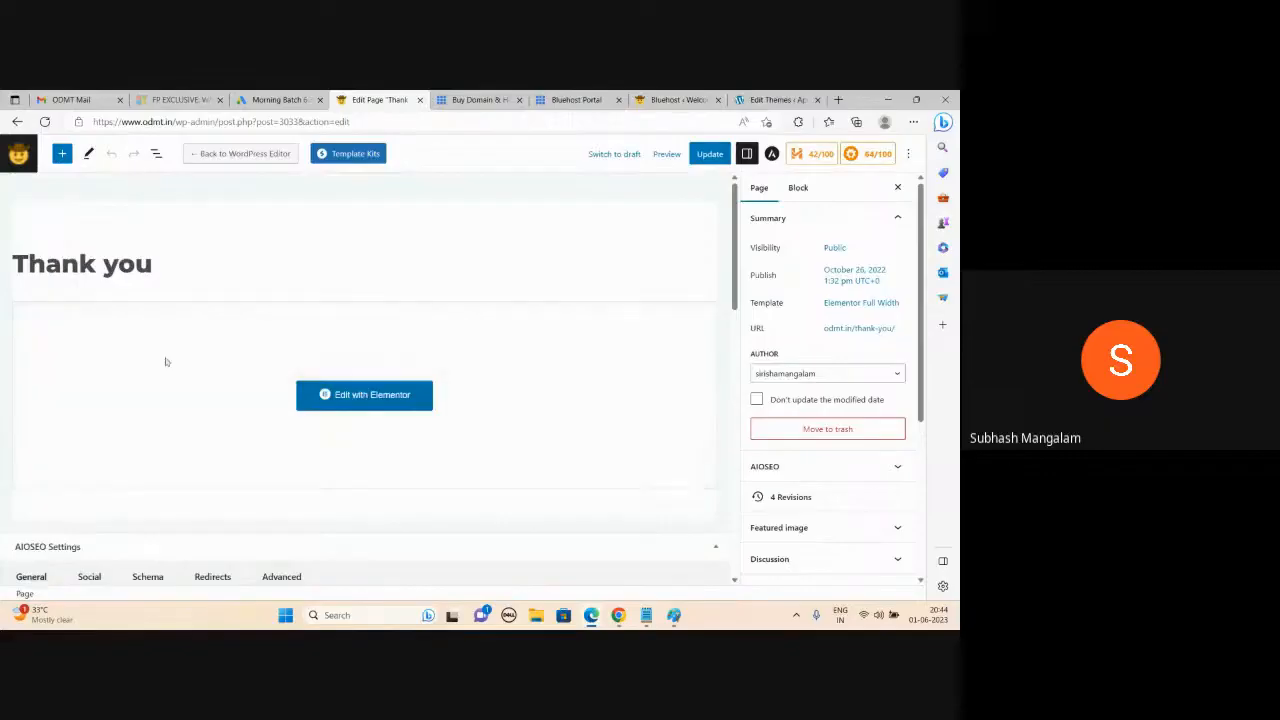
click(262, 155)
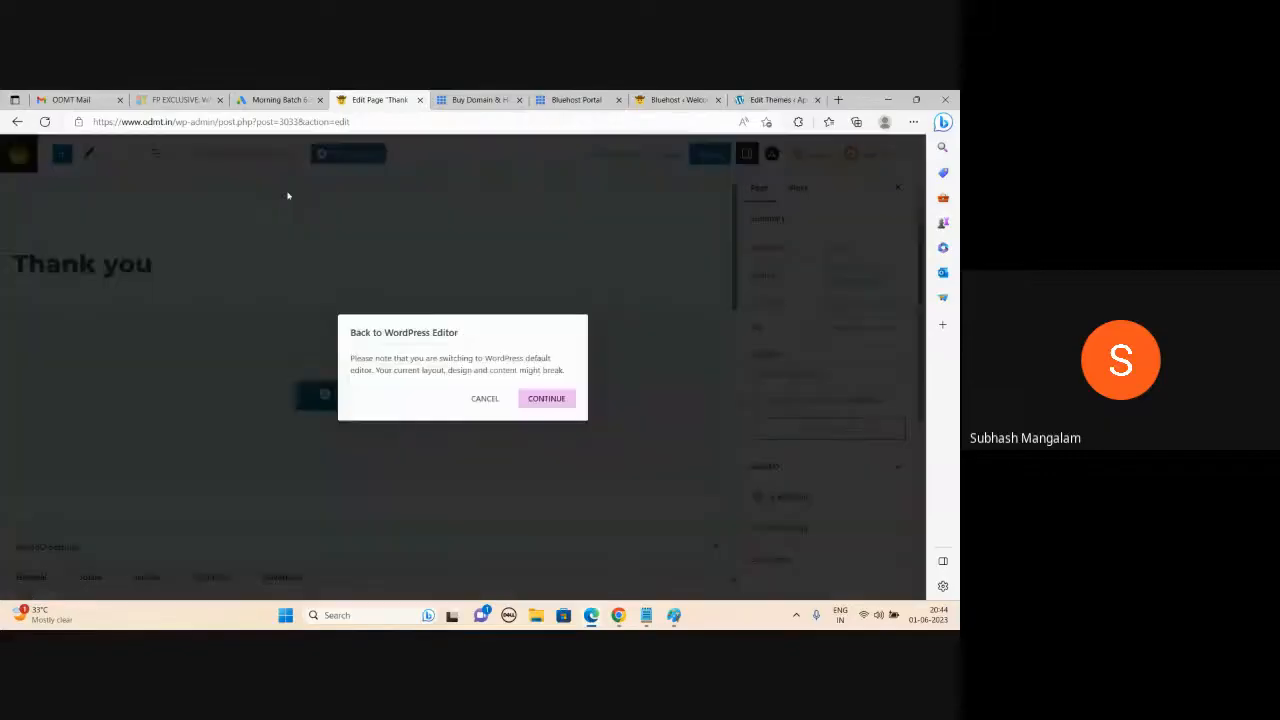
click(484, 398)
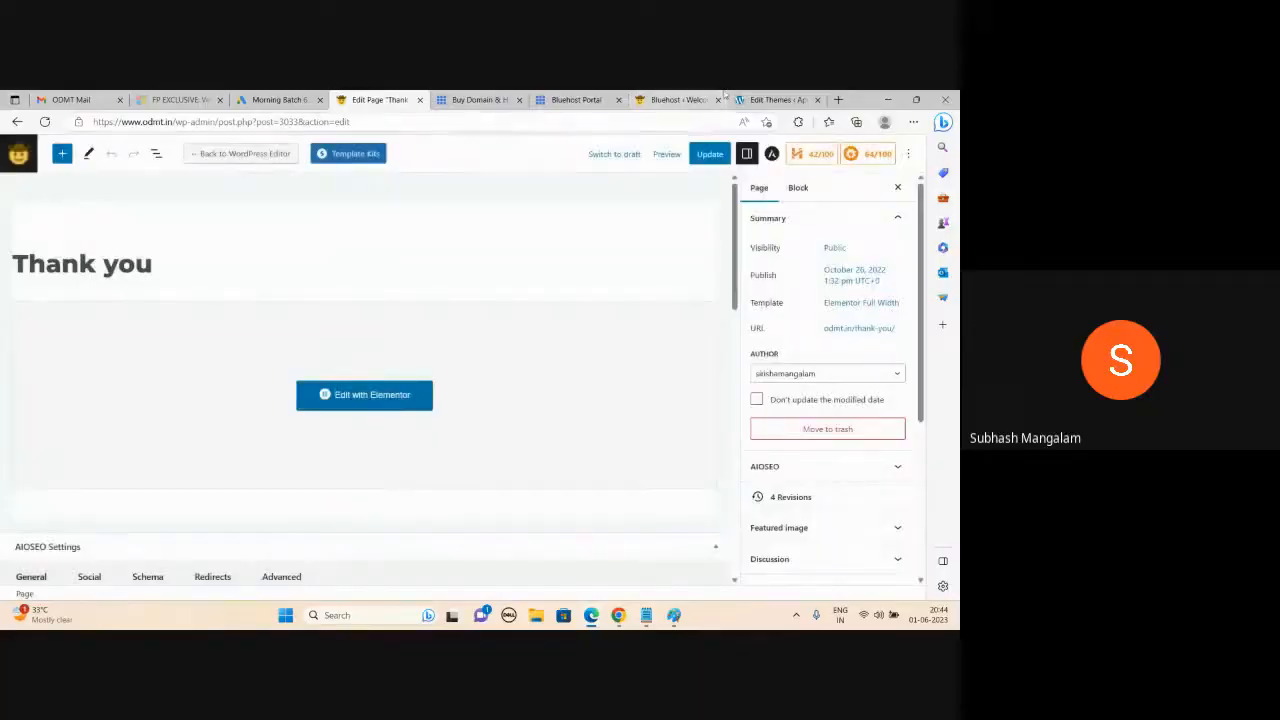
click(765, 99)
Close the Thank you editor and open the About Us page for editing from All Pages.
click(408, 100)
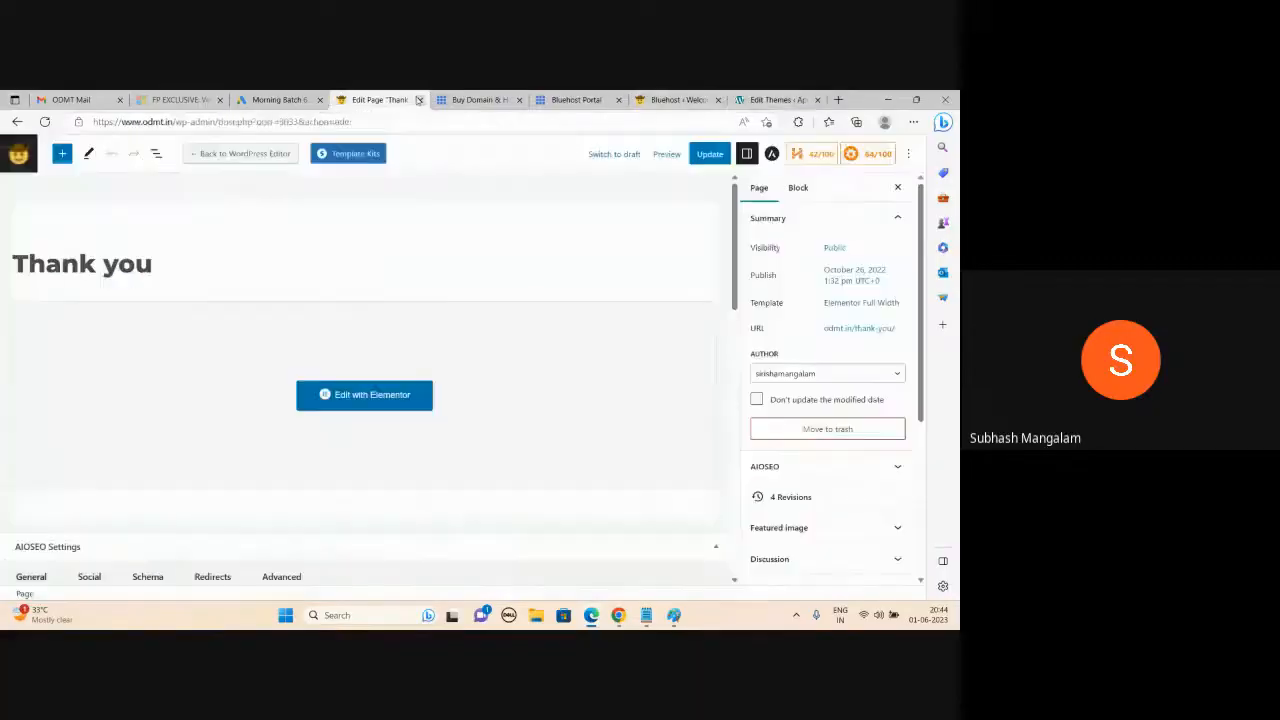
click(418, 100)
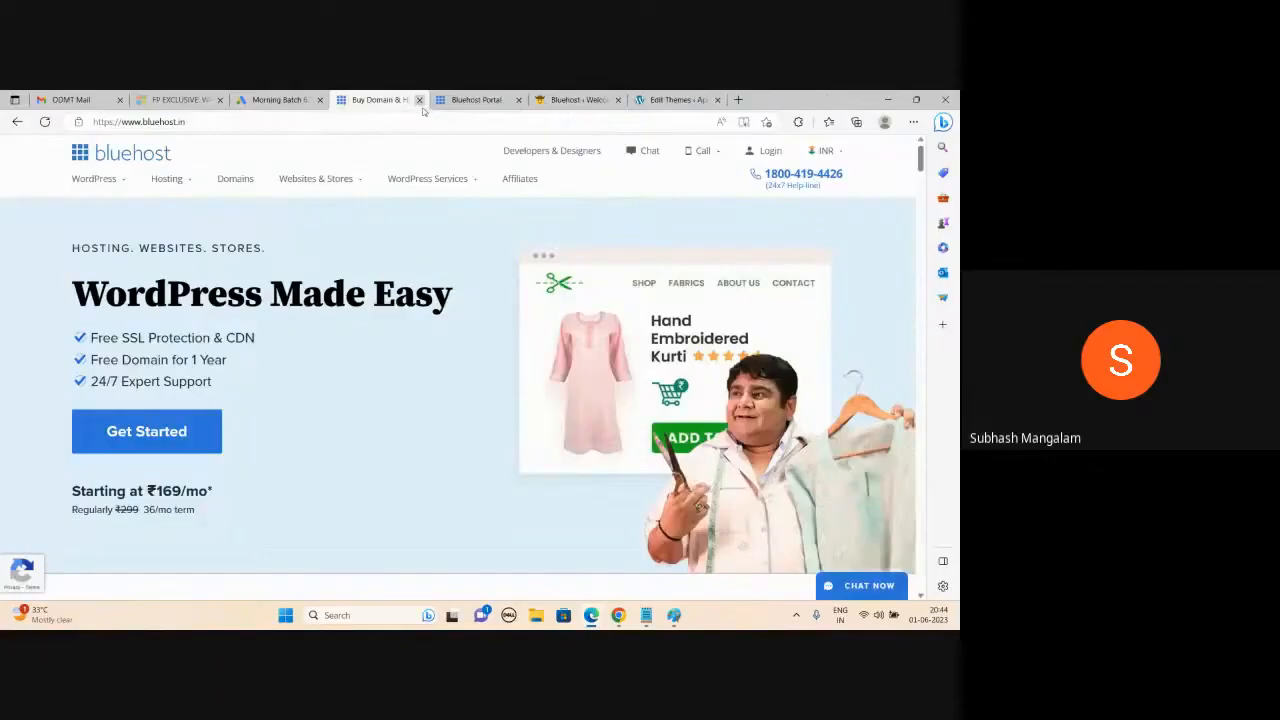
click(678, 99)
click(48, 268)
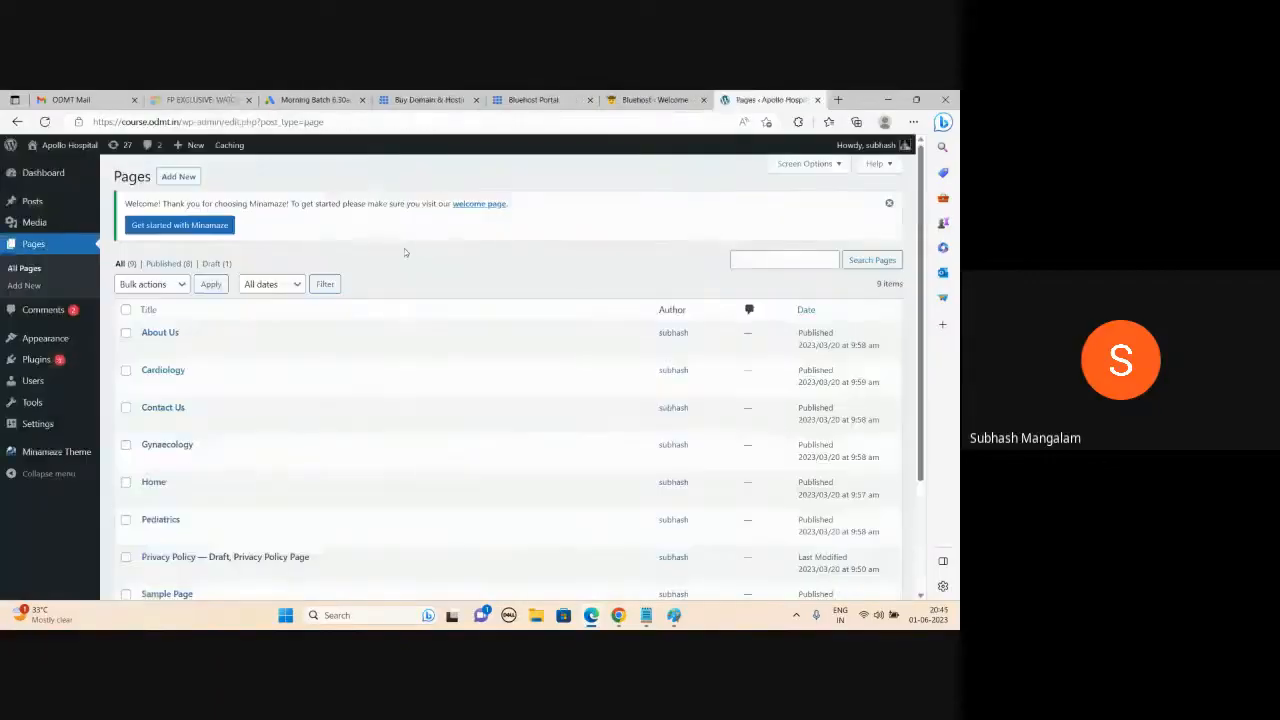
click(160, 333)
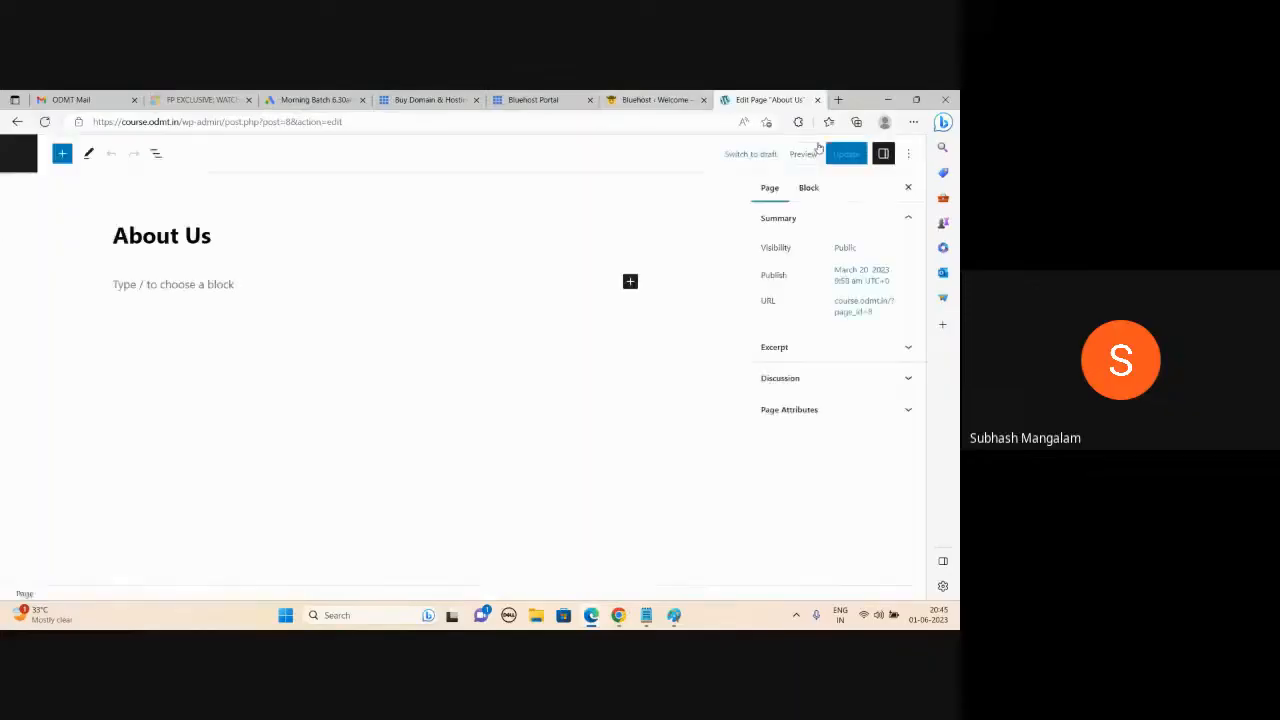
click(840, 99)
Go to YouTube, search 'odmt' and open the Online Digital Marketing Training channel.
text(youtube.com)
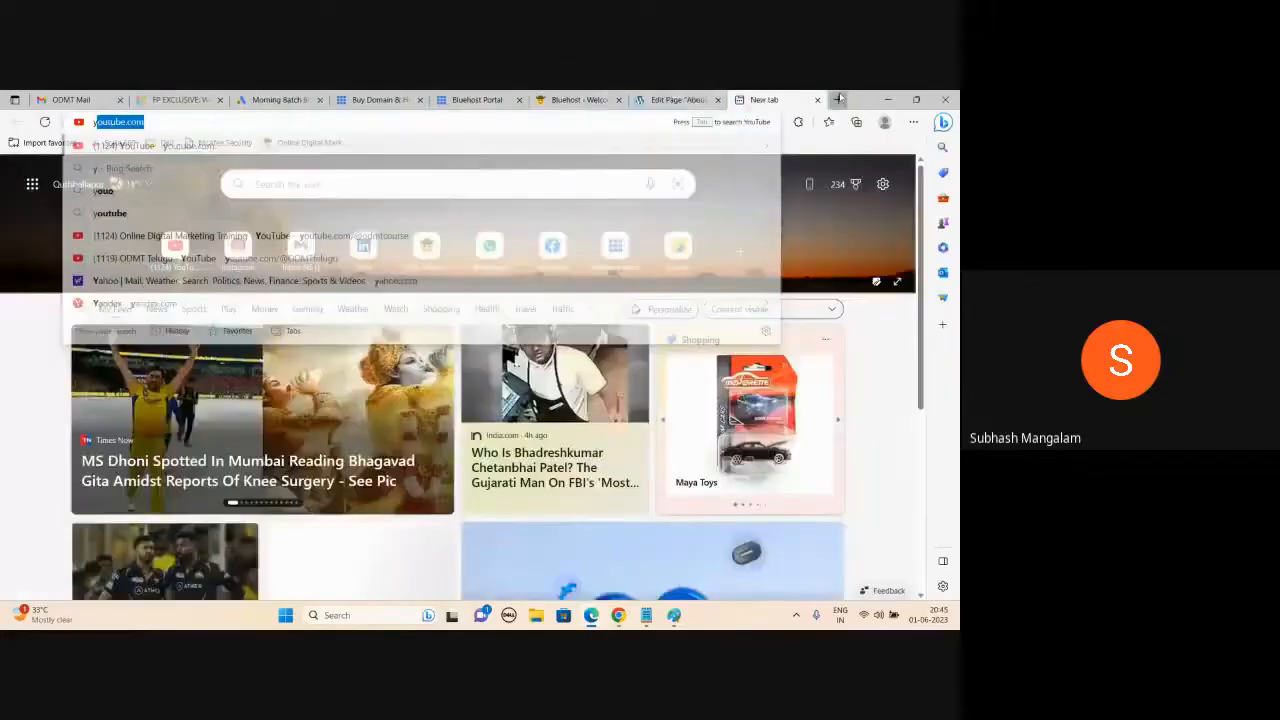
key(Return)
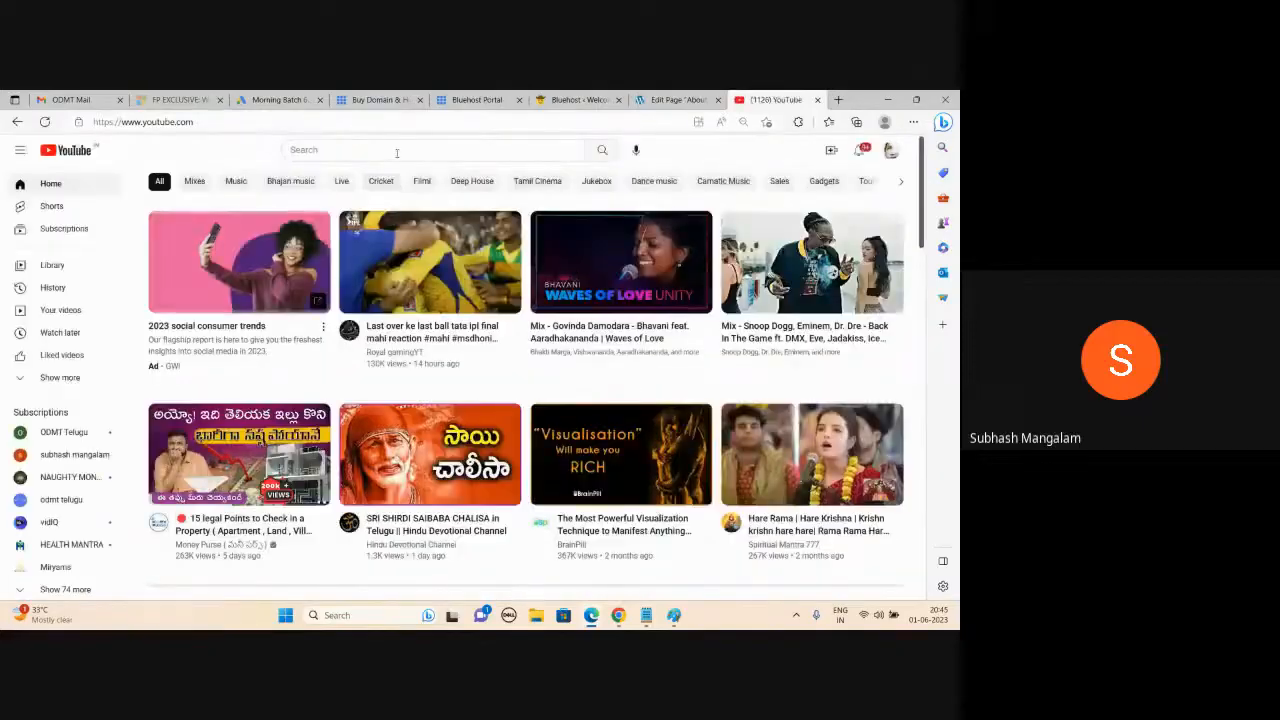
click(396, 153)
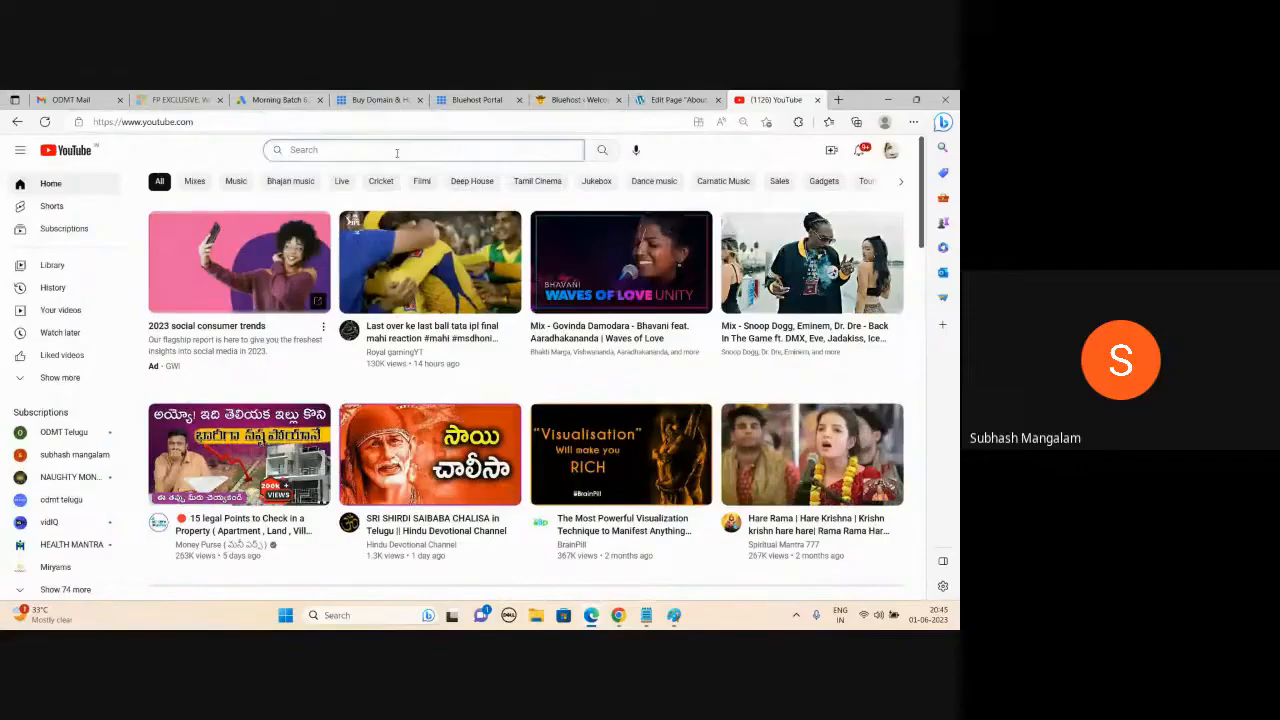
text(odmt)
key(Return)
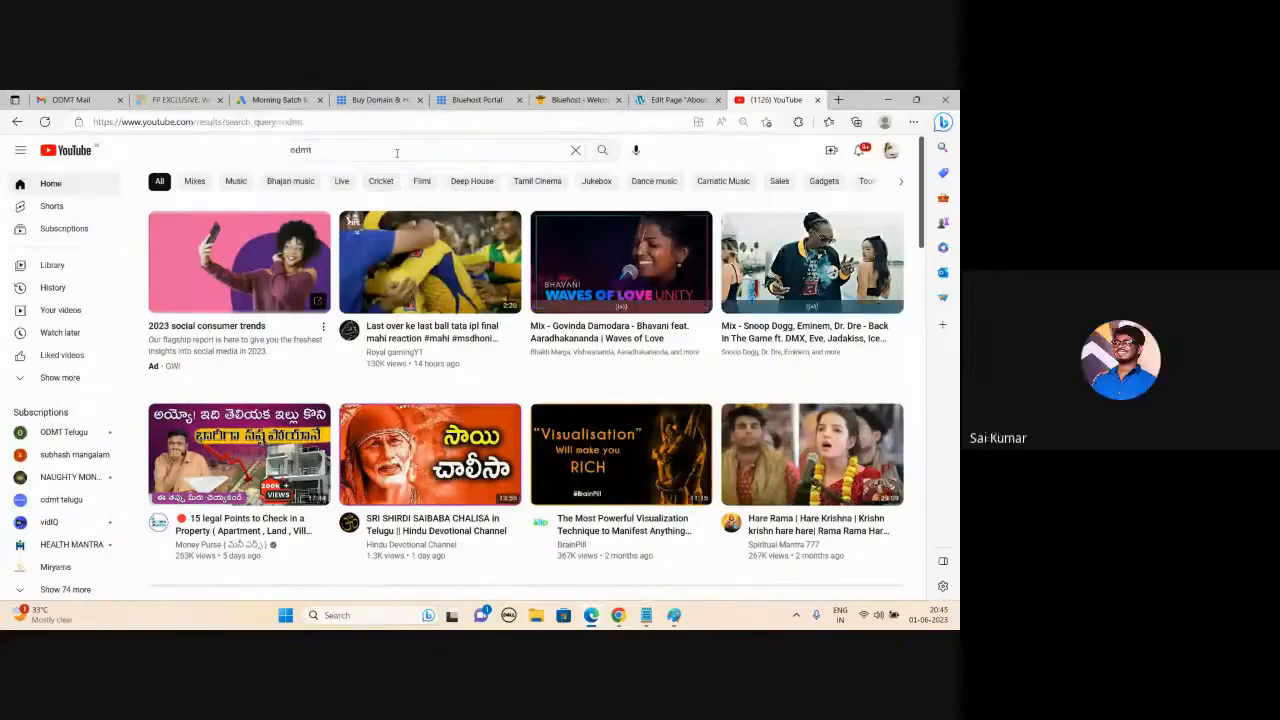
click(457, 341)
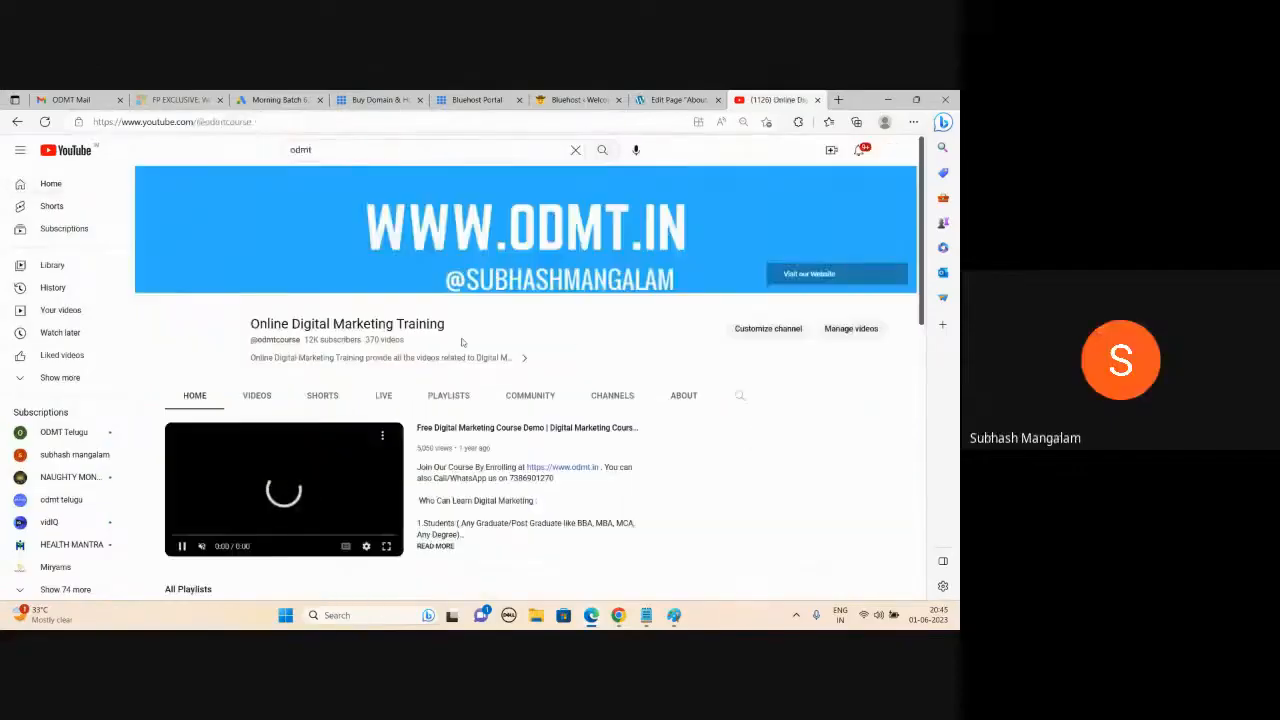
Pause the featured video and search the channel for 'thank you page'.
click(185, 547)
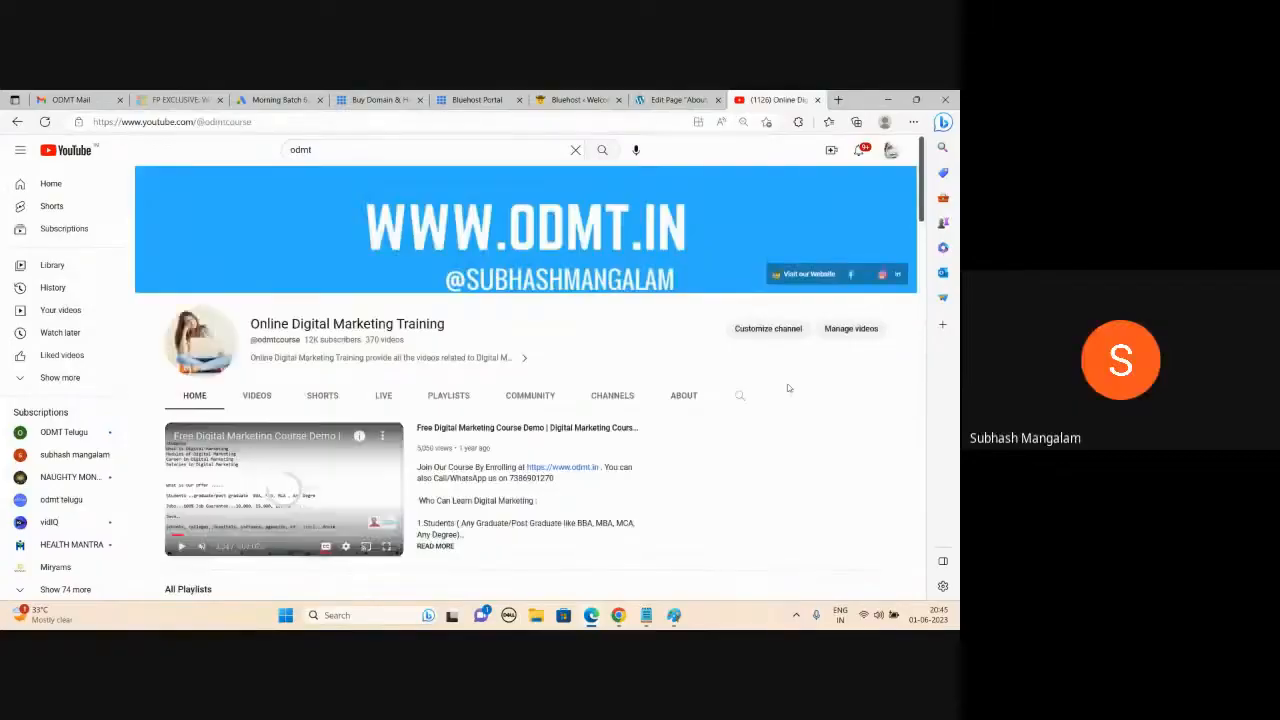
click(740, 396)
text(thank you page)
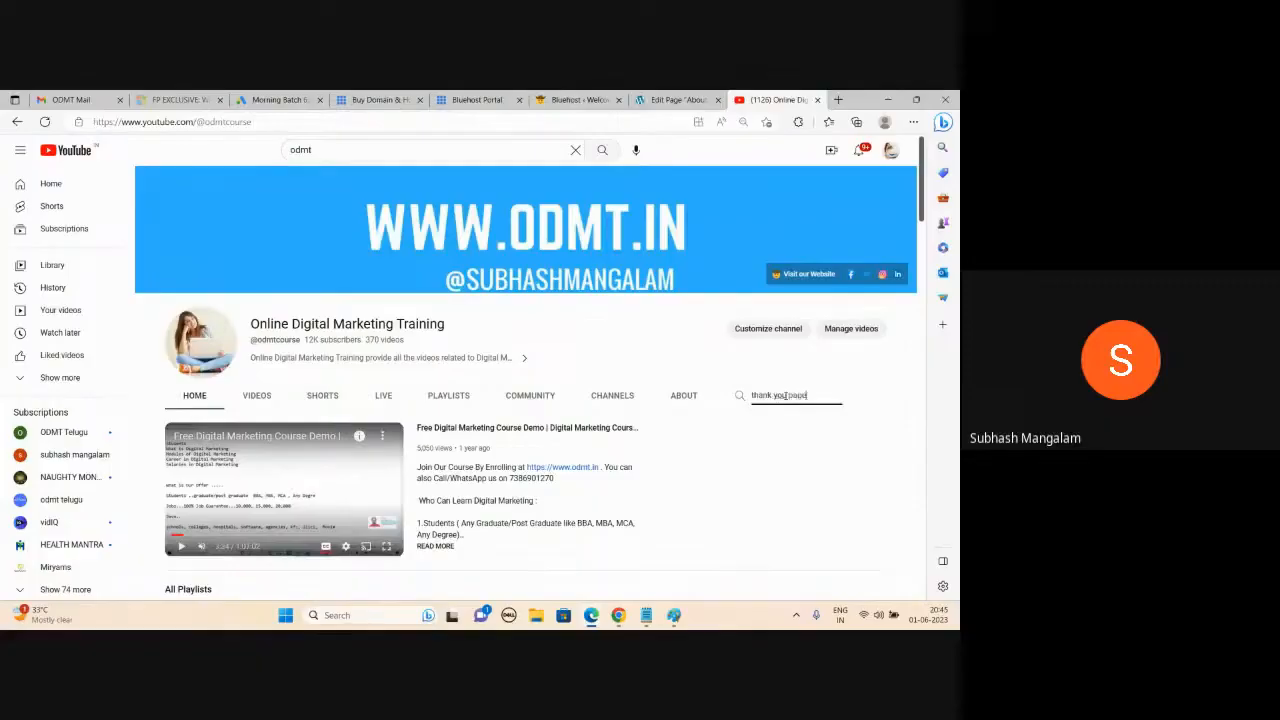
key(Return)
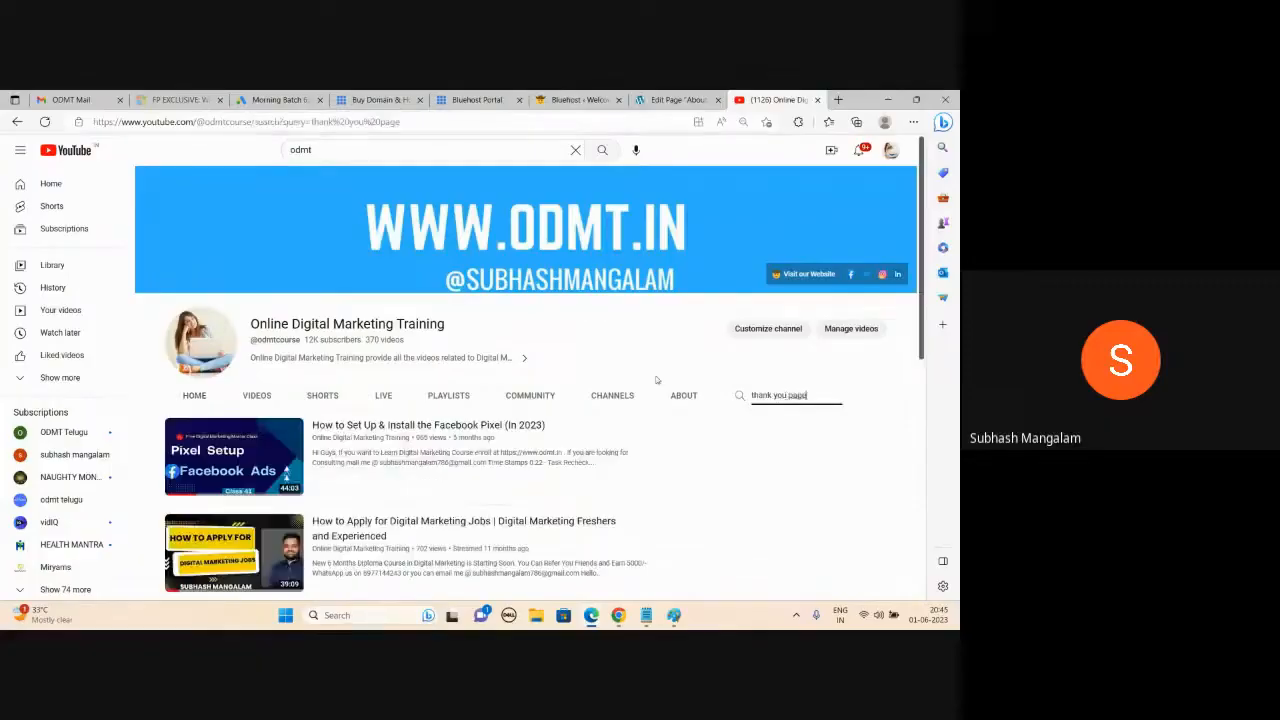
scroll(658, 376, down, 5)
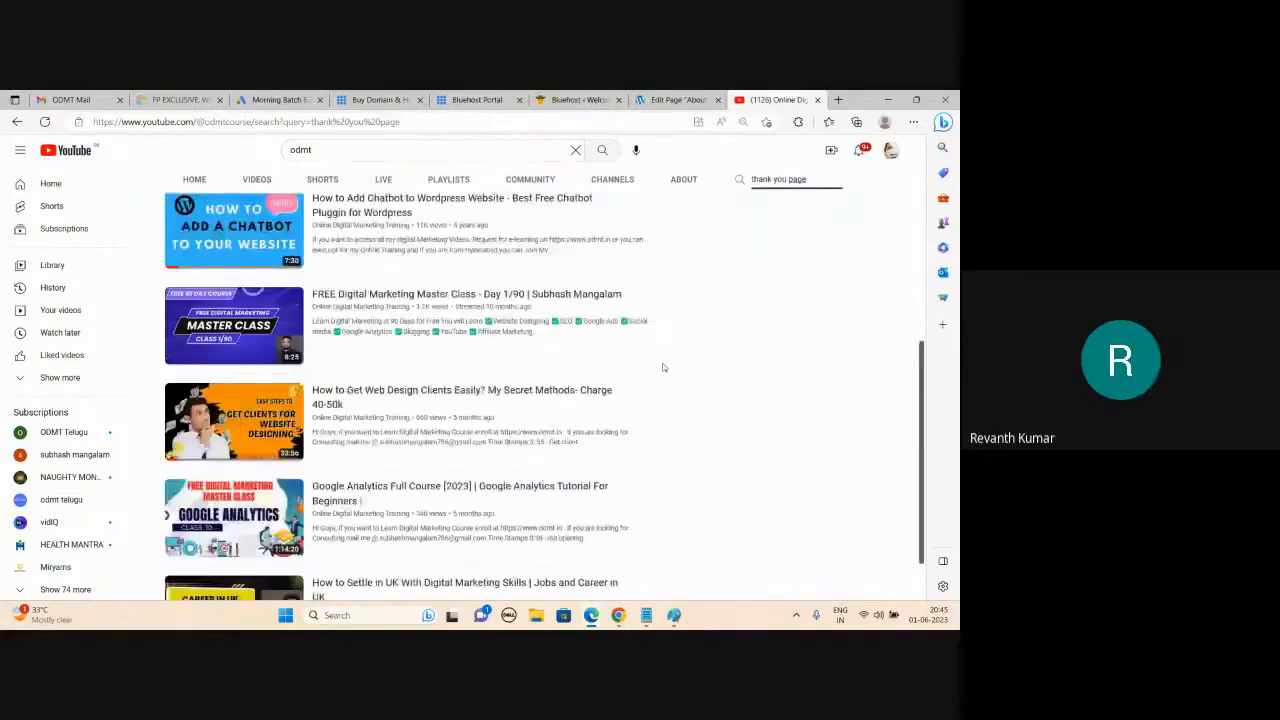
scroll(662, 367, down, 1)
scroll(663, 367, up, 5)
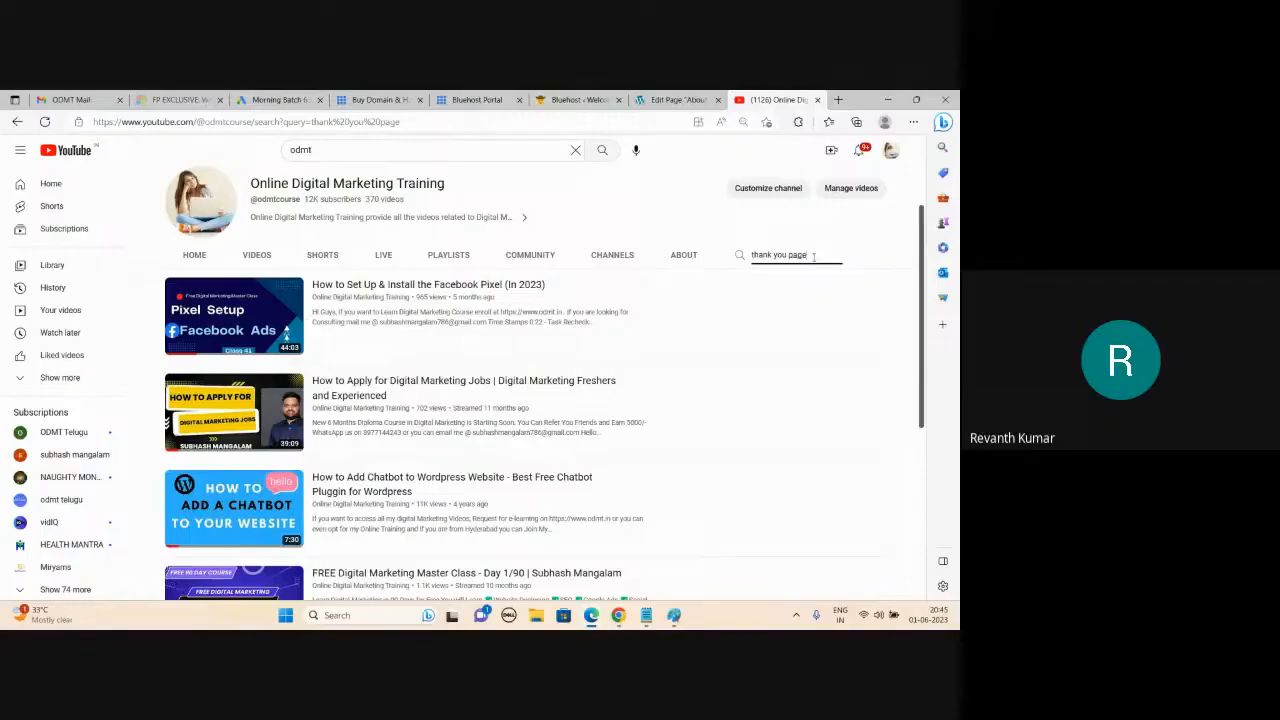
Scroll through the channel's full Videos list, then return to the About Us editor.
click(257, 255)
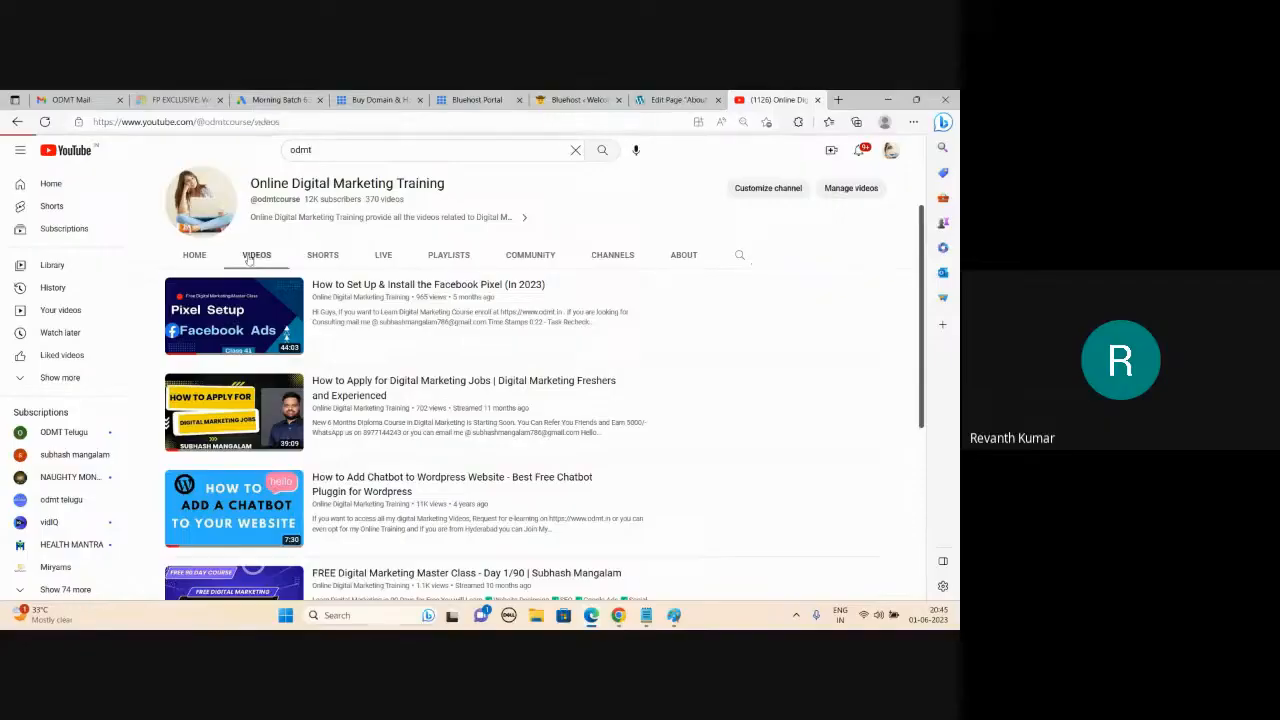
mouse_move(591, 606)
click(595, 556)
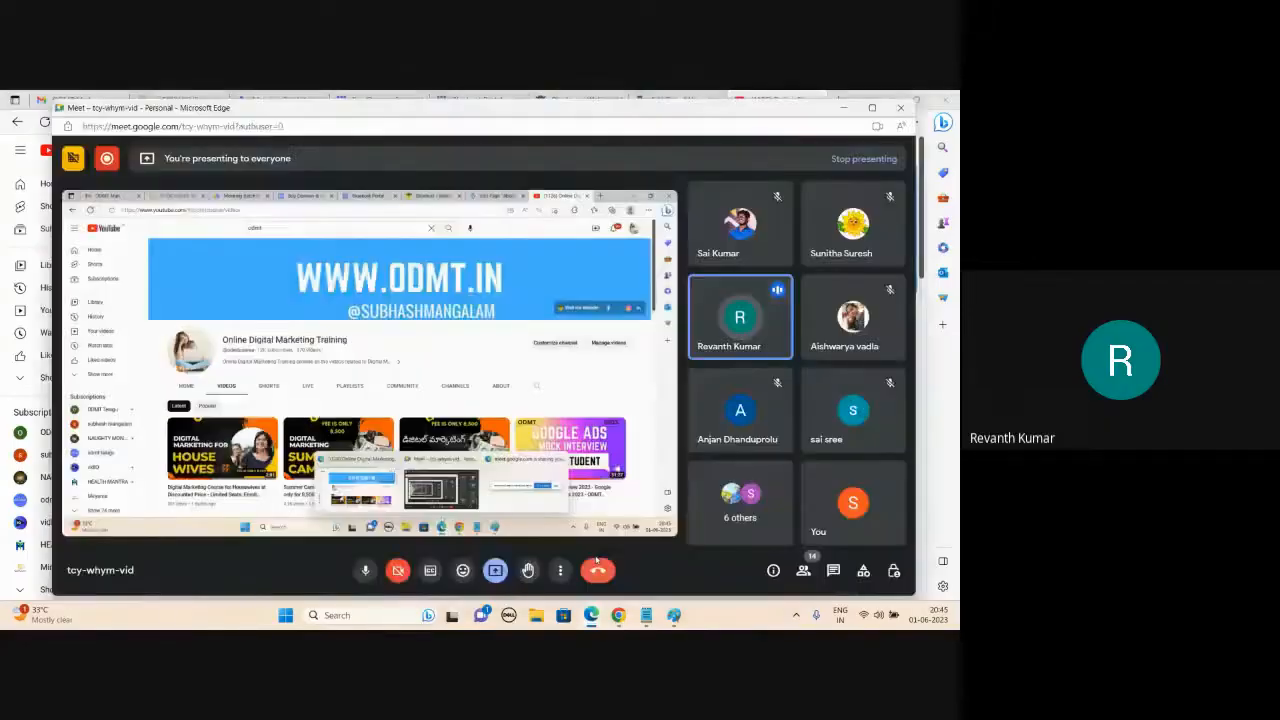
key(alt+Tab)
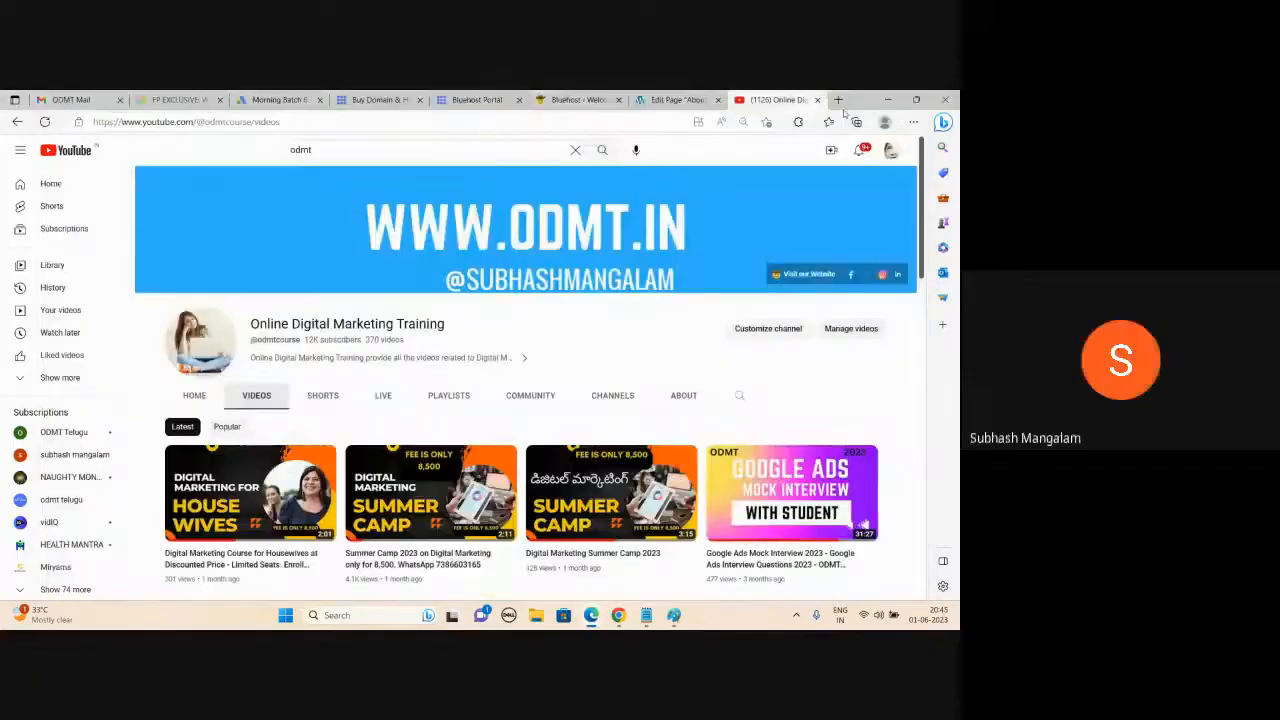
scroll(694, 347, down, 5)
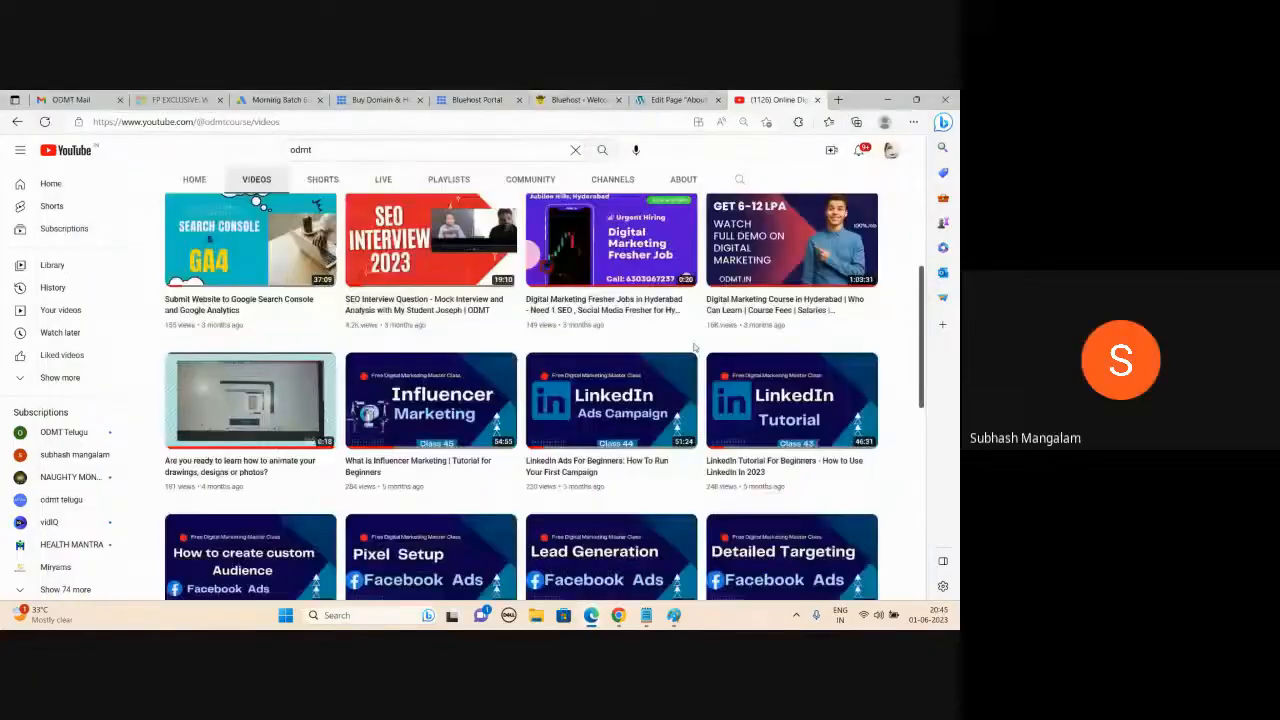
scroll(694, 347, down, 3)
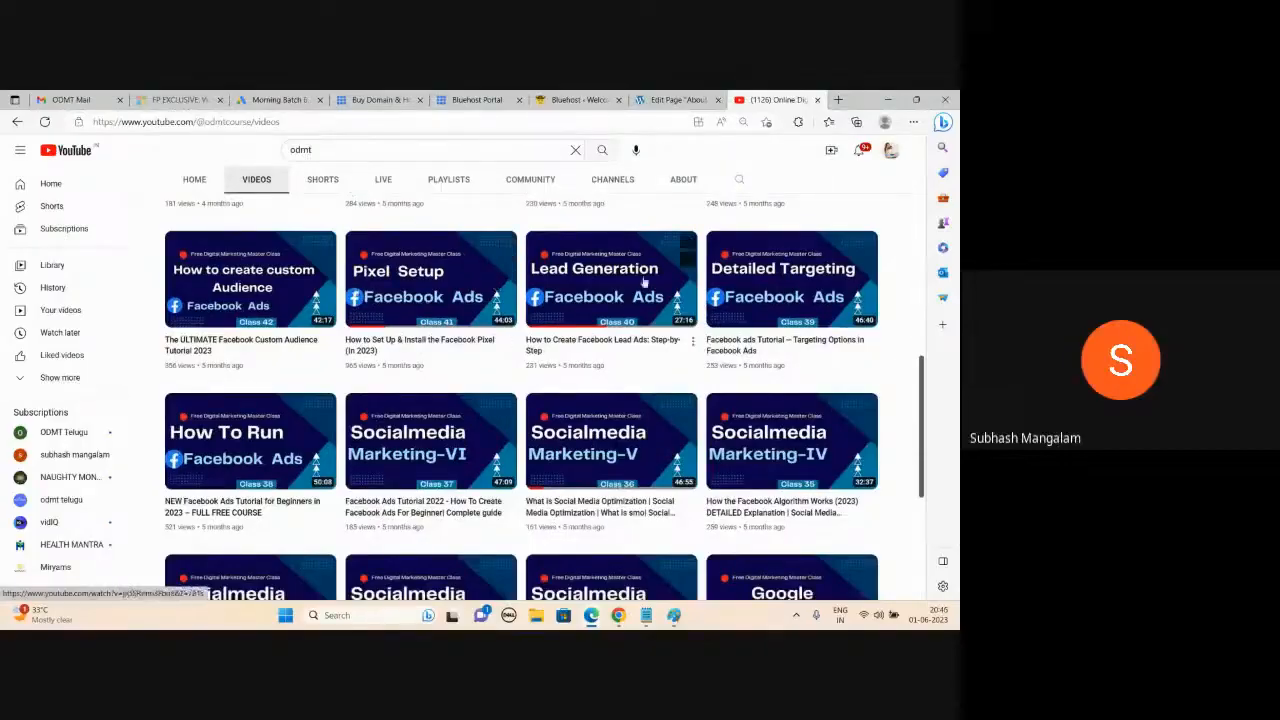
scroll(645, 285, down, 4)
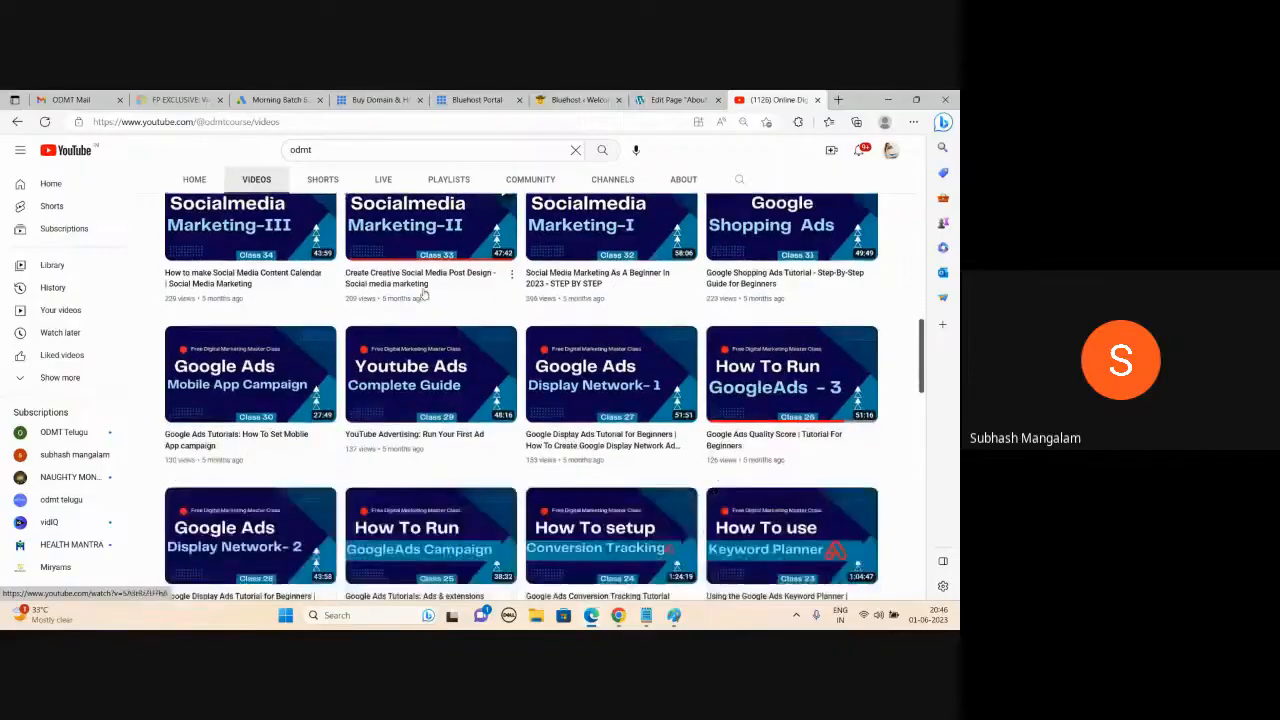
scroll(425, 292, down, 2)
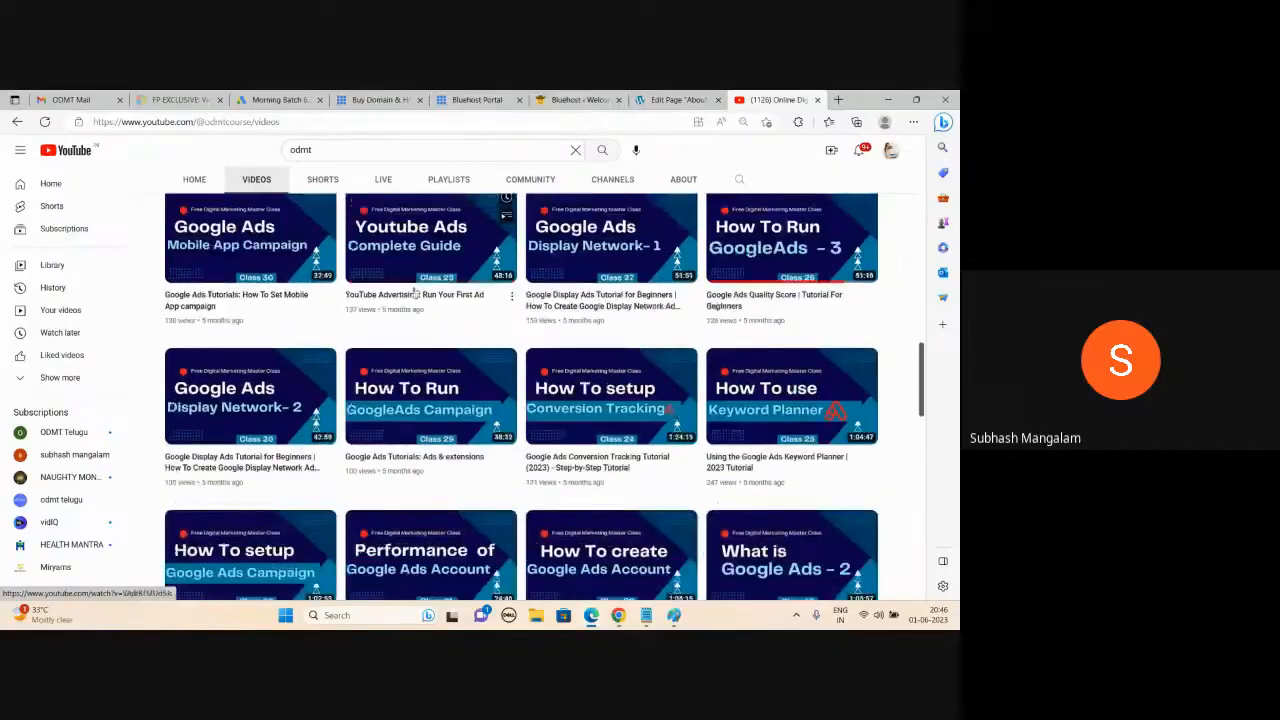
scroll(420, 288, down, 2)
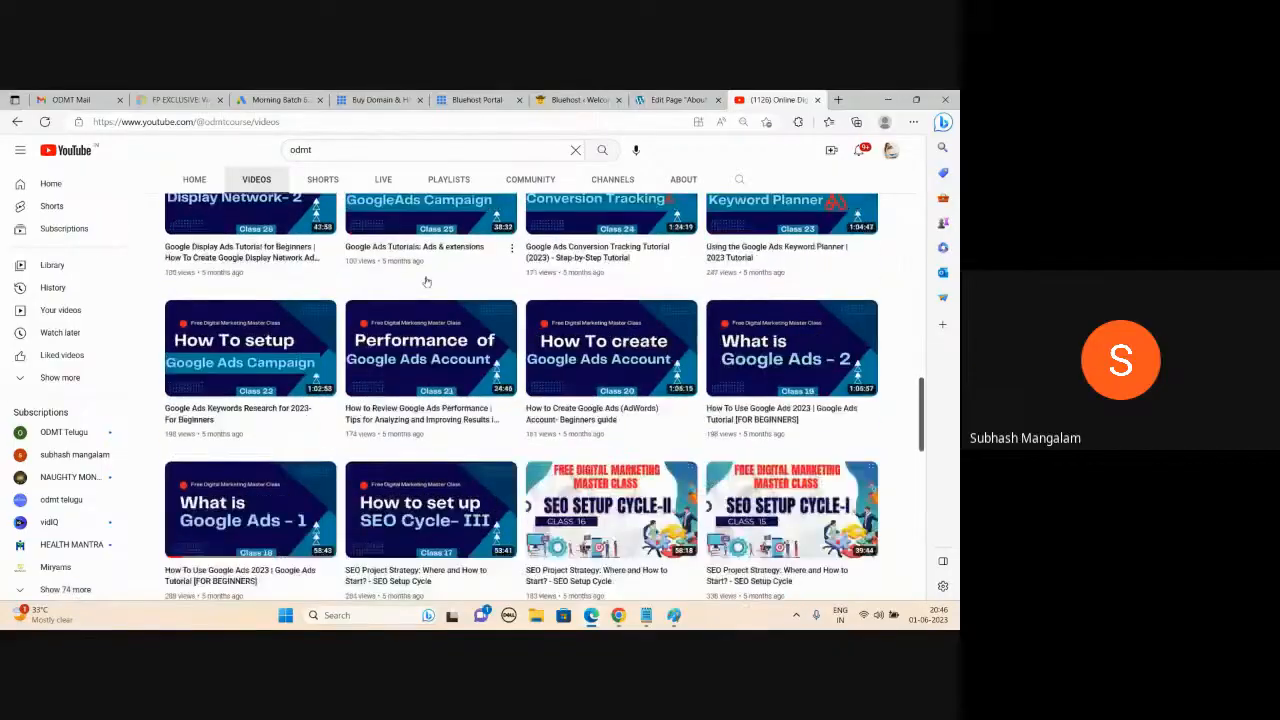
scroll(426, 282, down, 1)
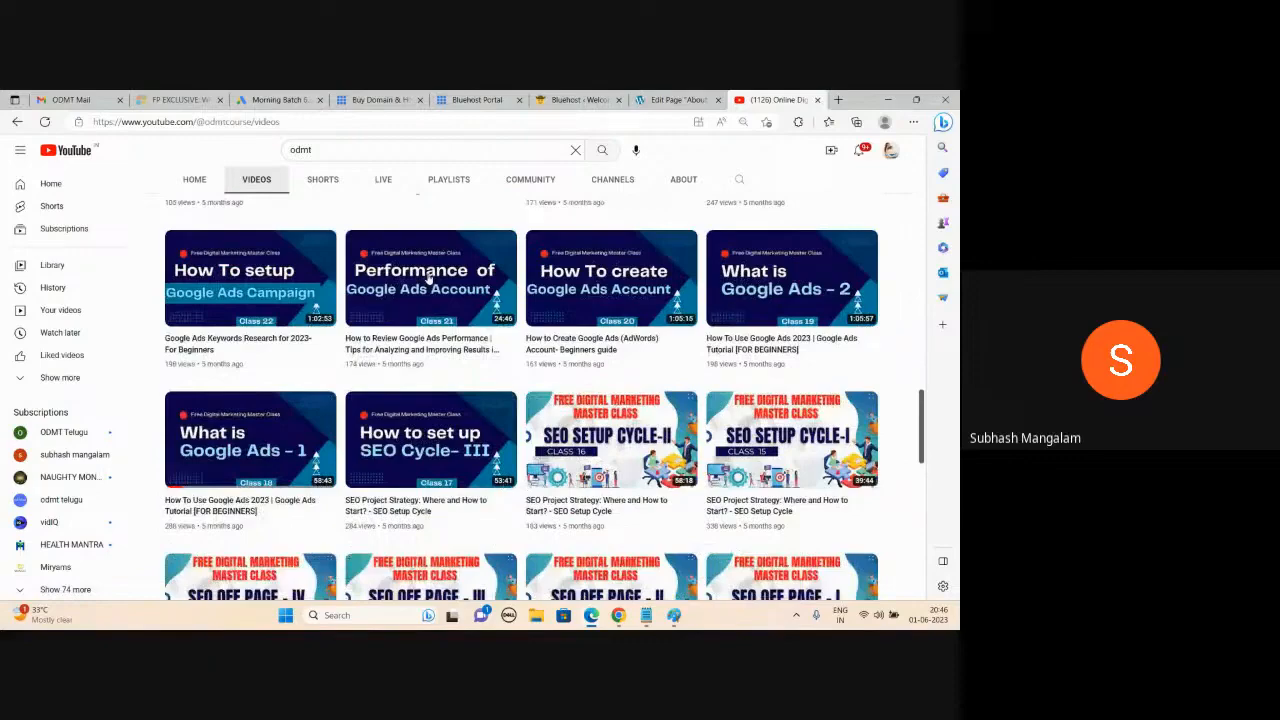
scroll(430, 276, down, 10)
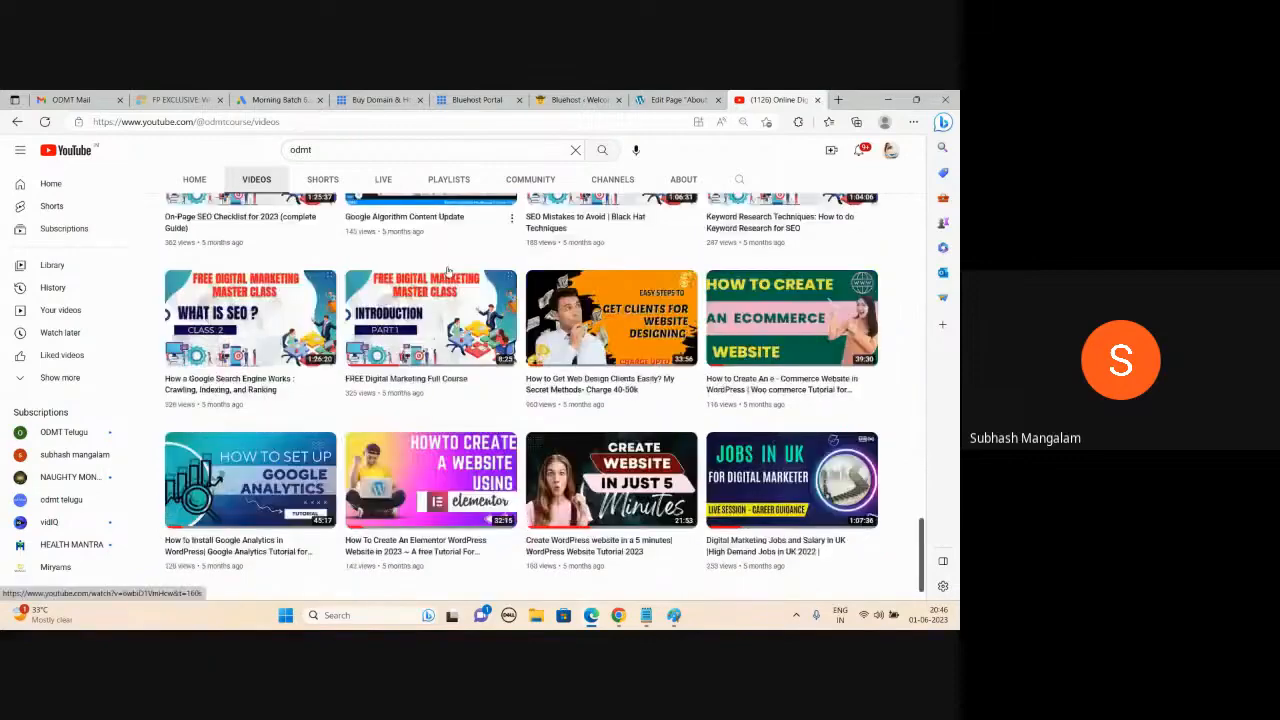
scroll(897, 323, down, 1)
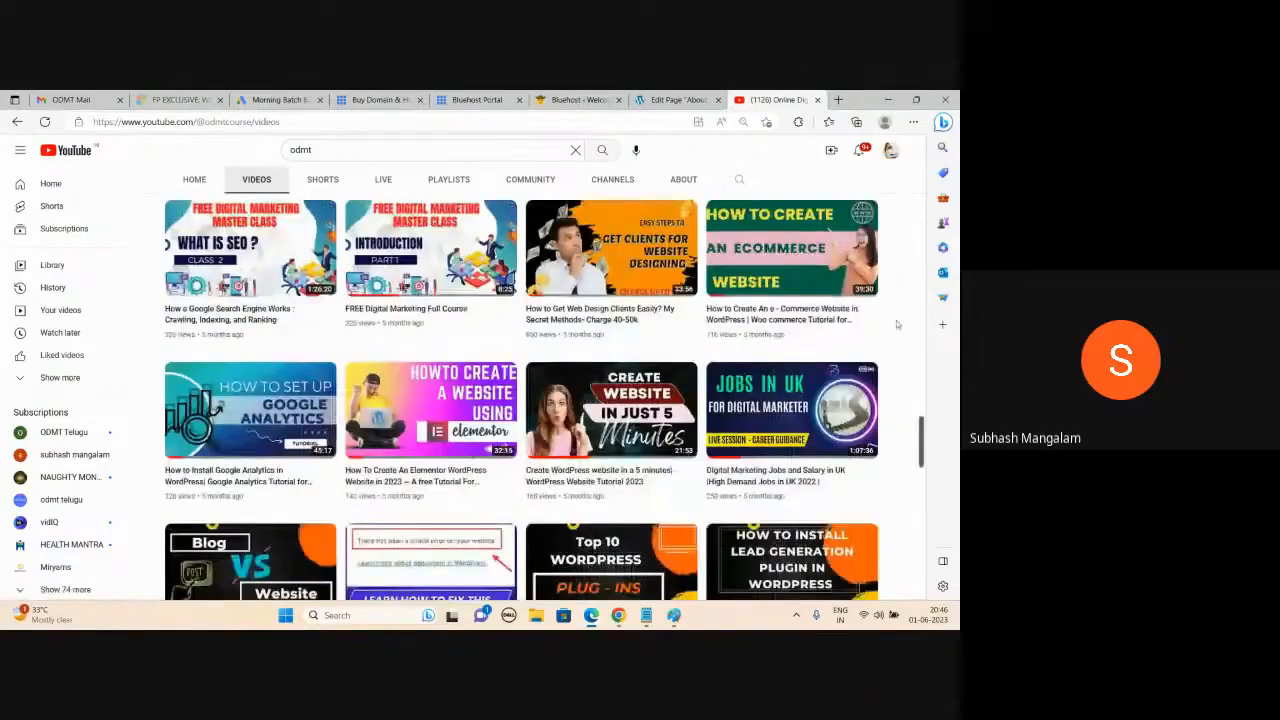
scroll(897, 323, down, 1)
scroll(897, 323, down, 1)
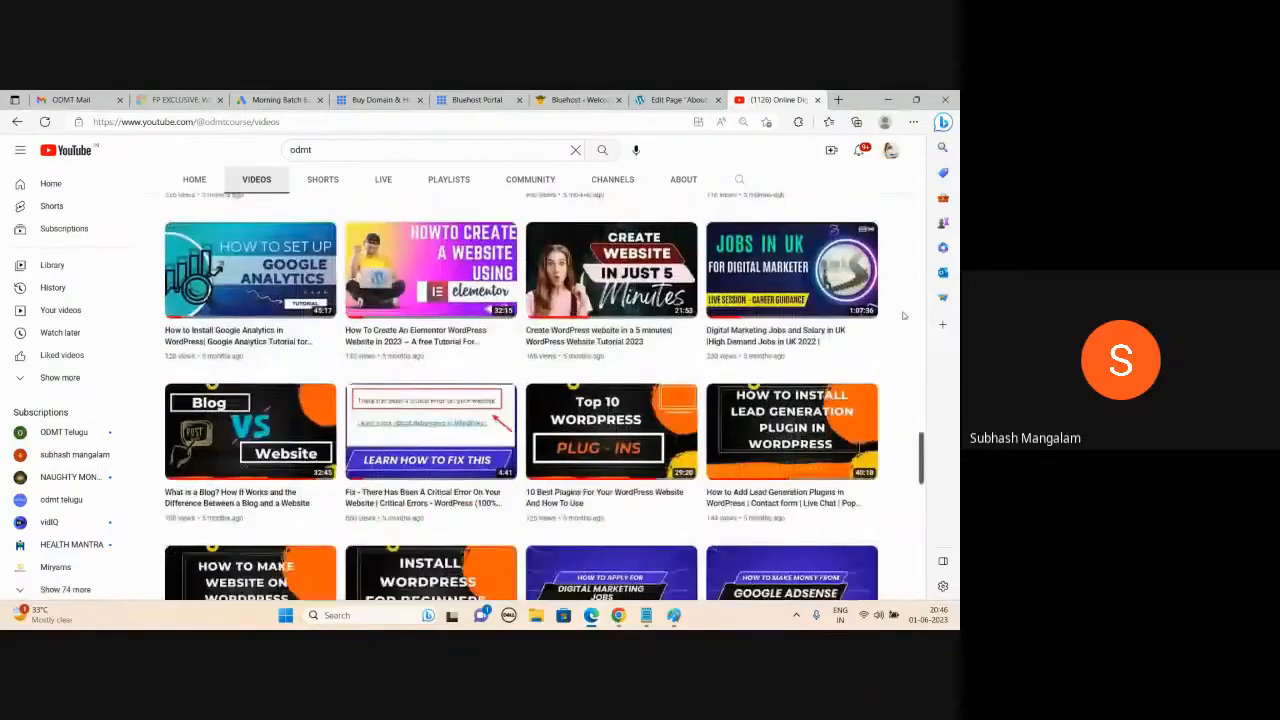
scroll(900, 314, down, 1)
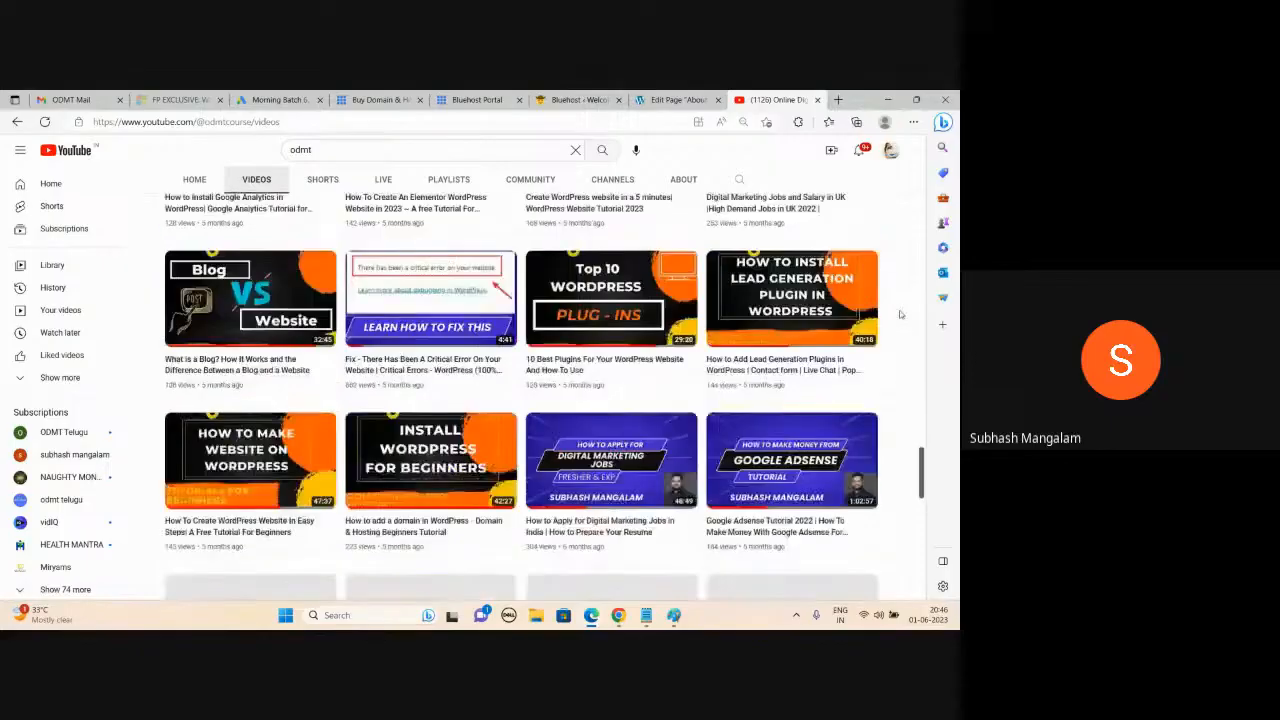
scroll(900, 314, down, 1)
scroll(900, 314, down, 1)
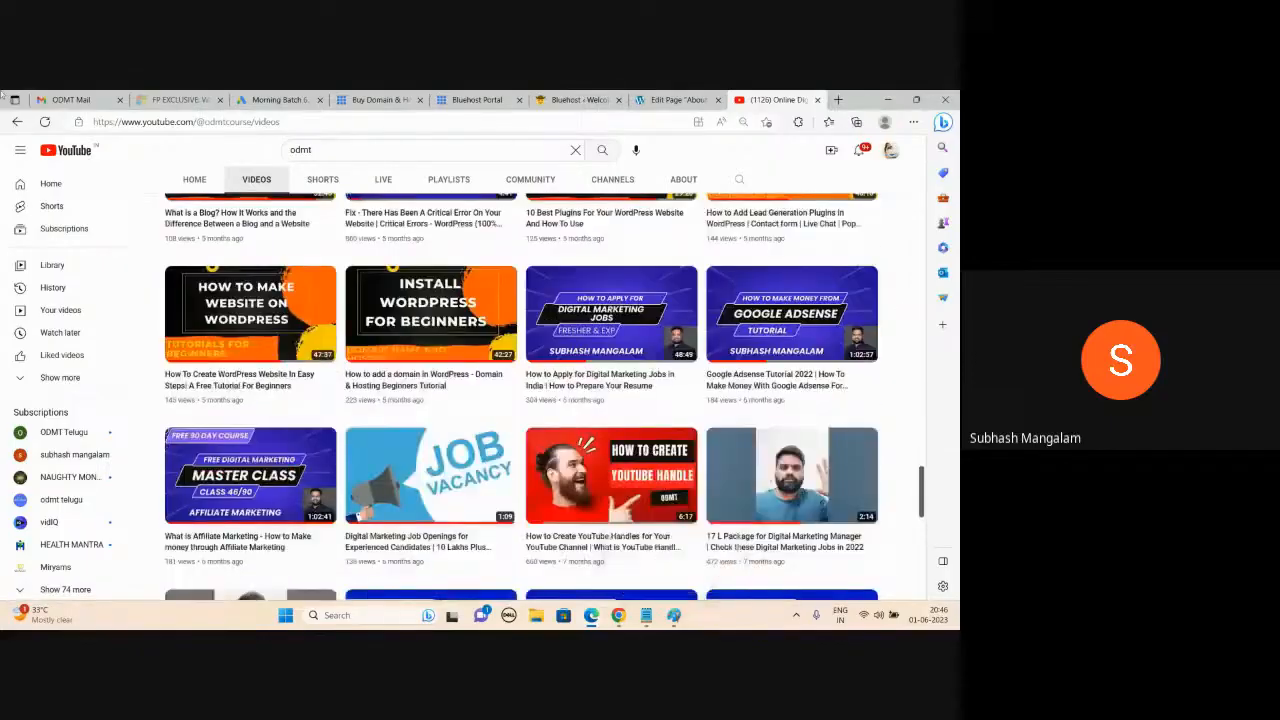
click(627, 99)
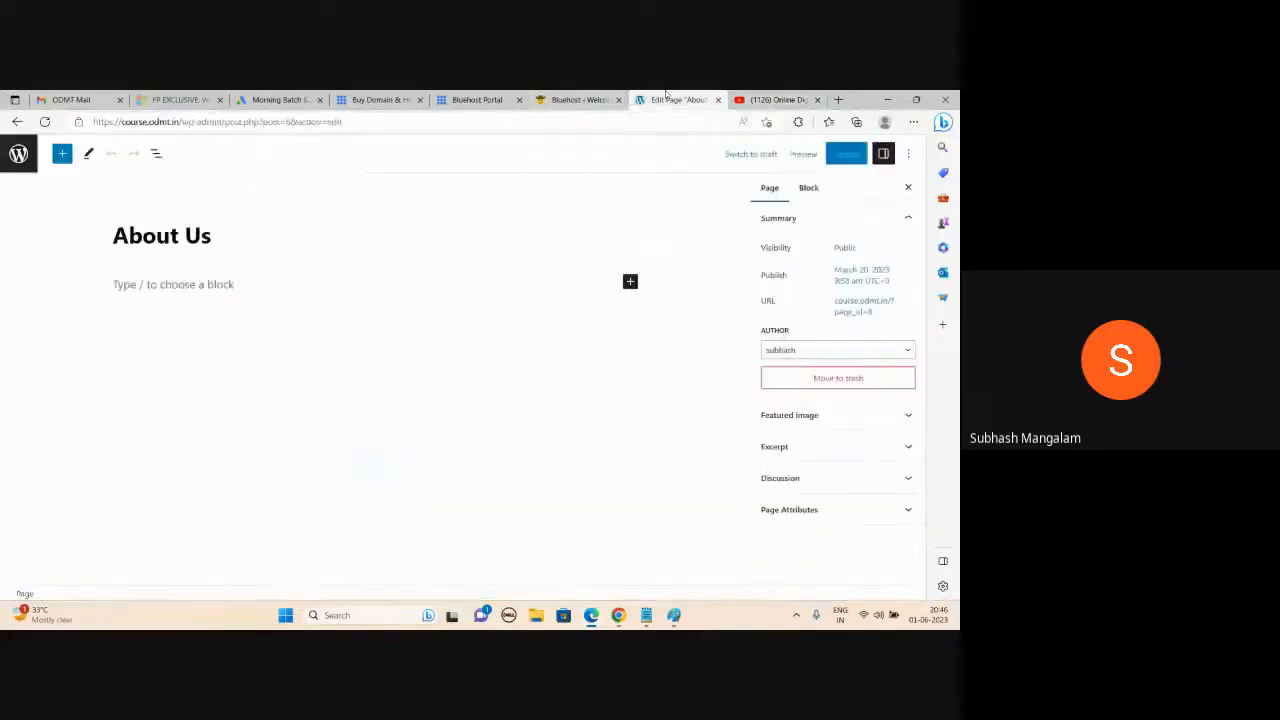
Clear the stray 'fdgfd' text from the About Us paragraph block, leaving it empty.
click(250, 290)
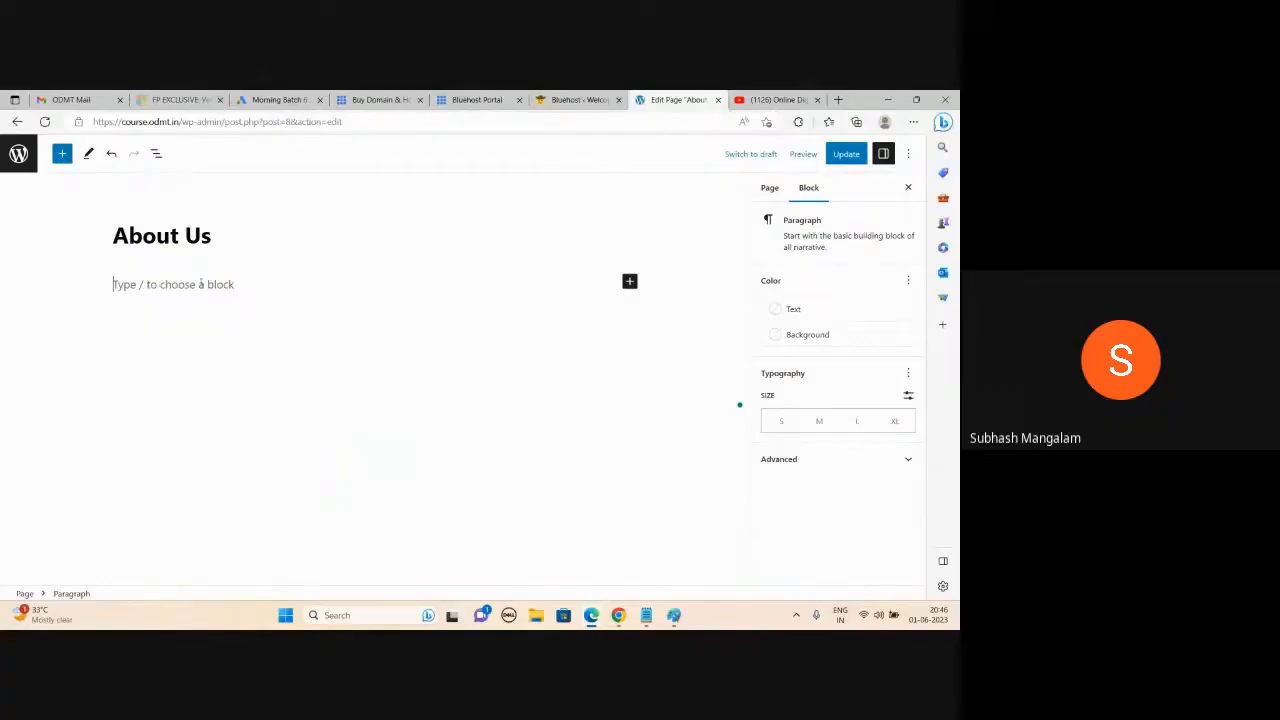
click(276, 99)
click(678, 100)
text(fdgfd)
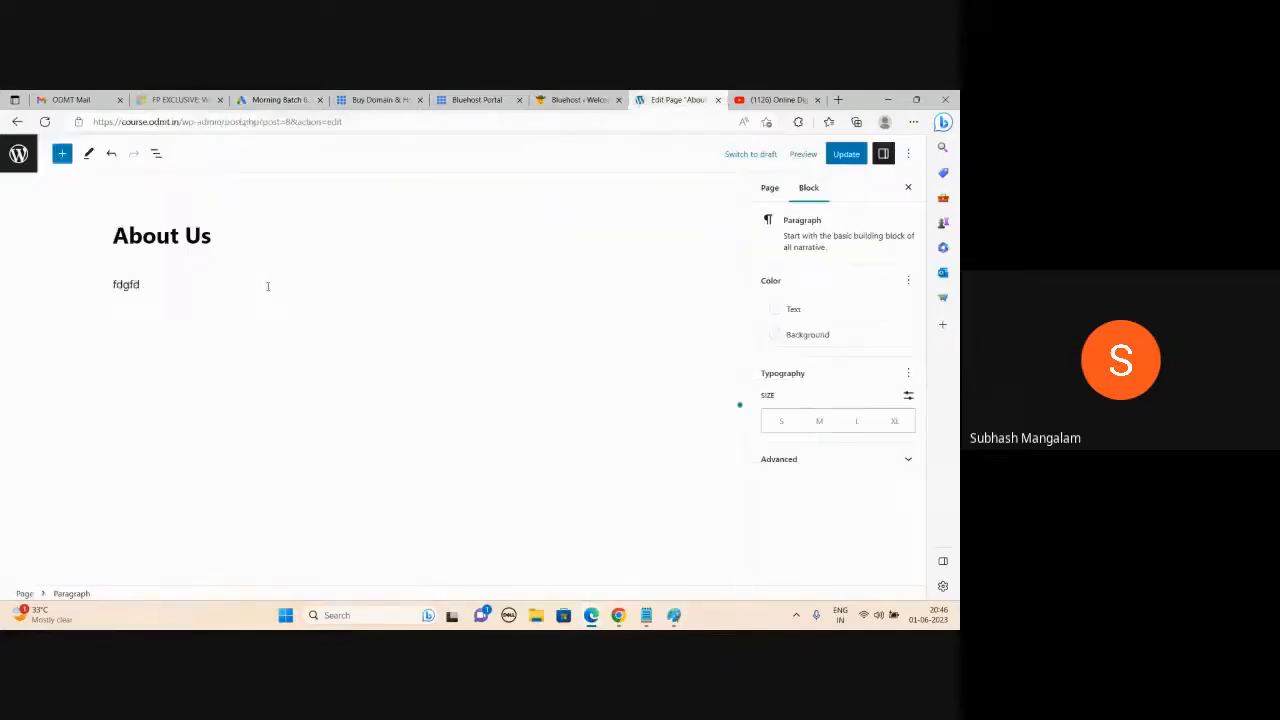
key(BackSpace)
key(BackSpace)
key(BackSpace)
key(BackSpace)
key(BackSpace)
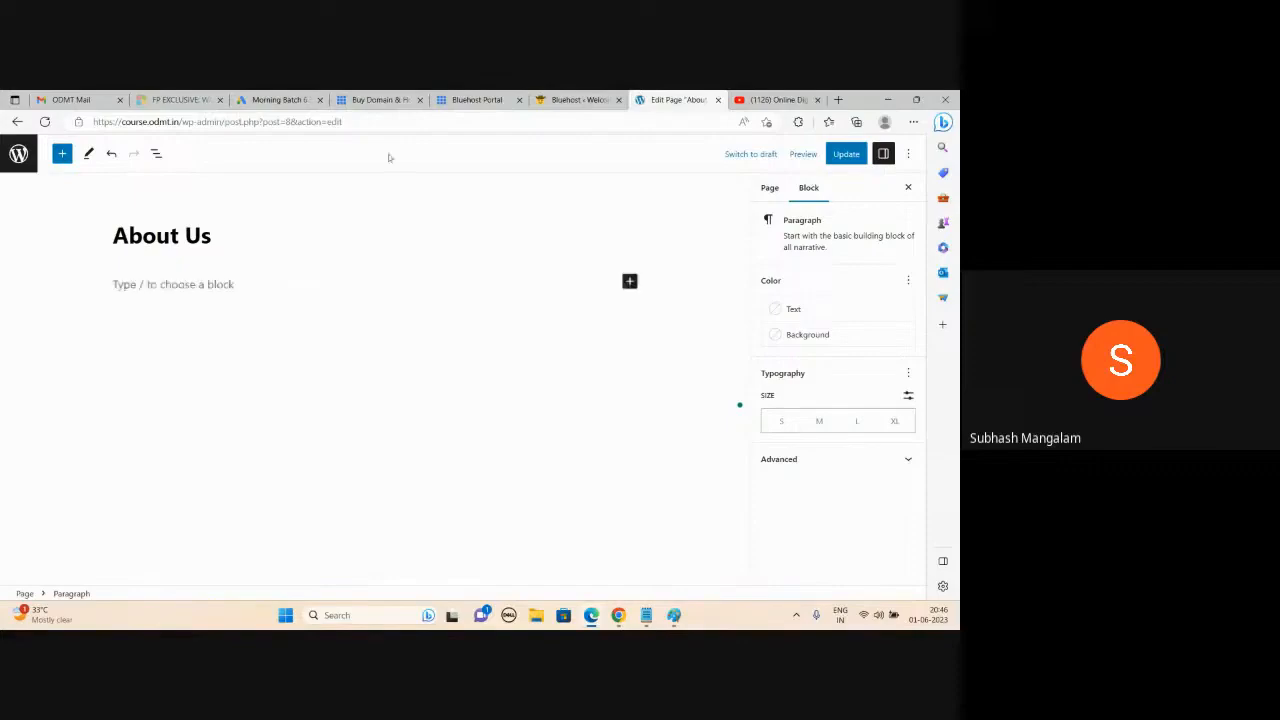
click(280, 100)
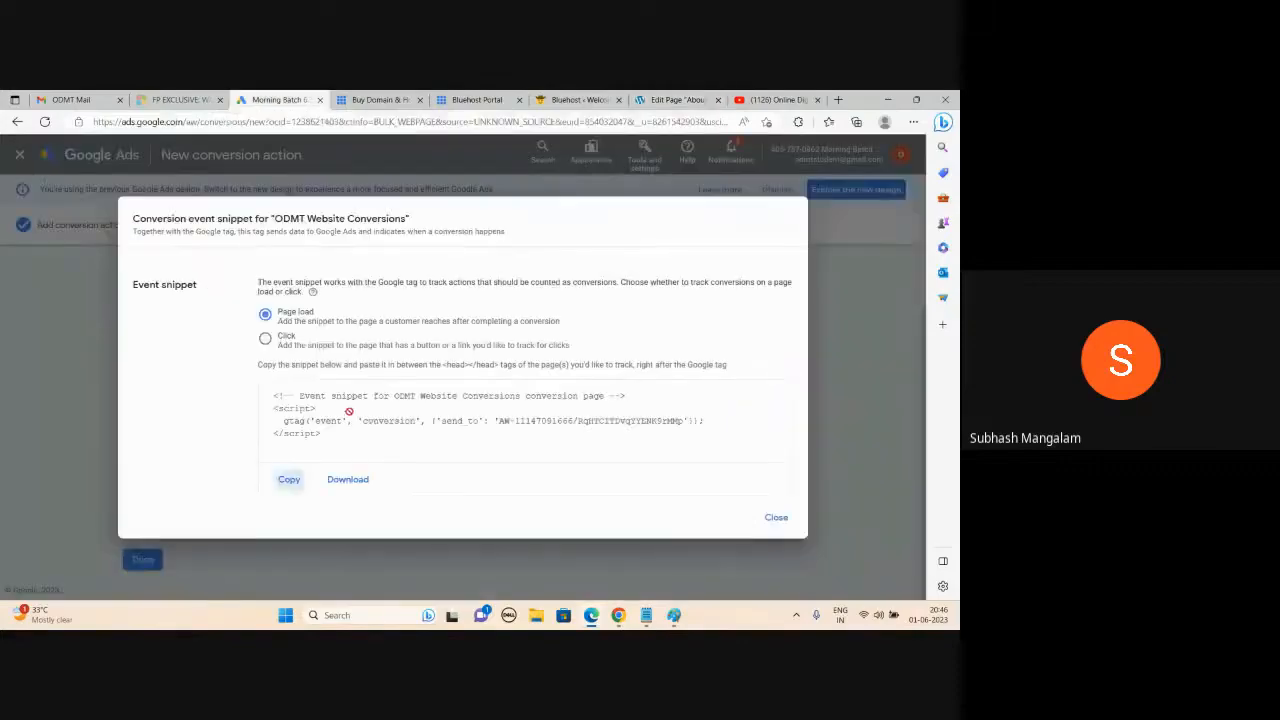
Copy the ODMT Website Conversions event snippet and open a fresh blank browser tab.
click(295, 482)
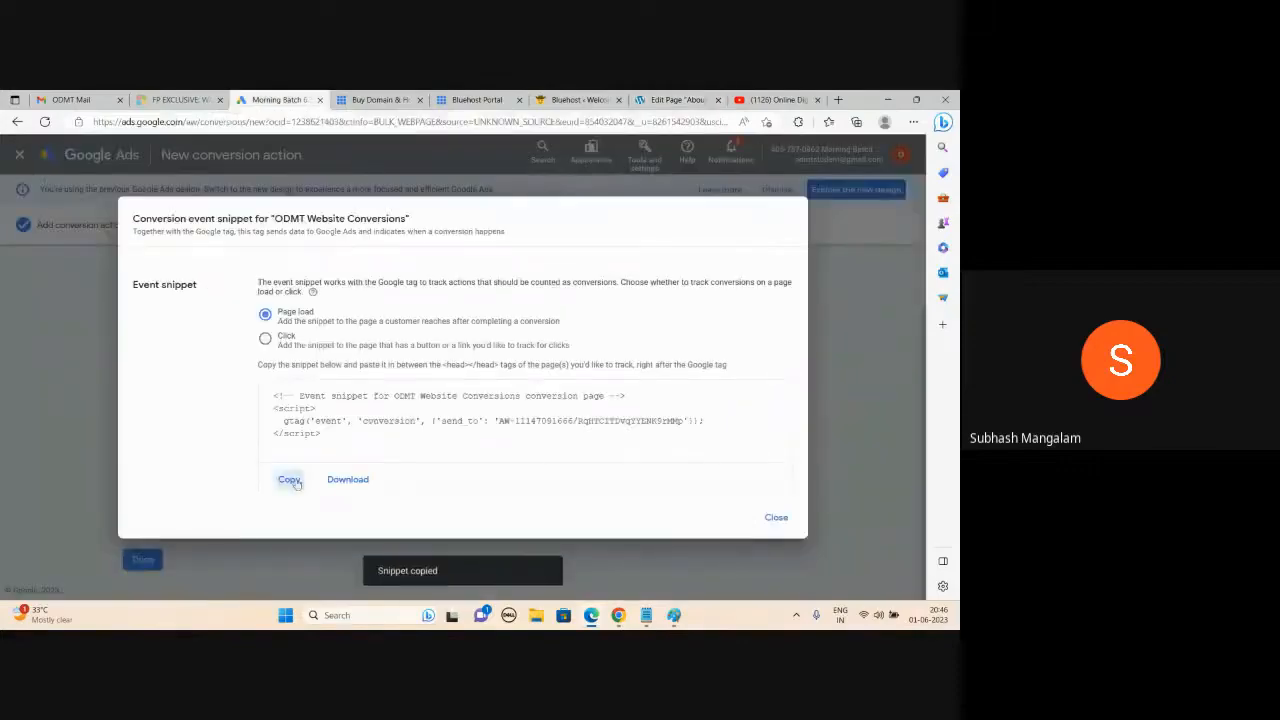
click(675, 100)
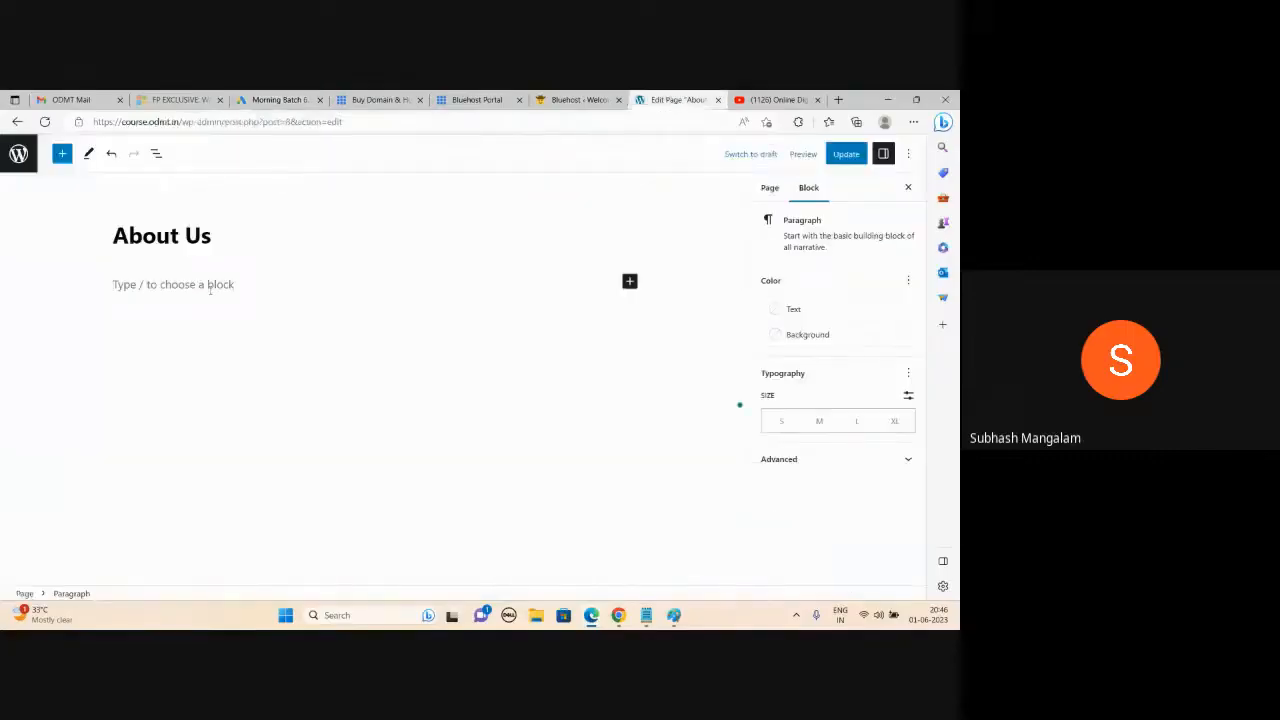
click(838, 99)
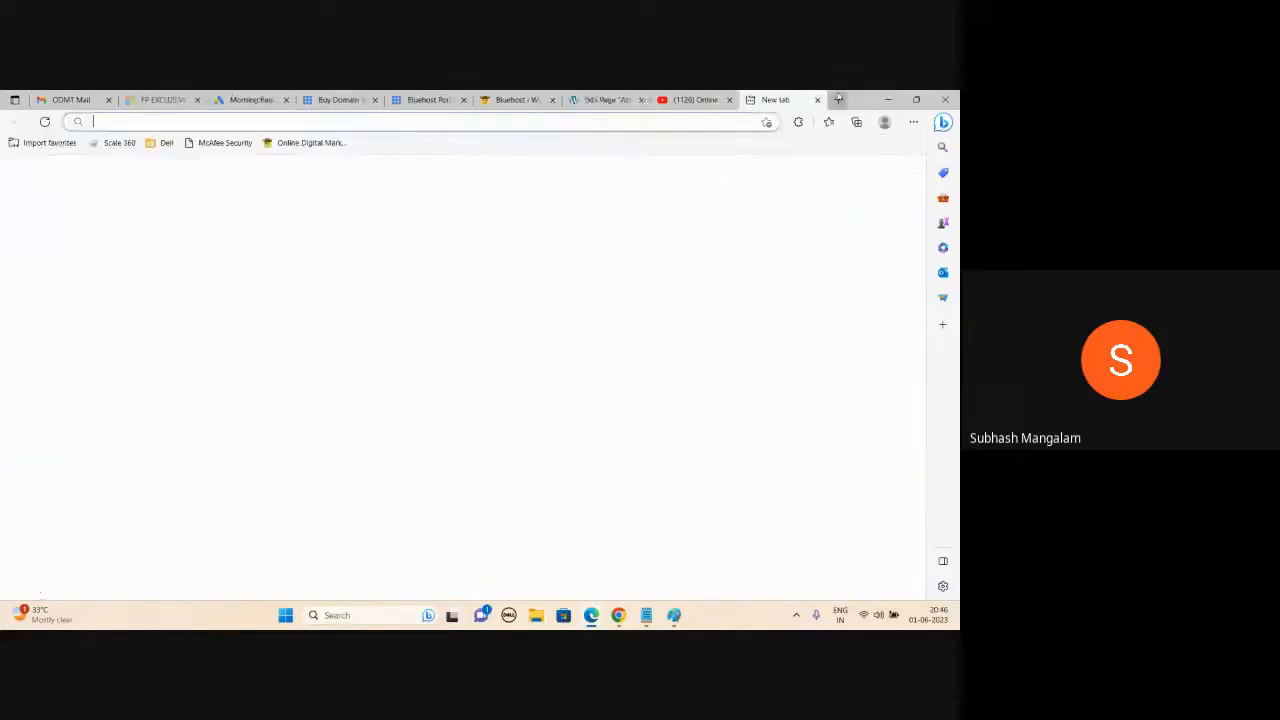
Insert a Code block on the About Us page and paste the conversion event snippet into it.
key(ctrl+v)
click(530, 97)
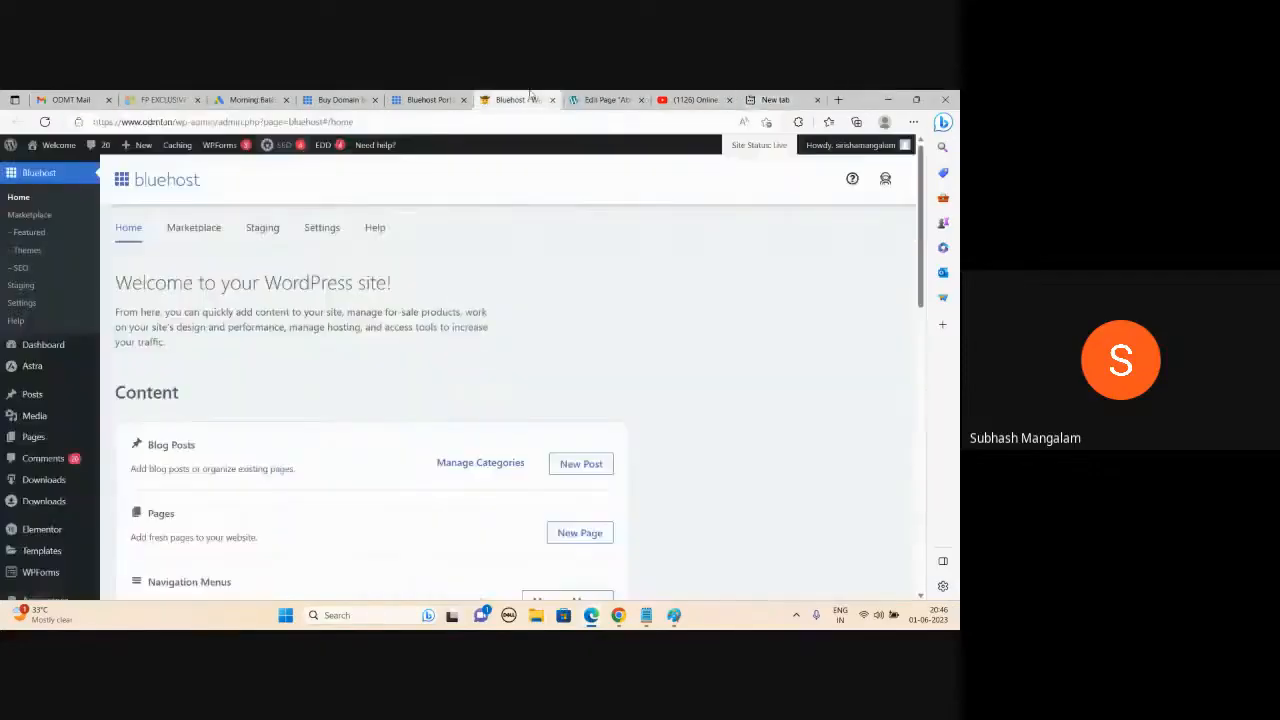
click(604, 99)
click(629, 282)
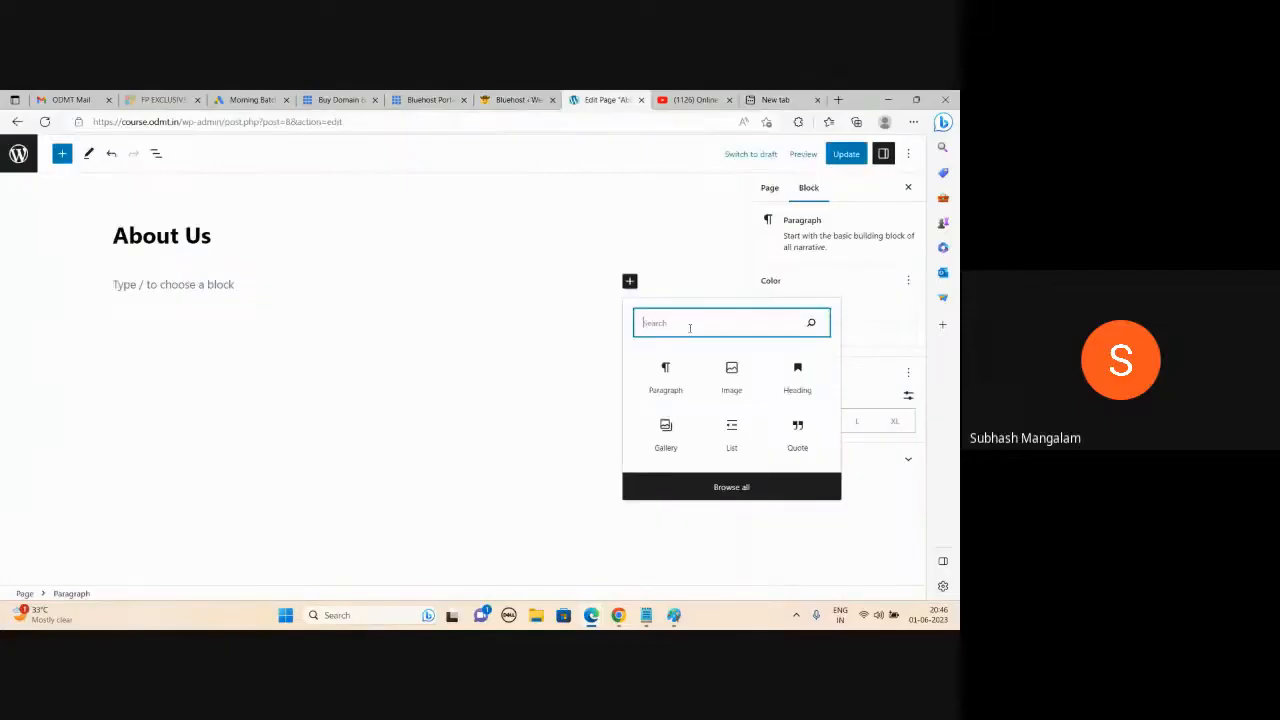
text(code)
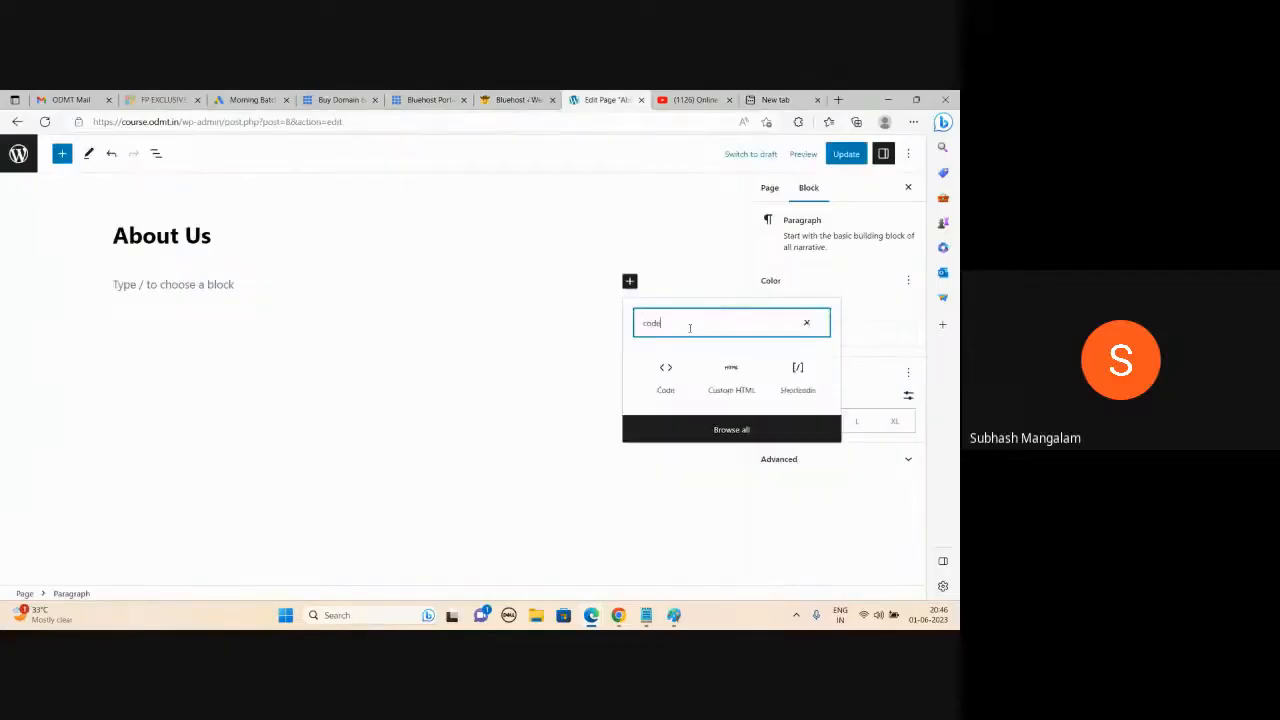
click(662, 383)
click(662, 383)
key(ctrl+v)
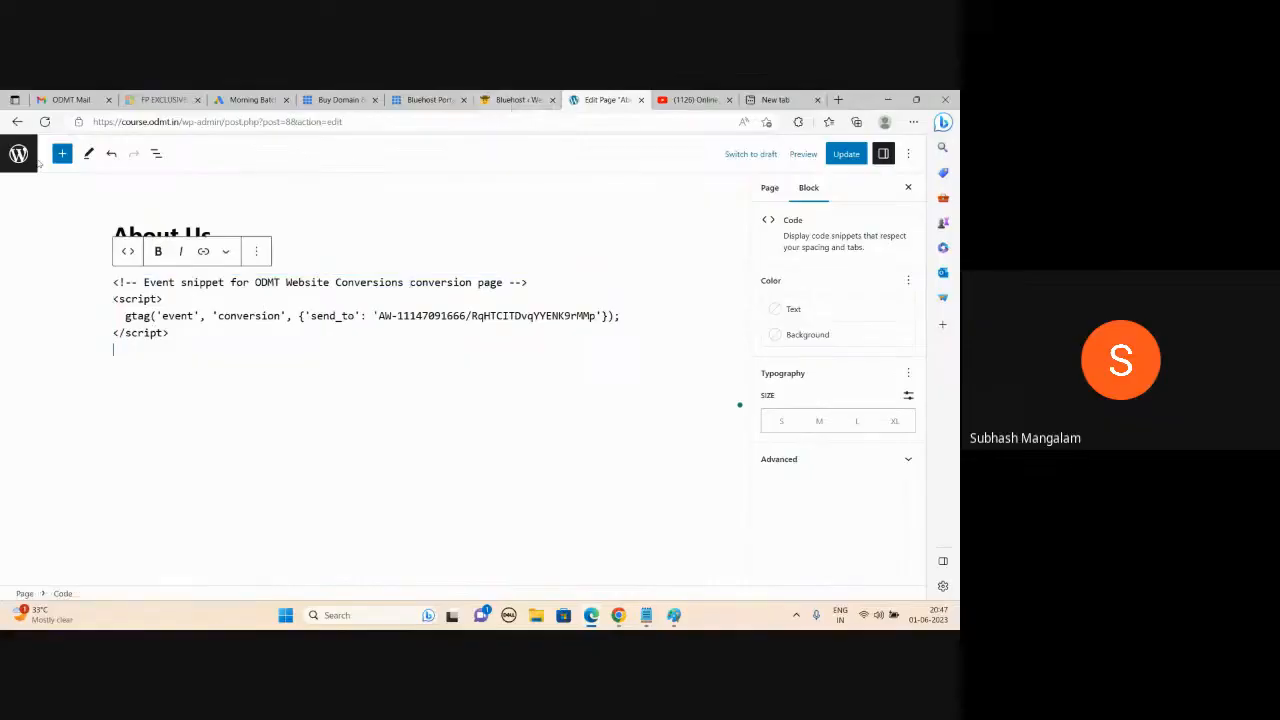
click(512, 97)
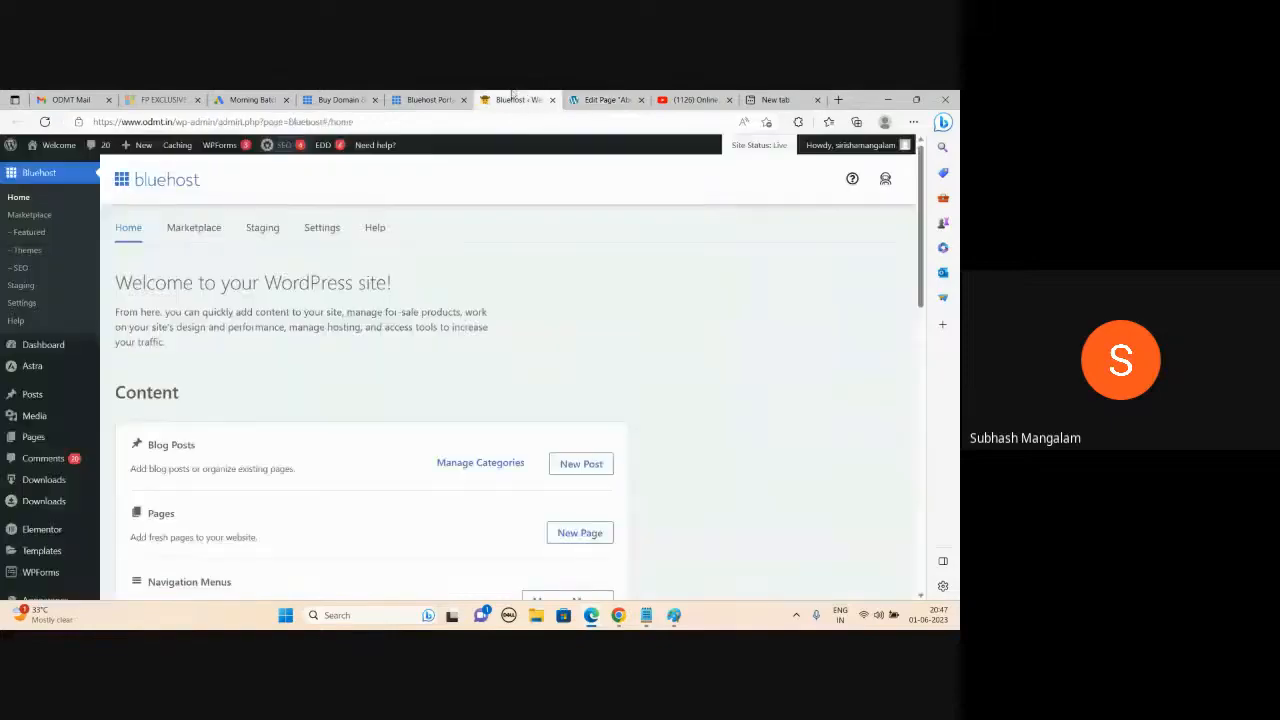
In All Pages, scroll to the Thank you row and choose Edit with Elementor.
click(35, 438)
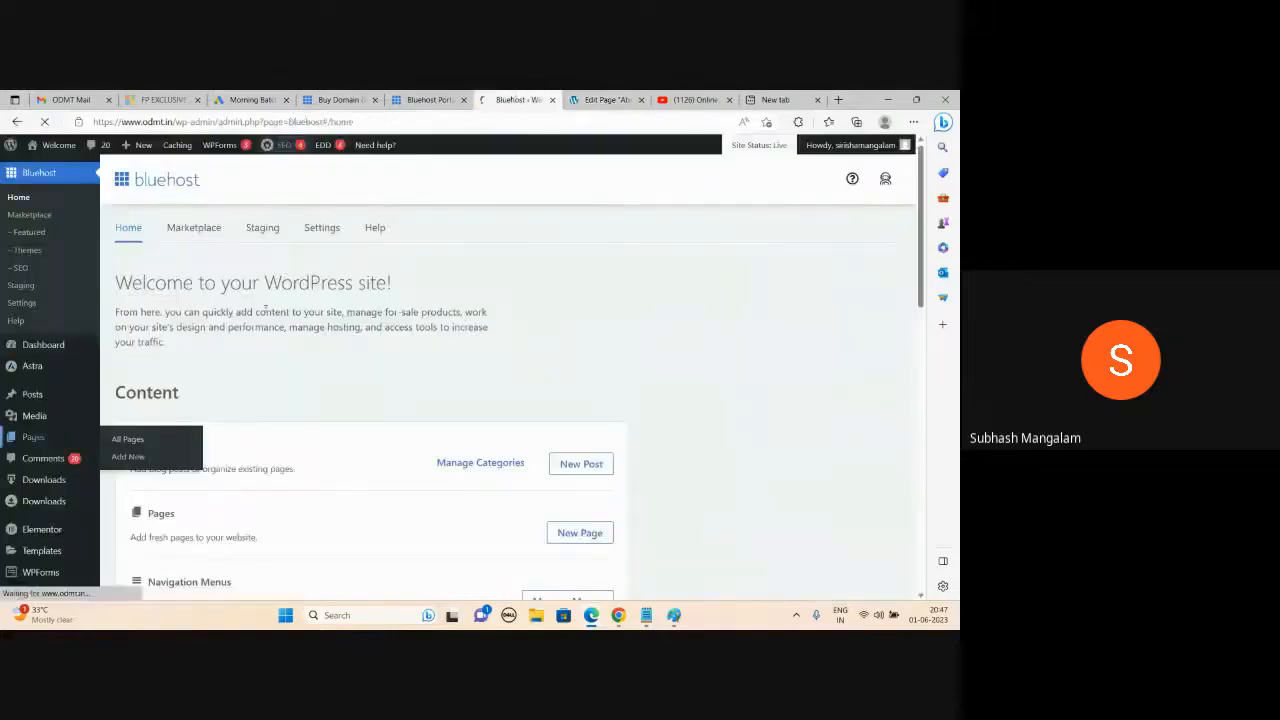
scroll(290, 385, down, 2)
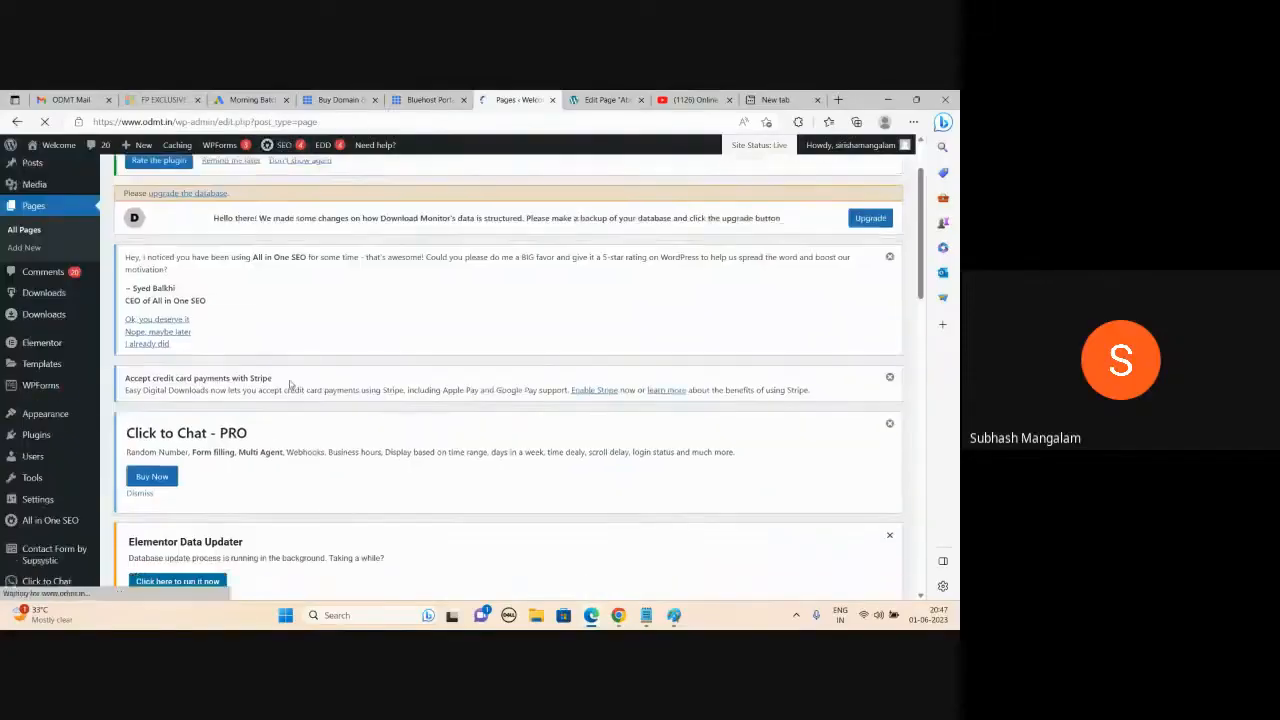
scroll(290, 383, down, 10)
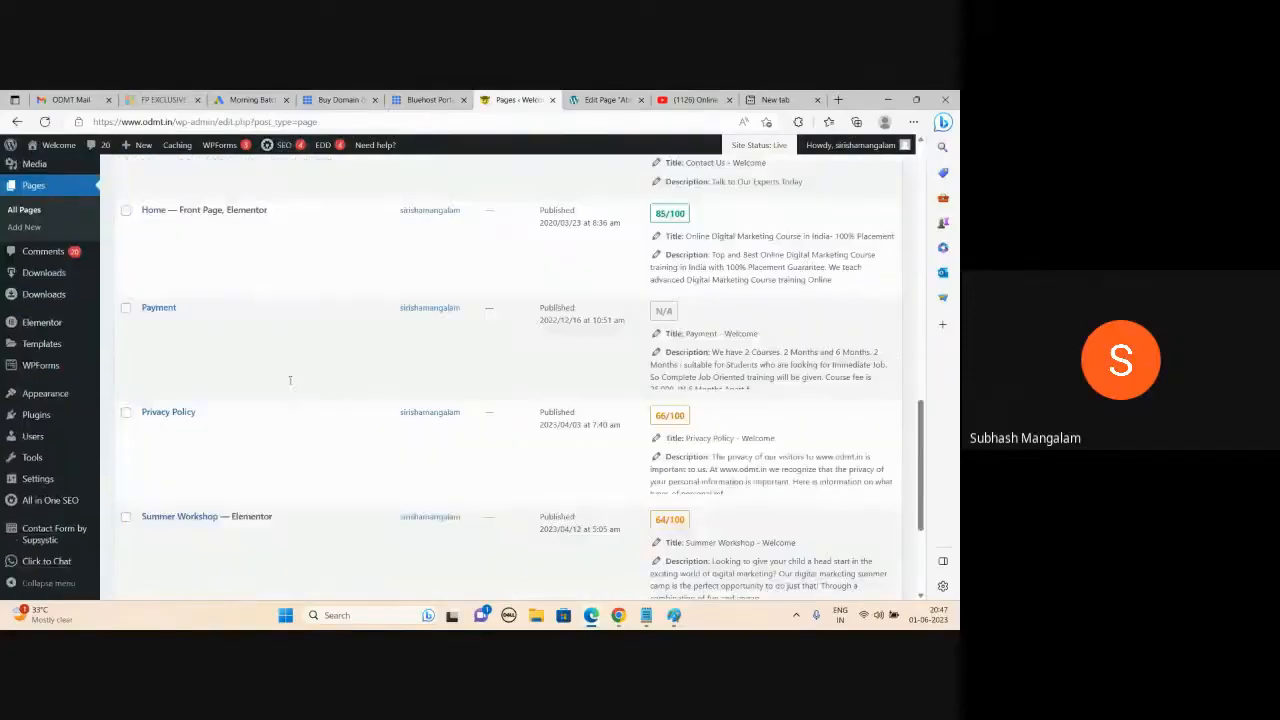
scroll(290, 380, down, 4)
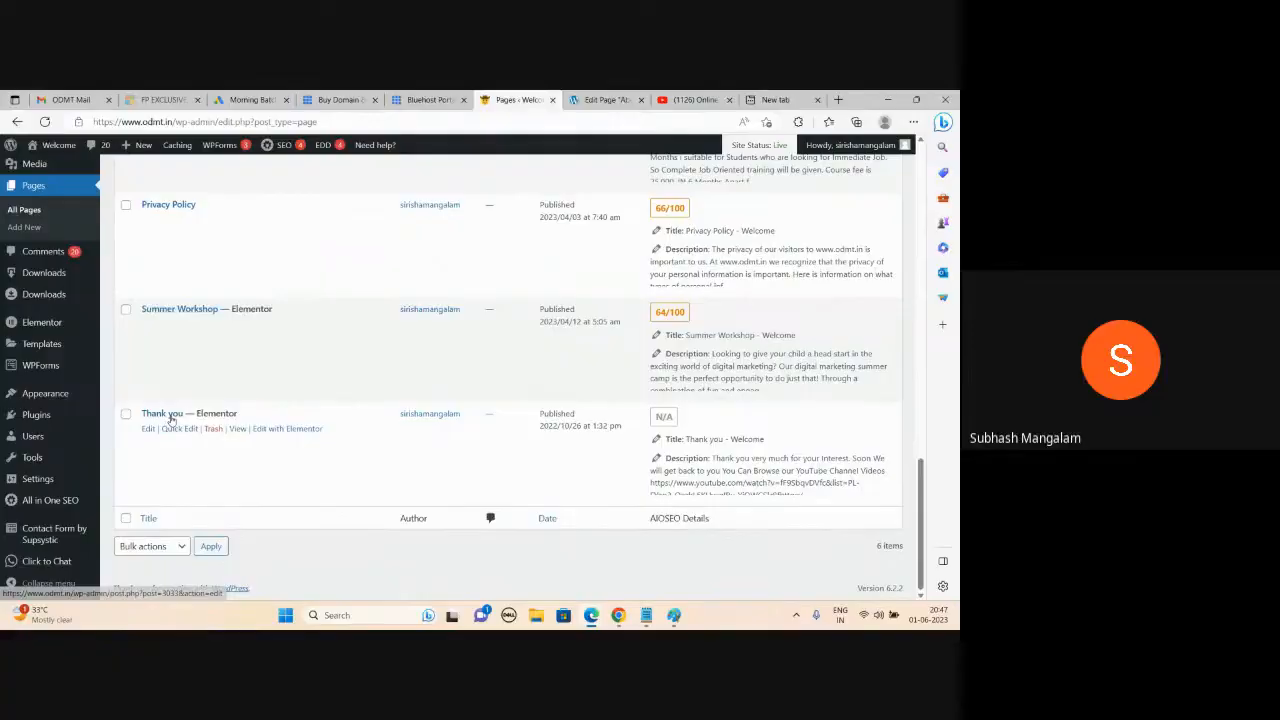
click(278, 428)
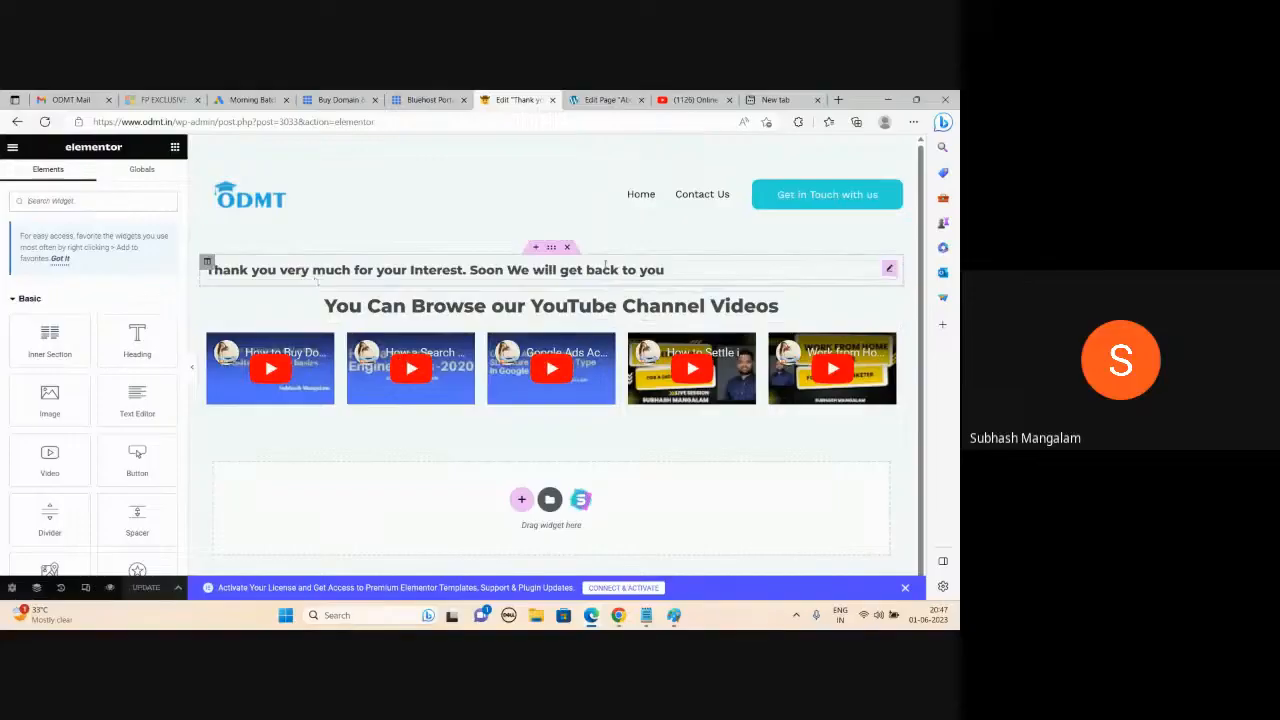
Add a new empty section with a chosen structure at the top of the Thank you page.
click(536, 246)
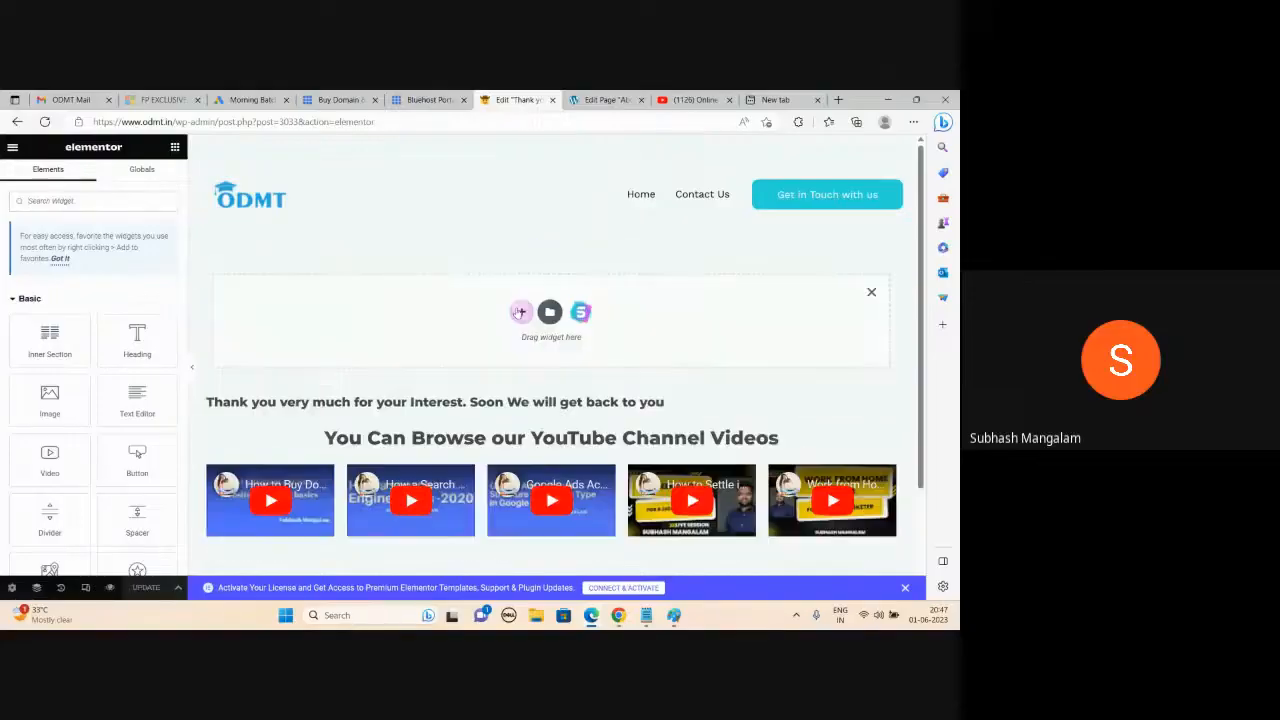
click(519, 312)
click(436, 335)
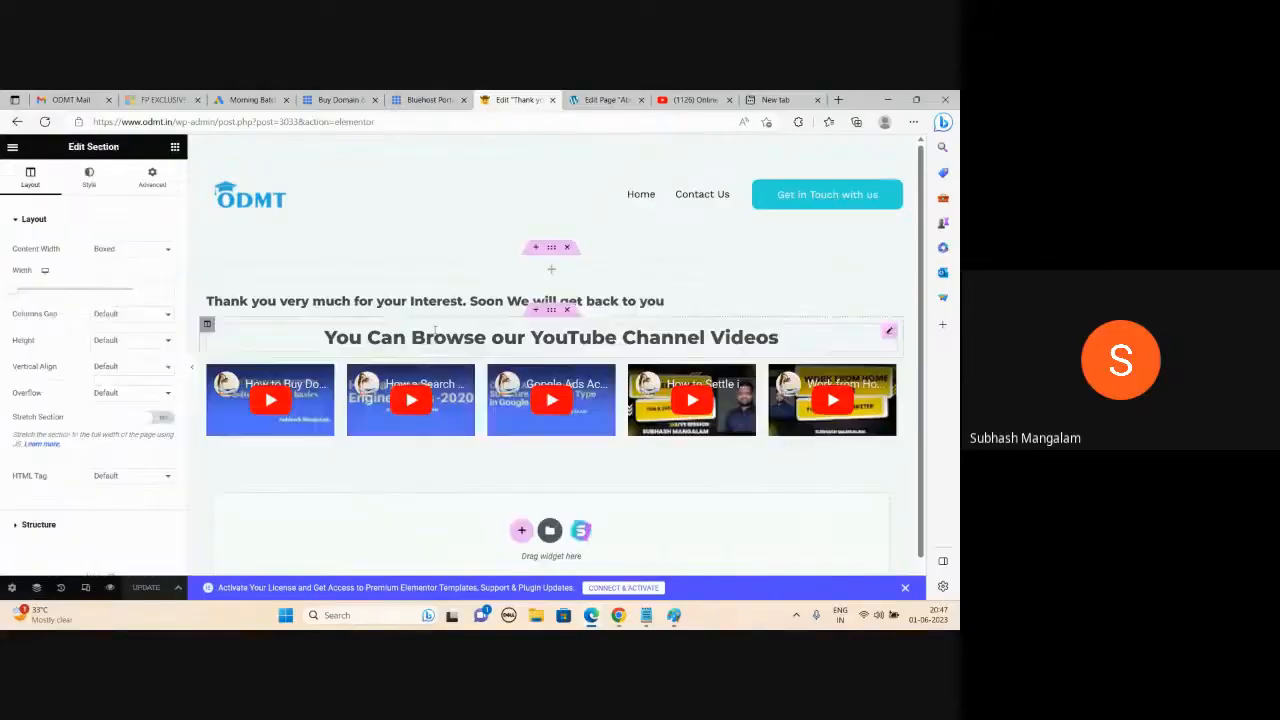
Drop an HTML widget into the new section and paste the conversion event snippet.
click(174, 147)
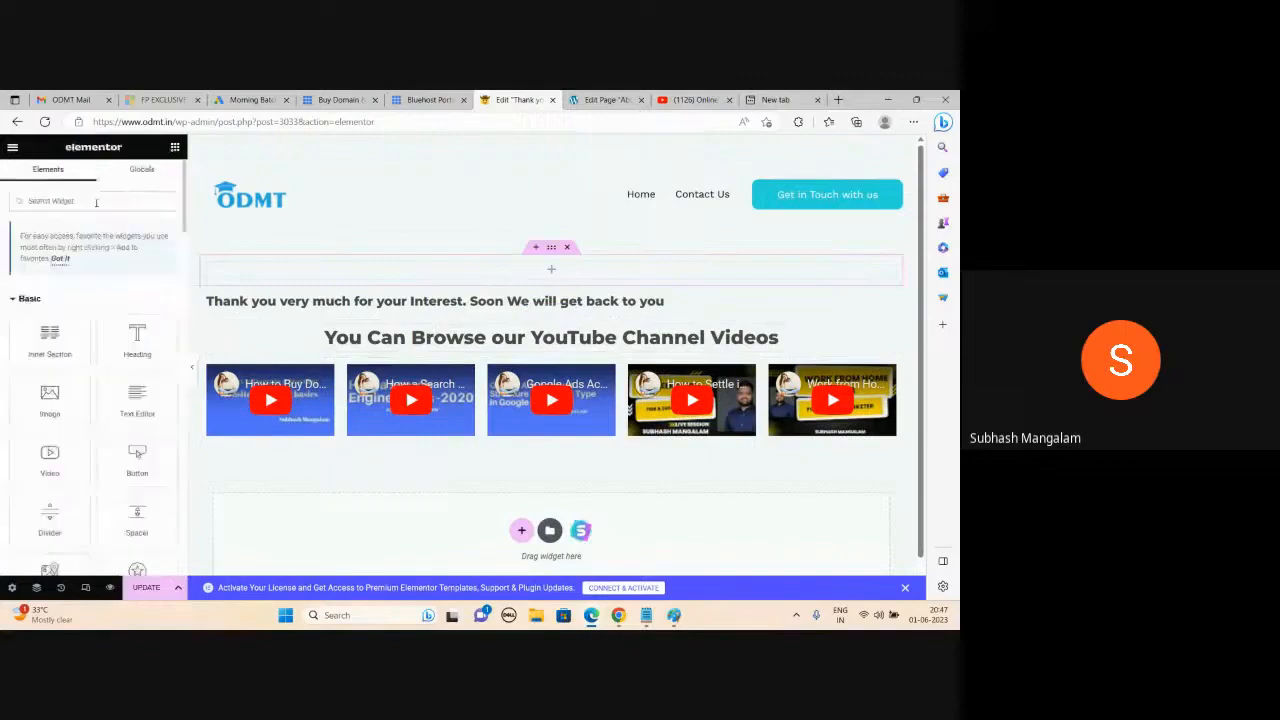
click(96, 203)
text(dd)
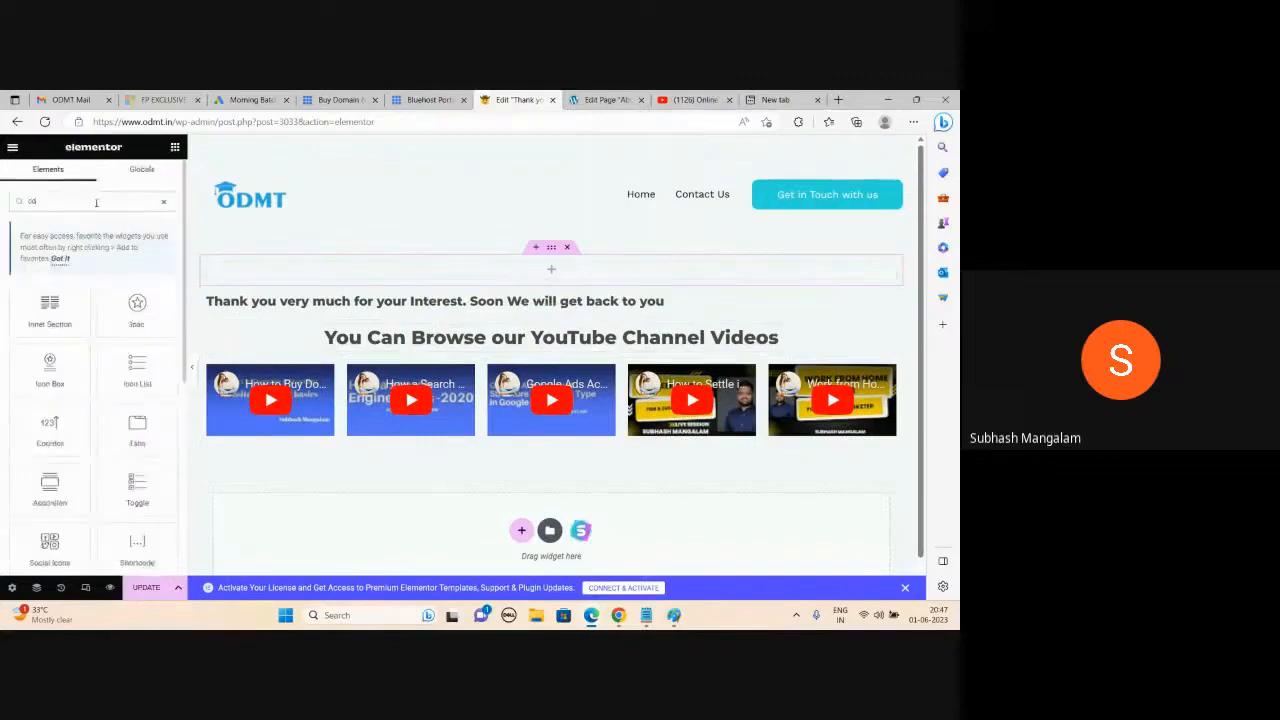
text(e)
drag(49, 310, 478, 272)
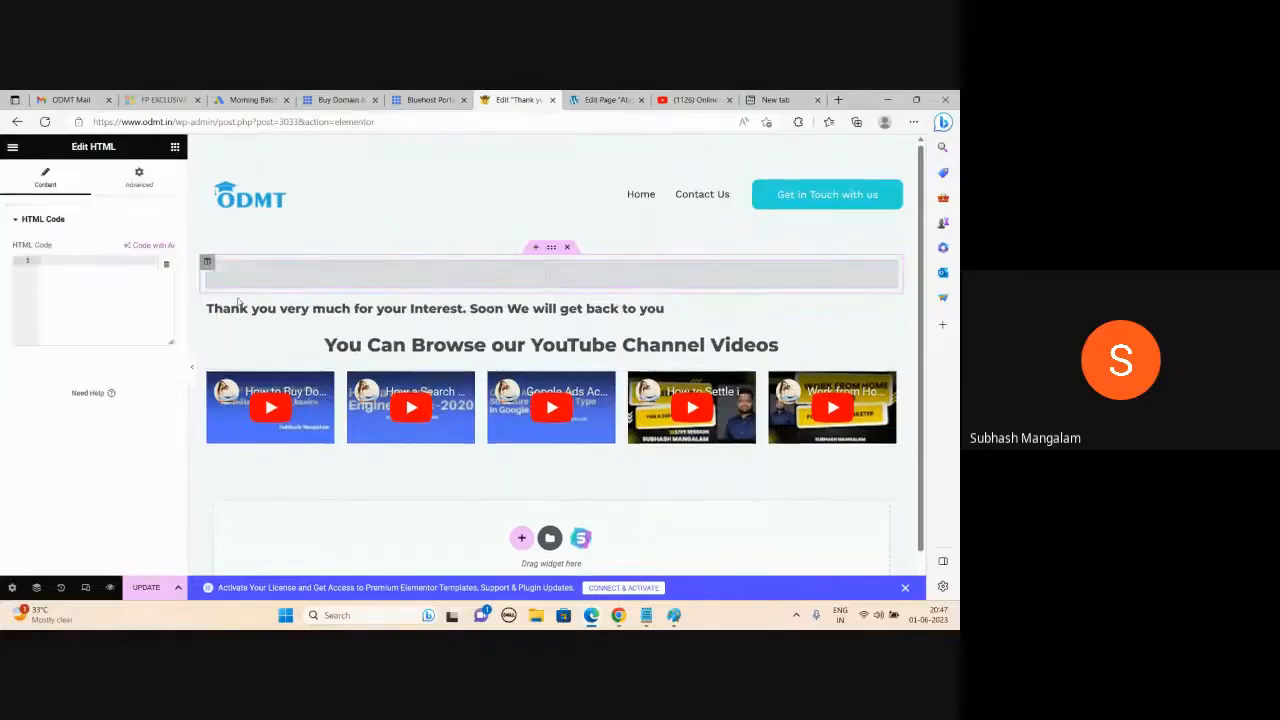
key(ctrl+v)
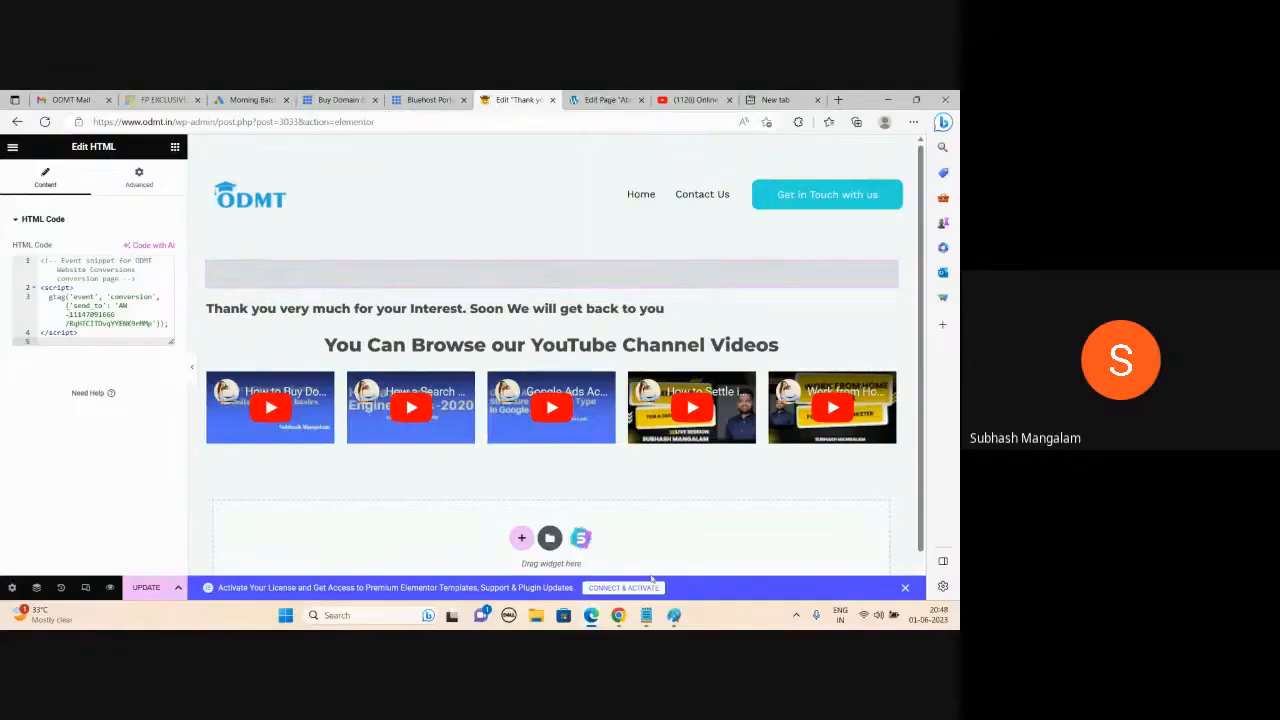
click(646, 615)
Clear the old Paint drawing to a blank canvas.
key(ctrl+z)
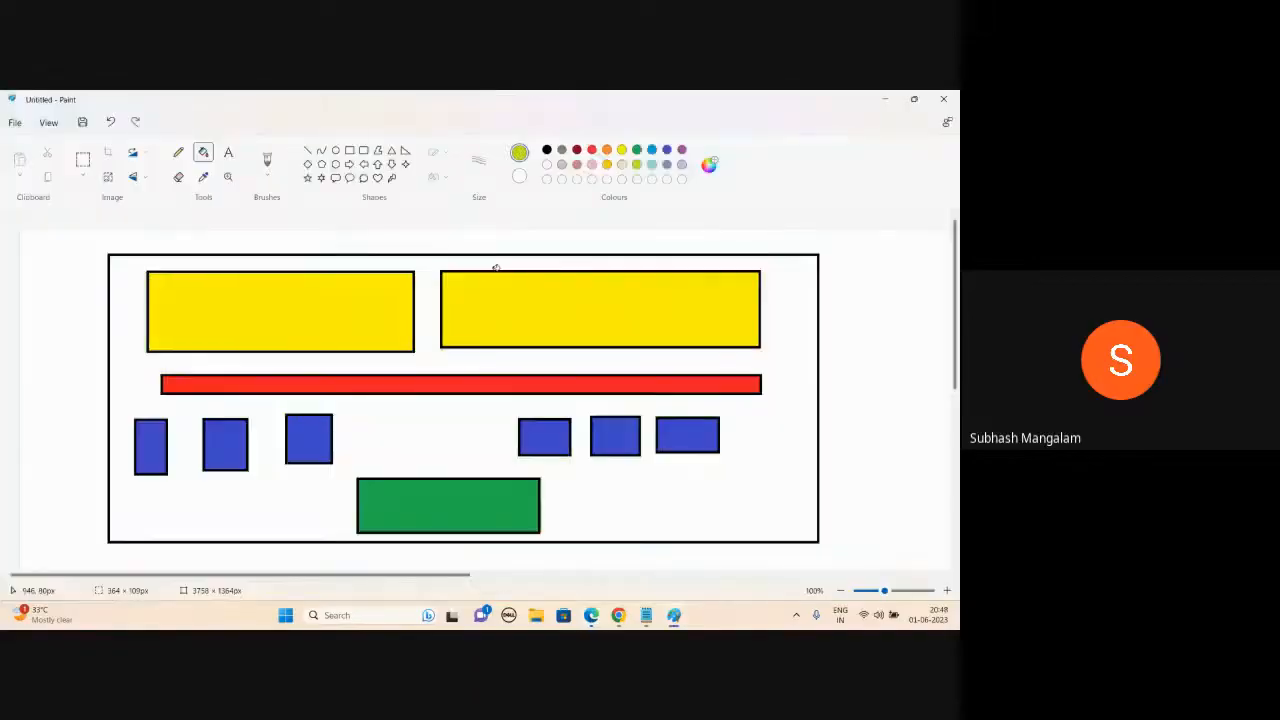
key(ctrl+a)
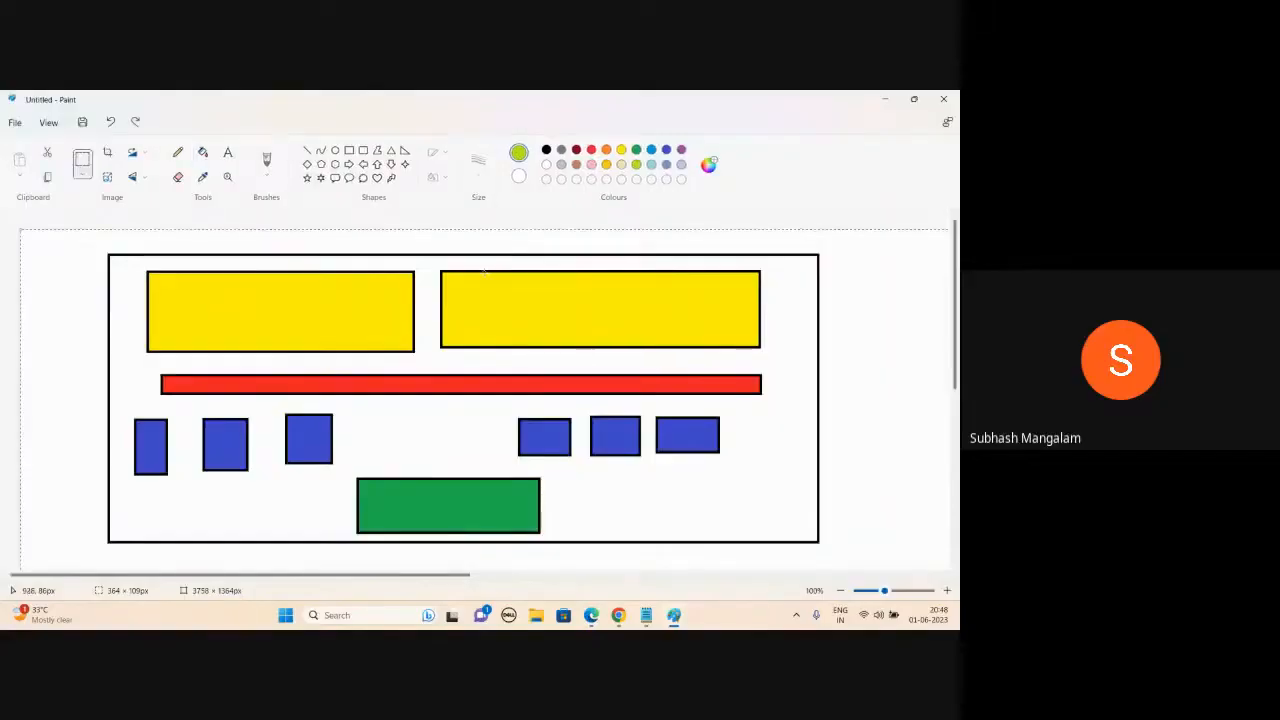
key(Delete)
Draw a large page rectangle with small boxes inside it in two rows.
click(349, 151)
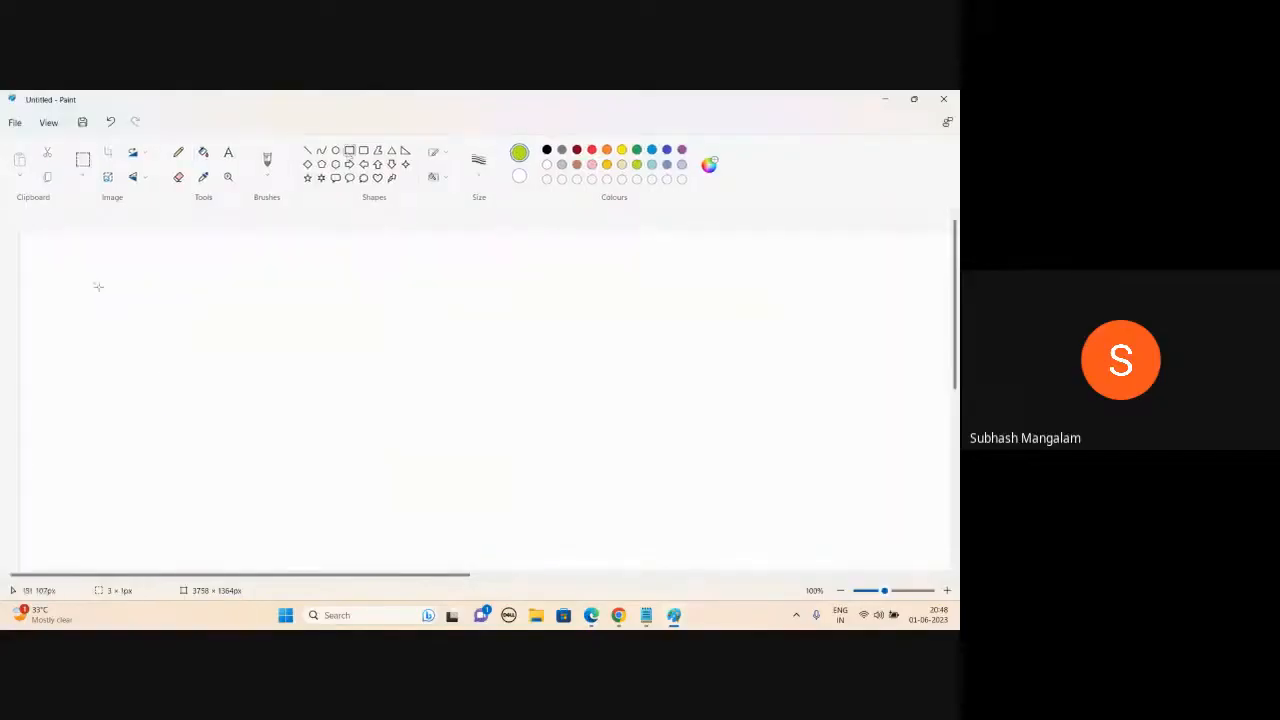
drag(97, 286, 352, 437)
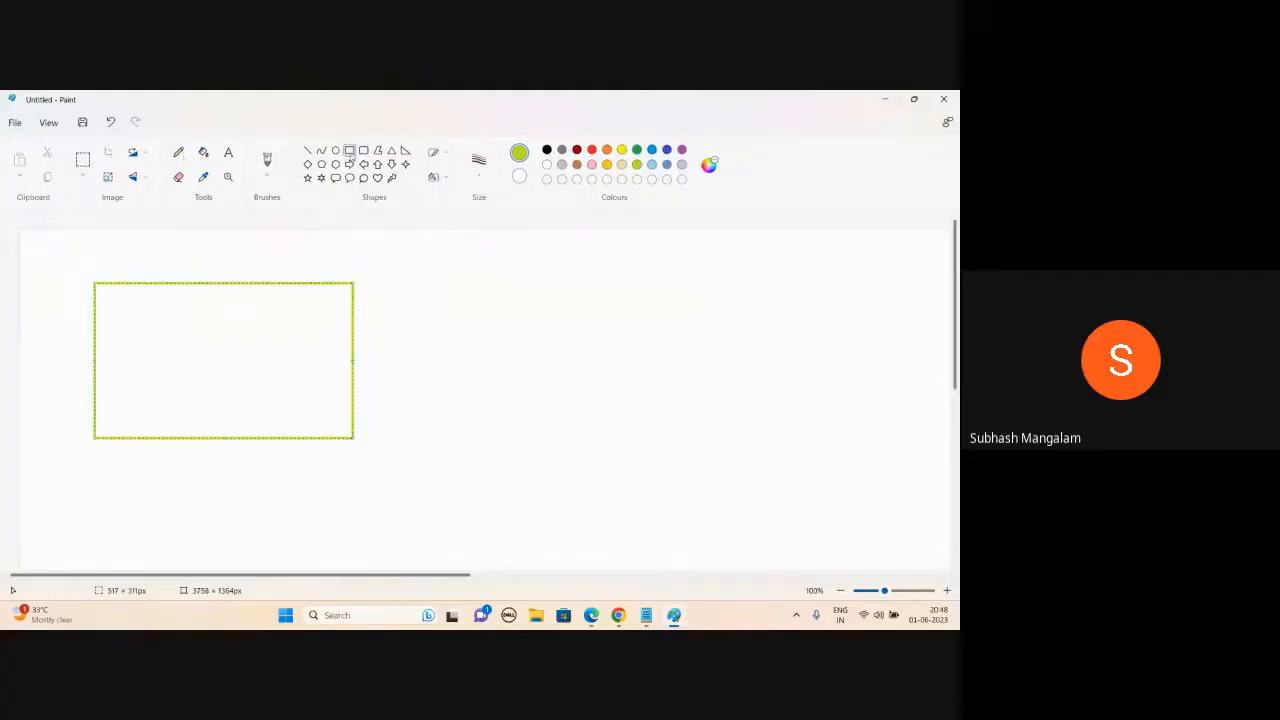
click(349, 150)
drag(113, 310, 153, 332)
drag(173, 308, 216, 330)
drag(235, 306, 291, 322)
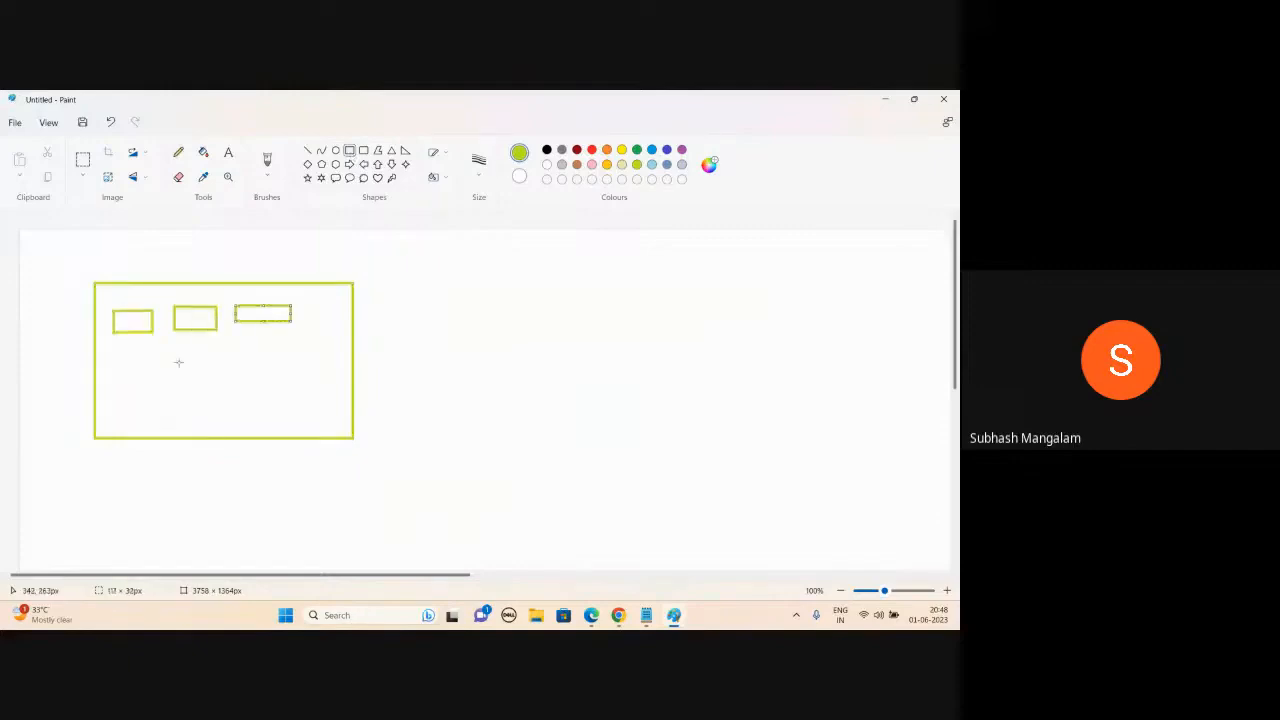
click(229, 362)
mouse_move(145, 361)
mouse_down()
mouse_move(199, 386)
mouse_move(275, 386)
mouse_up()
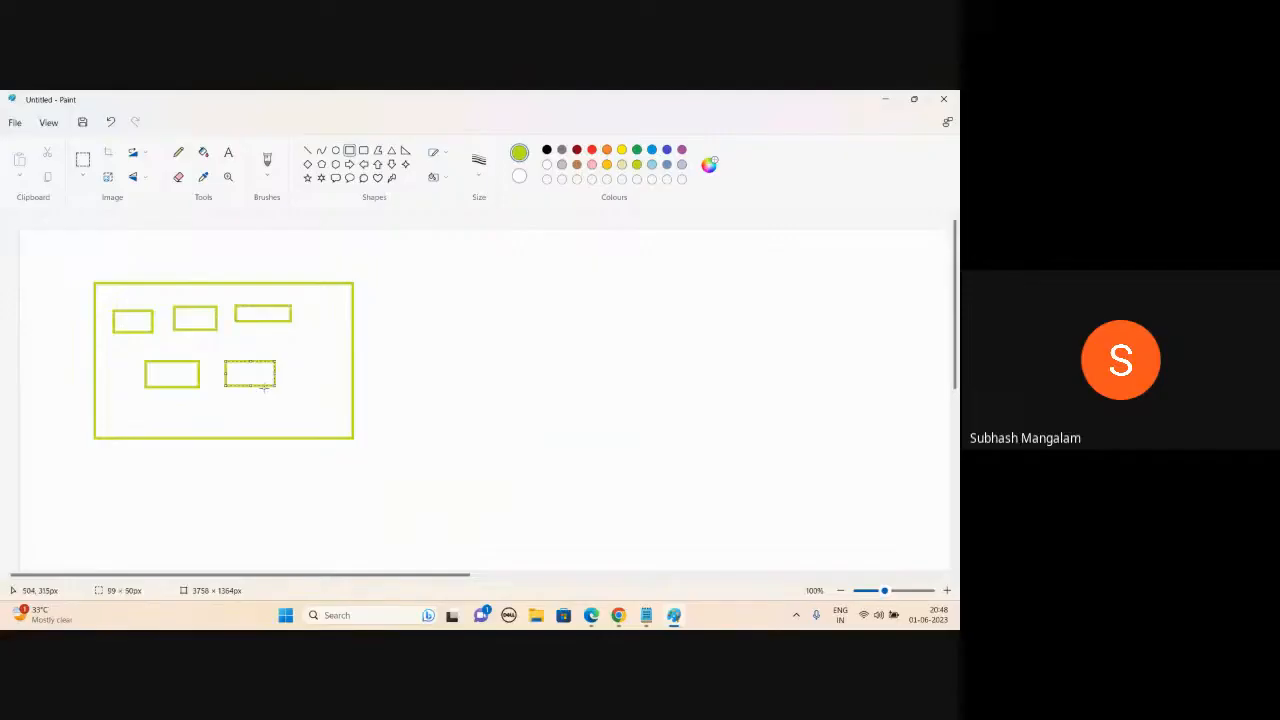
Add the text note '1.Golobal Site Tag' to the right of the sketch.
click(228, 152)
drag(420, 268, 756, 393)
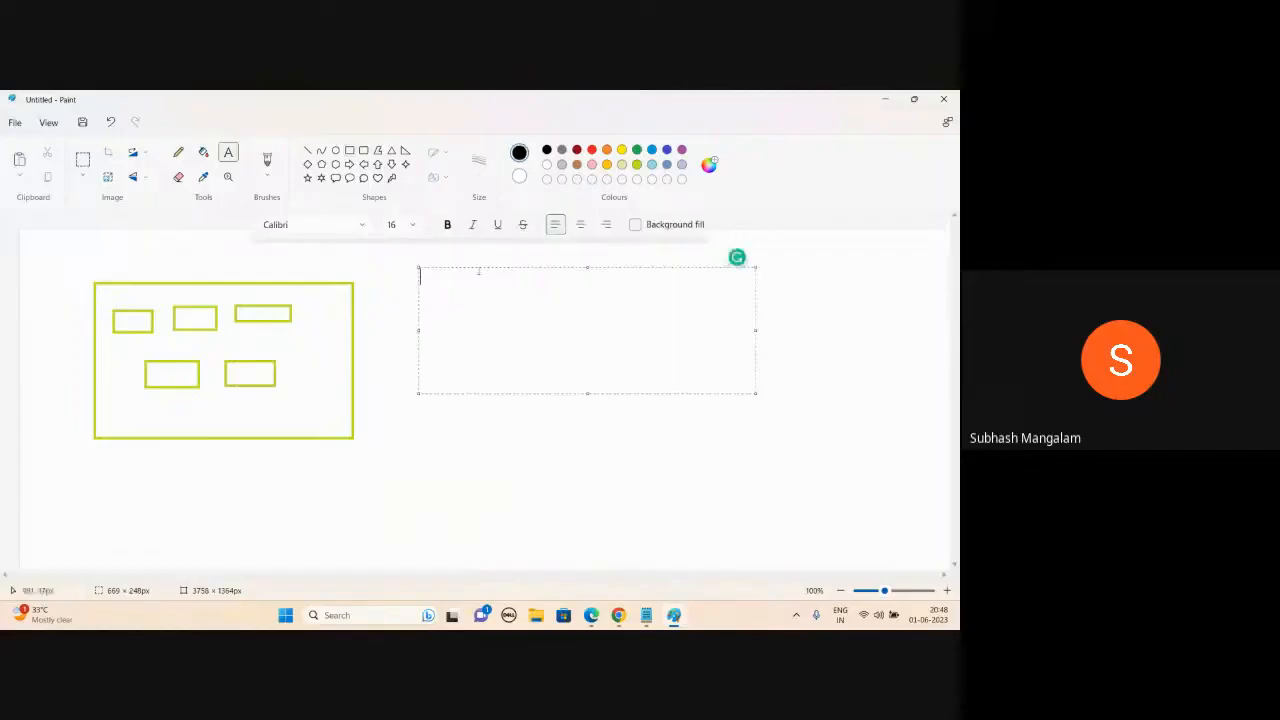
text(1.Golobal Site)
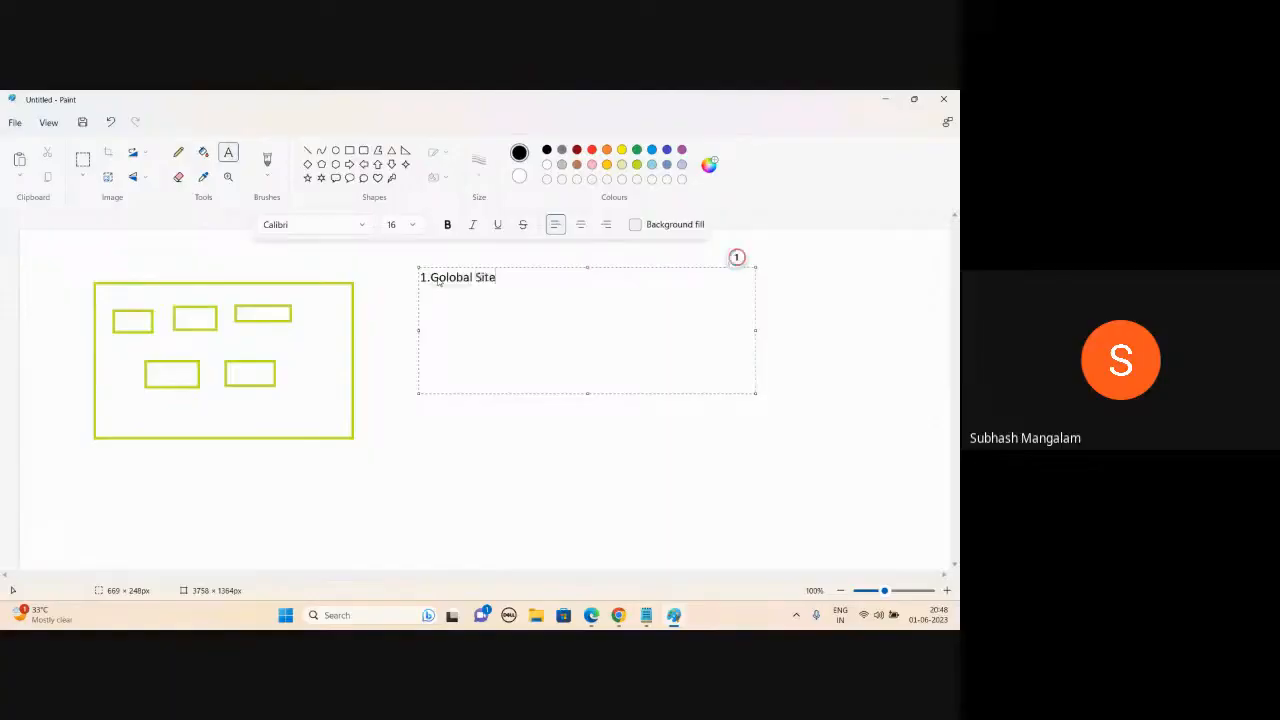
text( Tag)
click(806, 290)
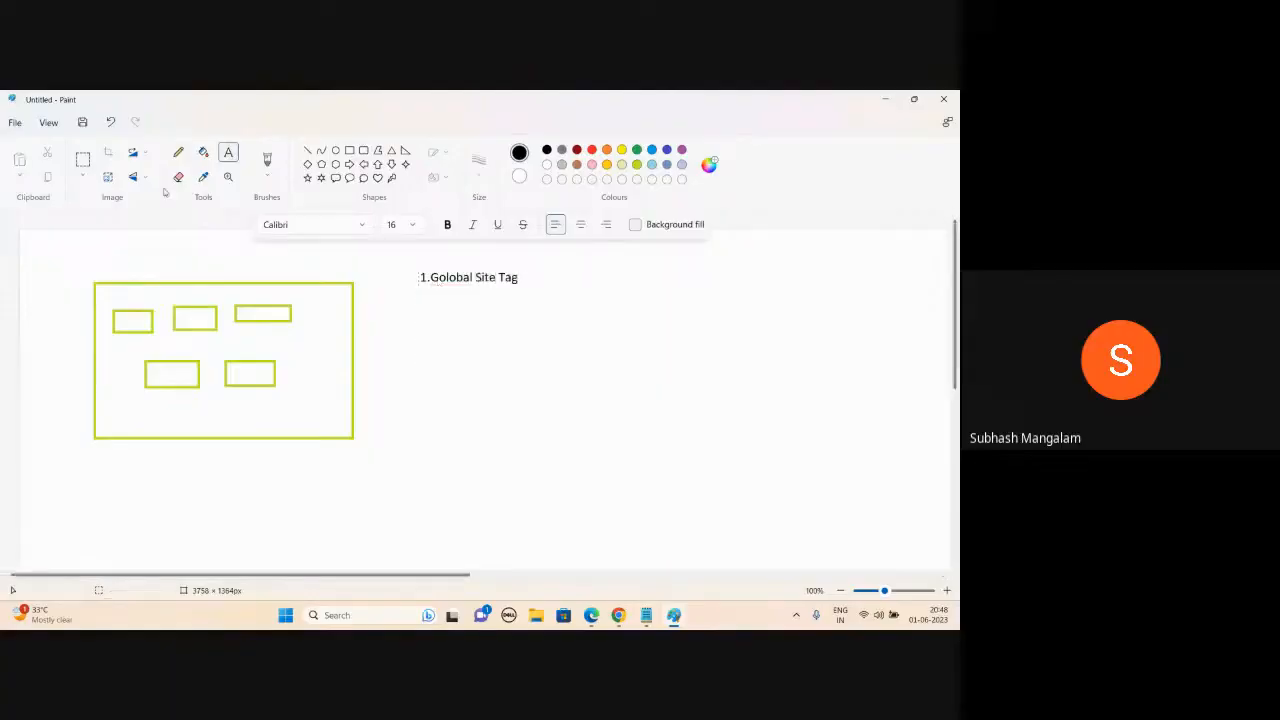
Draw freehand check marks over the small boxes in the sketch.
click(178, 152)
mouse_move(110, 297)
mouse_down()
mouse_move(158, 268)
mouse_move(298, 266)
mouse_up()
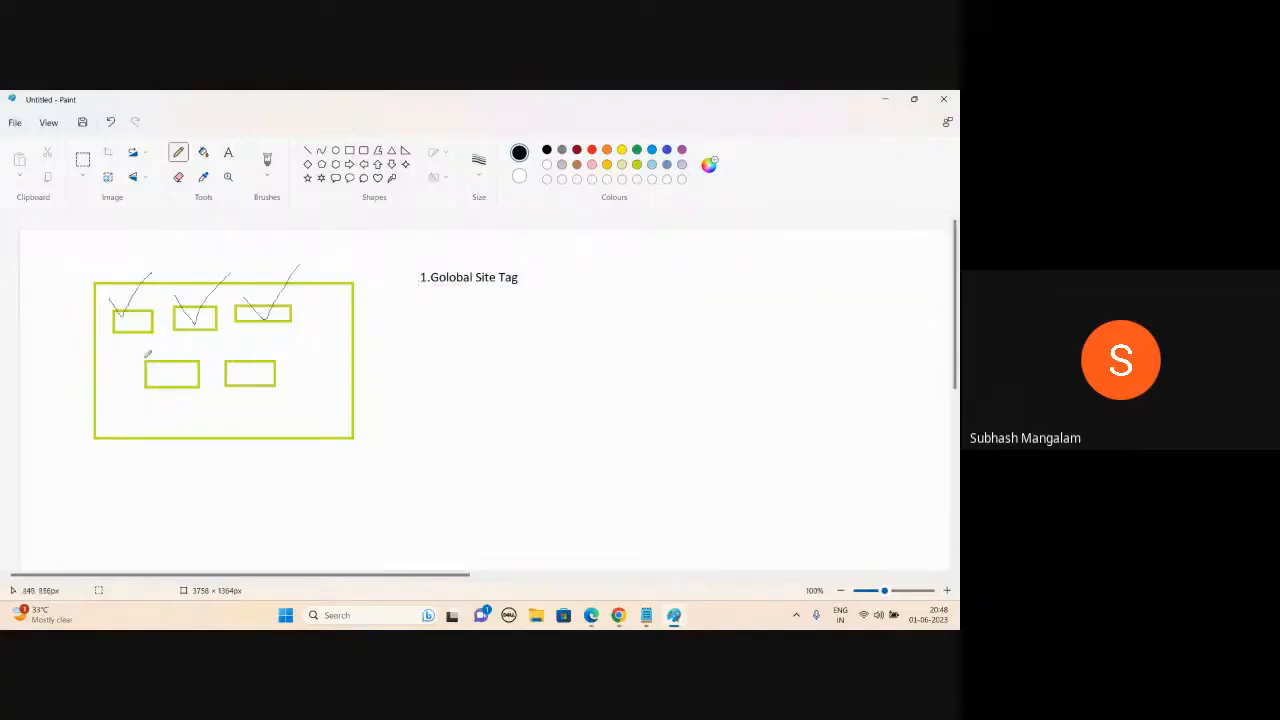
drag(147, 354, 195, 344)
mouse_move(229, 352)
mouse_down()
mouse_move(250, 372)
mouse_move(296, 334)
mouse_up()
Add the note '2. Even snippet' and the label 'thank you' inside the large rectangle.
click(228, 152)
drag(414, 298, 571, 340)
text(2. )
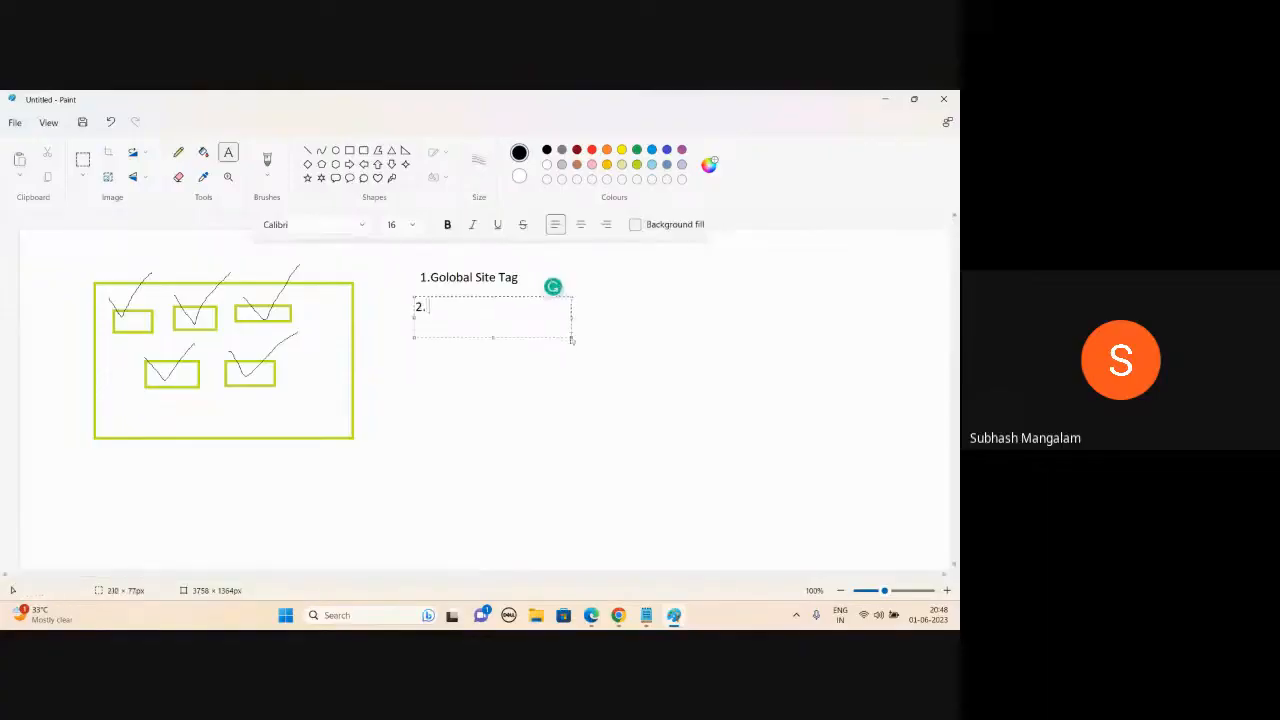
text(Even snippet)
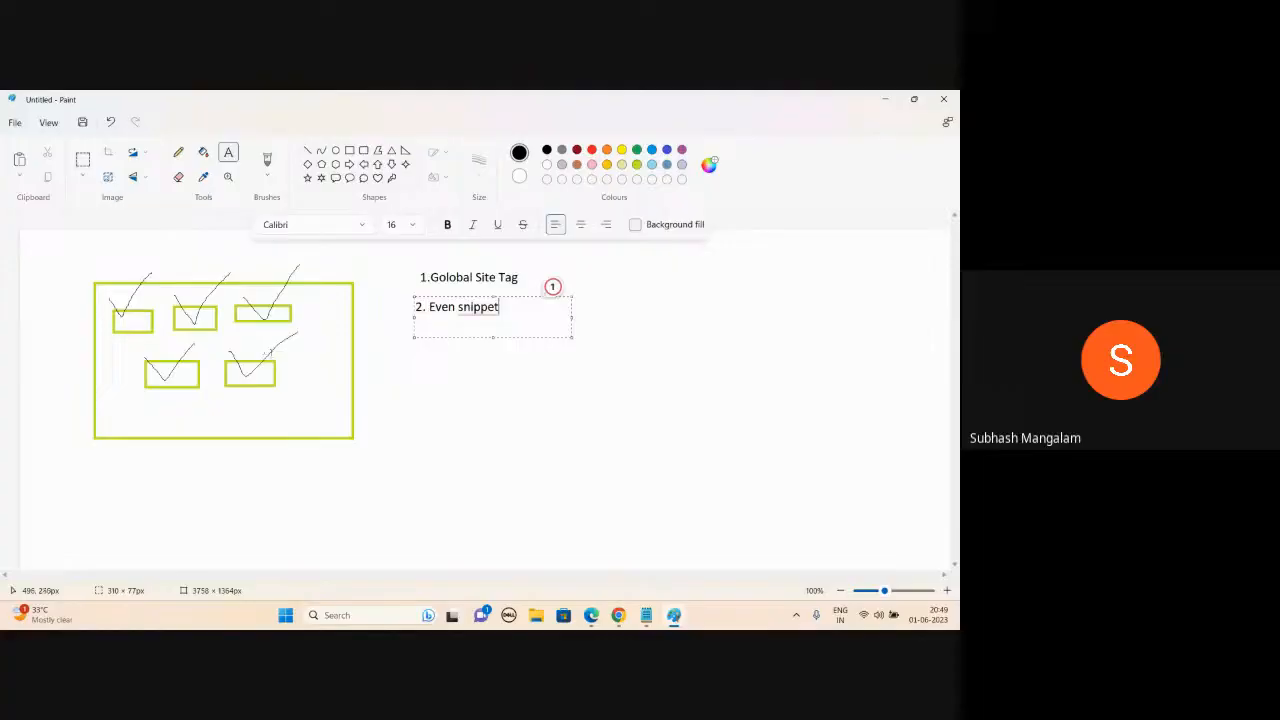
click(468, 345)
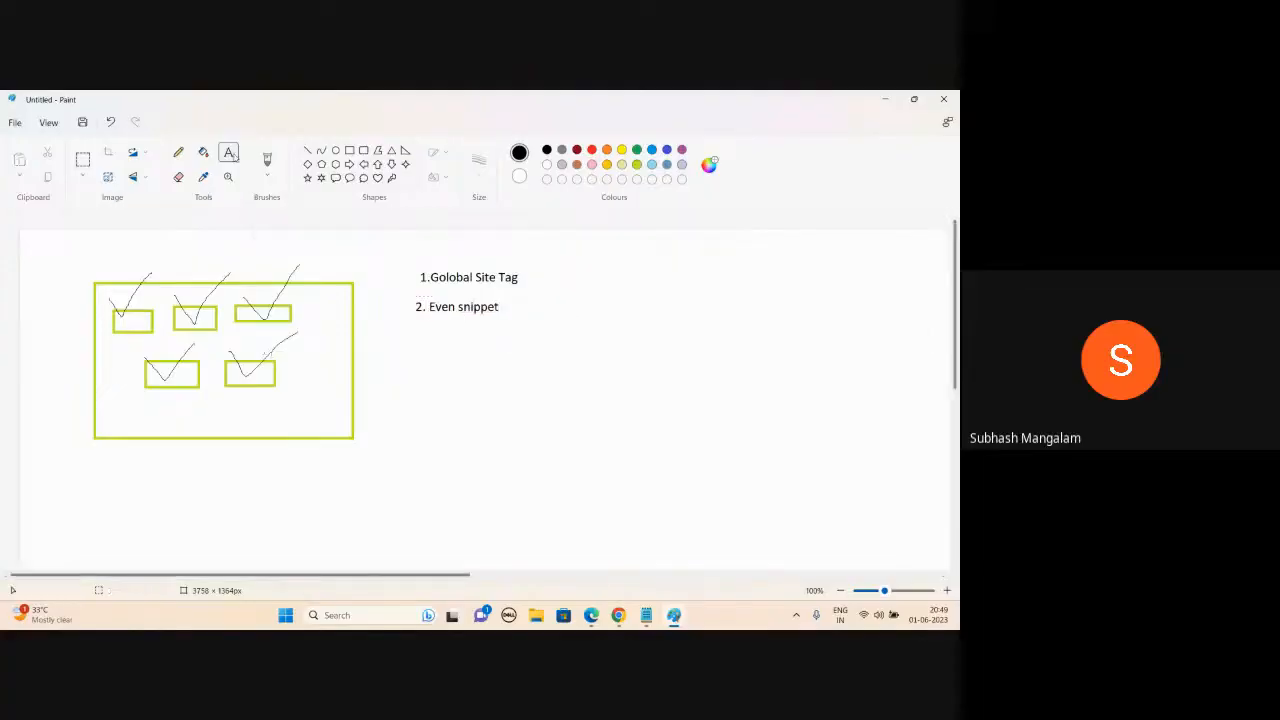
drag(222, 397, 342, 422)
text(thank)
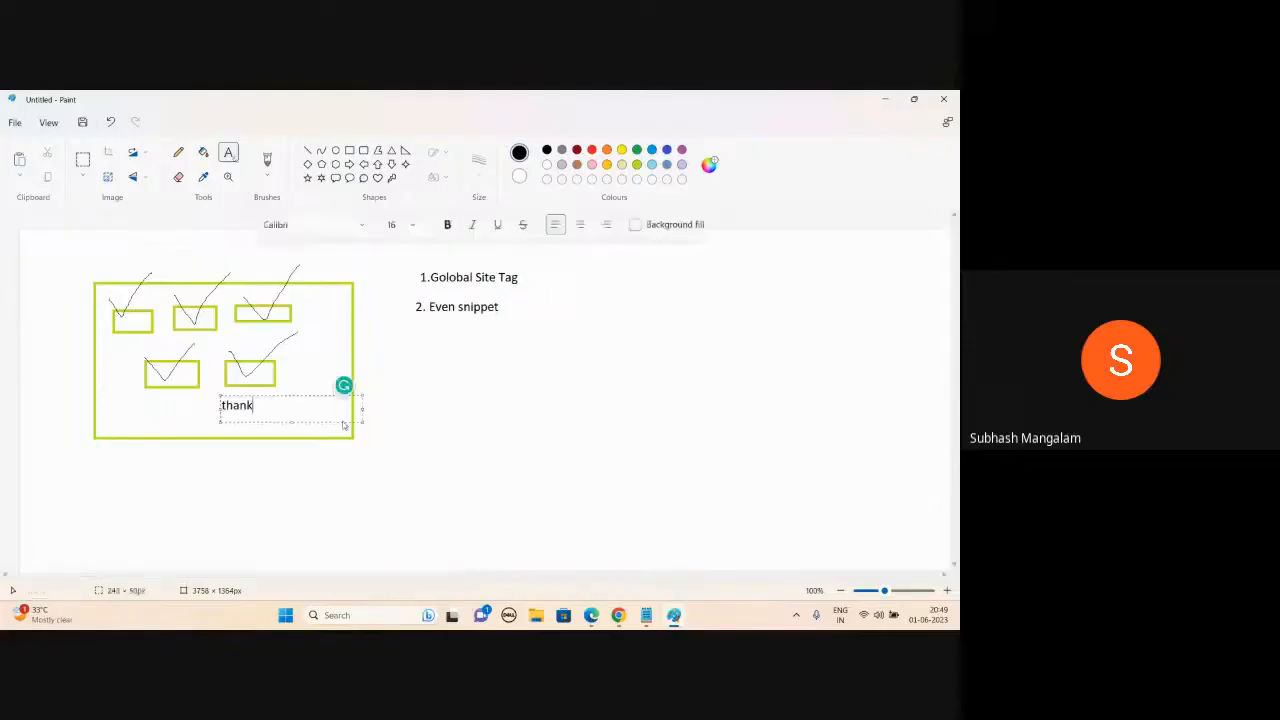
text( you)
click(252, 383)
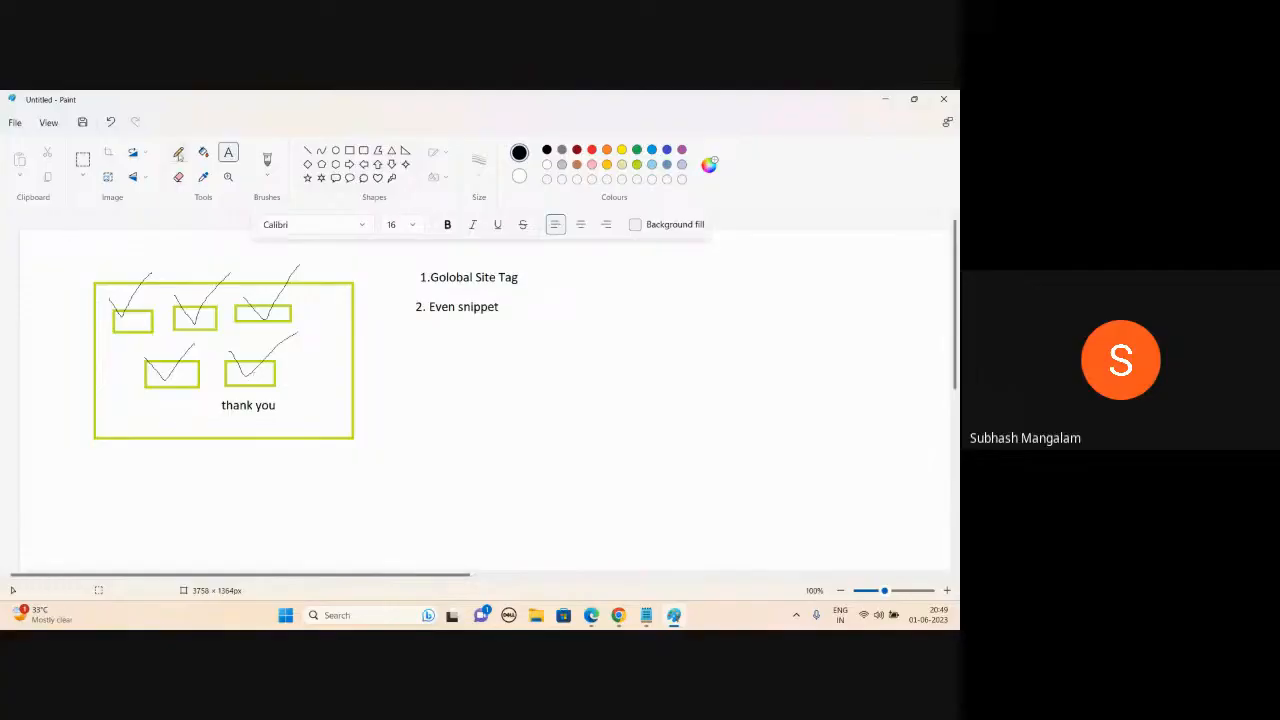
click(179, 154)
Draw an arrow toward the diagram's lower-right box and a short stroke near the notes, then minimise Paint.
drag(297, 366, 424, 372)
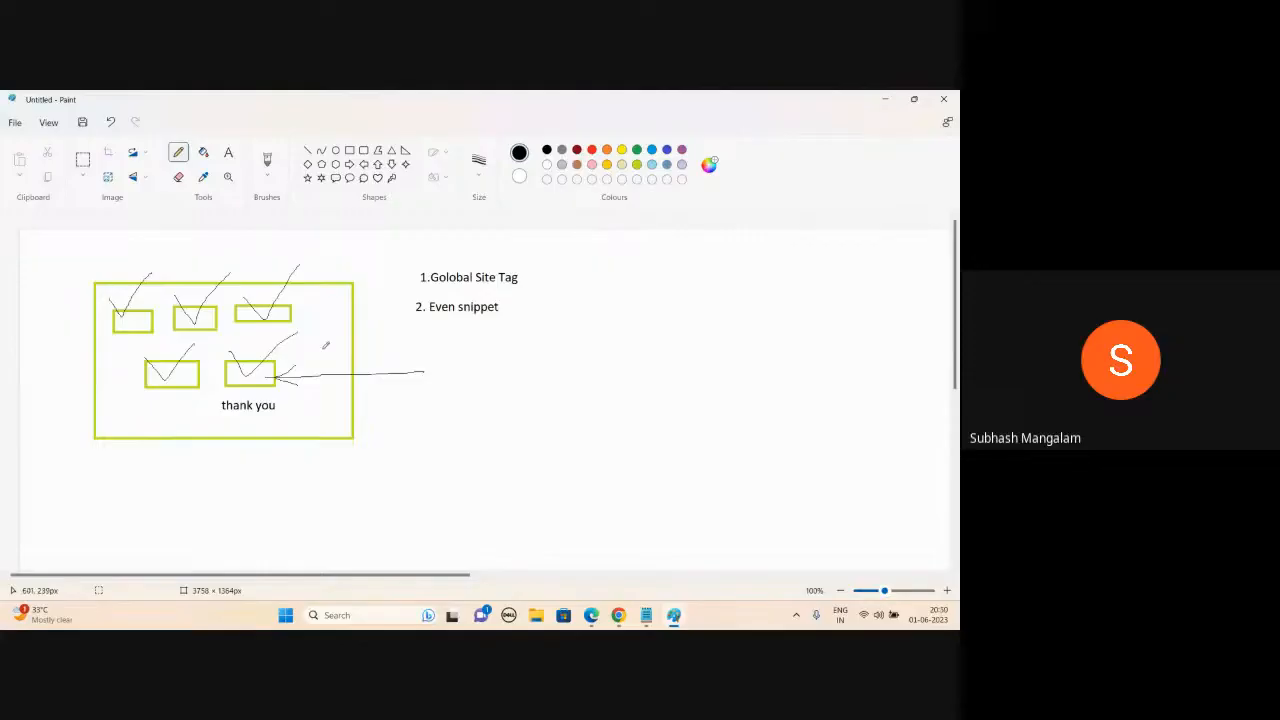
mouse_move(388, 244)
mouse_down()
mouse_move(542, 240)
mouse_move(423, 348)
mouse_move(390, 250)
mouse_up()
click(884, 99)
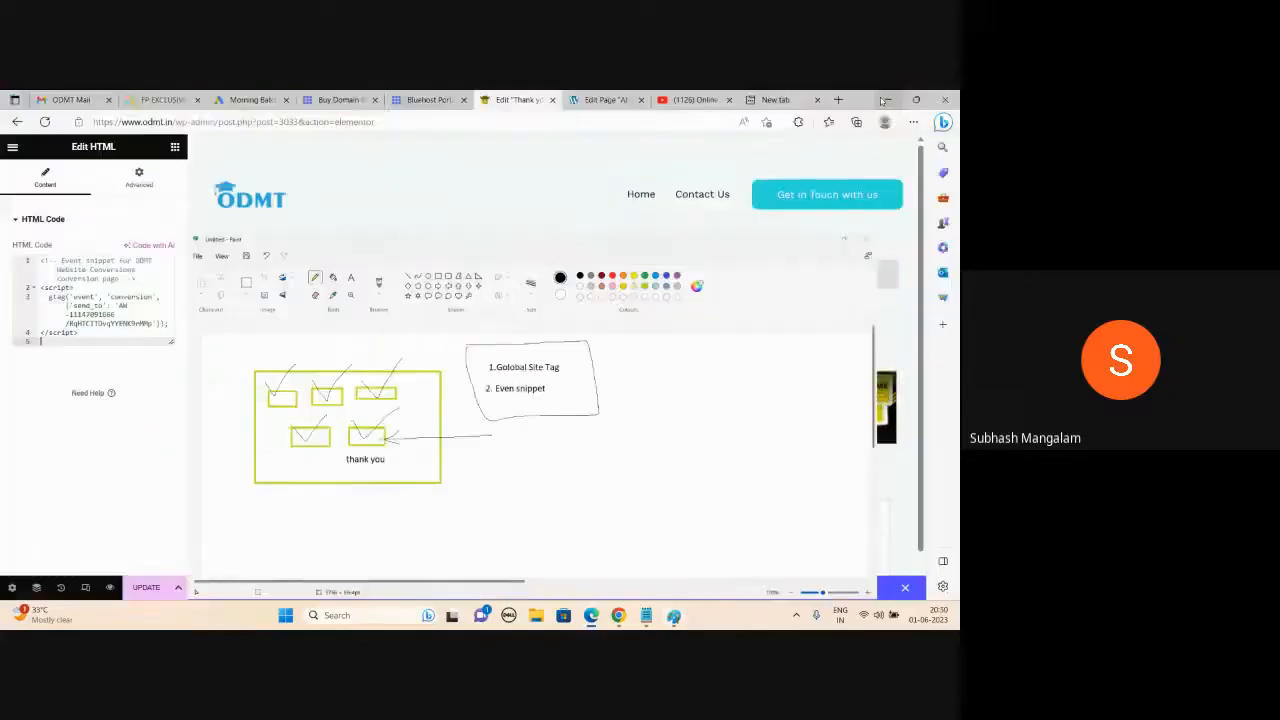
Close the Thank you page editor and the event snippet dialog, then go to the Google Ads account Overview.
click(552, 100)
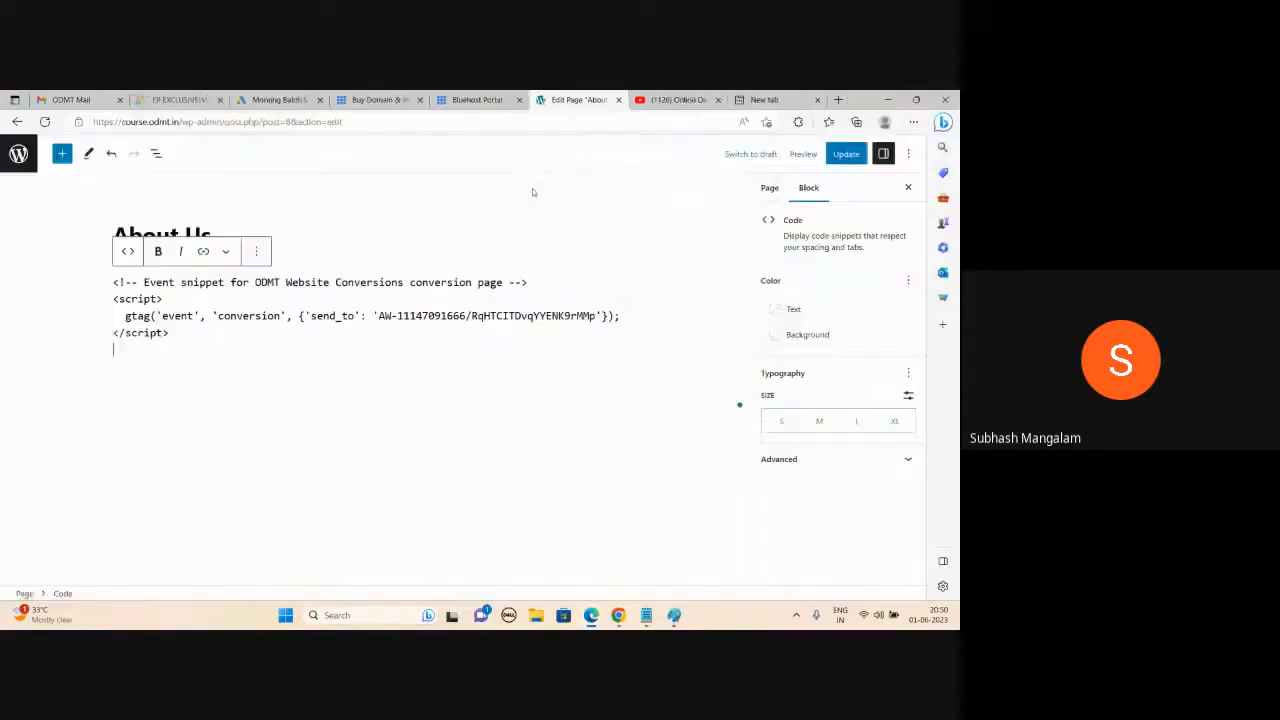
click(300, 96)
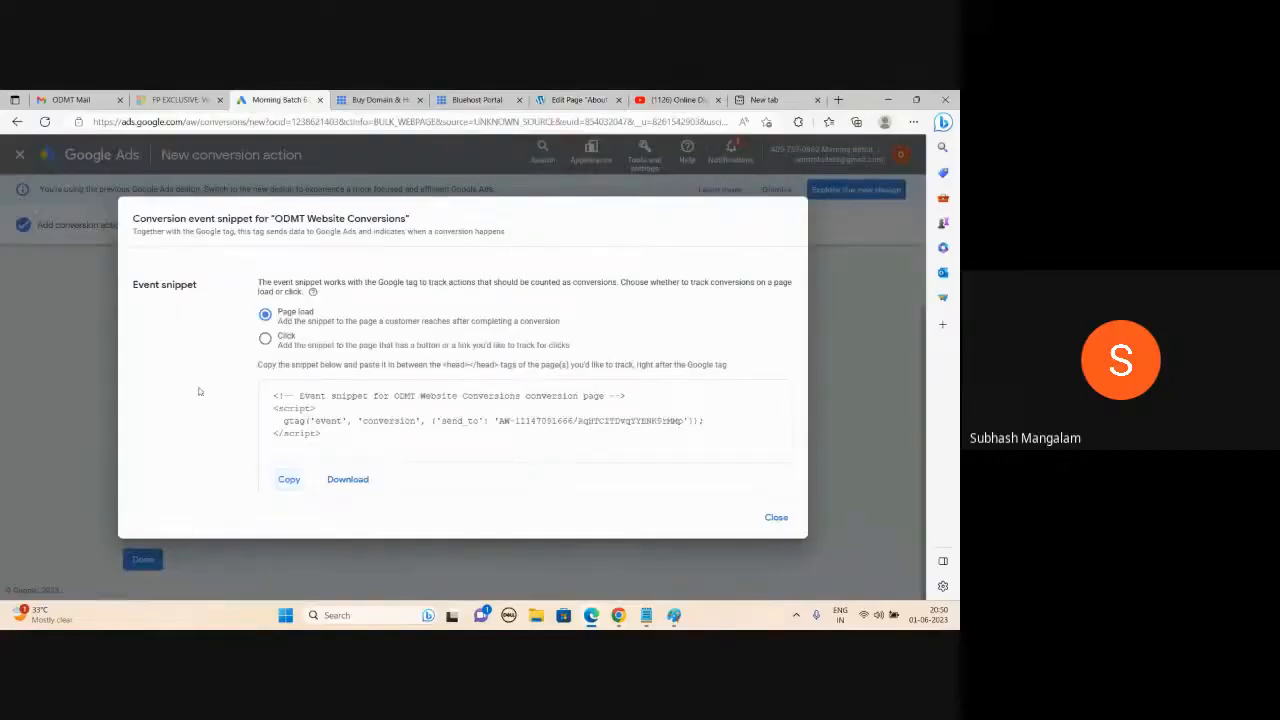
click(777, 517)
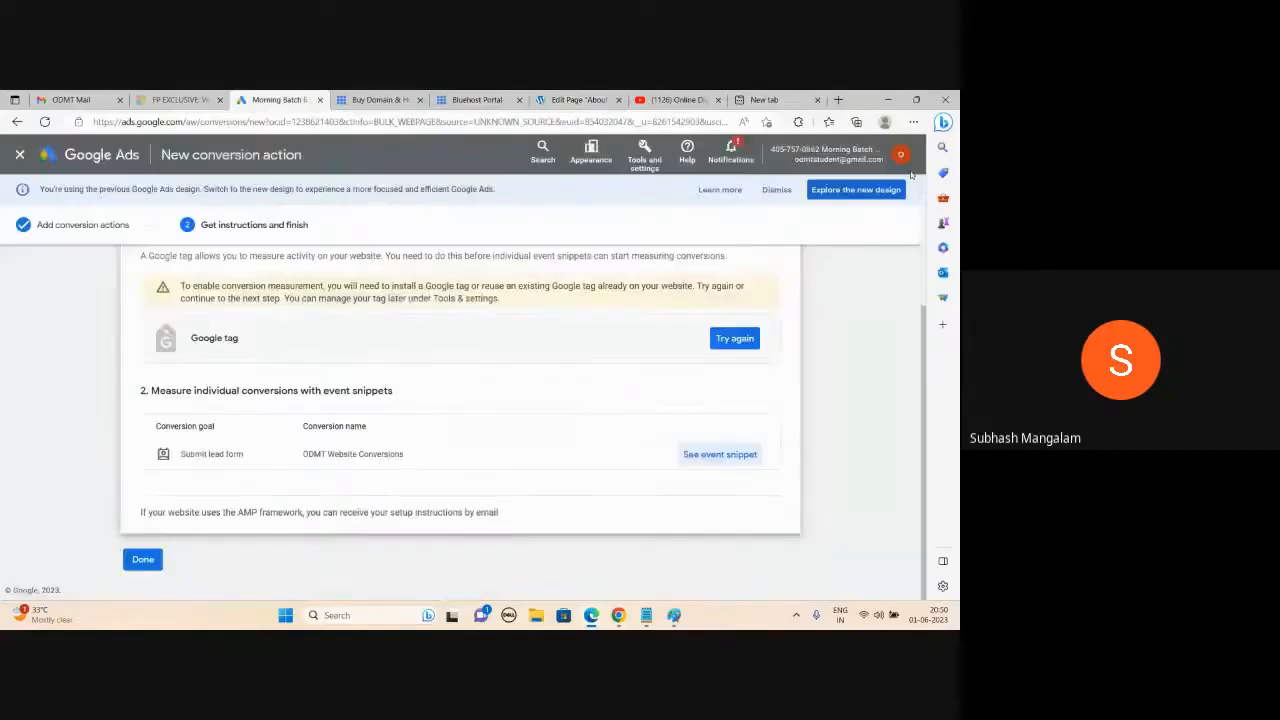
click(900, 155)
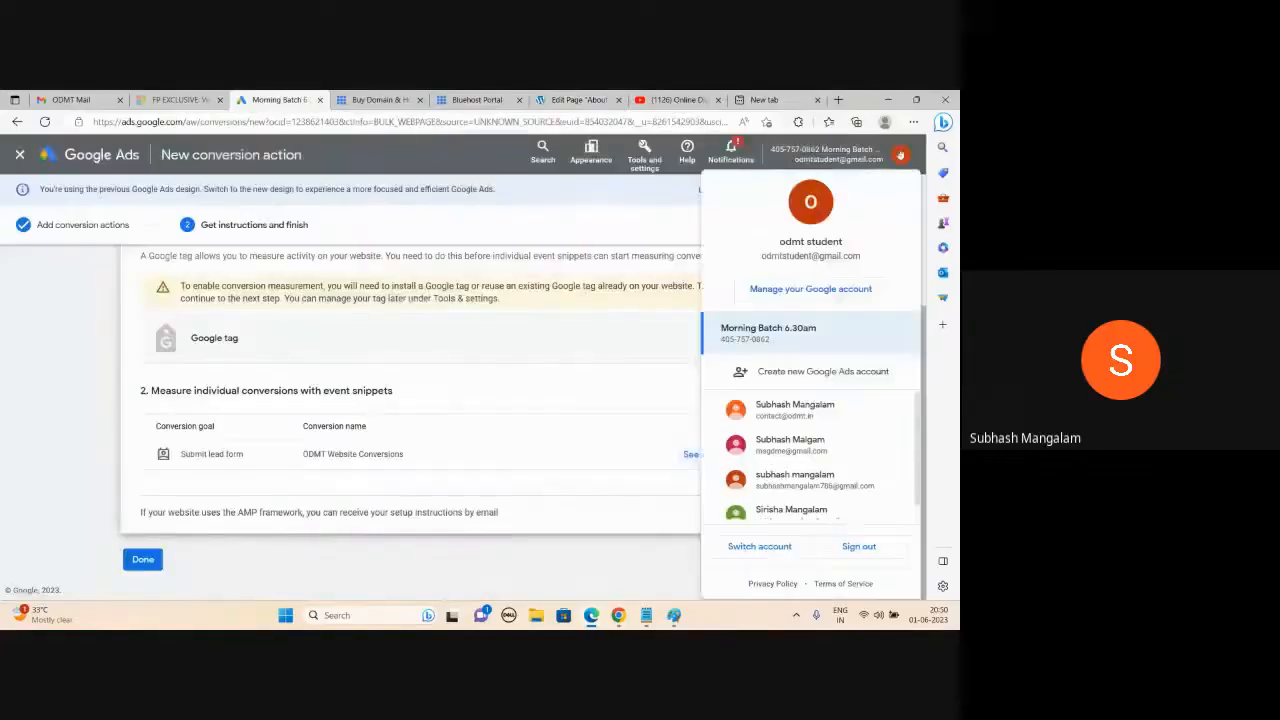
click(820, 332)
click(900, 155)
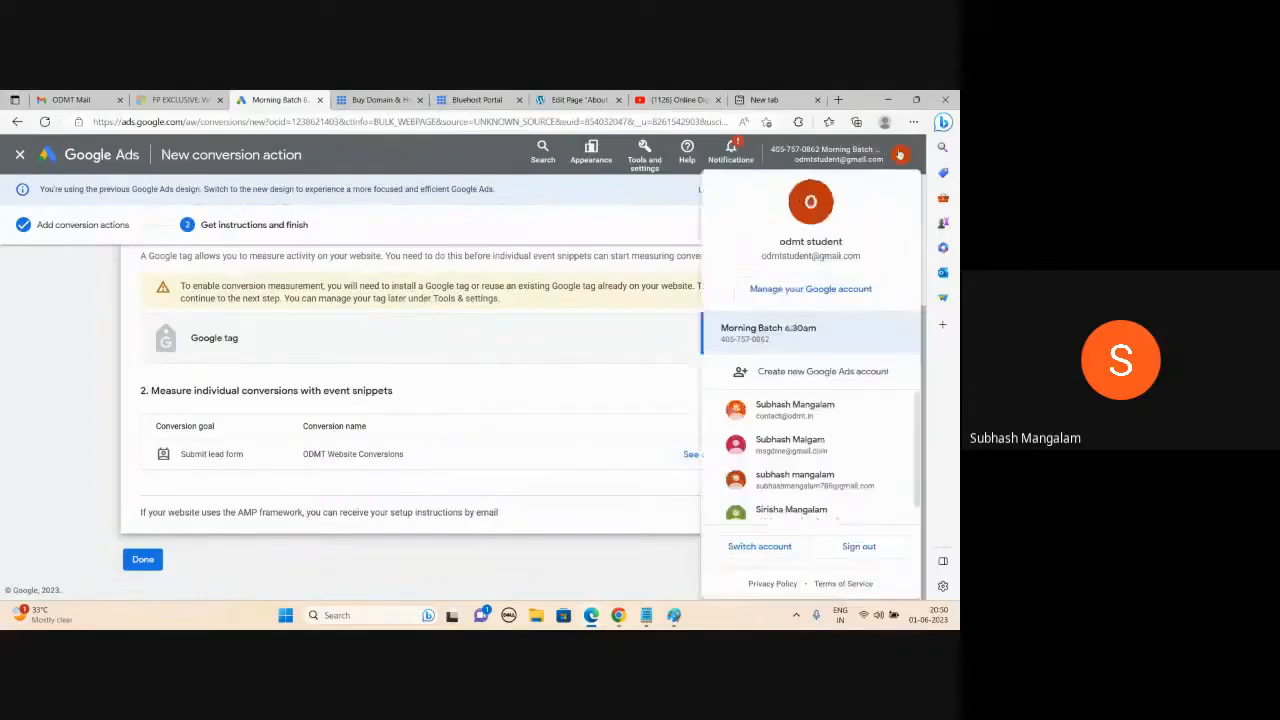
click(100, 155)
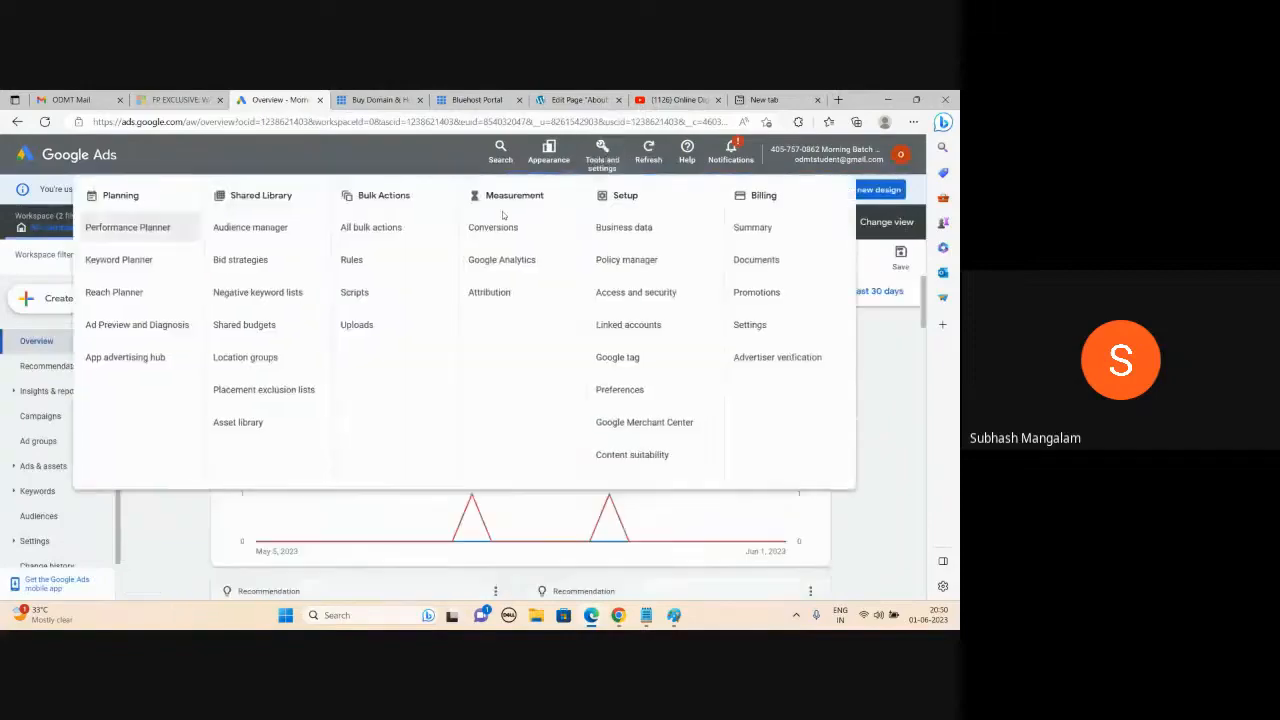
click(484, 228)
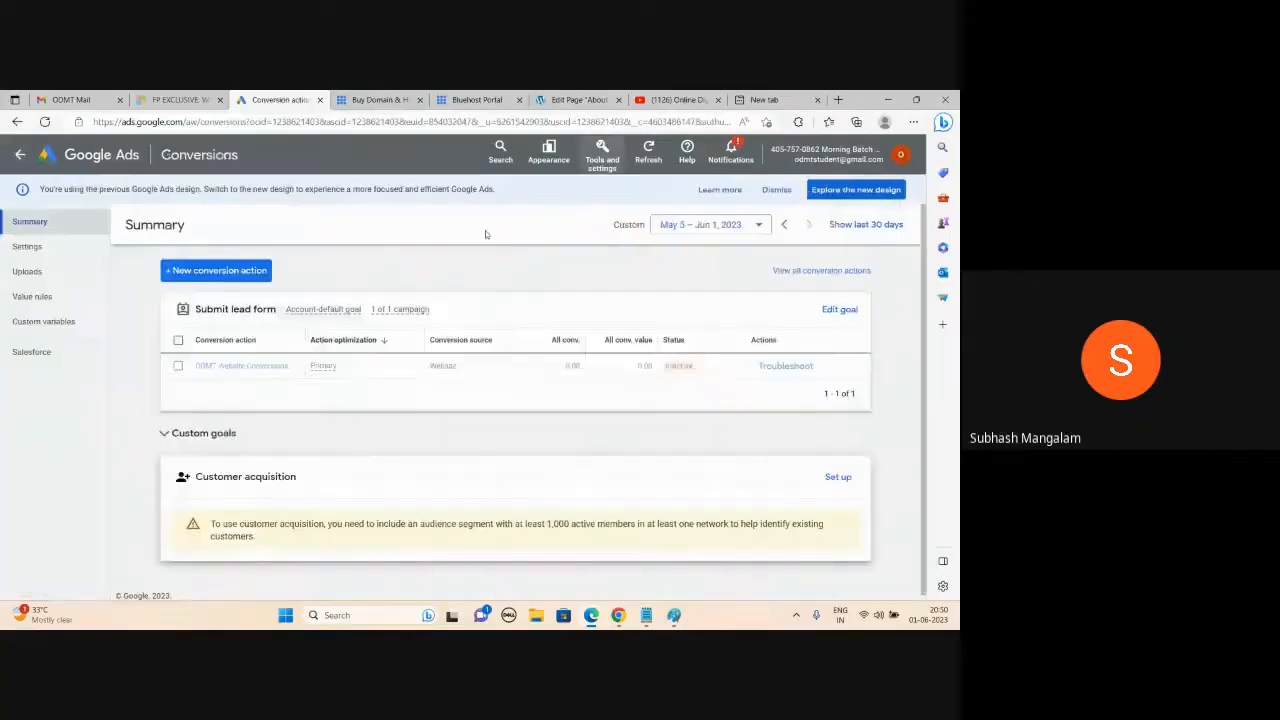
click(212, 277)
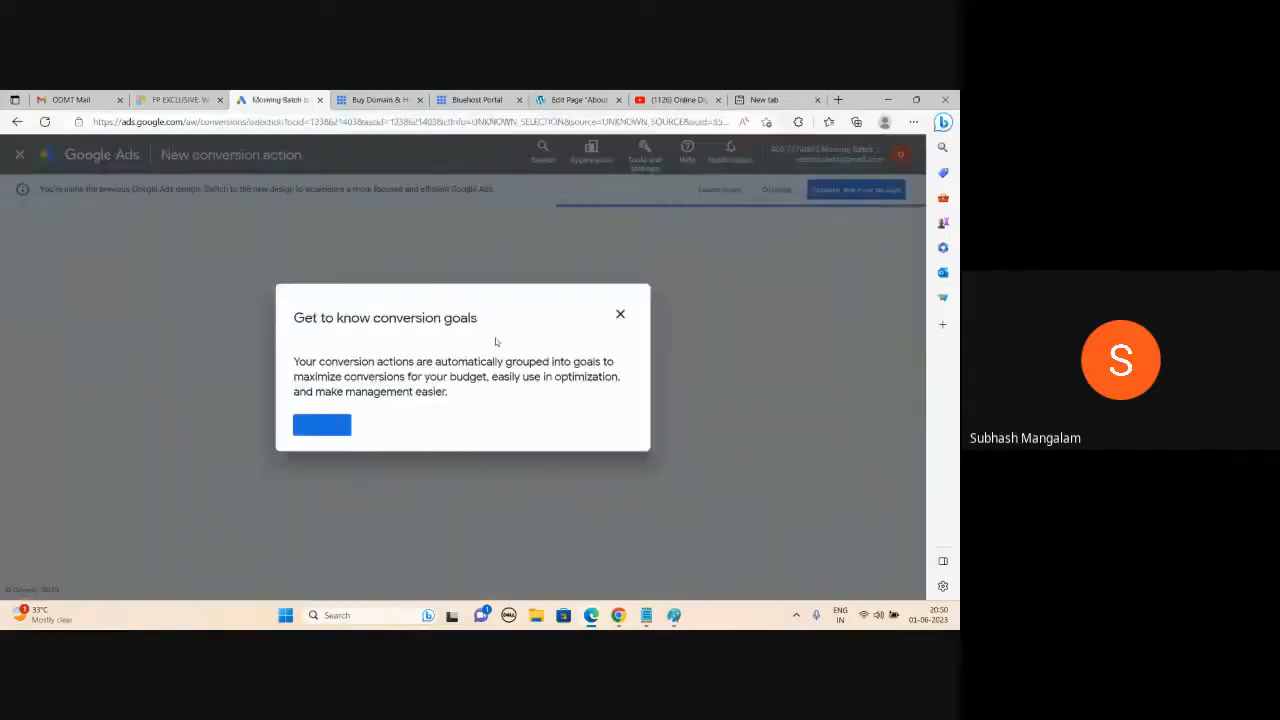
click(619, 313)
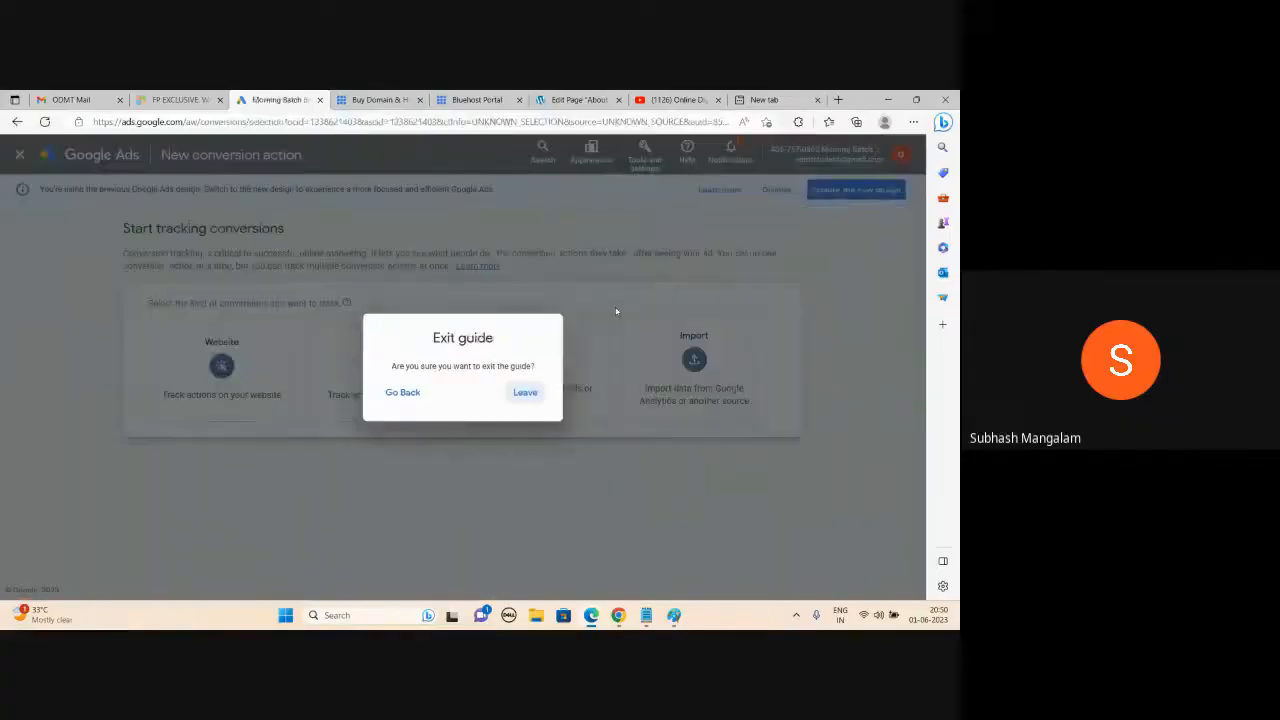
click(521, 391)
click(230, 360)
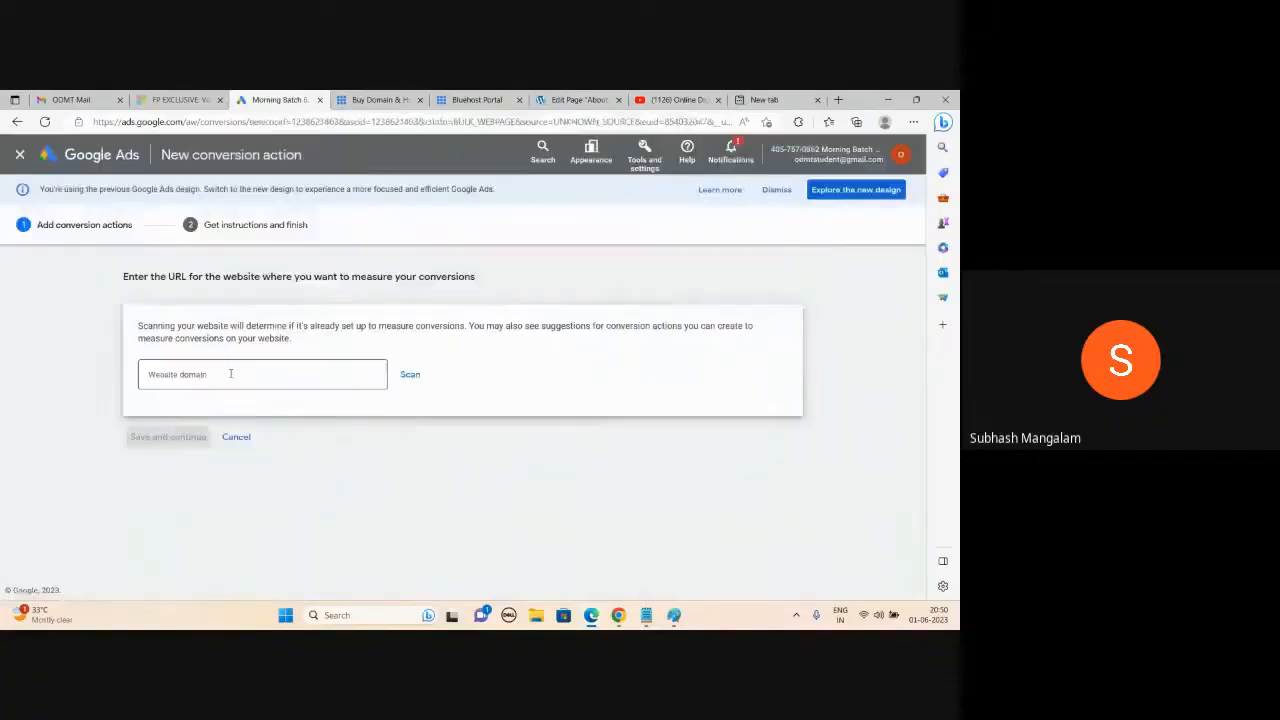
click(230, 373)
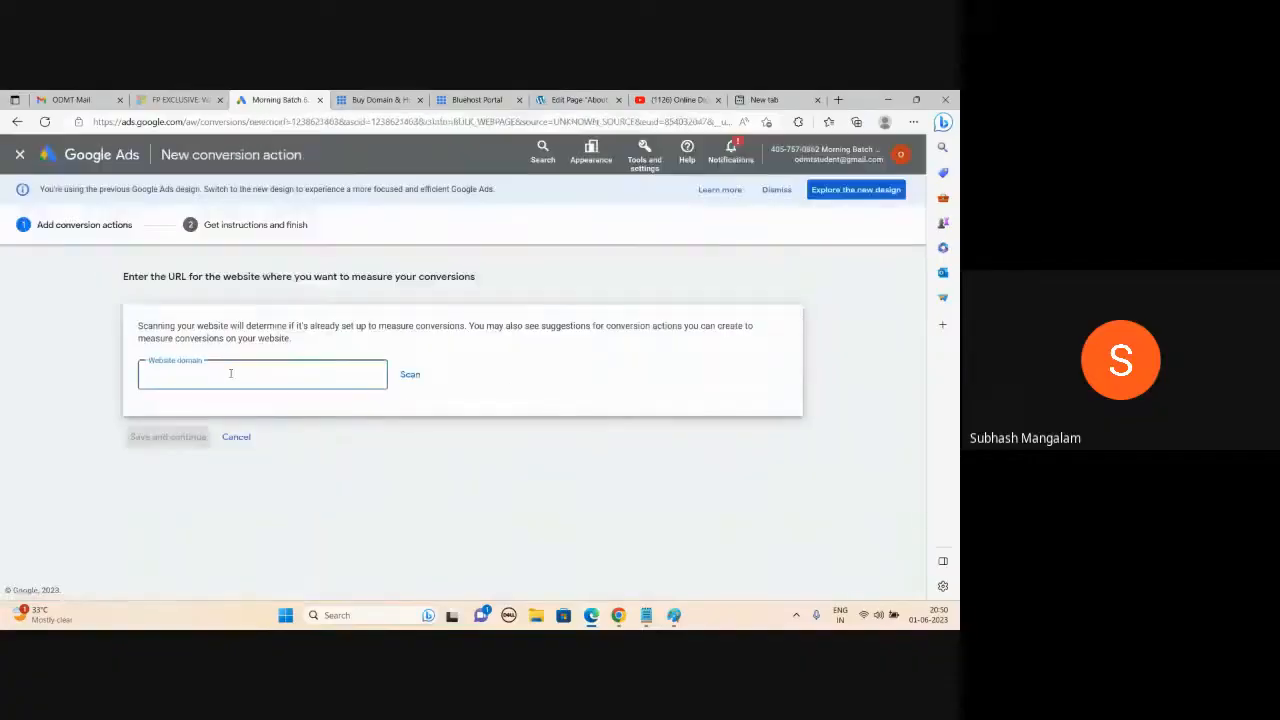
text(www.odmt.in)
click(408, 373)
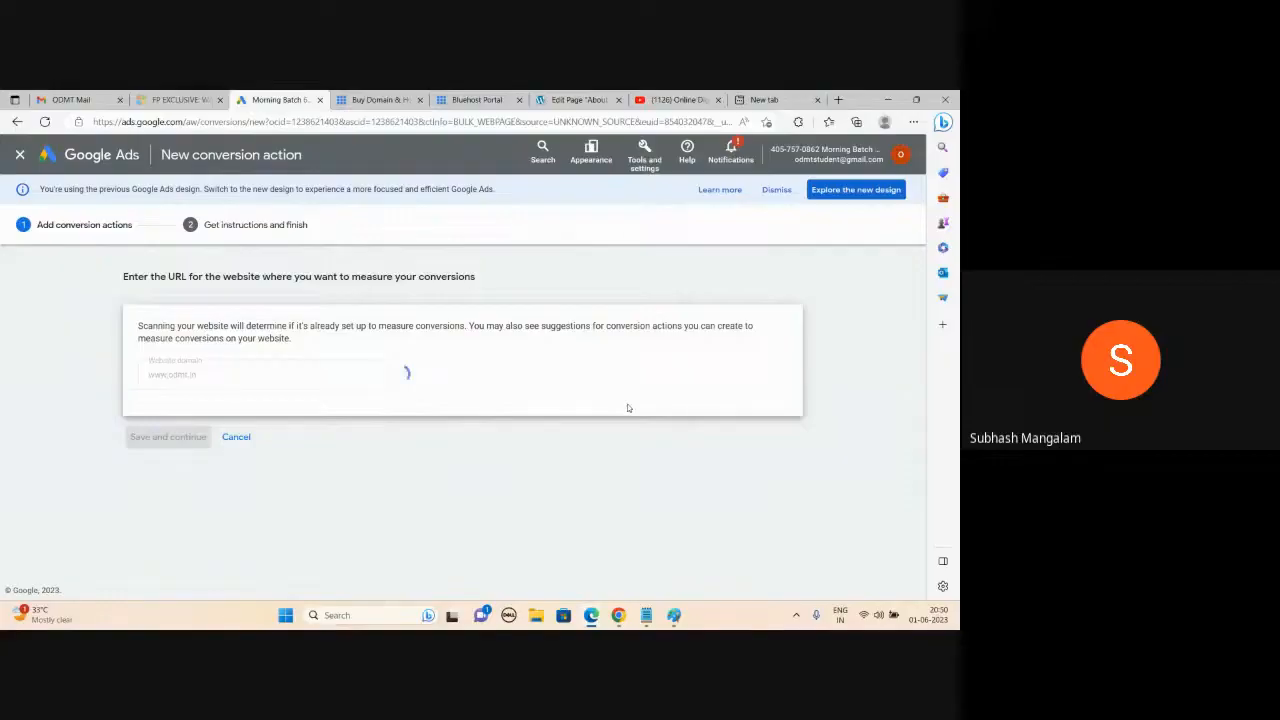
Add a manual conversion action in the Contact category named 'New Conversion'.
scroll(346, 294, down, 3)
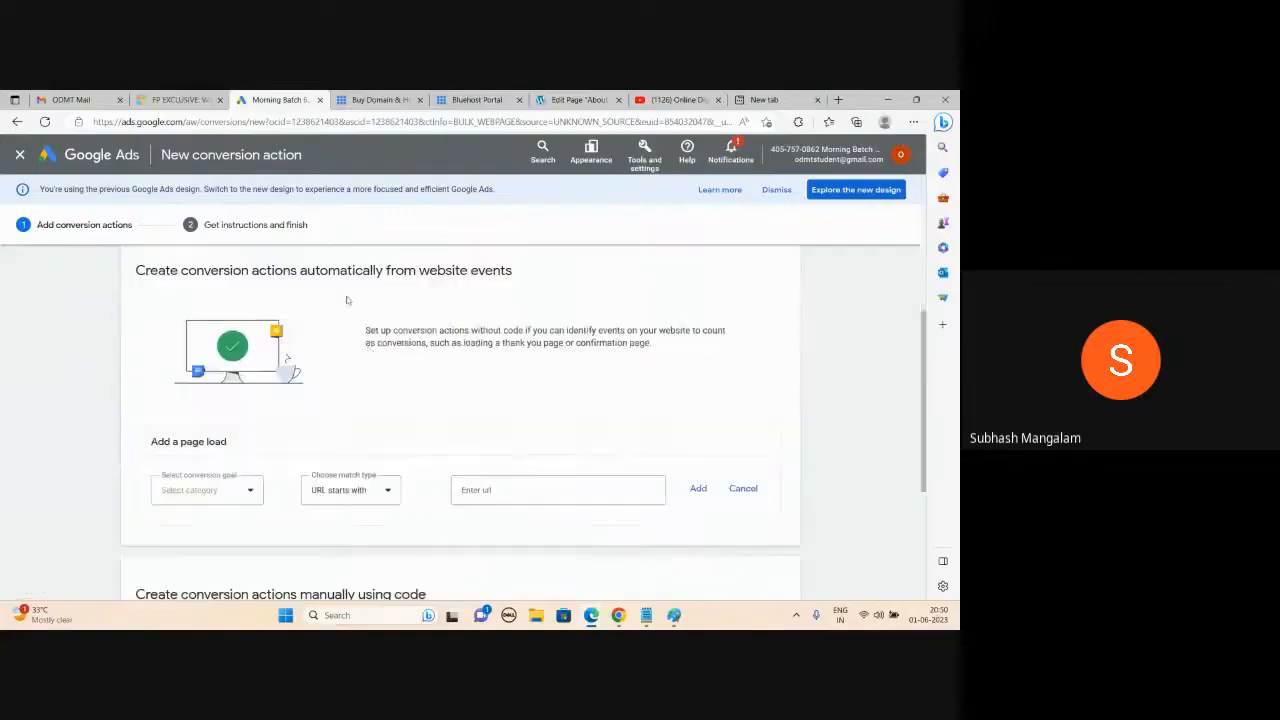
scroll(362, 271, down, 3)
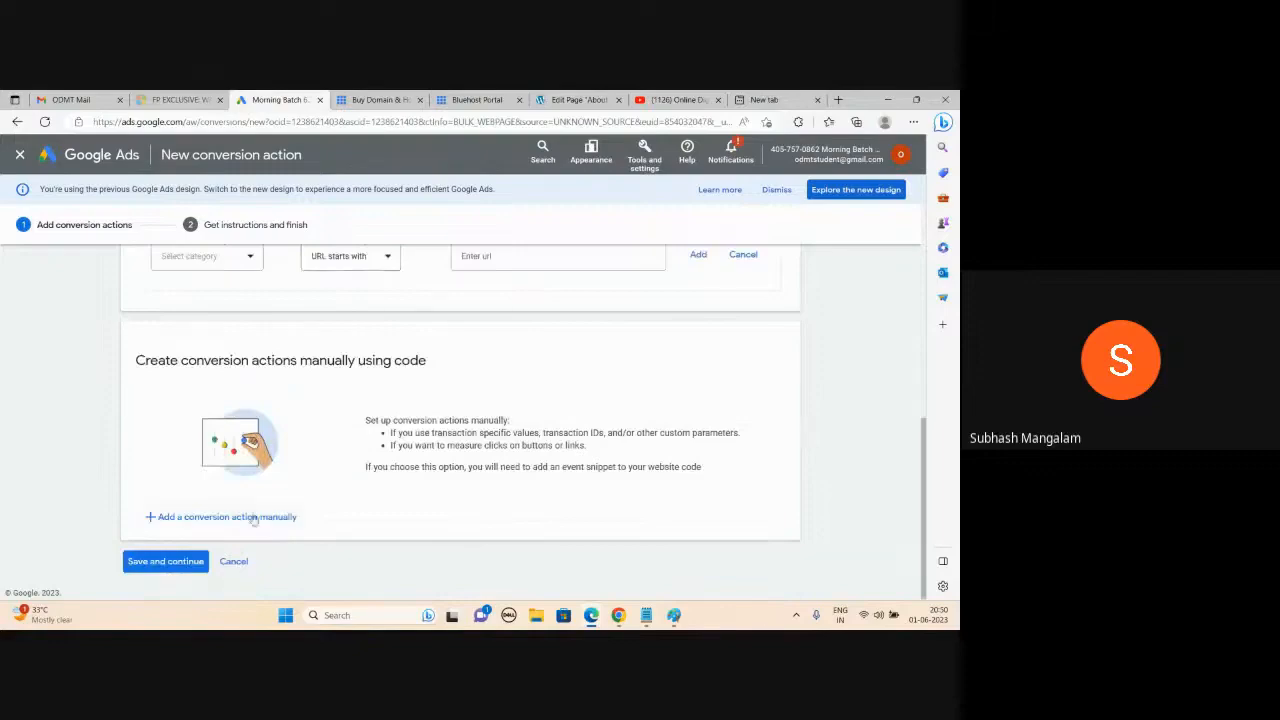
click(220, 519)
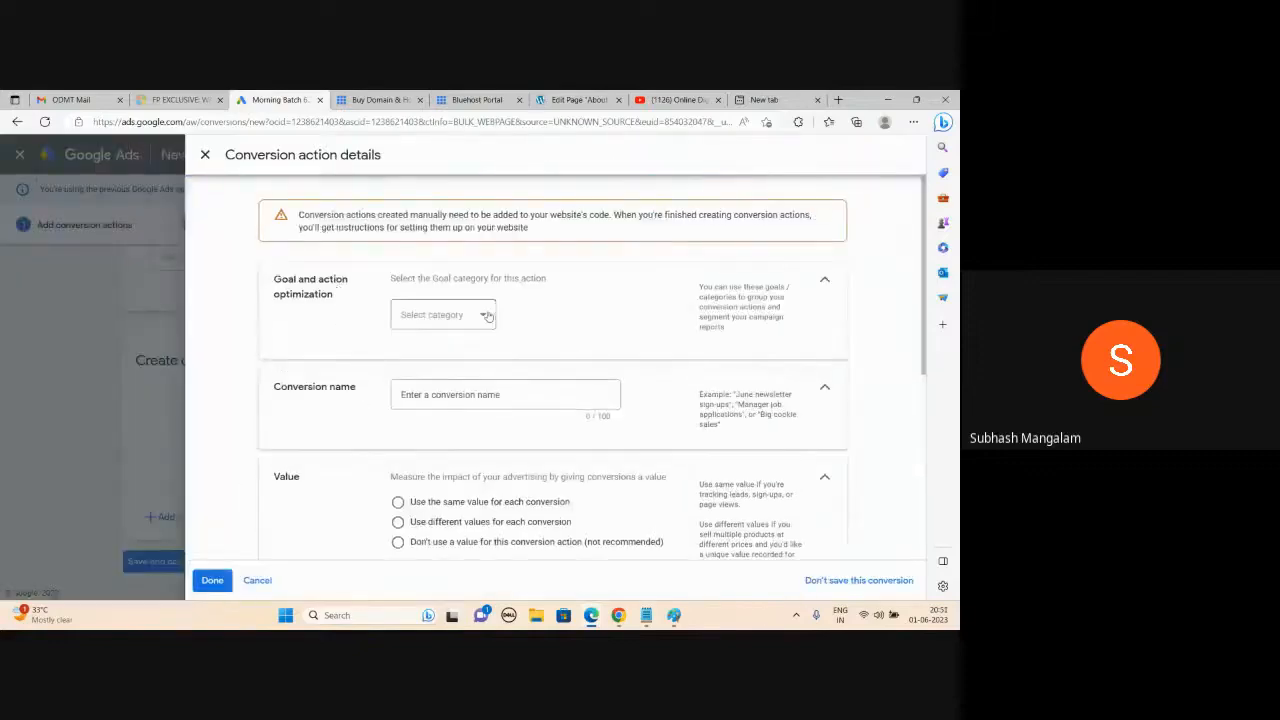
click(487, 316)
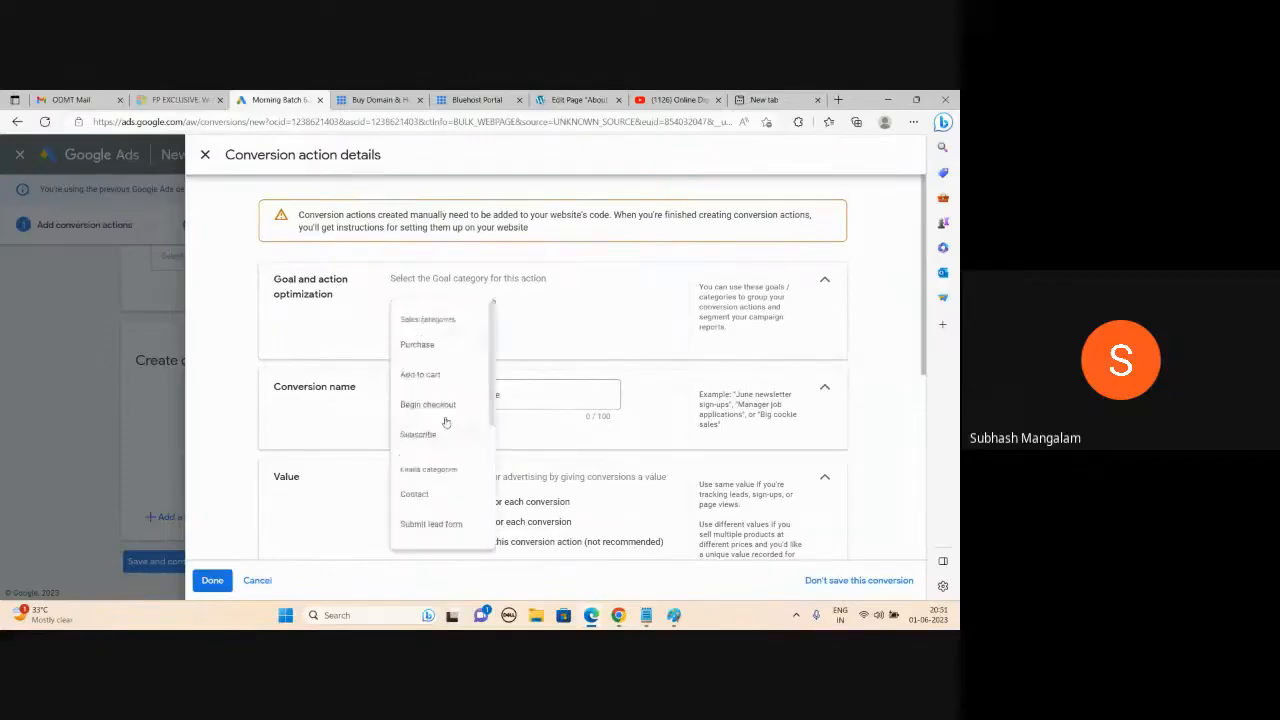
scroll(442, 472, down, 1)
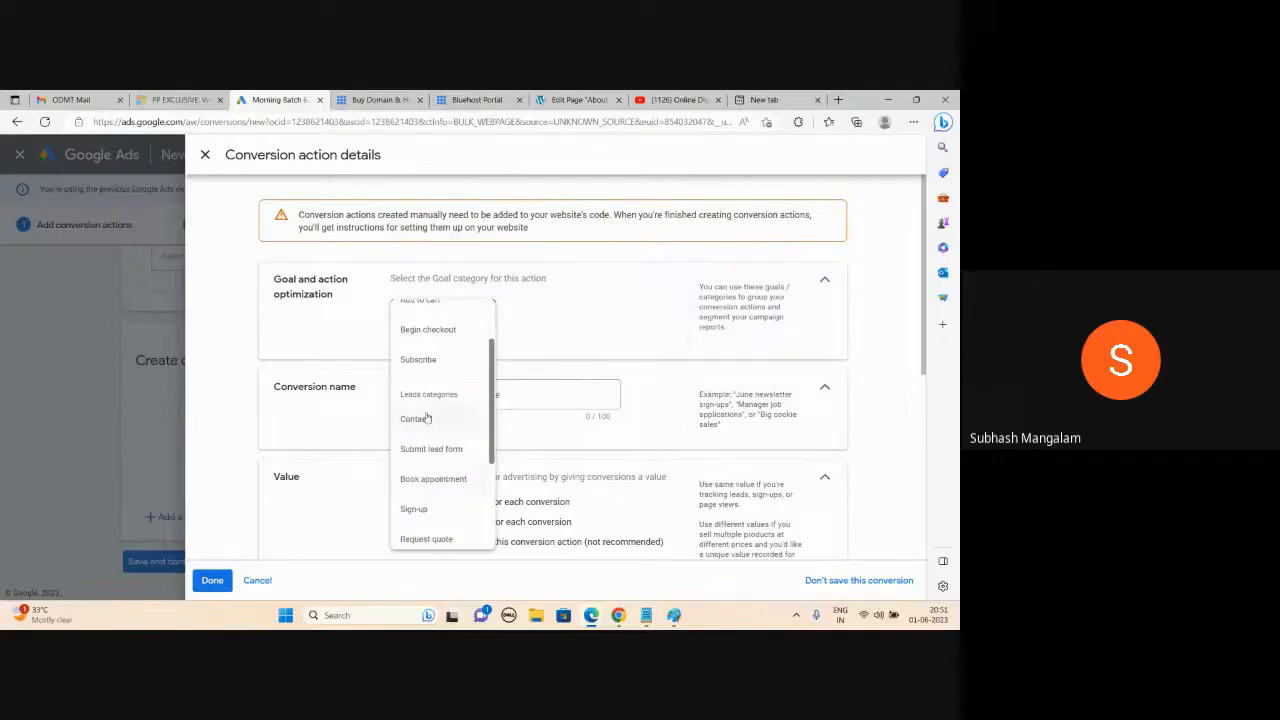
click(427, 418)
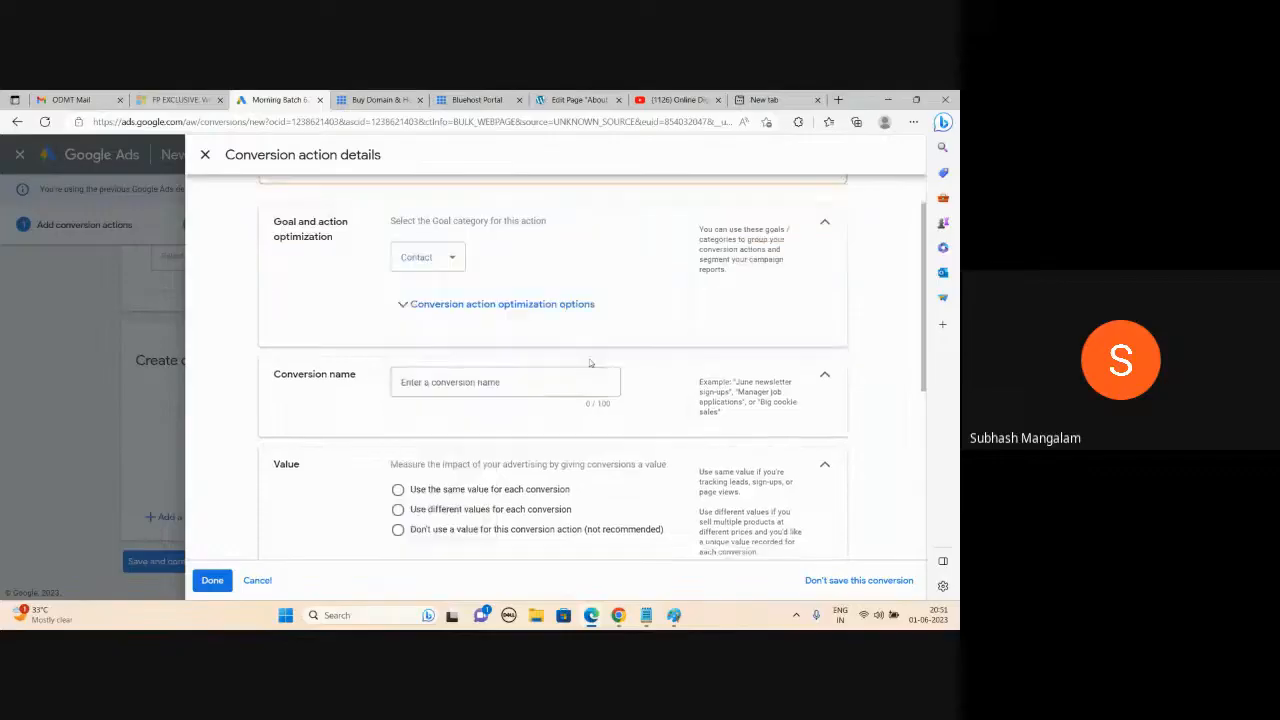
click(453, 386)
text(New Co)
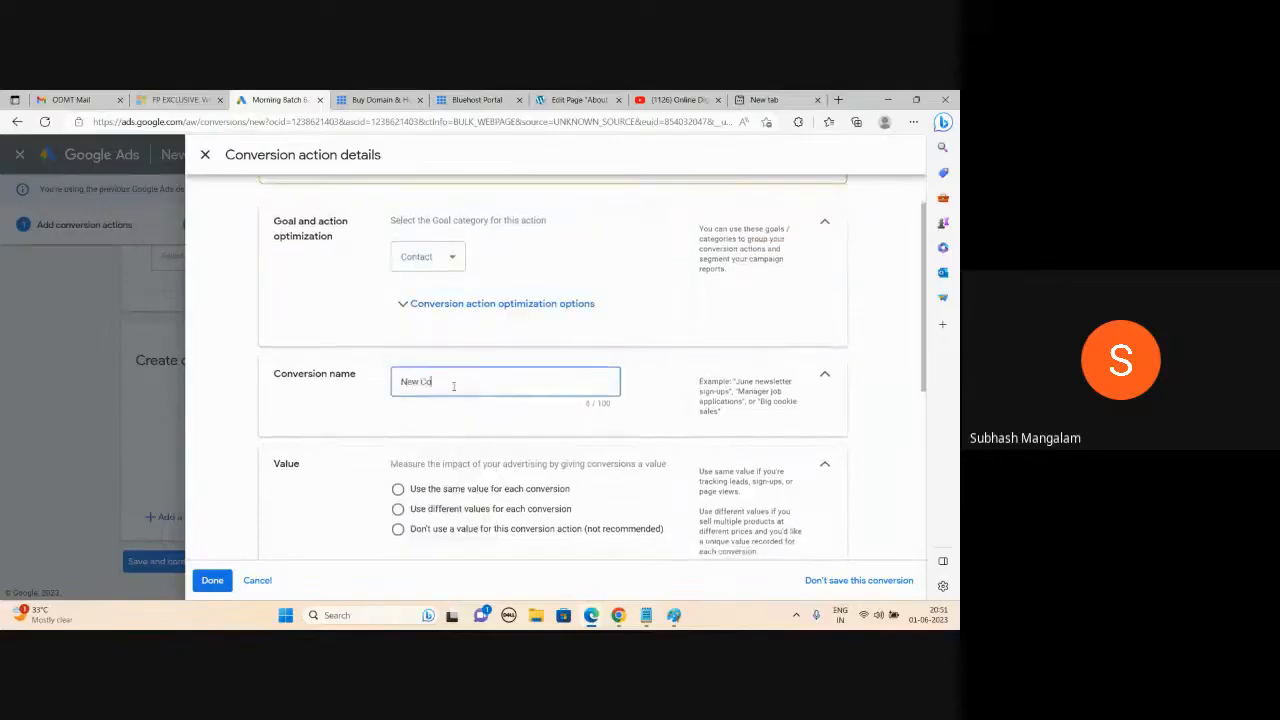
text(nversion)
Give every conversion the same value of 5000.
scroll(390, 300, down, 2)
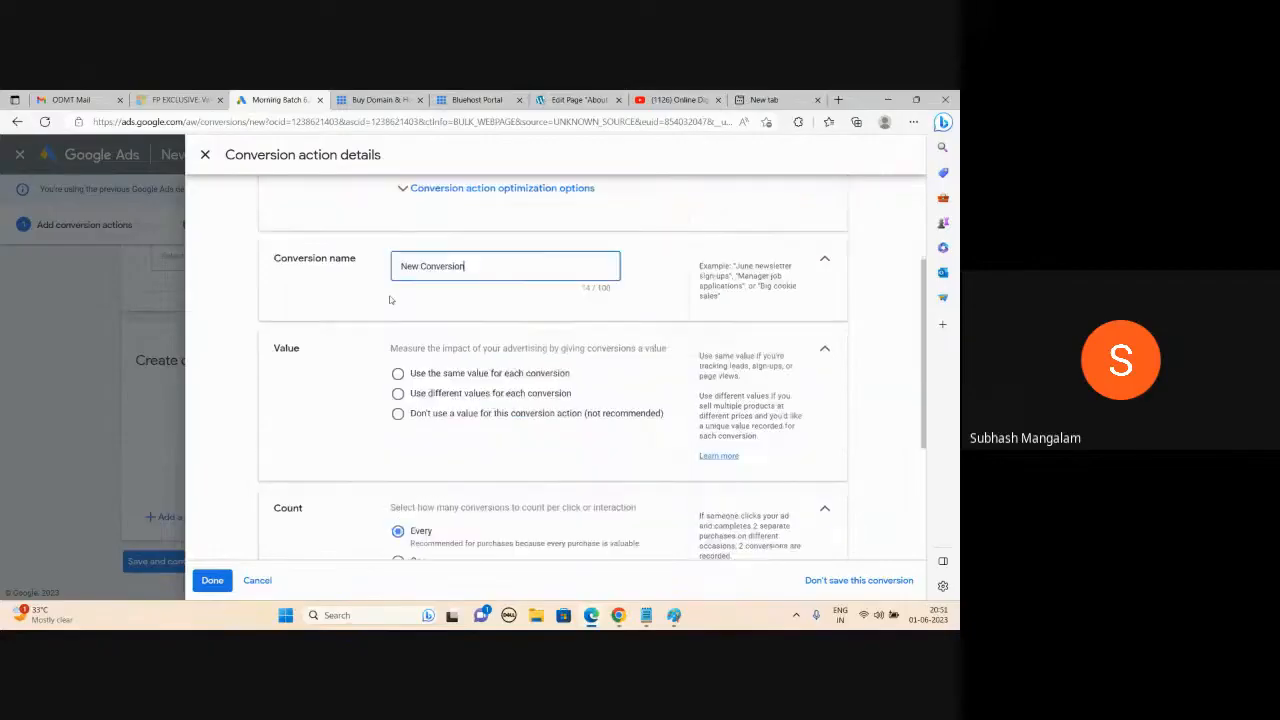
click(398, 414)
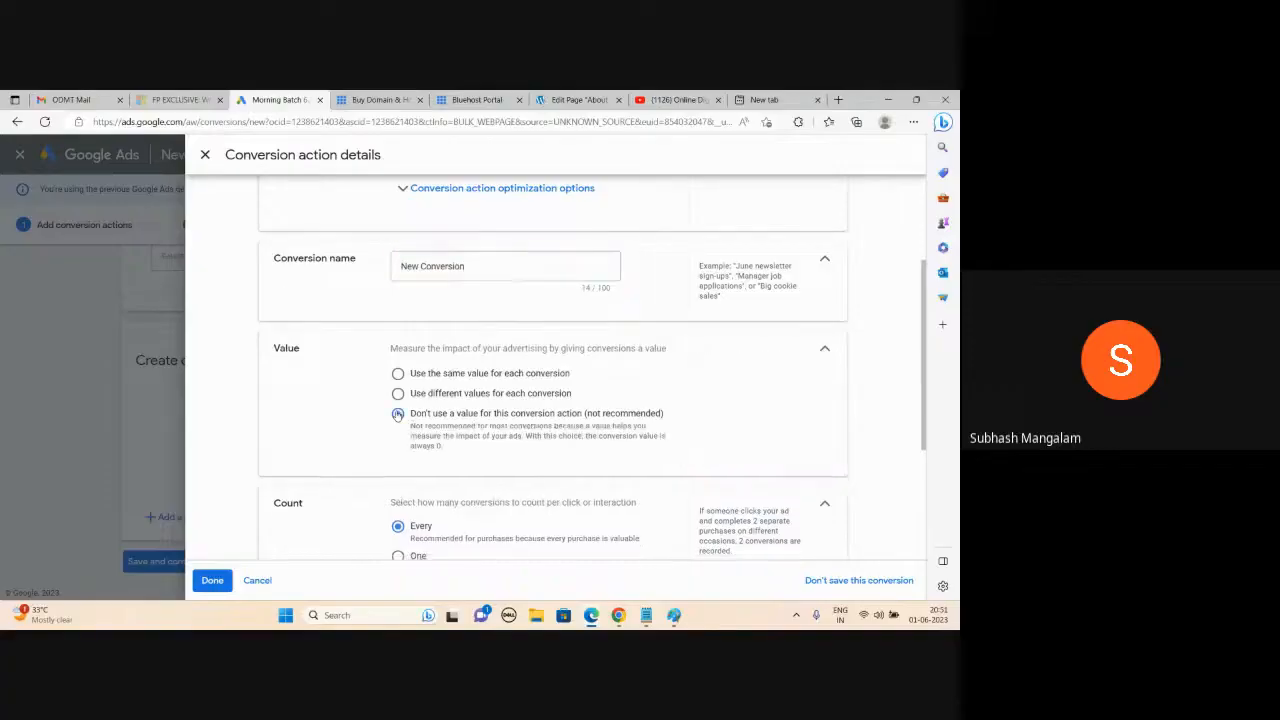
click(398, 373)
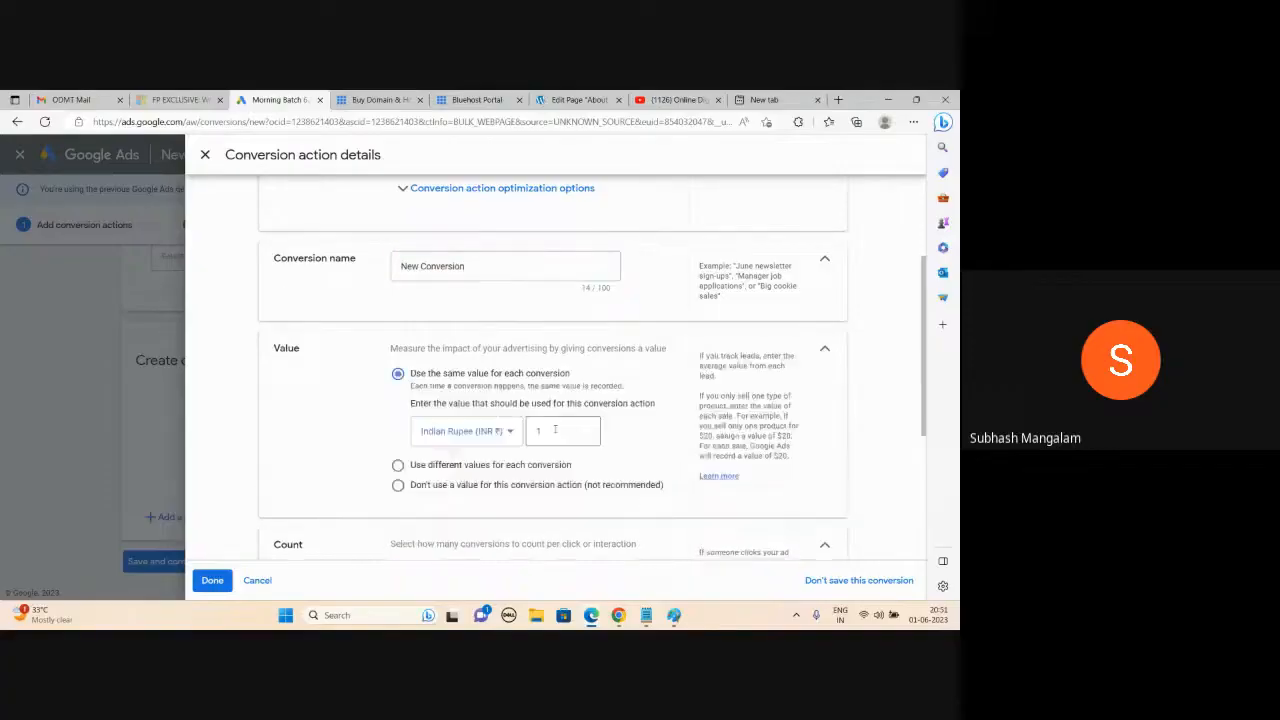
click(555, 429)
key(BackSpace)
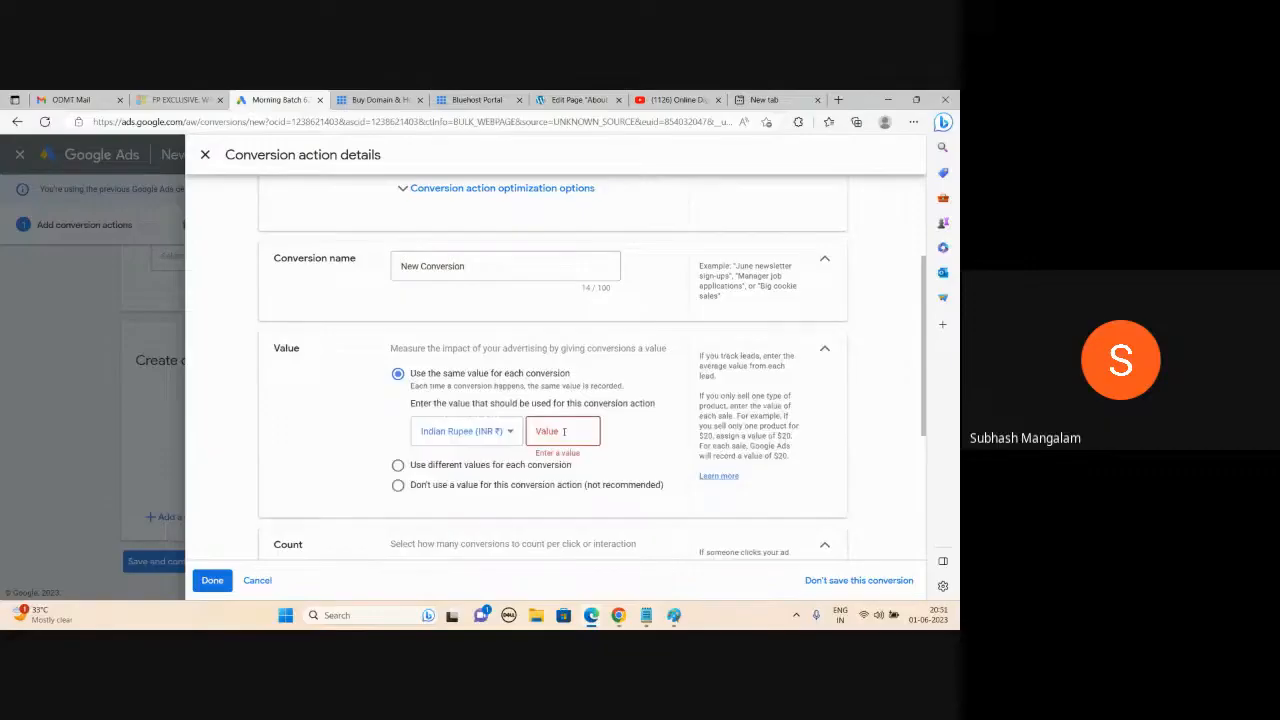
text(5000)
click(391, 378)
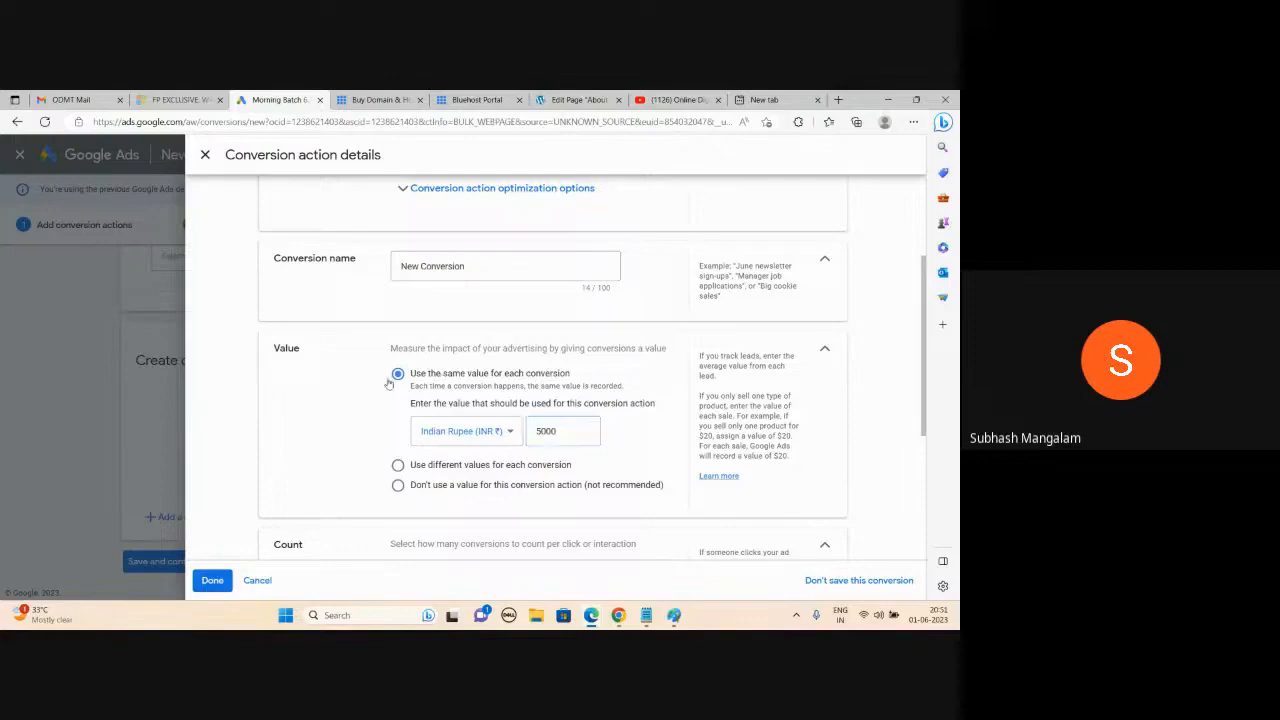
Count one conversion per interaction and confirm the conversion action details.
scroll(391, 366, down, 2)
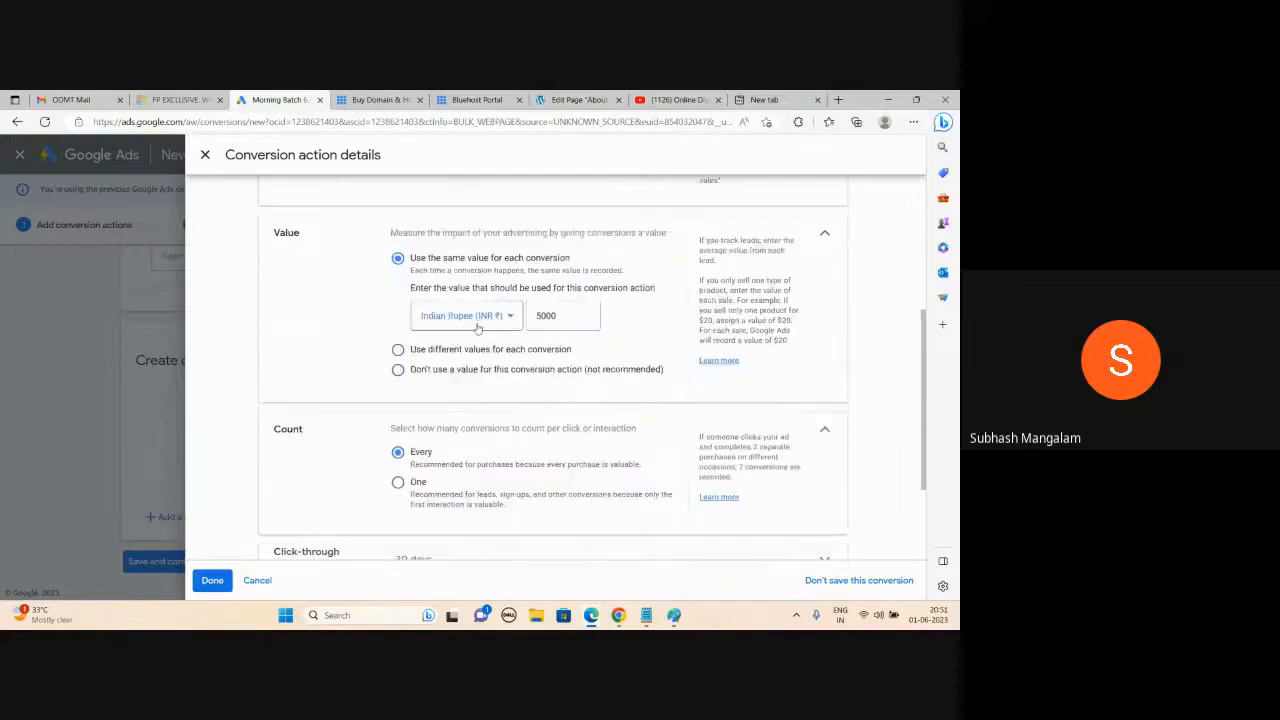
click(400, 483)
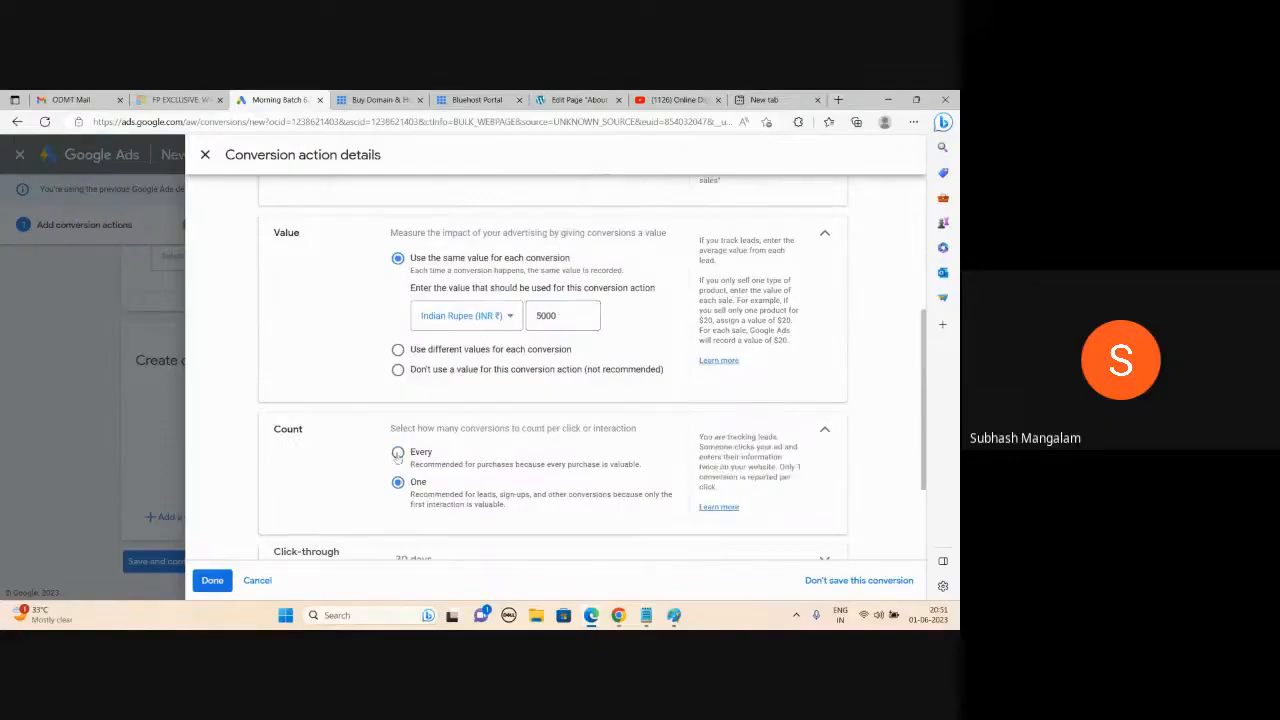
scroll(615, 432, down, 3)
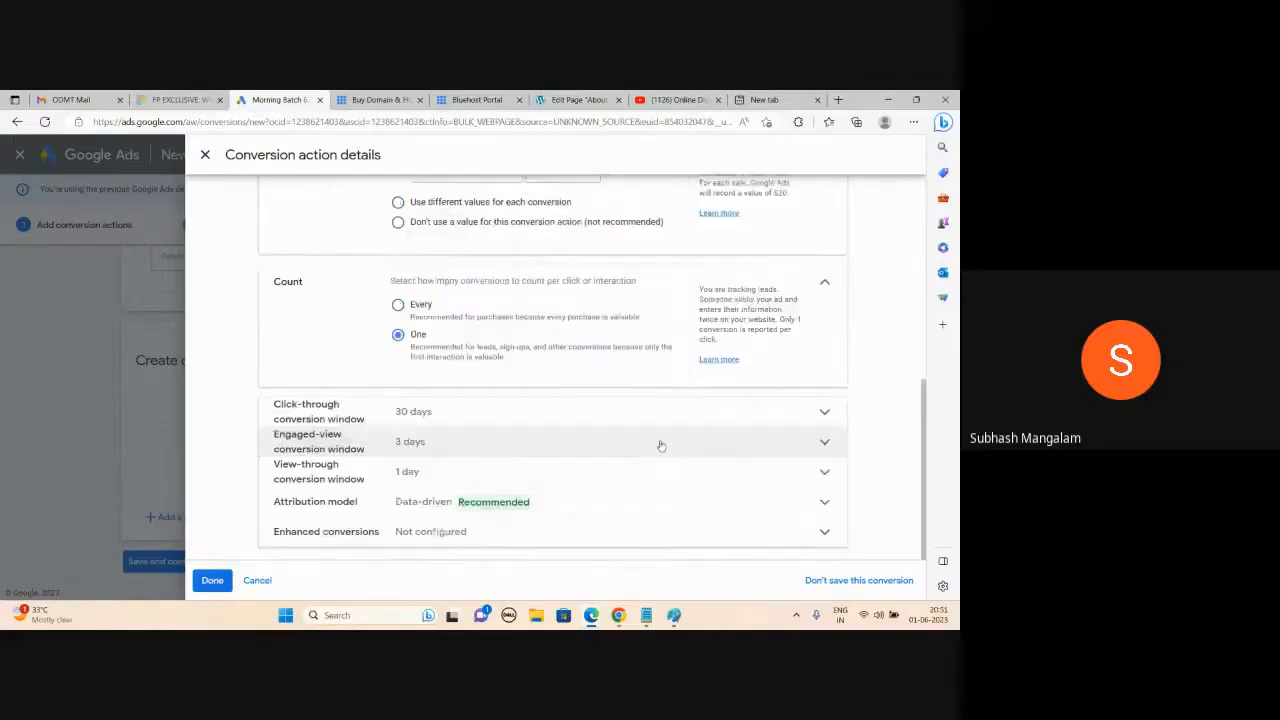
click(213, 582)
scroll(542, 424, down, 2)
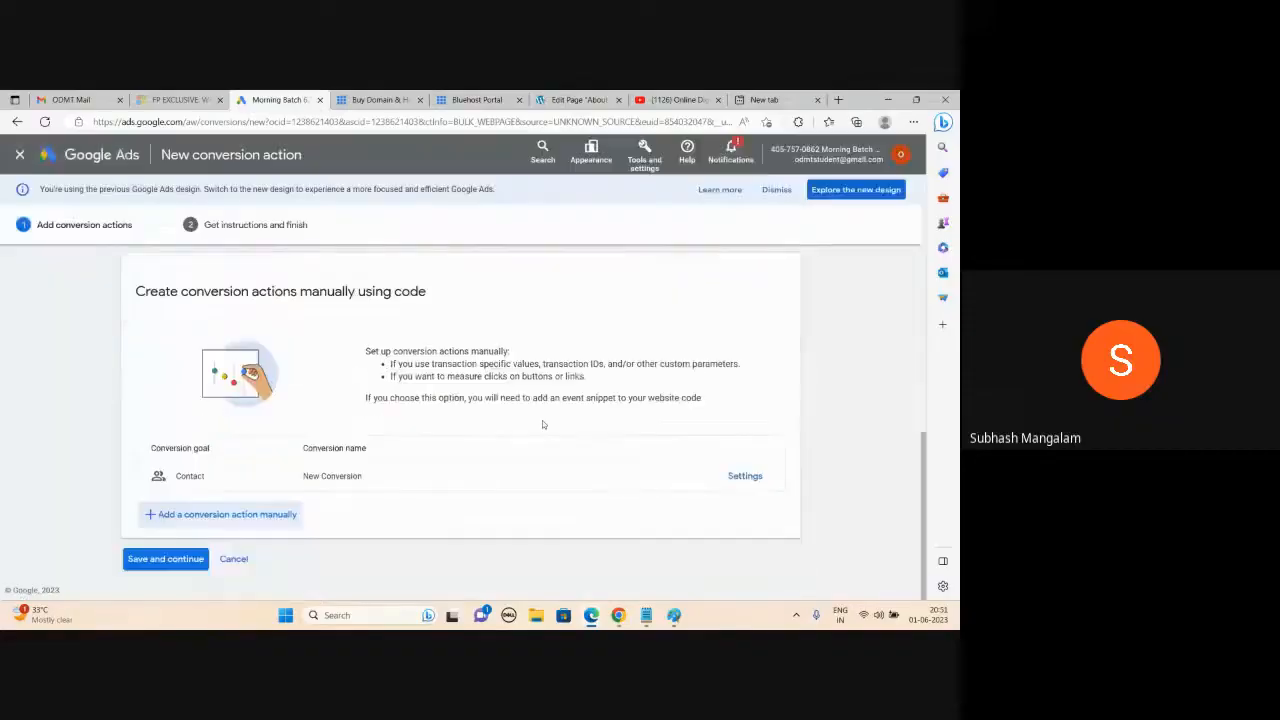
Save the New Conversion action and copy the manual-install Google tag code.
click(172, 561)
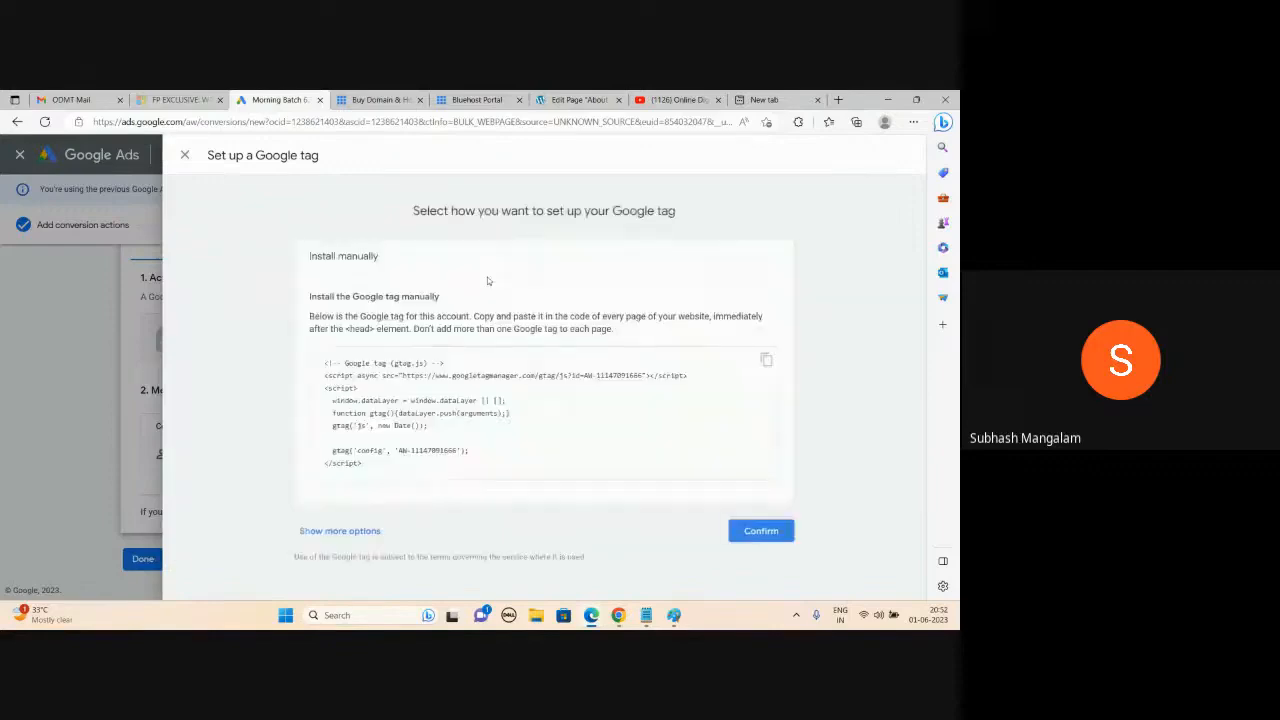
click(766, 359)
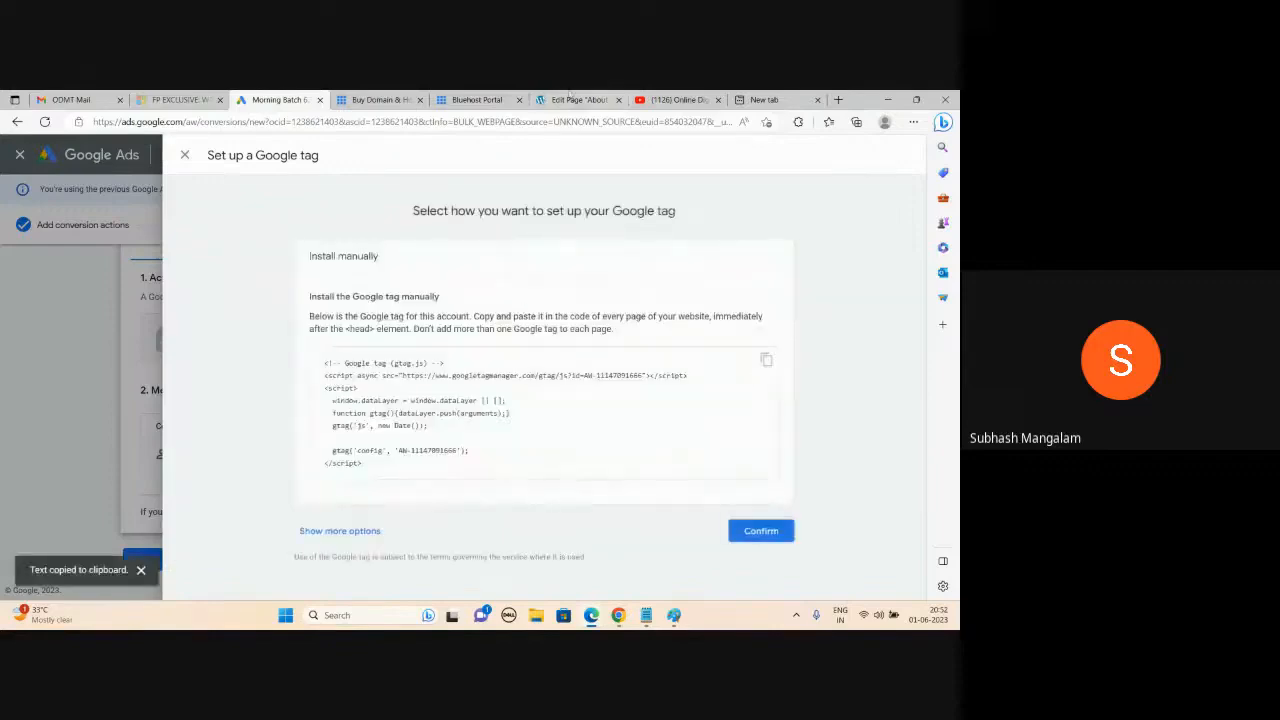
click(569, 95)
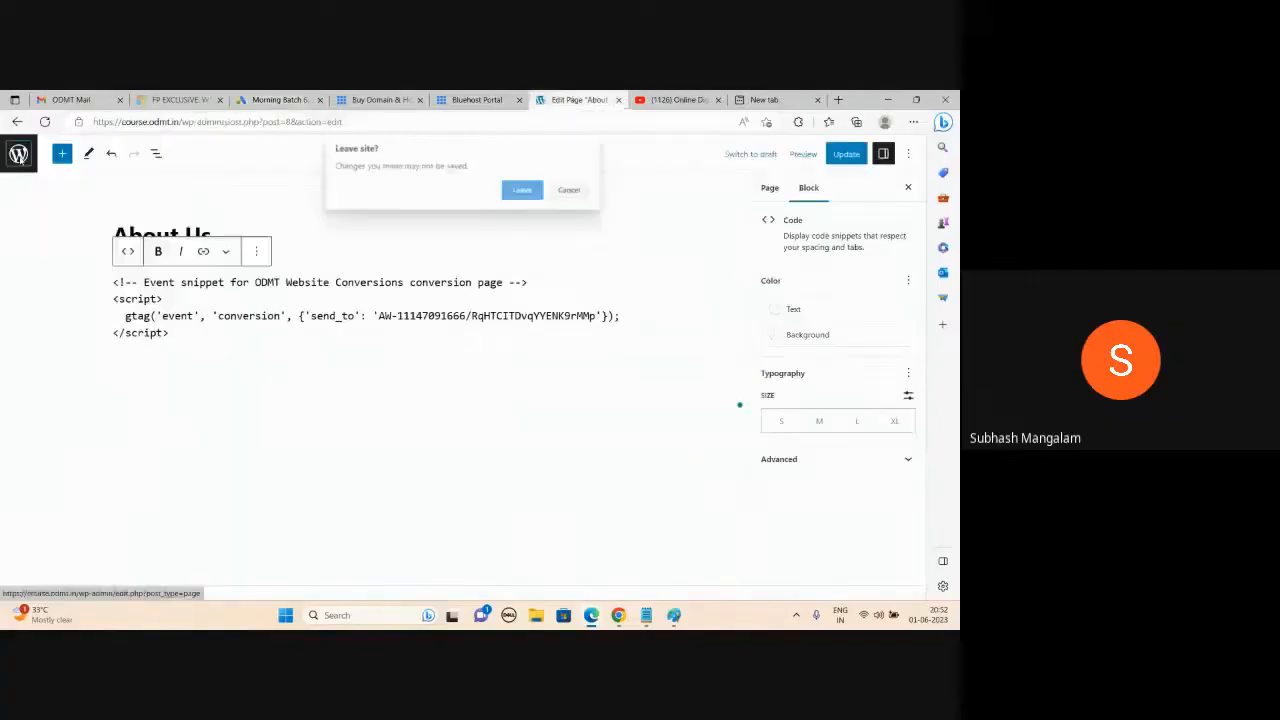
Leave the page editor and open Theme Header (header.php) in the Theme File Editor.
click(522, 191)
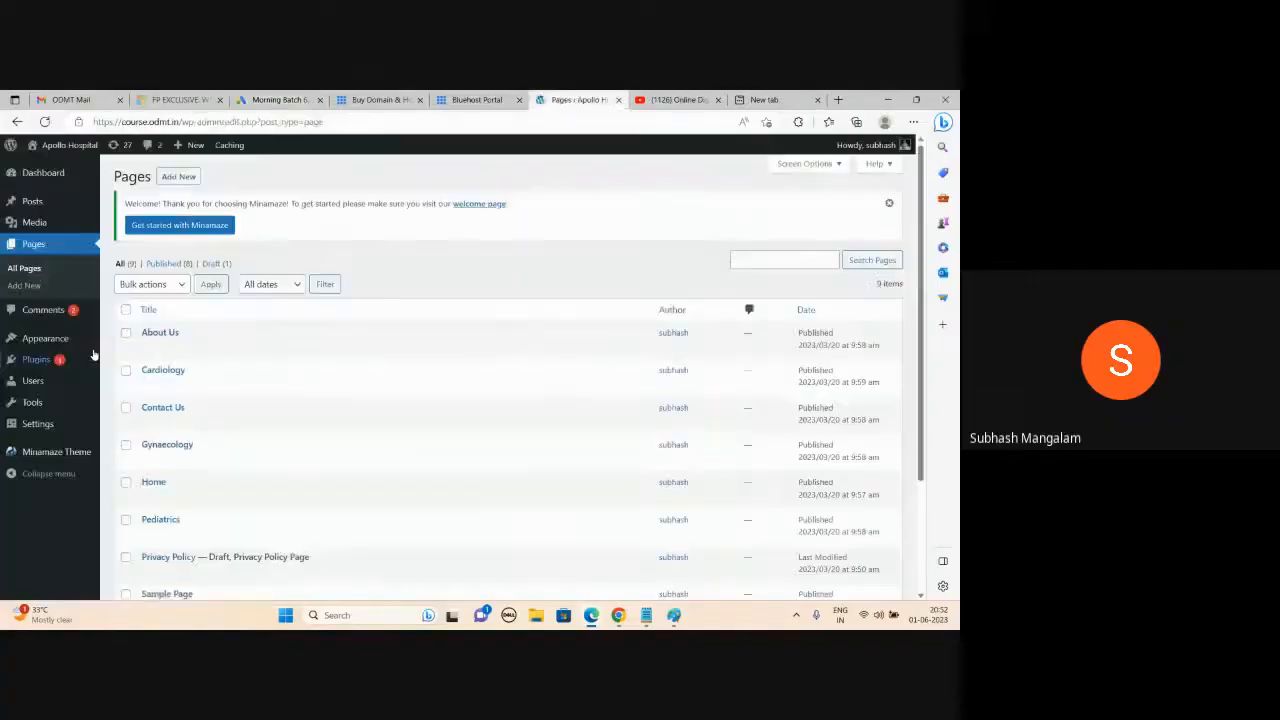
mouse_move(90, 340)
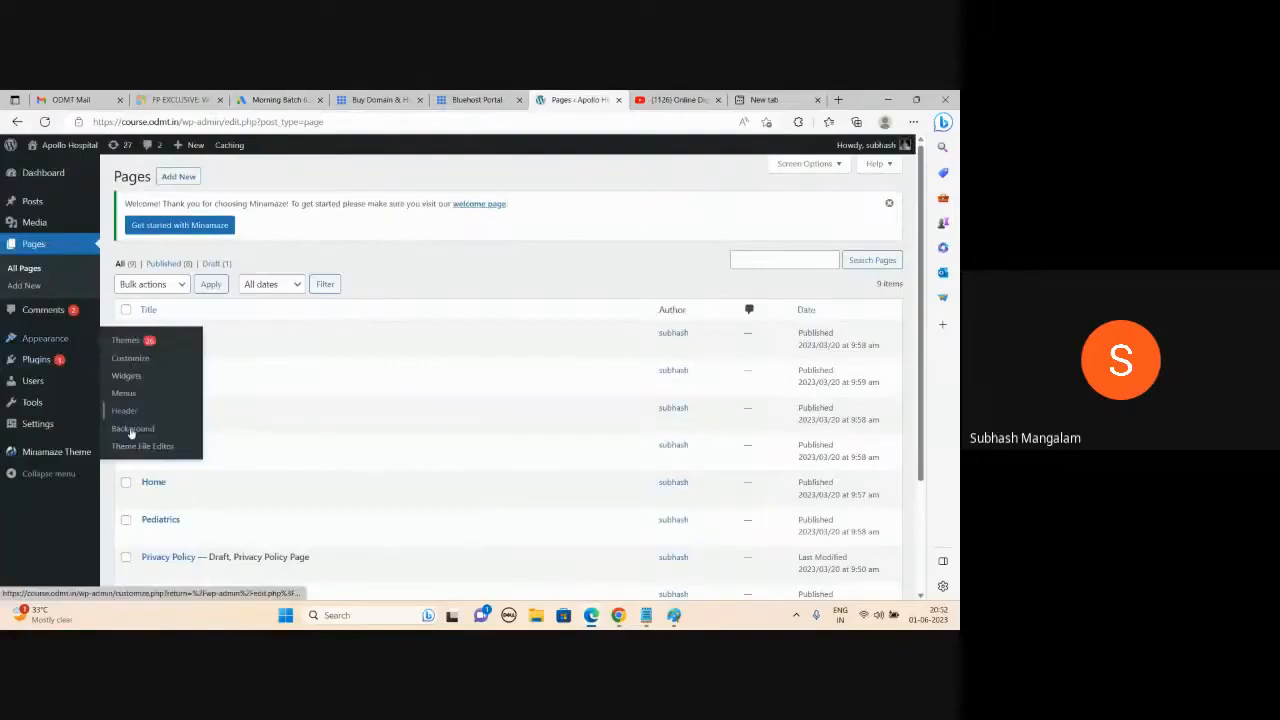
click(130, 430)
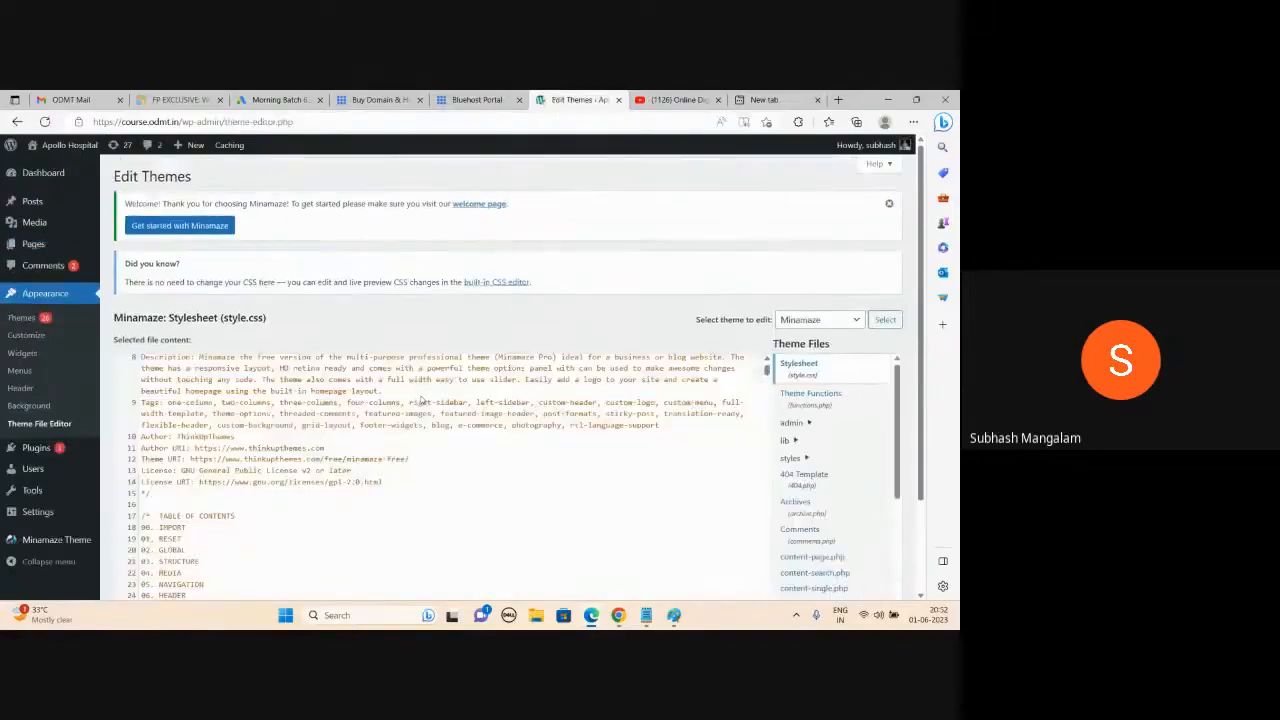
scroll(673, 433, down, 1)
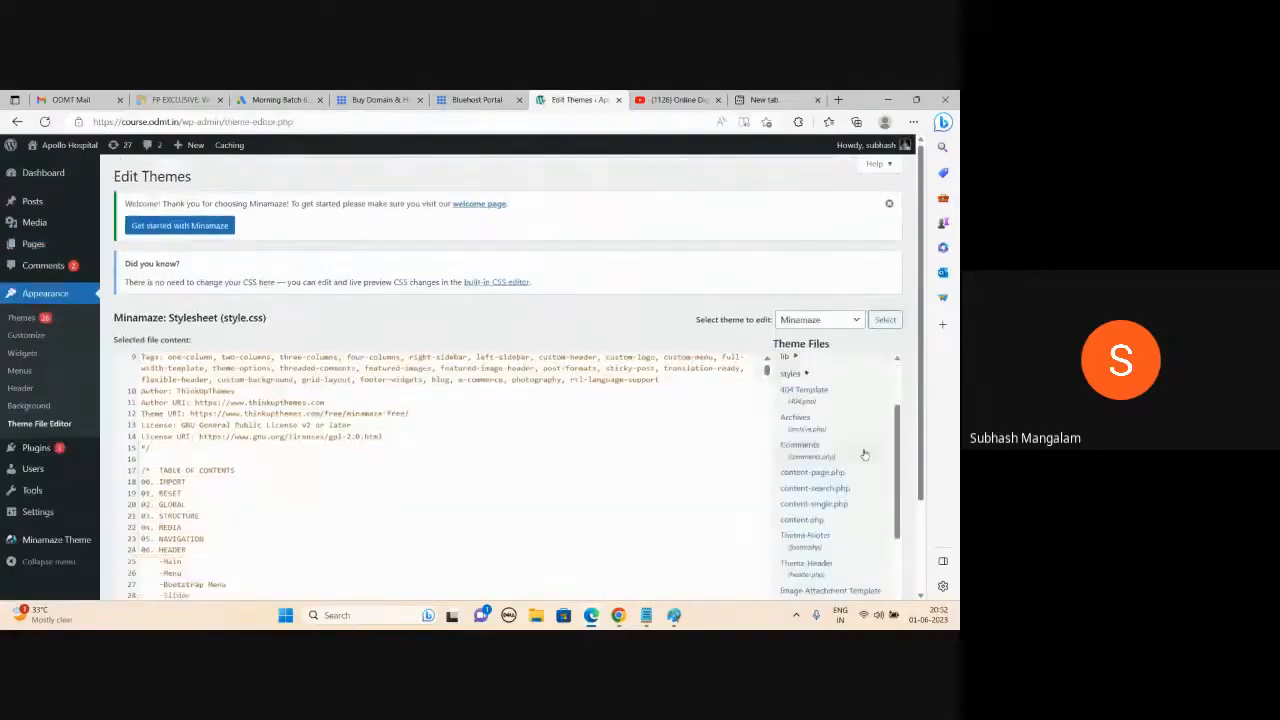
scroll(808, 525, down, 3)
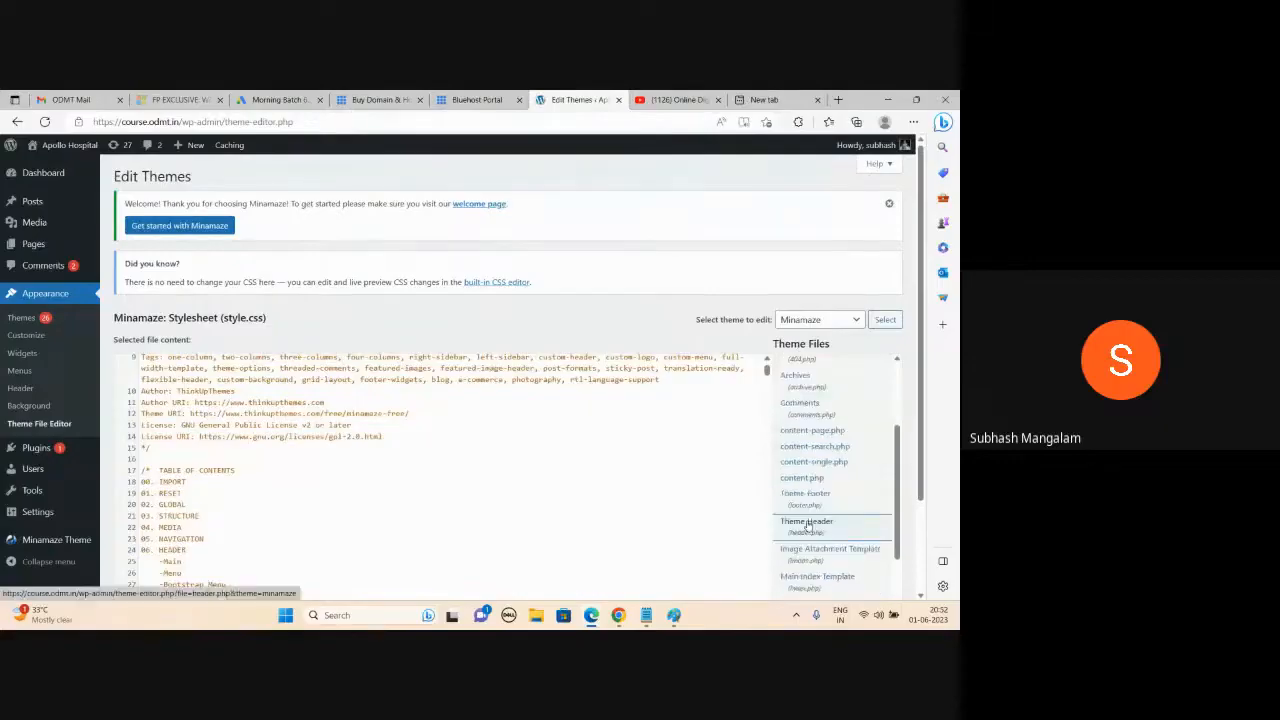
click(807, 522)
Inspect the header.php code to confirm the Google tag script sits before </head>.
scroll(485, 354, down, 3)
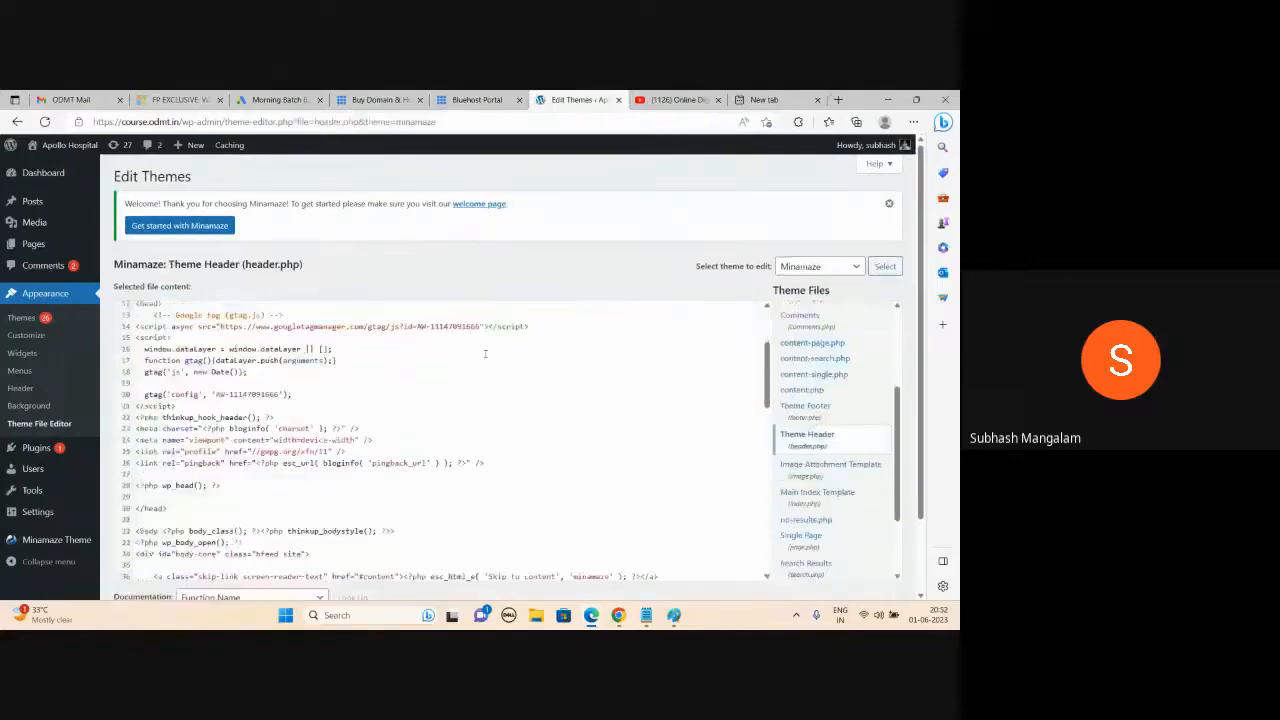
scroll(485, 354, up, 1)
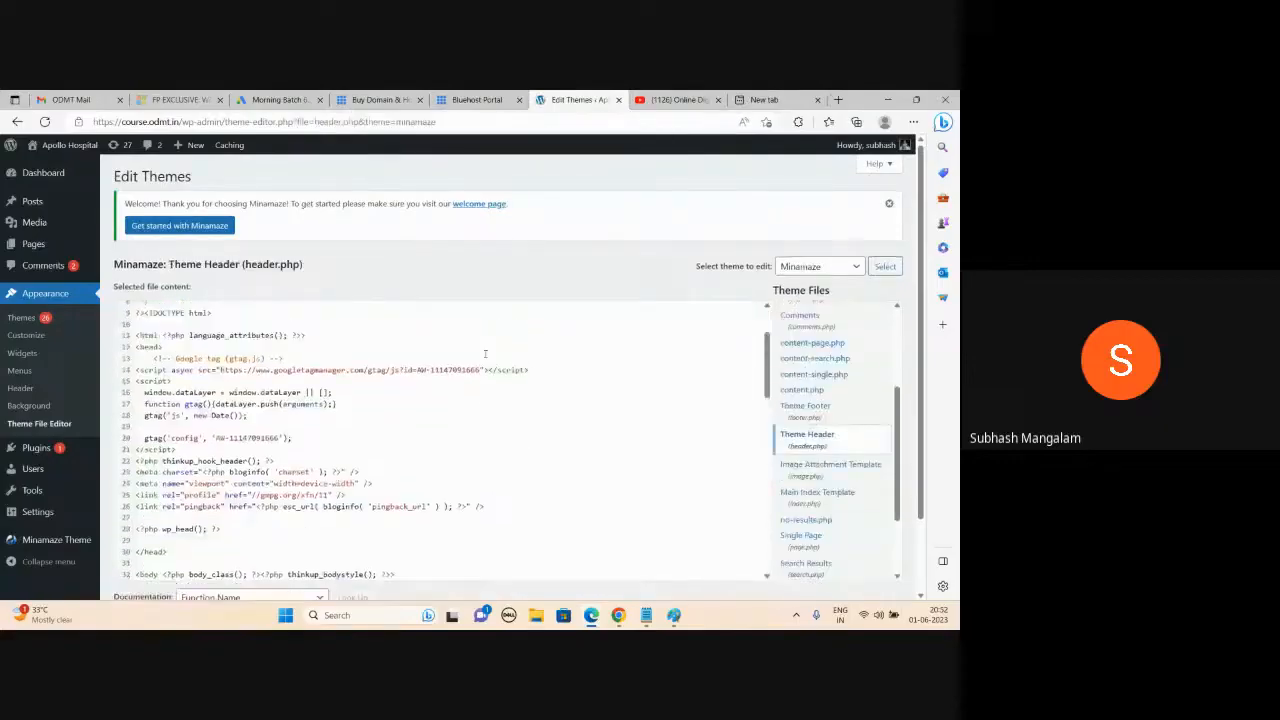
drag(173, 551, 136, 347)
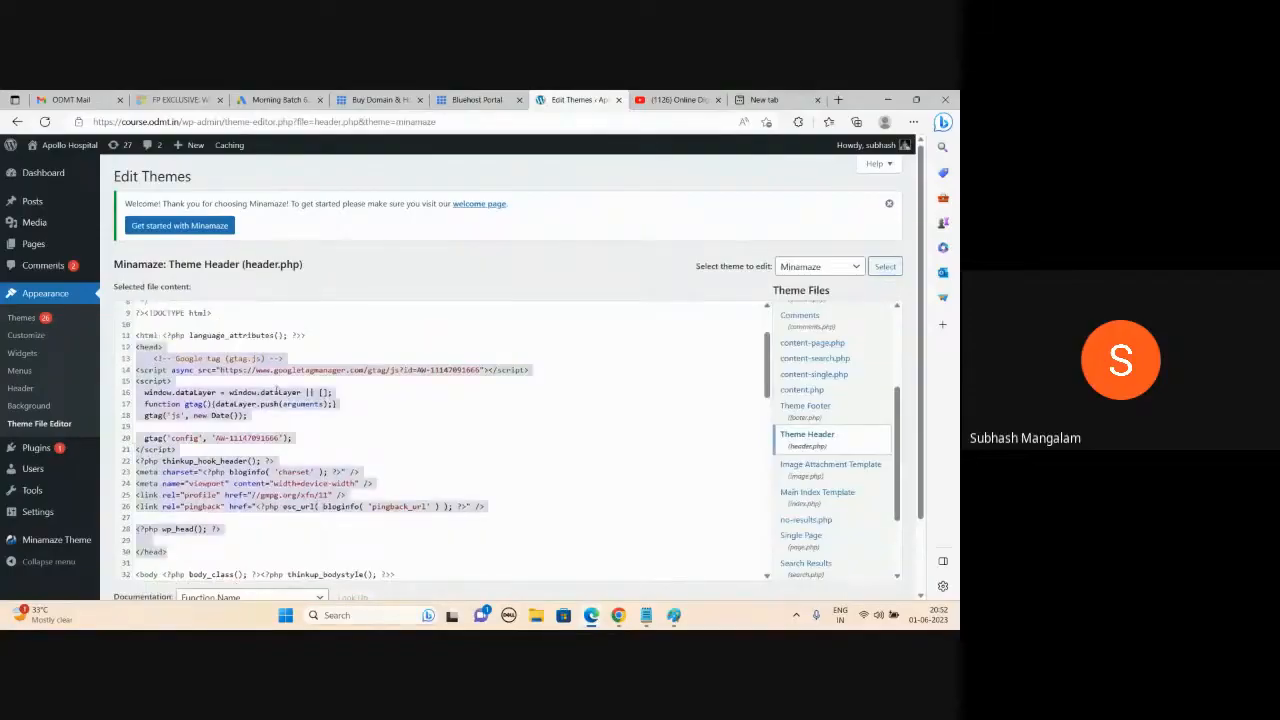
click(313, 392)
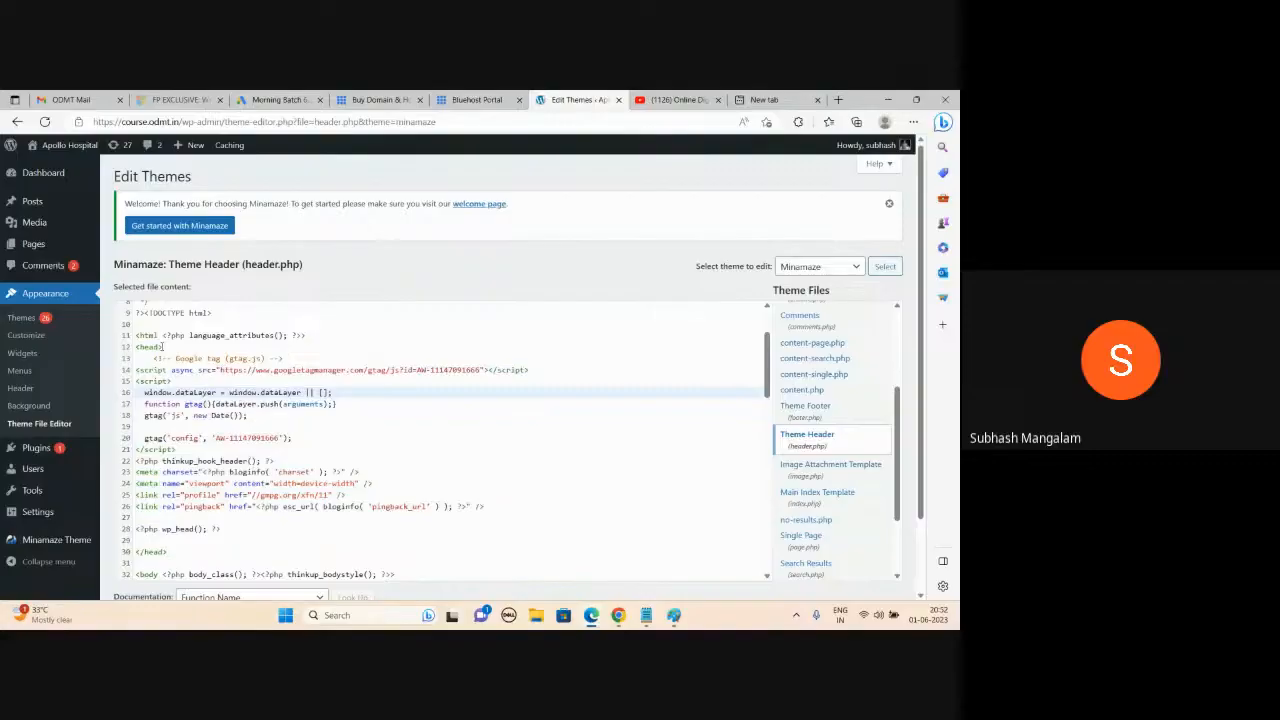
scroll(264, 443, down, 1)
scroll(264, 443, down, 1)
click(141, 496)
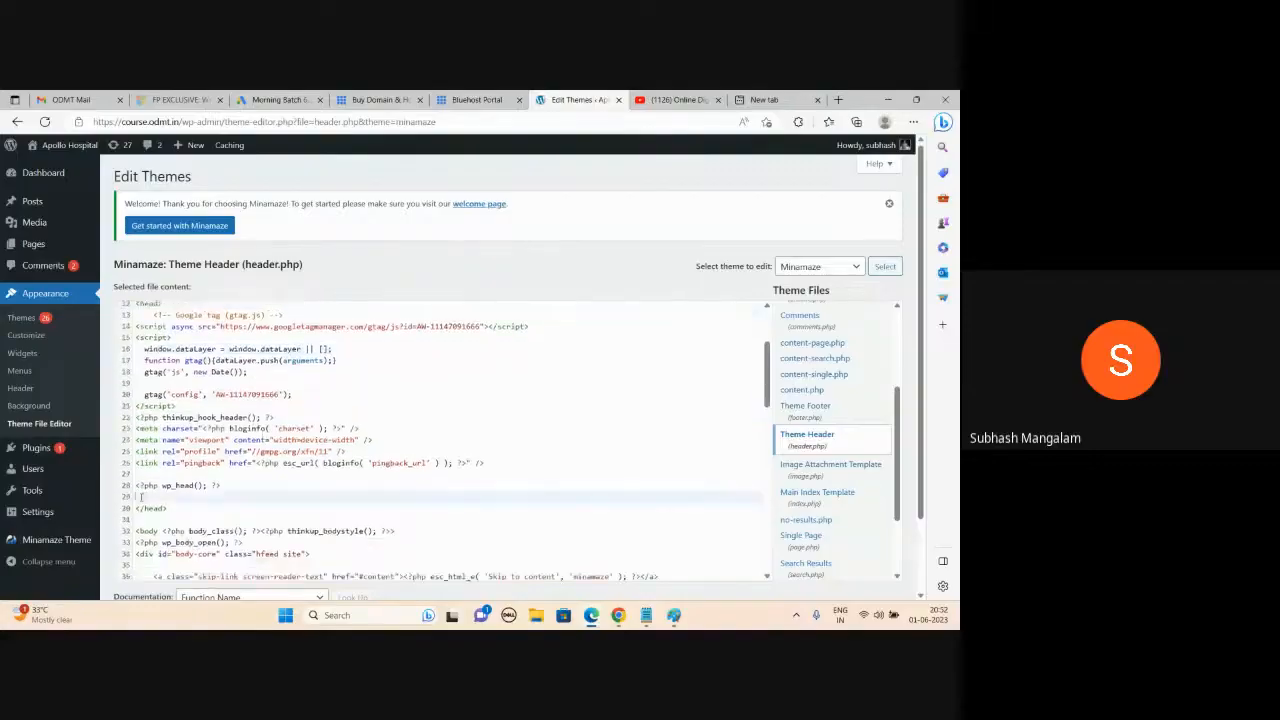
scroll(508, 400, down, 2)
scroll(365, 435, down, 6)
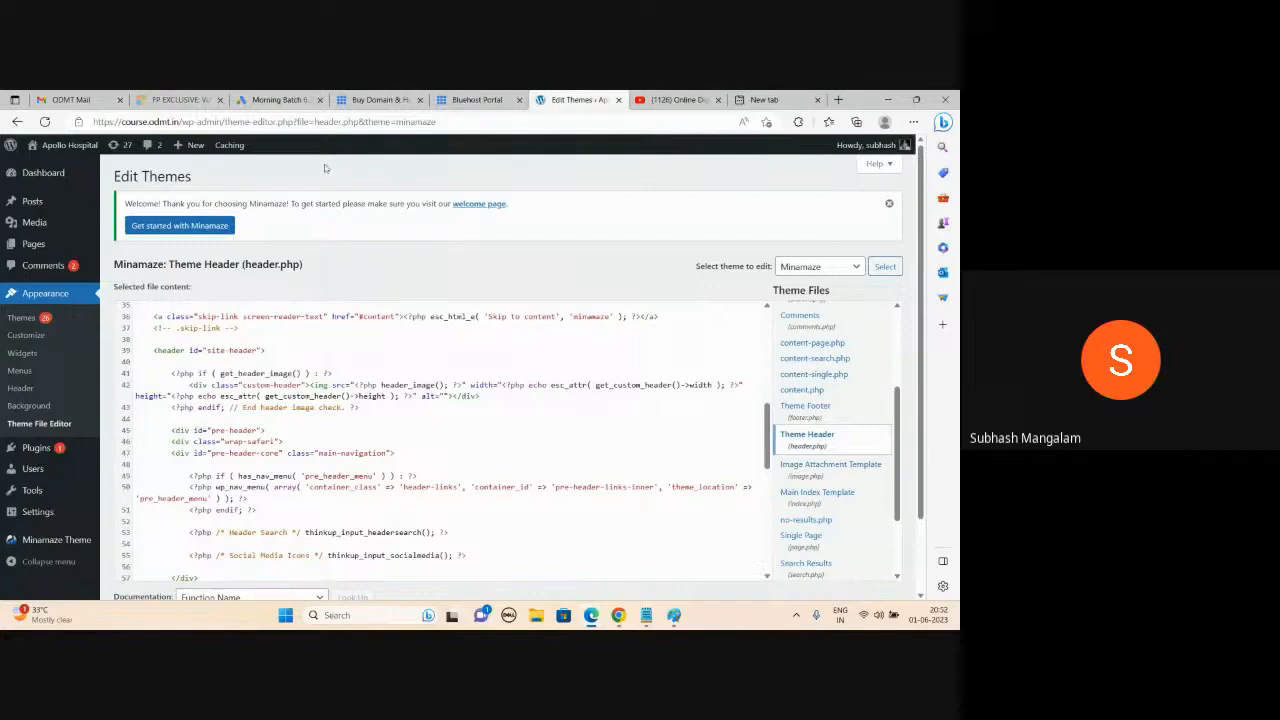
click(274, 98)
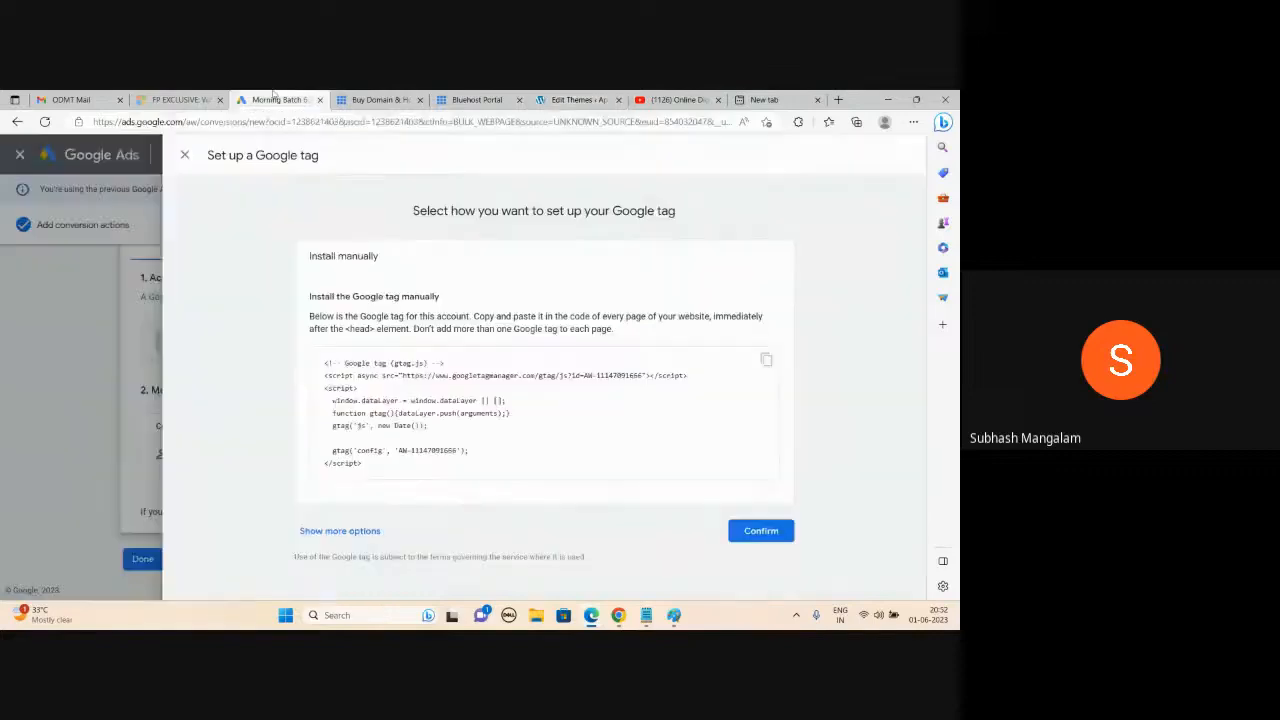
Display the New Conversion event snippet, then open the WordPress Pages list.
click(185, 156)
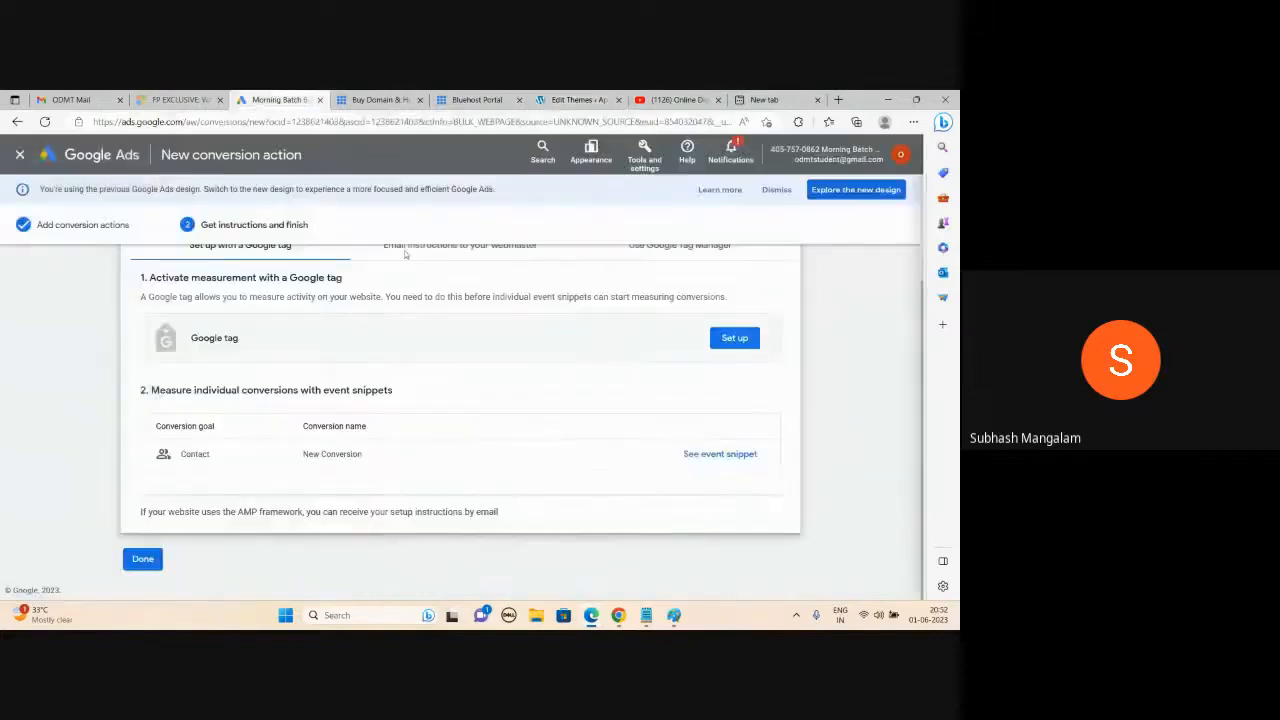
click(715, 458)
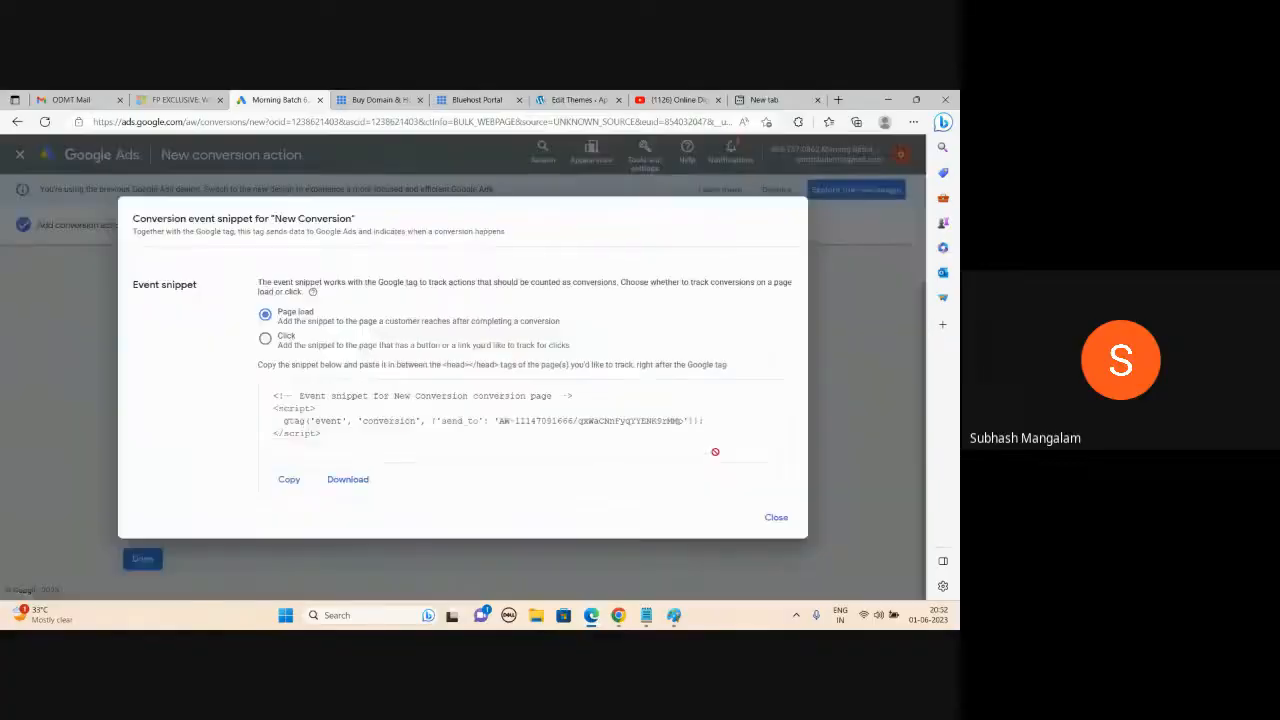
click(584, 99)
click(34, 244)
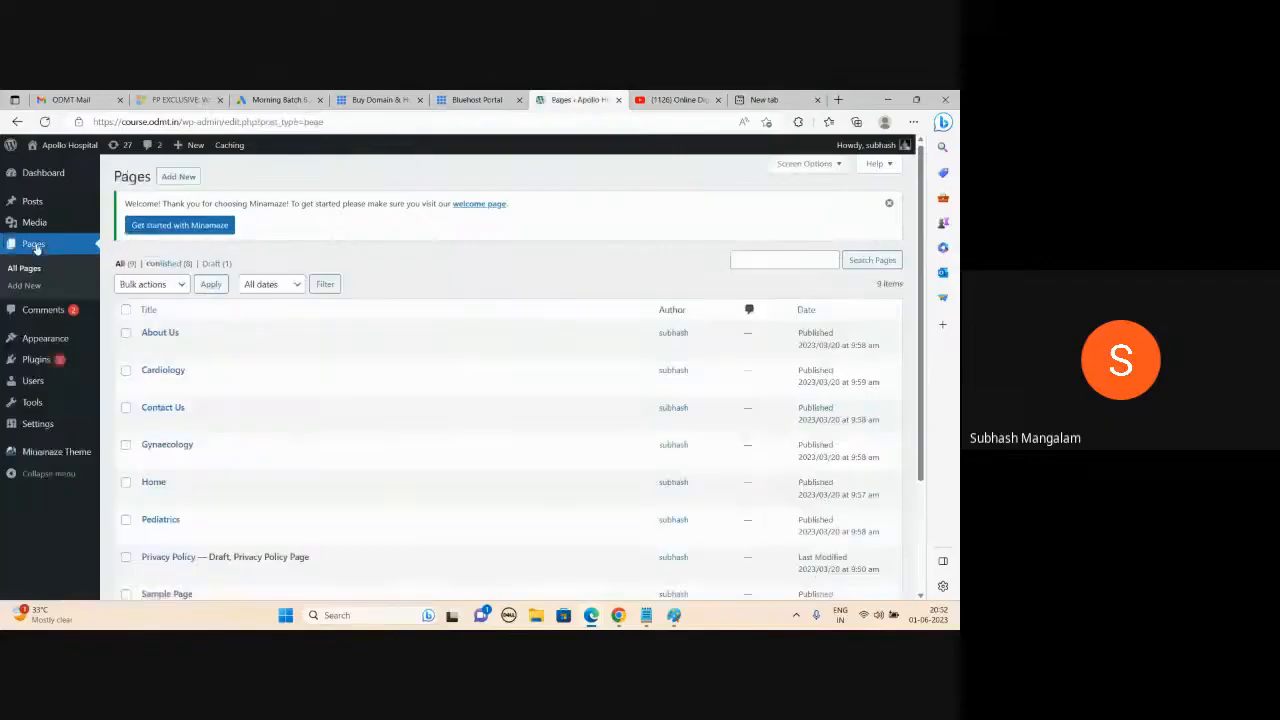
Turn the About Us page's empty paragraph into a Code block holding the pasted gtag.js tag.
click(168, 336)
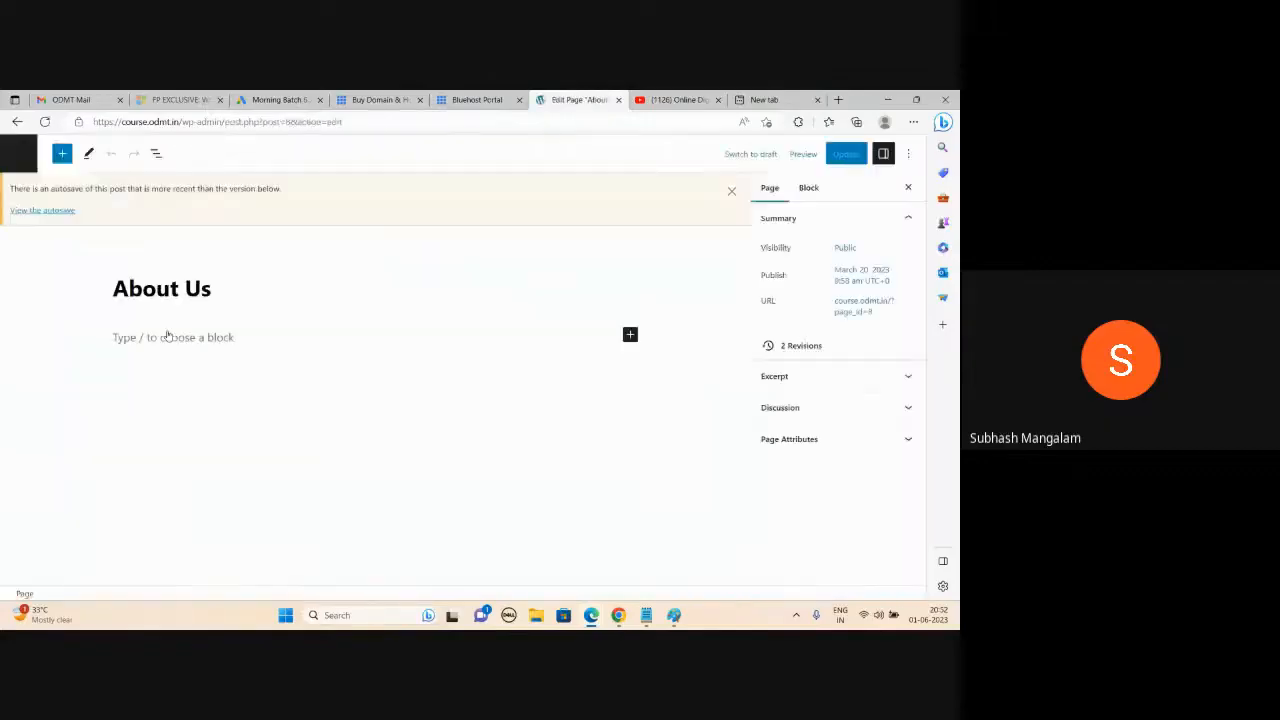
click(166, 337)
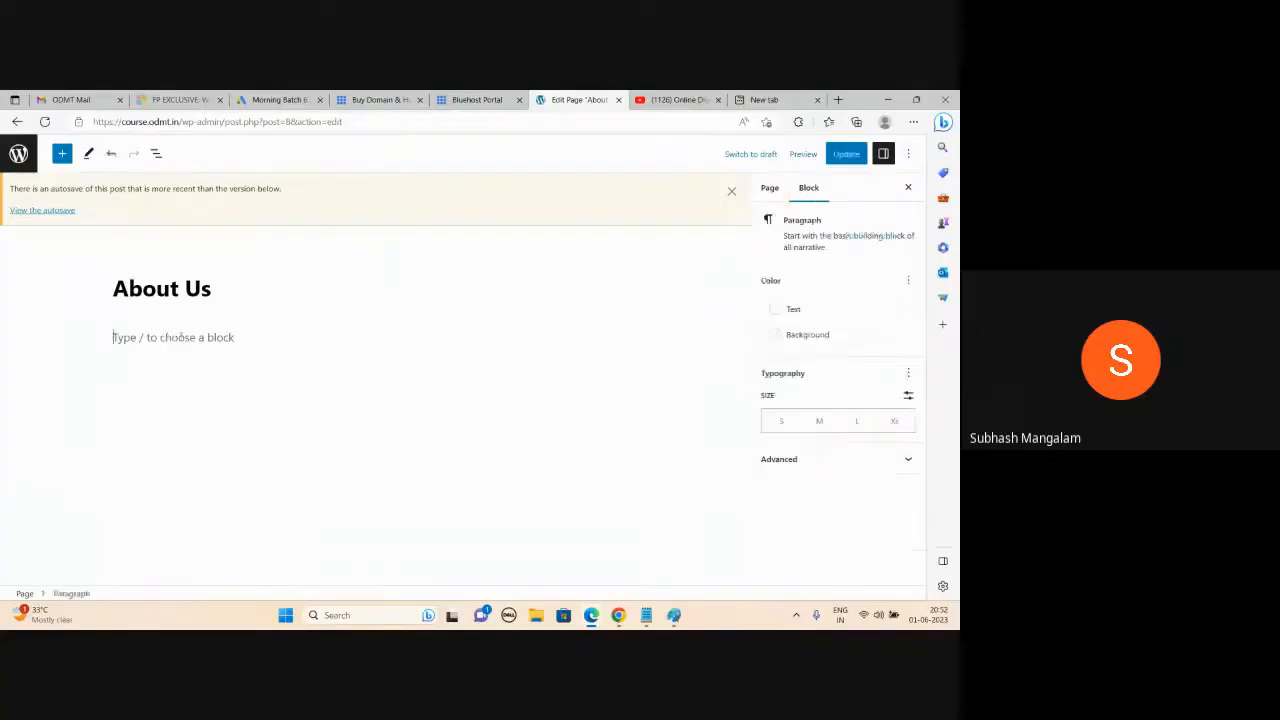
click(629, 334)
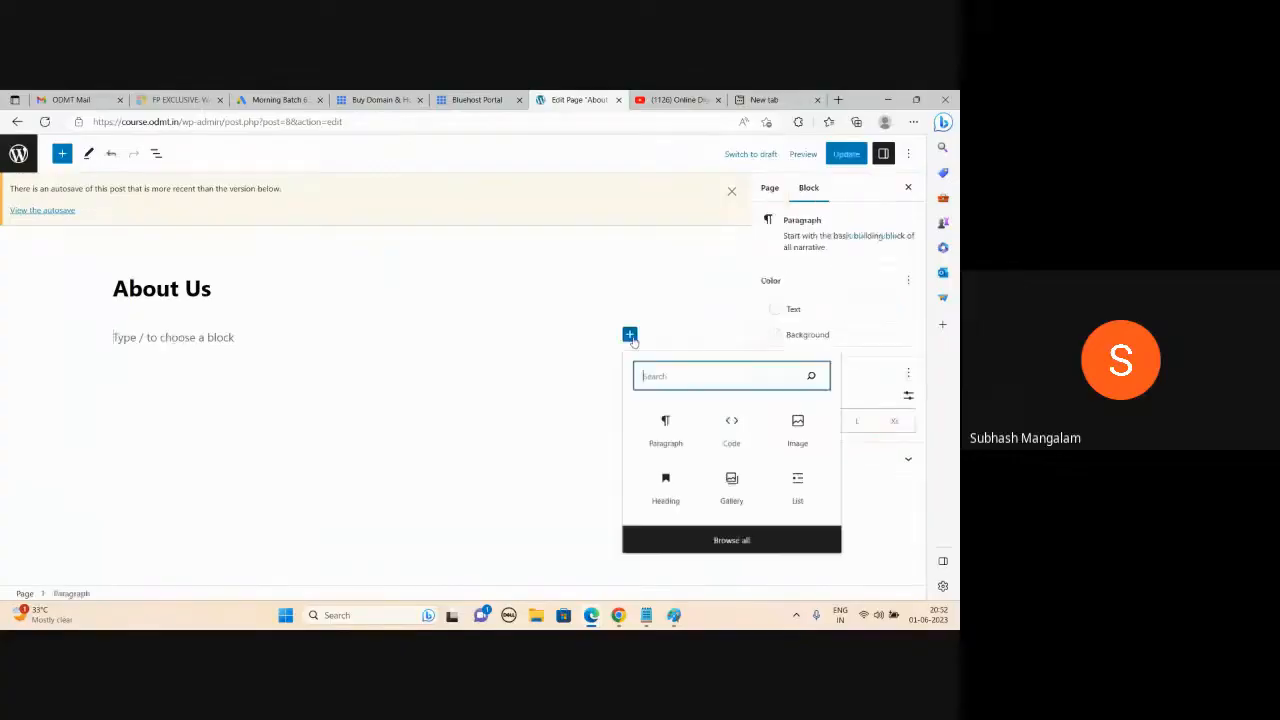
click(728, 425)
key(ctrl+v)
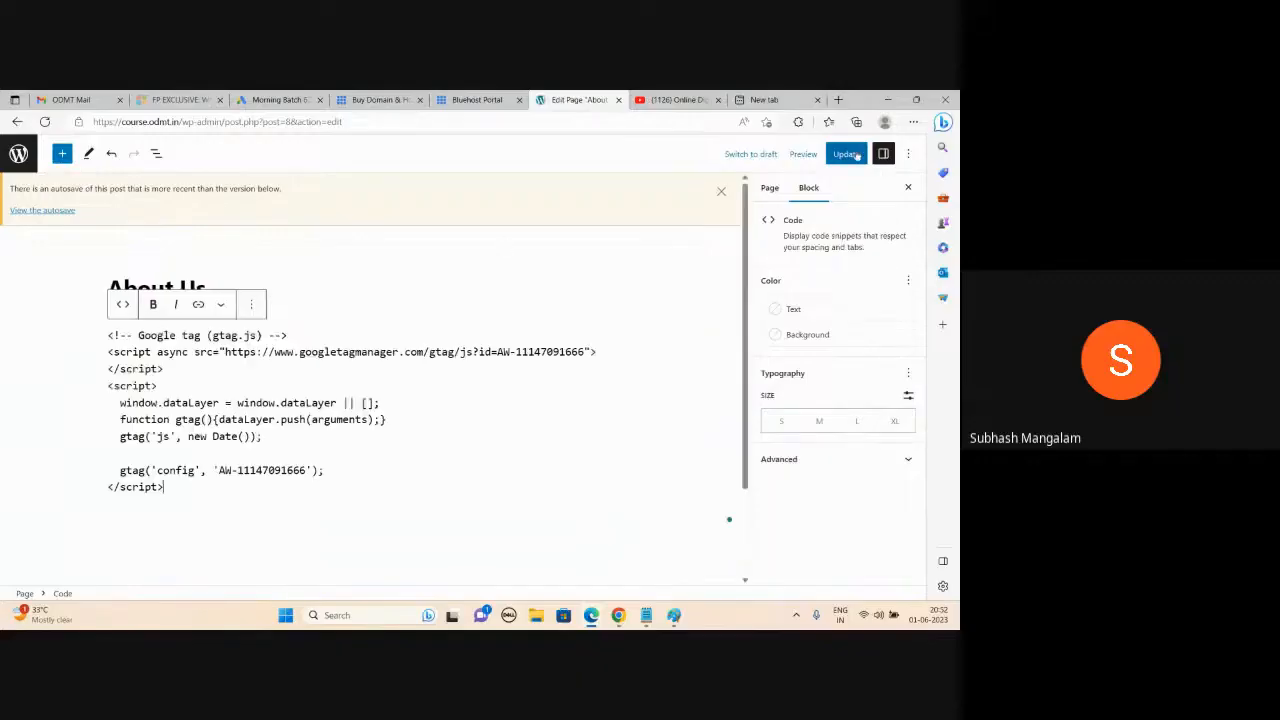
click(281, 97)
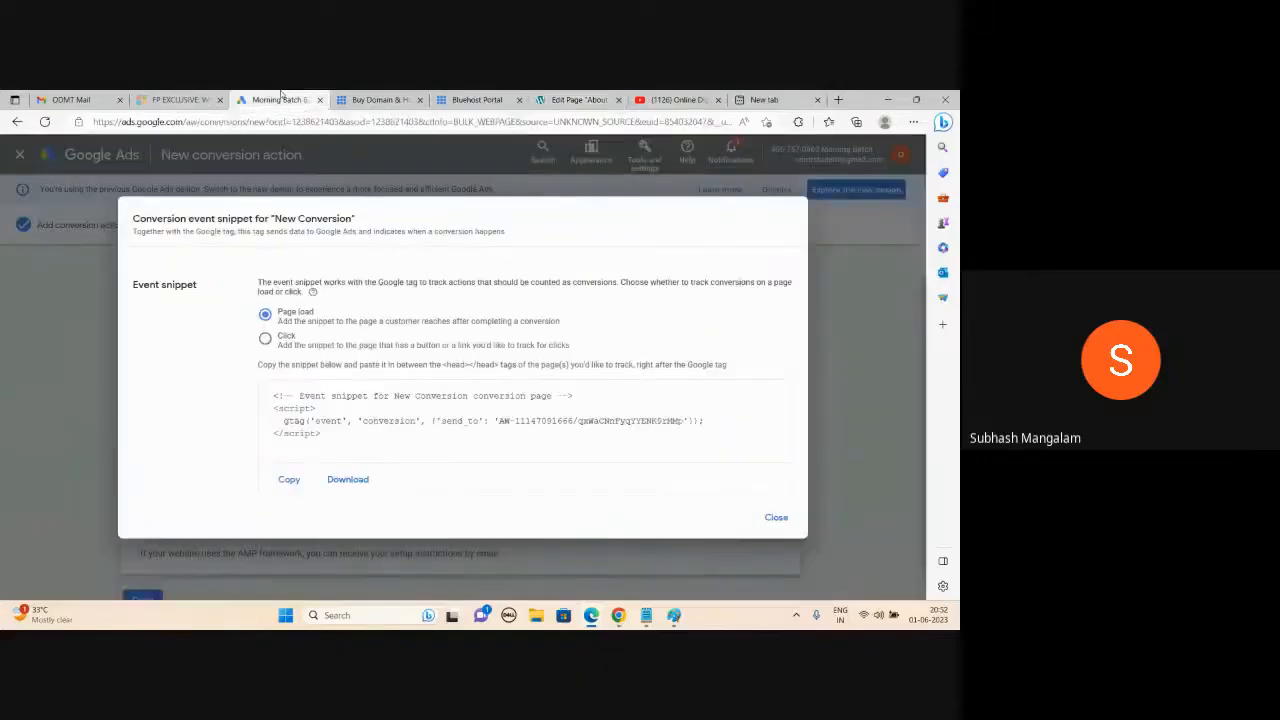
Close the event snippet and conversion setup, then open the Google Ads Campaigns list.
click(776, 517)
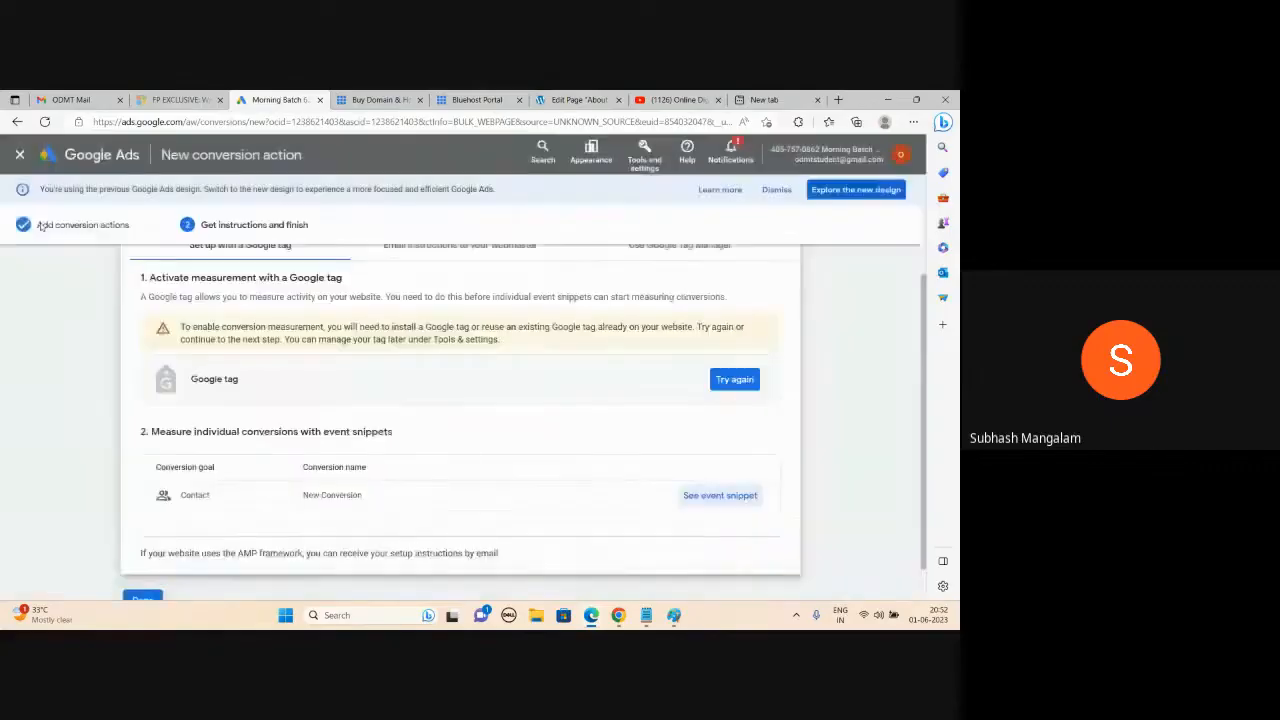
click(20, 155)
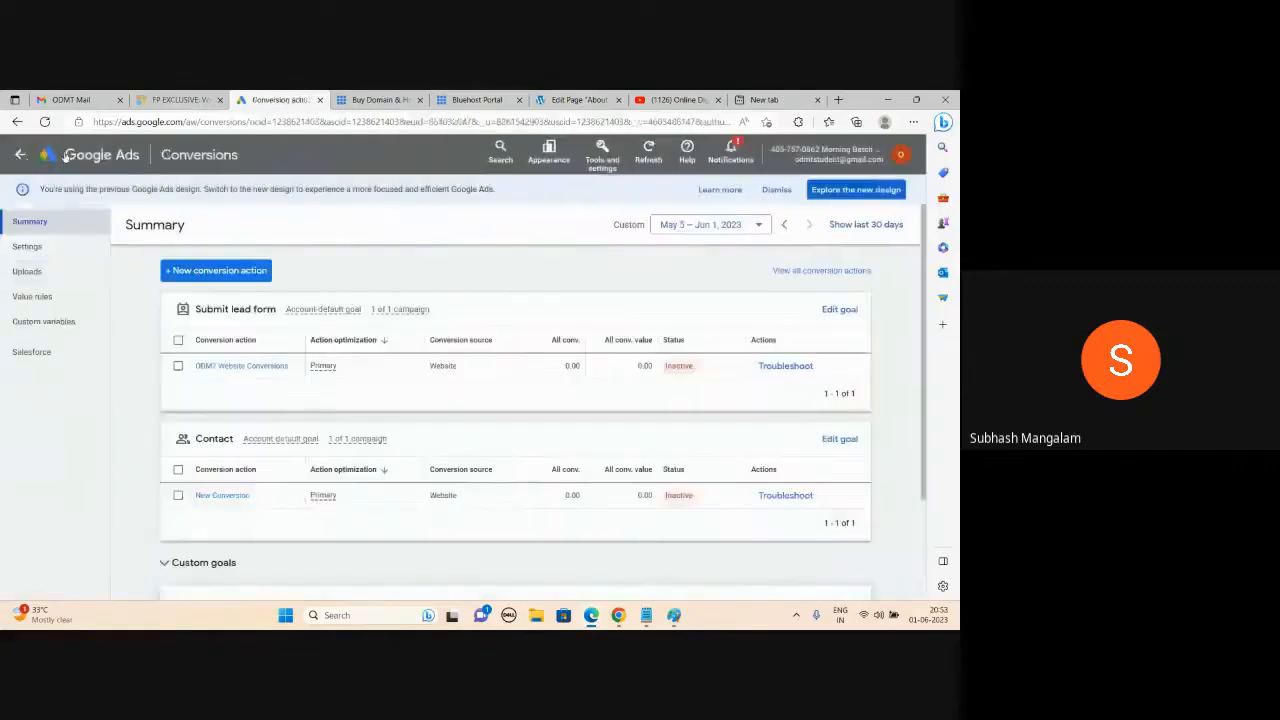
click(65, 155)
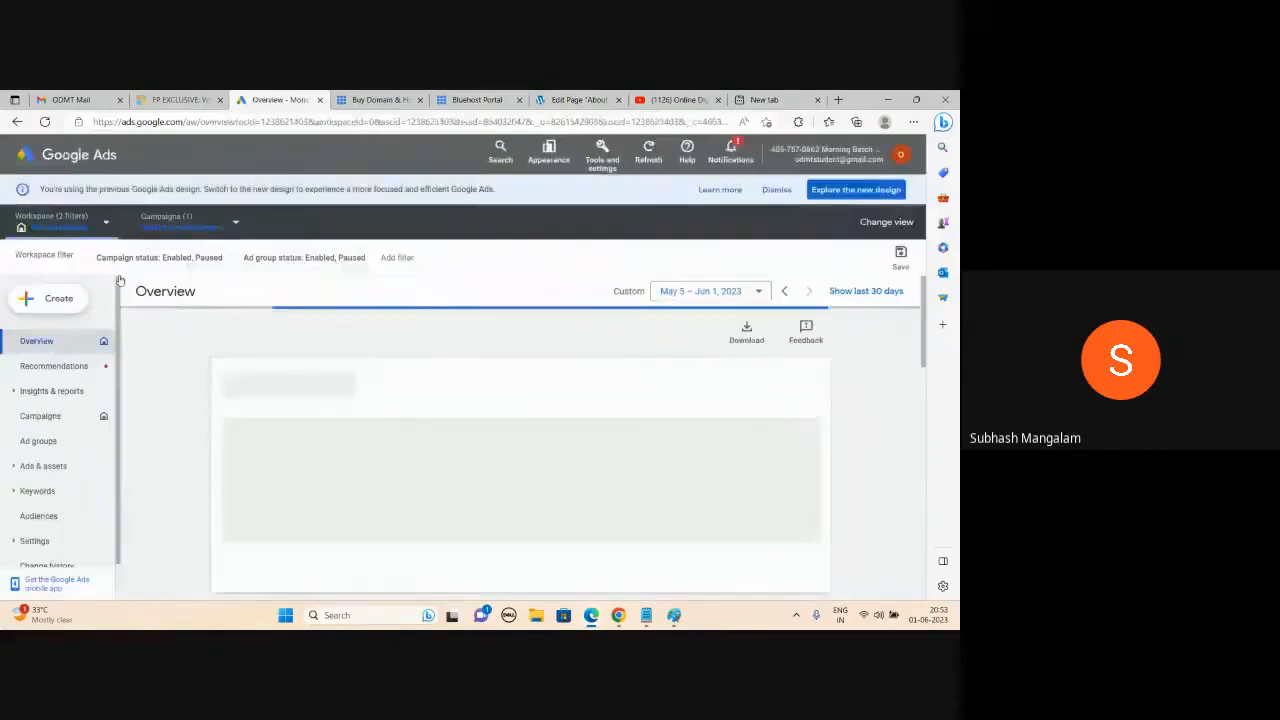
click(40, 416)
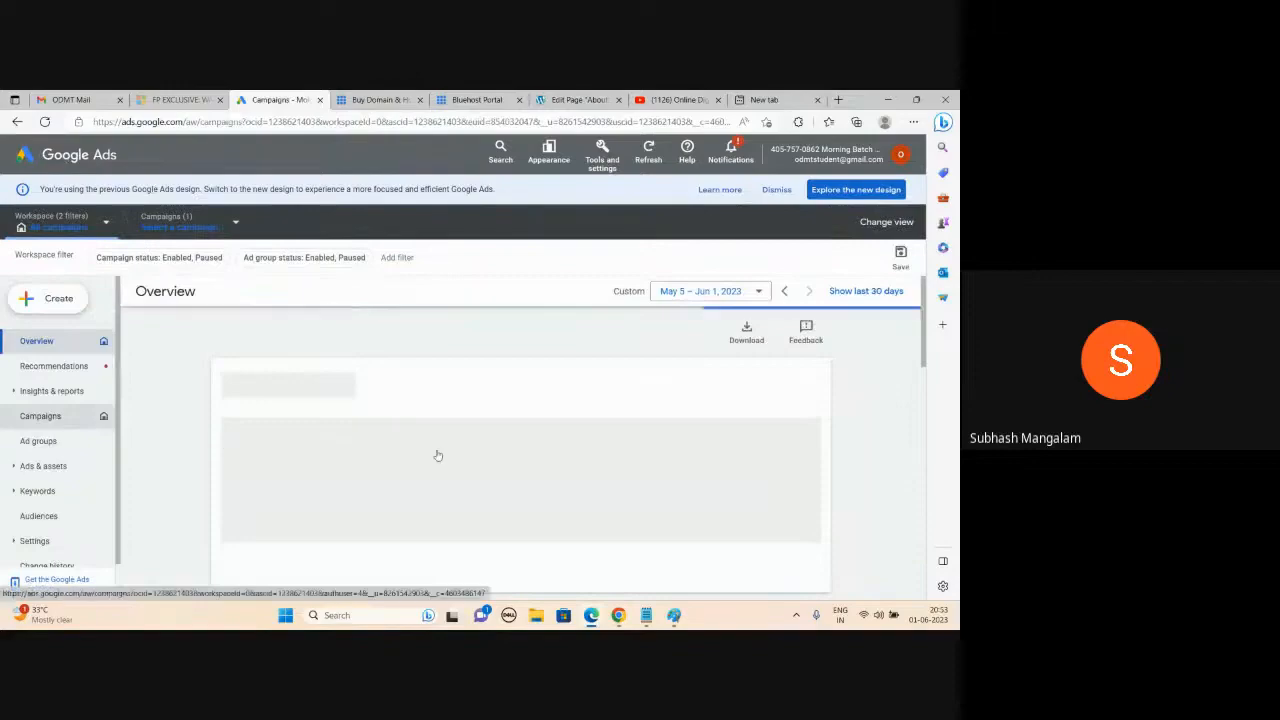
scroll(487, 369, down, 2)
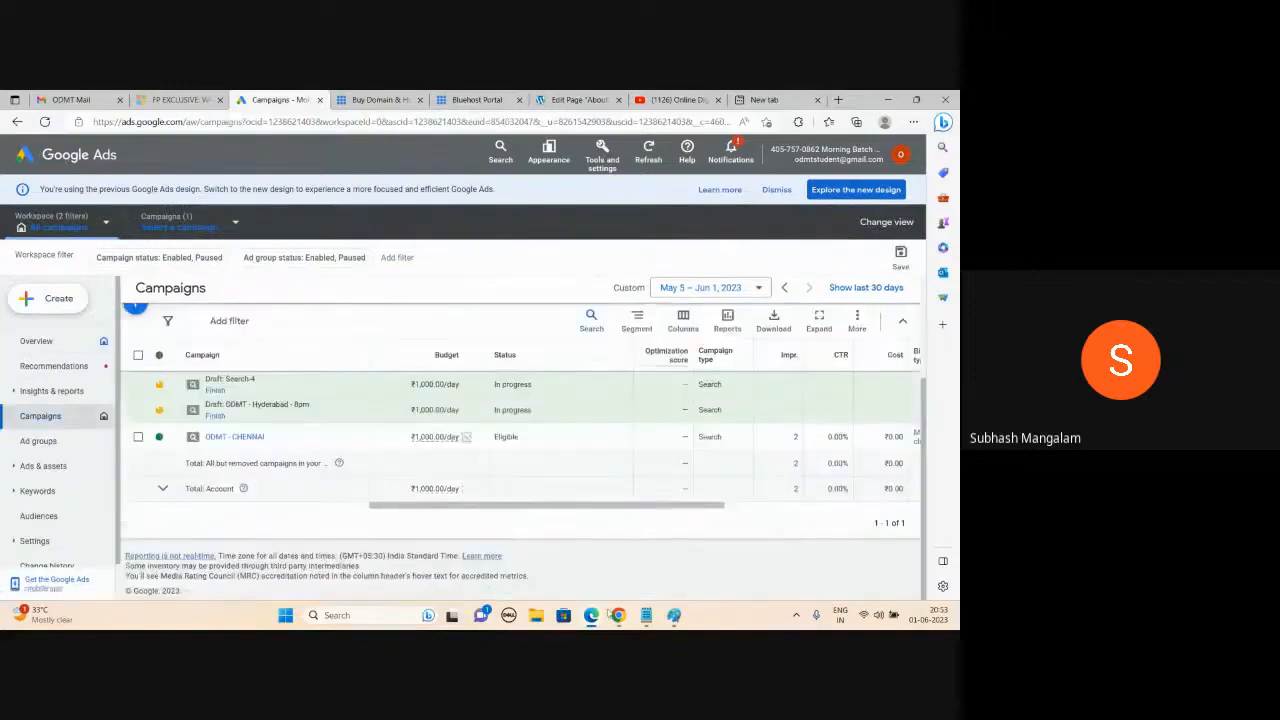
Bring the Google Meet call forward with its Activities panel open.
mouse_move(595, 615)
click(643, 543)
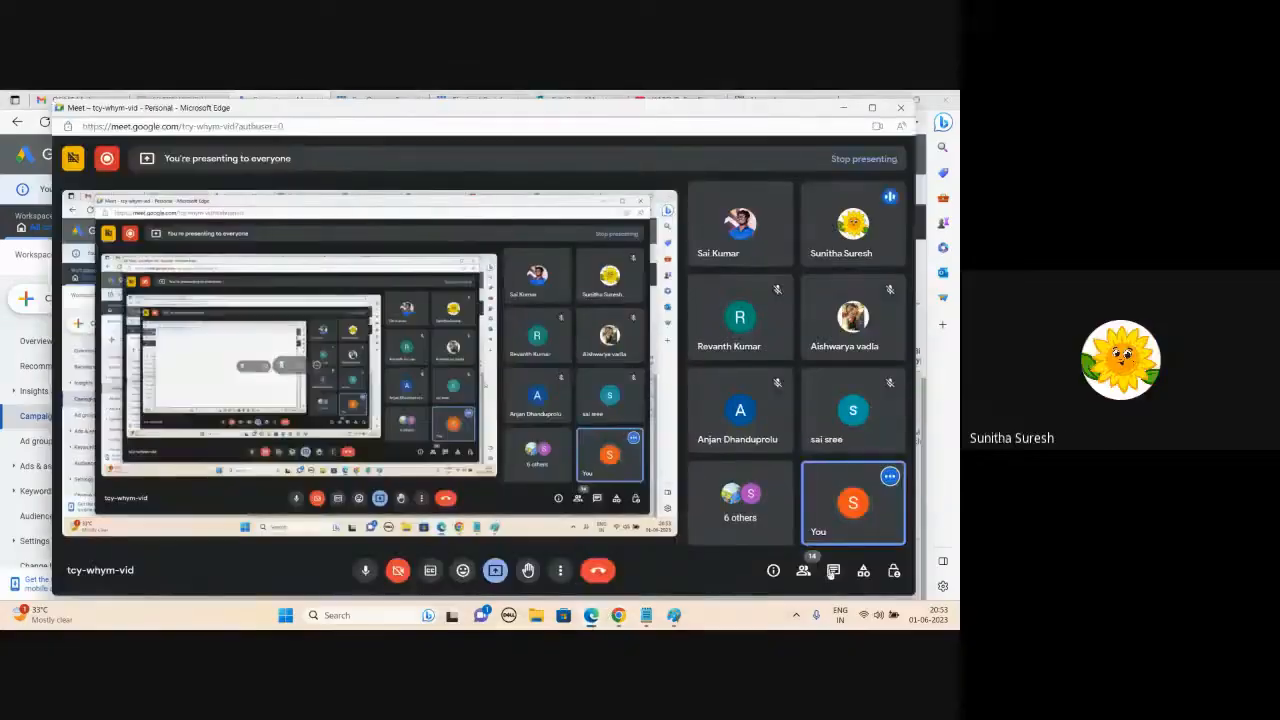
click(863, 570)
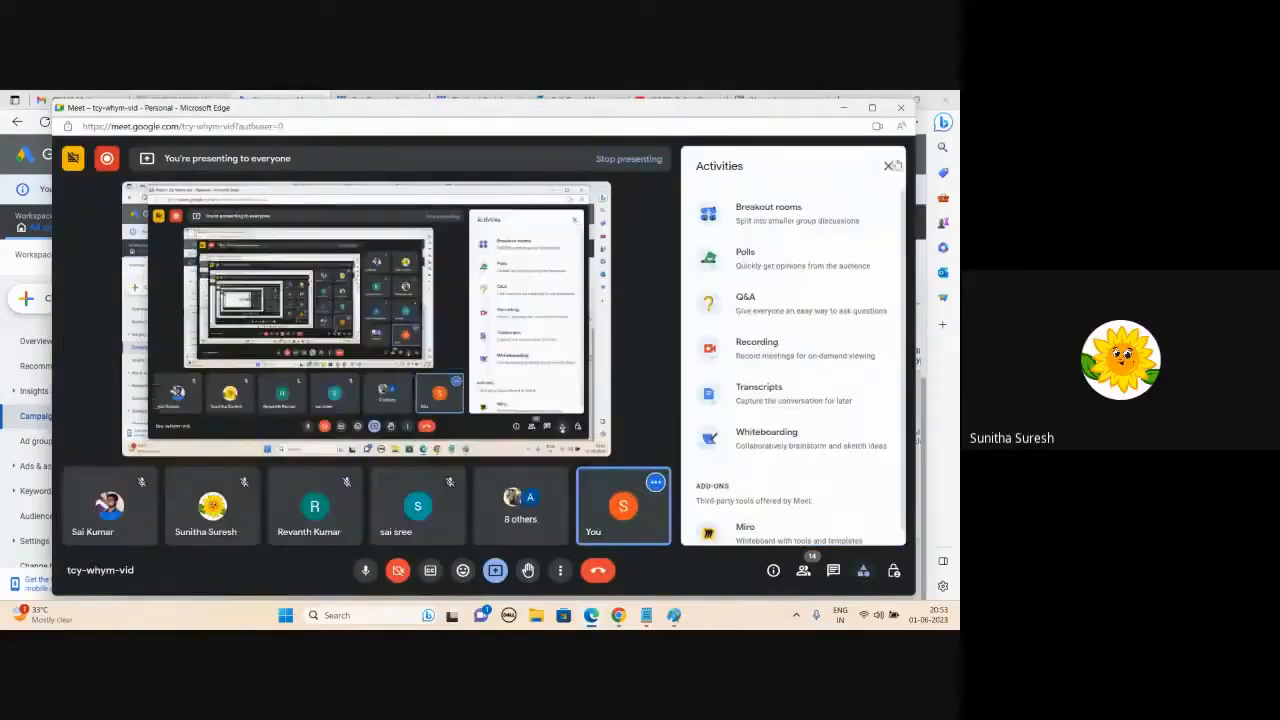